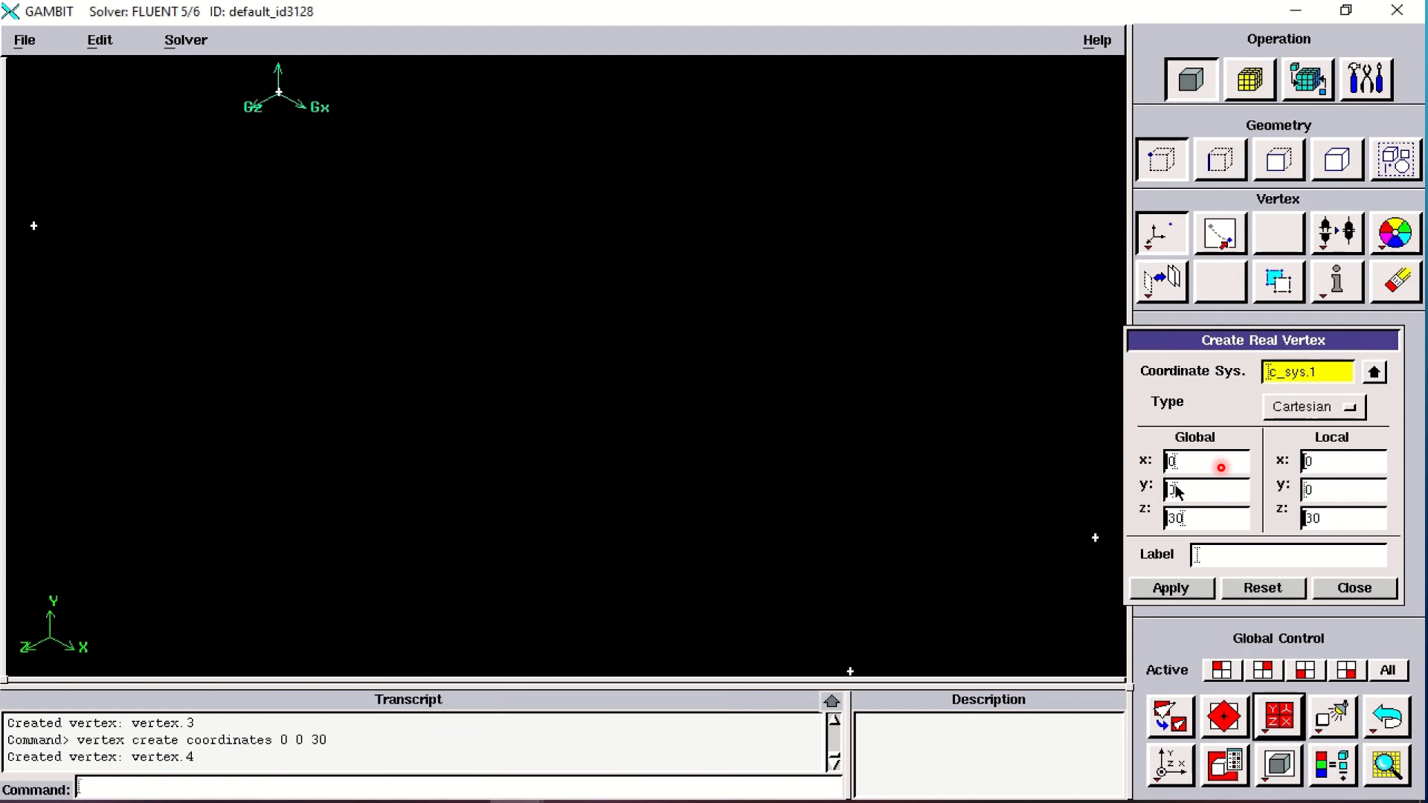
Create a real vertex at global coordinates (0, 40, 0) in the Cartesian system.
left_click_drag(1205, 497, 1164, 496)
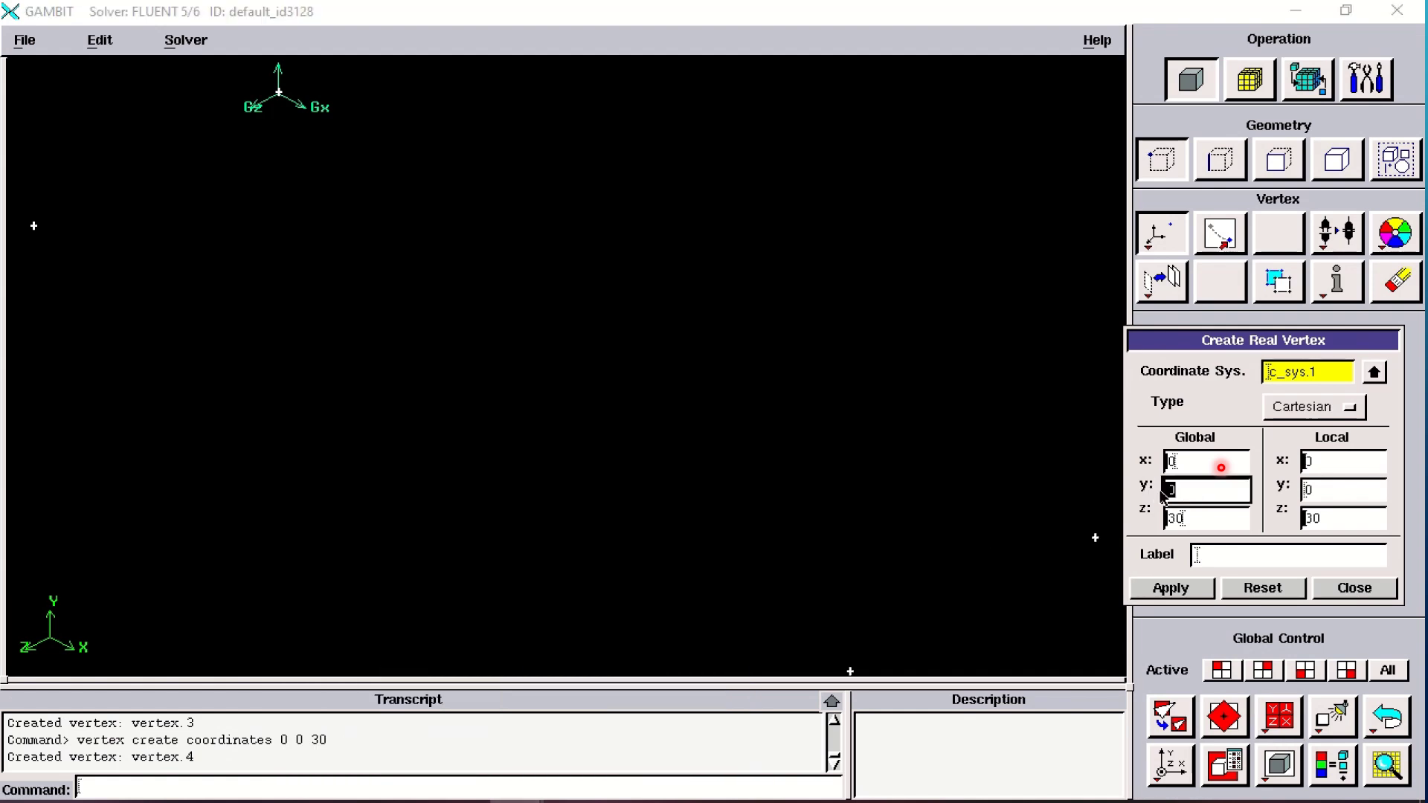
type("40")
key("Tab")
type("0")
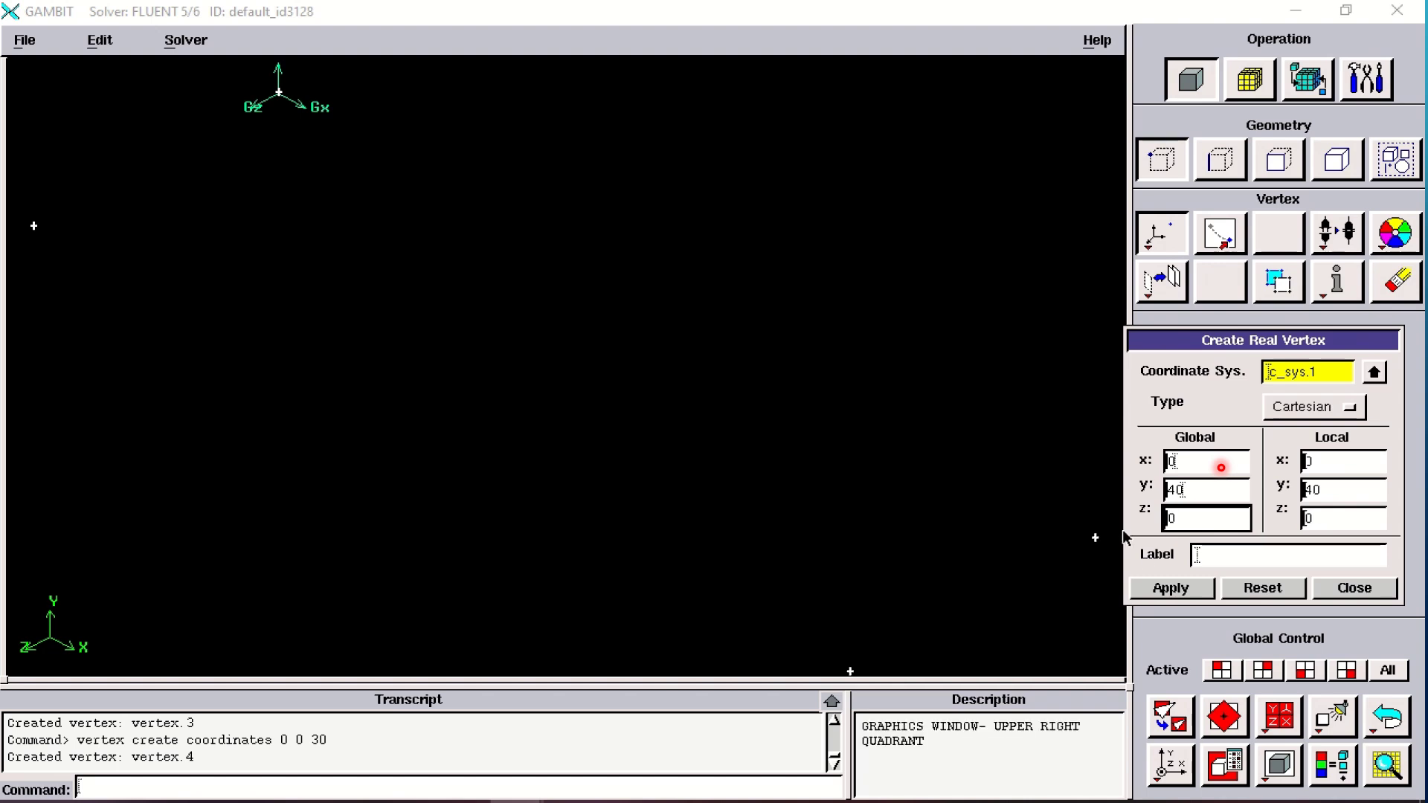
left_click(1165, 593)
Check the corner coordinates on the PowerPoint geometry slide, and create a vertex at (0, 40, 30) in GAMBIT.
key("alt+Tab")
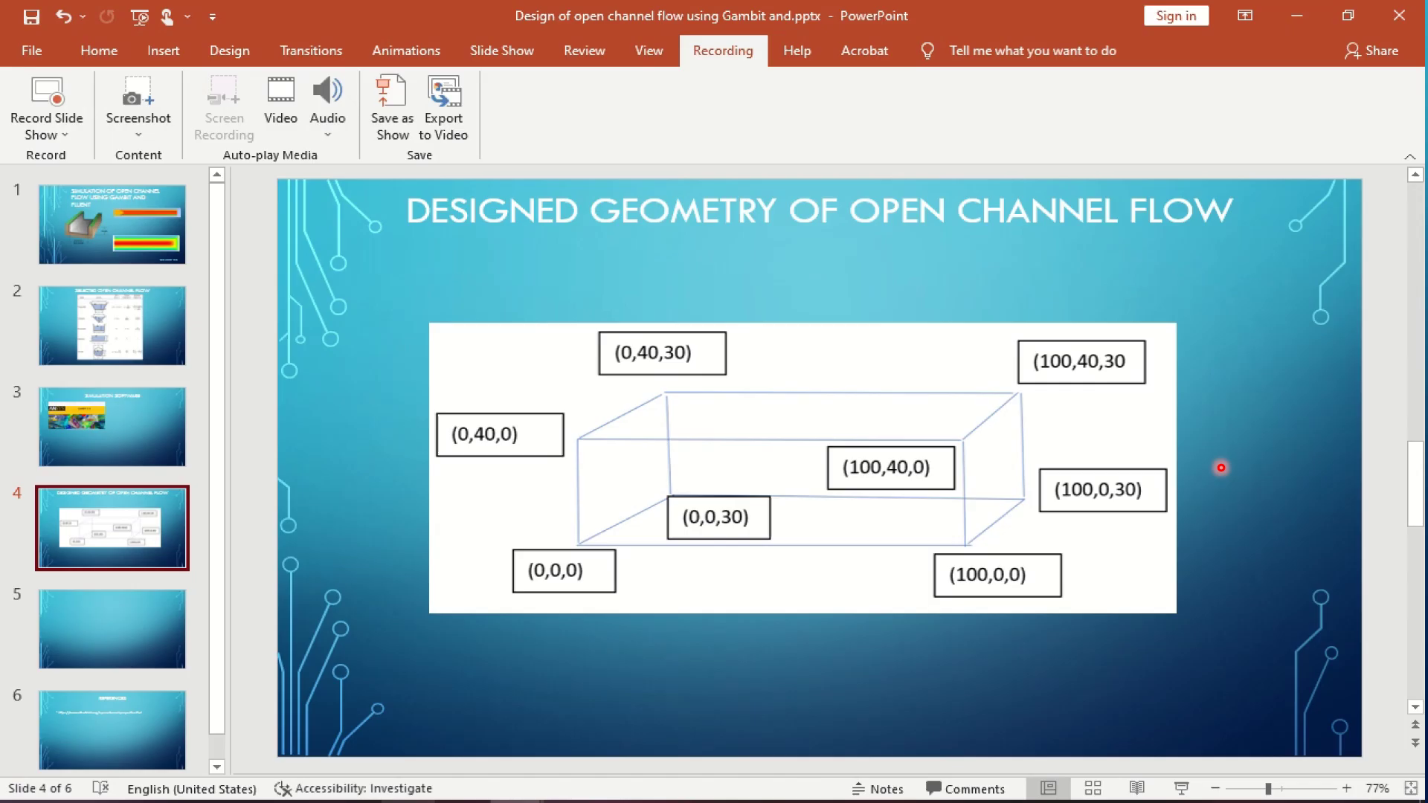
key("alt+Tab")
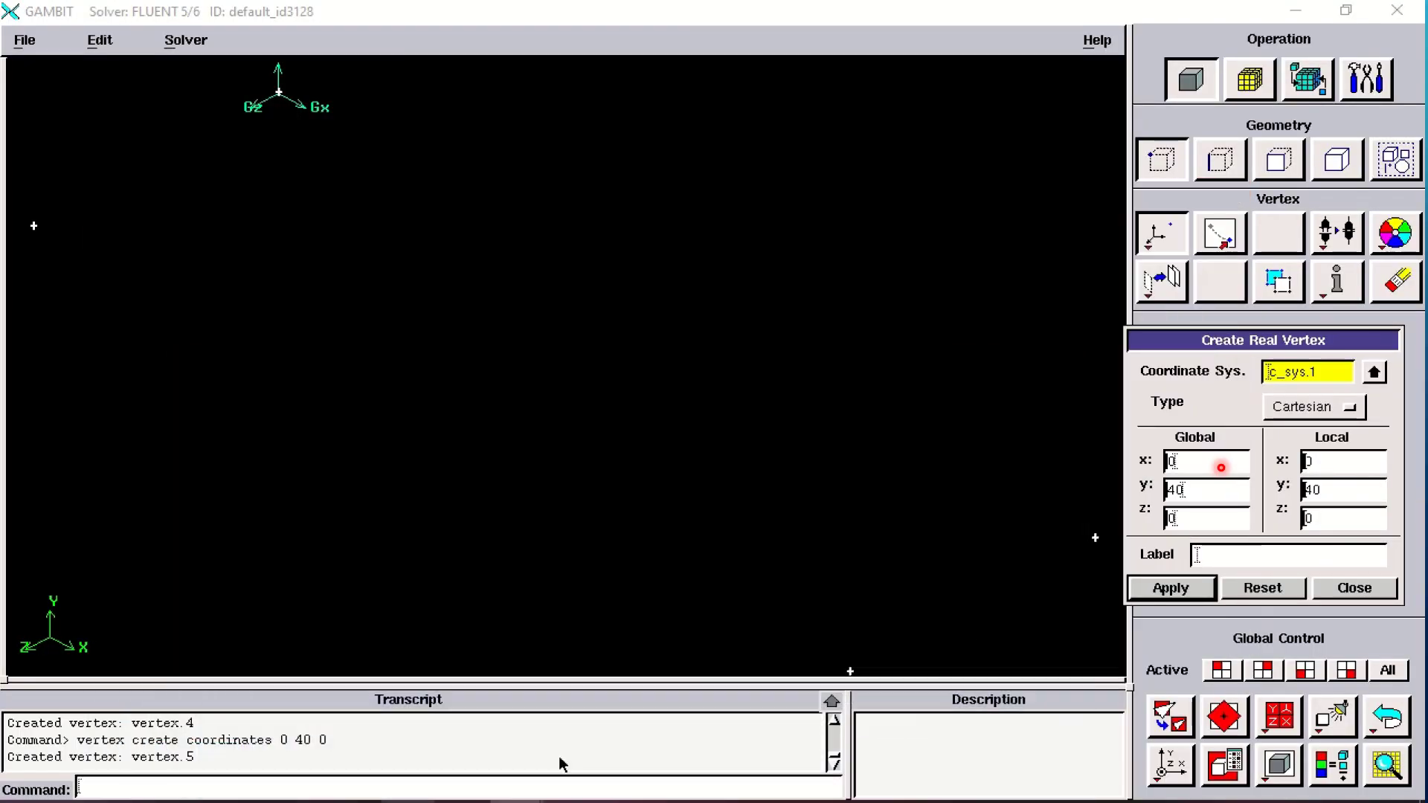
type("30")
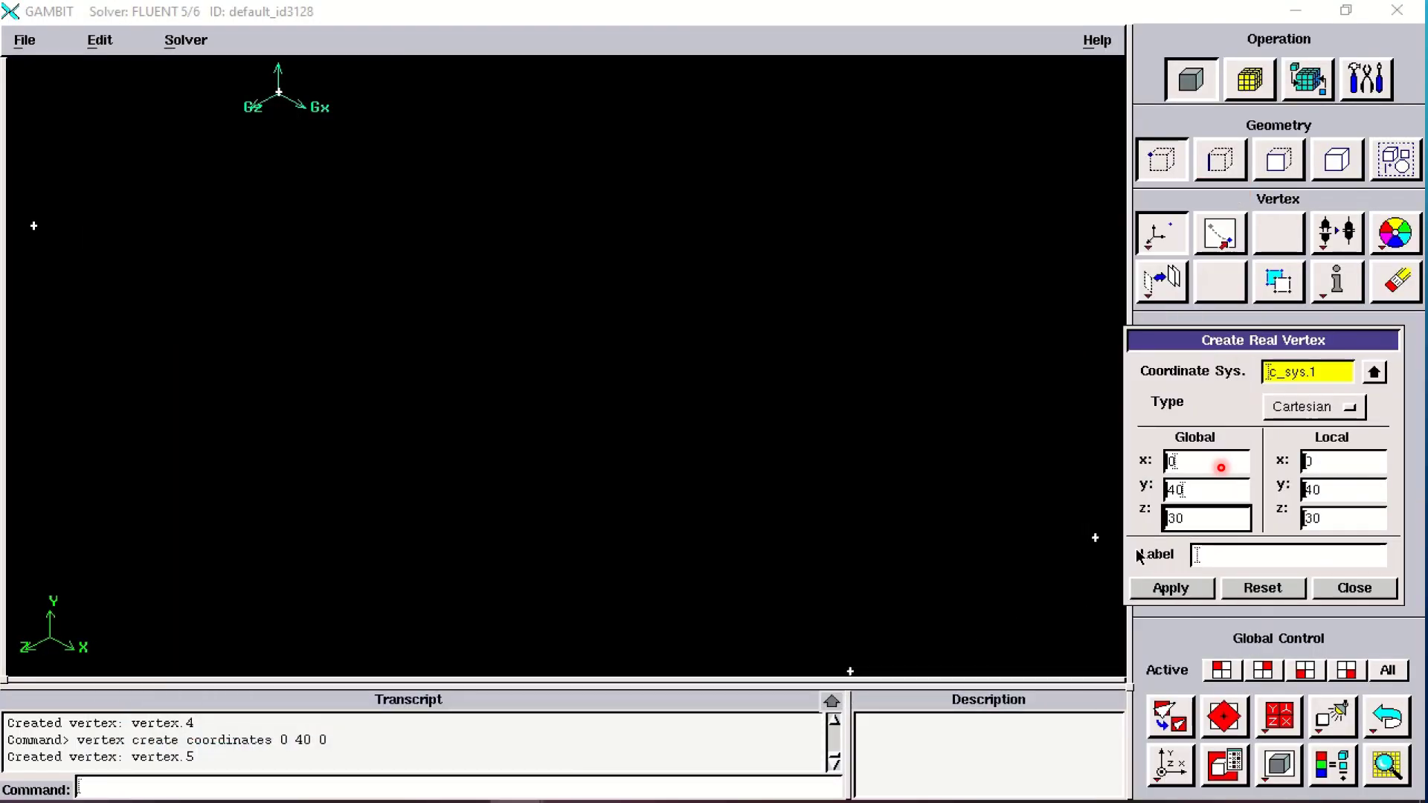
left_click(1170, 592)
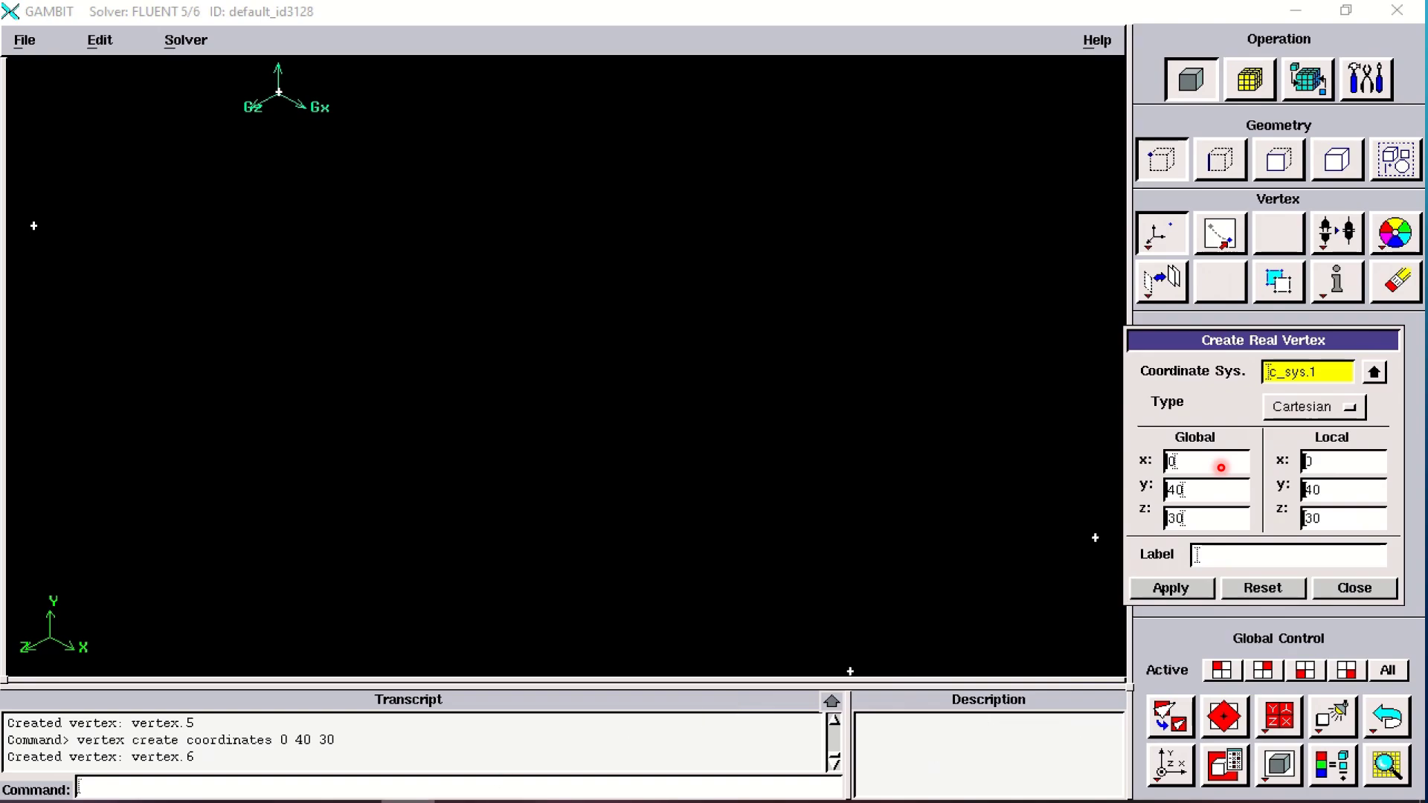
Look up the upper corner on the PowerPoint slide and create the vertex at (100, 40, 30) in GAMBIT.
key("alt+Tab")
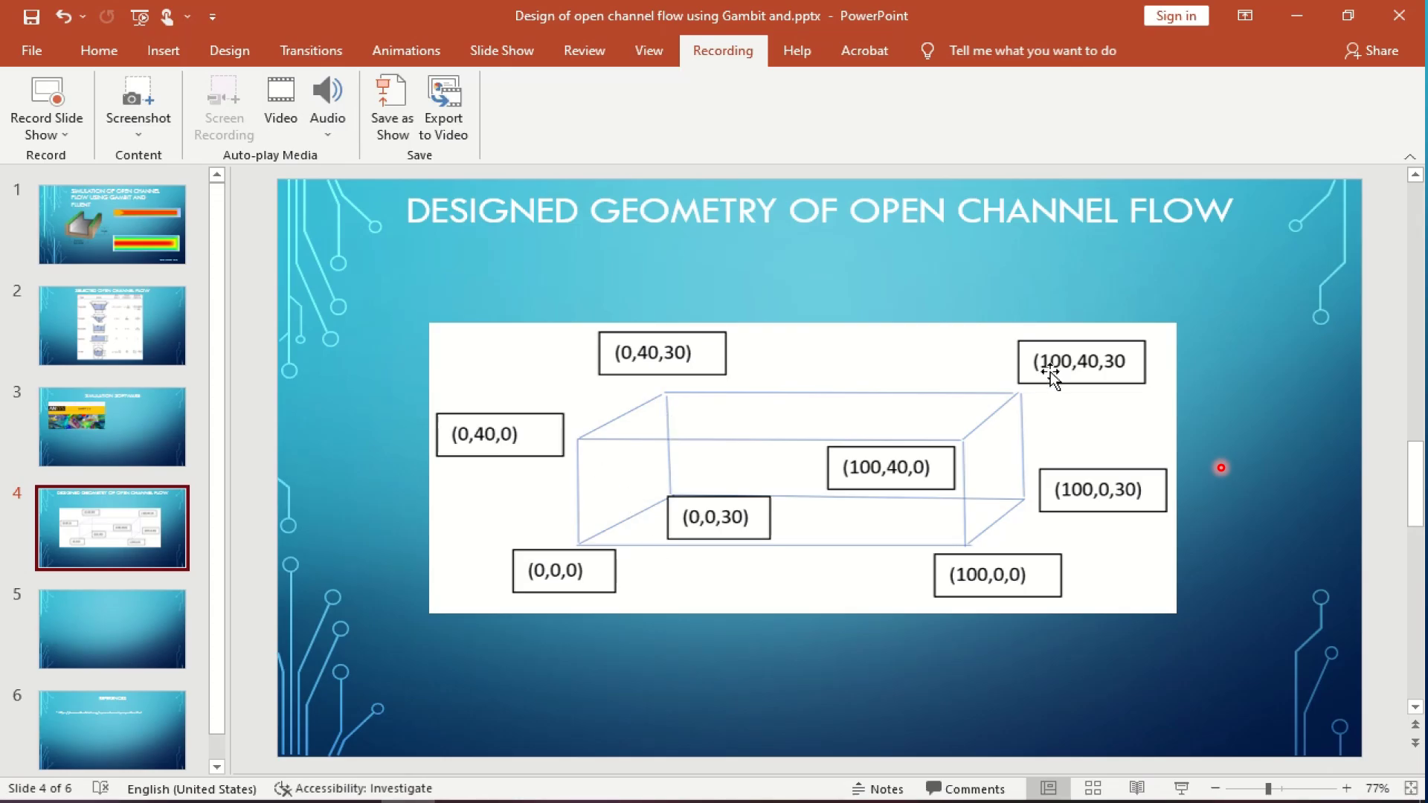
mouse_move(521, 800)
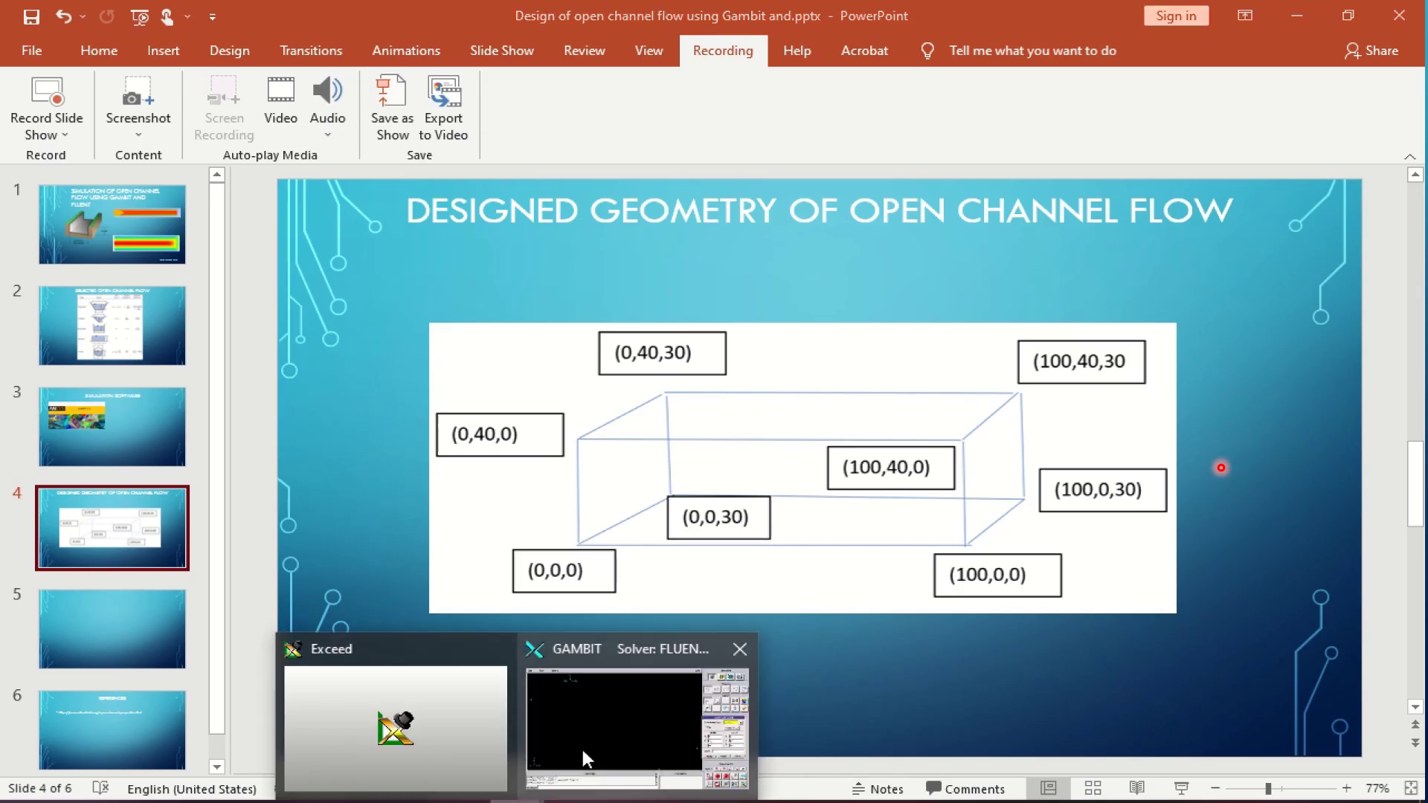
left_click(609, 736)
double_click(1172, 461)
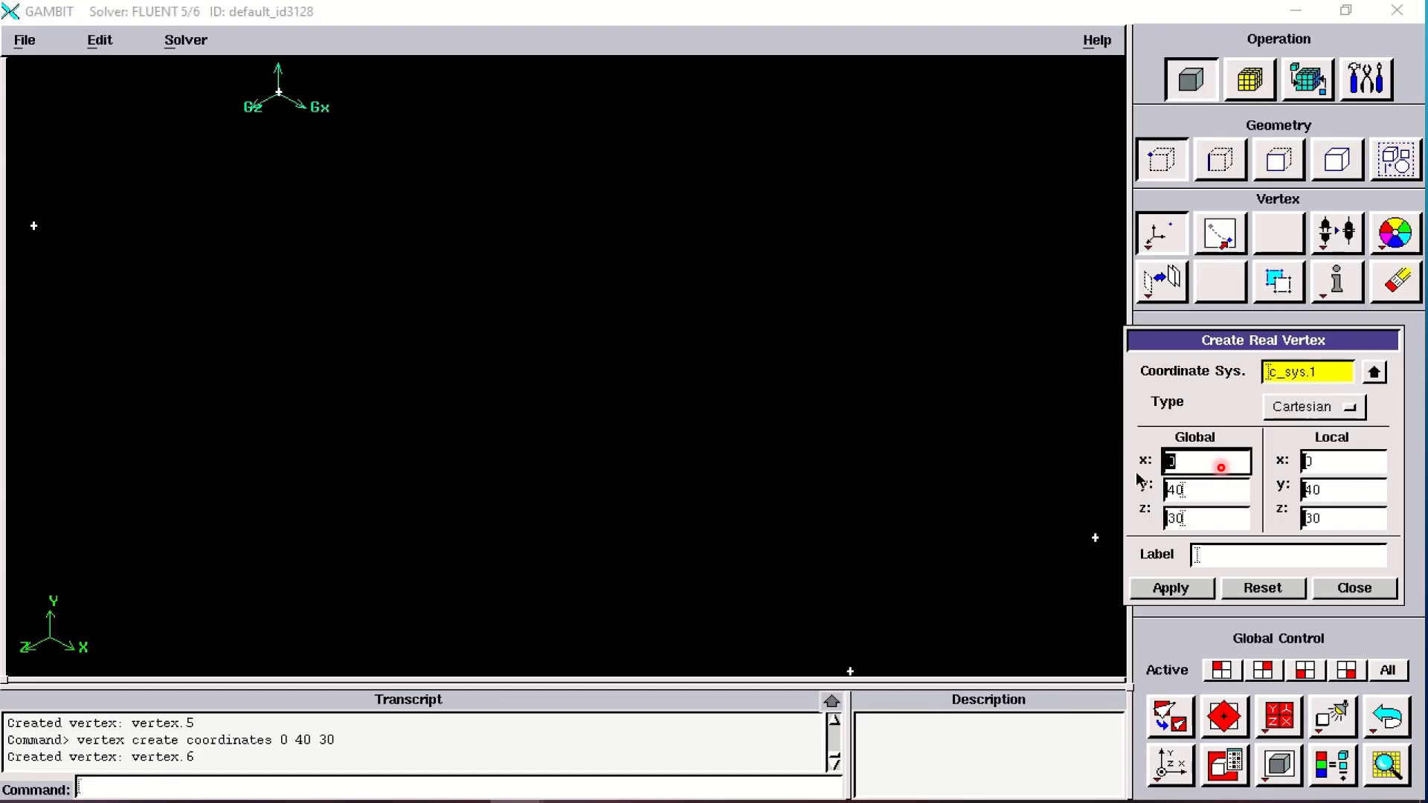
type("100")
left_click(1179, 597)
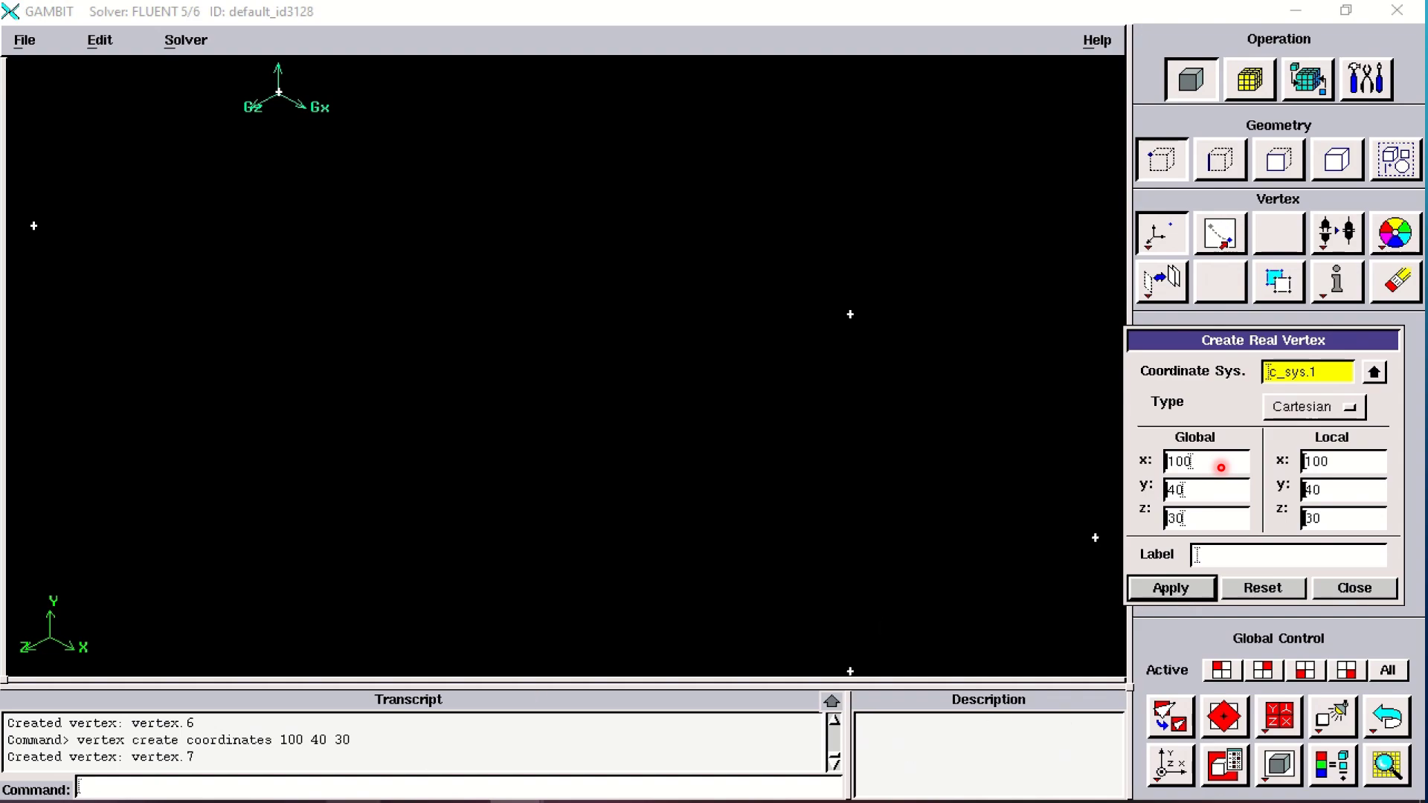
Consult the PowerPoint slide for the last corner and create the vertex at (100, 40, 0) in GAMBIT.
left_click(408, 802)
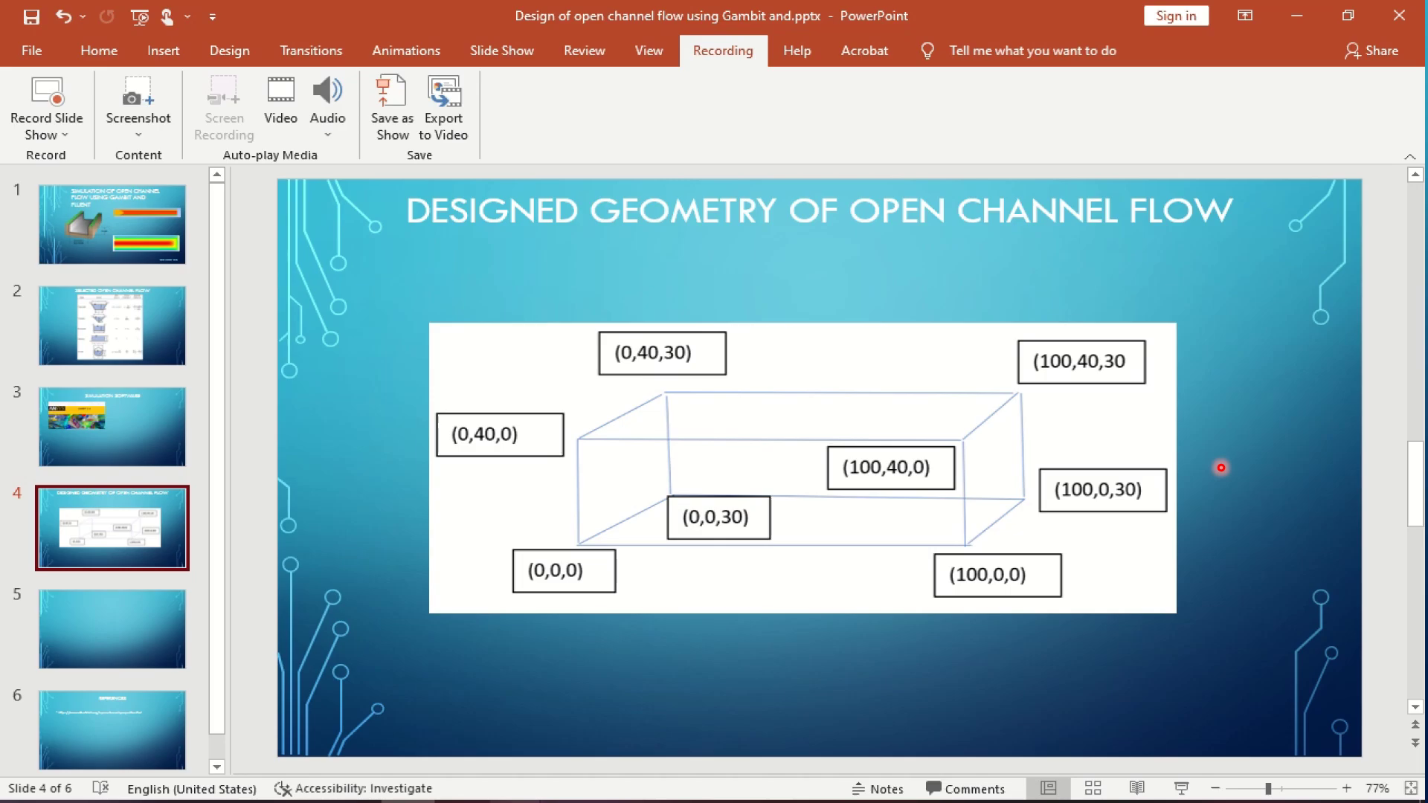
left_click(596, 771)
double_click(1217, 524)
type("0")
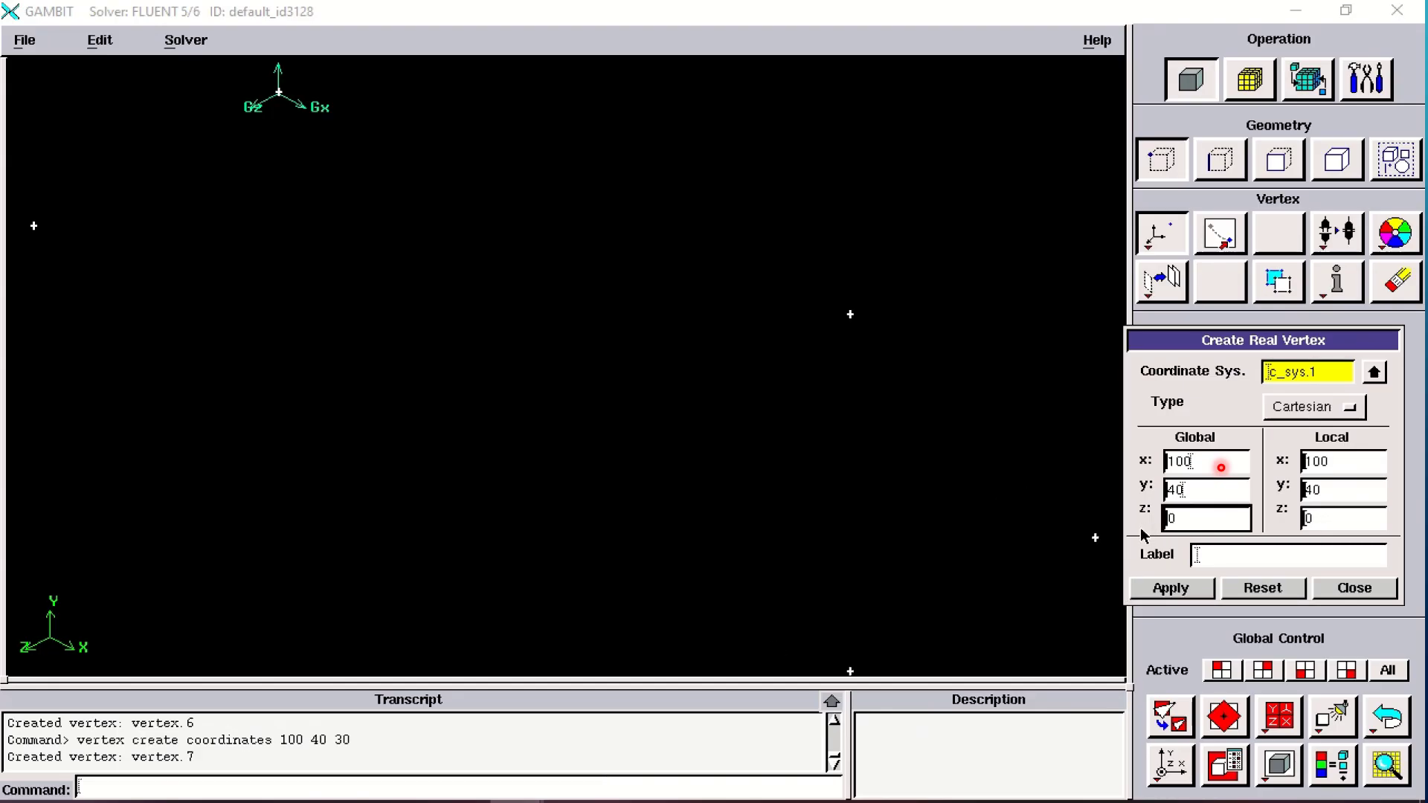
left_click(1166, 593)
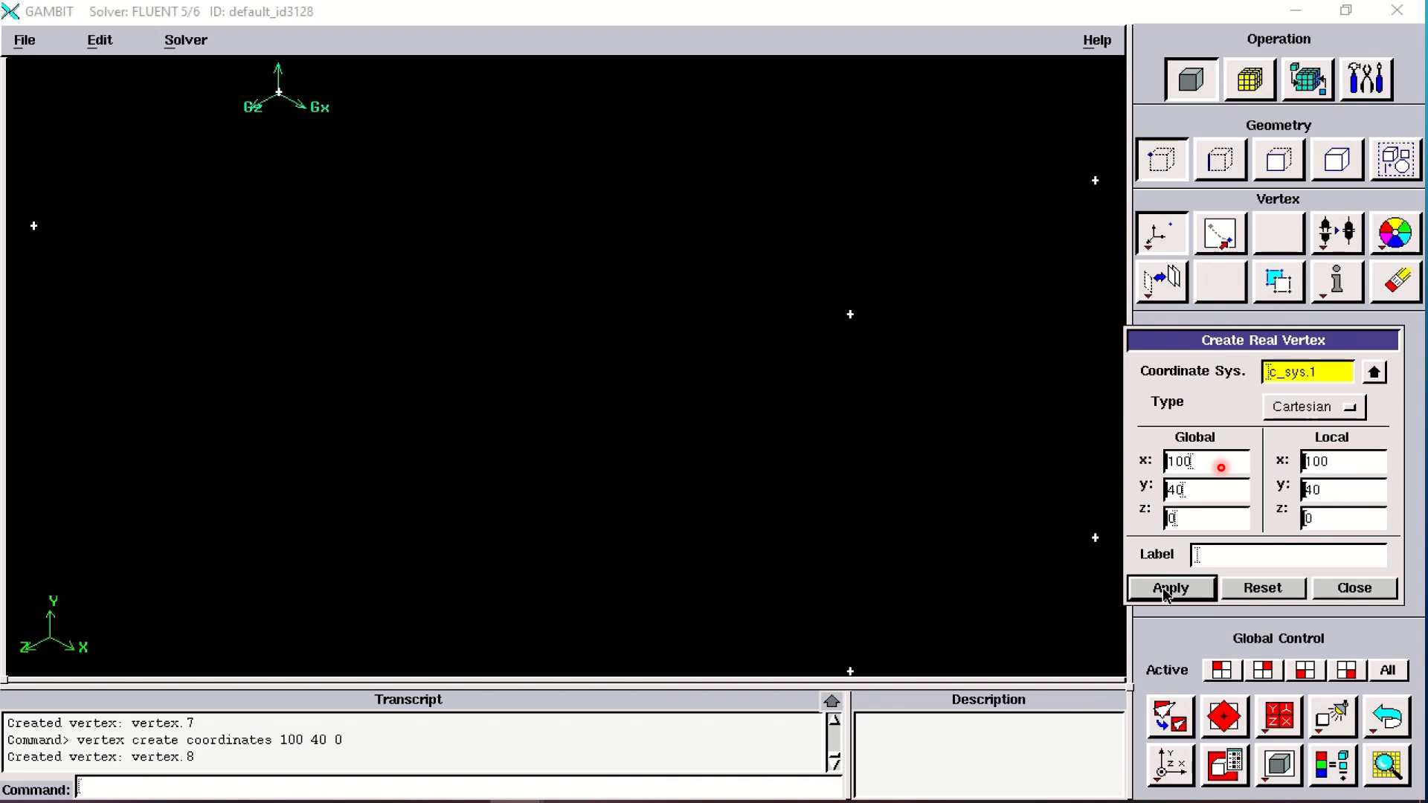
Create a real straight edge between the bottom vertices (0, 0, 0) and (0, 0, 30).
left_click(1279, 716)
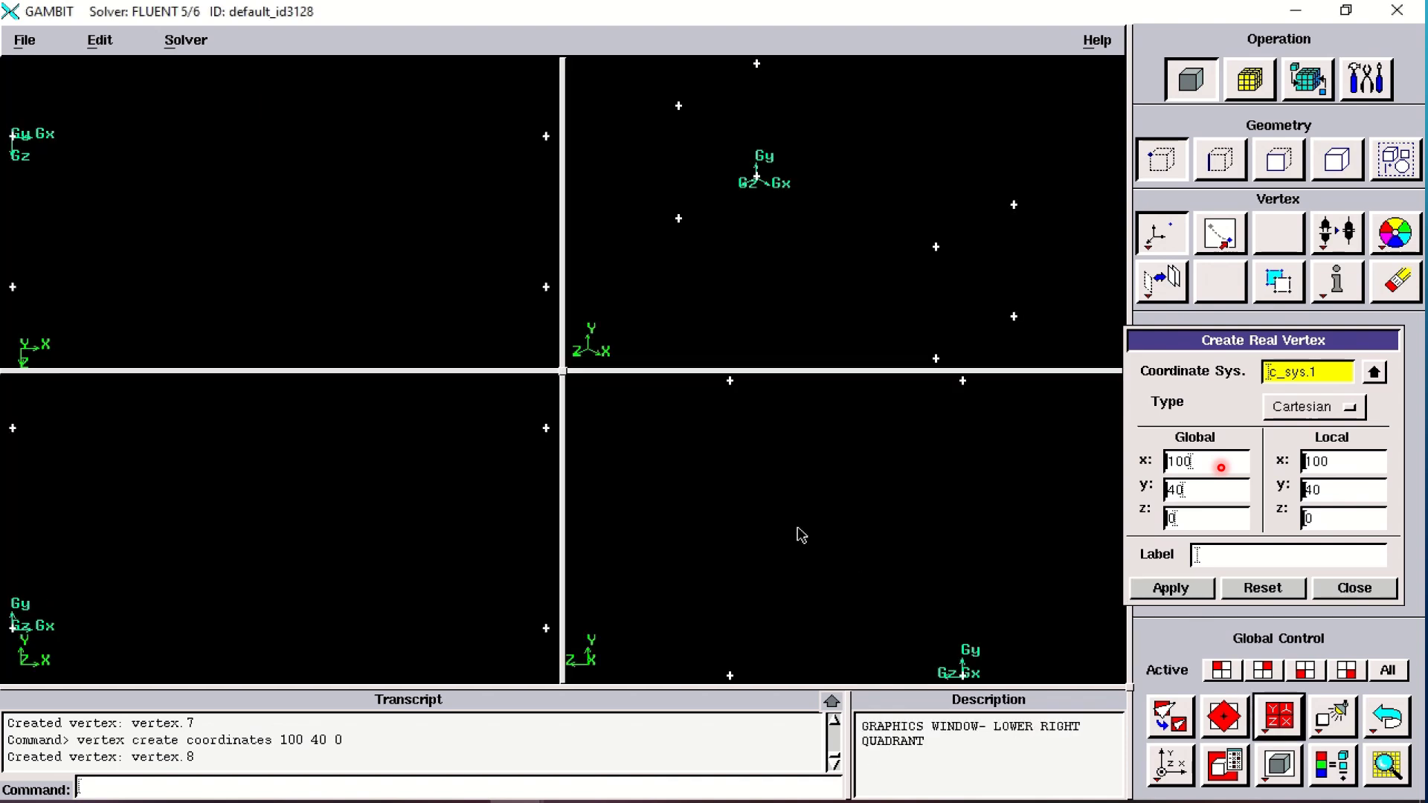
left_click_drag(563, 371, 7, 679)
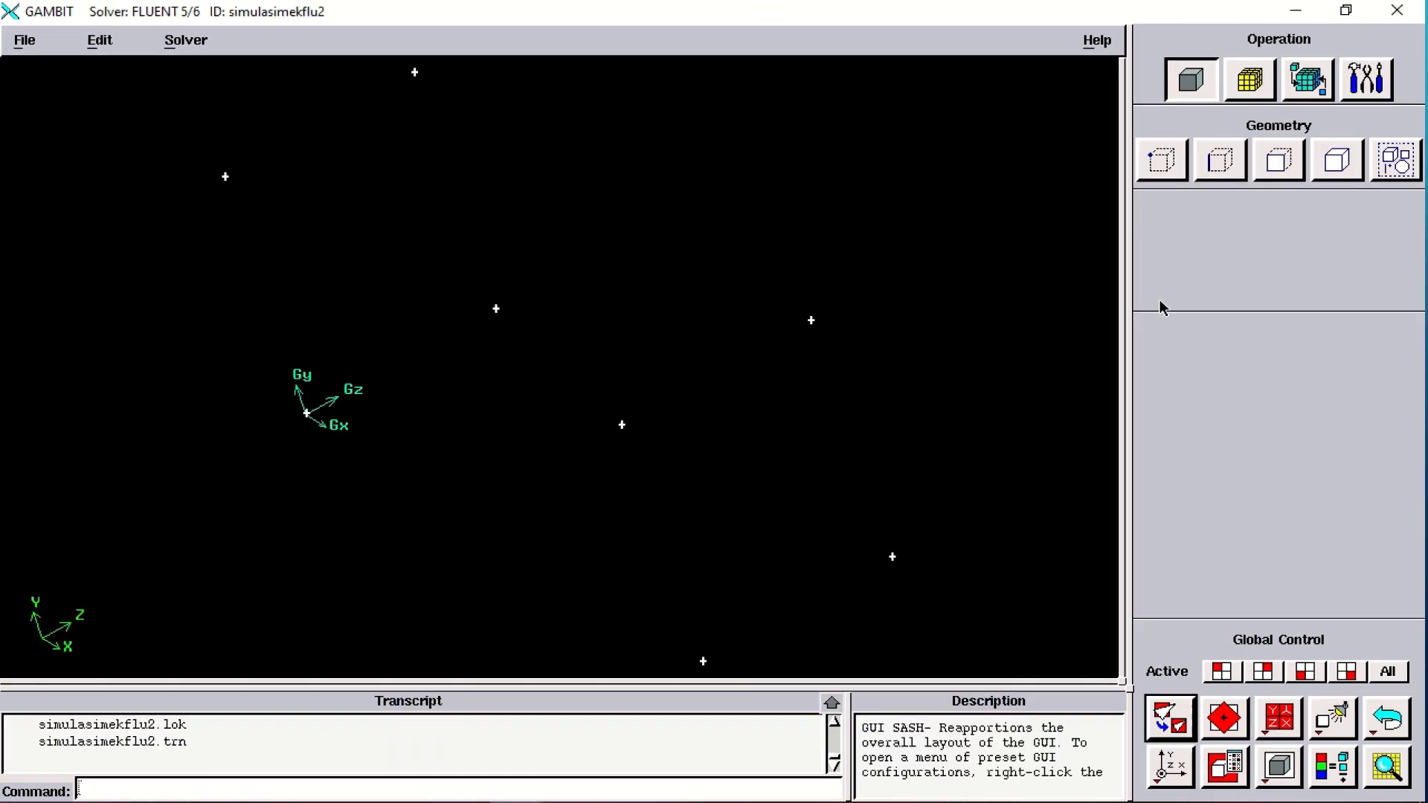
left_click(1233, 177)
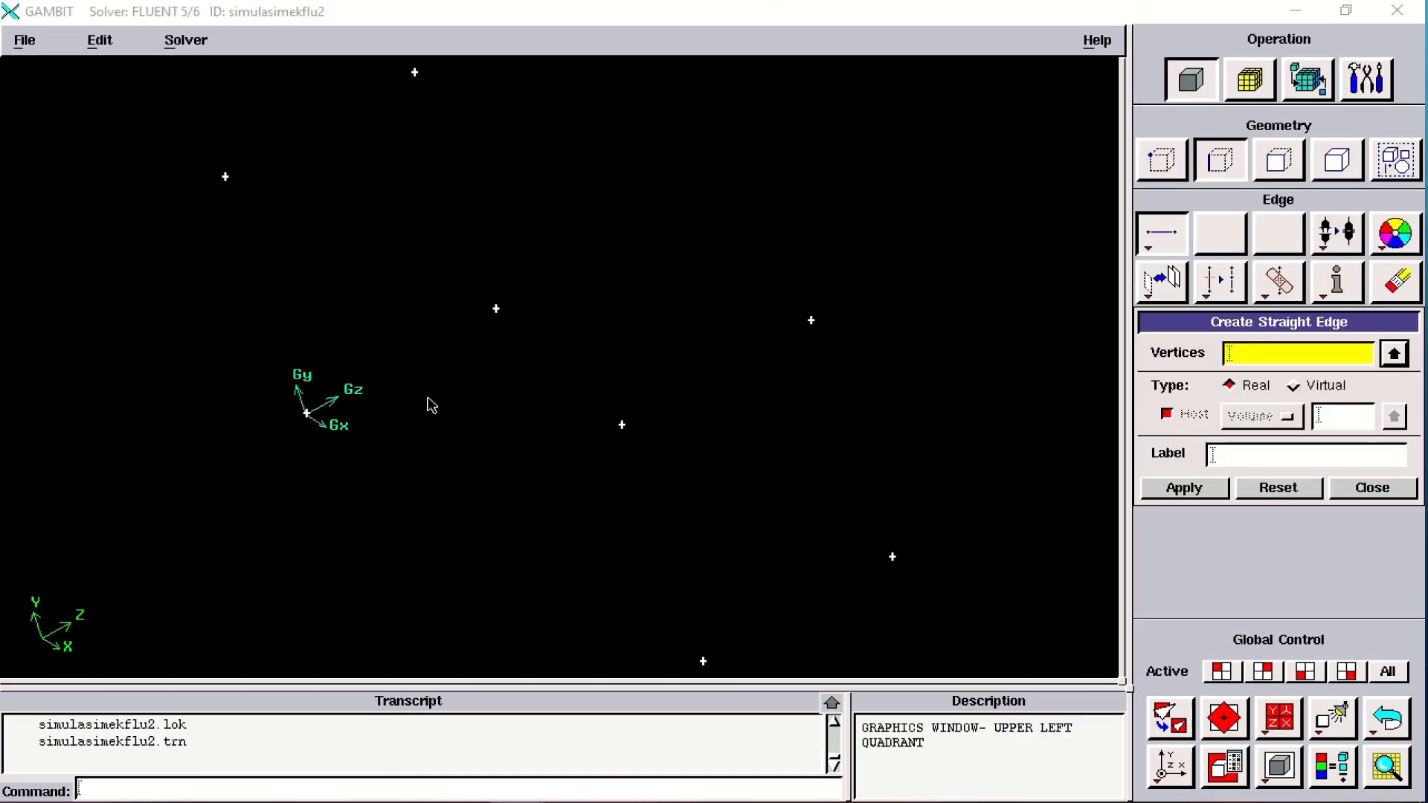
left_click(305, 420, "shift")
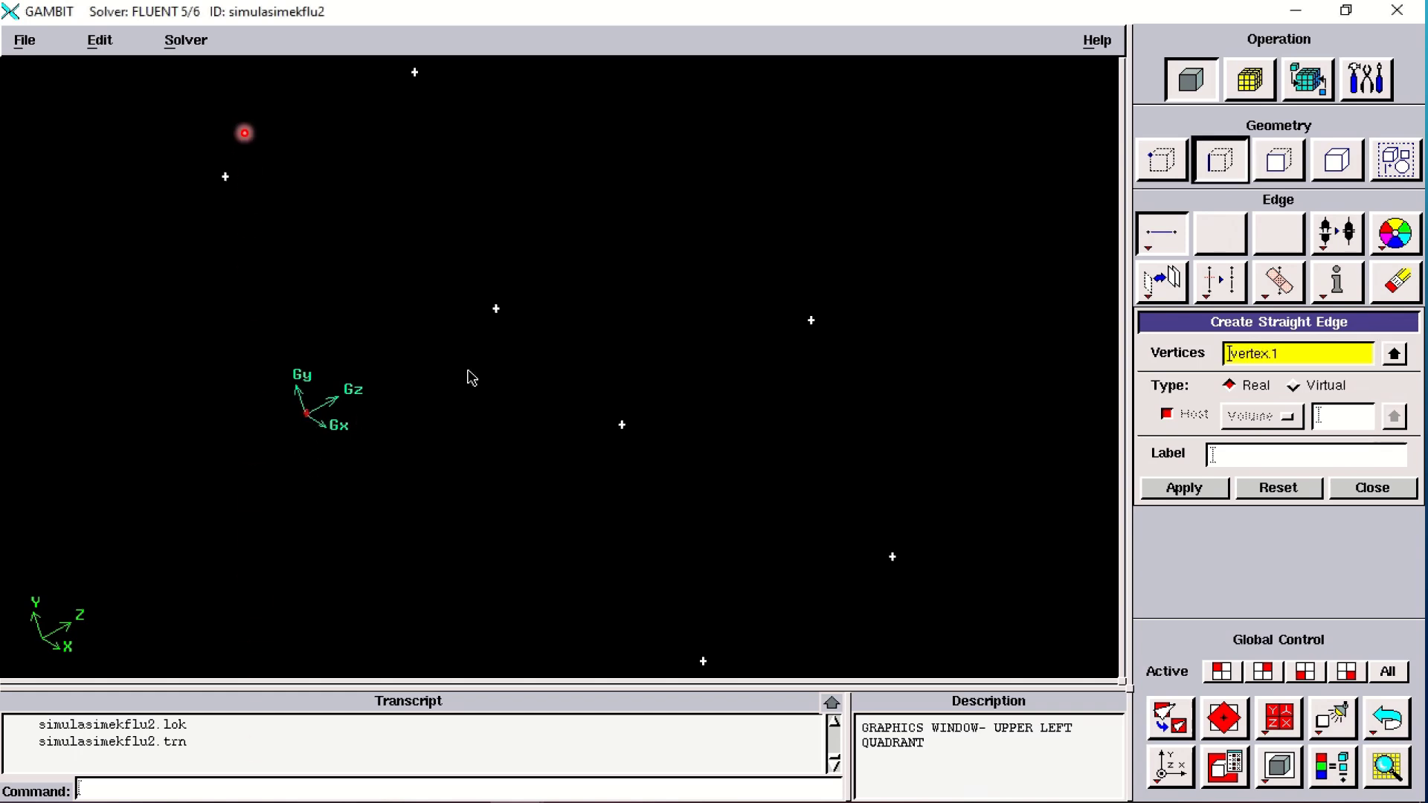
left_click(500, 310, "shift")
middle_click(501, 313)
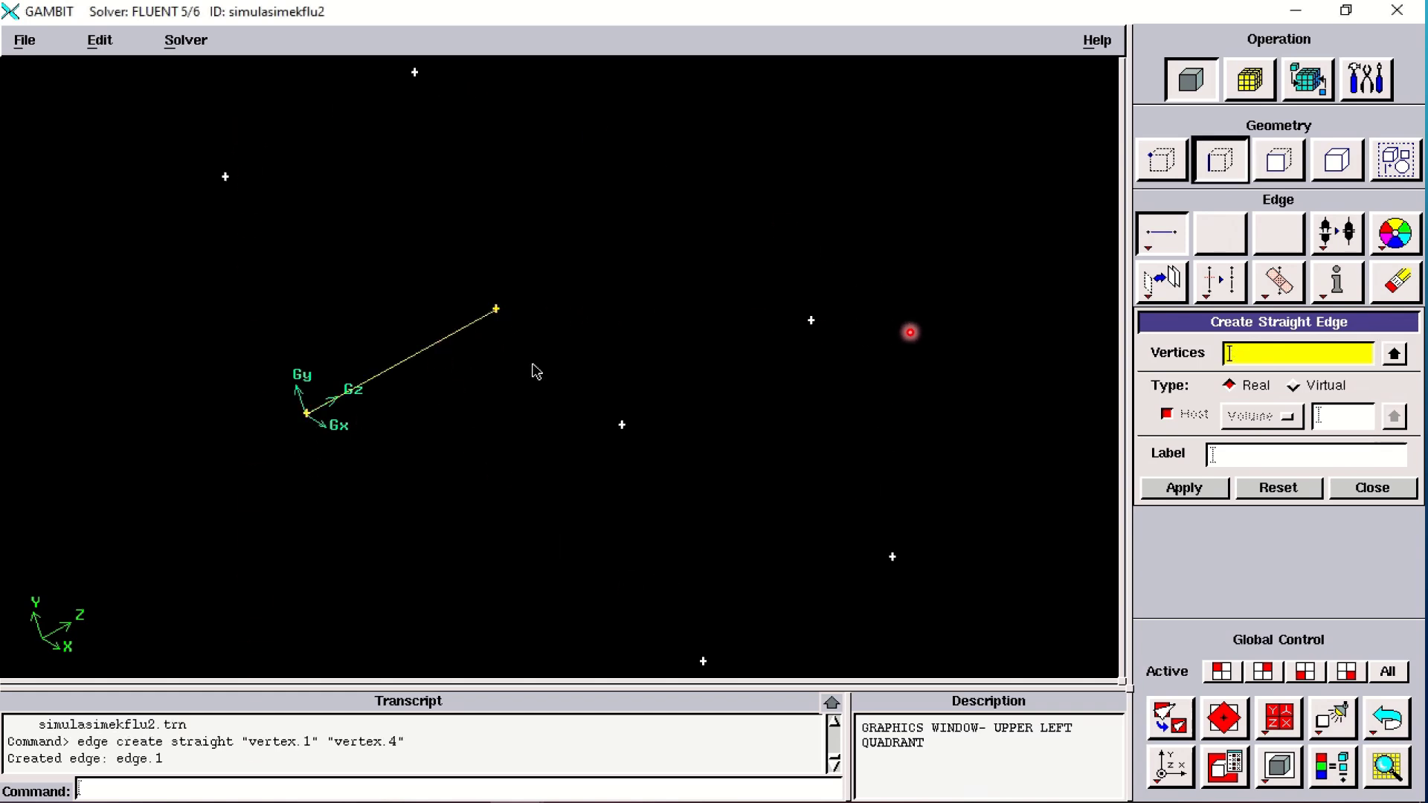
Create the two long bottom edges, from (0, 0, 30) to (100, 0, 30) and from (0, 0, 0) to (100, 0, 0).
mouse_move(599, 488)
left_mouse_down()
mouse_move(618, 455)
mouse_move(601, 490)
left_mouse_up()
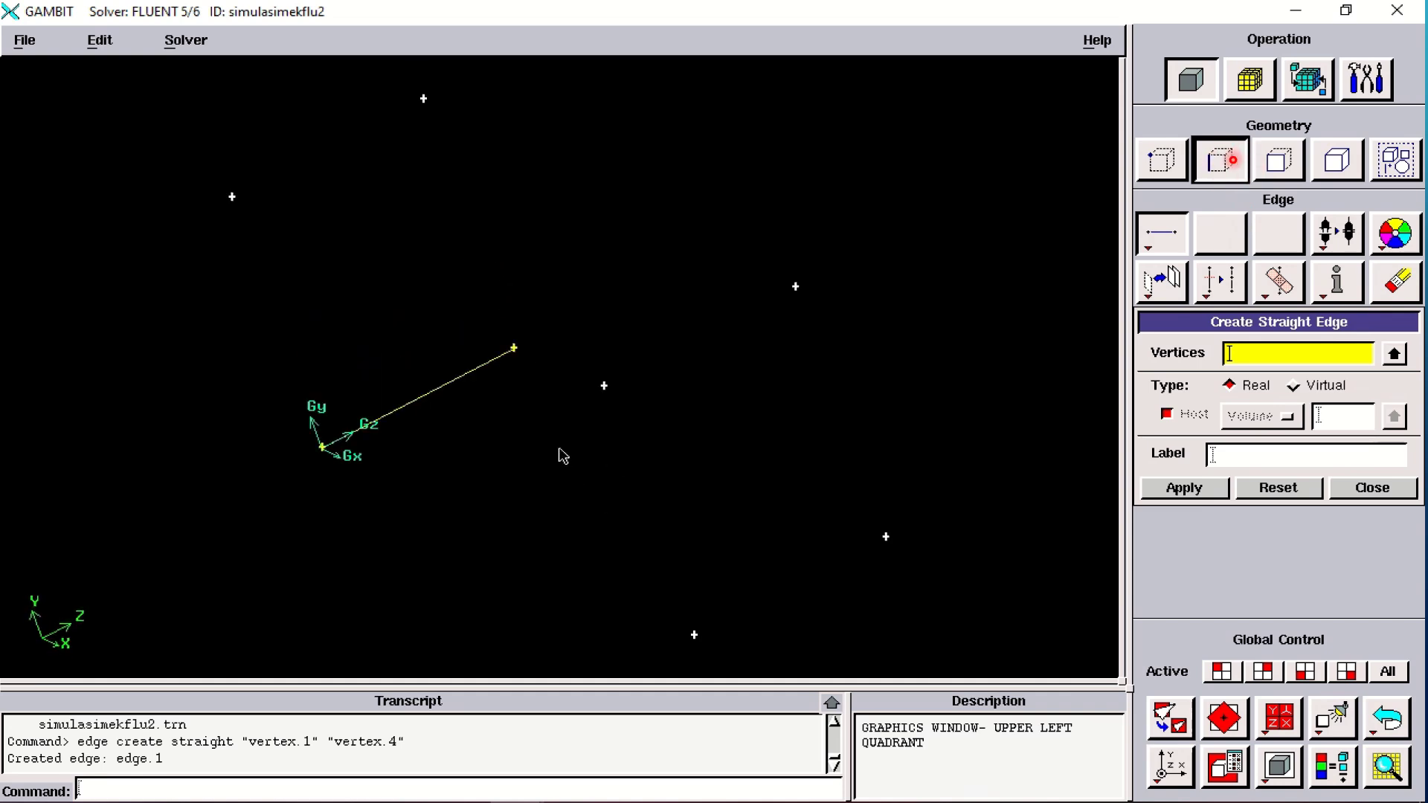
left_click(512, 349, "shift")
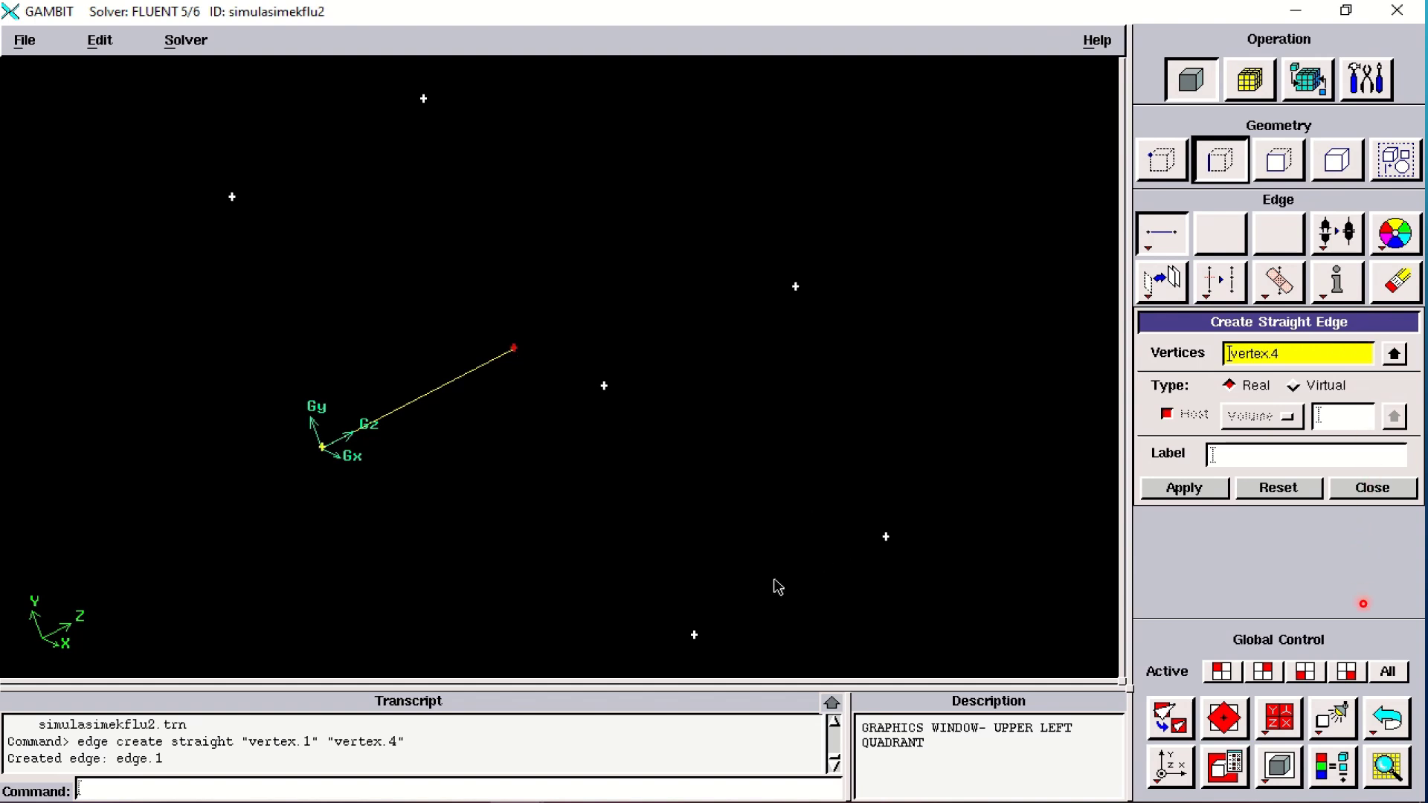
left_click(884, 542, "shift")
right_click(965, 557, "shift")
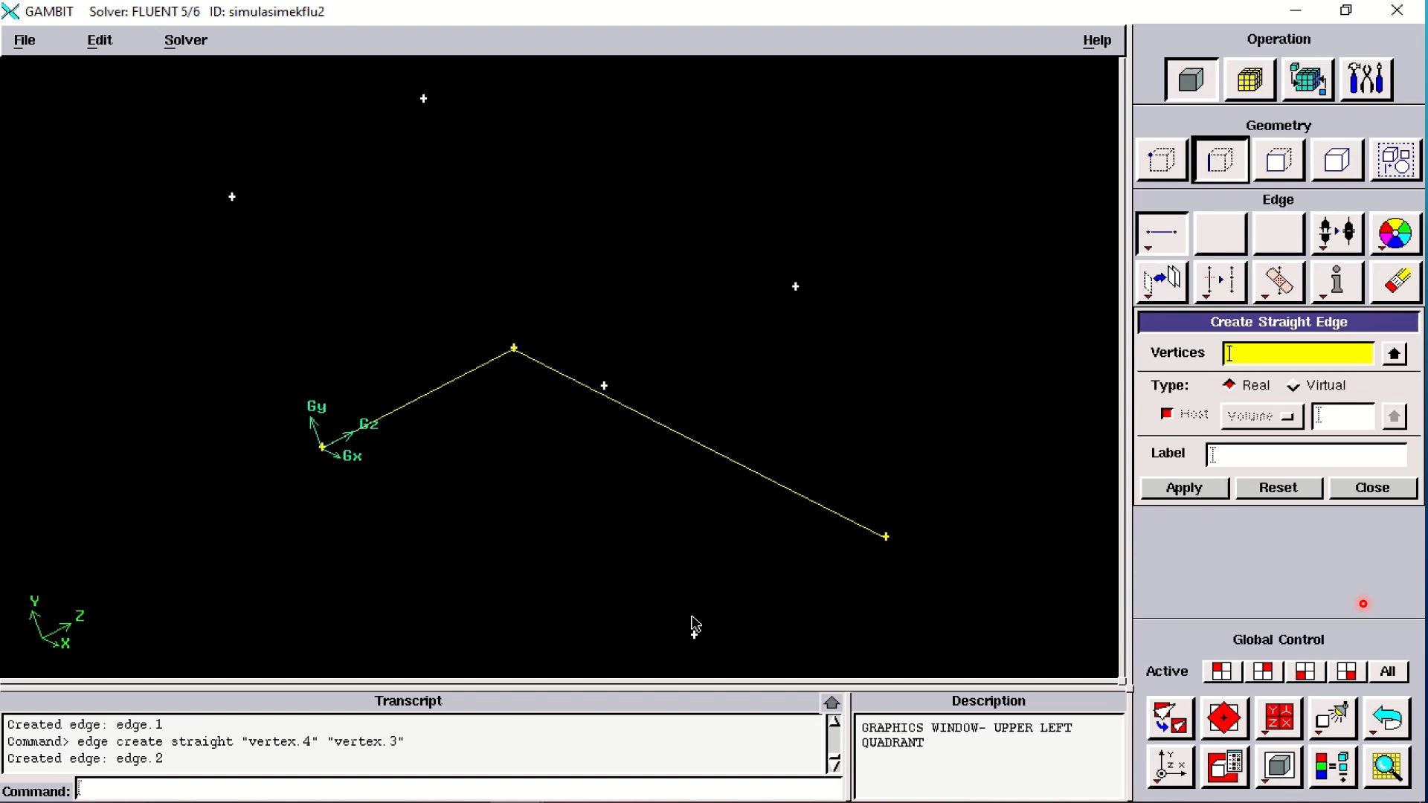
left_click(323, 448, "shift")
left_click(693, 636, "shift")
middle_click(729, 640, "shift")
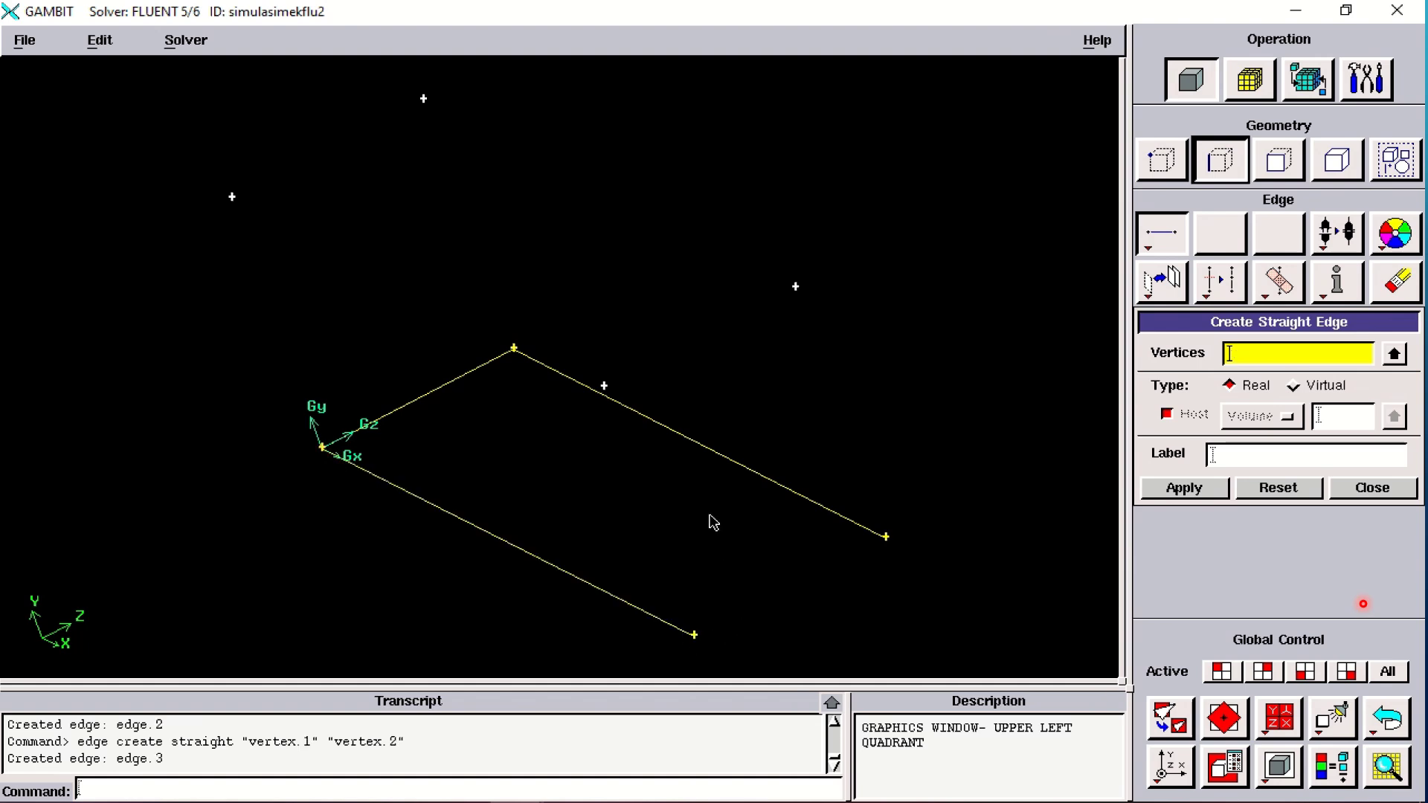
Create the top edge and both vertical edges that close the channel's end rectangle at x = 0.
left_click(235, 201, "shift")
left_click(423, 99, "shift")
middle_click(476, 134, "shift")
left_click(423, 99, "shift")
left_click(515, 352, "shift")
middle_click(528, 394, "shift")
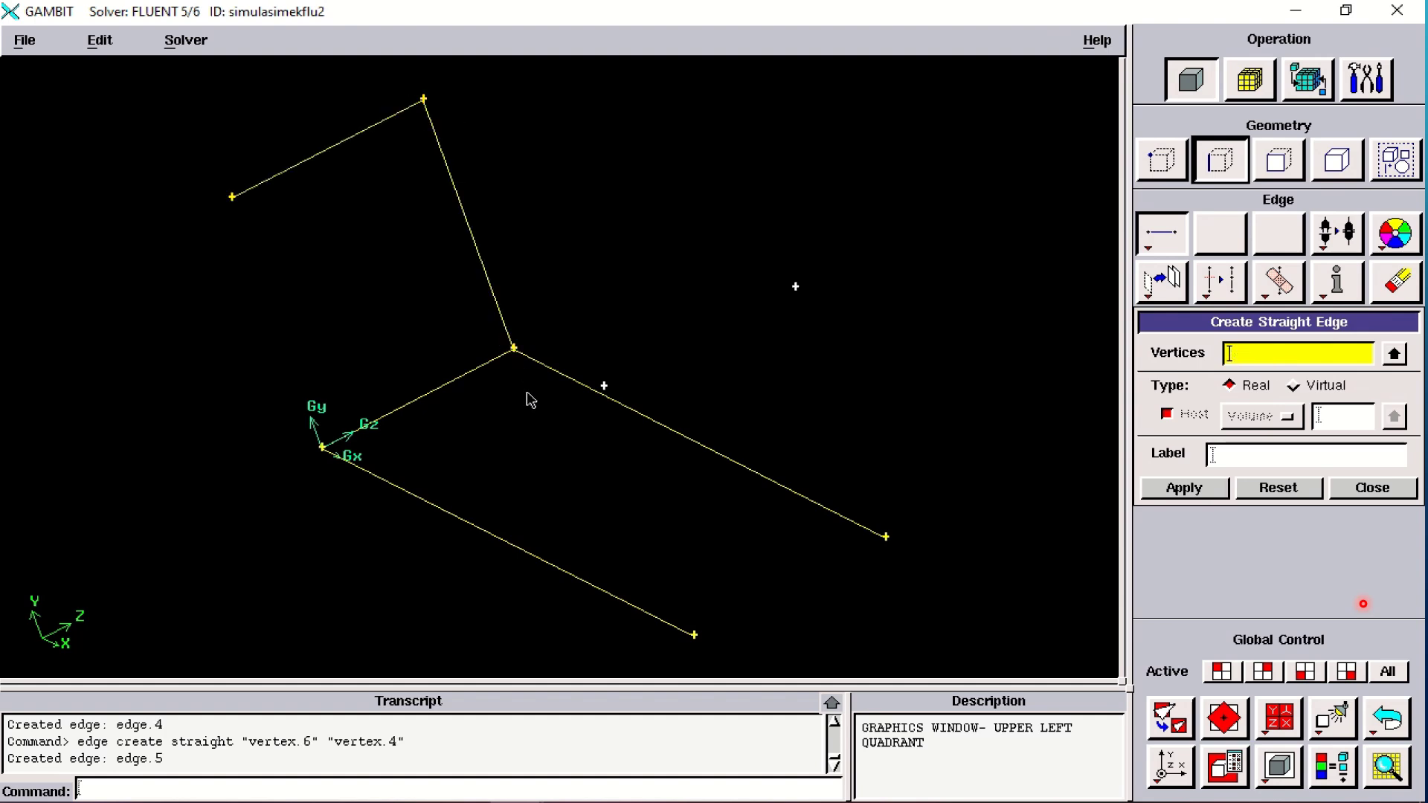
left_click(234, 202, "shift")
left_click(325, 448, "shift")
middle_click(297, 491, "shift")
Create the two vertical straight edges at the x = 100 end, at z = 0 and z = 30.
left_click(696, 637, "shift")
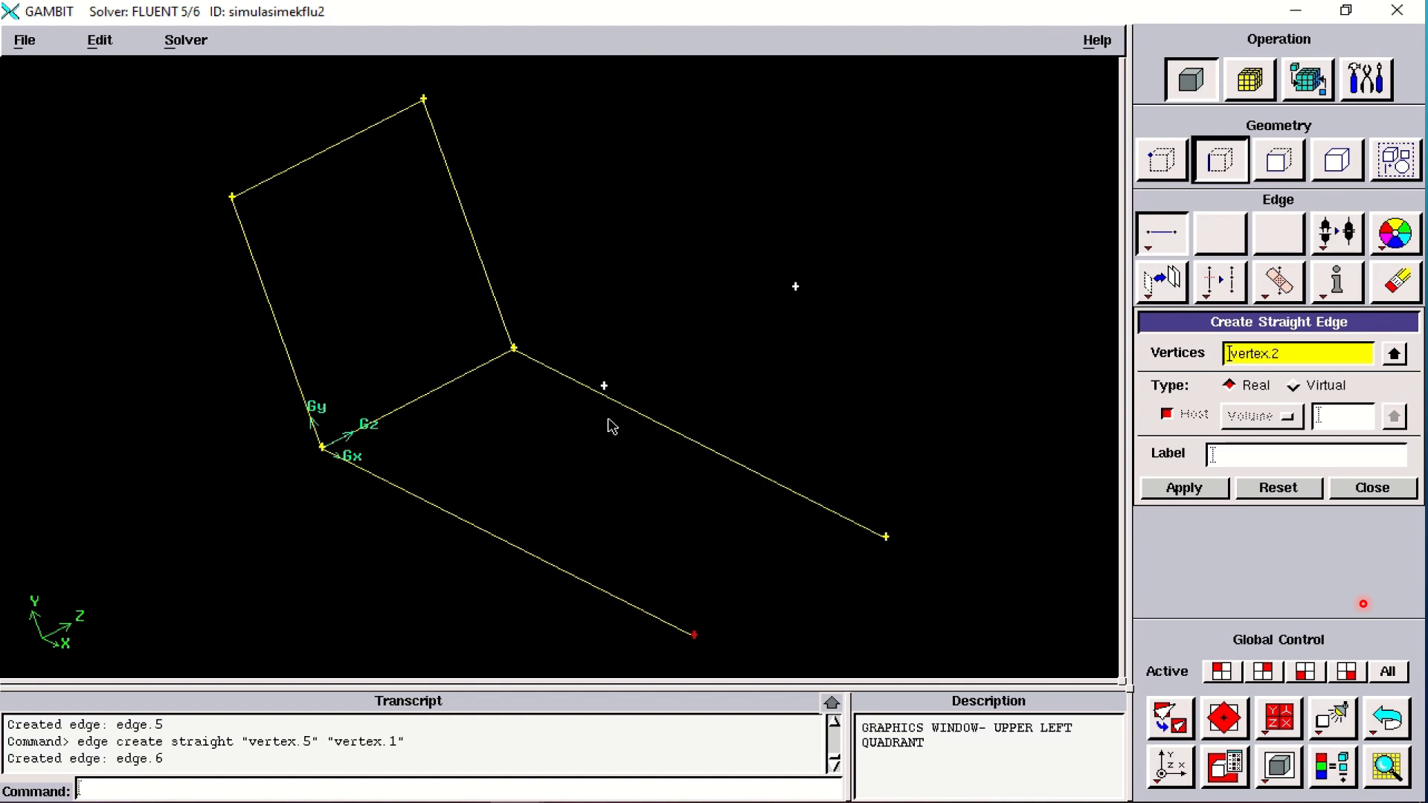
left_click(604, 387, "shift")
middle_click(644, 485, "shift")
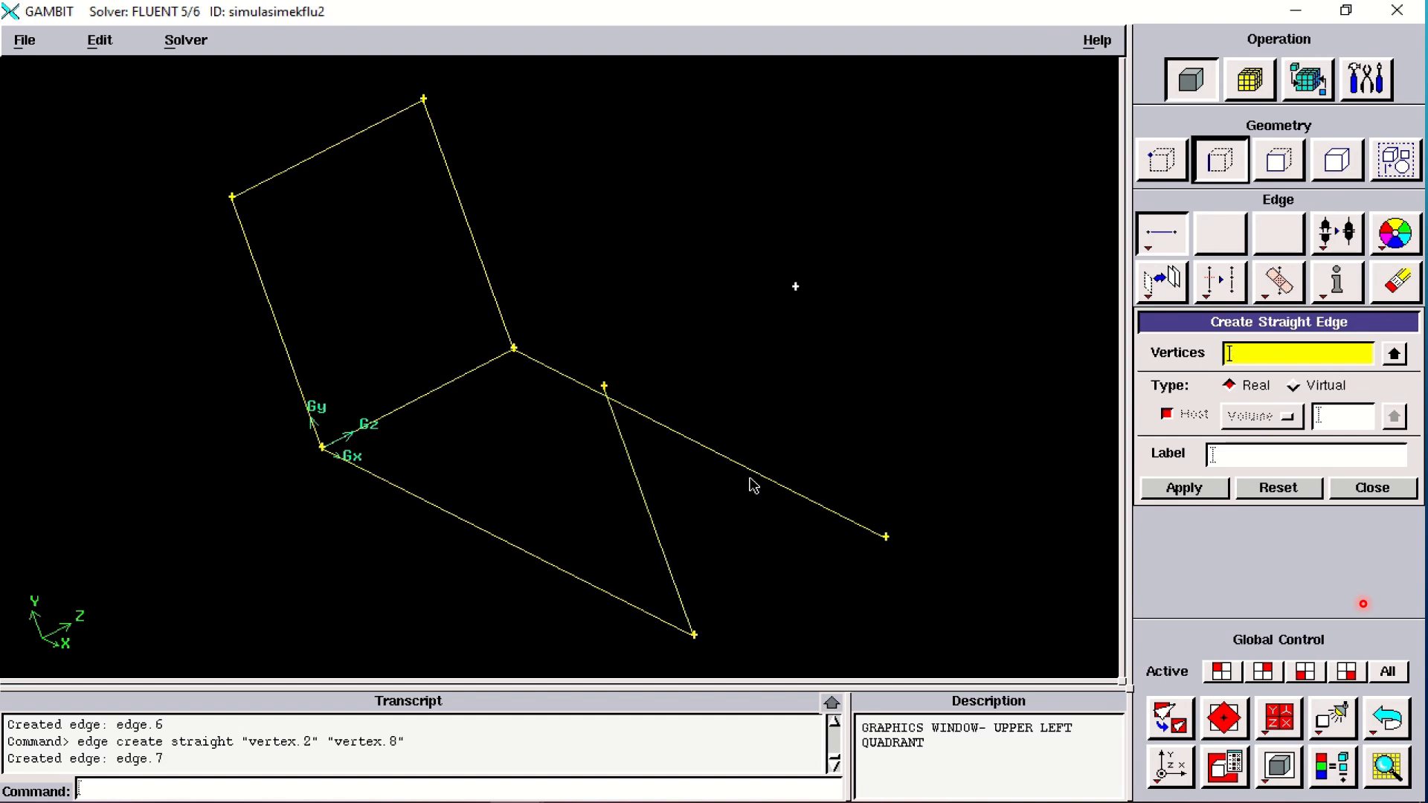
left_click(795, 287, "shift")
left_click(886, 537, "shift")
middle_click(921, 555, "shift")
Close the x = 100 end rectangle with straight edges along its bottom and top vertices.
mouse_move(822, 564)
left_mouse_down()
mouse_move(988, 519)
mouse_move(975, 532)
mouse_move(826, 543)
mouse_move(774, 573)
mouse_move(779, 595)
mouse_move(800, 599)
mouse_move(810, 577)
left_mouse_up()
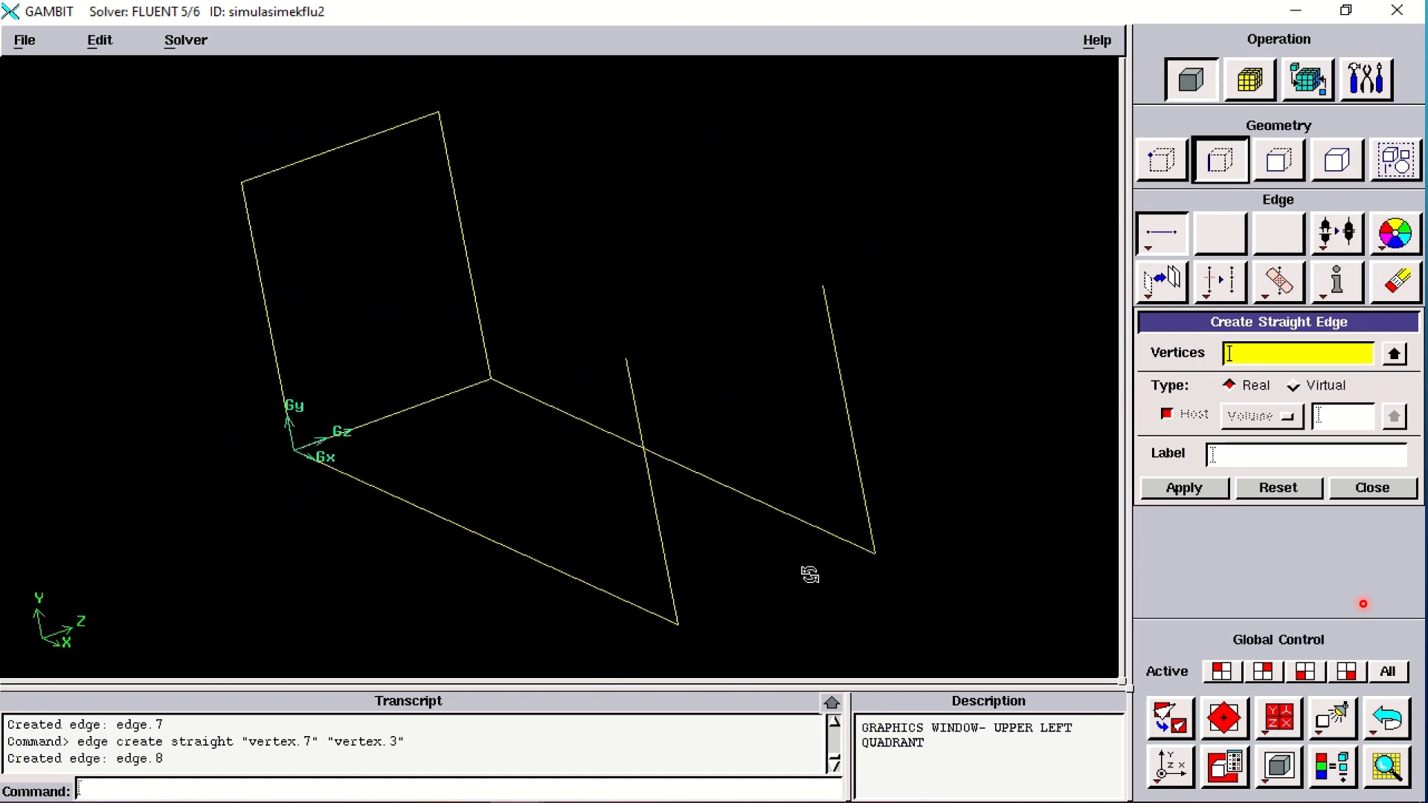
left_click(679, 625, "shift")
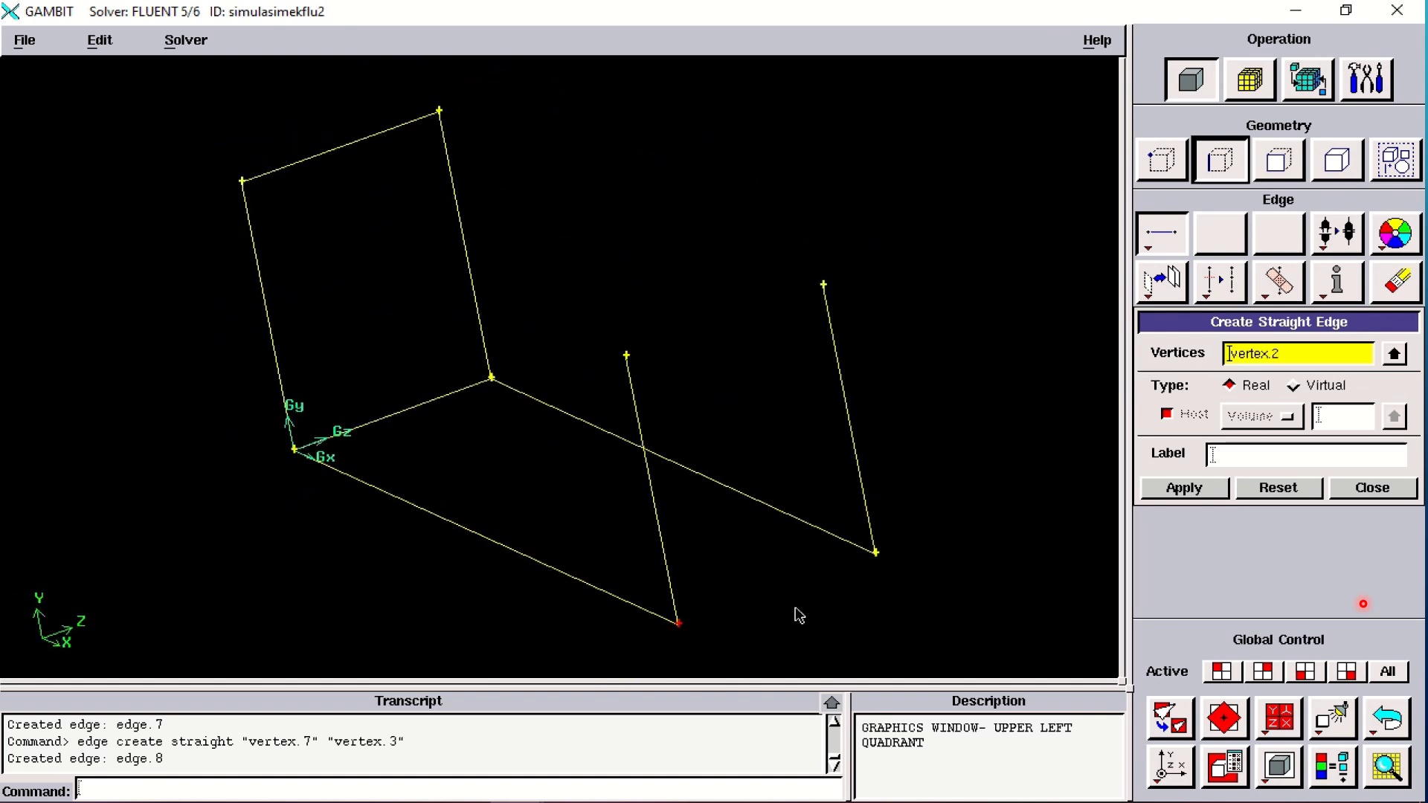
left_click(876, 553, "shift")
middle_click(889, 574, "shift")
left_click(627, 356, "shift")
left_click(824, 286, "shift")
middle_click(823, 346, "shift")
Create the two long top edges joining the x = 0 and x = 100 ends at z = 0 and z = 30.
left_click(242, 186, "shift")
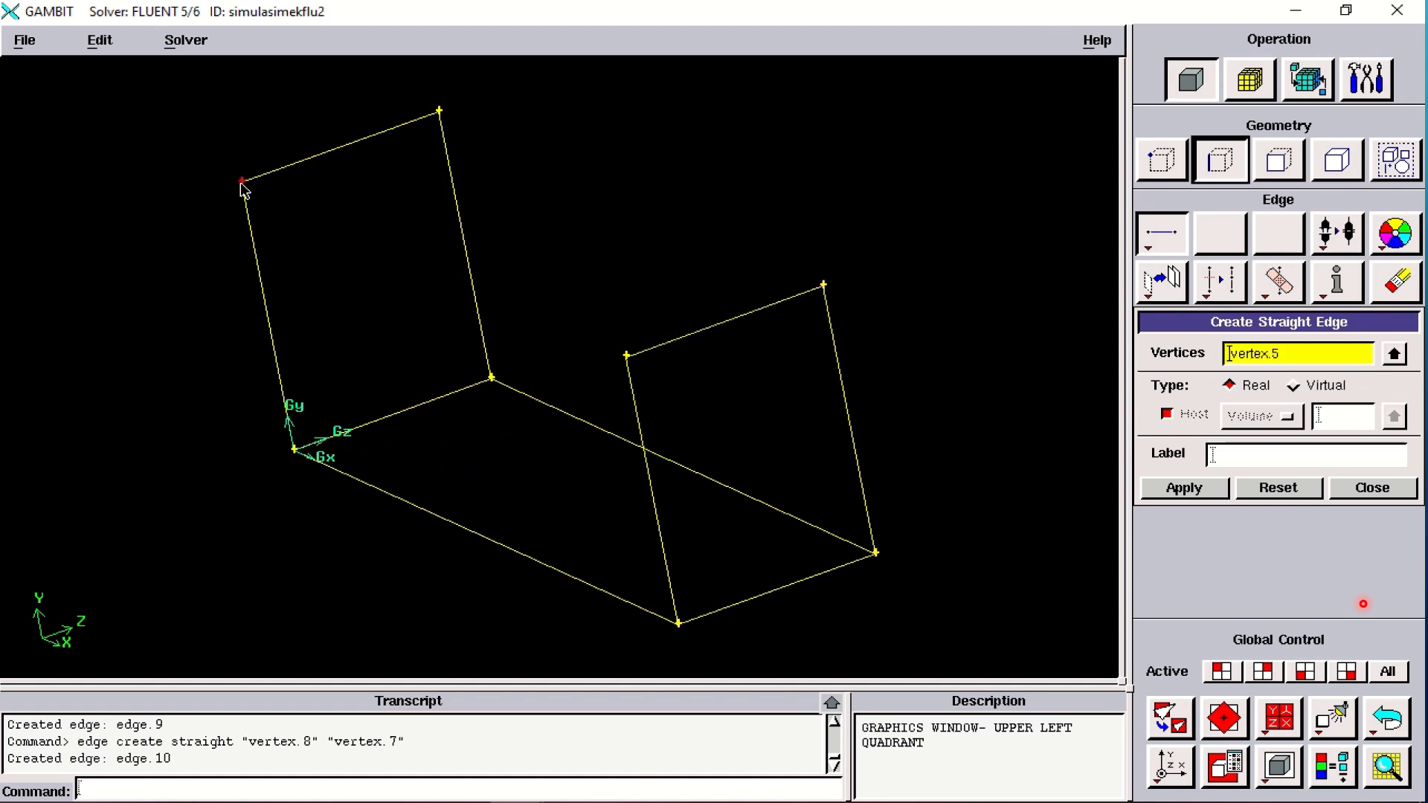
left_click(627, 358, "shift")
middle_click(563, 365, "shift")
left_click(439, 111, "shift")
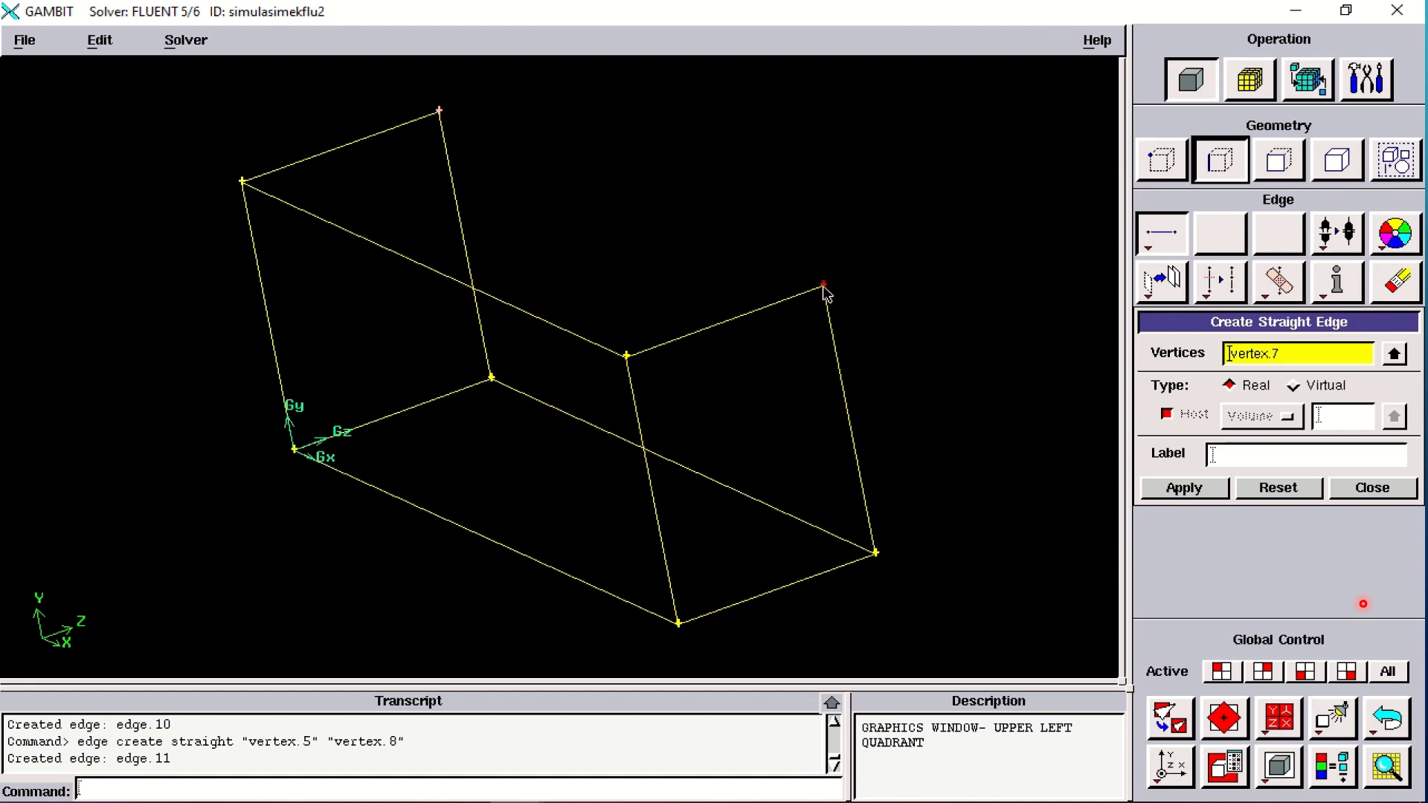
middle_click(900, 326, "shift")
Create a real face from the four wireframe edges of the x = 100 end rectangle.
left_click_drag(800, 471, 841, 533)
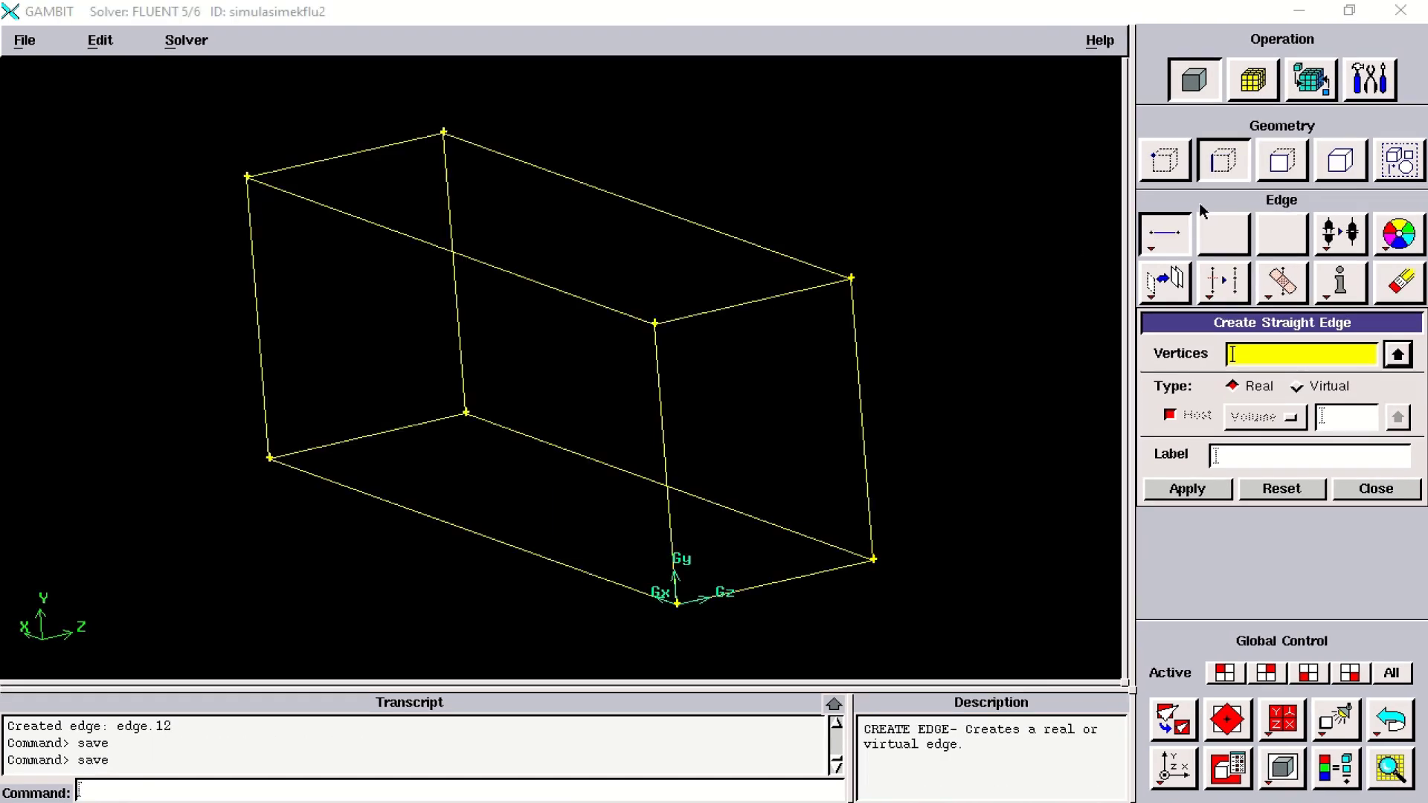
left_click(1276, 165)
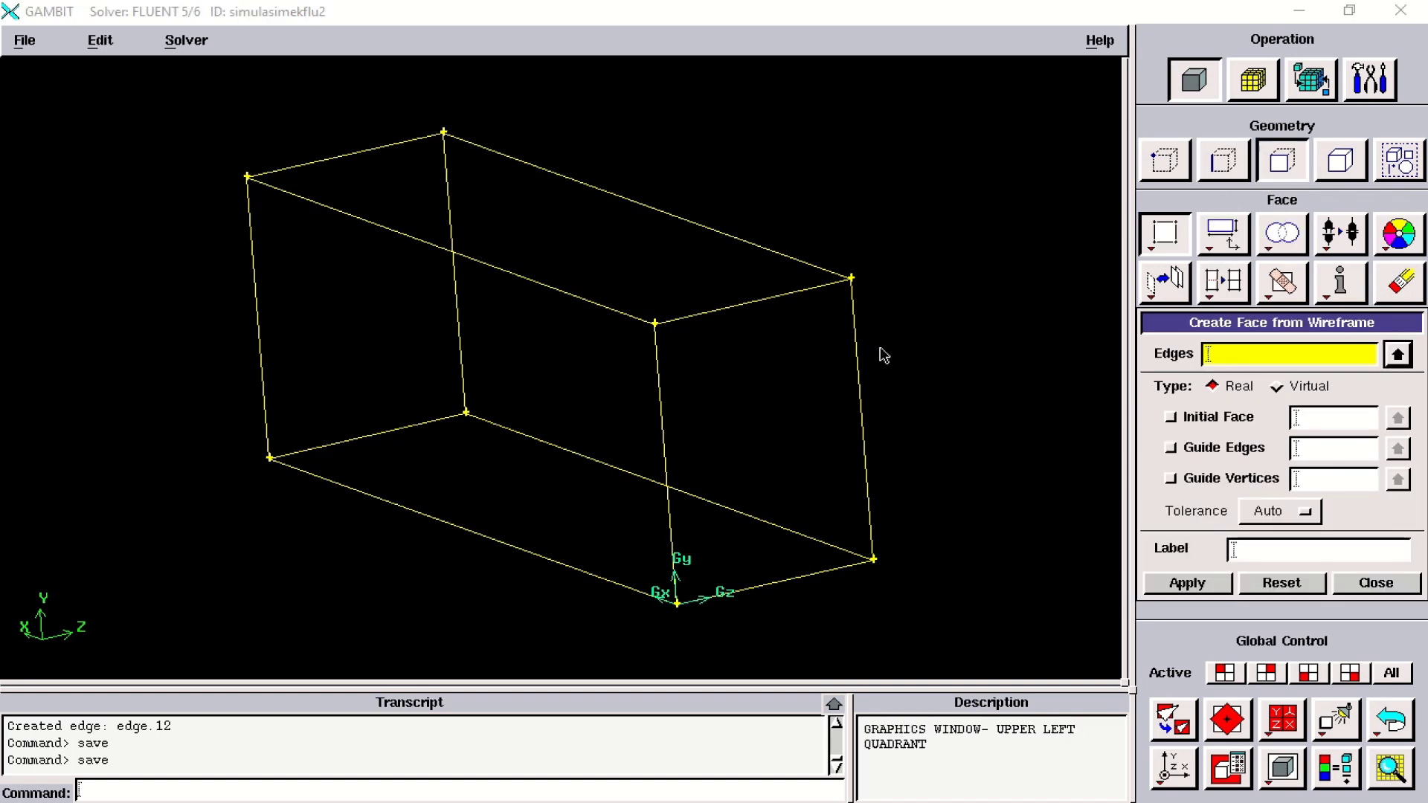
left_click(266, 388, "shift")
left_click(405, 425, "shift")
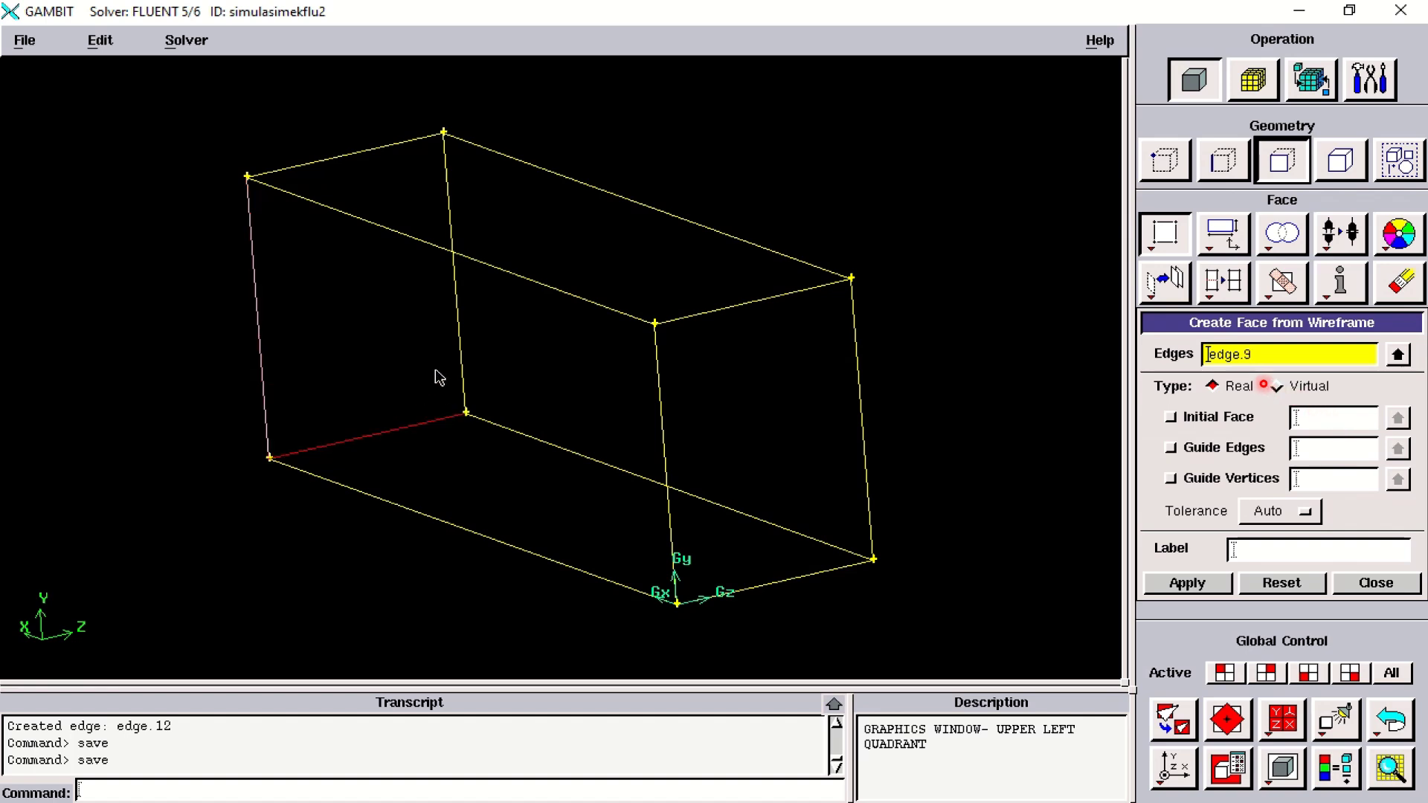
left_click(460, 362, "shift")
left_click(379, 147, "shift")
middle_click(146, 312, "shift")
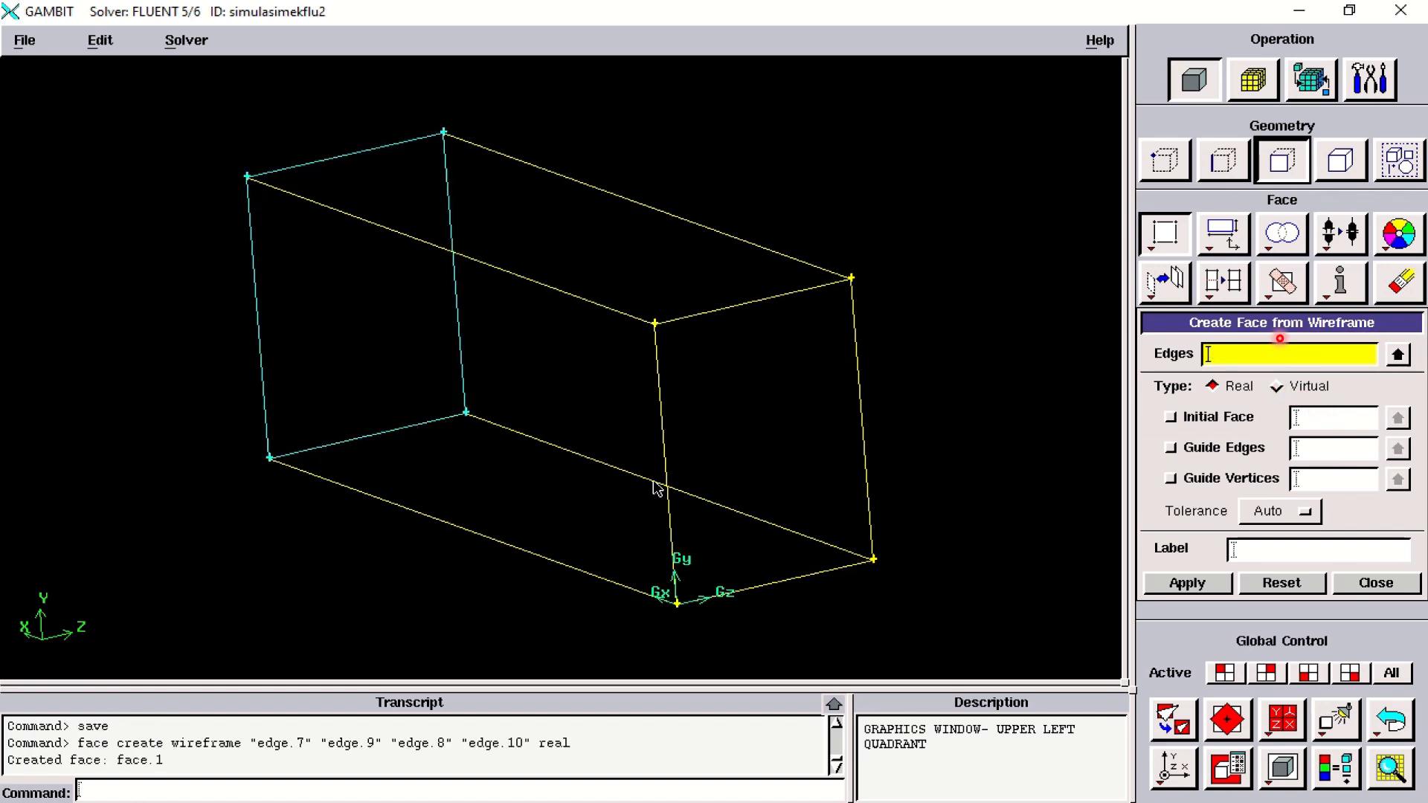
Create a real face from the four wireframe edges of the x = 0 end rectangle.
left_click(666, 517, "shift")
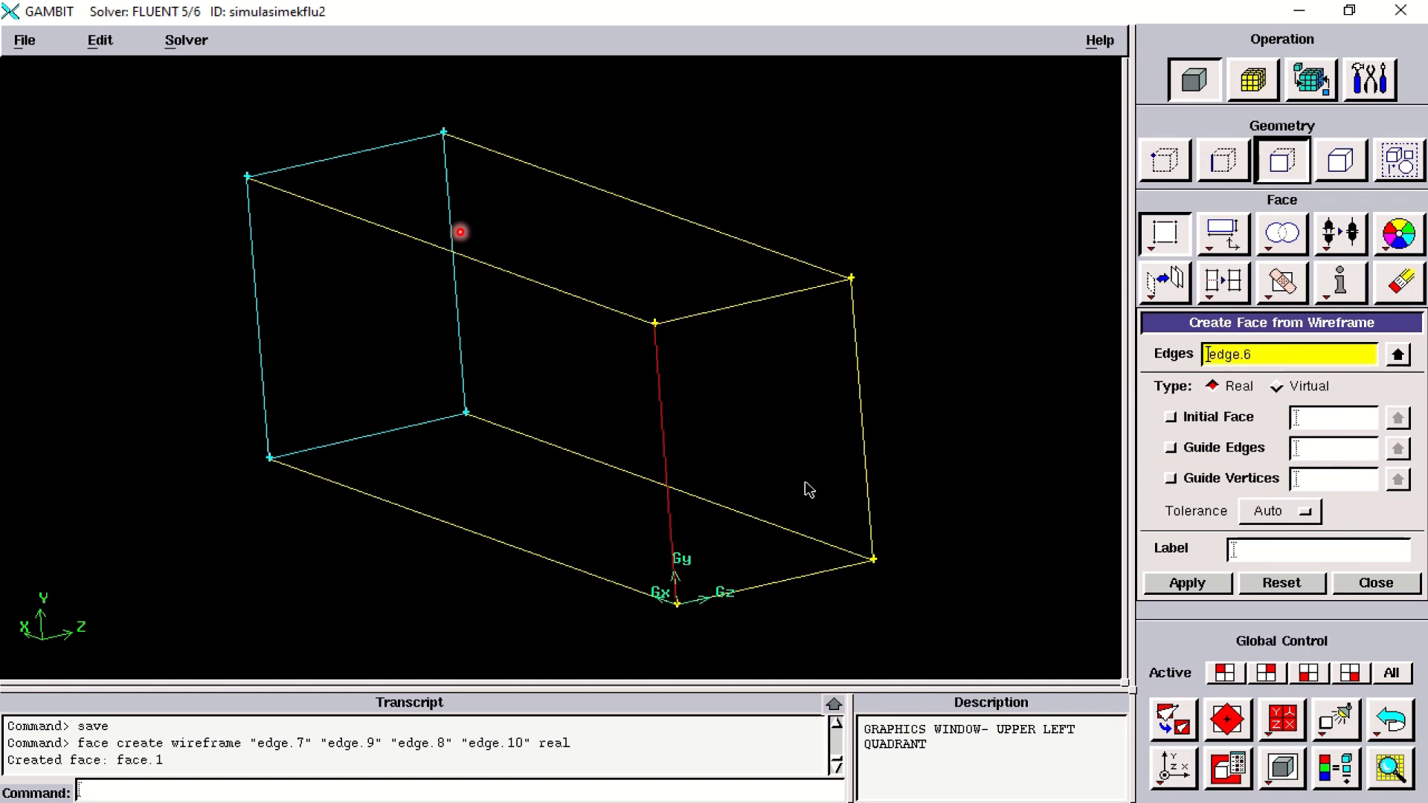
left_click(872, 485, "shift")
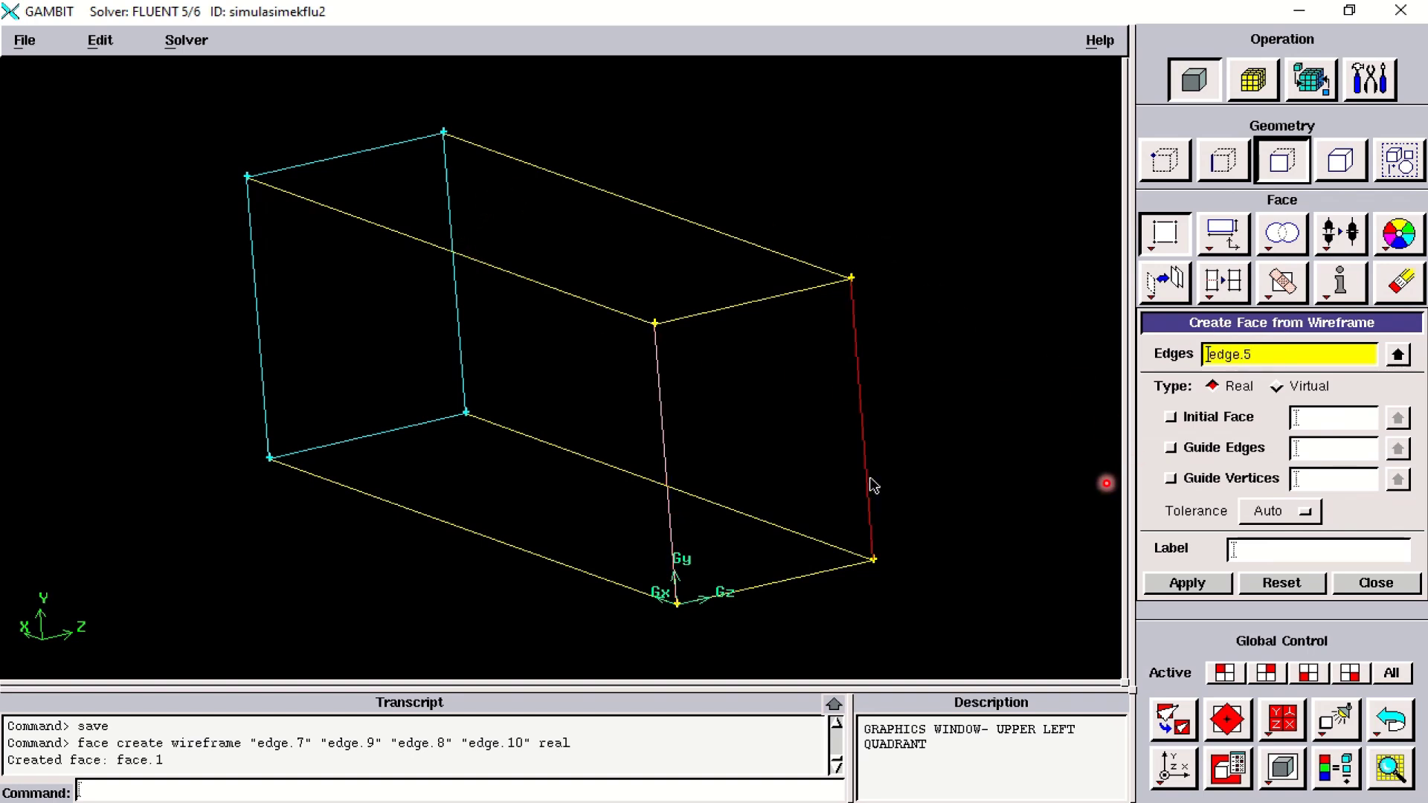
left_click(760, 299, "shift")
left_click(806, 592, "shift")
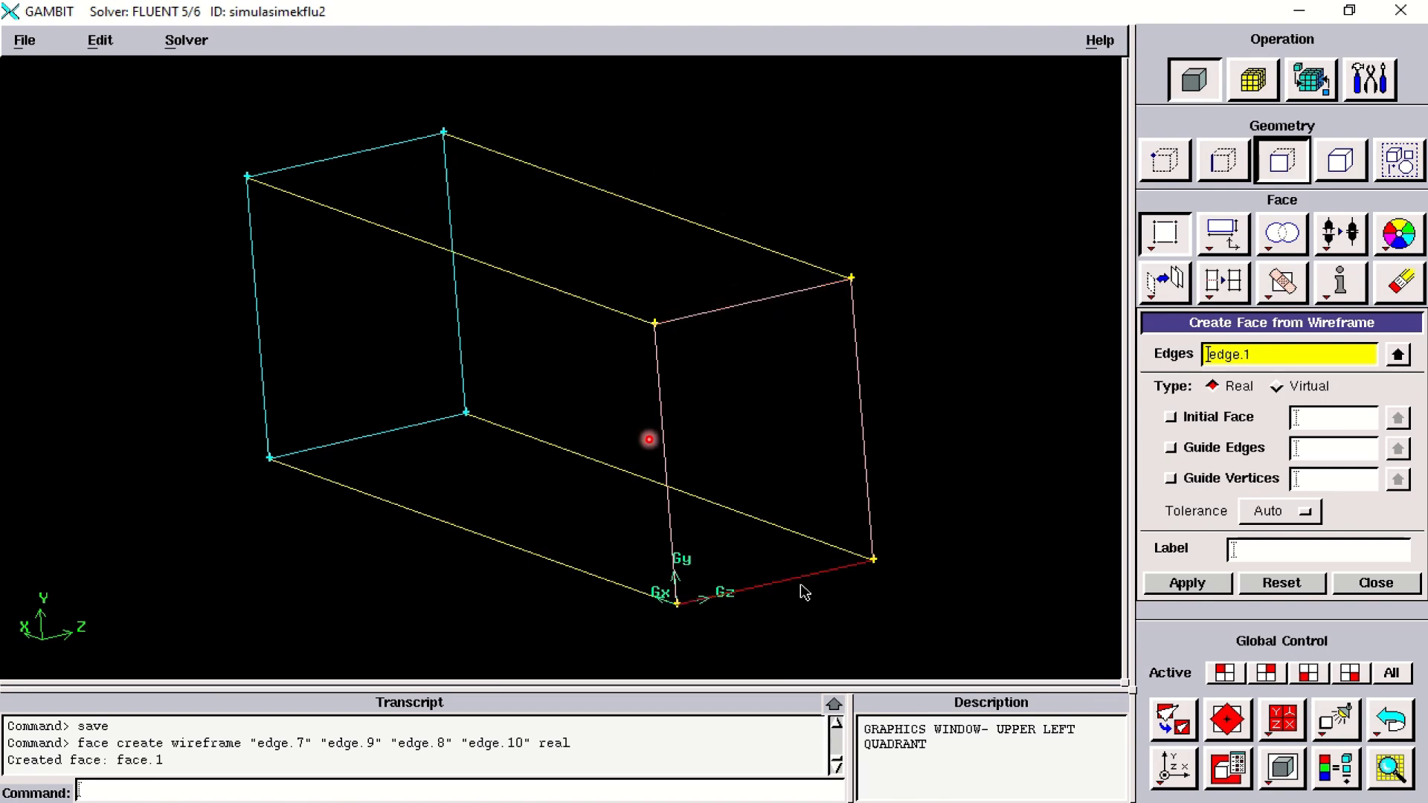
middle_click(815, 606, "shift")
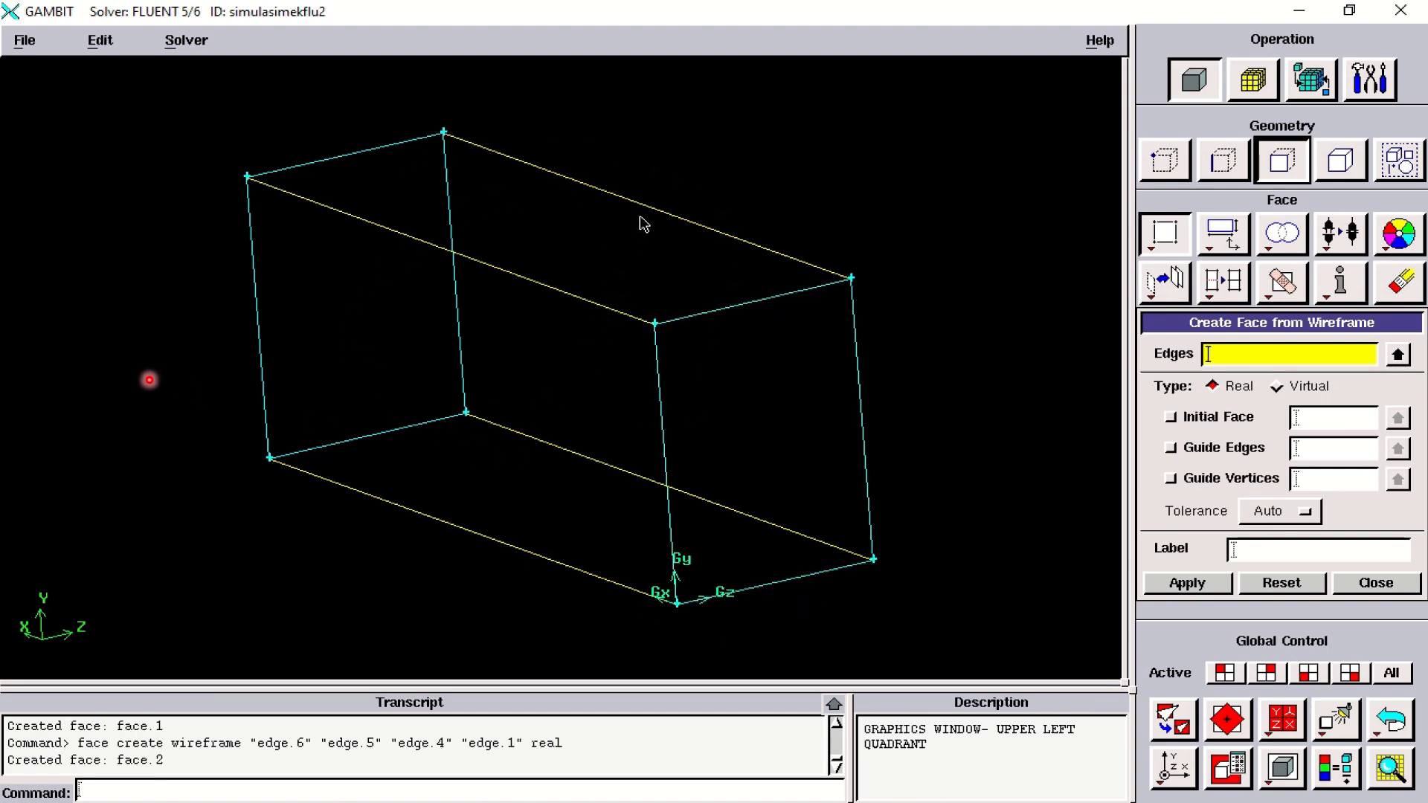
Create the real bottom face from the two long bottom edges and the bottom edges of both ends.
left_click(533, 560, "shift")
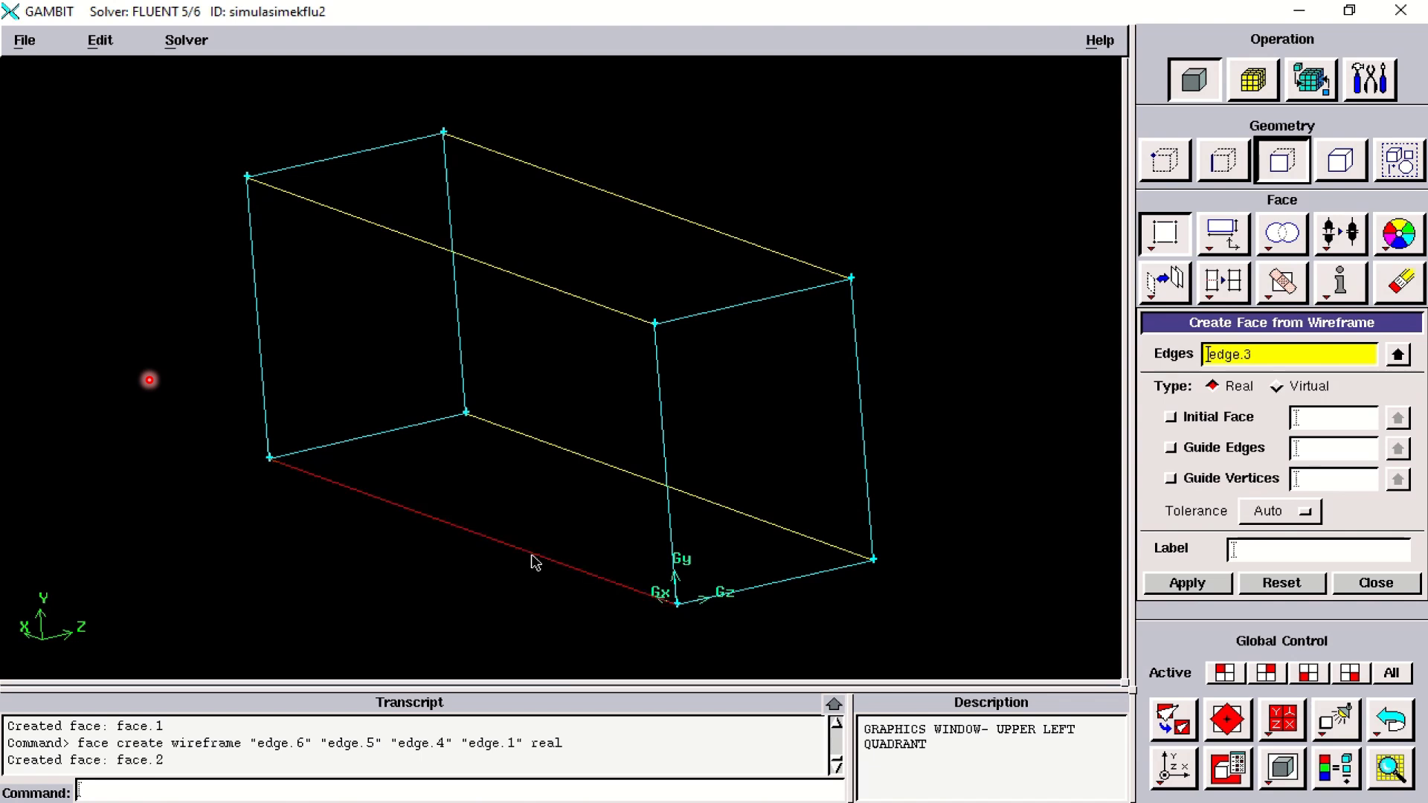
left_click(630, 481, "shift")
left_click(774, 591, "shift")
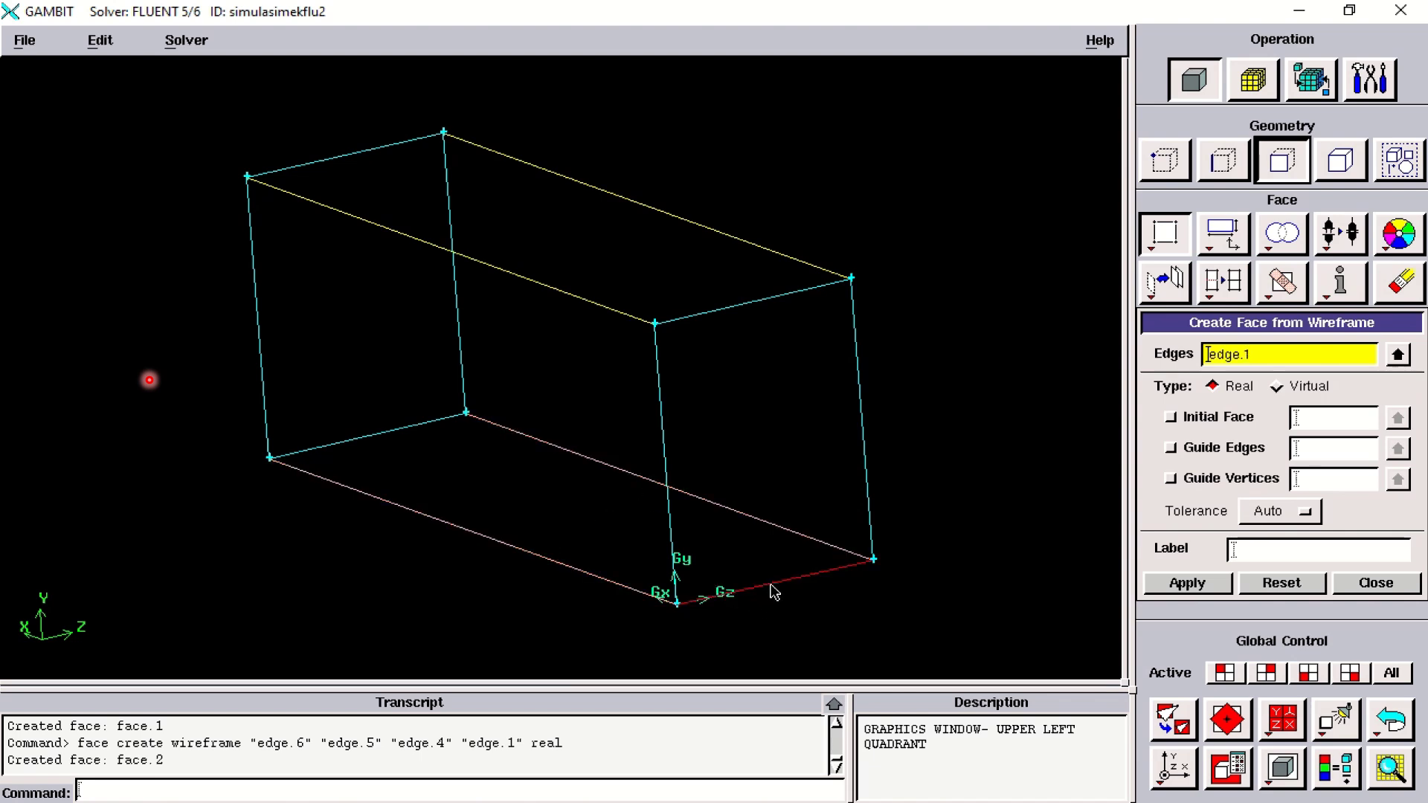
left_click(422, 434, "shift")
middle_click(484, 480, "shift")
Create the real top face from the two long top edges and the top edges of both ends.
left_click(743, 309, "shift")
left_click(744, 248, "shift")
left_click(394, 154, "shift")
left_click(400, 233, "shift")
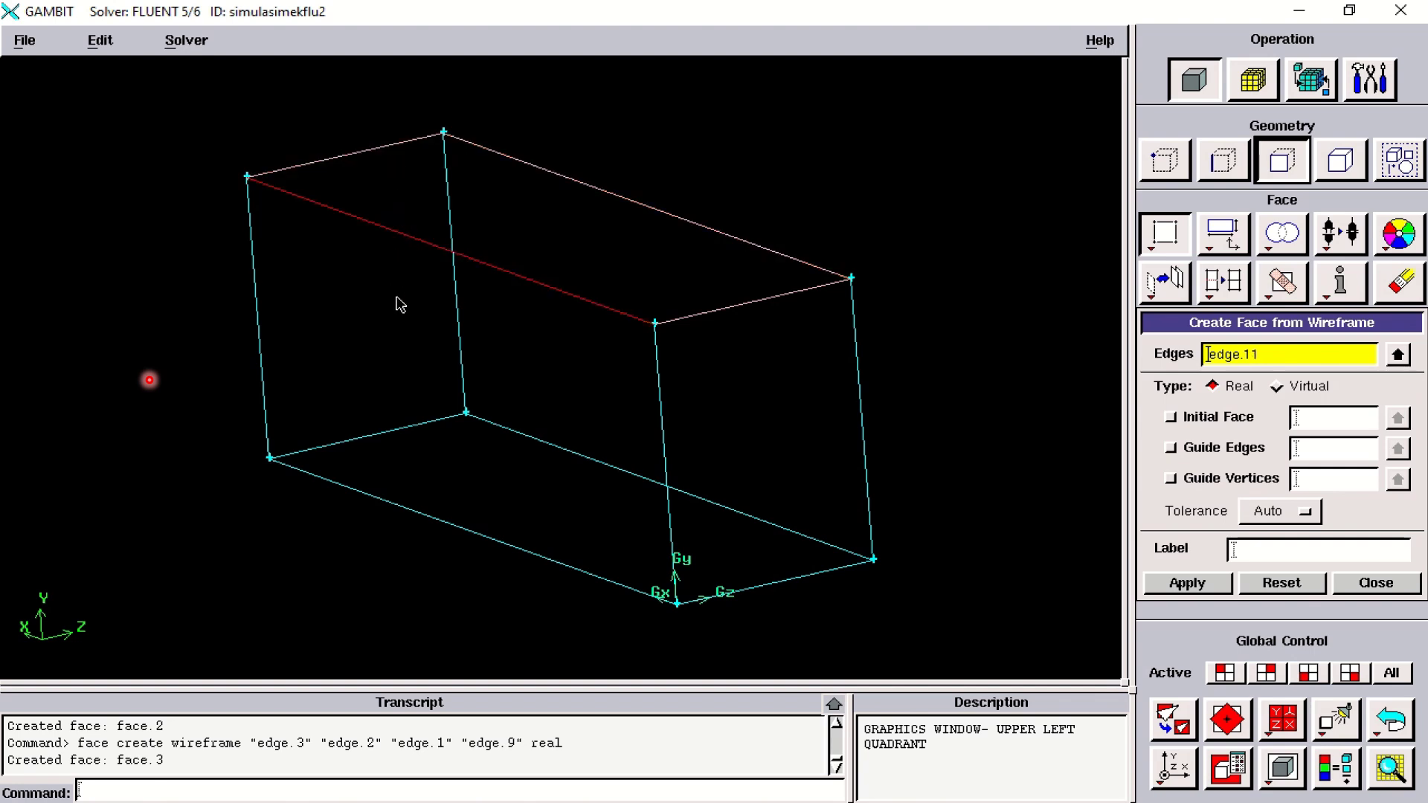
middle_click(401, 303, "shift")
Create a real face from the four wireframe edges of the long side at z = 0.
left_click(425, 243, "shift")
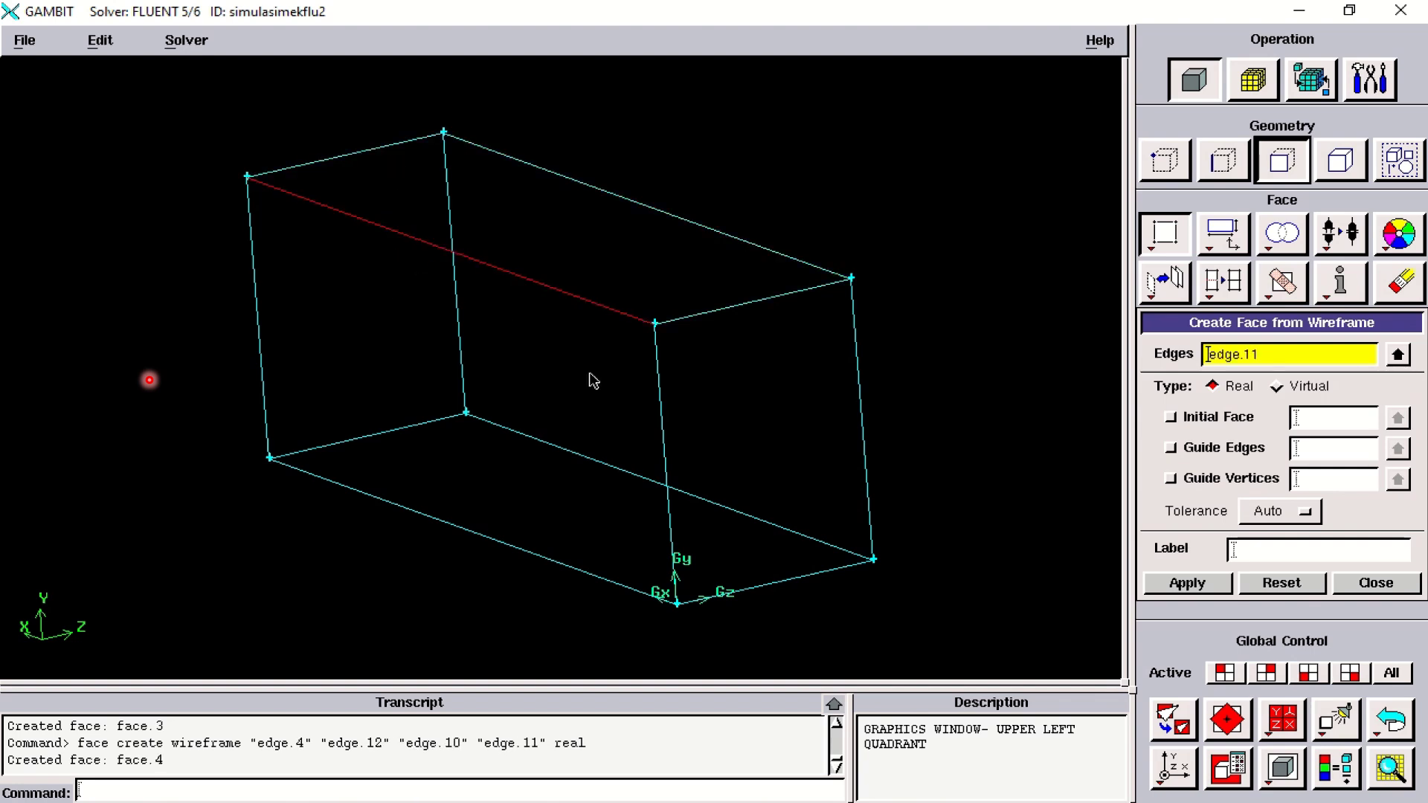
left_click(665, 450, "shift")
left_click(543, 558, "shift")
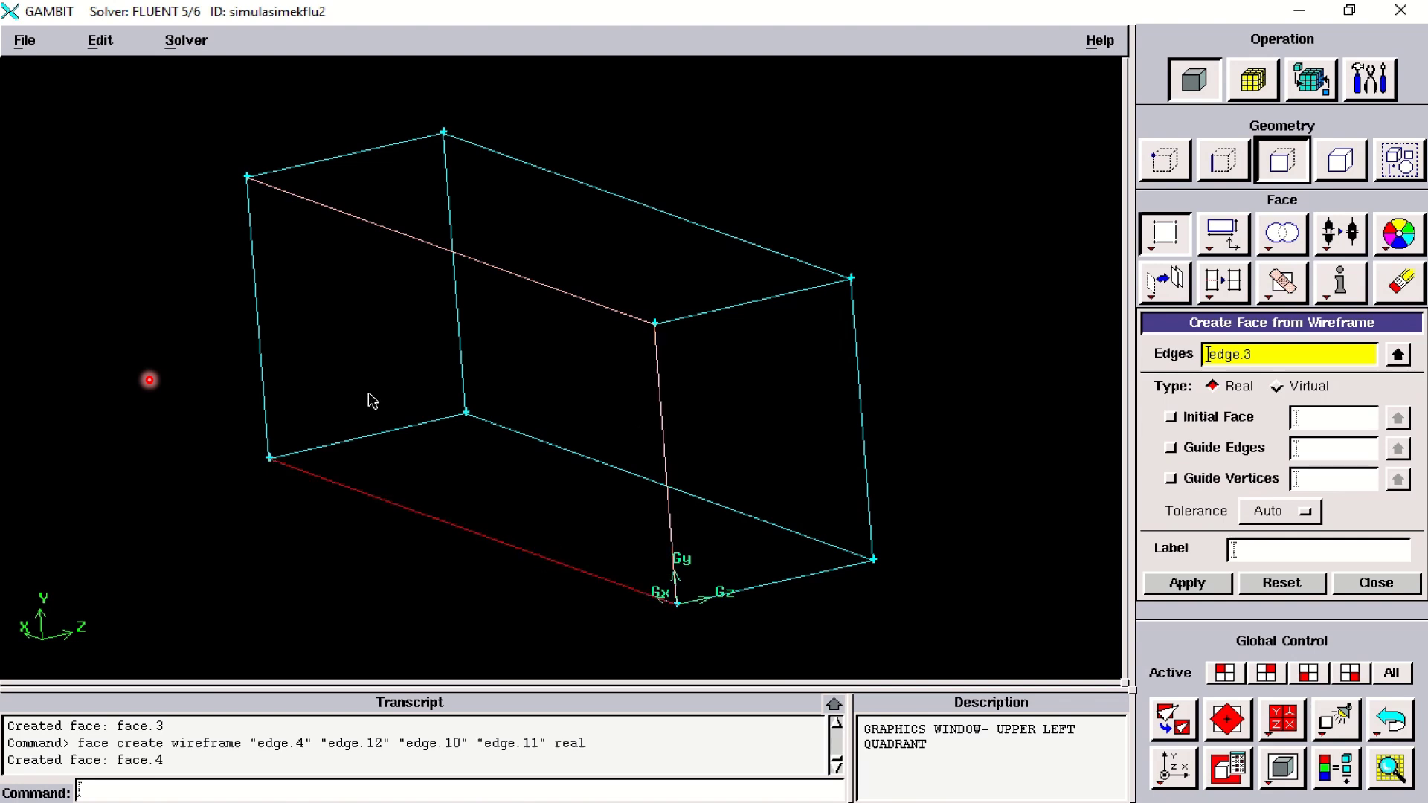
left_click(261, 345, "shift")
middle_click(297, 353, "shift")
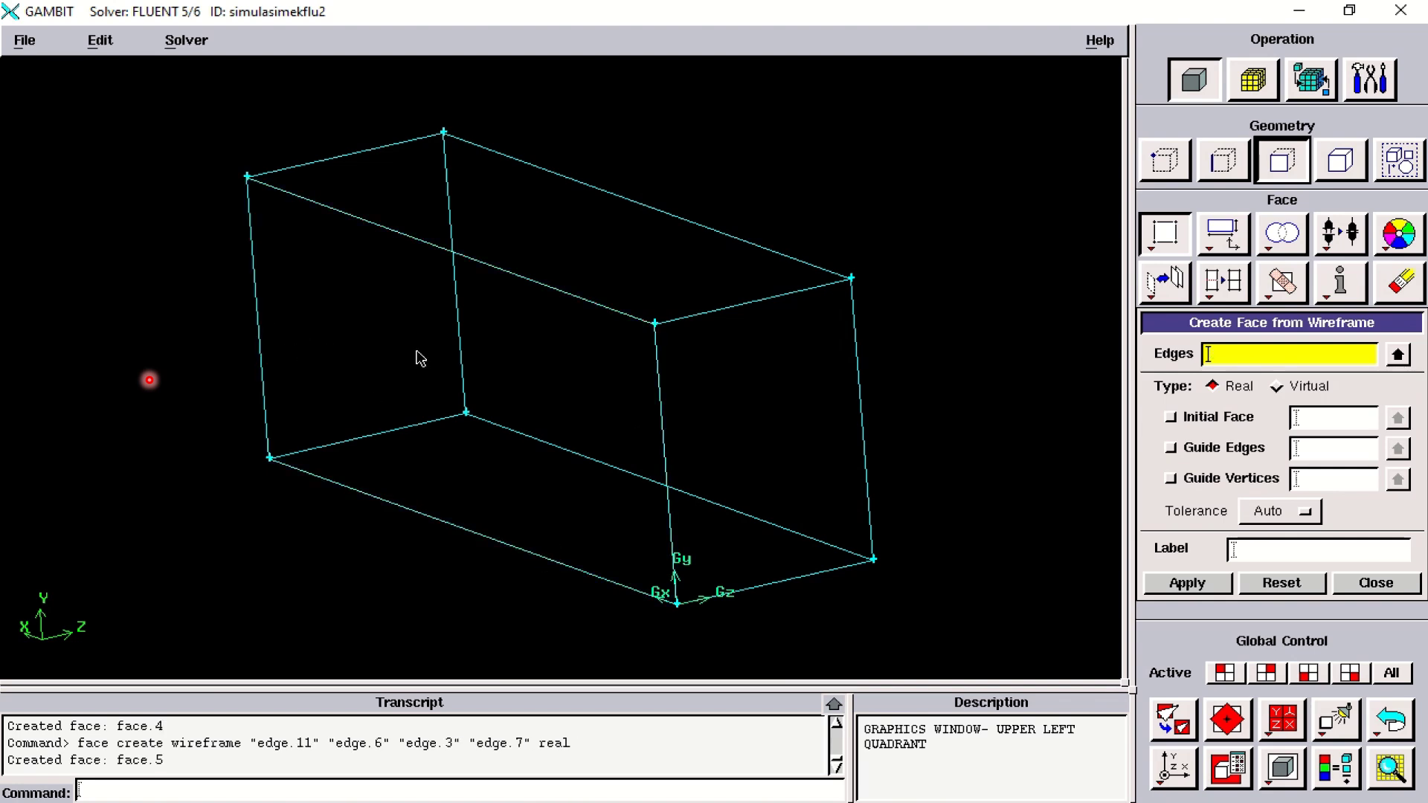
Create a real face from the four wireframe edges of the long side at z = 30.
left_click(461, 347, "shift")
left_click(561, 450, "shift")
left_click(867, 456, "shift")
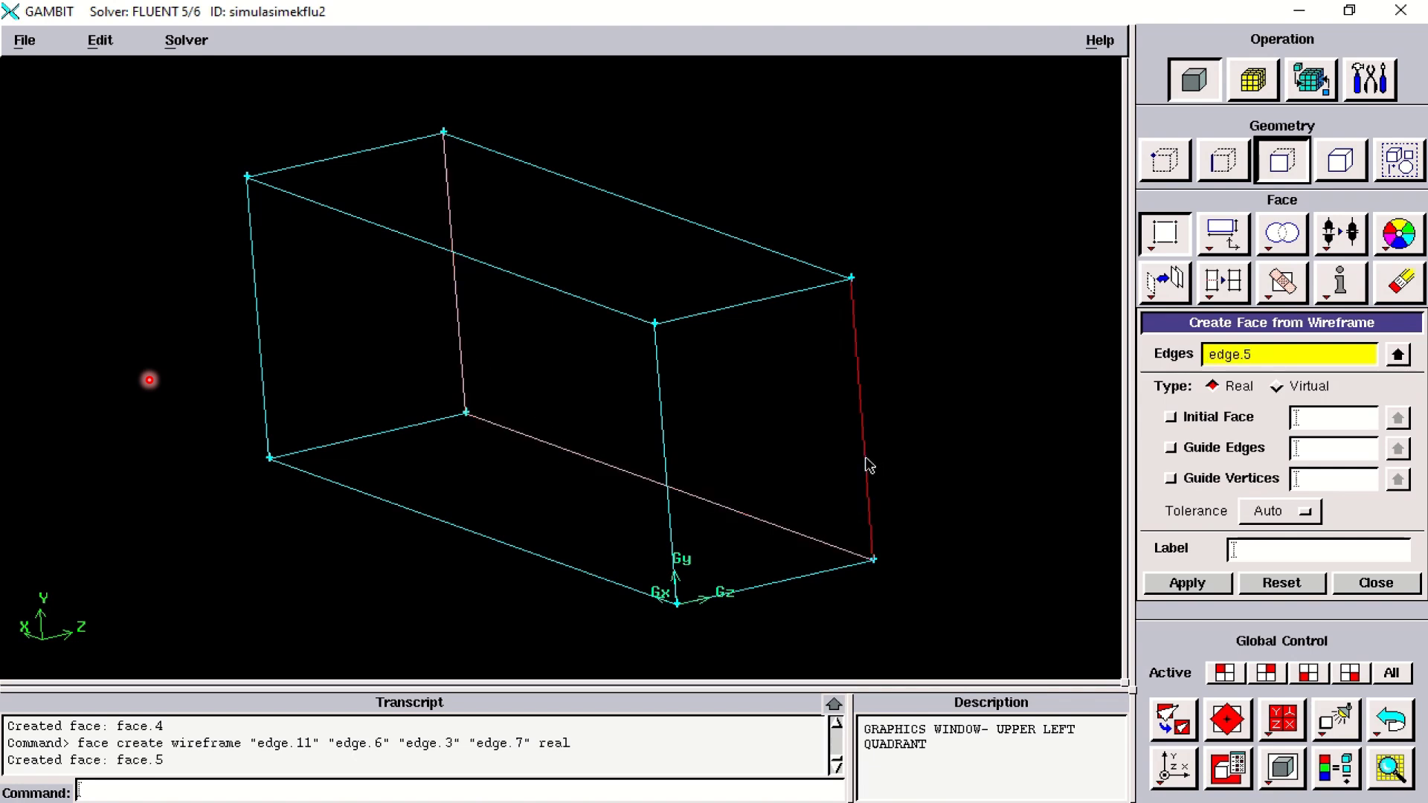
left_click(694, 228, "shift")
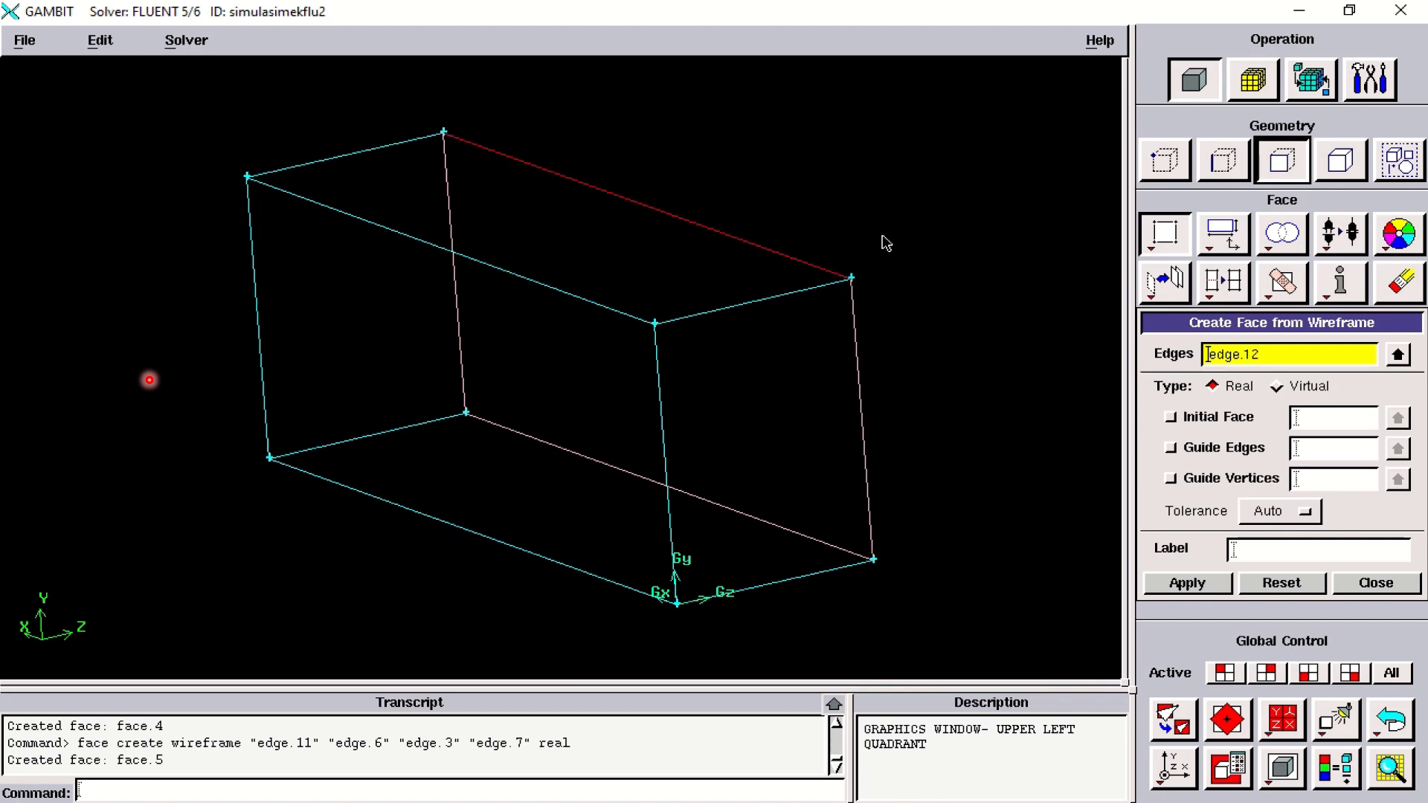
middle_click(914, 253, "shift")
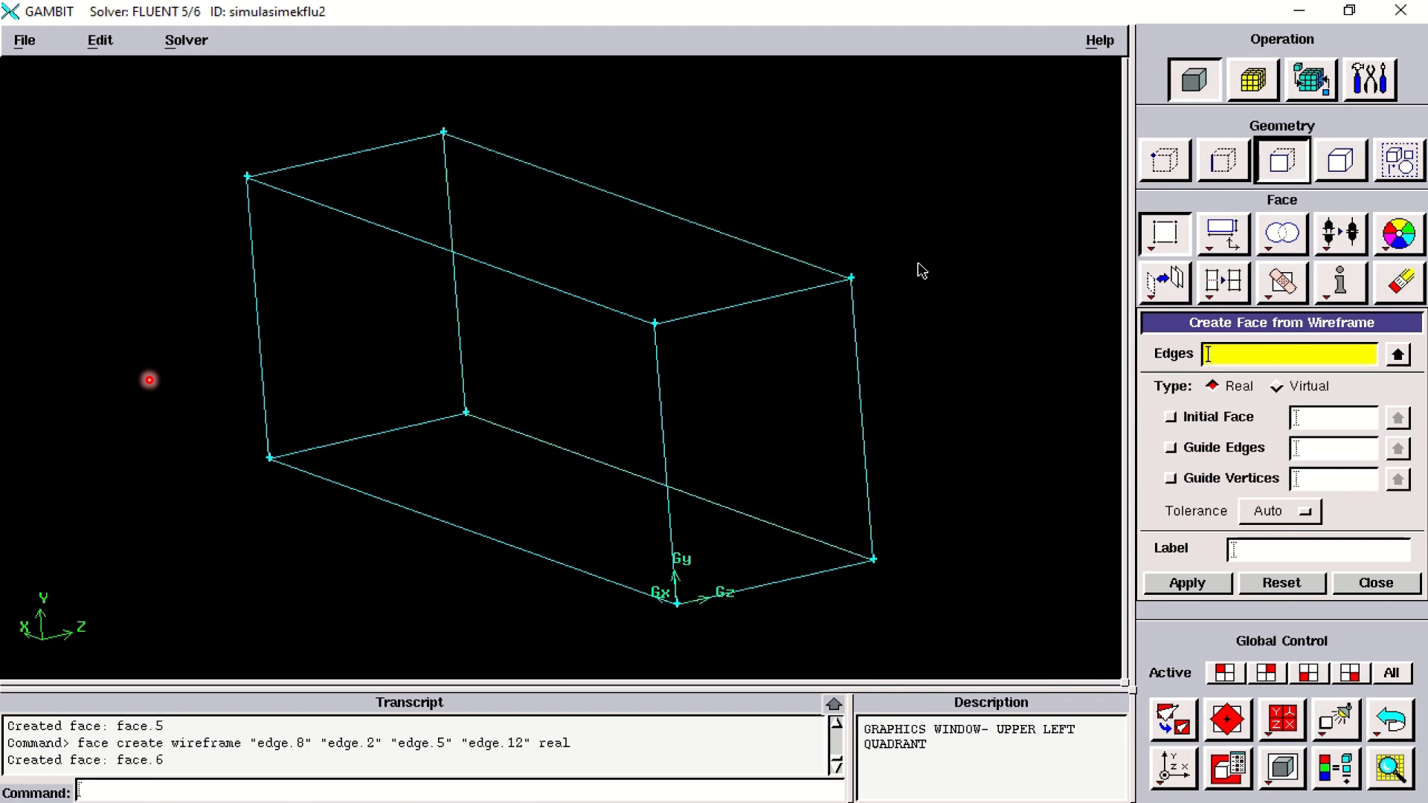
Stitch all six faces, face.1 to face.6, into a single real volume.
mouse_move(785, 441)
left_mouse_down()
mouse_move(810, 433)
mouse_move(809, 446)
mouse_move(726, 437)
mouse_move(790, 431)
mouse_move(777, 453)
left_mouse_up()
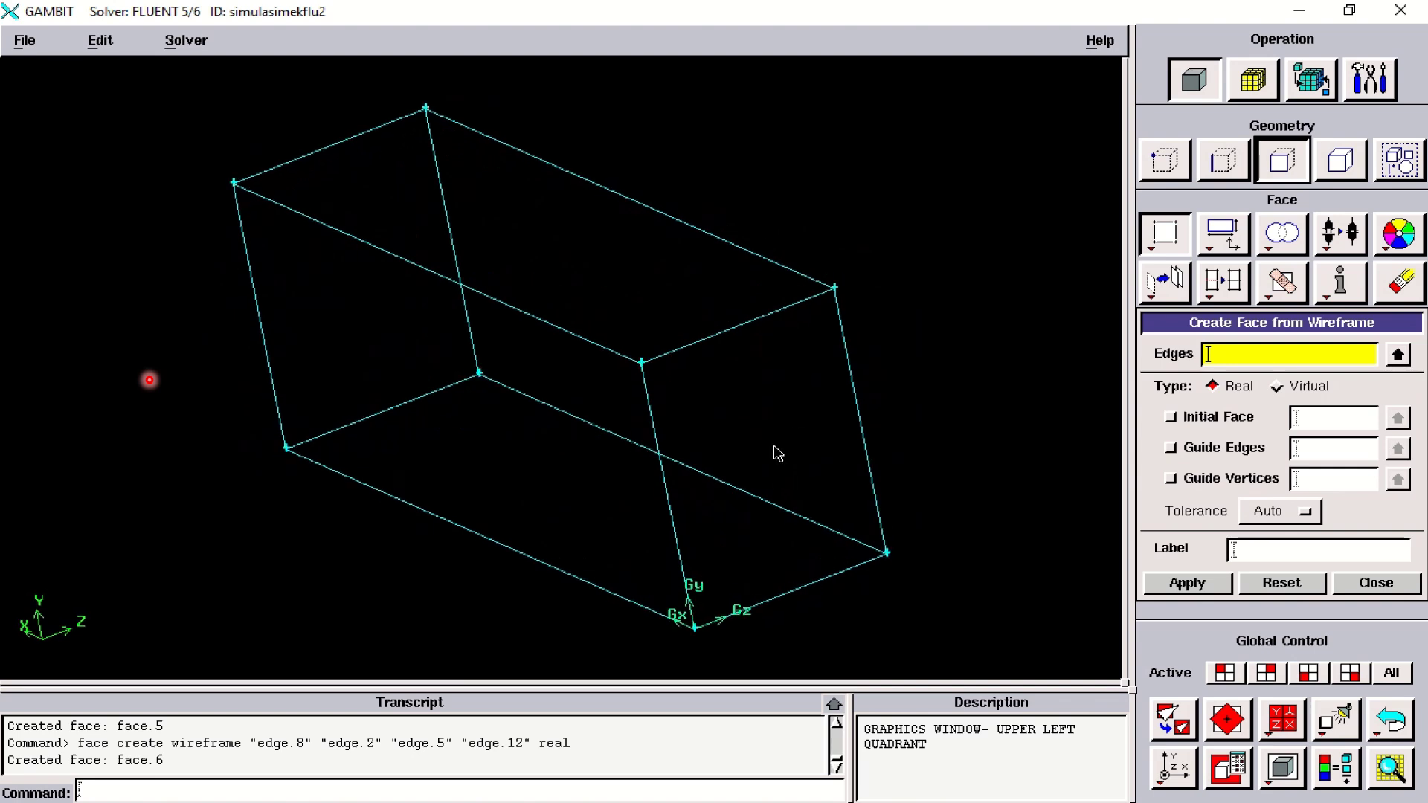
mouse_move(655, 1)
left_click(640, 37)
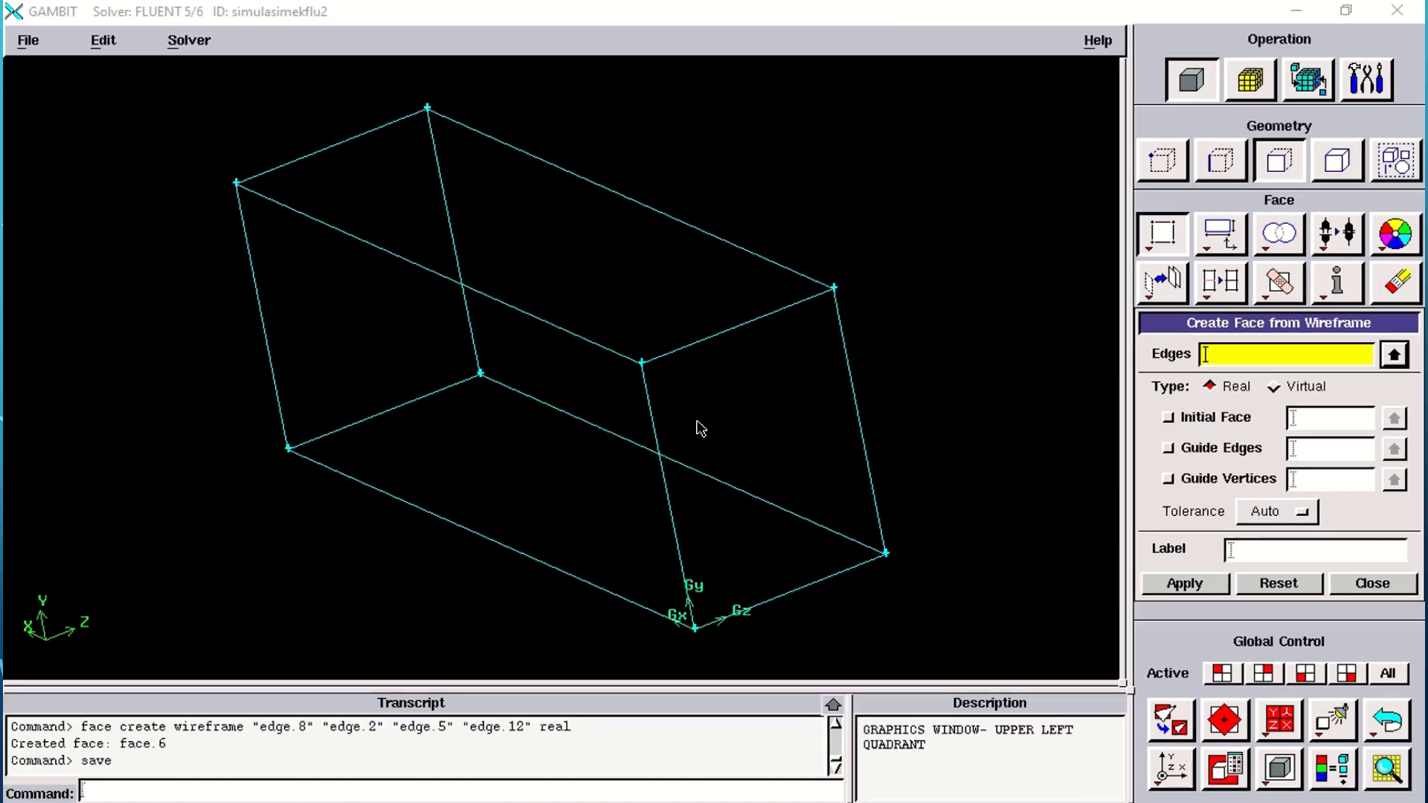
left_click_drag(695, 423, 661, 429)
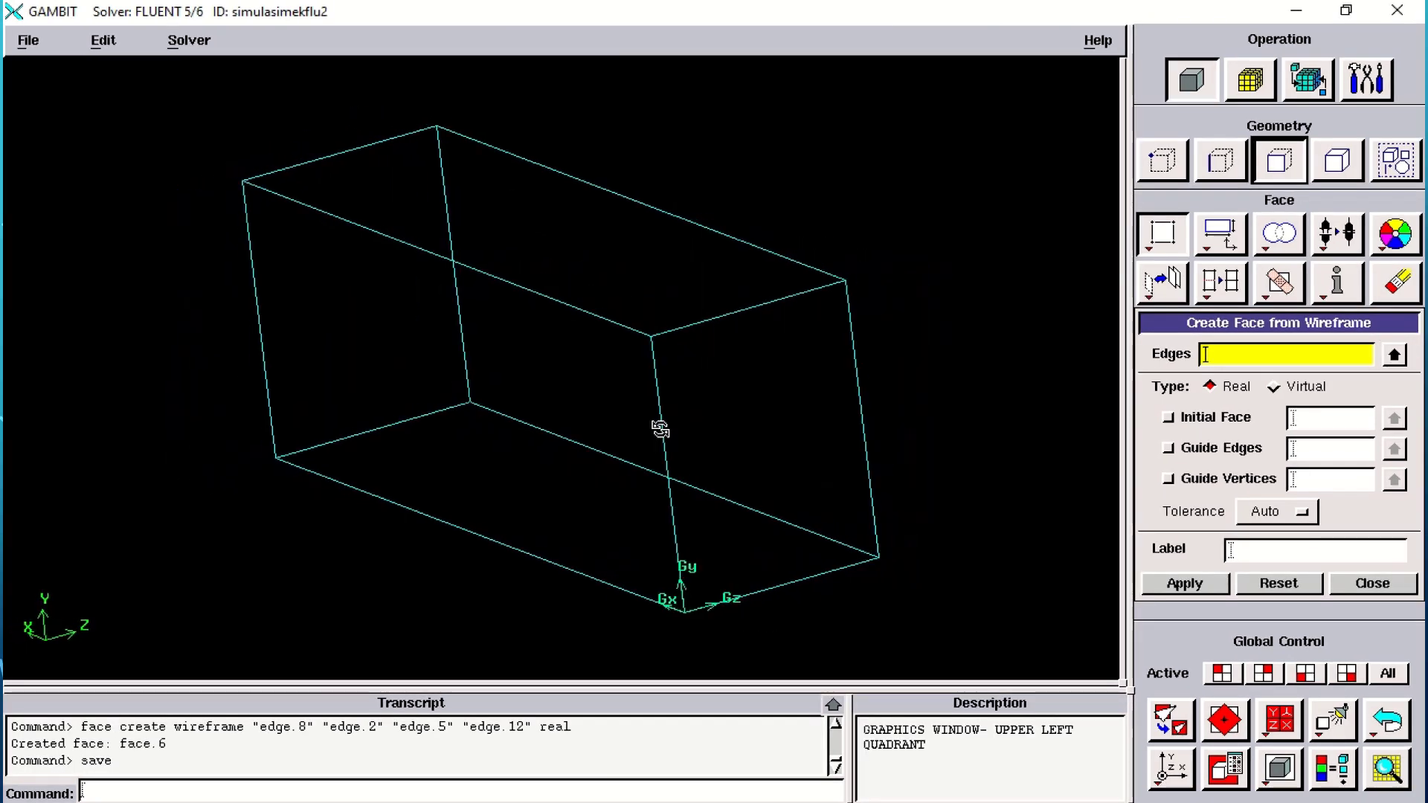
left_click(1332, 167)
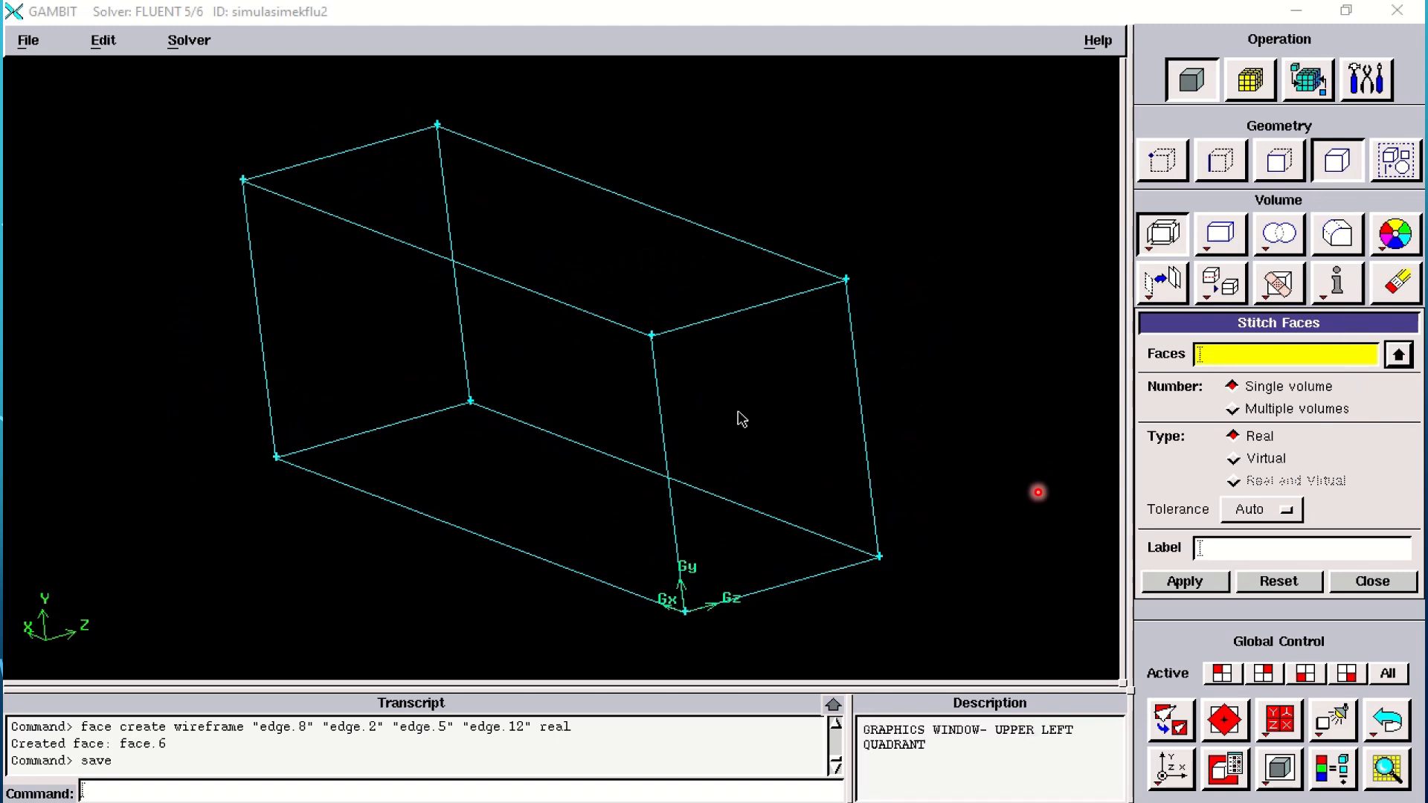
left_click_drag(695, 412, 708, 413)
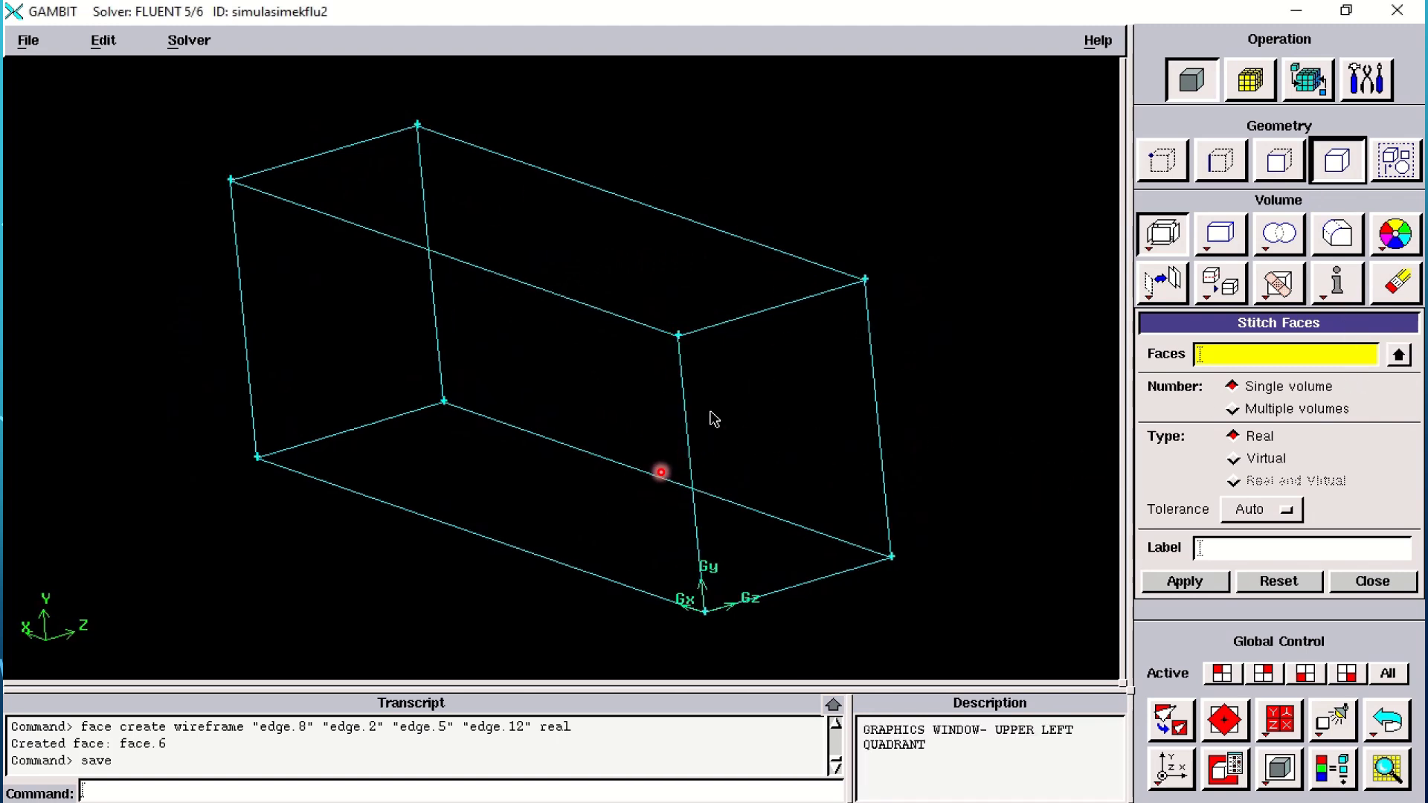
left_click(1389, 354)
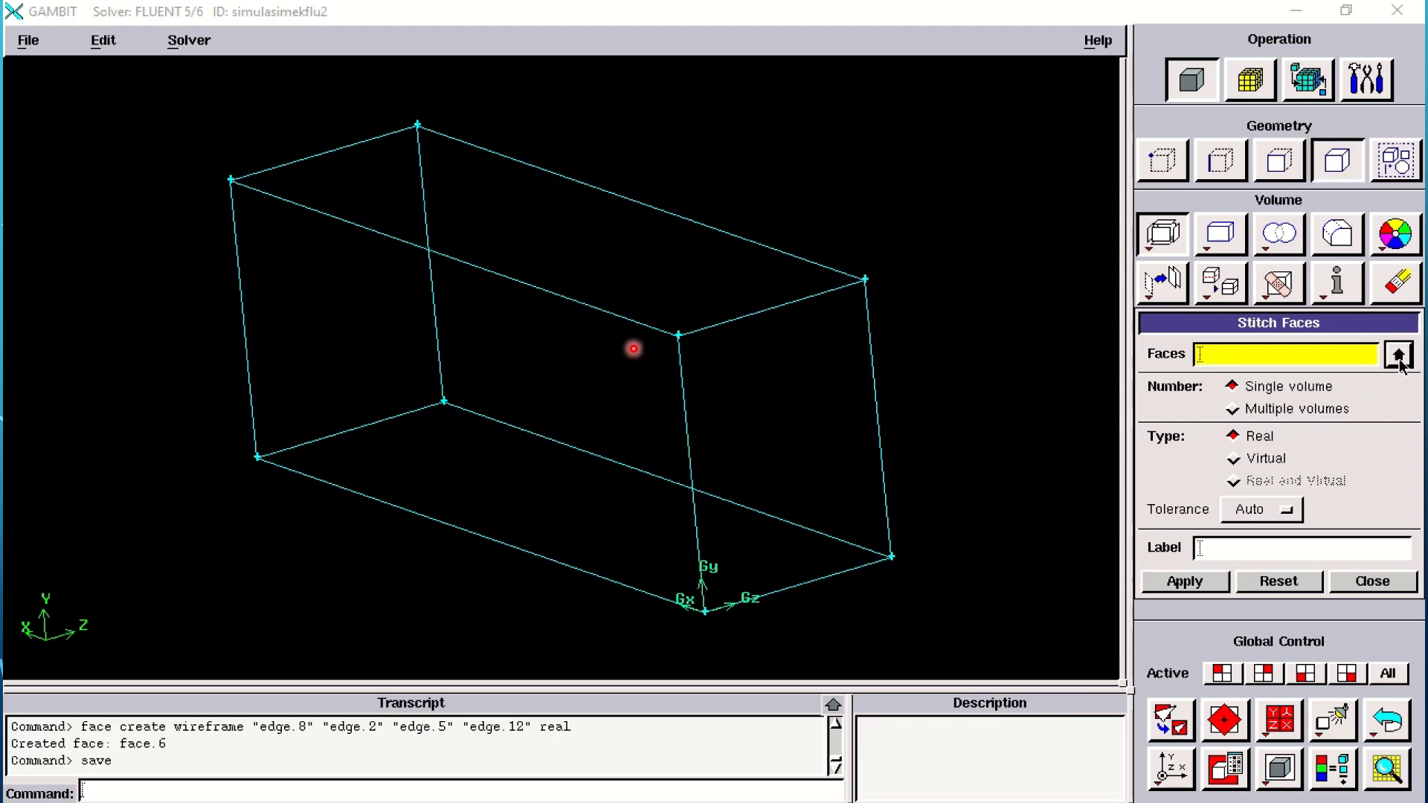
left_click(1260, 216)
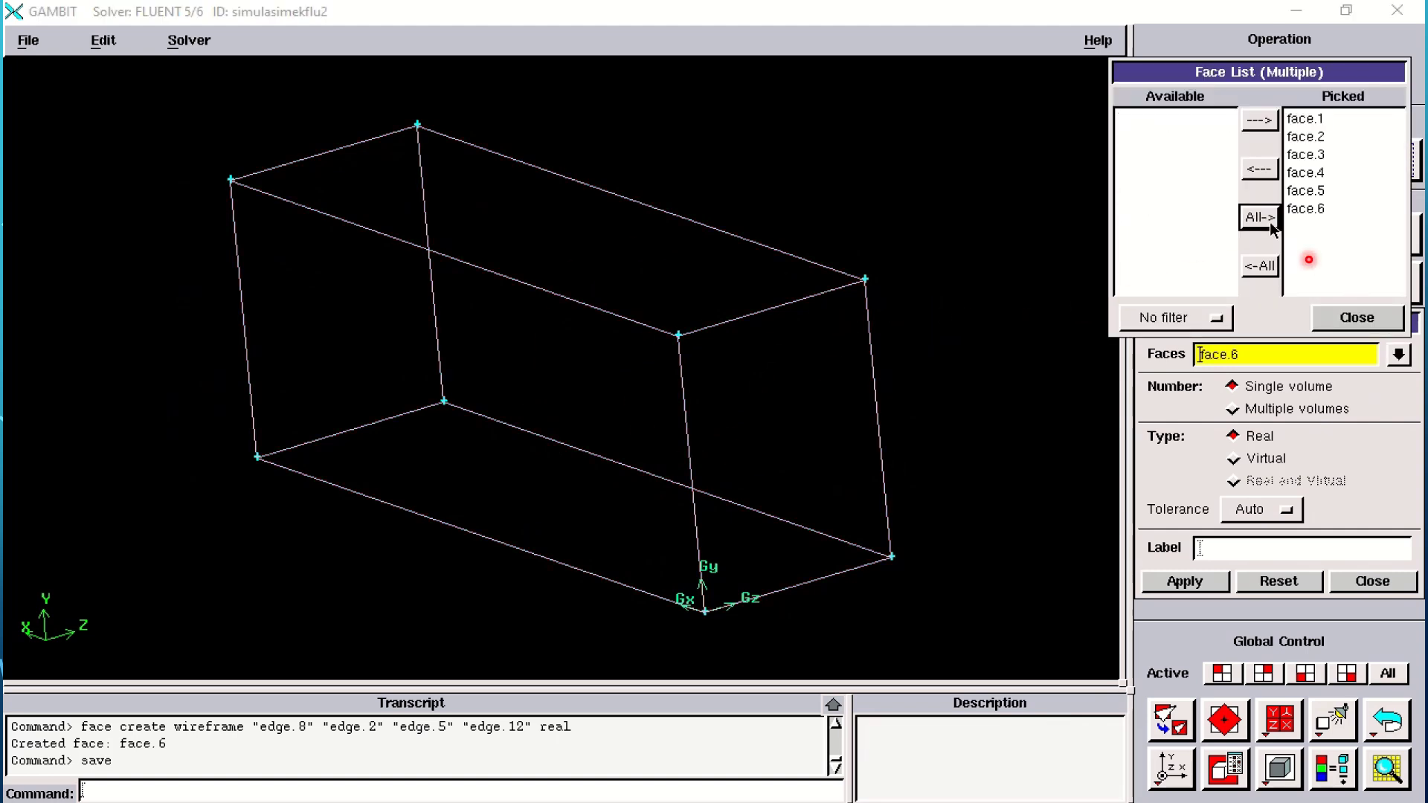
left_click(1365, 322)
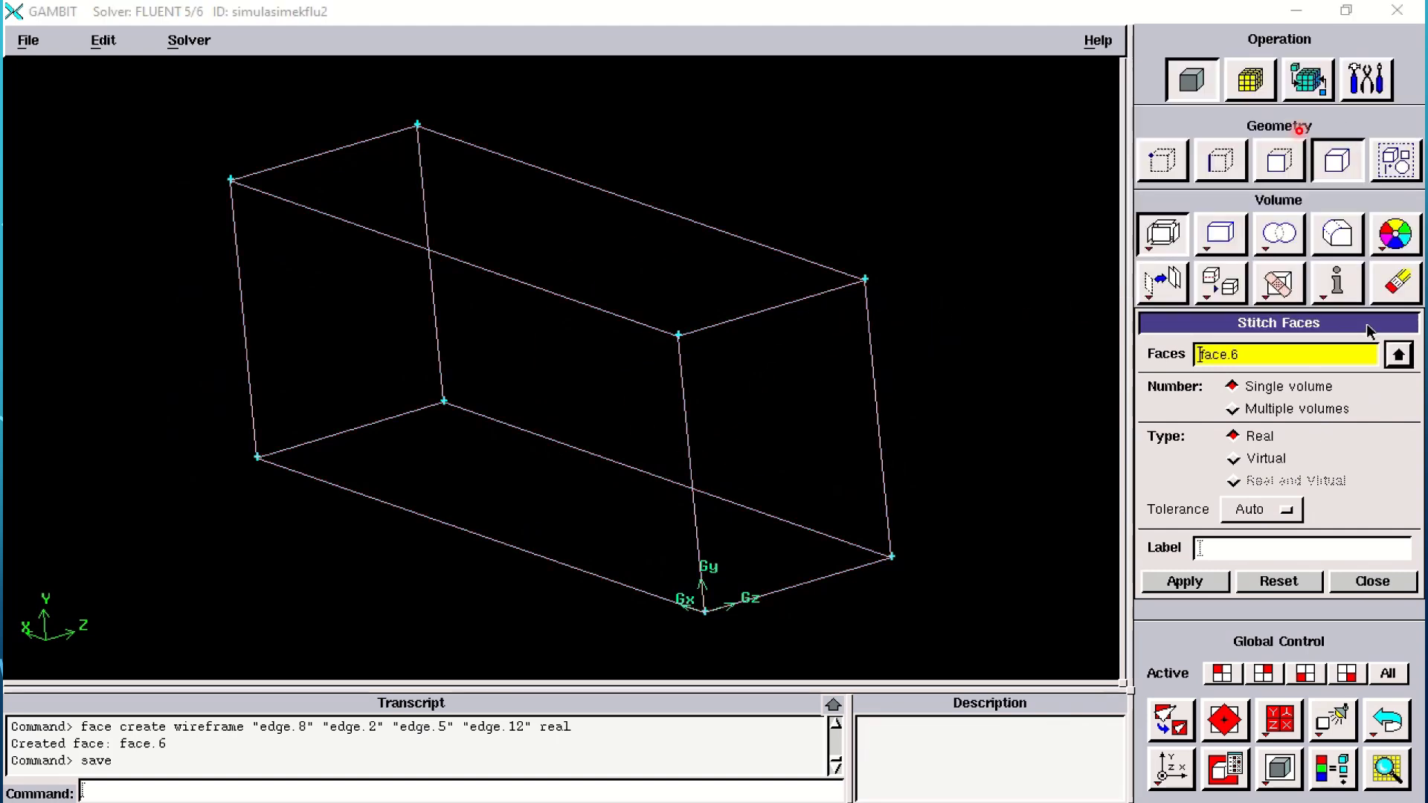
left_click(1208, 582)
left_click_drag(542, 300, 610, 223)
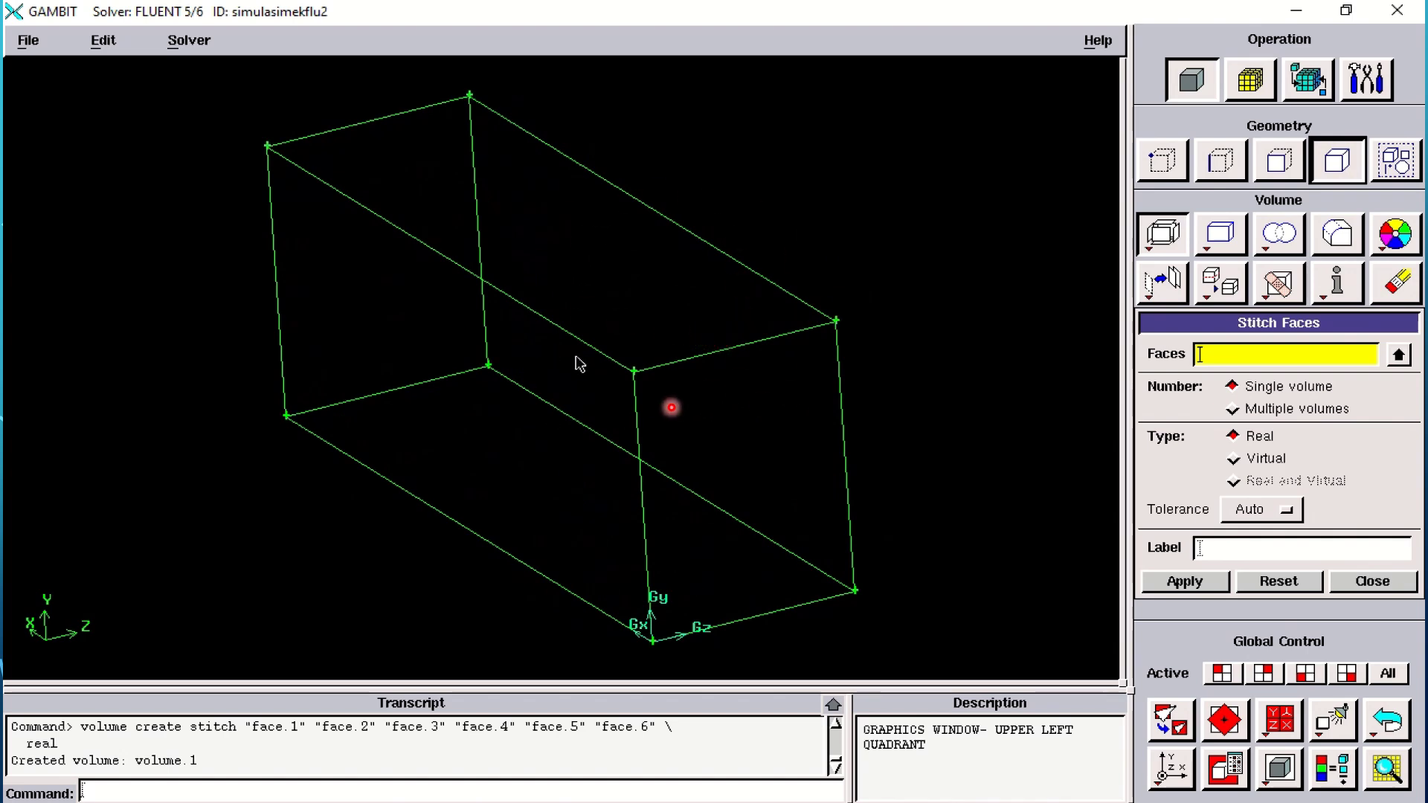
mouse_move(577, 414)
left_mouse_down()
mouse_move(622, 401)
mouse_move(520, 408)
mouse_move(582, 412)
left_mouse_up()
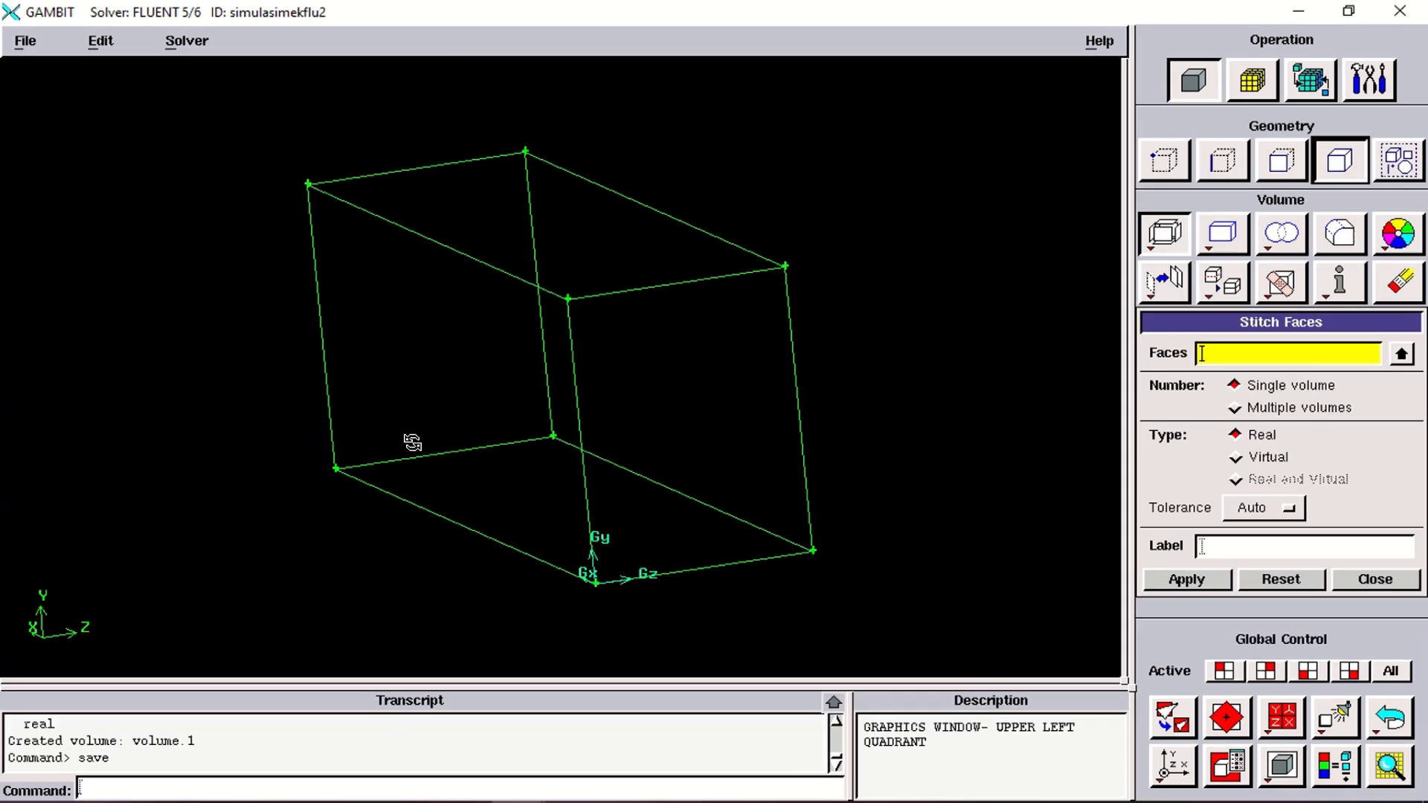
left_click_drag(408, 443, 476, 383)
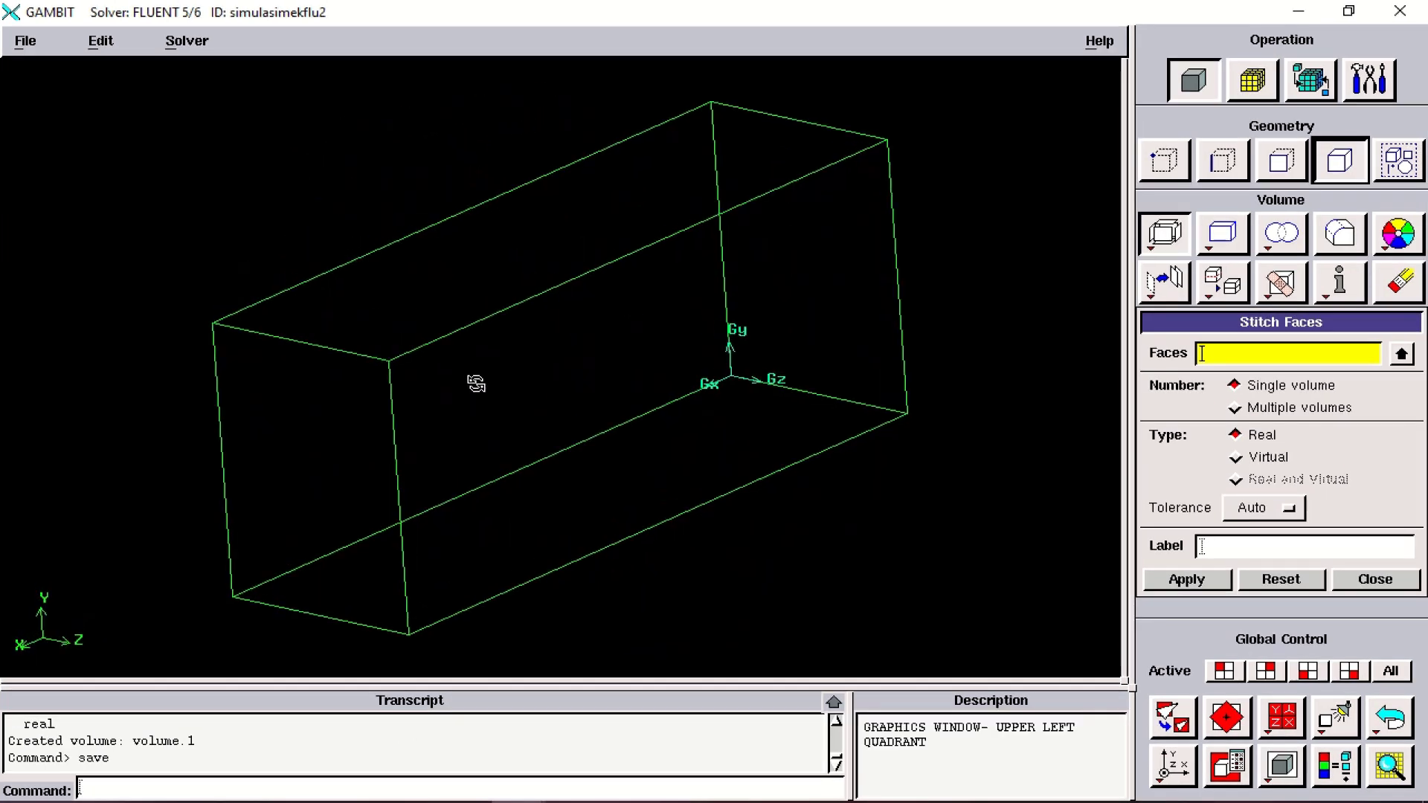
left_click_drag(366, 494, 632, 520)
left_click_drag(780, 357, 608, 606)
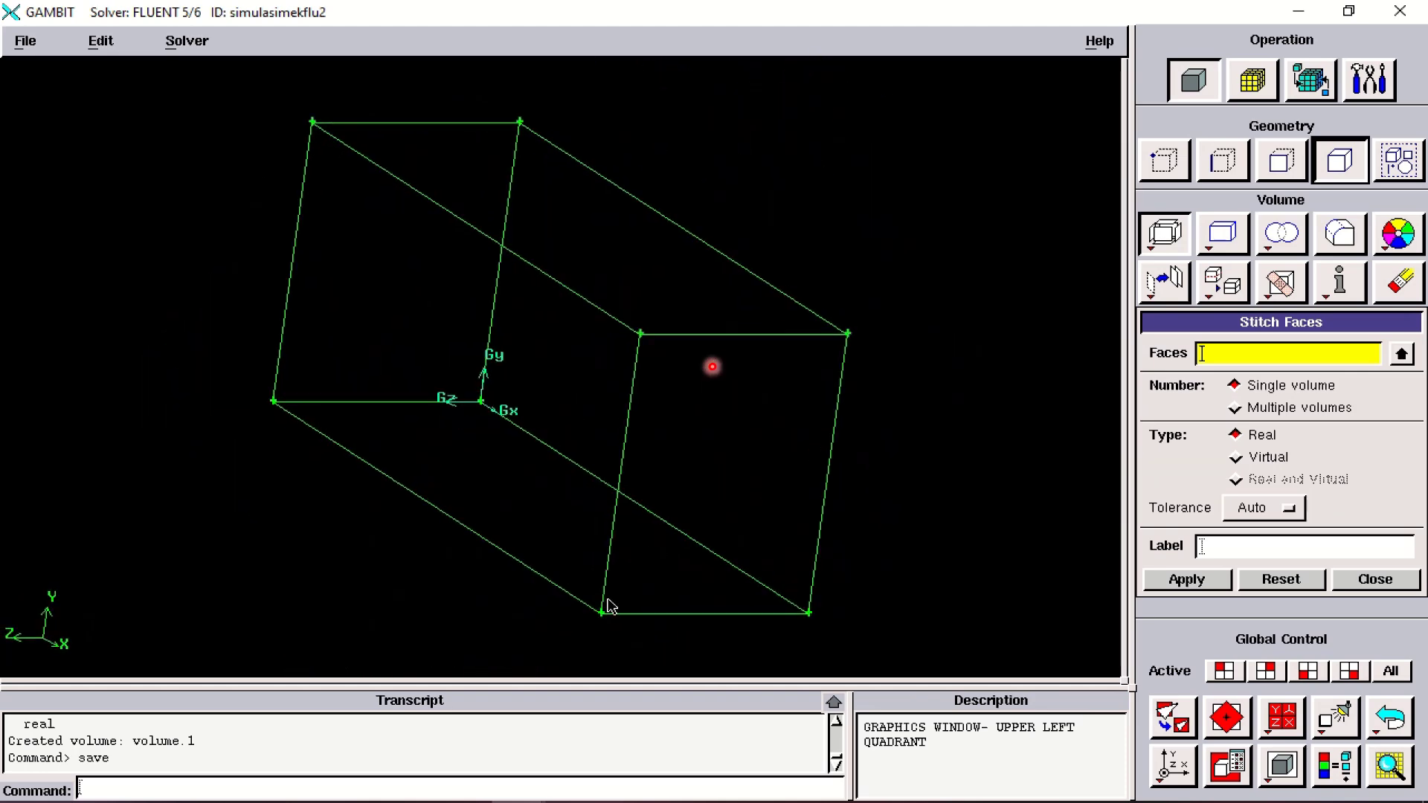
Mesh the four edges of the x = 0 end with spacing by interval count, using 40 intervals and ratio 1.
left_click(1250, 92)
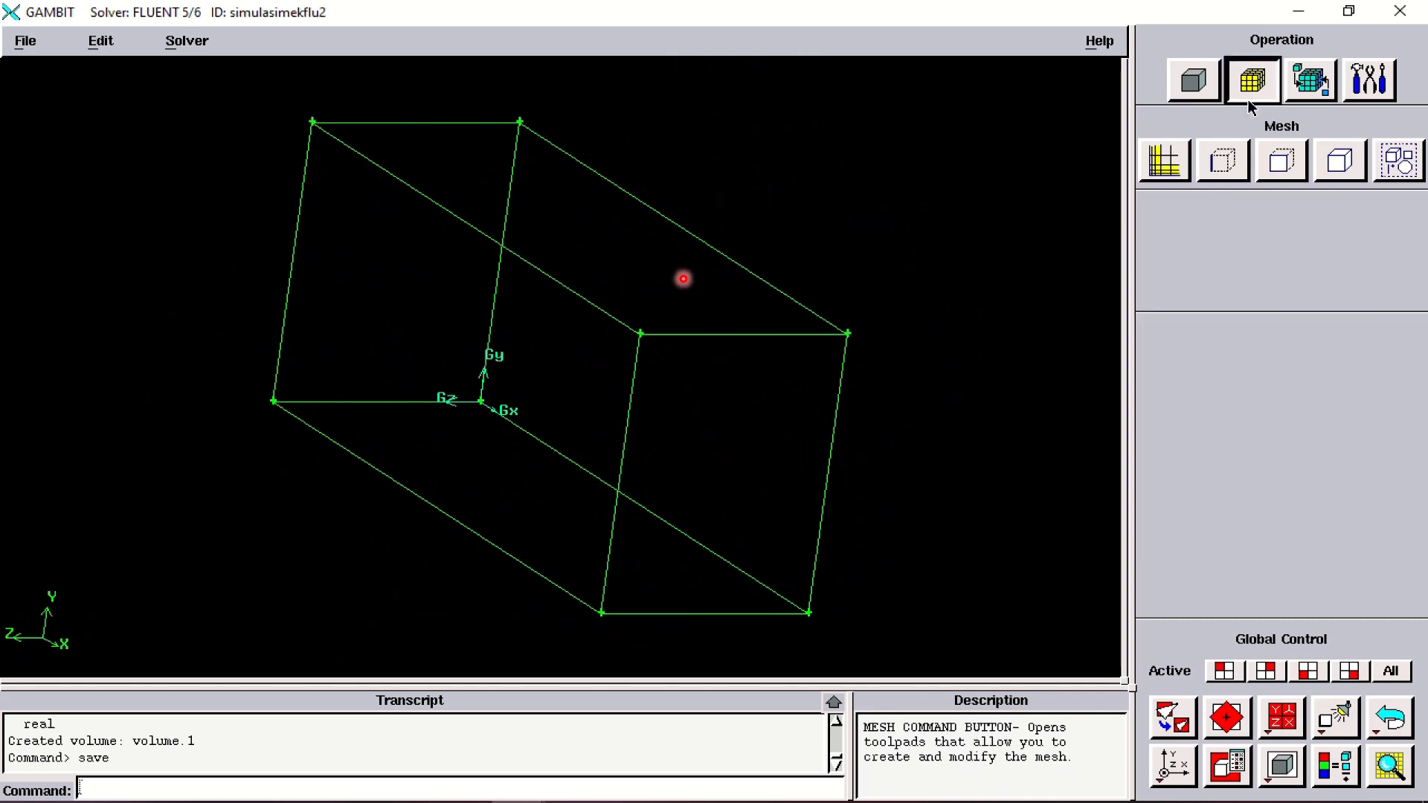
left_click(1216, 177)
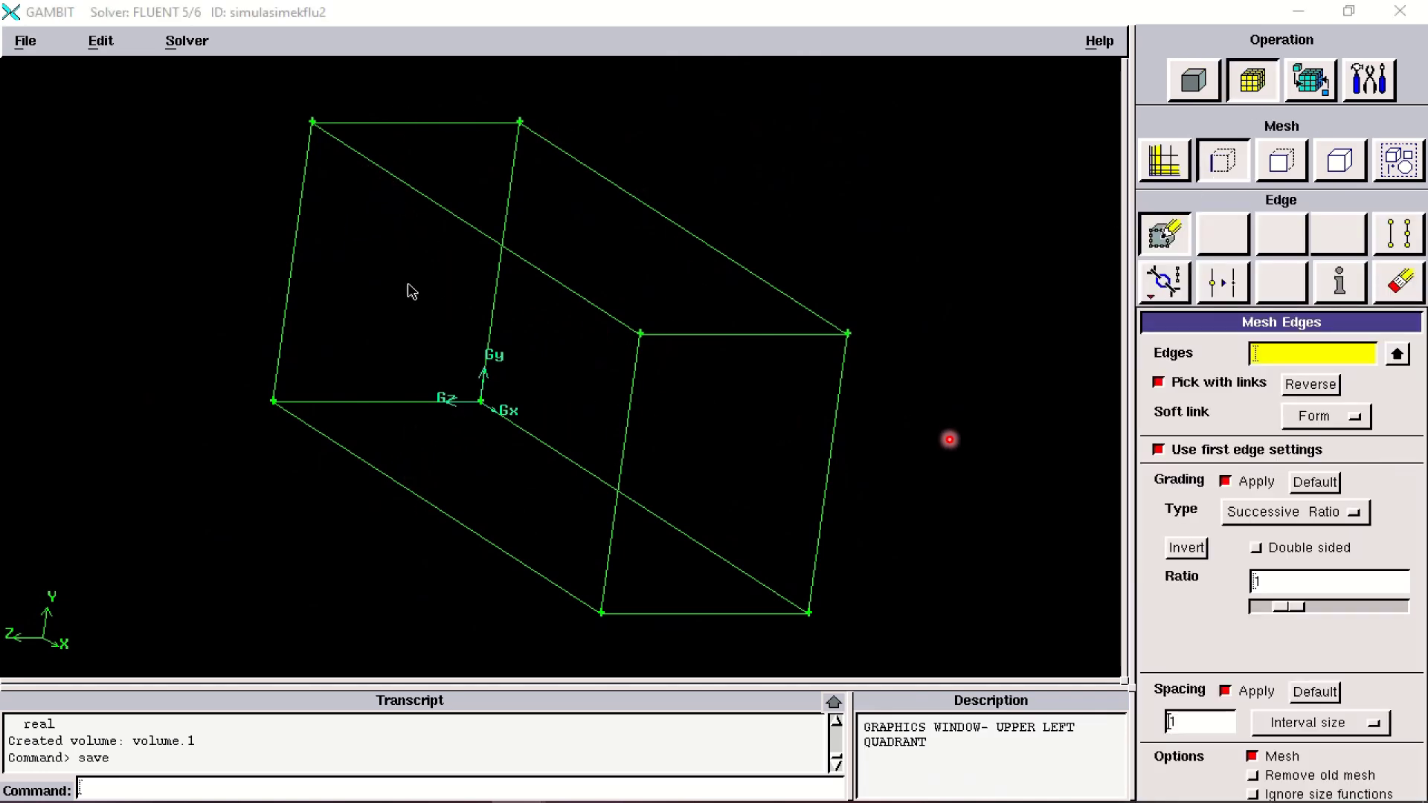
left_click(1305, 725)
left_click(1299, 699)
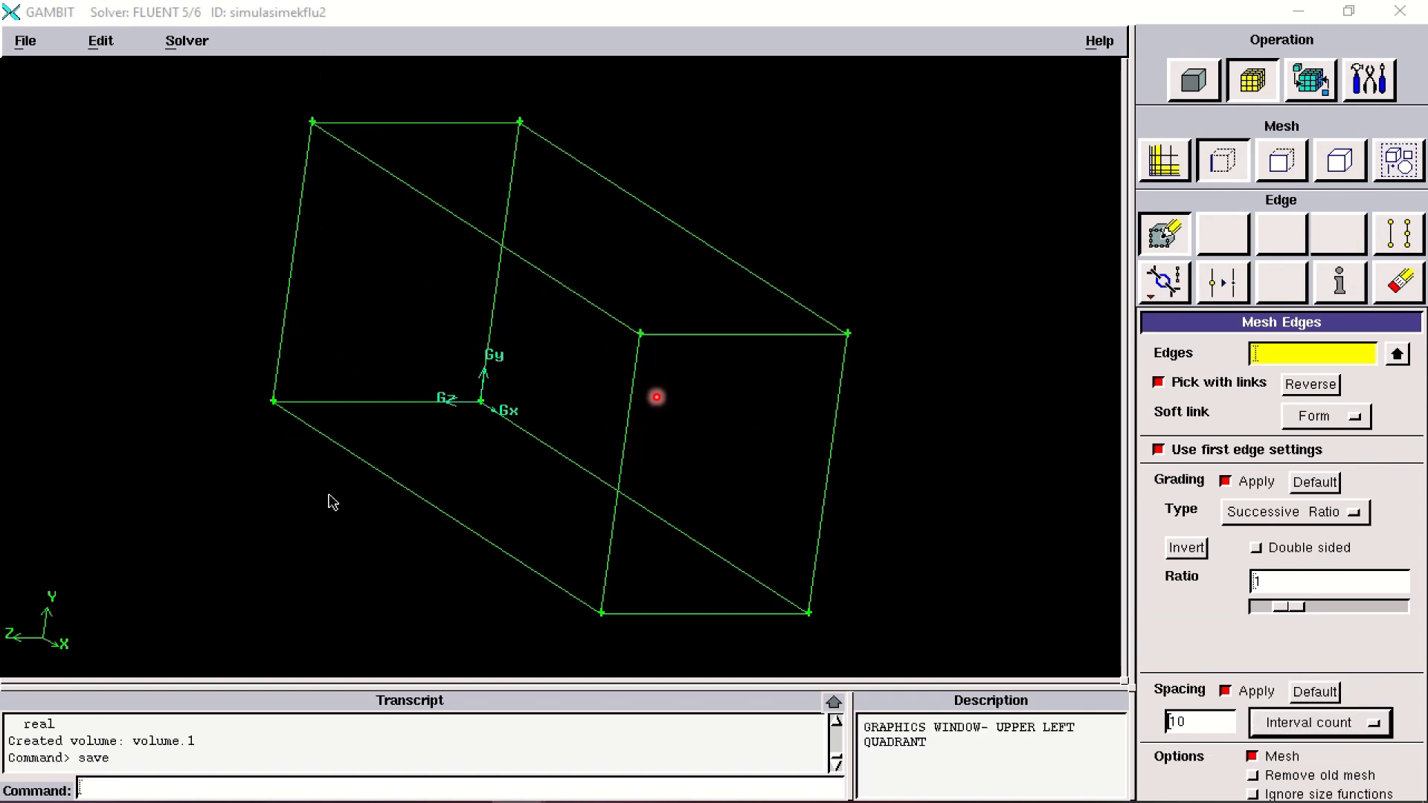
left_click(287, 332, "shift")
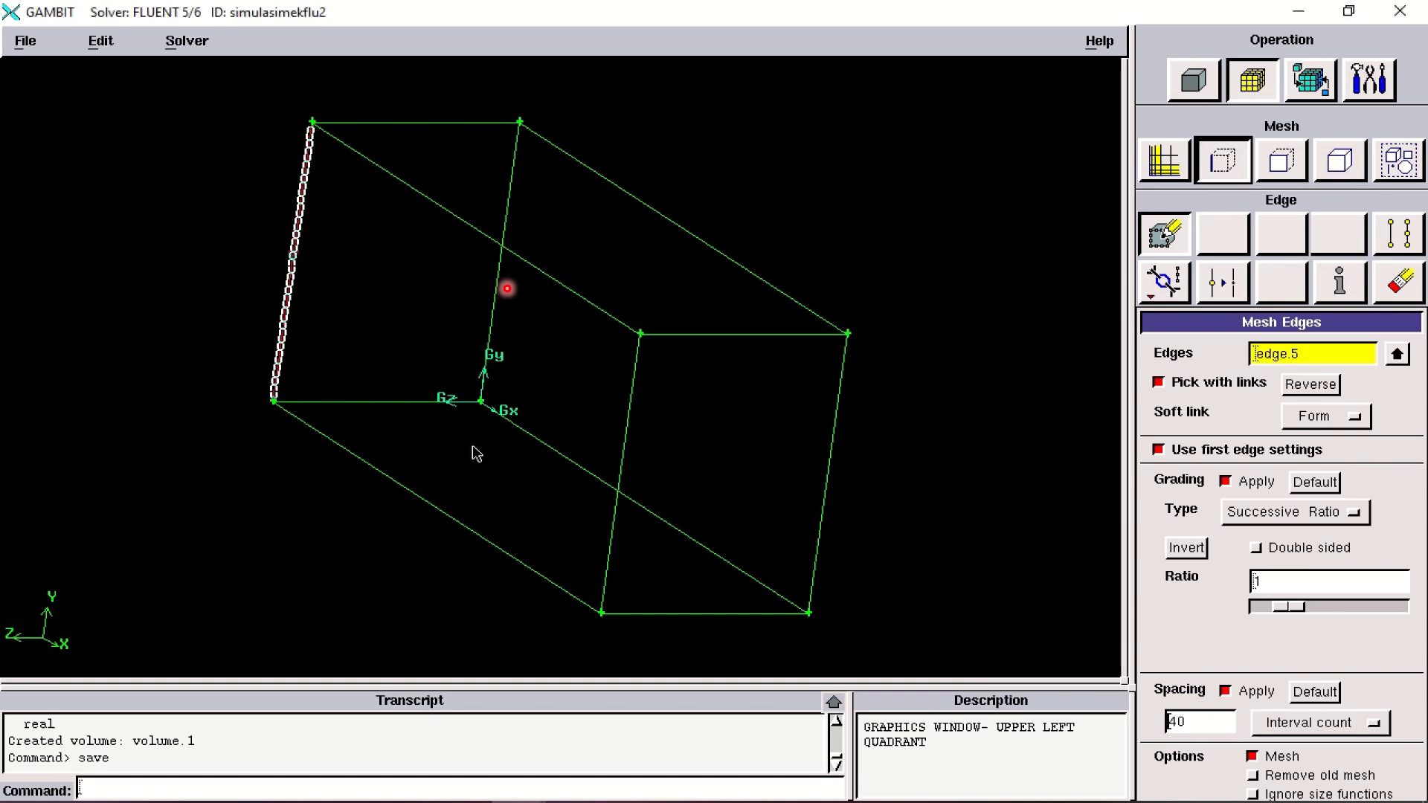
left_click(494, 314, "shift")
left_click(425, 124, "shift")
left_click(413, 403, "shift")
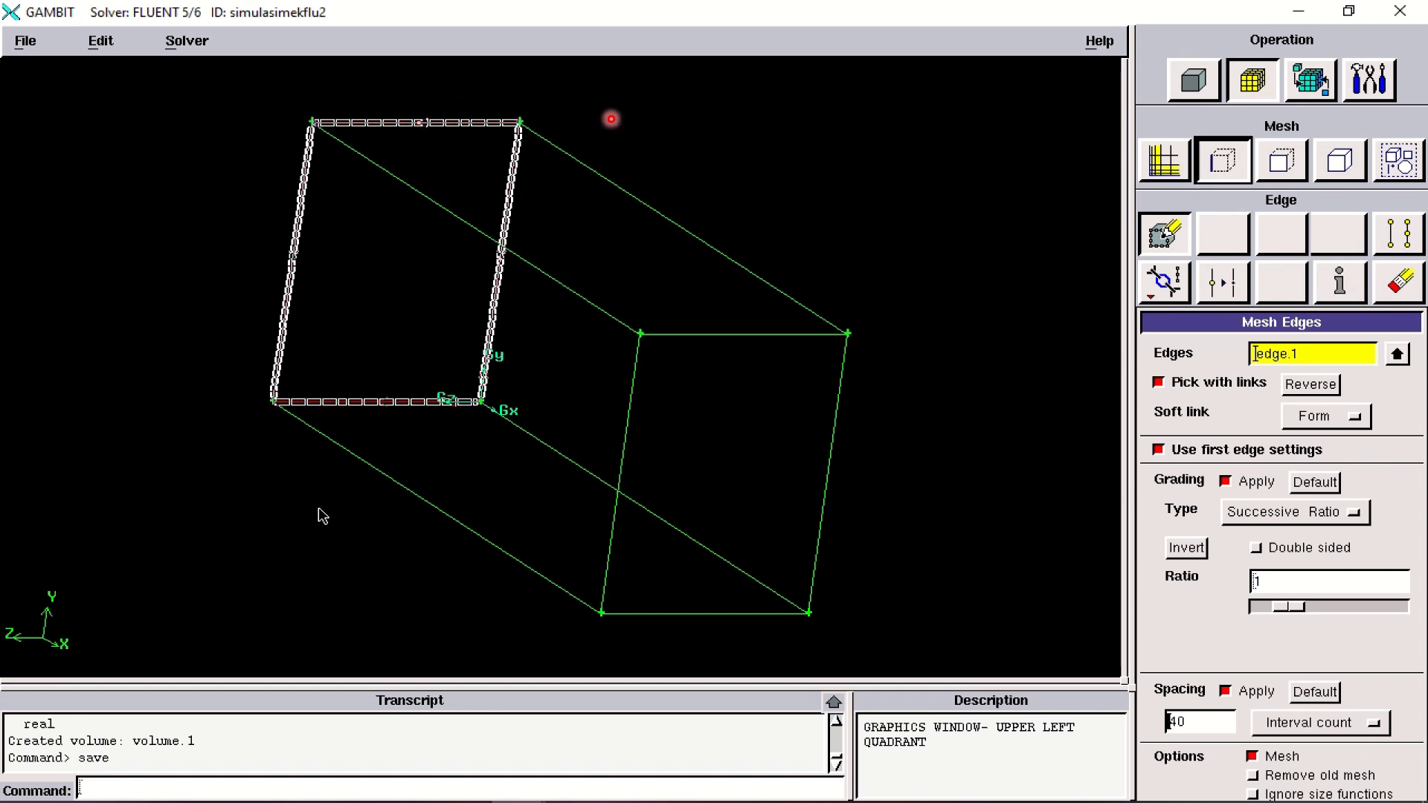
middle_click(322, 518, "shift")
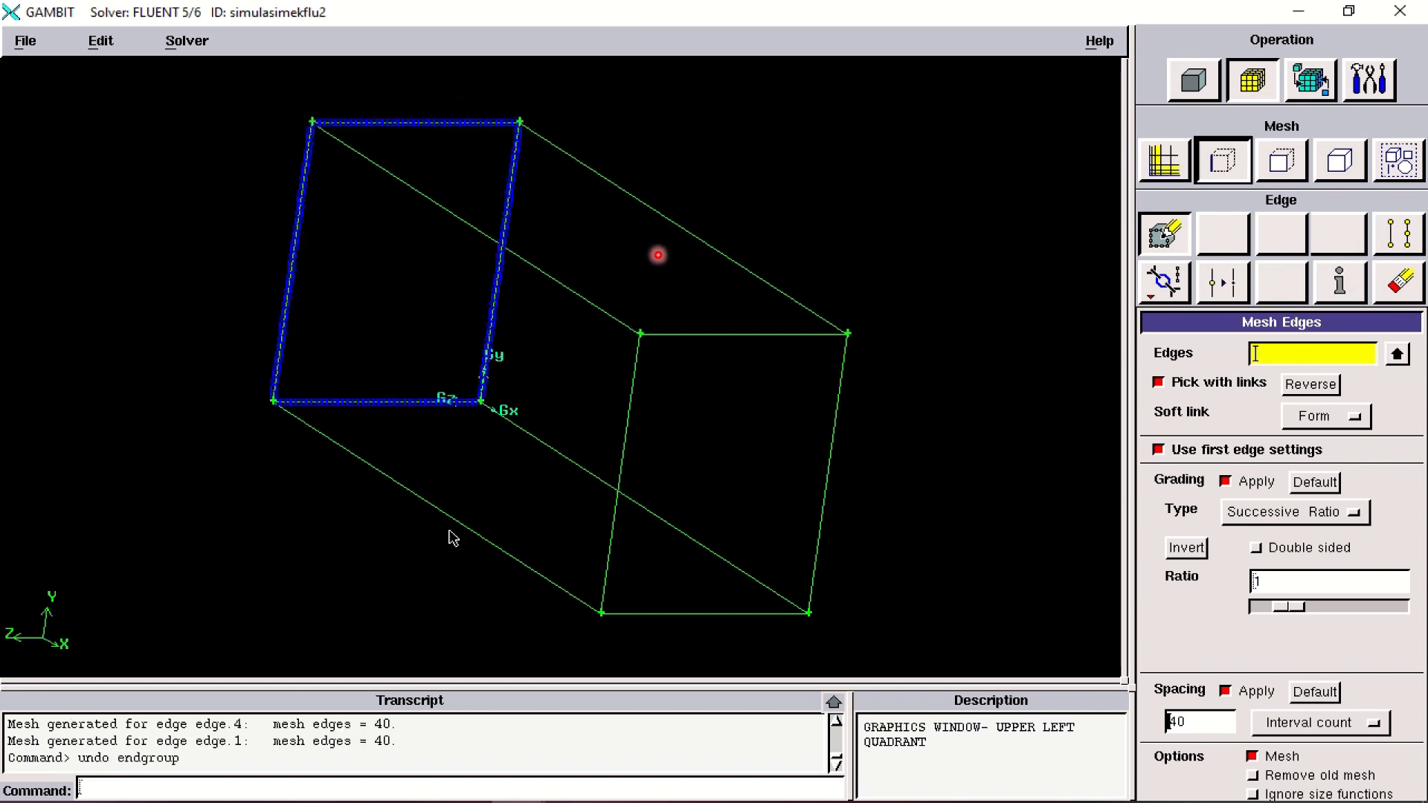
Mesh the four edges of the x = 100 end rectangle with an interval count of 30 and ratio 1.
left_click(641, 612, "shift")
left_click(824, 511, "shift")
left_click(745, 334, "shift")
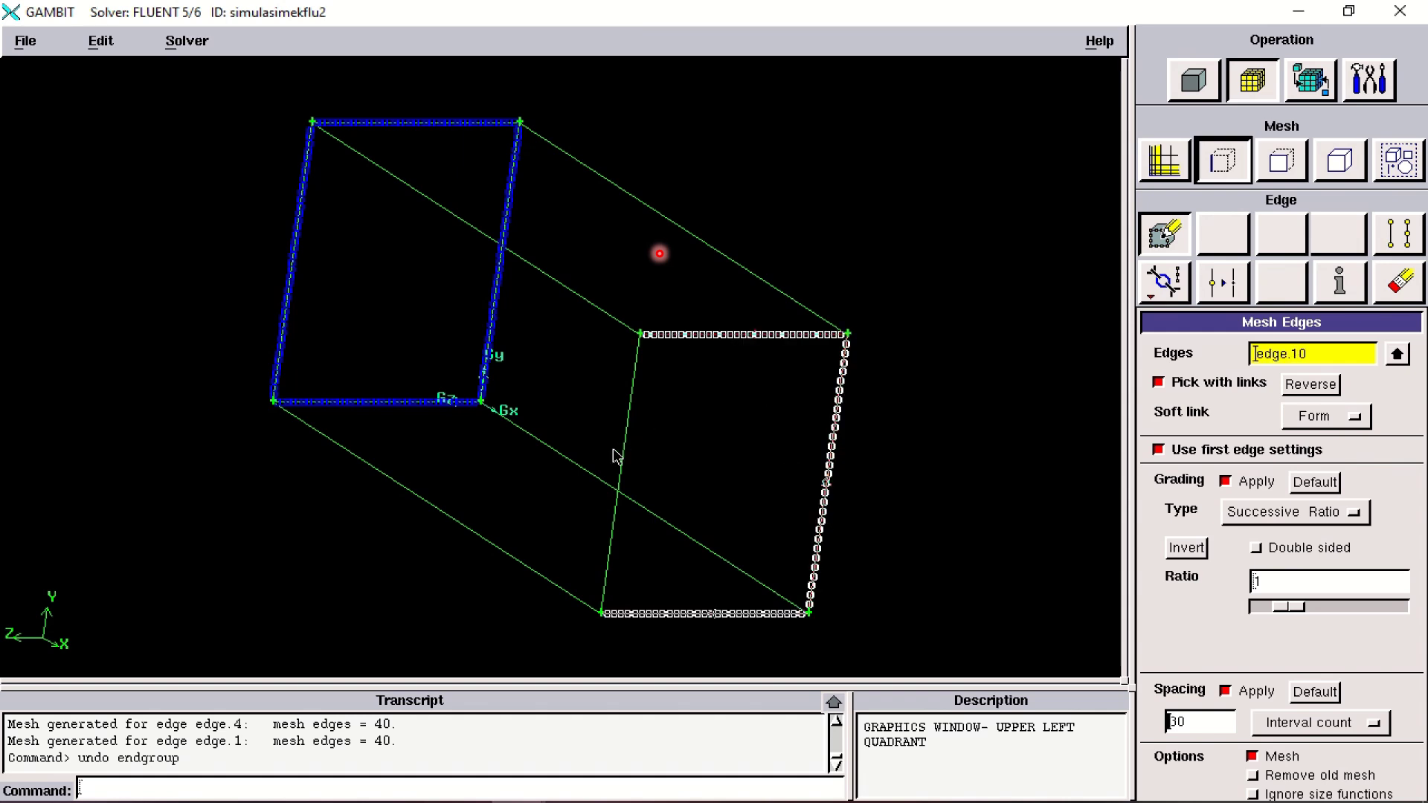
left_click(622, 465, "shift")
middle_click(410, 628, "shift")
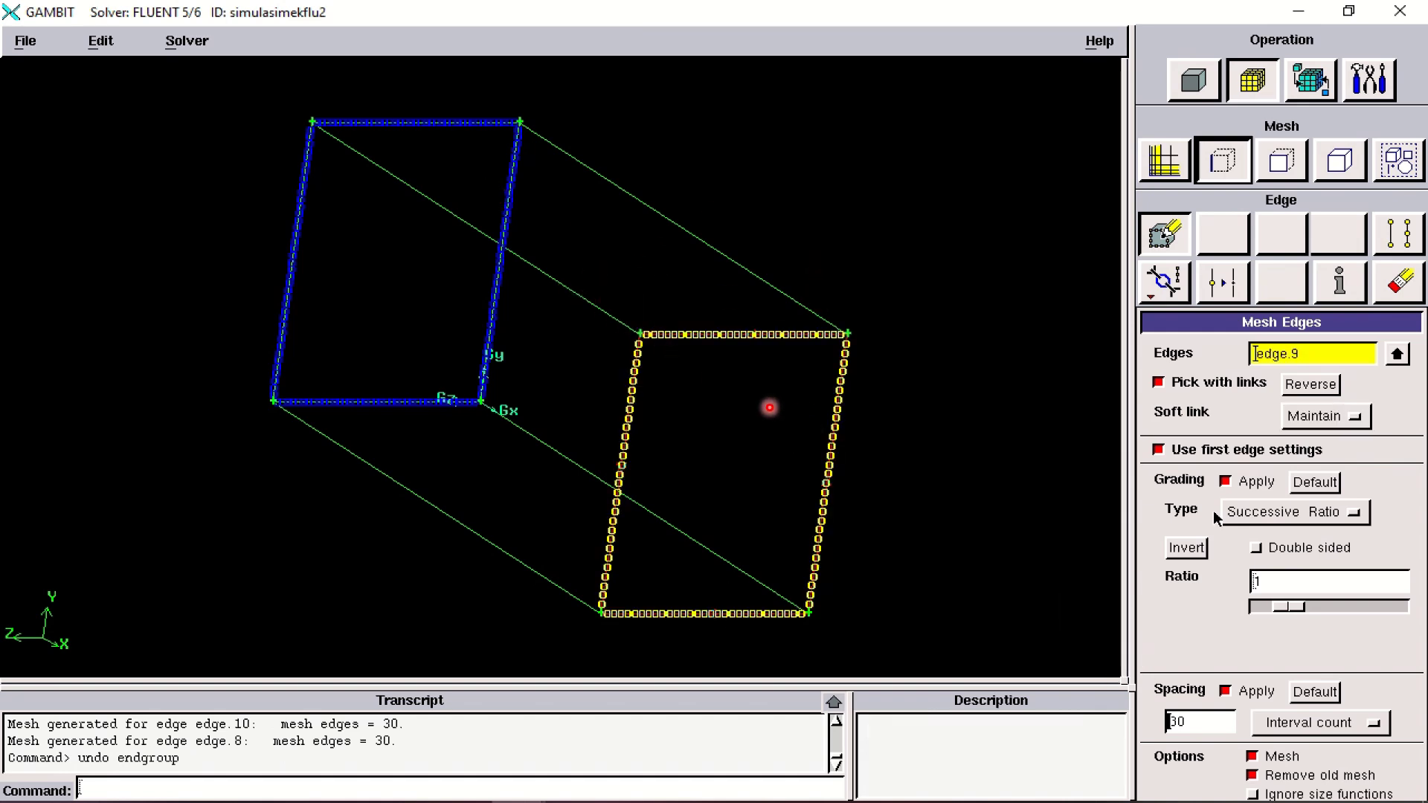
Delete the edge meshes from the four edges of the x = 0 end rectangle.
left_click(1401, 285)
left_click(1408, 360)
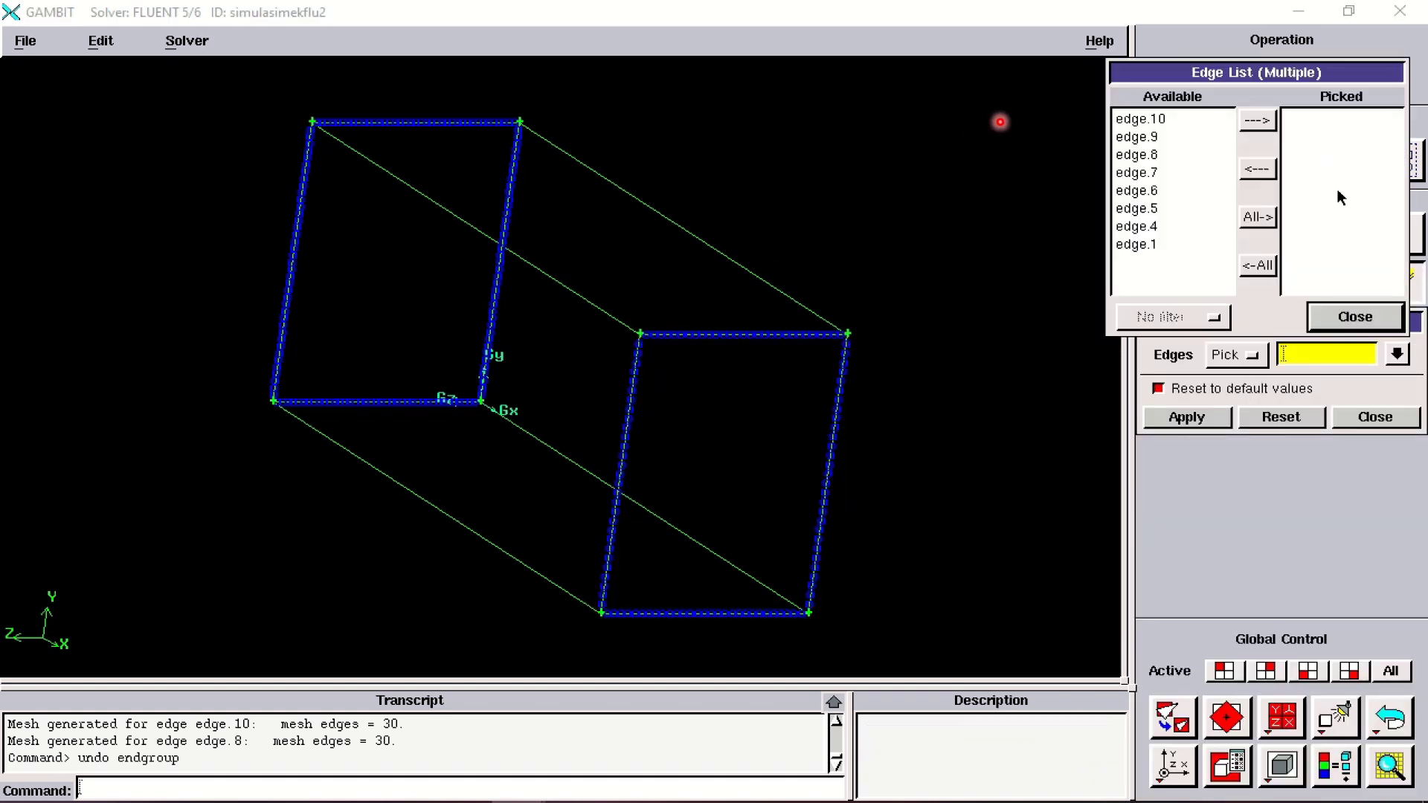
left_click(297, 289, "shift")
left_click(384, 125, "shift")
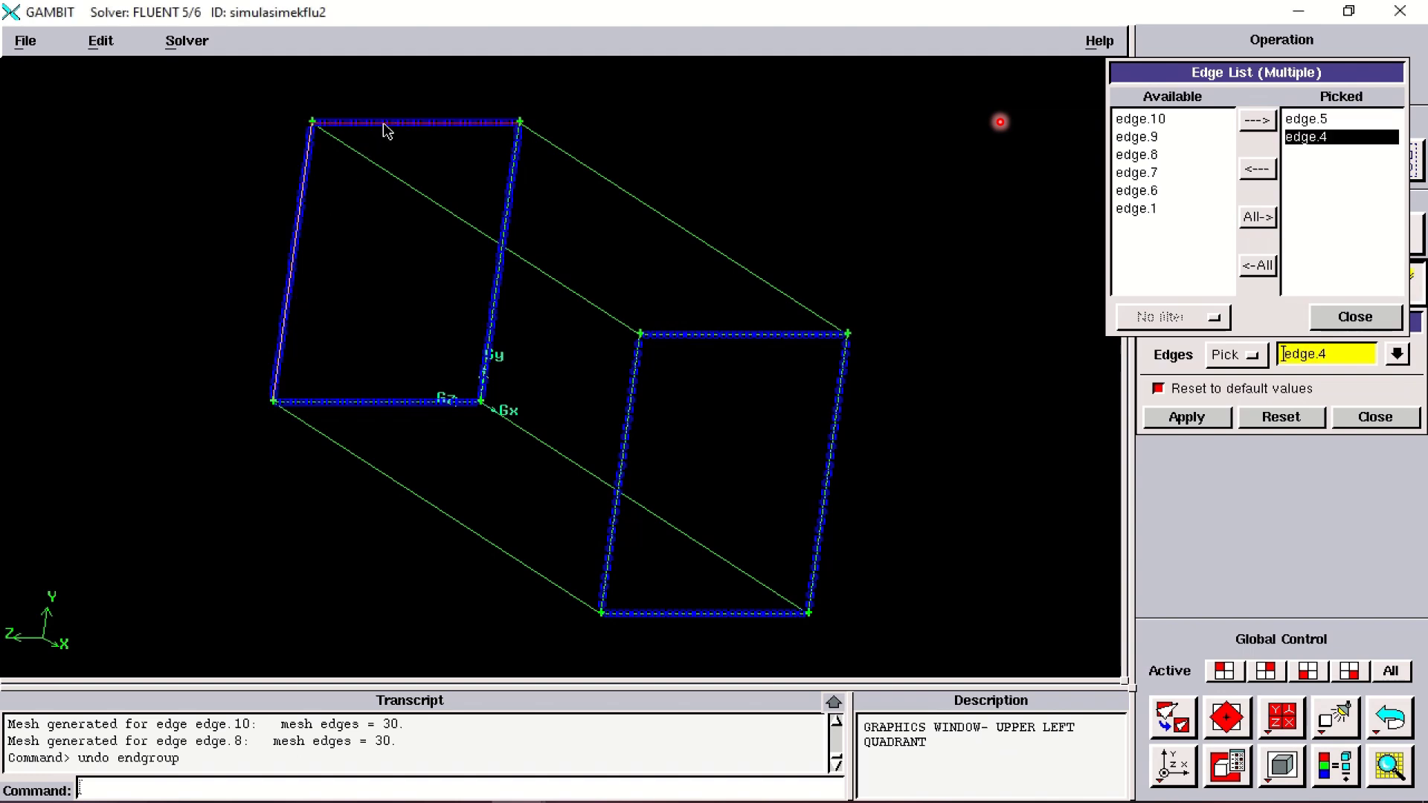
left_click(512, 213, "shift")
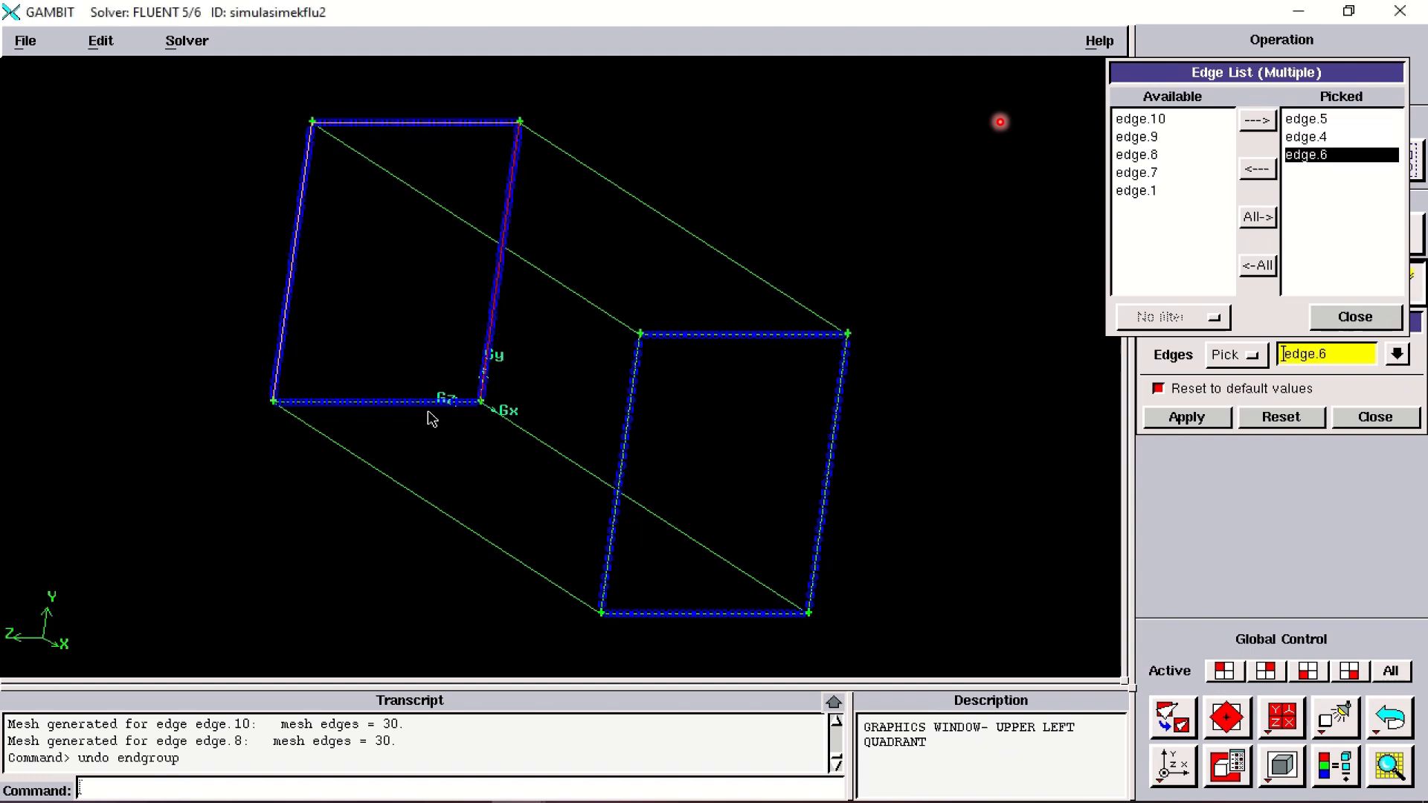
left_click(421, 405, "shift")
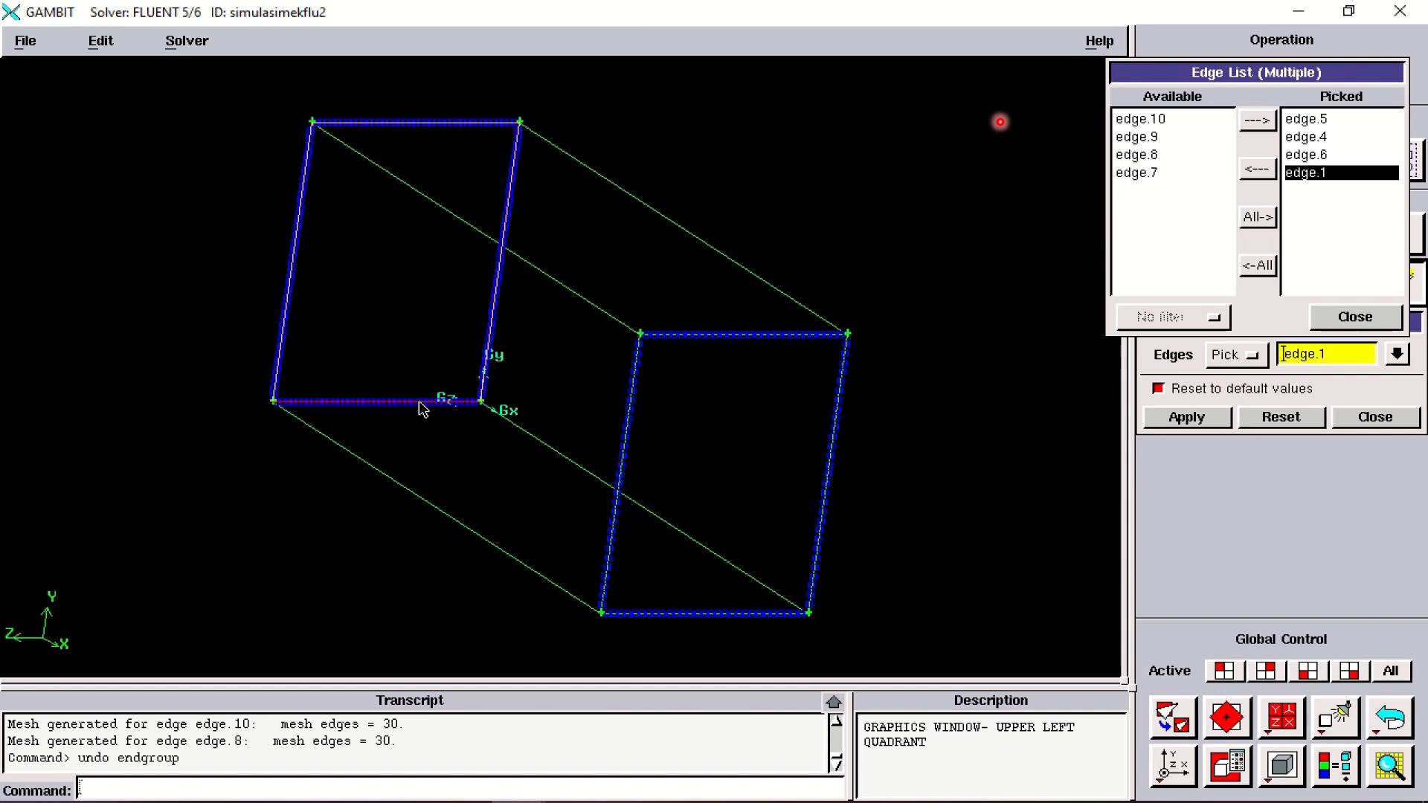
middle_click(413, 364, "shift")
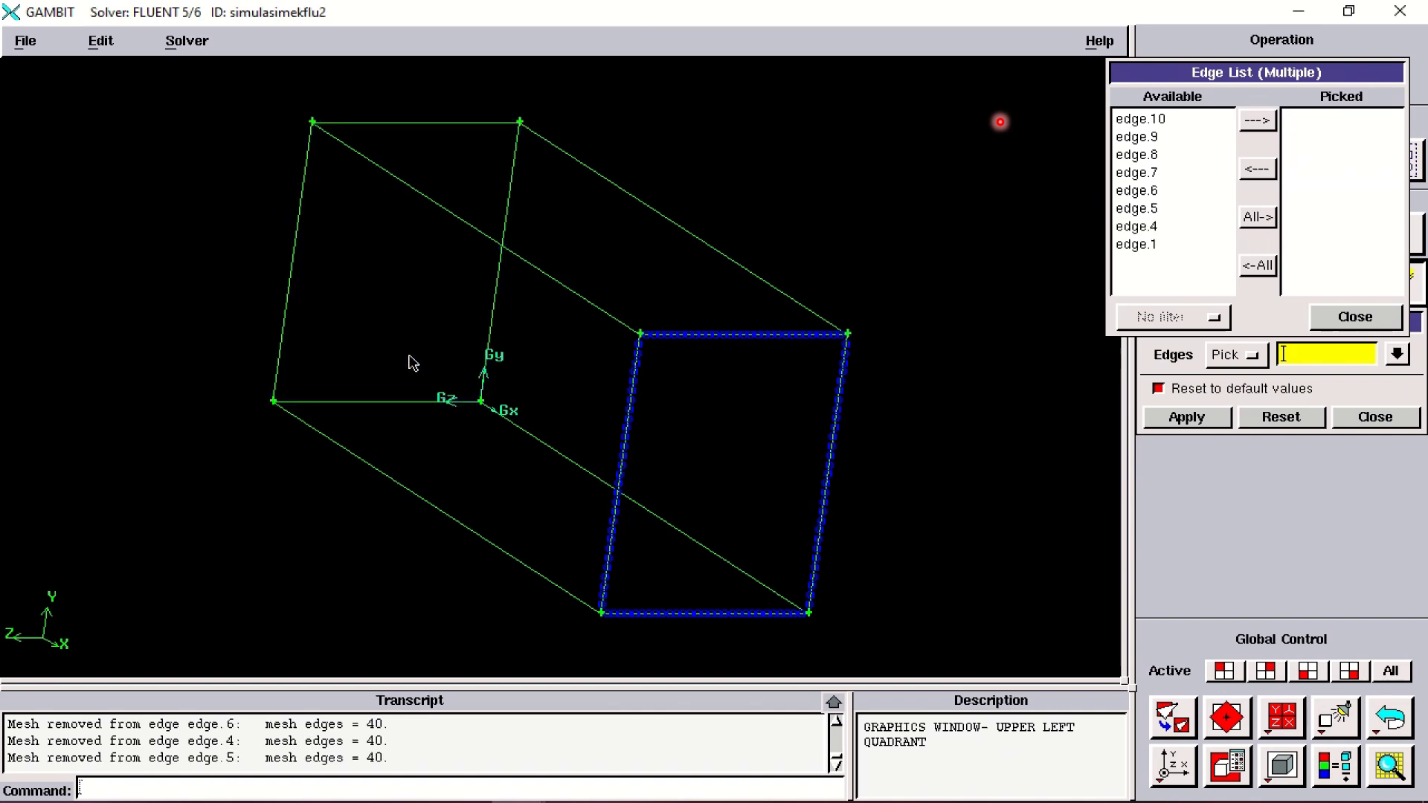
Delete the edge meshes from the four edges of the x = 100 end rectangle.
left_click(745, 340, "shift")
left_click(845, 408, "shift")
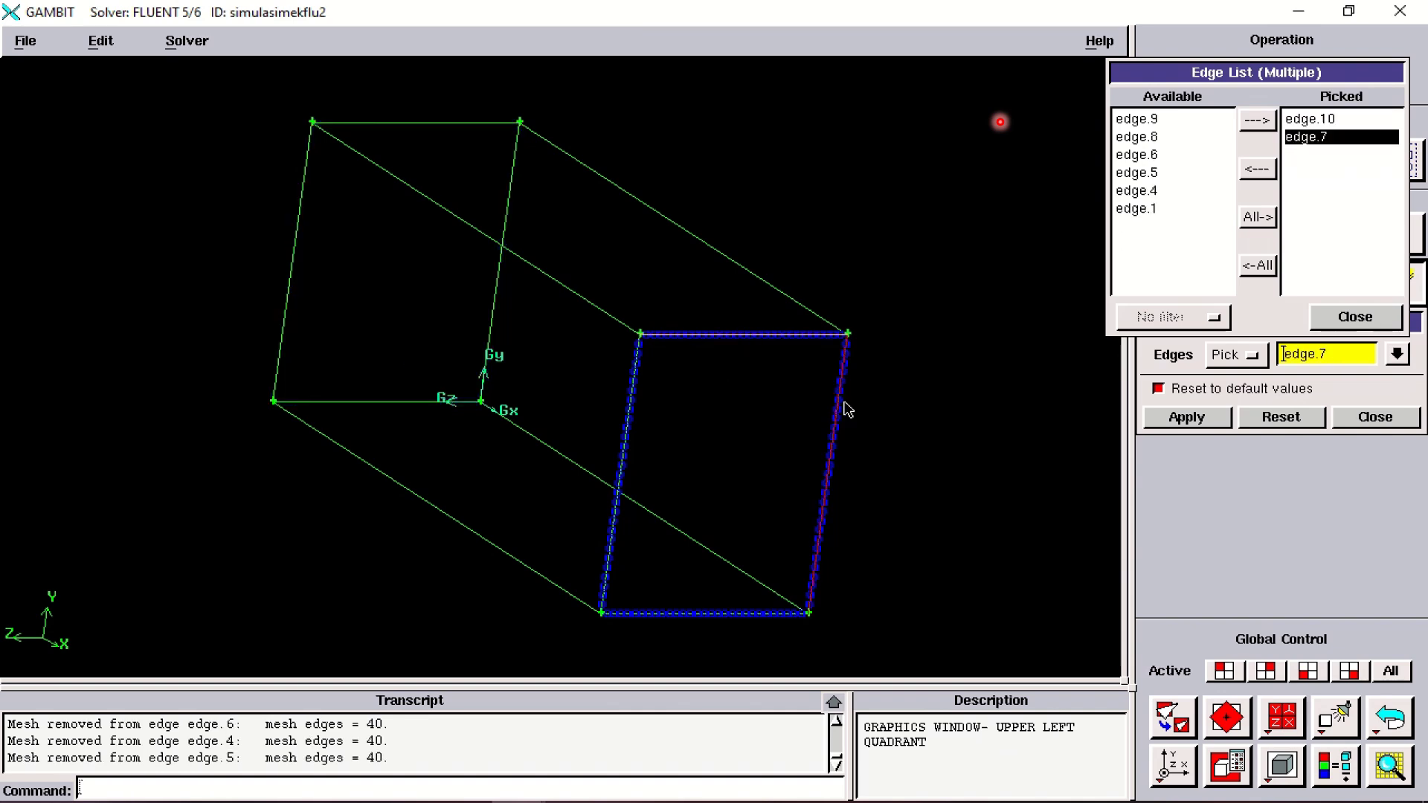
left_click(623, 443, "shift")
left_click(693, 615, "shift")
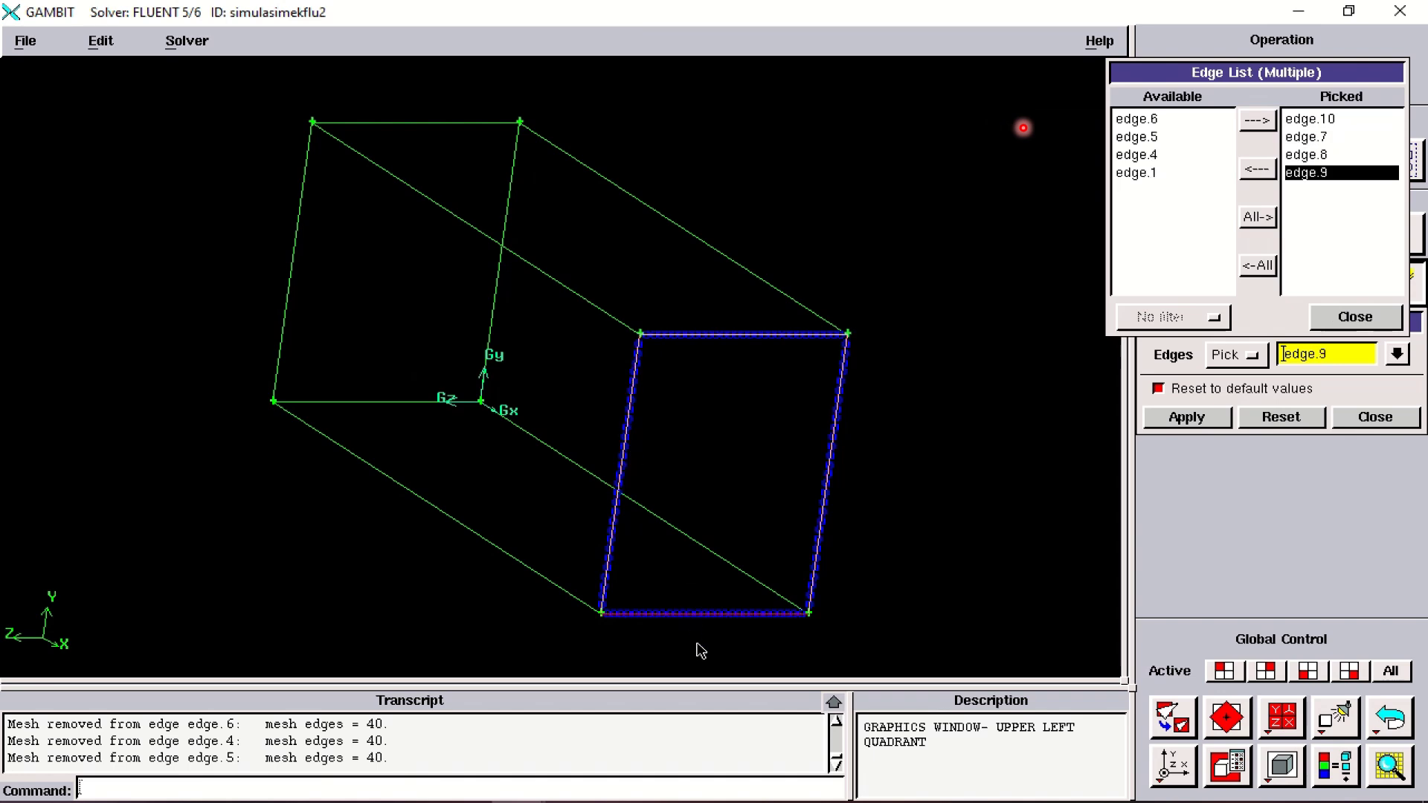
middle_click(701, 652, "shift")
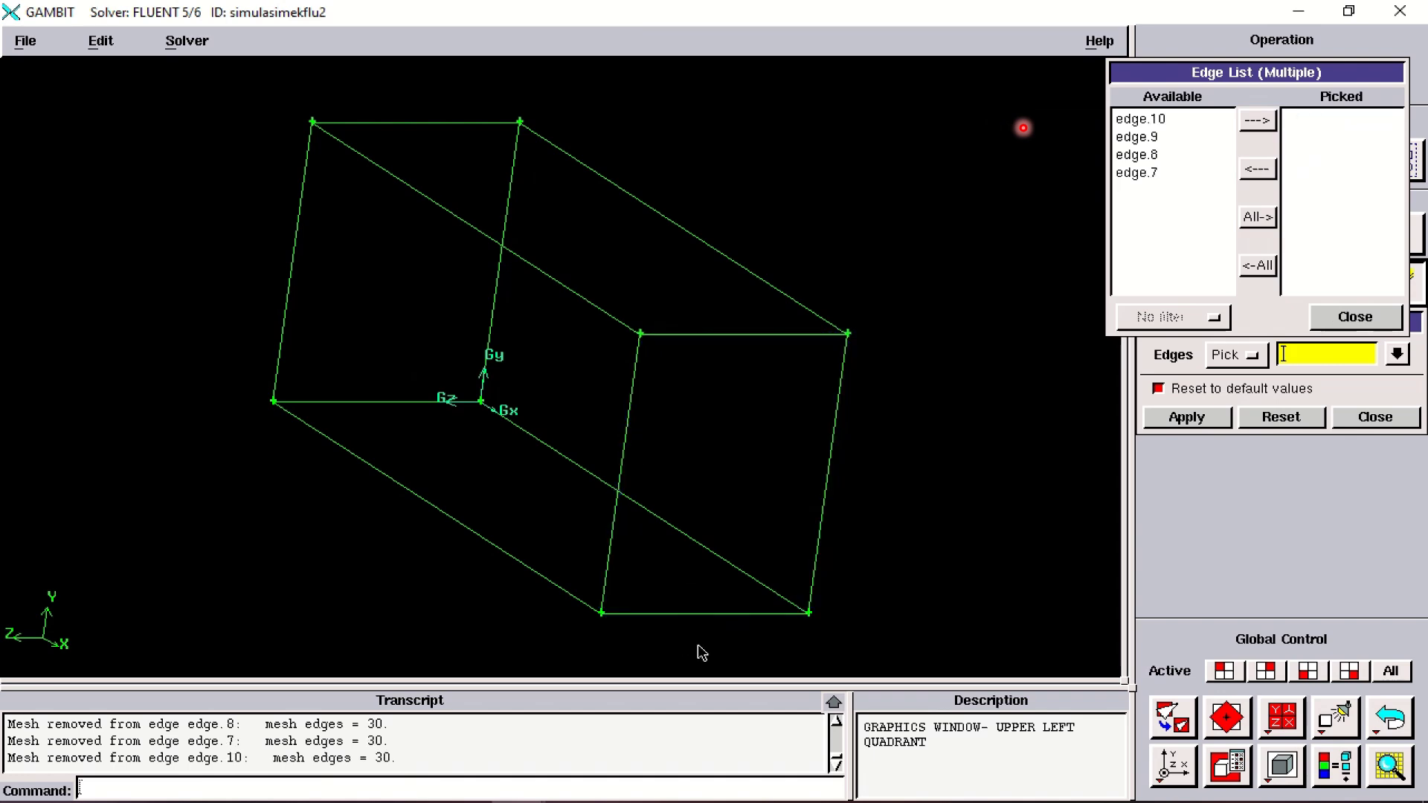
left_click(1385, 315)
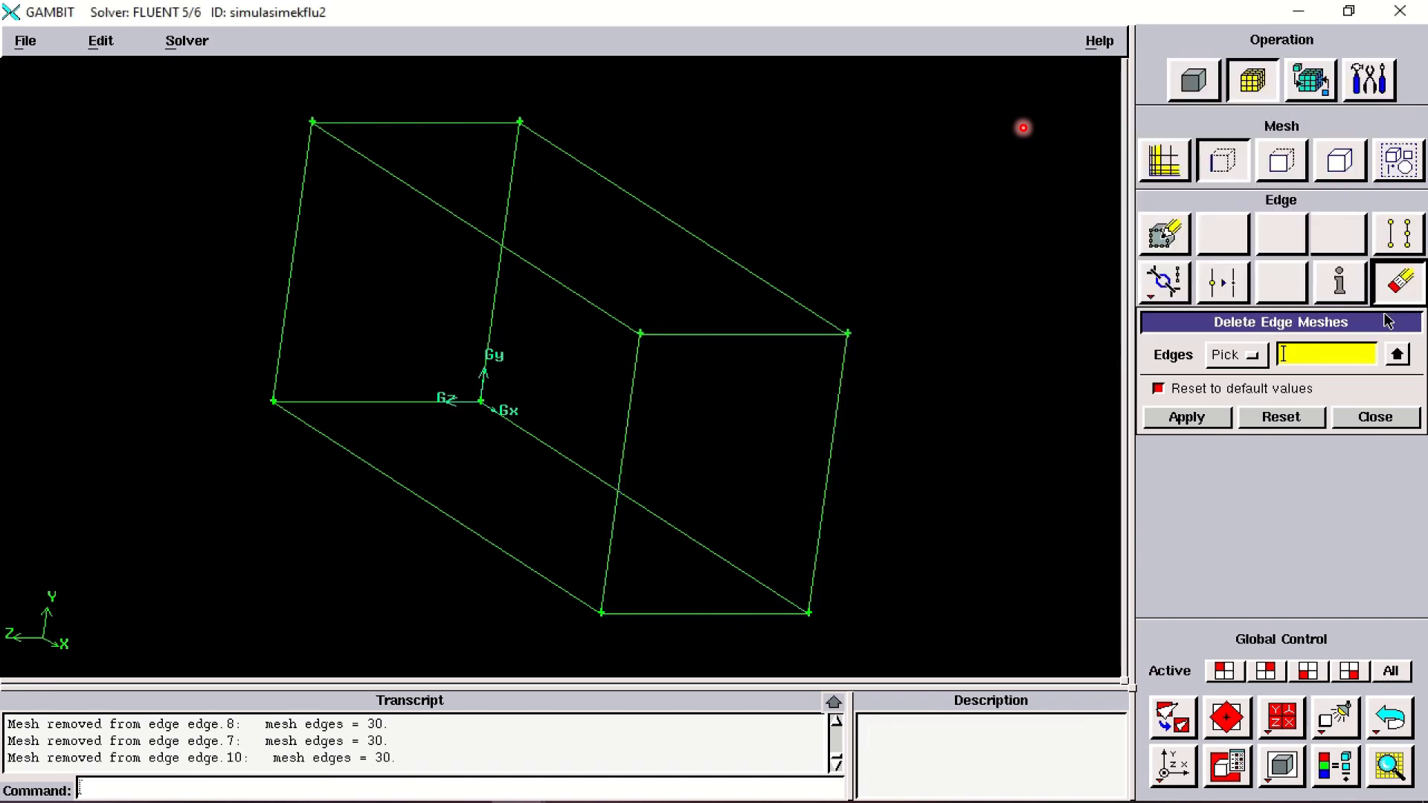
left_click(1164, 235)
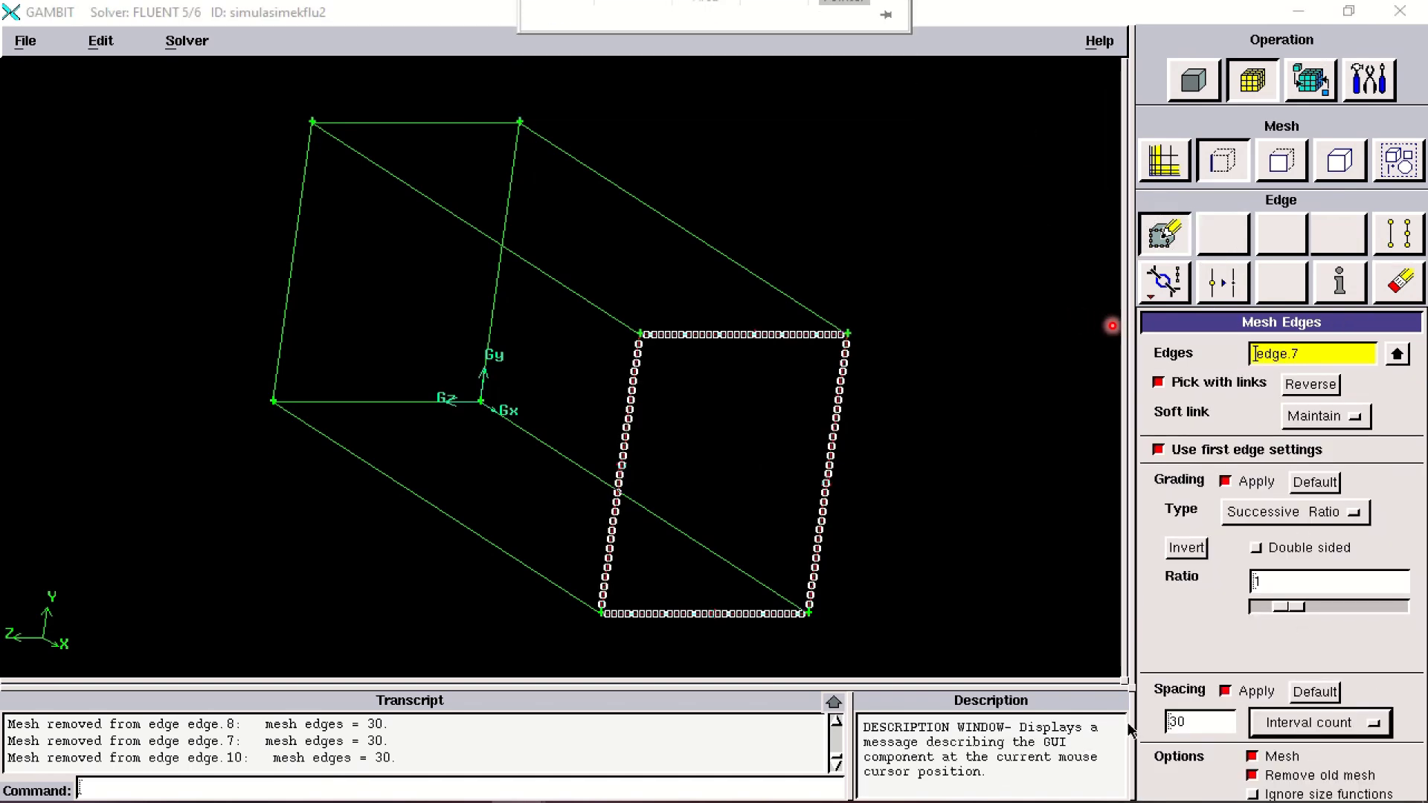
double_click(1212, 723)
type("10")
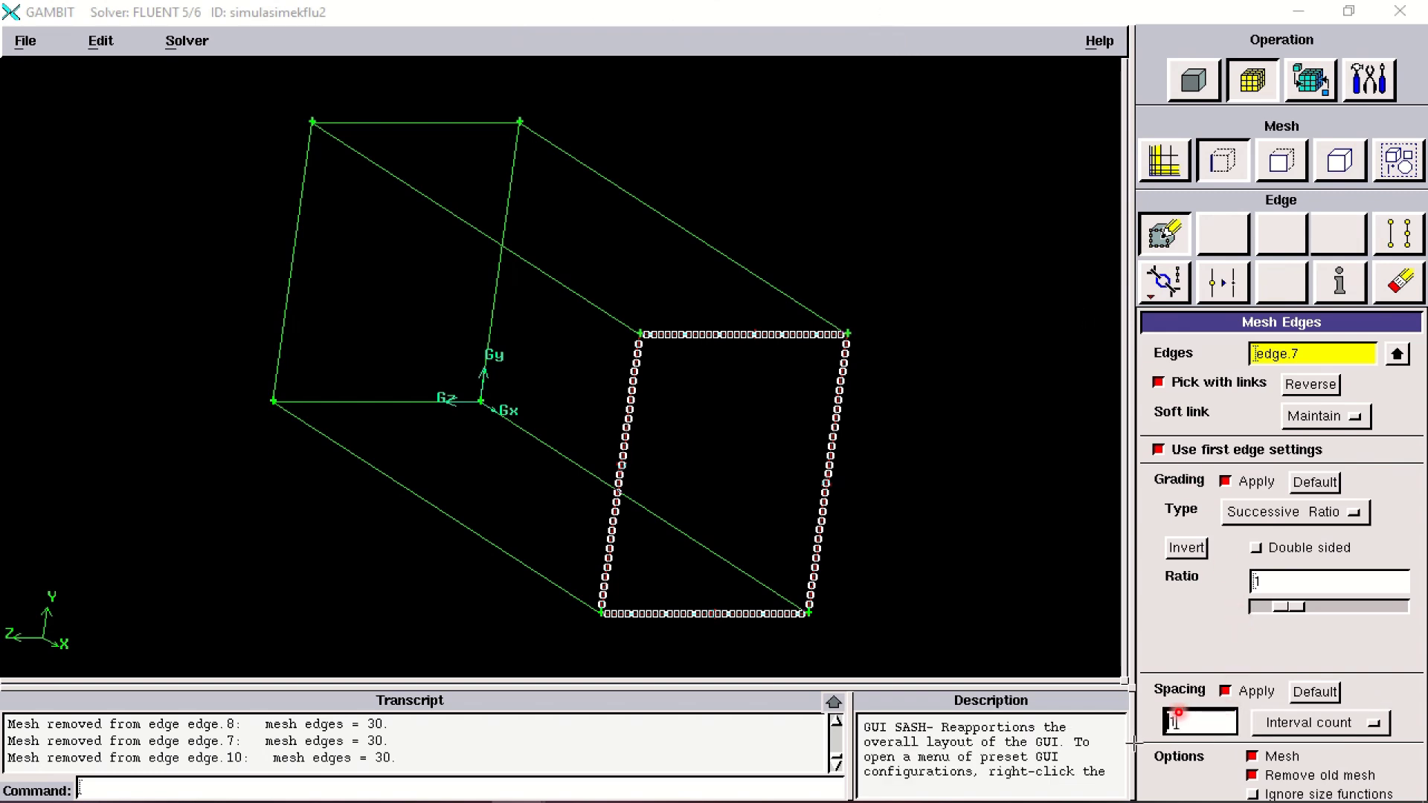
left_click(1255, 777)
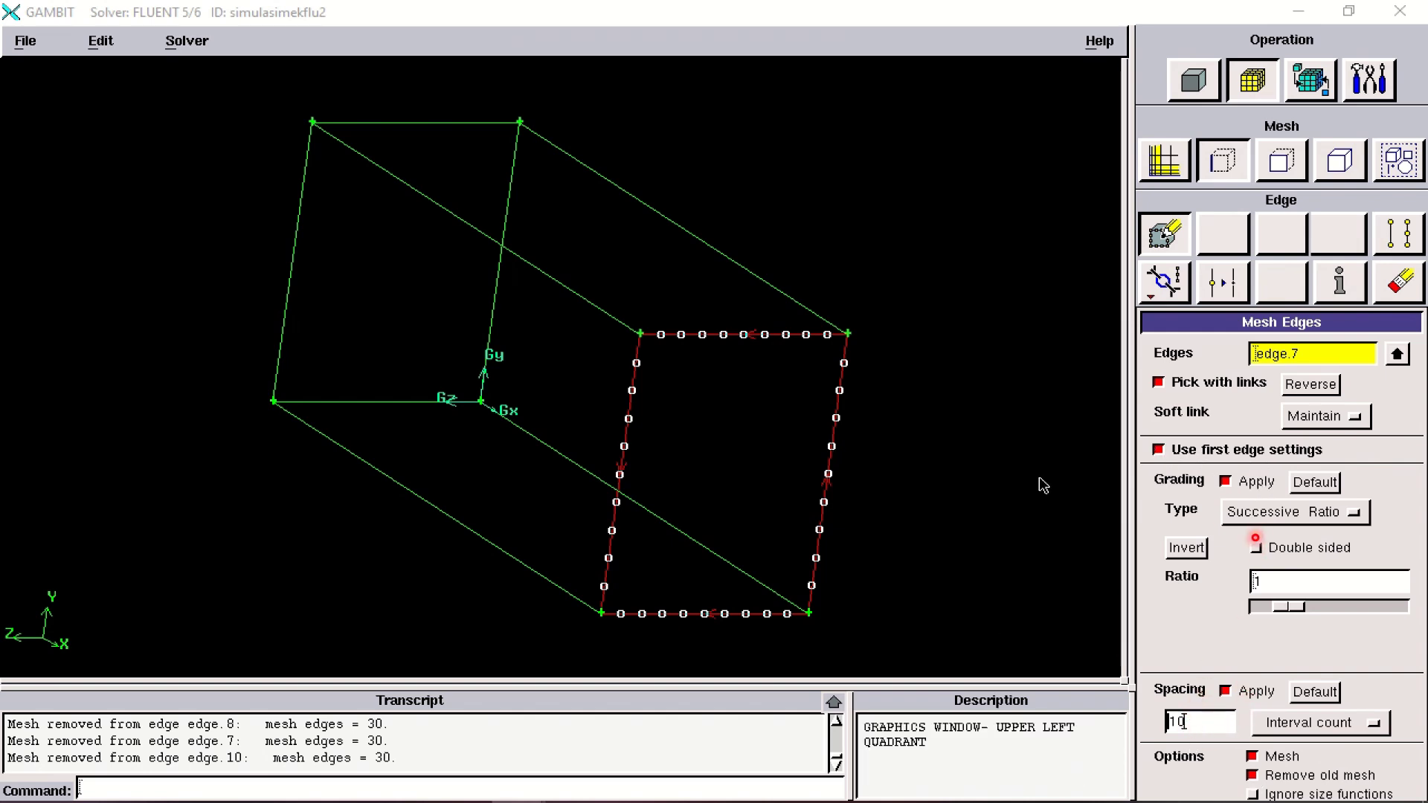
left_click(1397, 355)
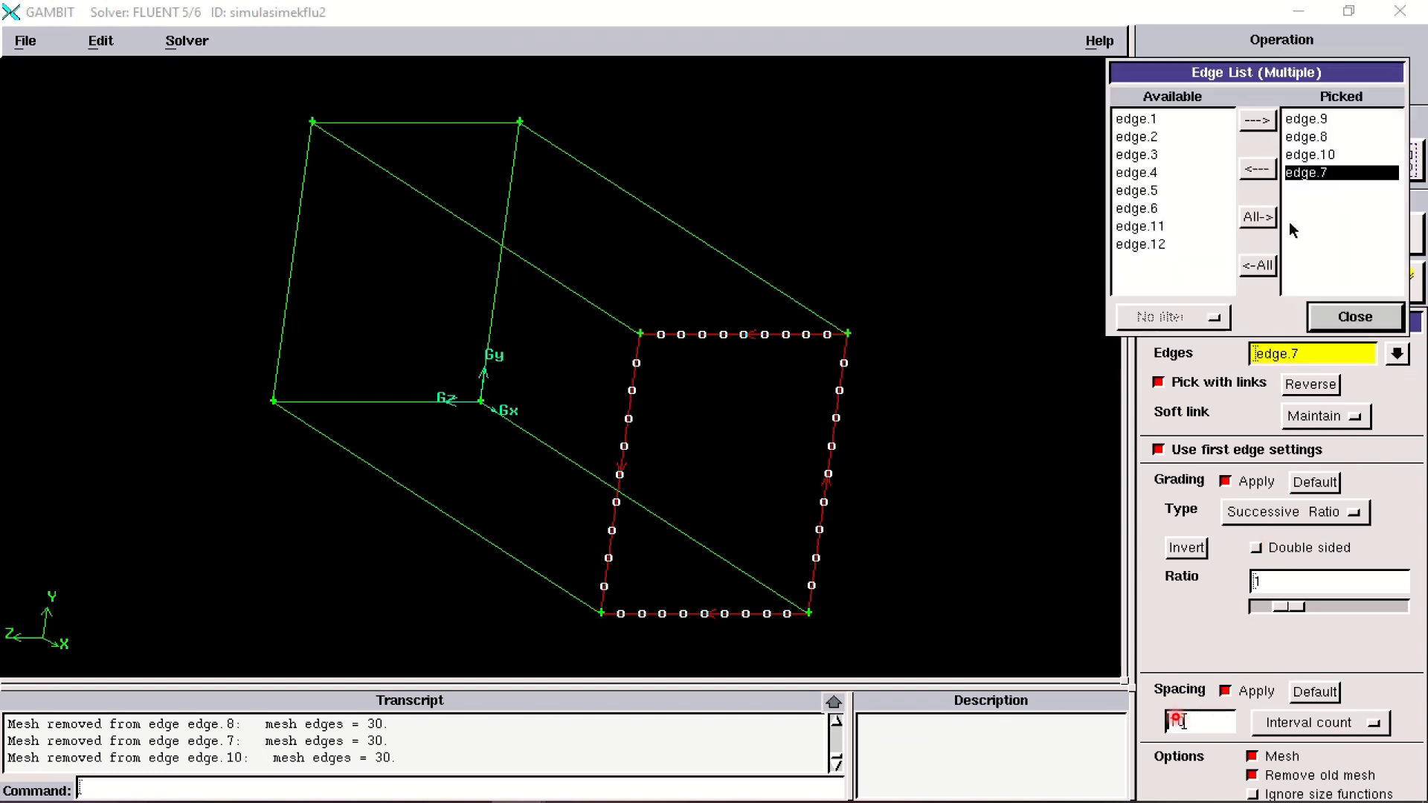
left_click(1257, 170)
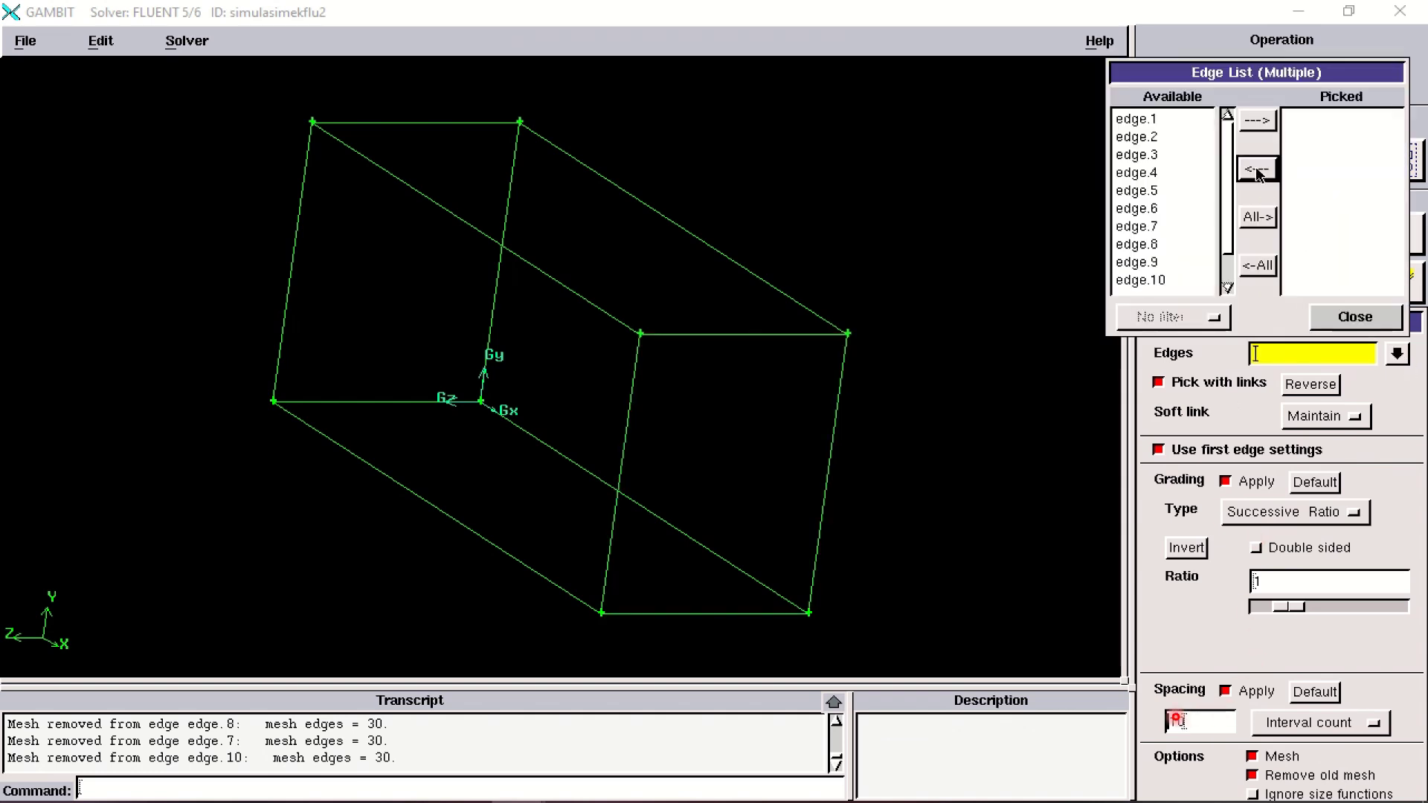
Mesh the x = 0 end edges one by one at ratio 1, using 40 intervals on the y-direction edges and 30 on the z-direction edges.
left_click(298, 272, "shift")
middle_click(242, 294, "shift")
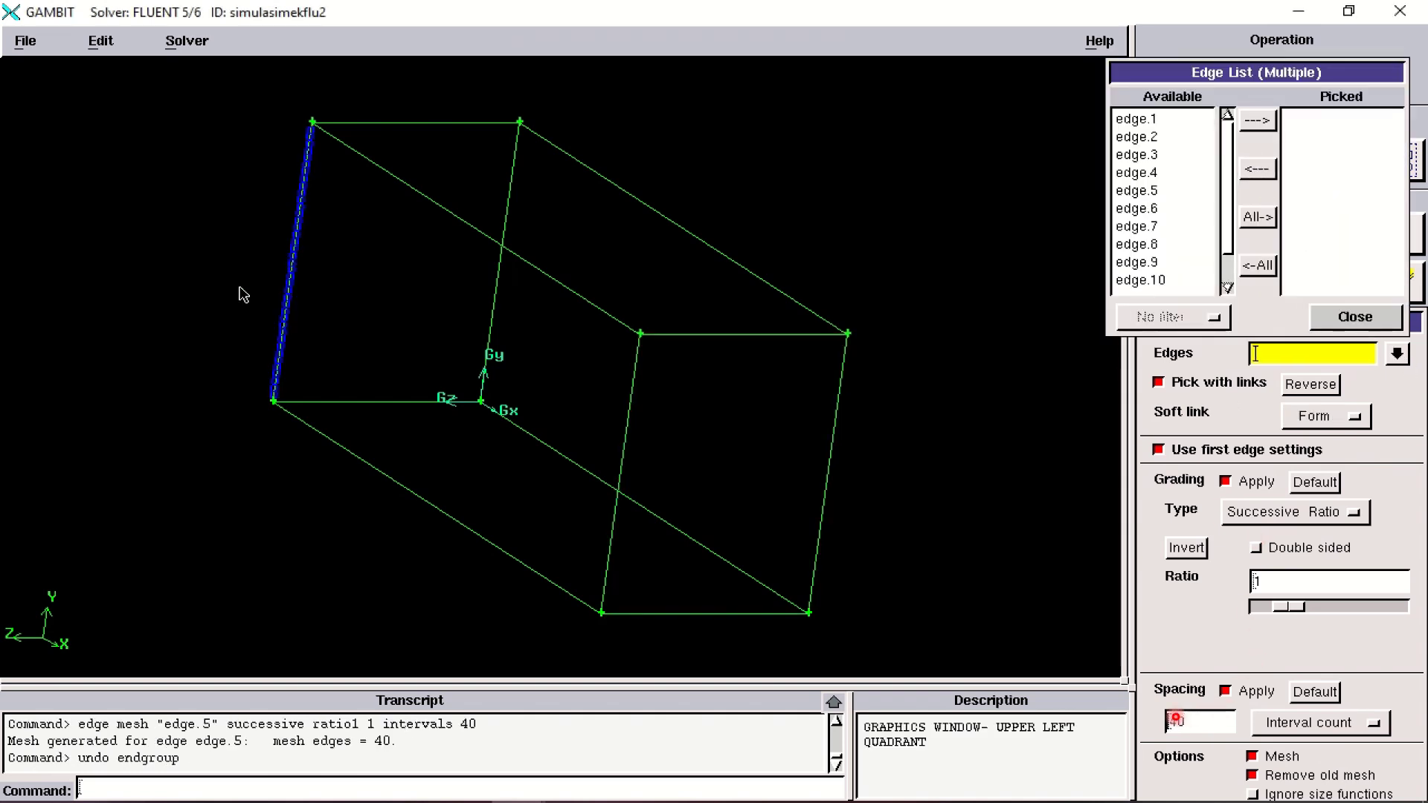
left_click(431, 125, "shift")
middle_click(424, 296, "shift")
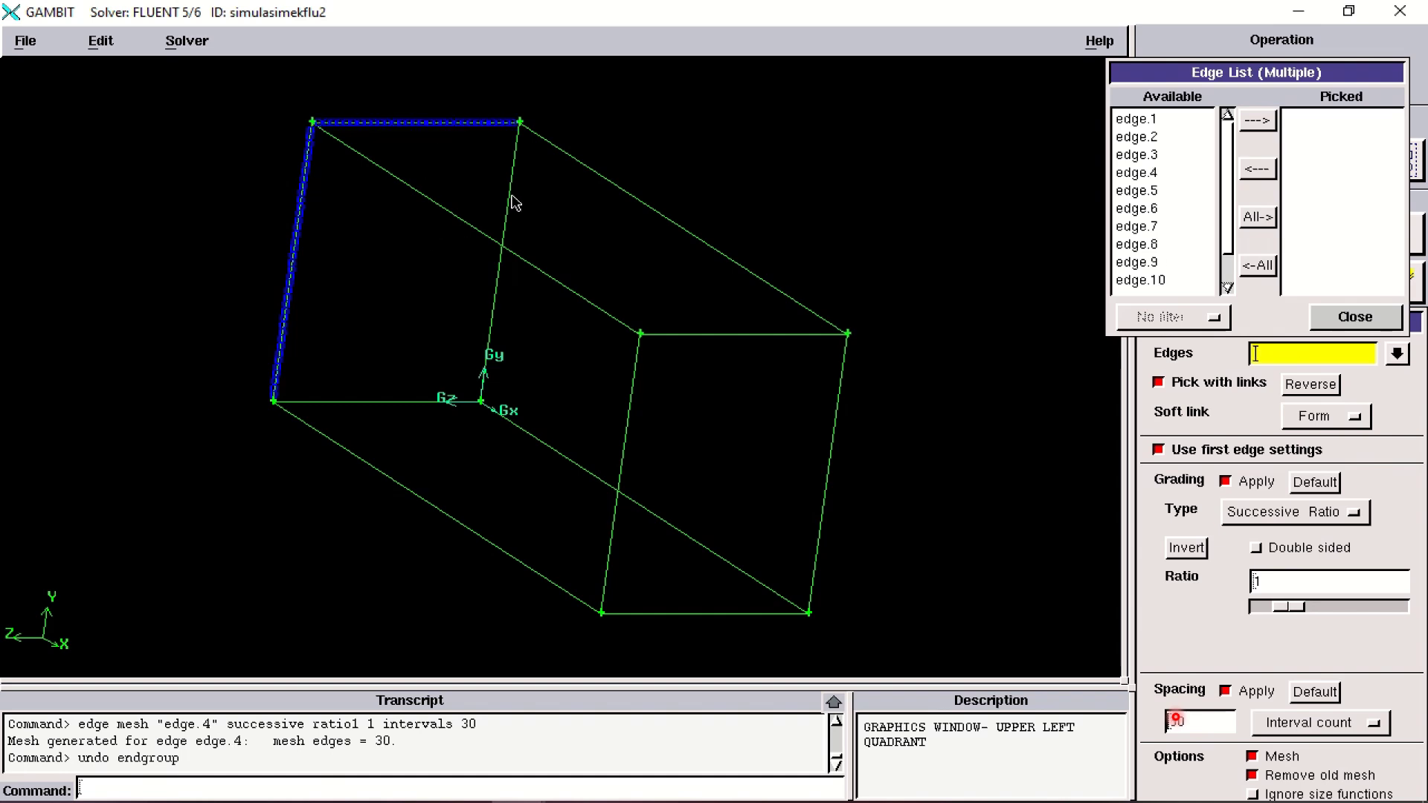
left_click(511, 201, "shift")
middle_click(543, 237, "shift")
left_click(426, 407, "shift")
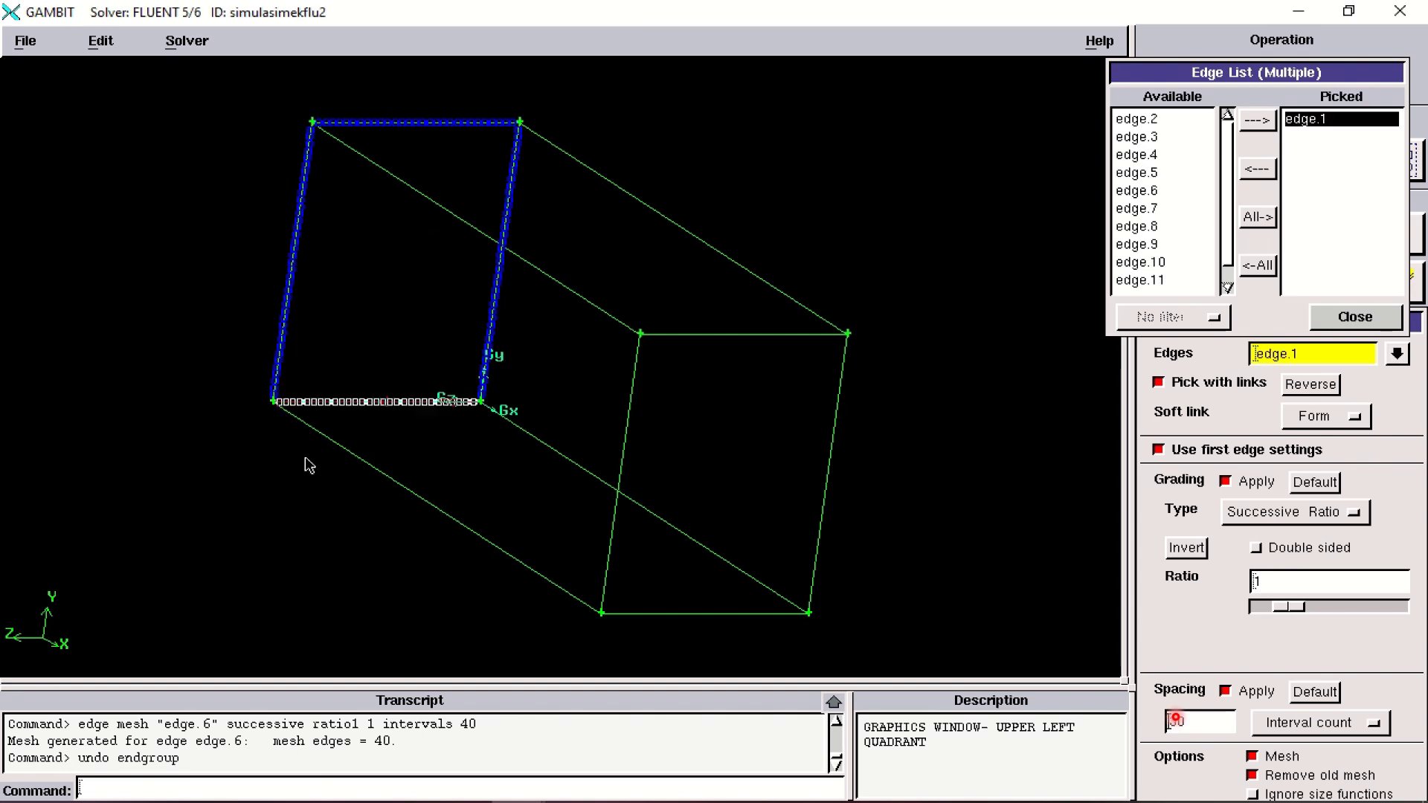
middle_click(255, 524, "shift")
Mesh the x = 100 end edges individually at ratio 1, with 40 intervals along y and 30 intervals along z.
left_click(631, 429, "shift")
middle_click(714, 424, "shift")
left_click(741, 363, "shift")
middle_click(754, 420, "shift")
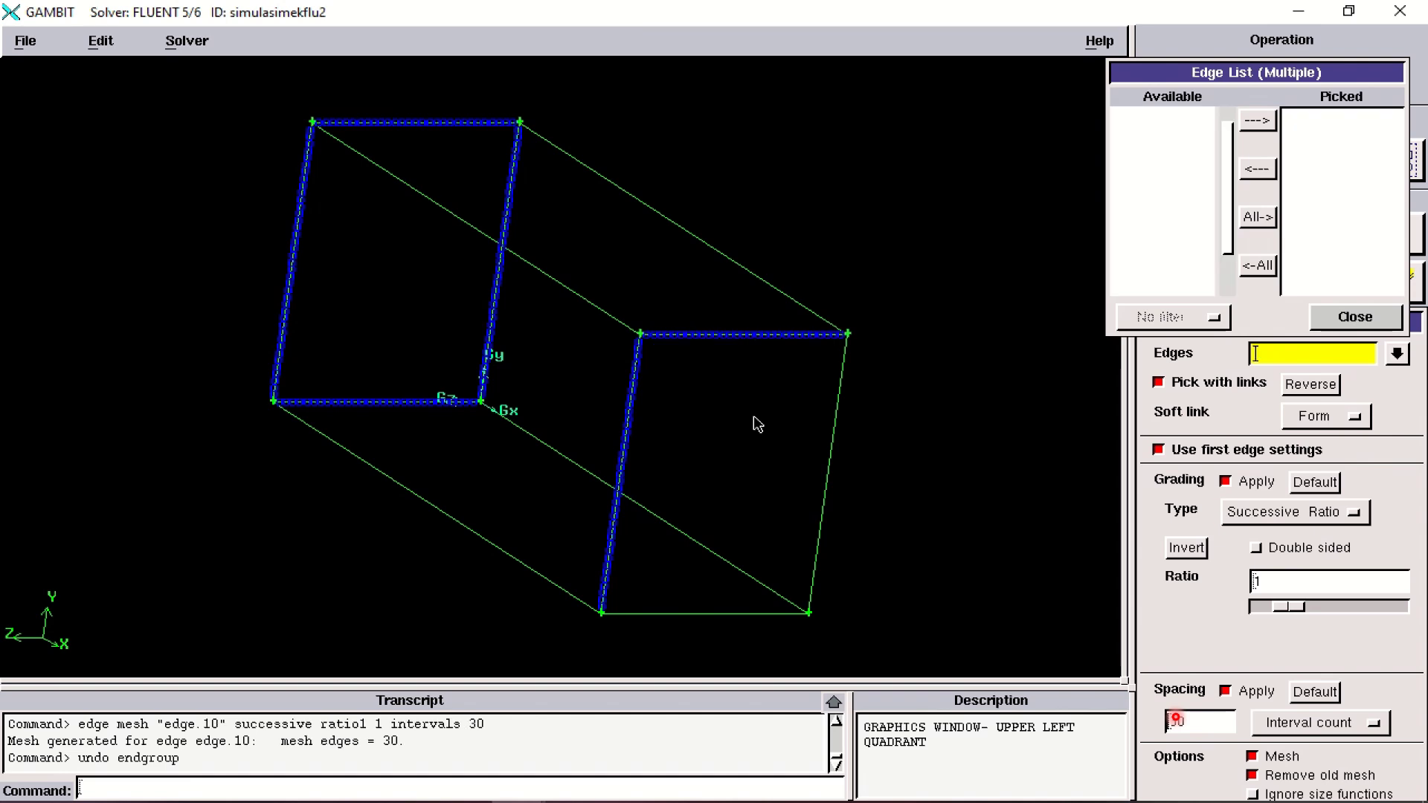
left_click(831, 471, "shift")
middle_click(824, 578, "shift")
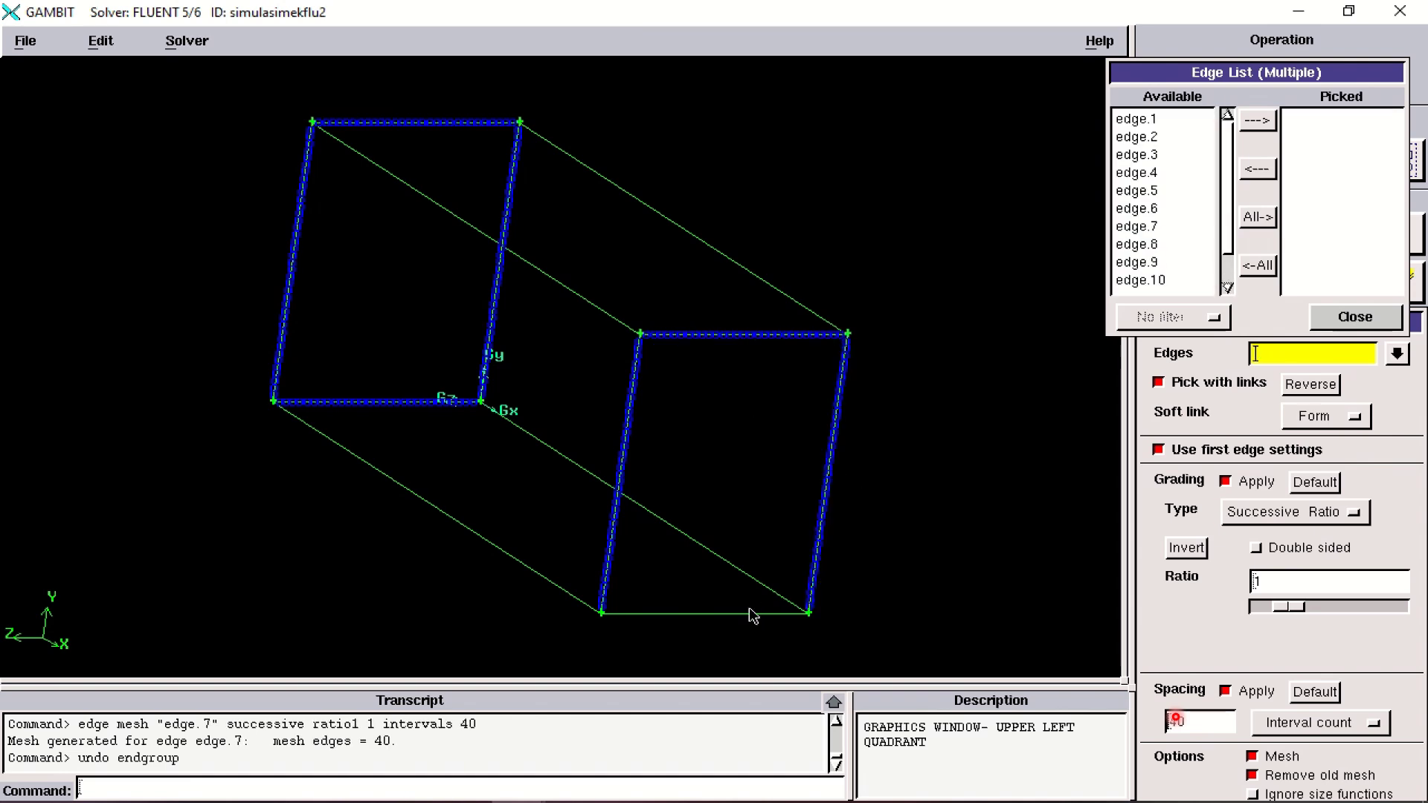
left_click(730, 614, "shift")
middle_click(908, 627, "shift")
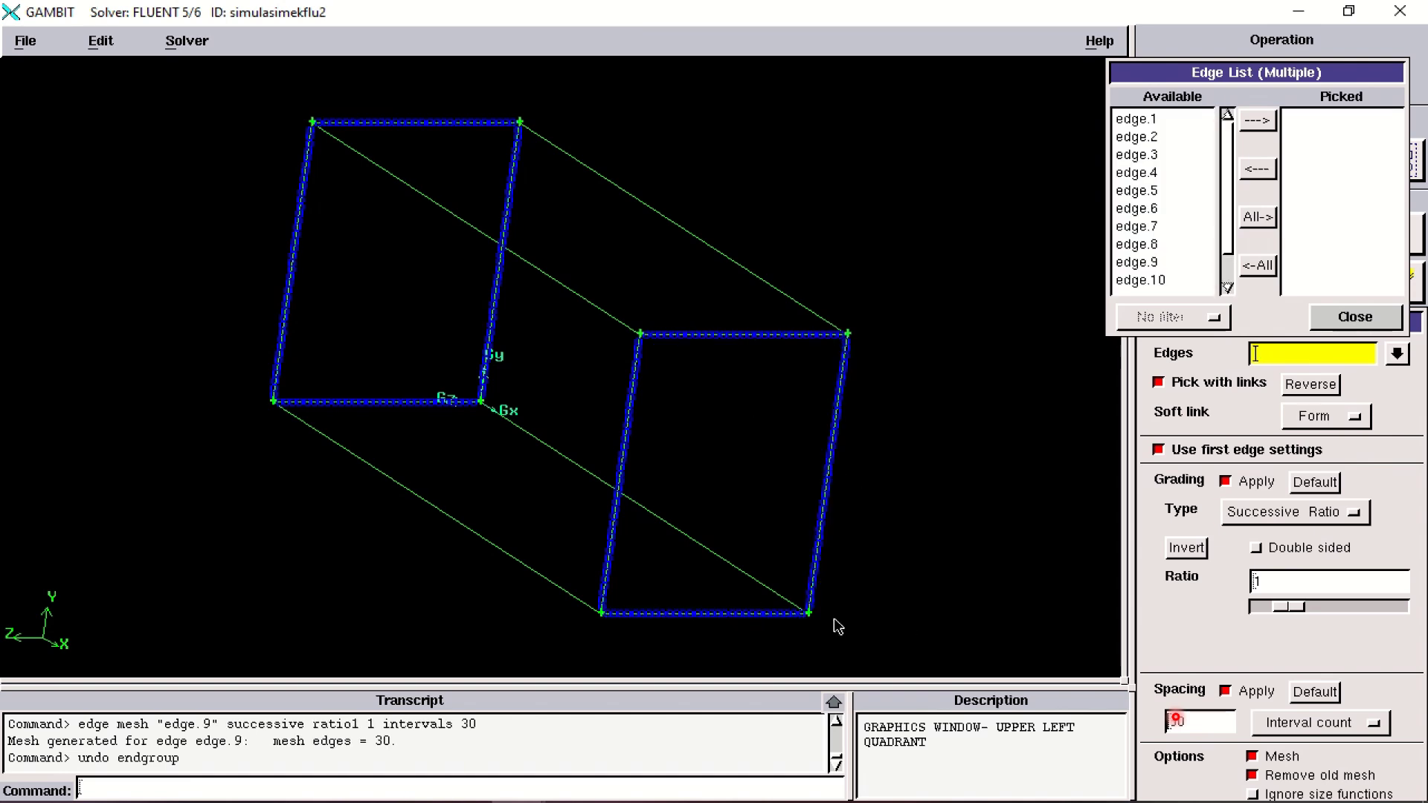
Mesh each of the four long x-direction edges with an interval count of 100 and ratio 1.
left_click(496, 562, "shift")
middle_click(423, 584, "shift")
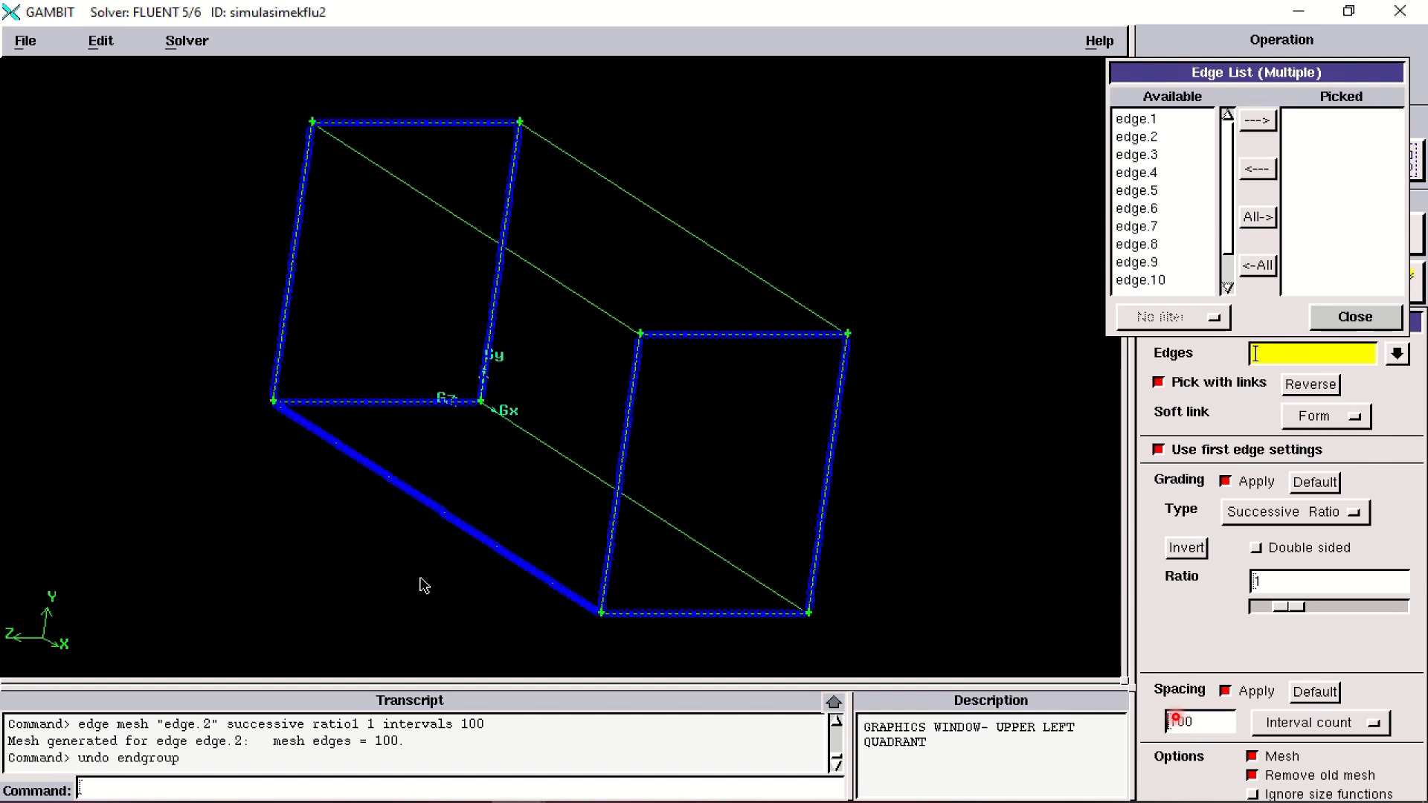
left_click(574, 472, "shift")
middle_click(549, 509, "shift")
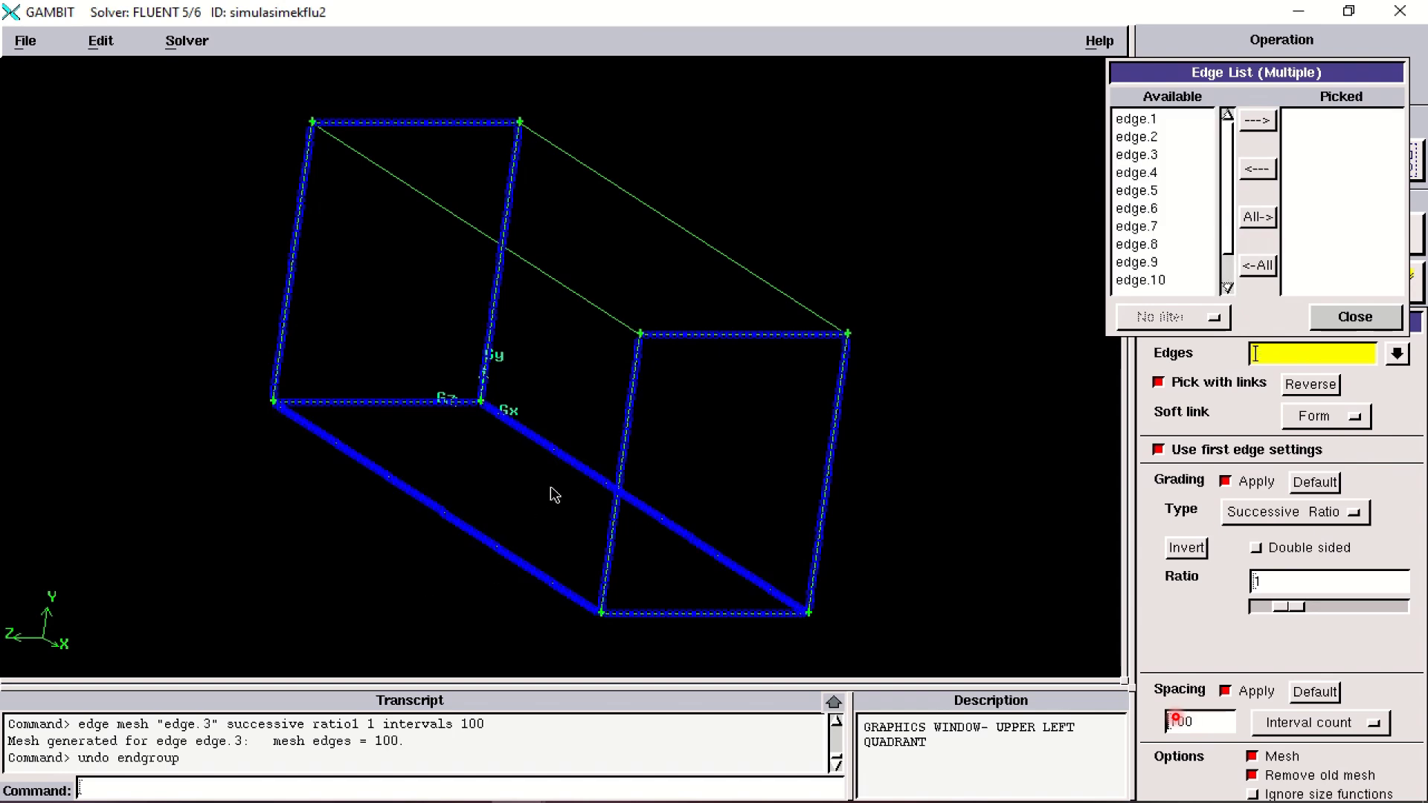
left_click(590, 304, "shift")
middle_click(577, 376, "shift")
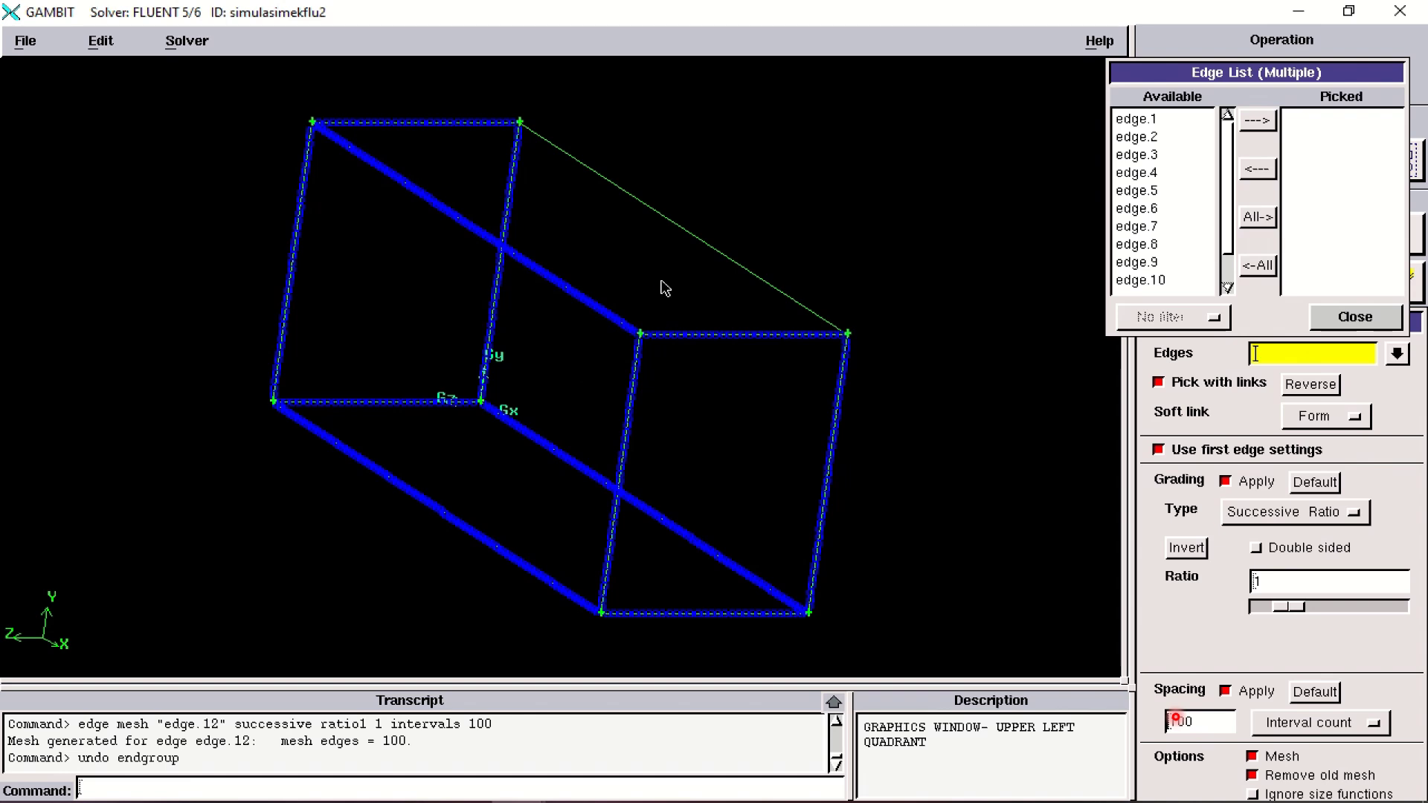
left_click(706, 261, "shift")
middle_click(698, 288, "shift")
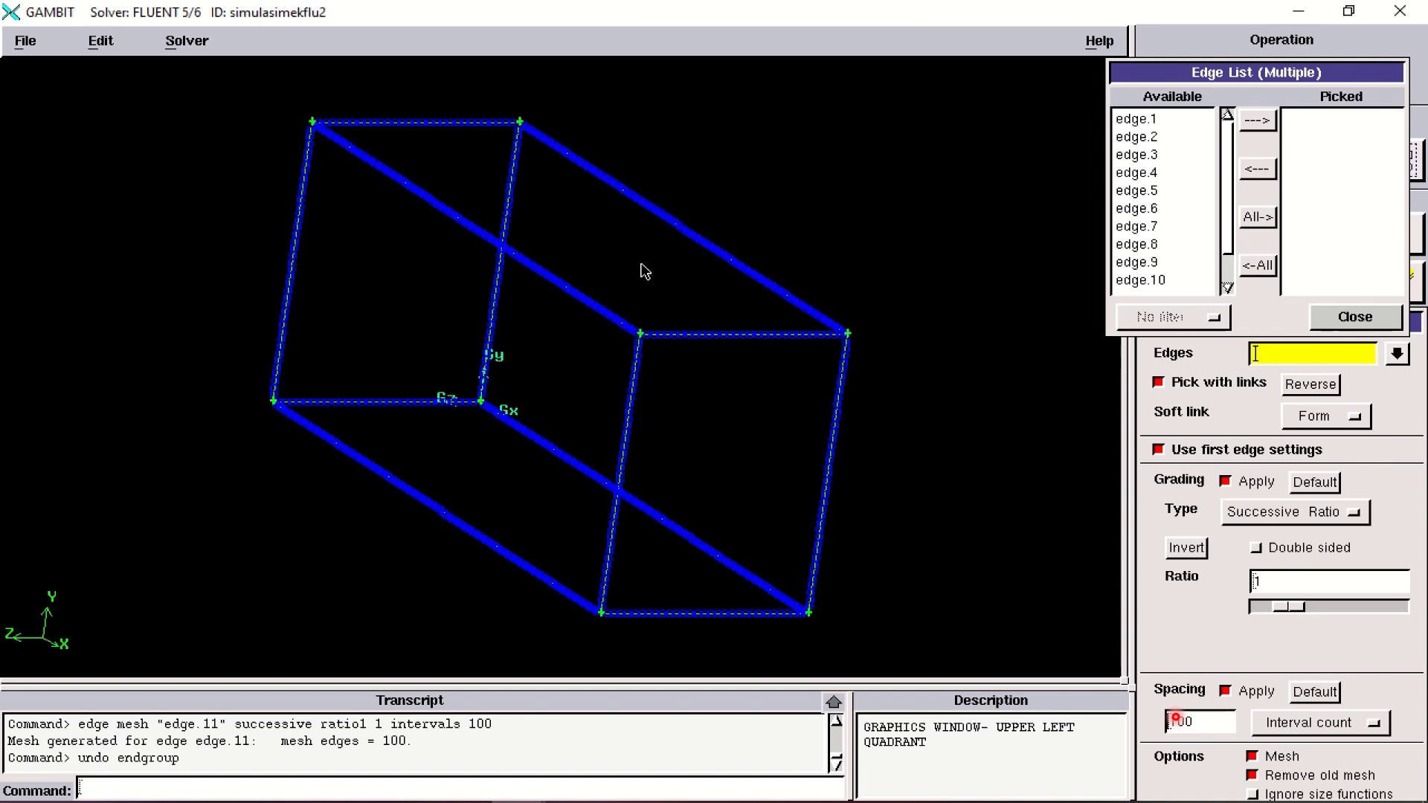
left_click(1353, 318)
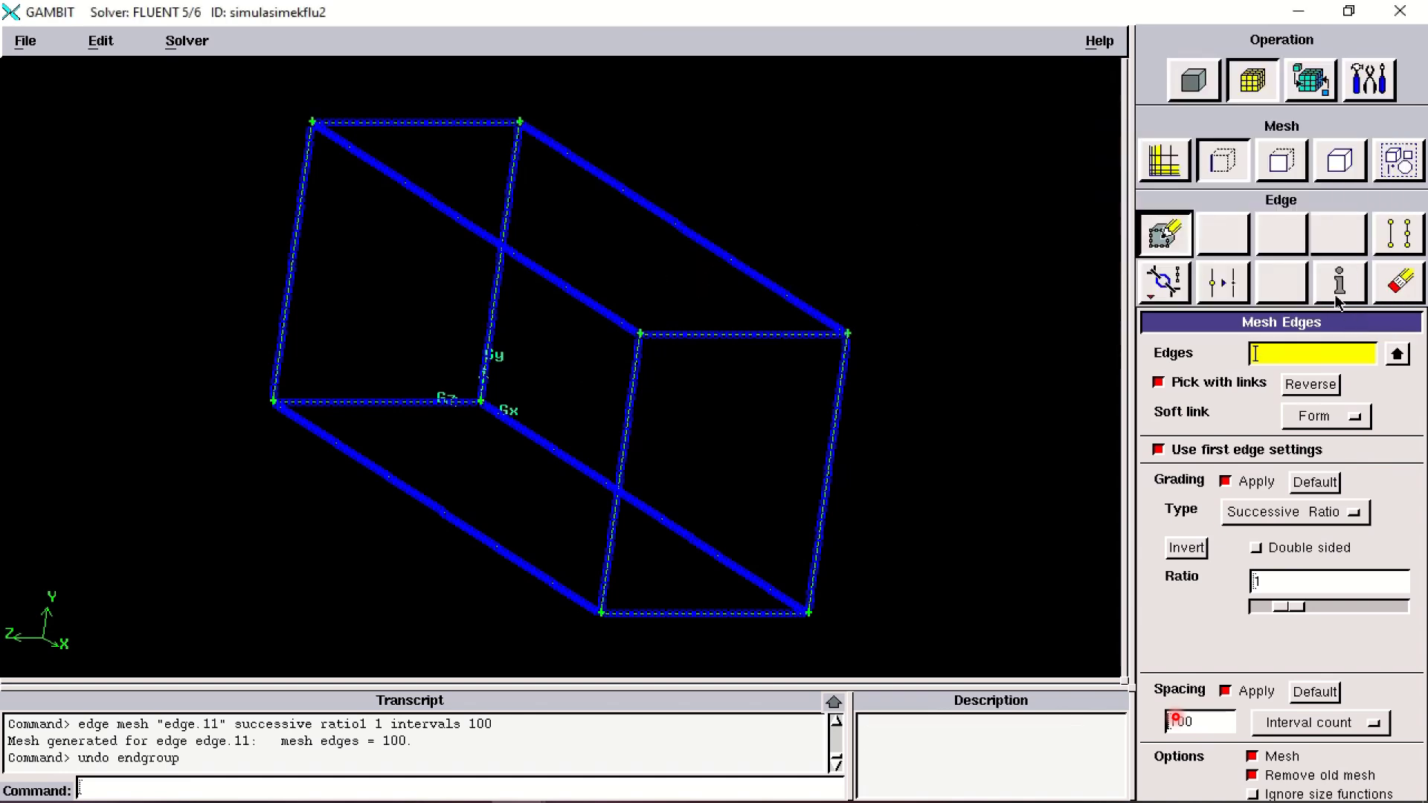
Mesh the x = 0 and x = 100 end faces with Quad elements, Map type and an interval size of 1.
left_click(1282, 168)
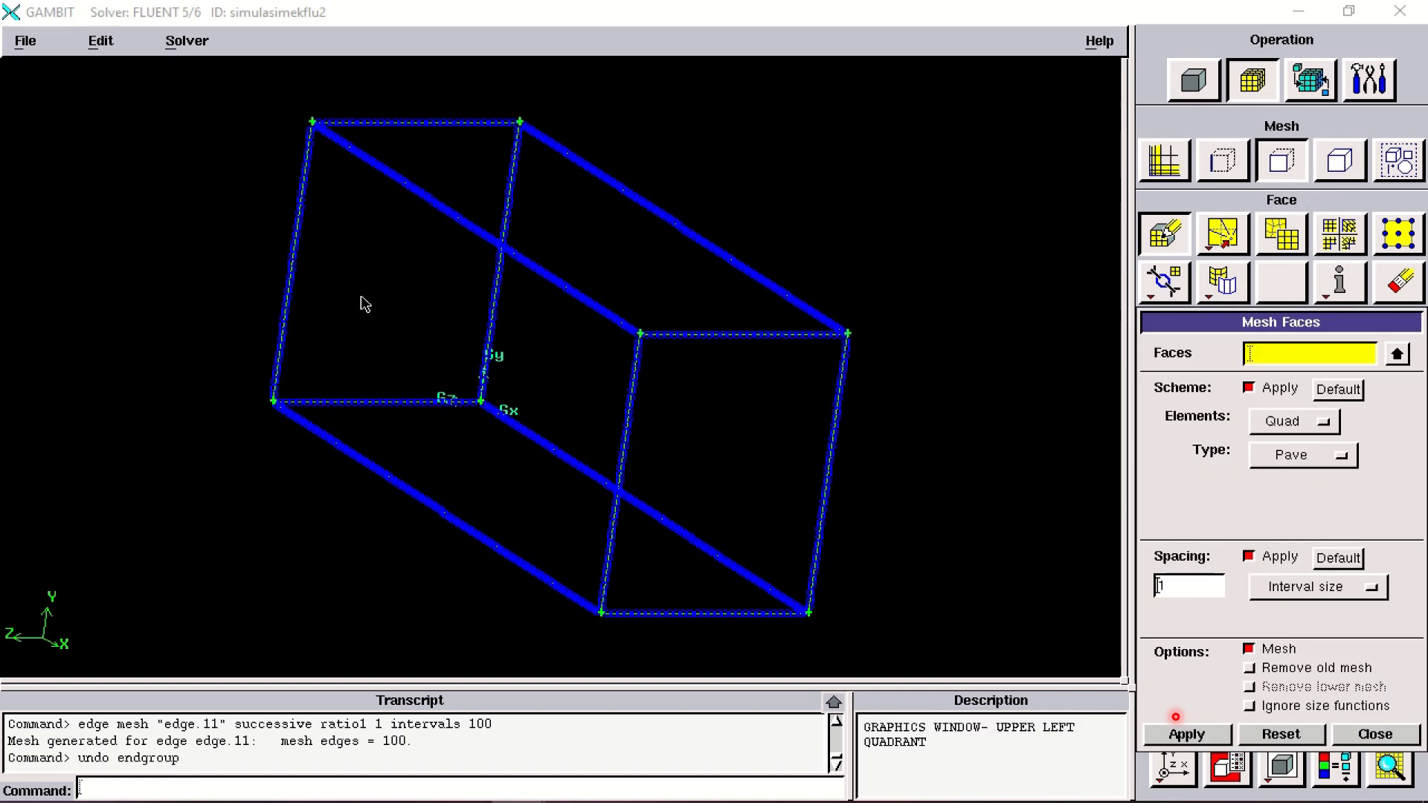
left_click(296, 305, "shift")
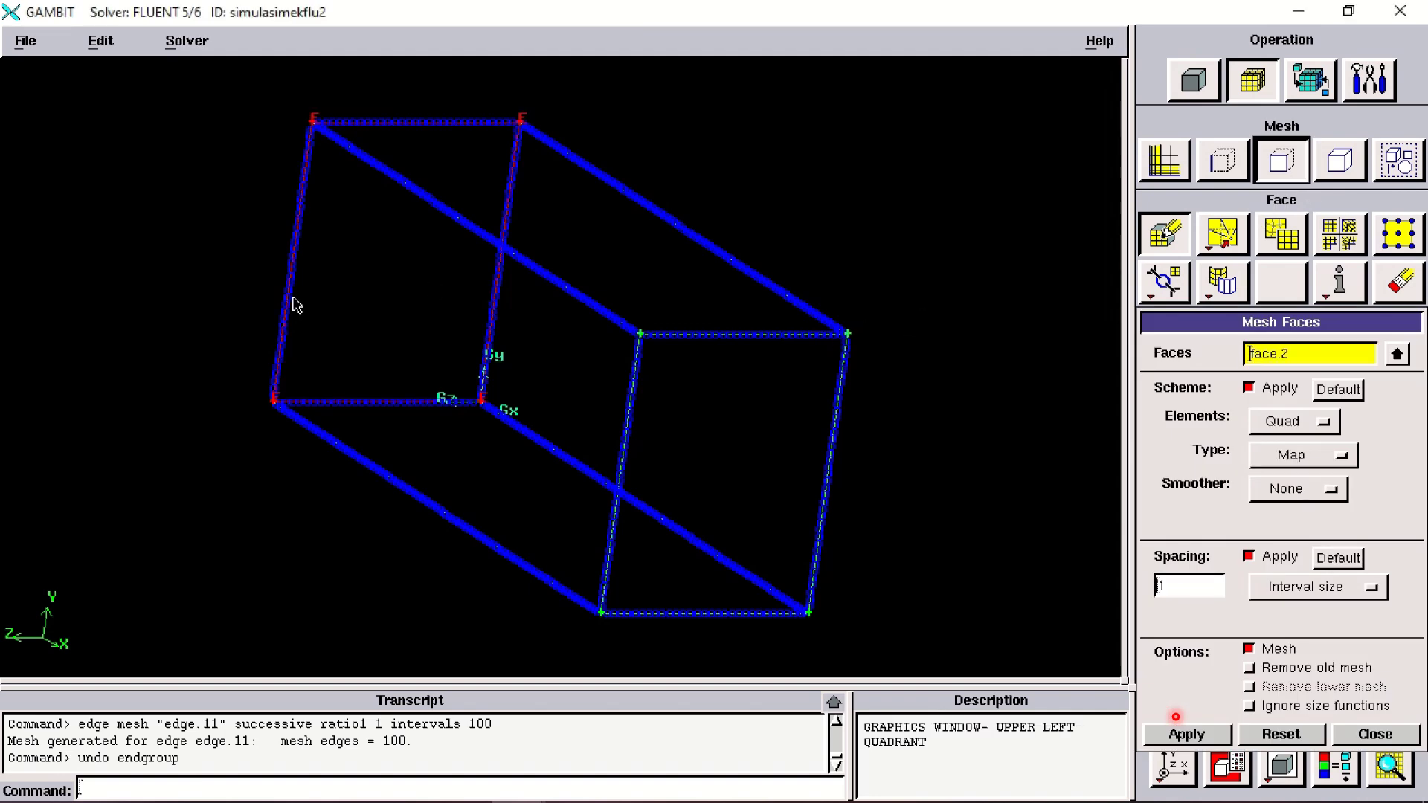
middle_click(959, 287, "shift")
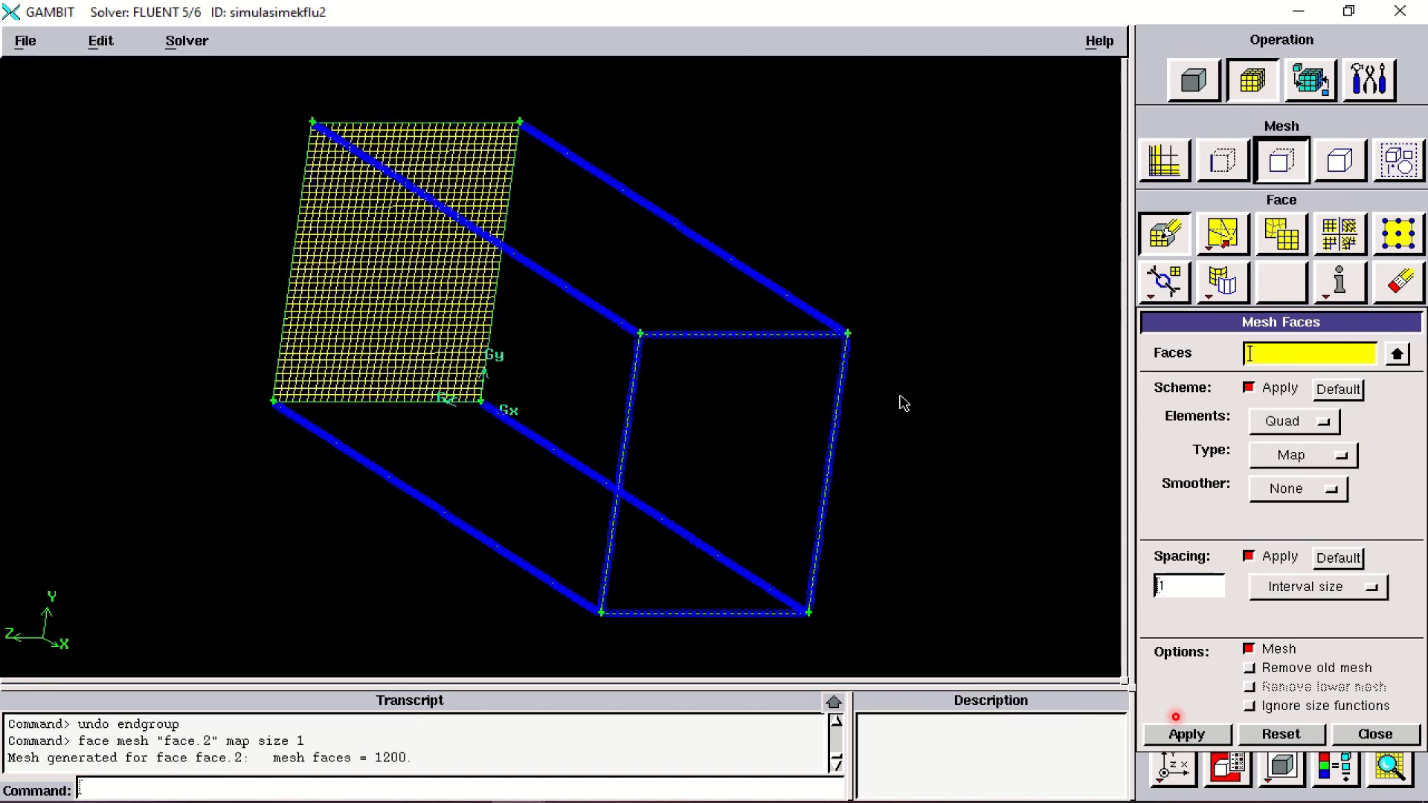
left_click(830, 485, "shift")
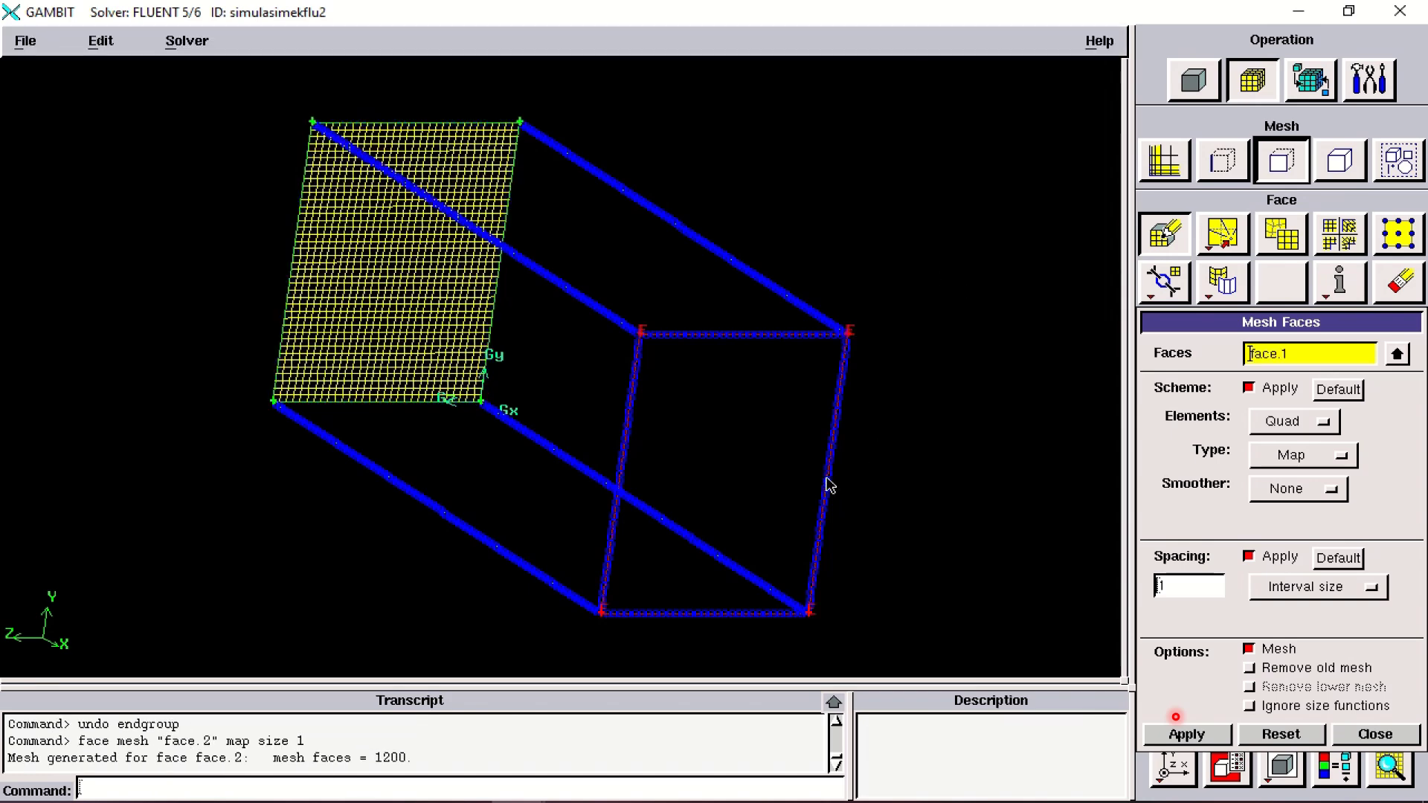
middle_click(891, 474, "shift")
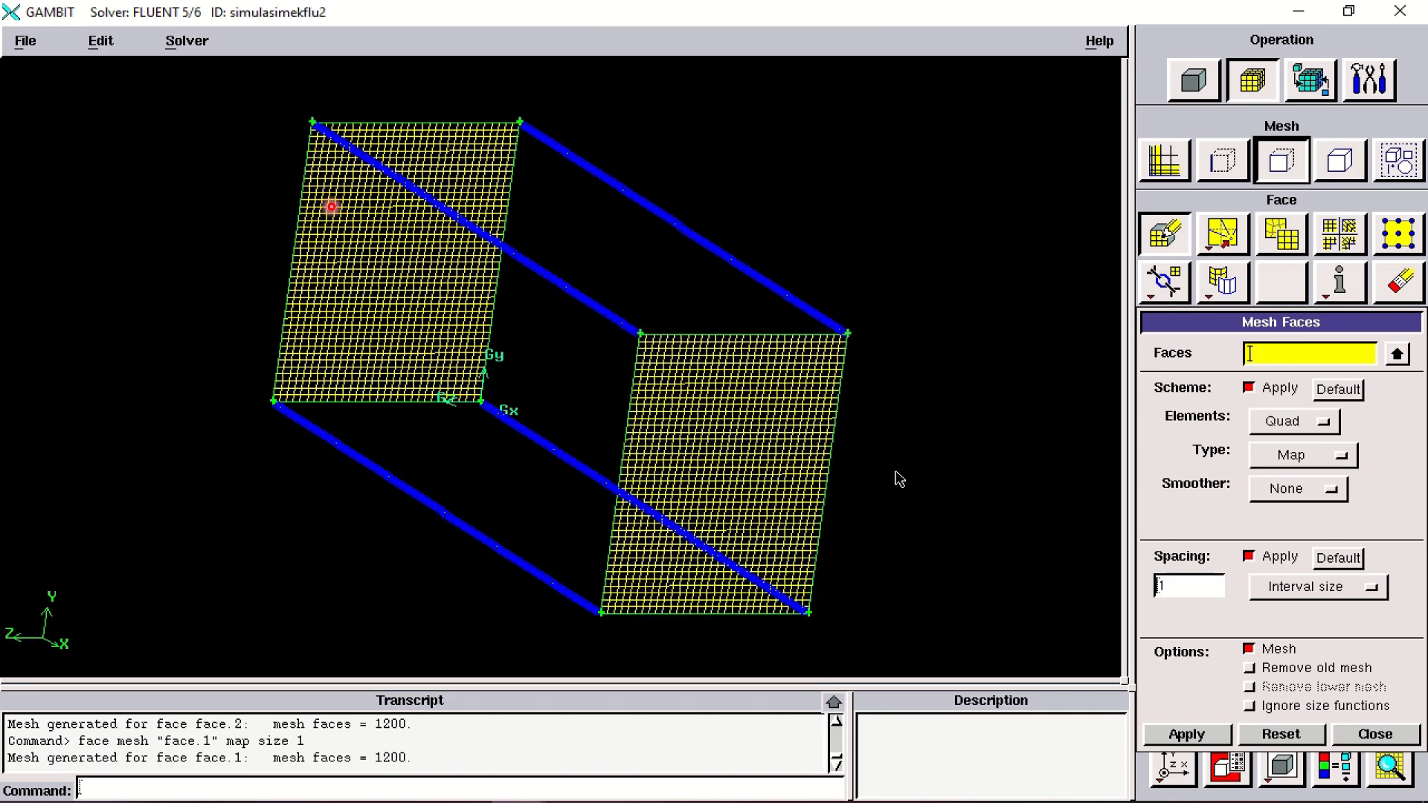
Mesh the bottom face (face.3) and top face (face.4) with Quad Map elements at interval size 1.
left_click(540, 582, "shift")
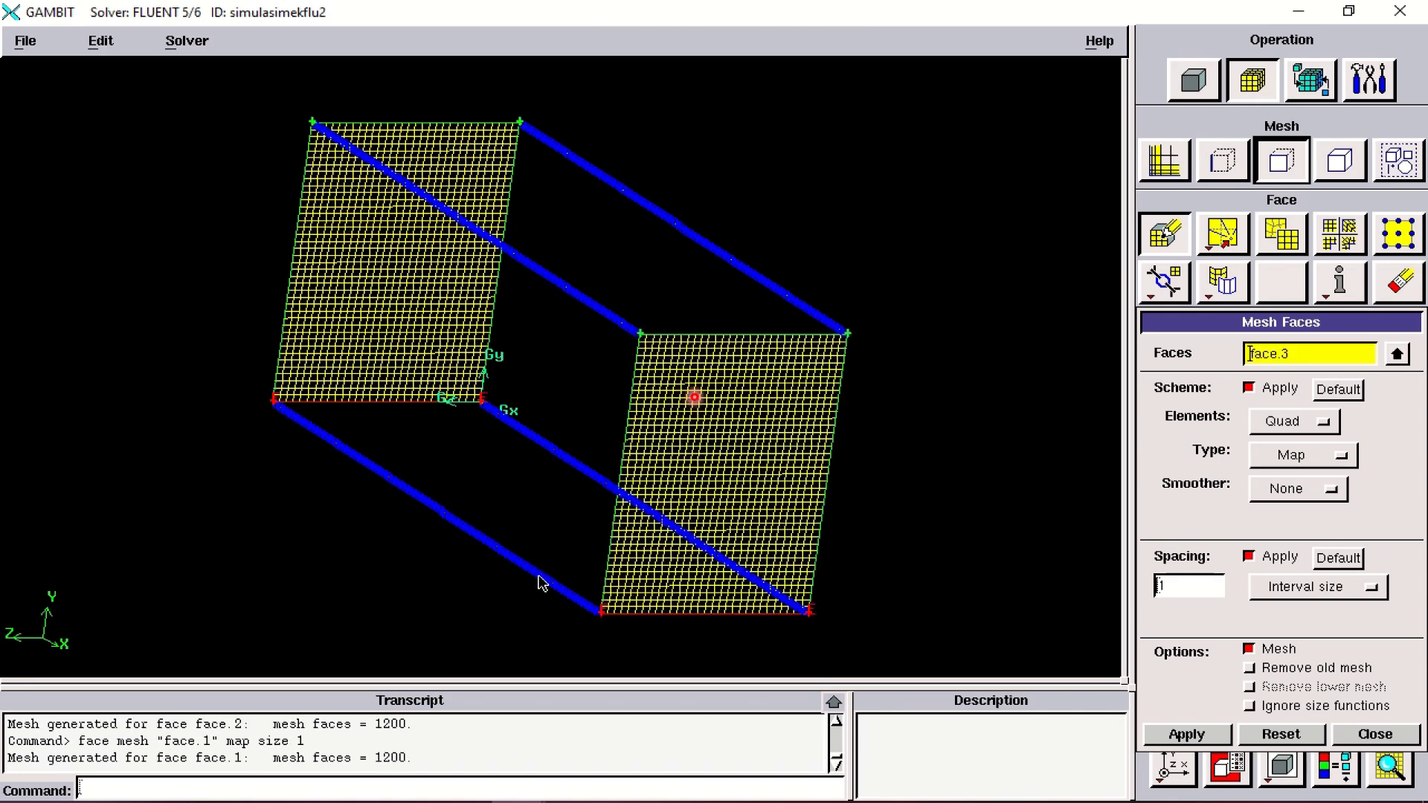
middle_click(449, 606, "shift")
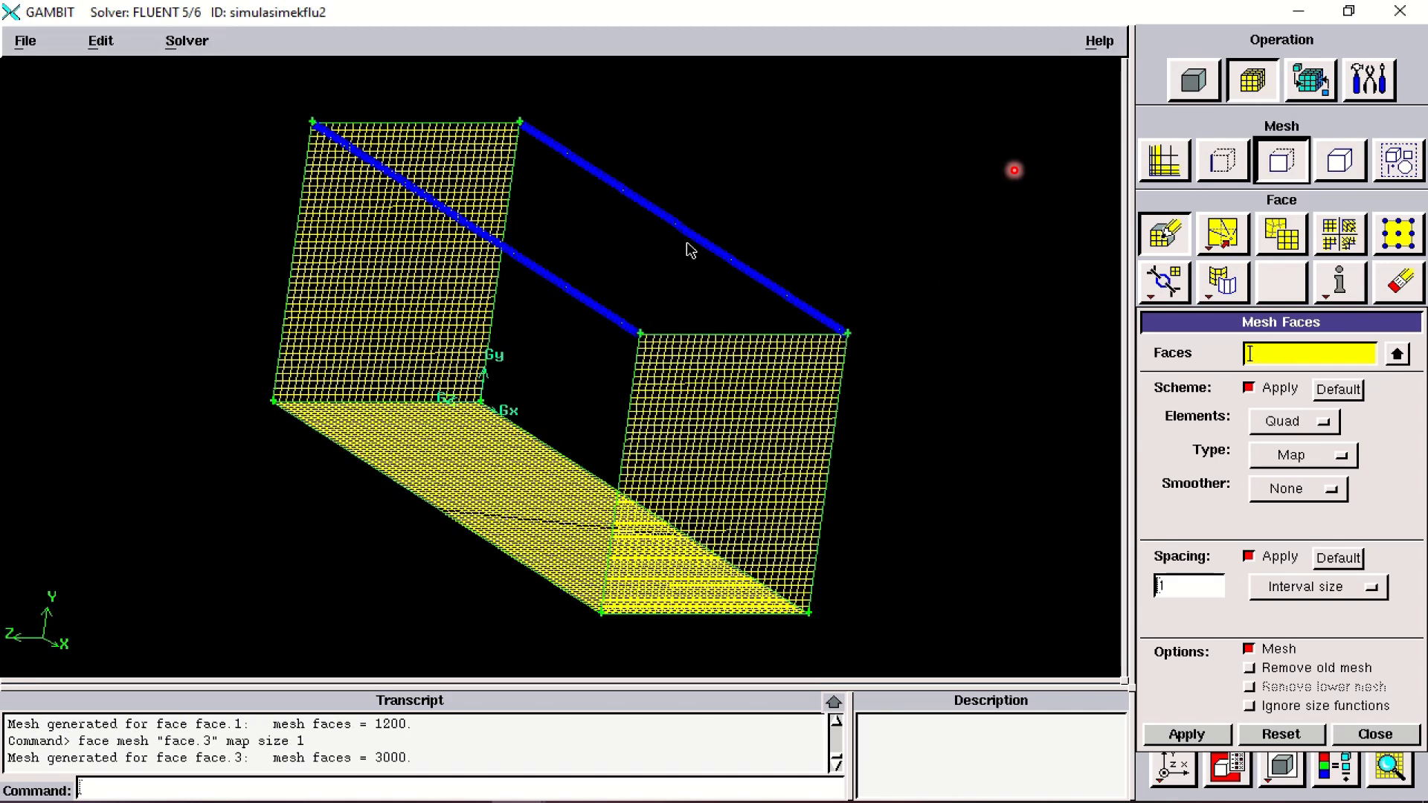
left_click(610, 286, "shift")
middle_click(1008, 249, "shift")
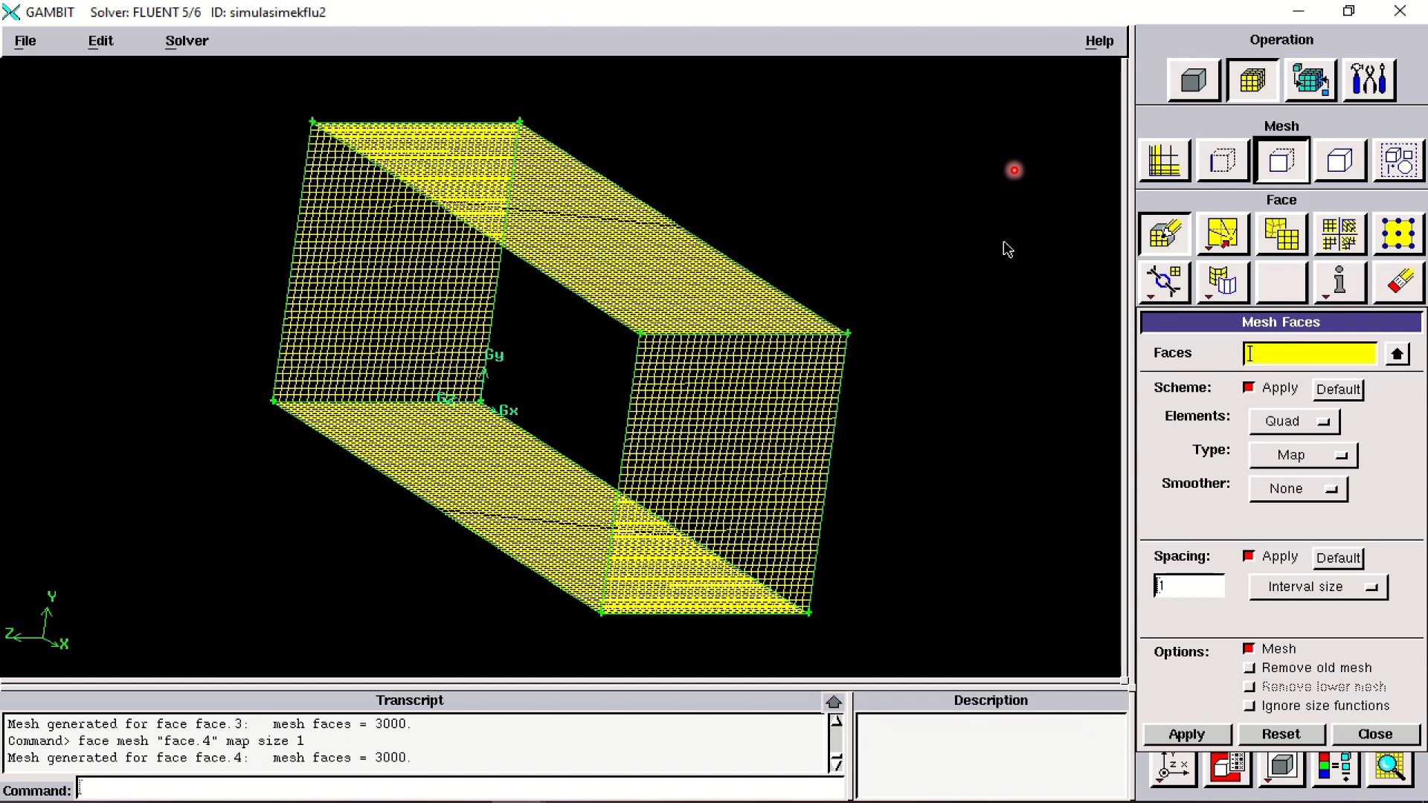
left_click(291, 304, "shift")
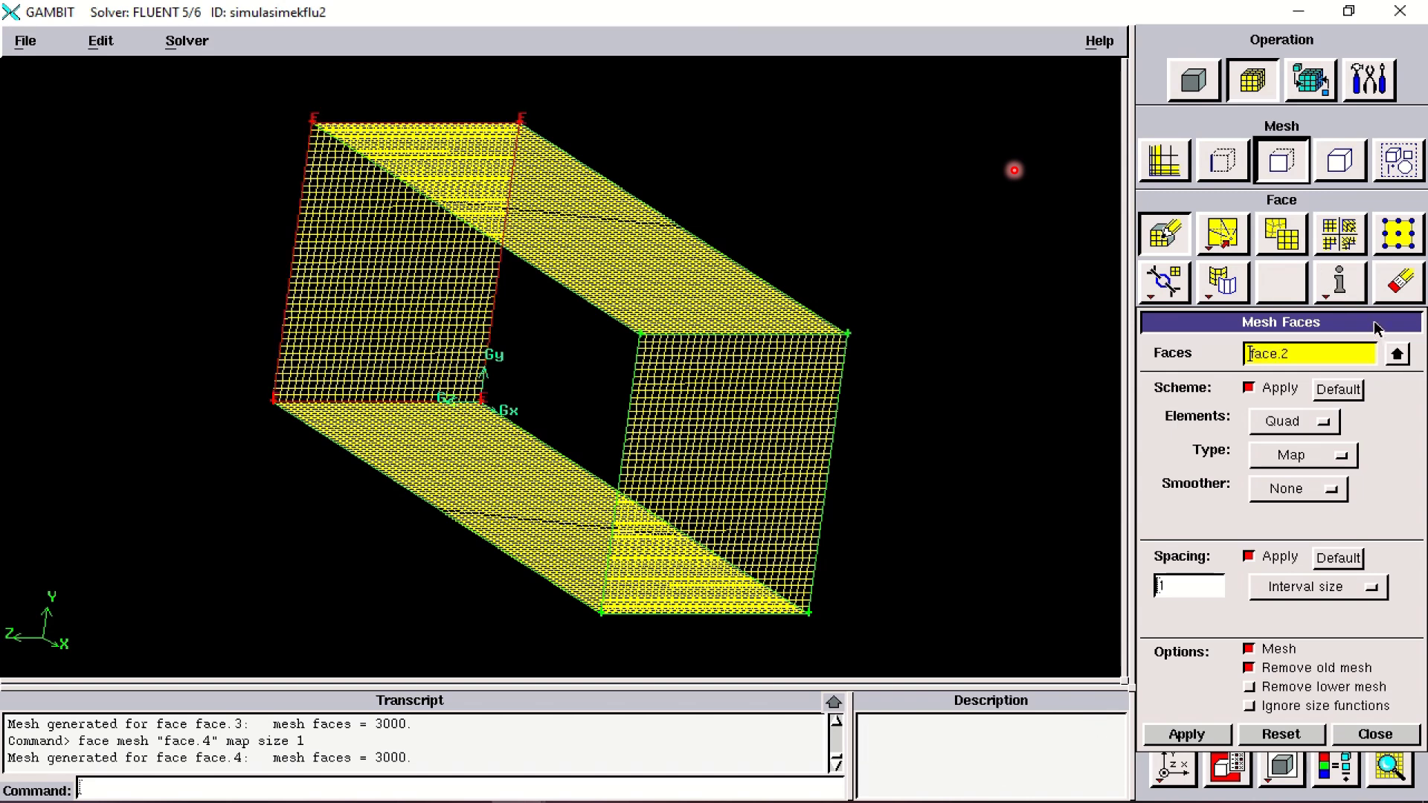
left_click(1395, 355)
left_click(1264, 174)
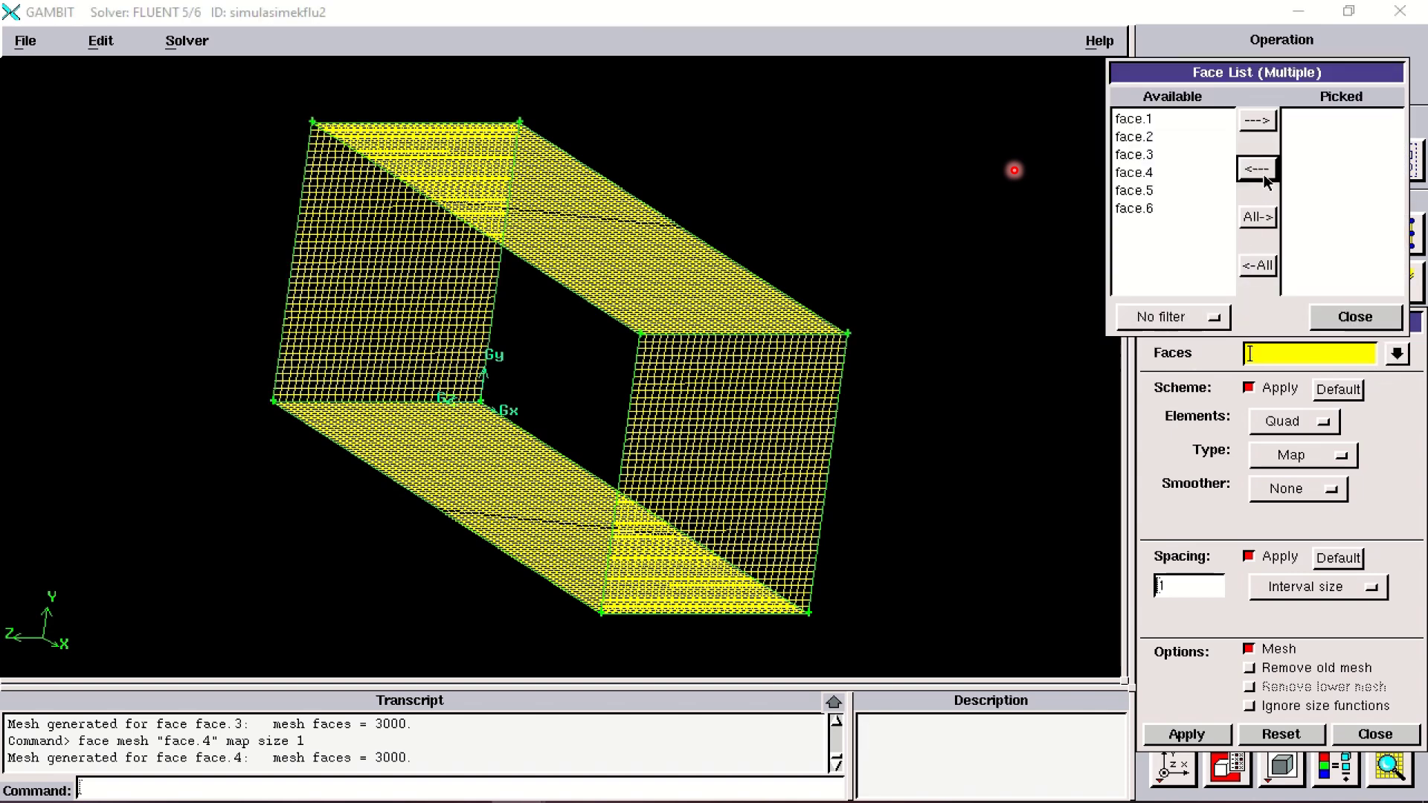
left_click(1157, 156)
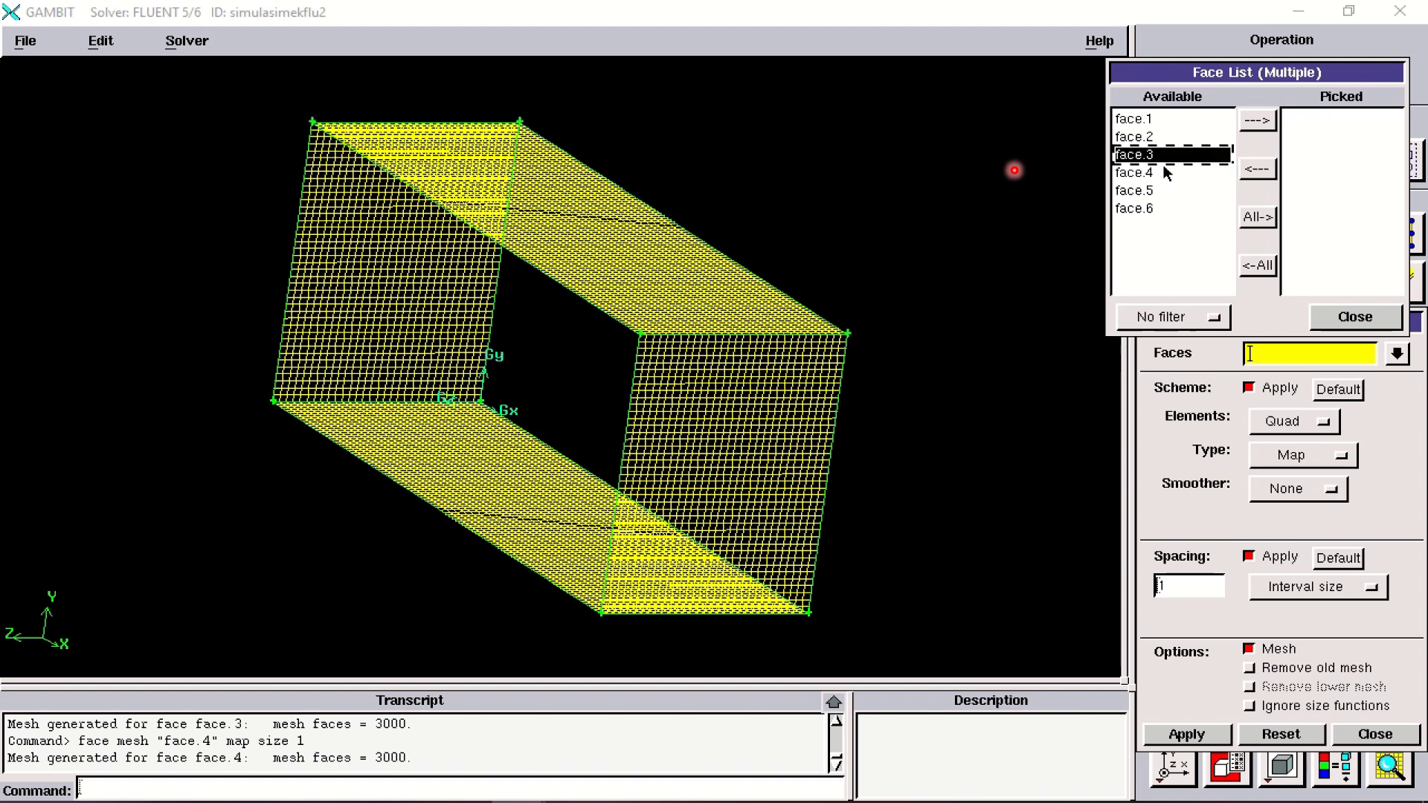
left_click(1256, 121)
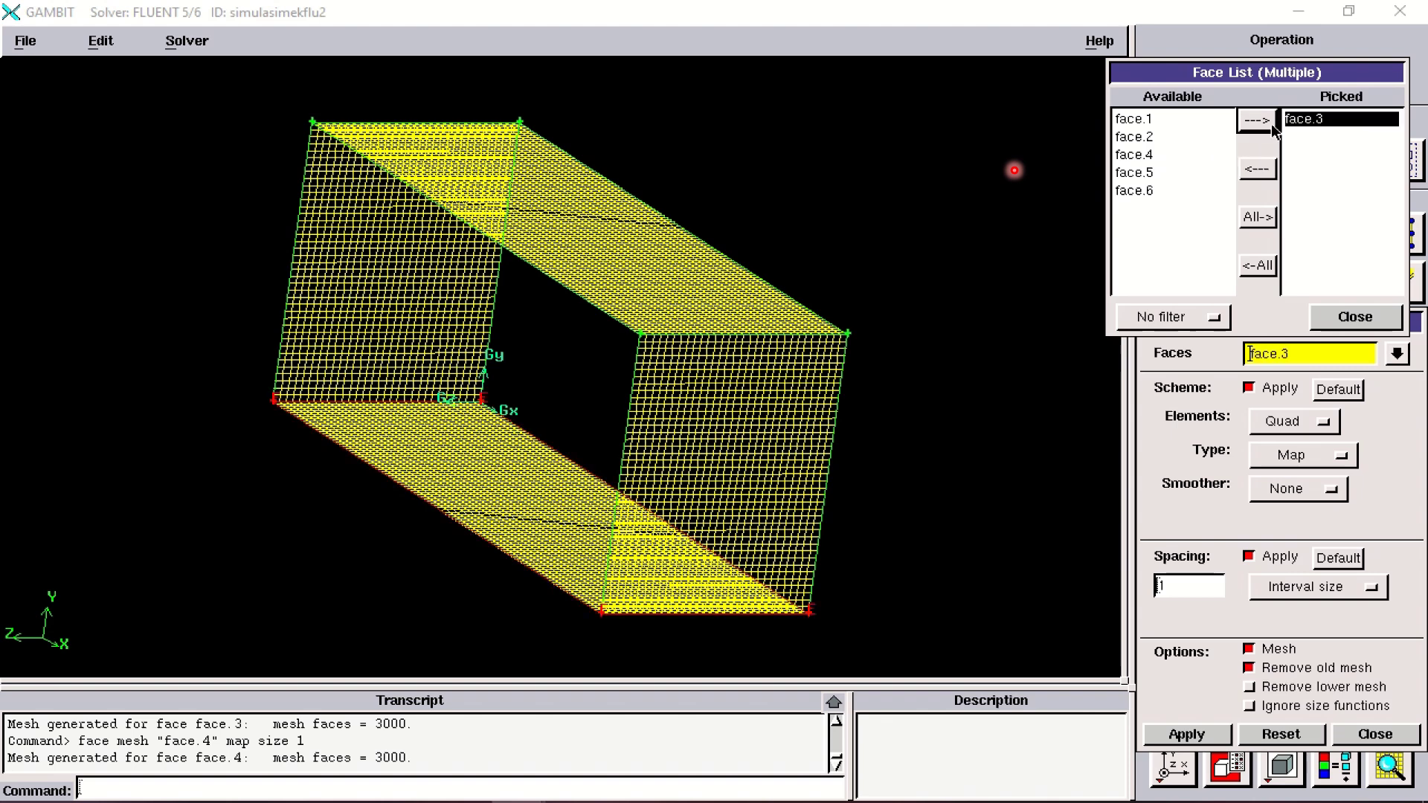
left_click(1270, 173)
Mesh the side face at z = 0 (face.5) with Quad Map elements at an interval count of 10.
left_click(1175, 190)
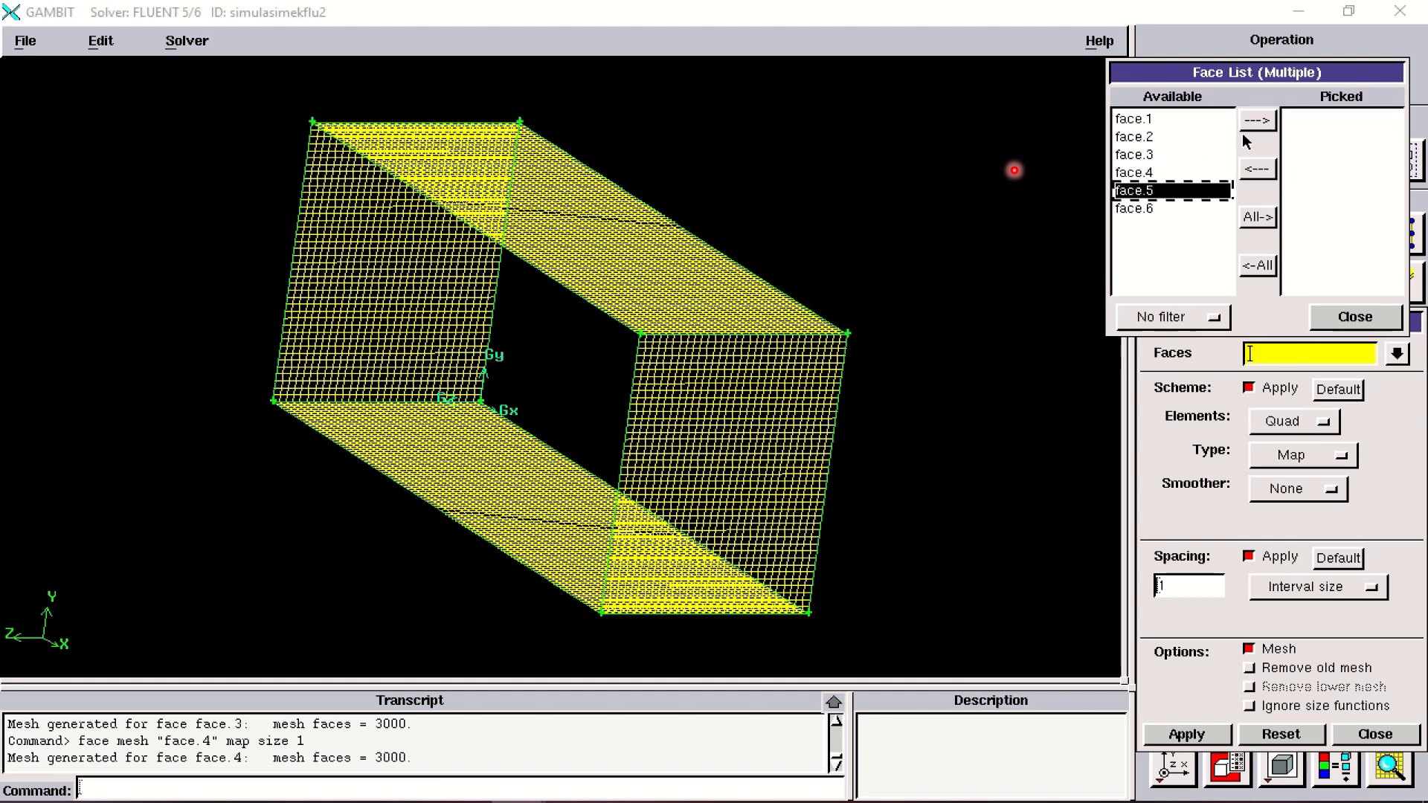
left_click(1254, 120)
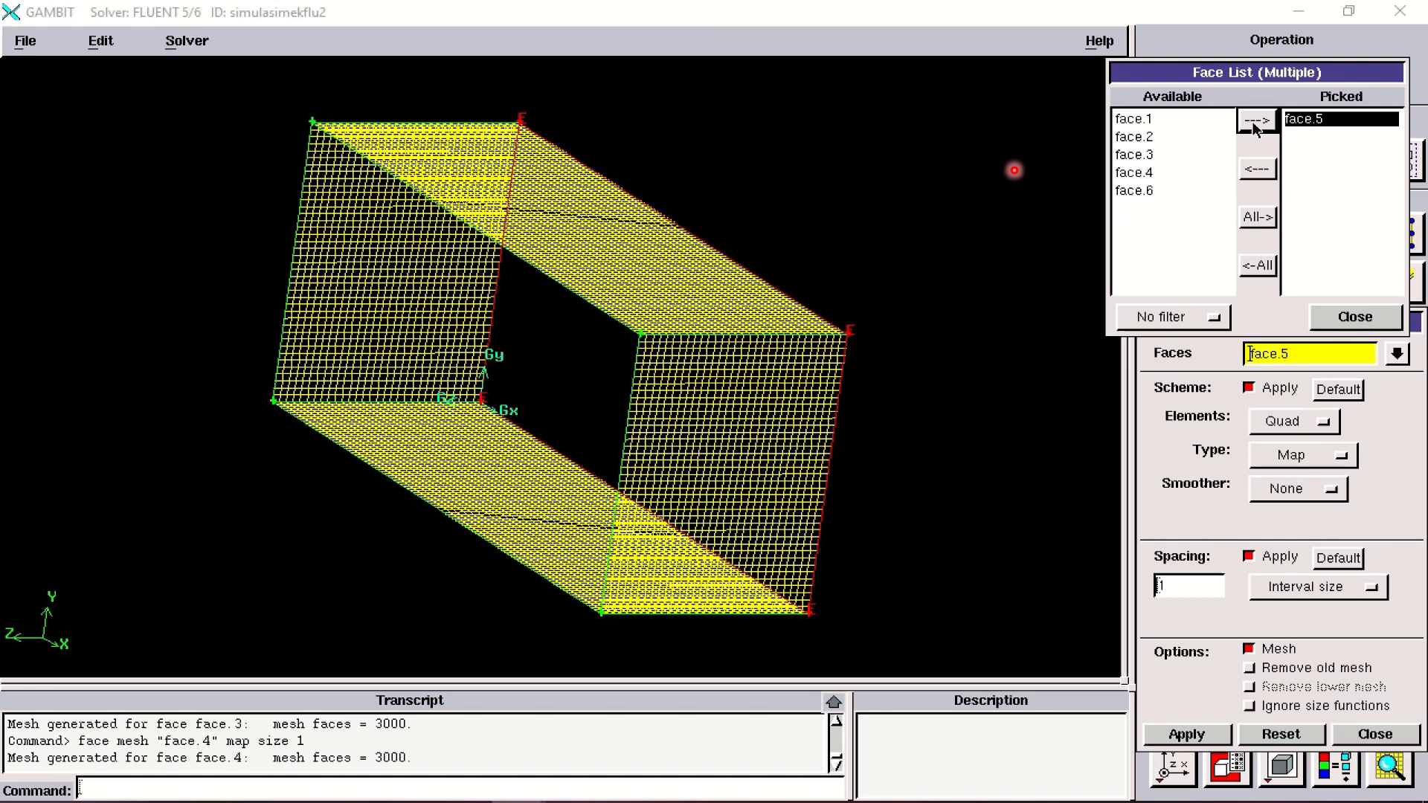
left_click(1353, 318)
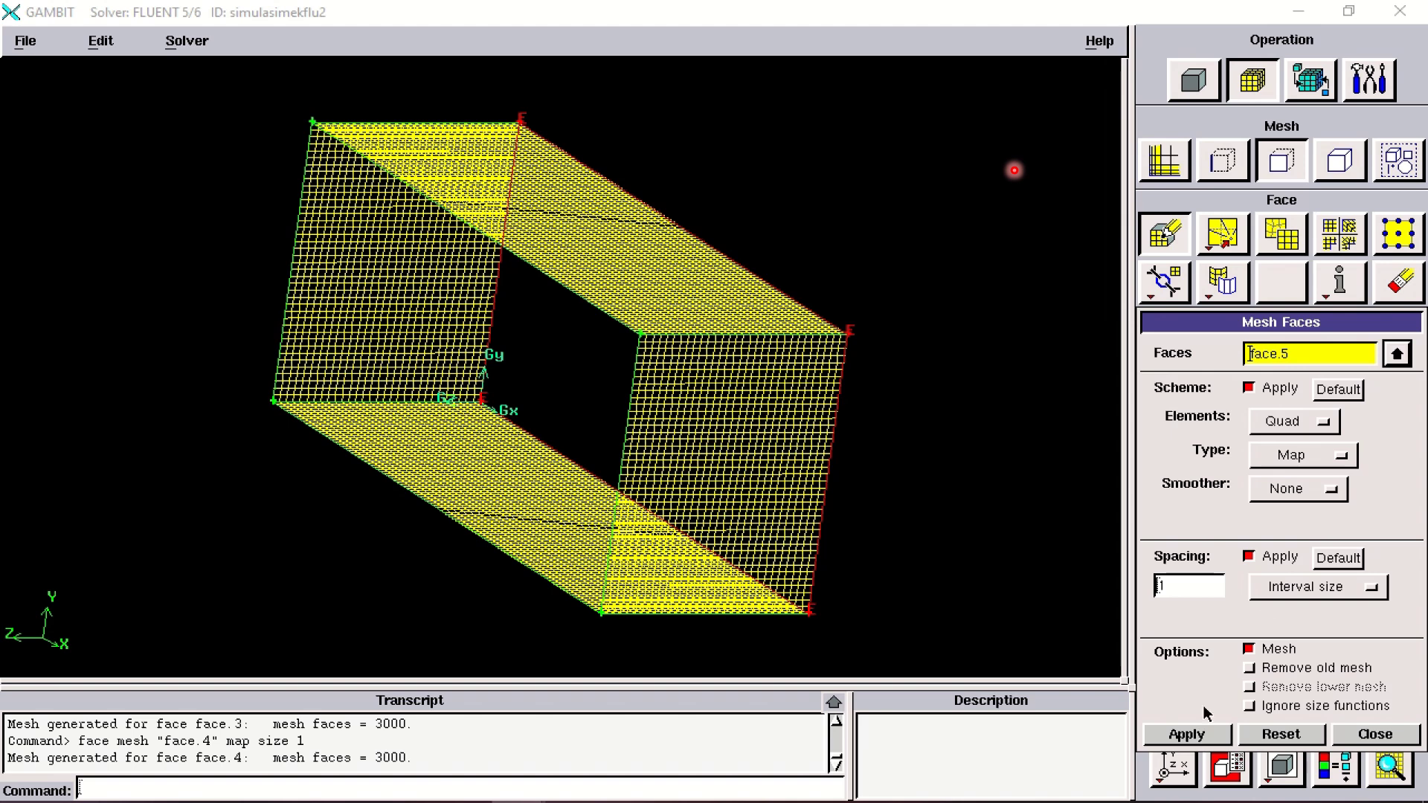
left_click(1290, 587)
left_click(1290, 571)
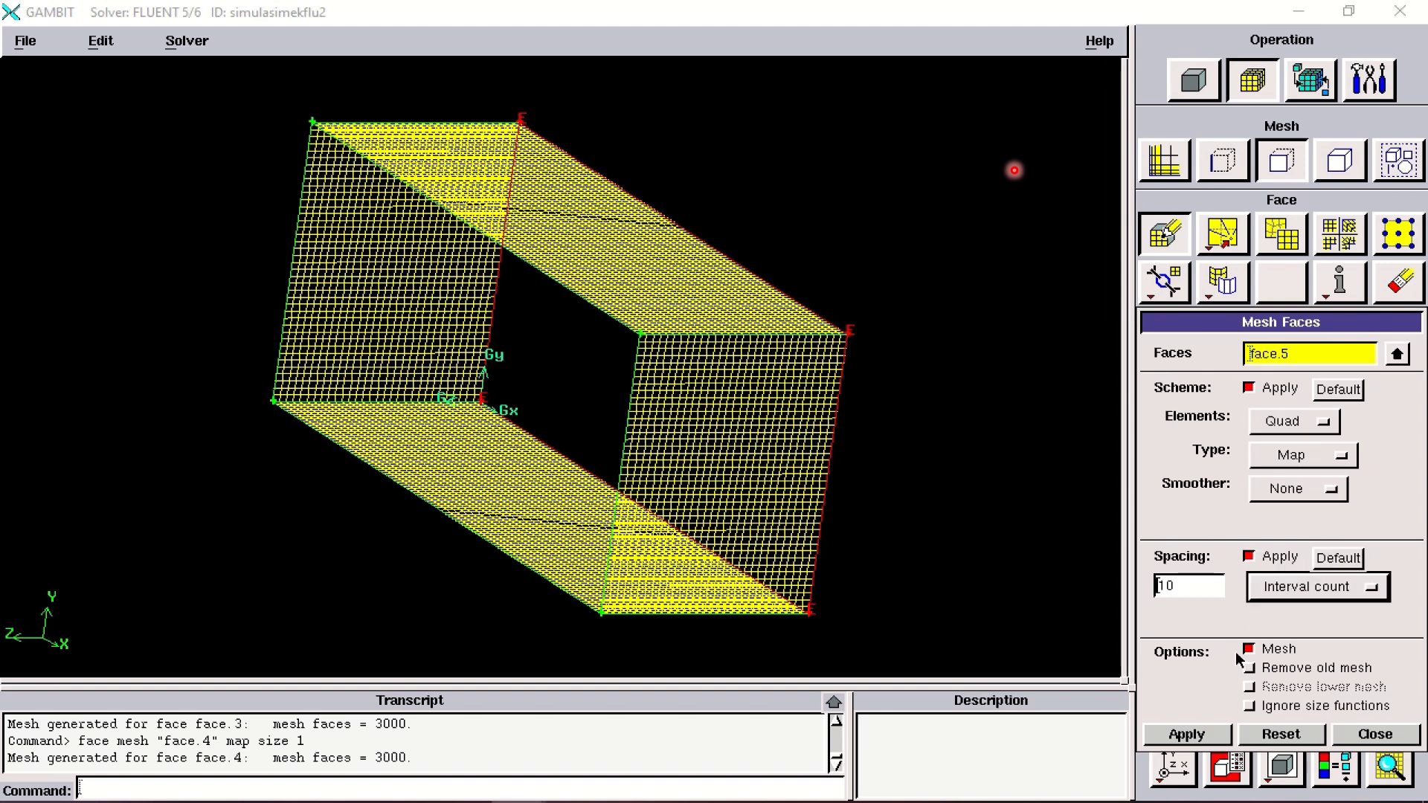
left_click(1188, 736)
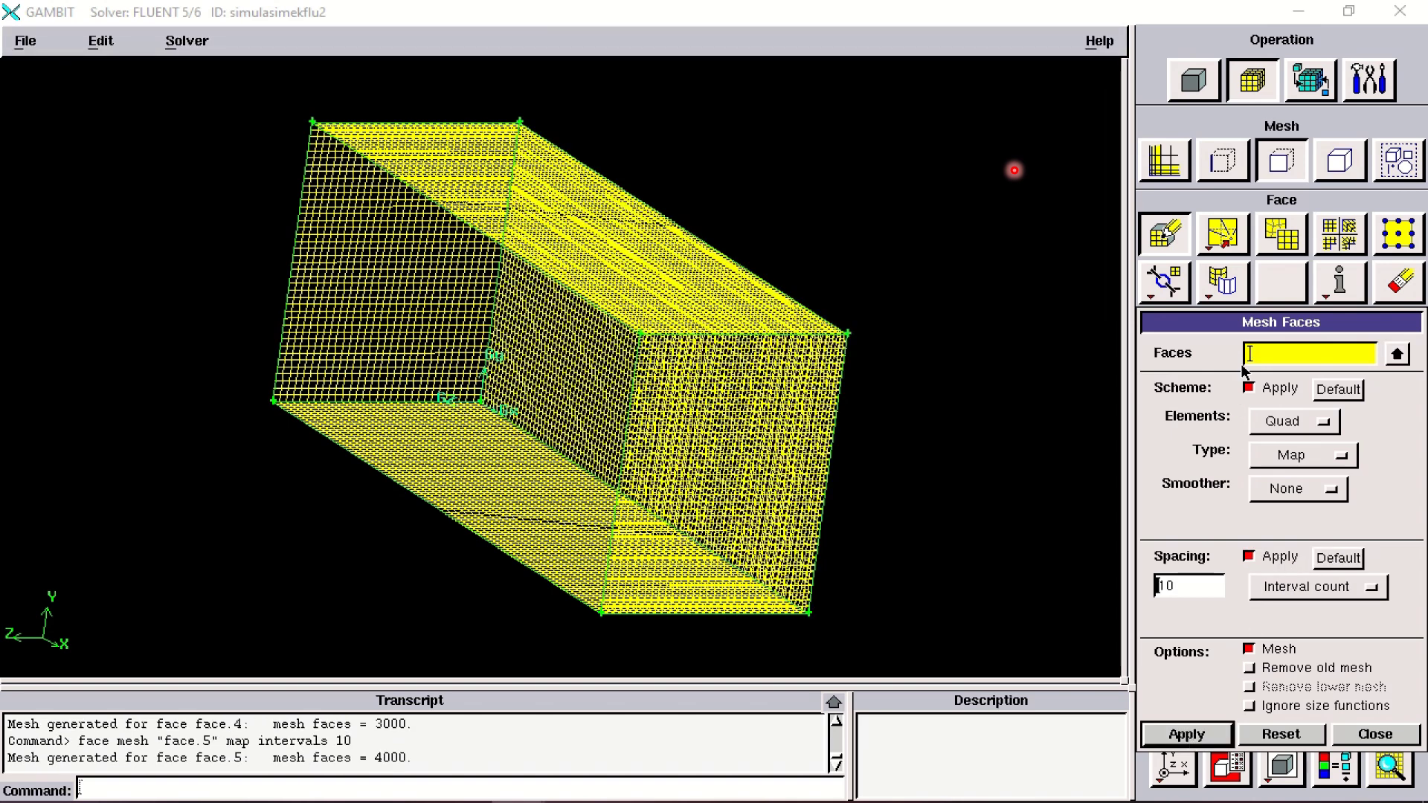
Highlight face.2, face.3, face.4 and face.5 one at a time to identify where each lies on the channel.
left_click(1398, 356)
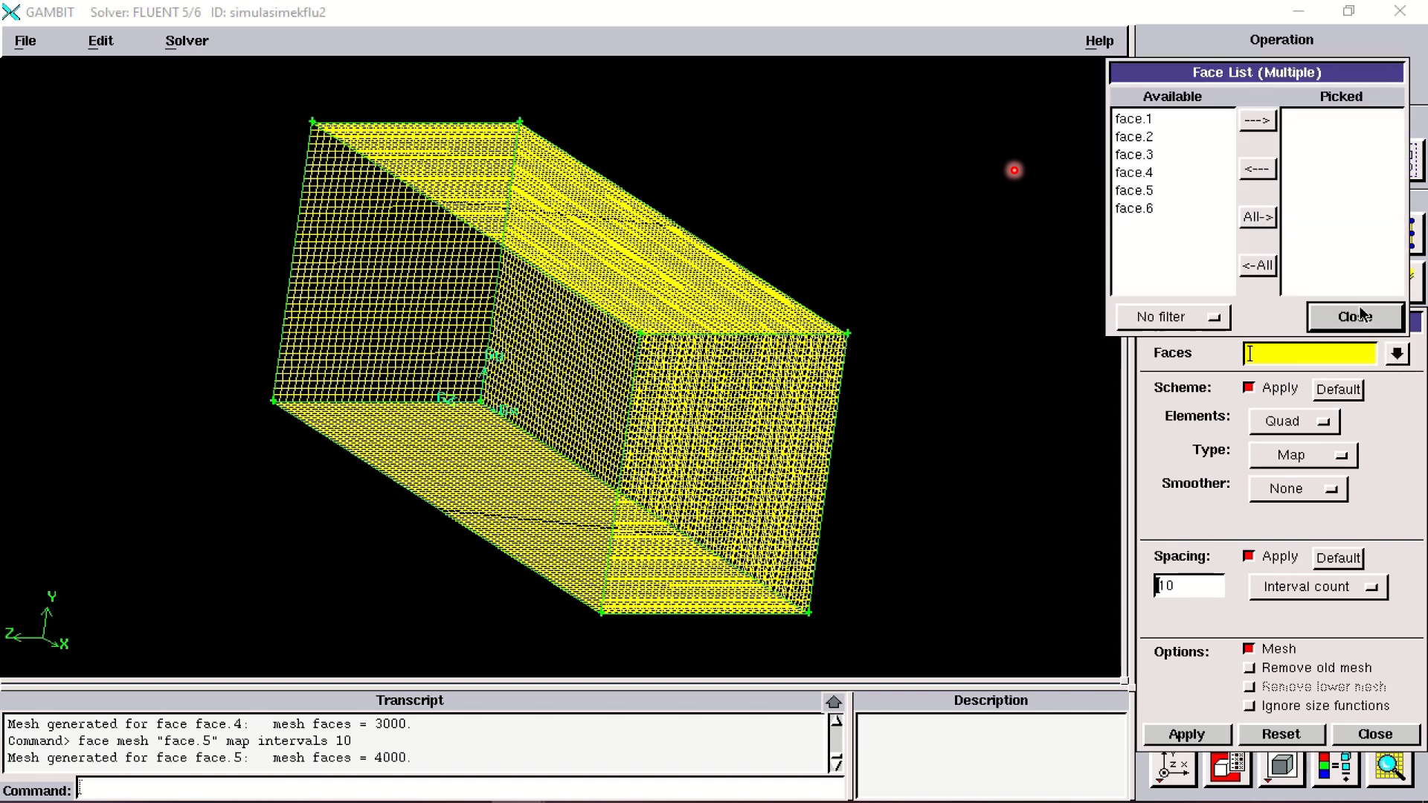
left_click(1195, 144)
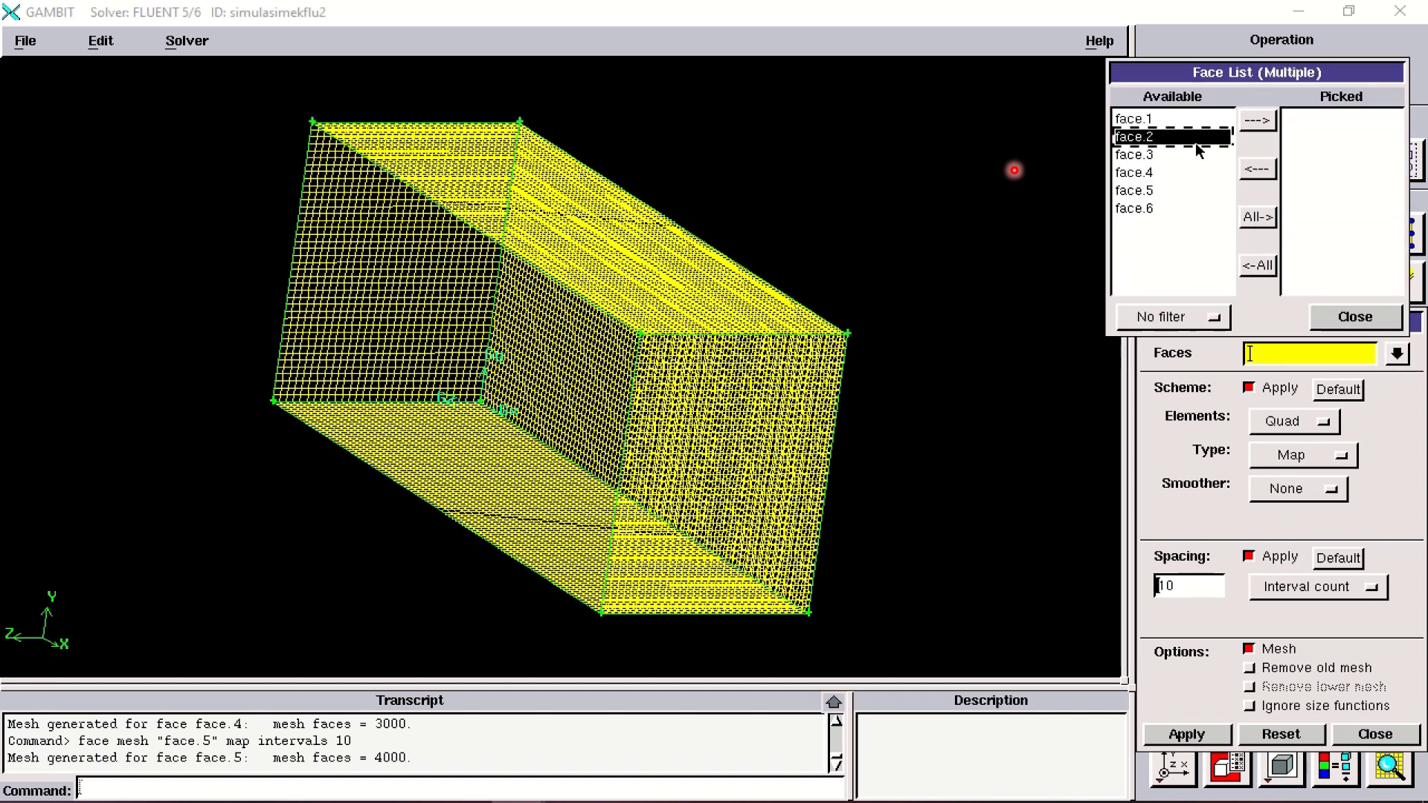
left_click(1255, 121)
left_click(1271, 177)
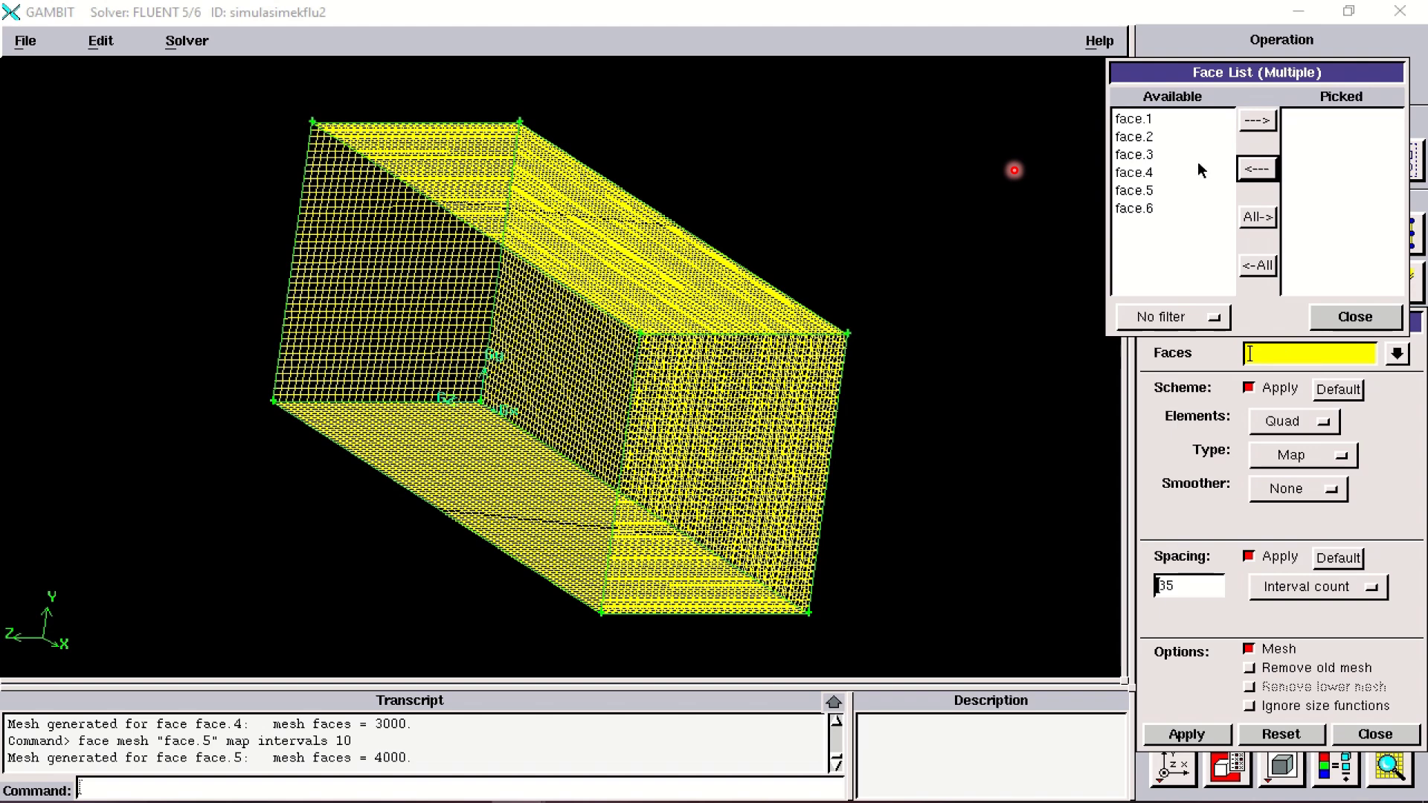
left_click(1197, 156)
left_click(1252, 128)
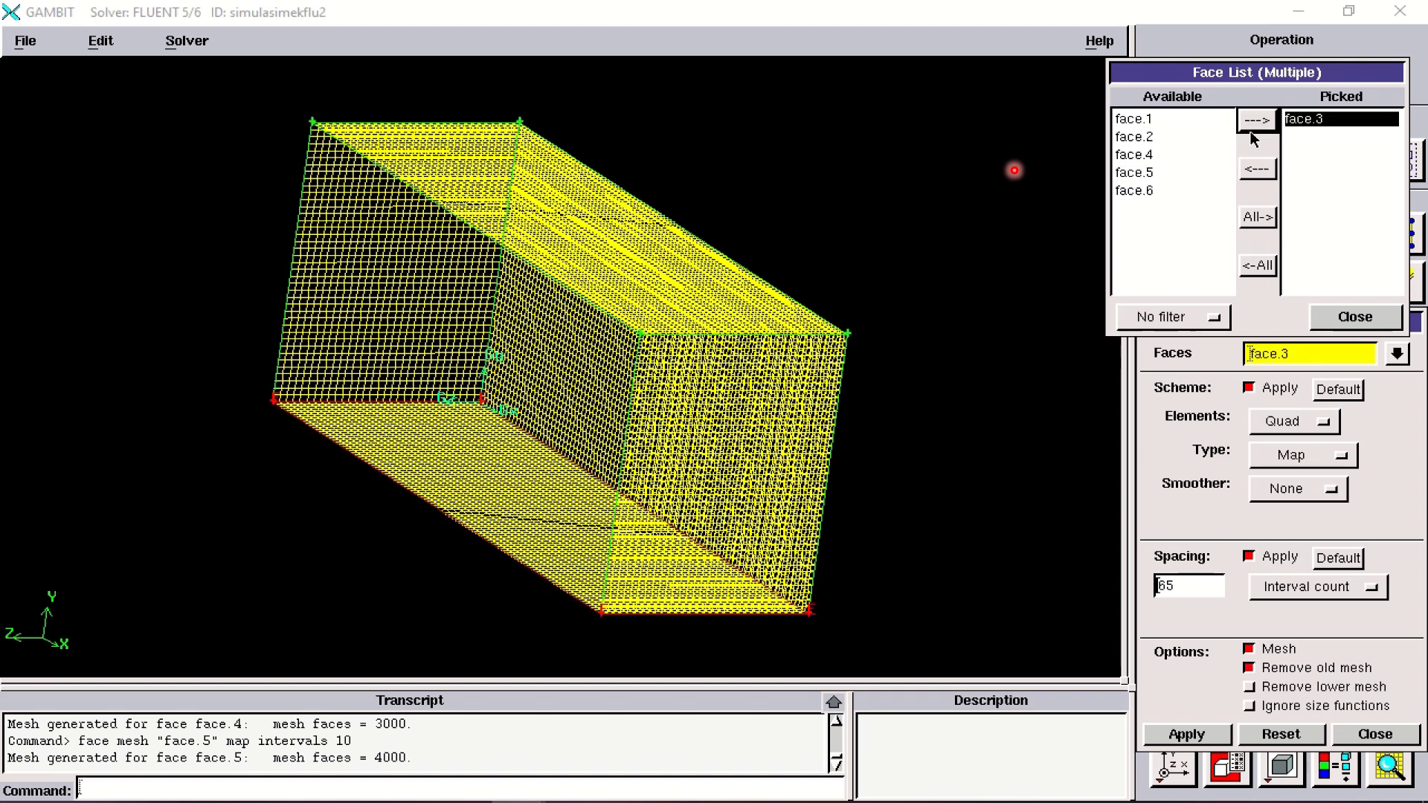
left_click(1255, 169)
left_click(1190, 177)
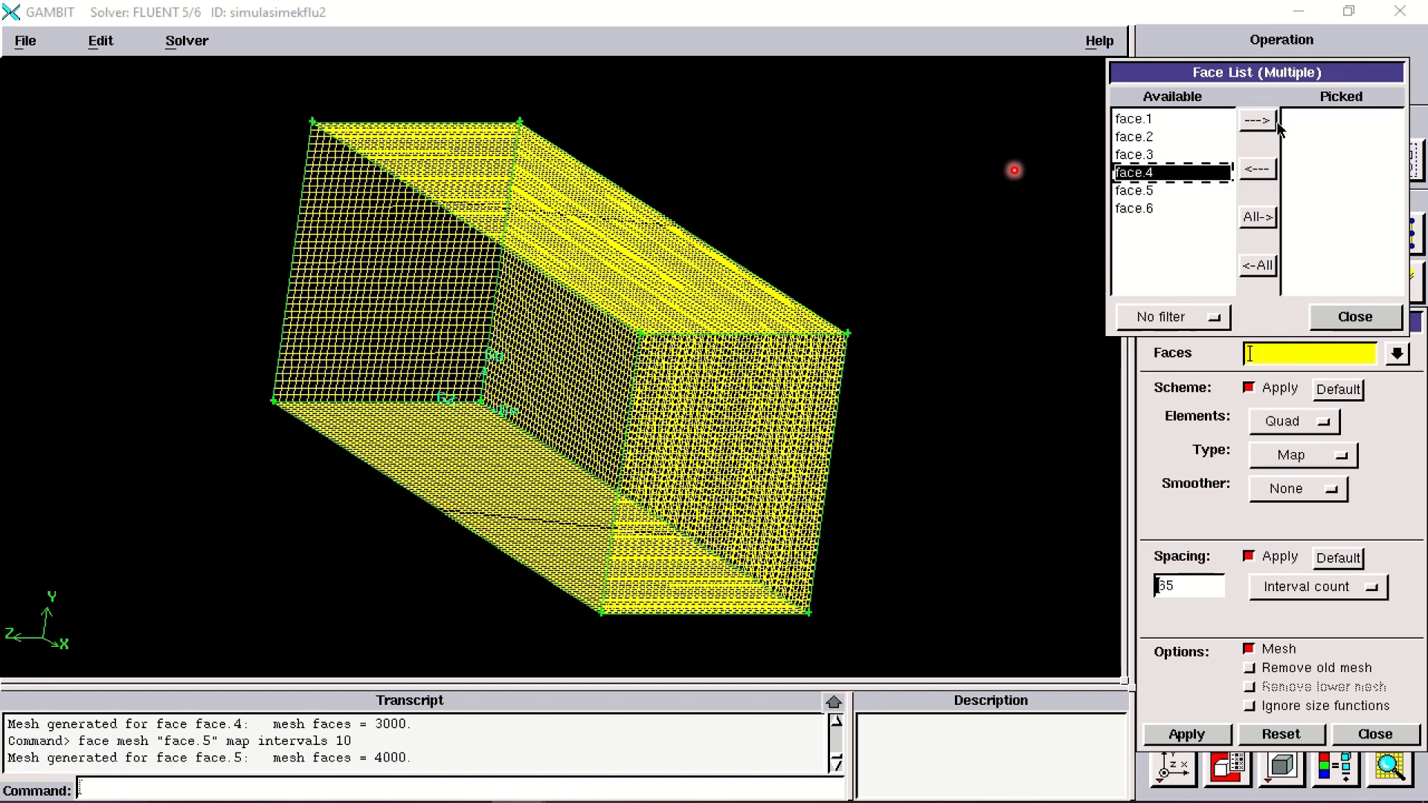
left_click(1266, 125)
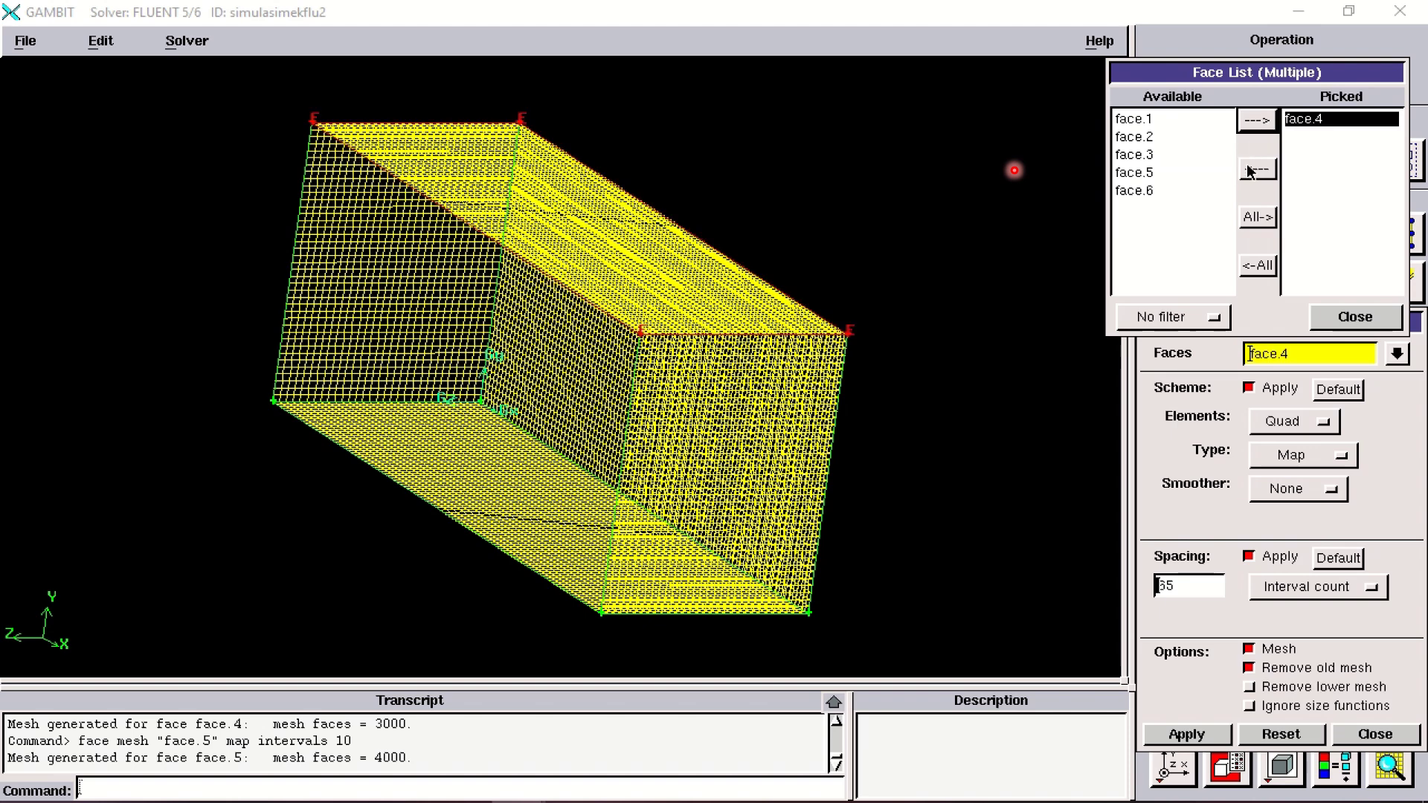
left_click(1254, 169)
left_click(1193, 192)
left_click(1254, 121)
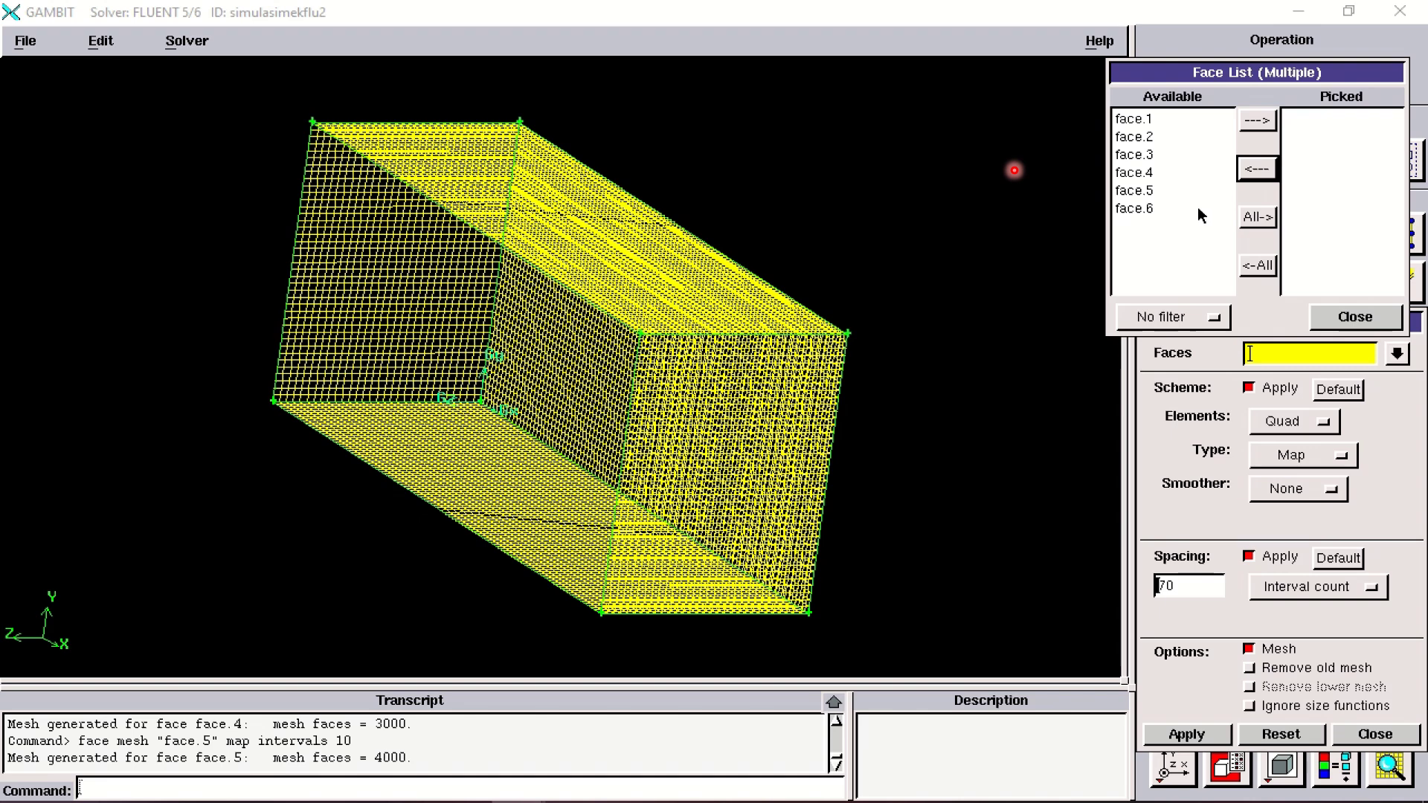
Mesh the side face opposite face.5 (face.6) with Quad Map elements at an interval count of 10.
left_click(1199, 209)
left_click(1257, 120)
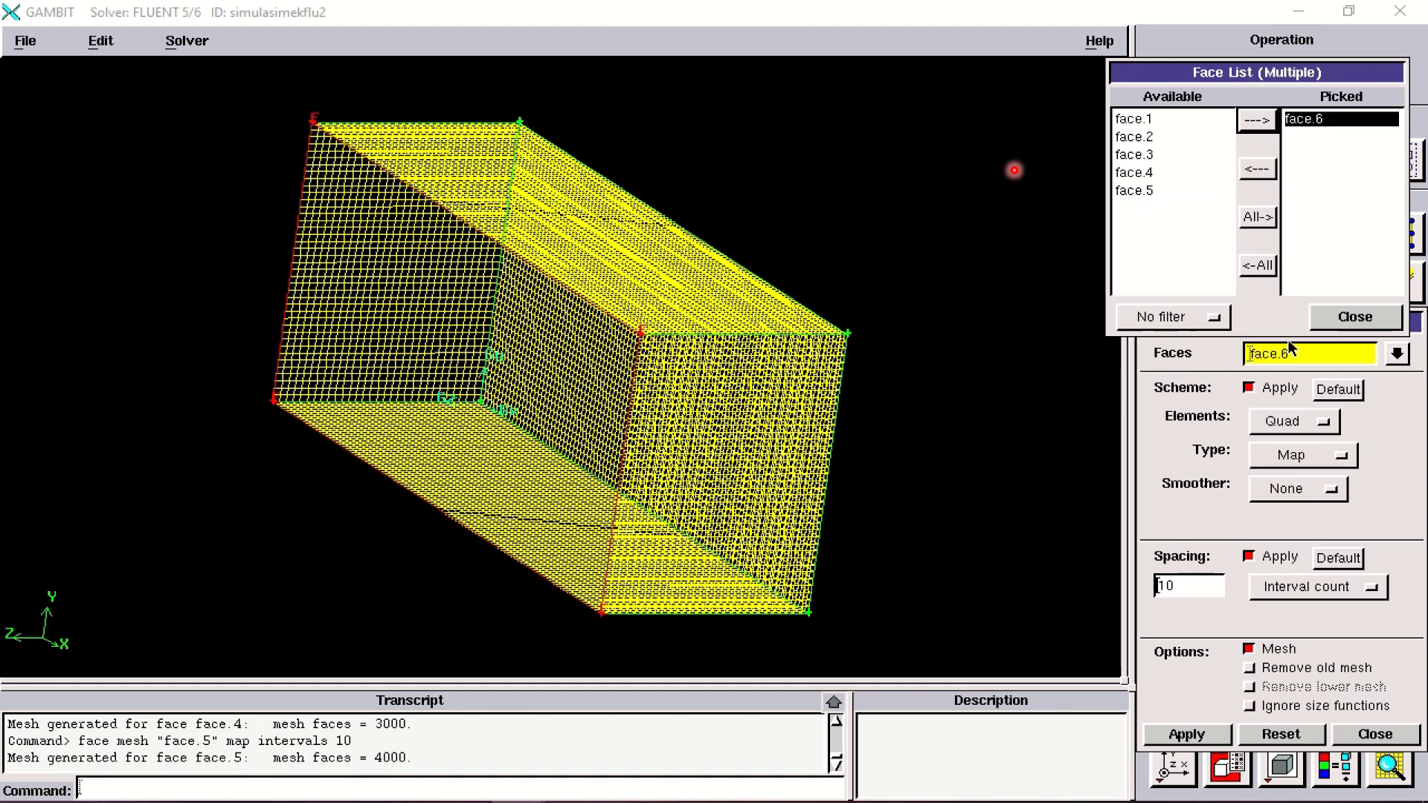
left_click(1348, 320)
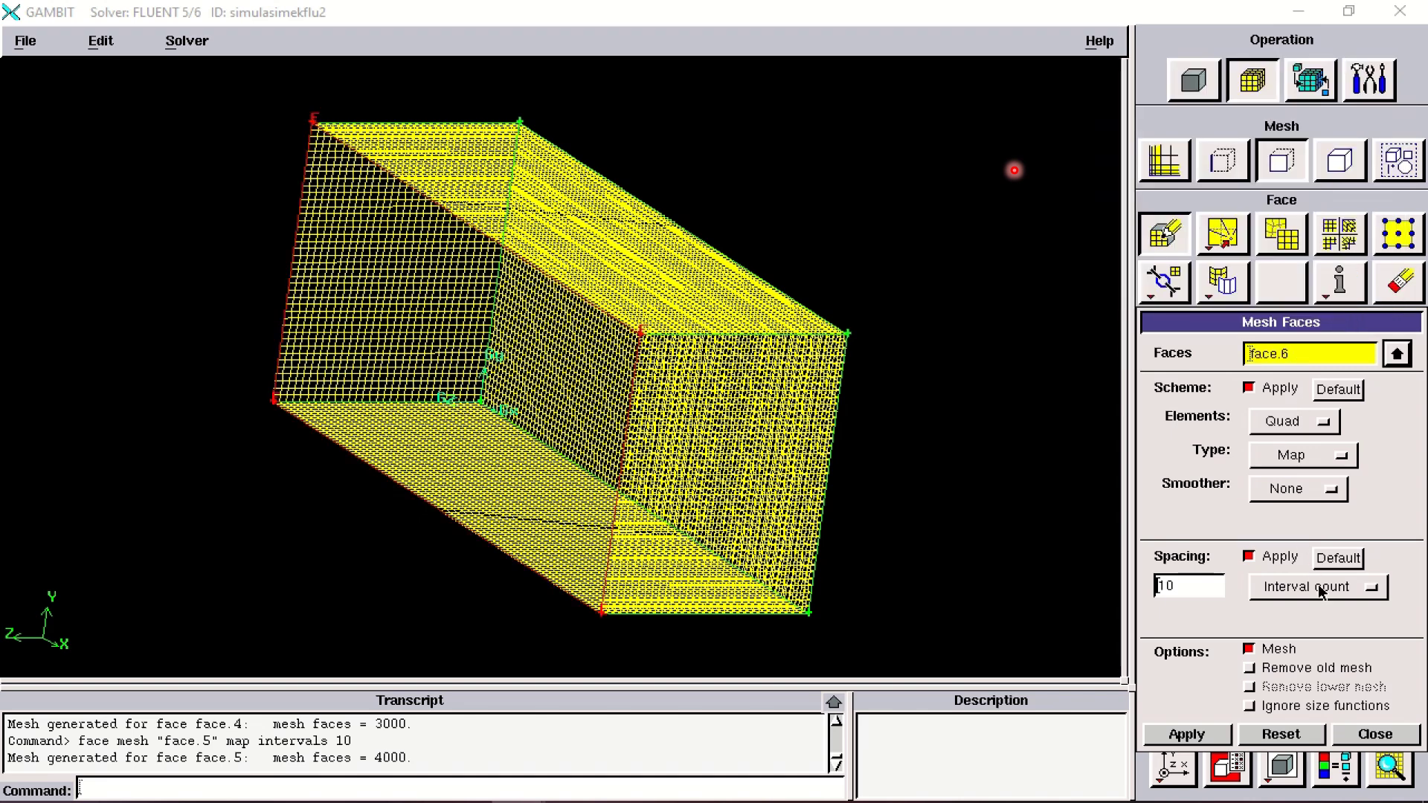
left_click(1205, 734)
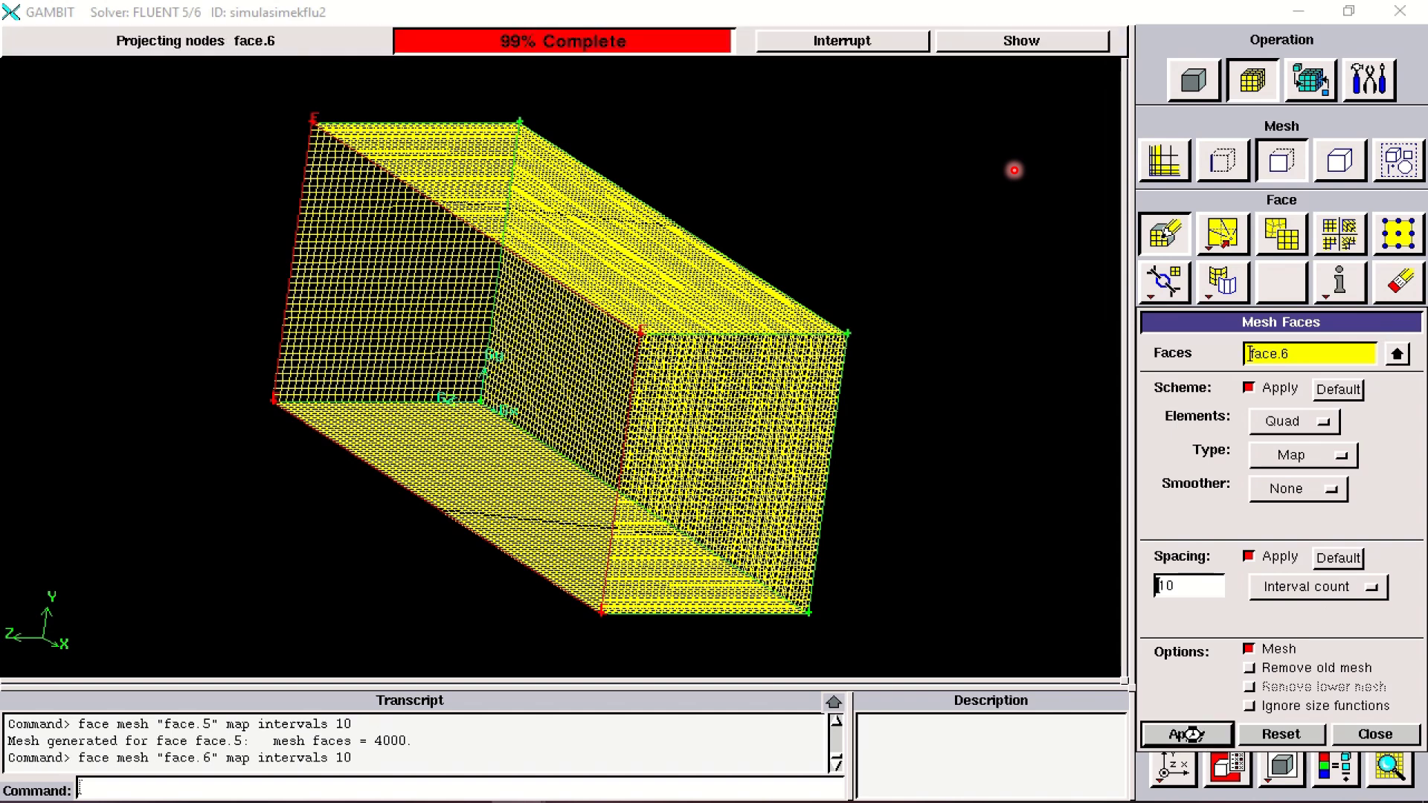
Mesh the channel volume (volume.1) with Hex elements, Map type and an interval count of 10.
mouse_move(751, 565)
left_mouse_down()
mouse_move(708, 542)
mouse_move(841, 533)
mouse_move(820, 506)
mouse_move(845, 388)
mouse_move(833, 452)
left_mouse_up()
left_click(1338, 161)
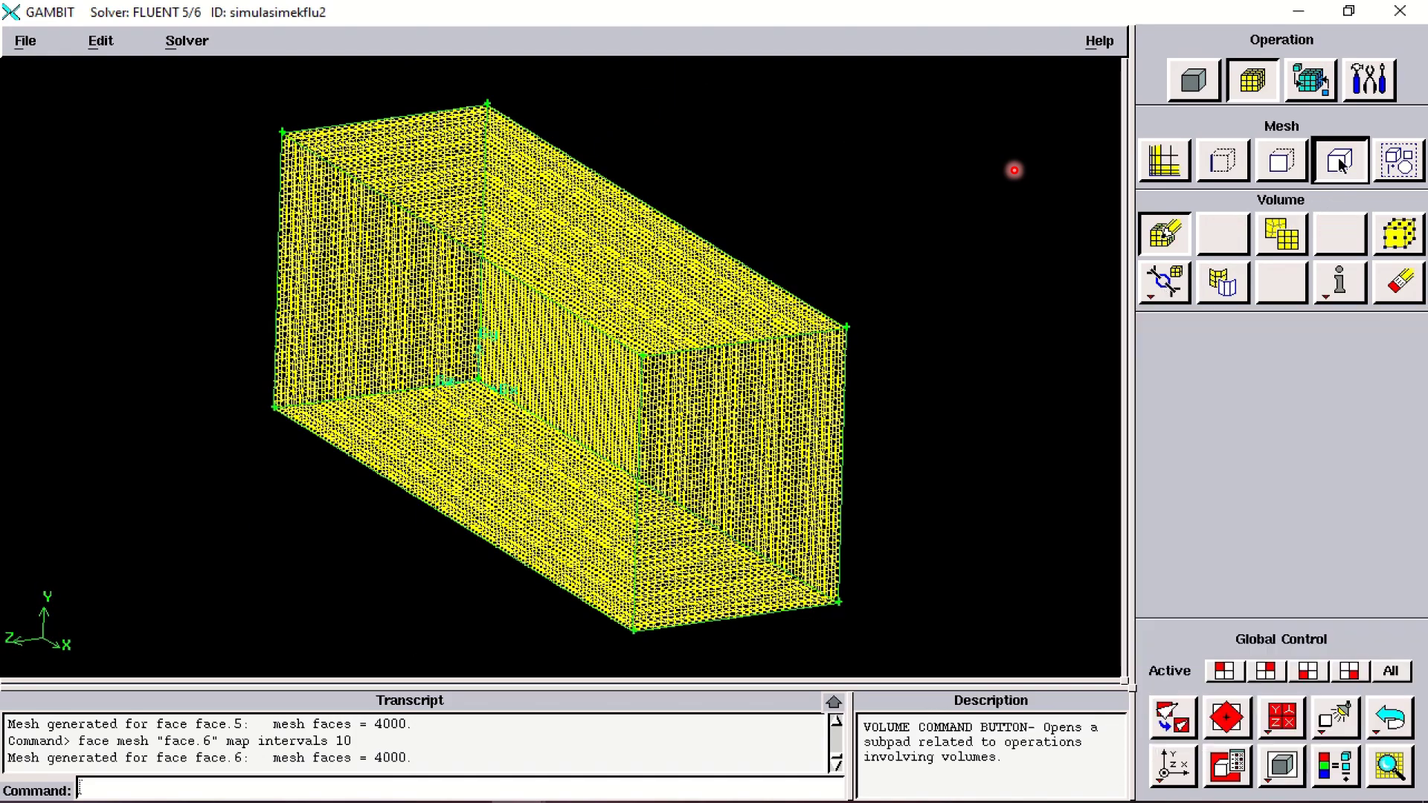
left_click(1397, 354)
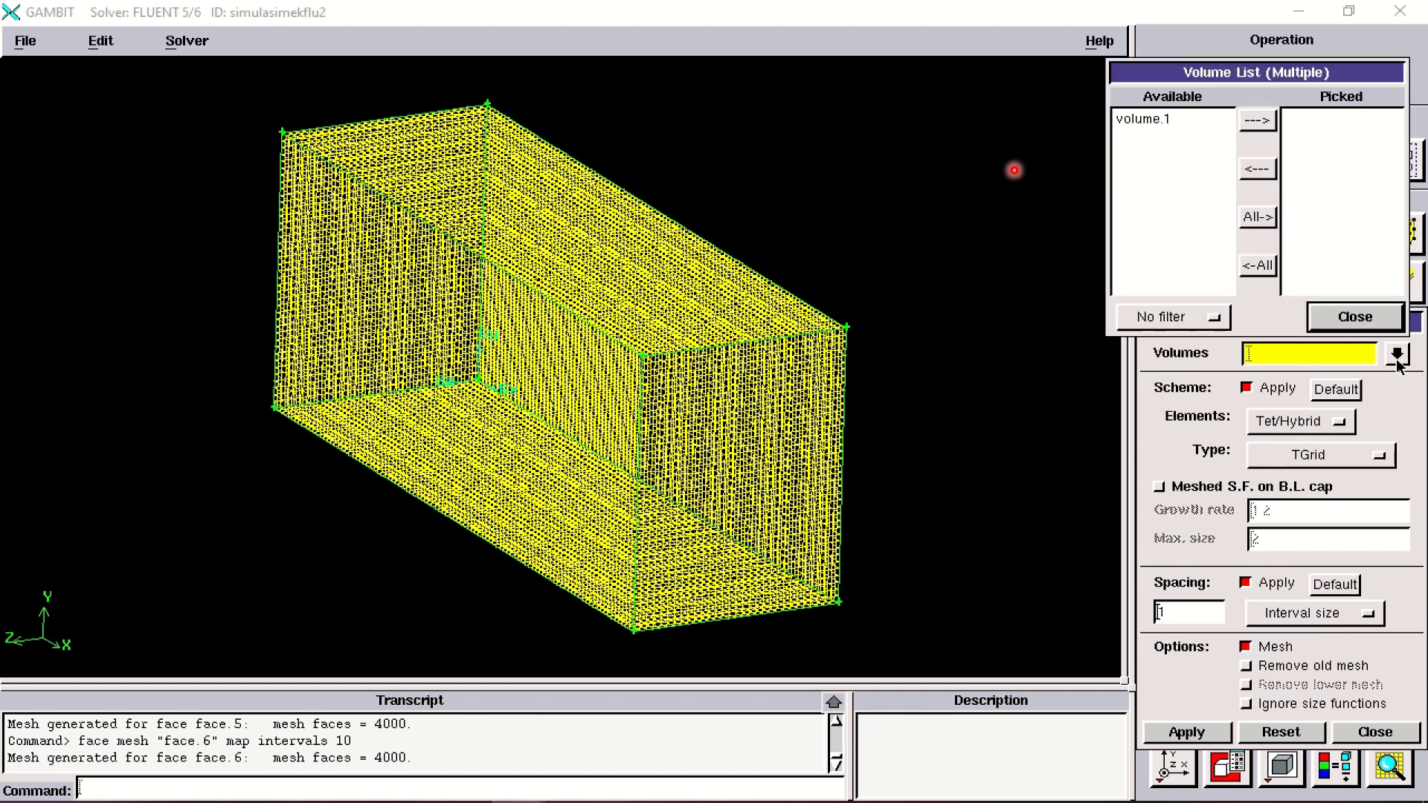
left_click(1203, 123)
left_click(1243, 128)
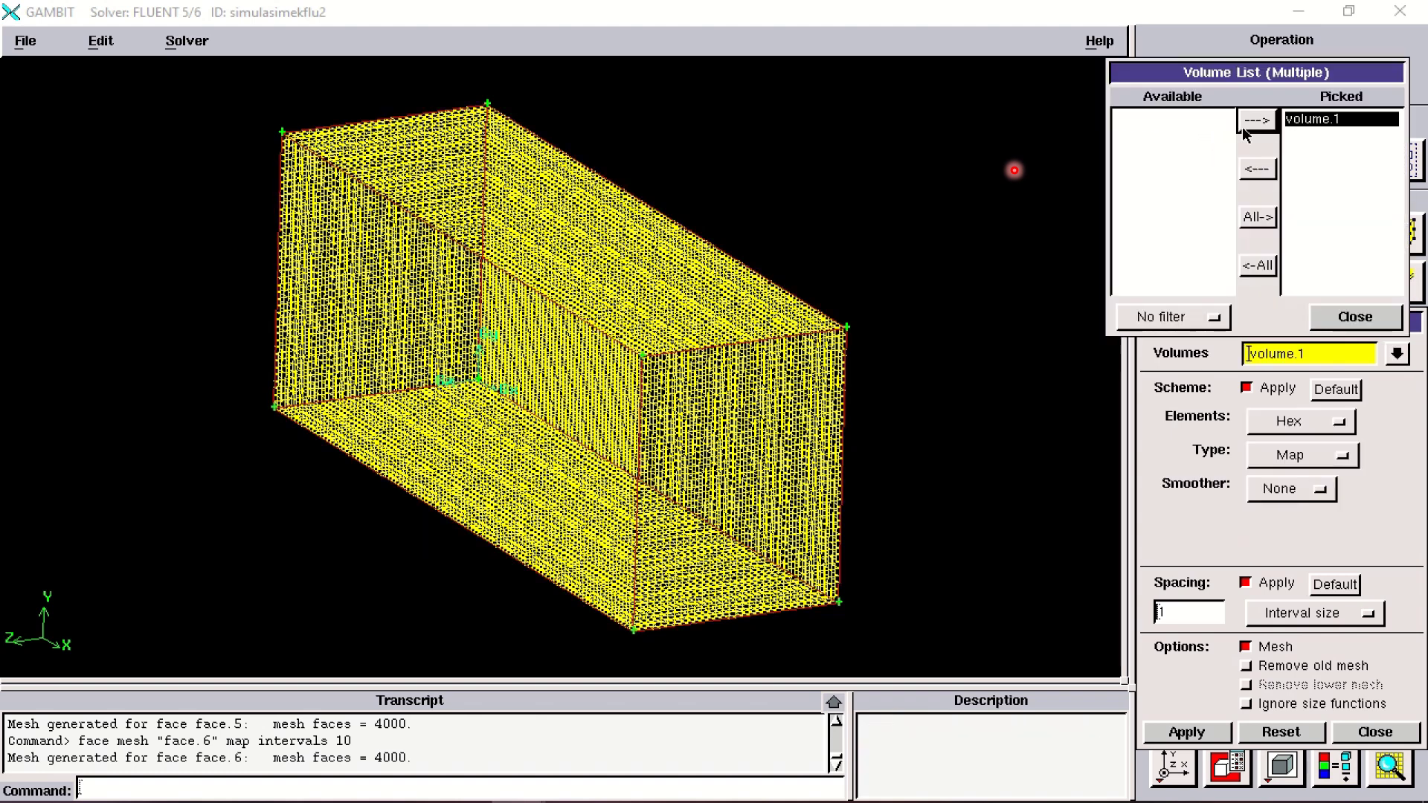
left_click(1342, 320)
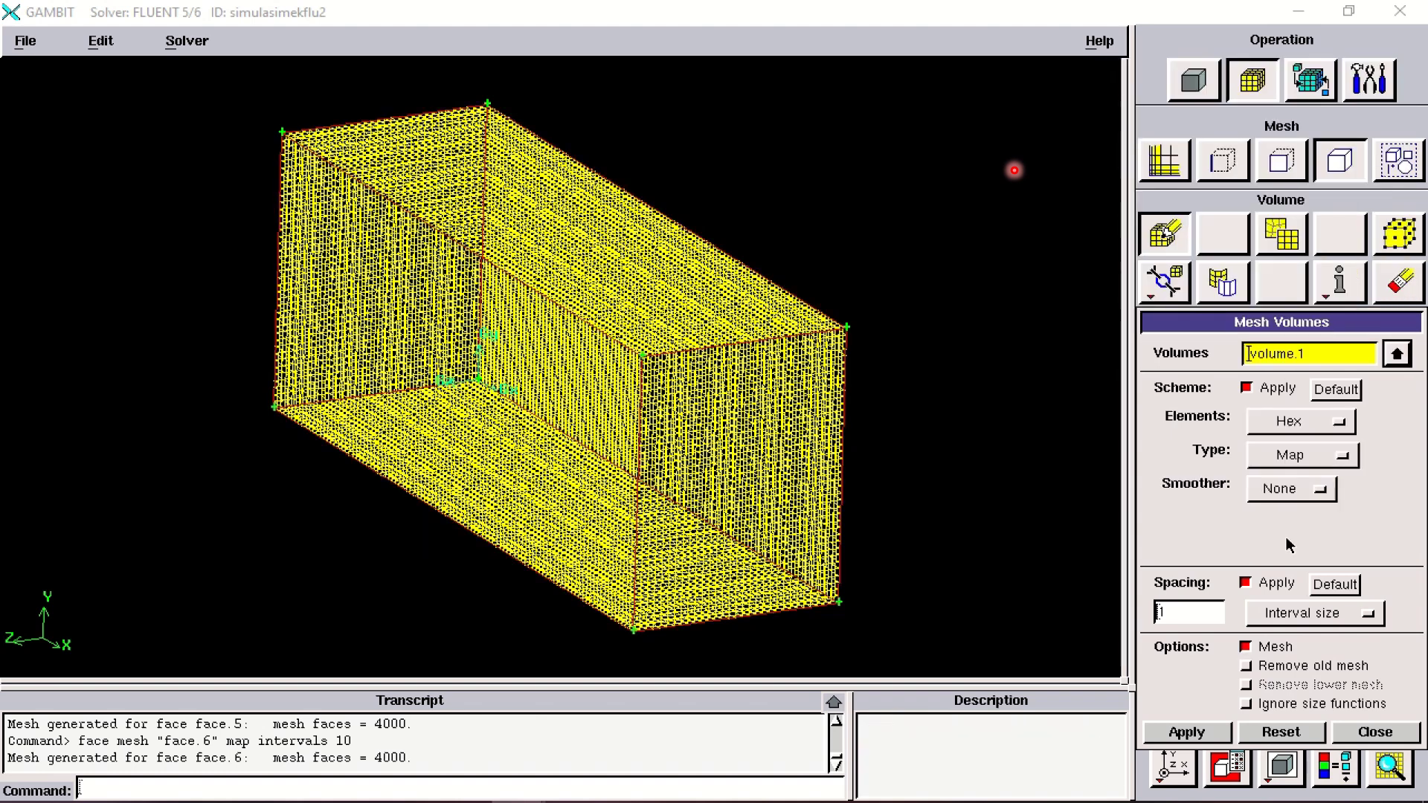
left_click(1280, 621)
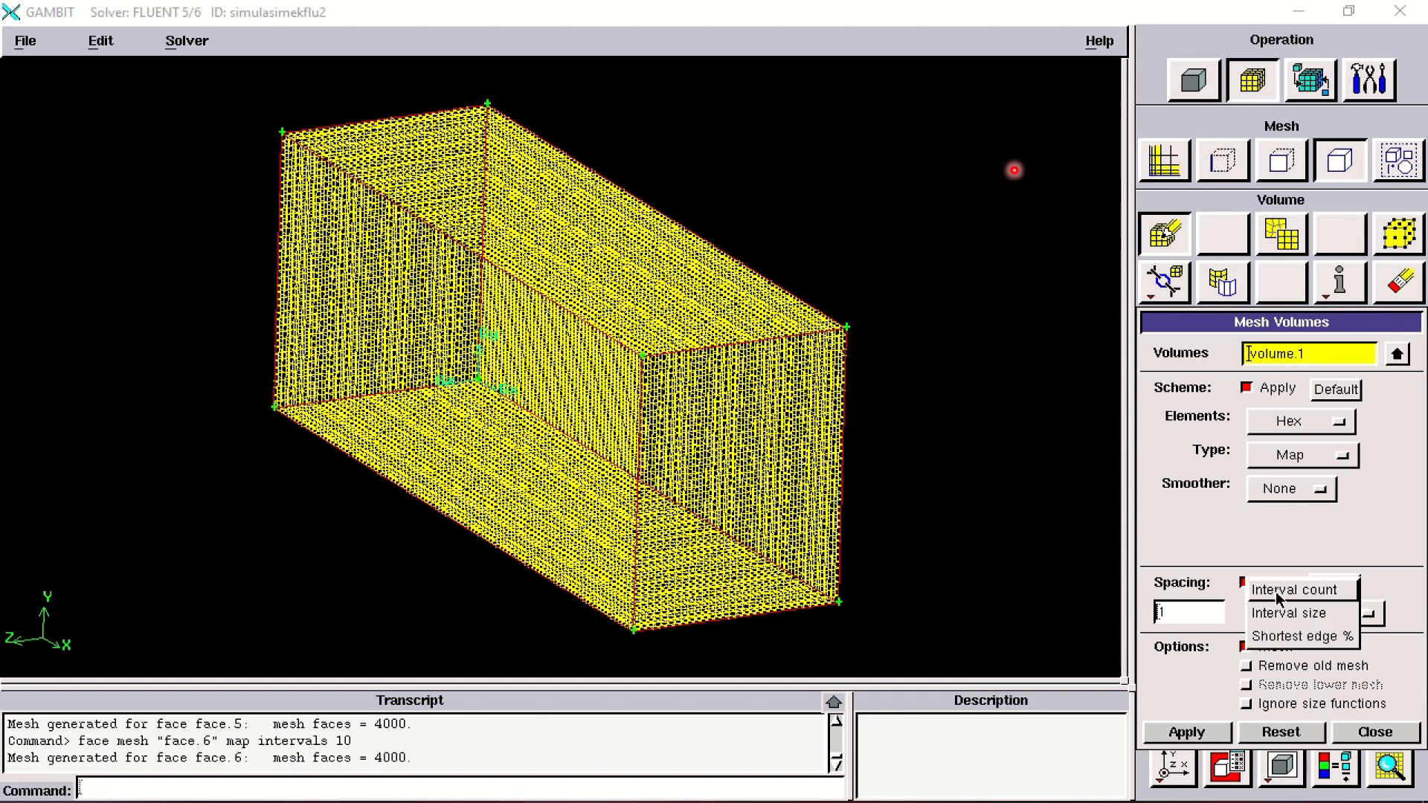
left_click(1278, 589)
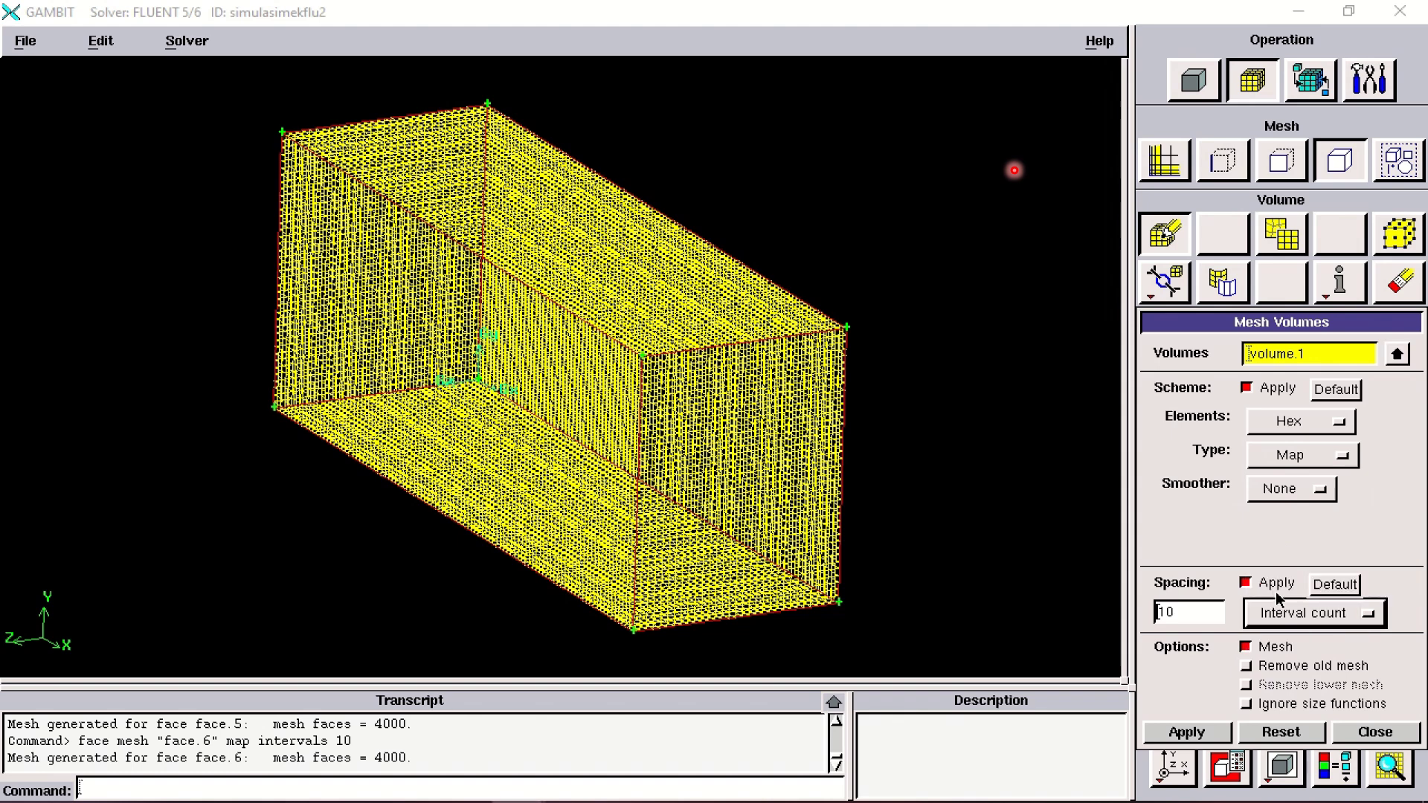
left_click(1185, 733)
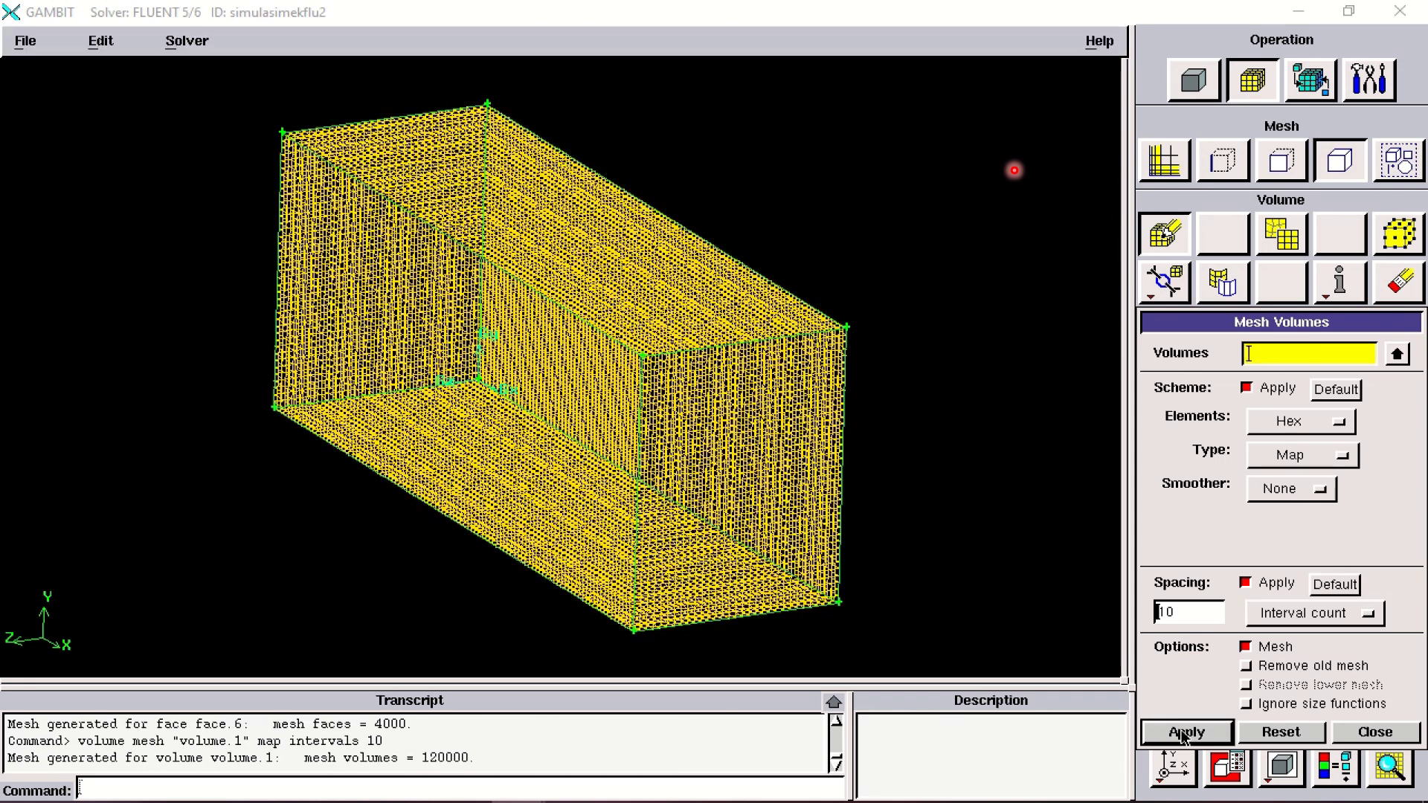
mouse_move(836, 585)
left_mouse_down()
mouse_move(777, 583)
mouse_move(835, 582)
left_mouse_up()
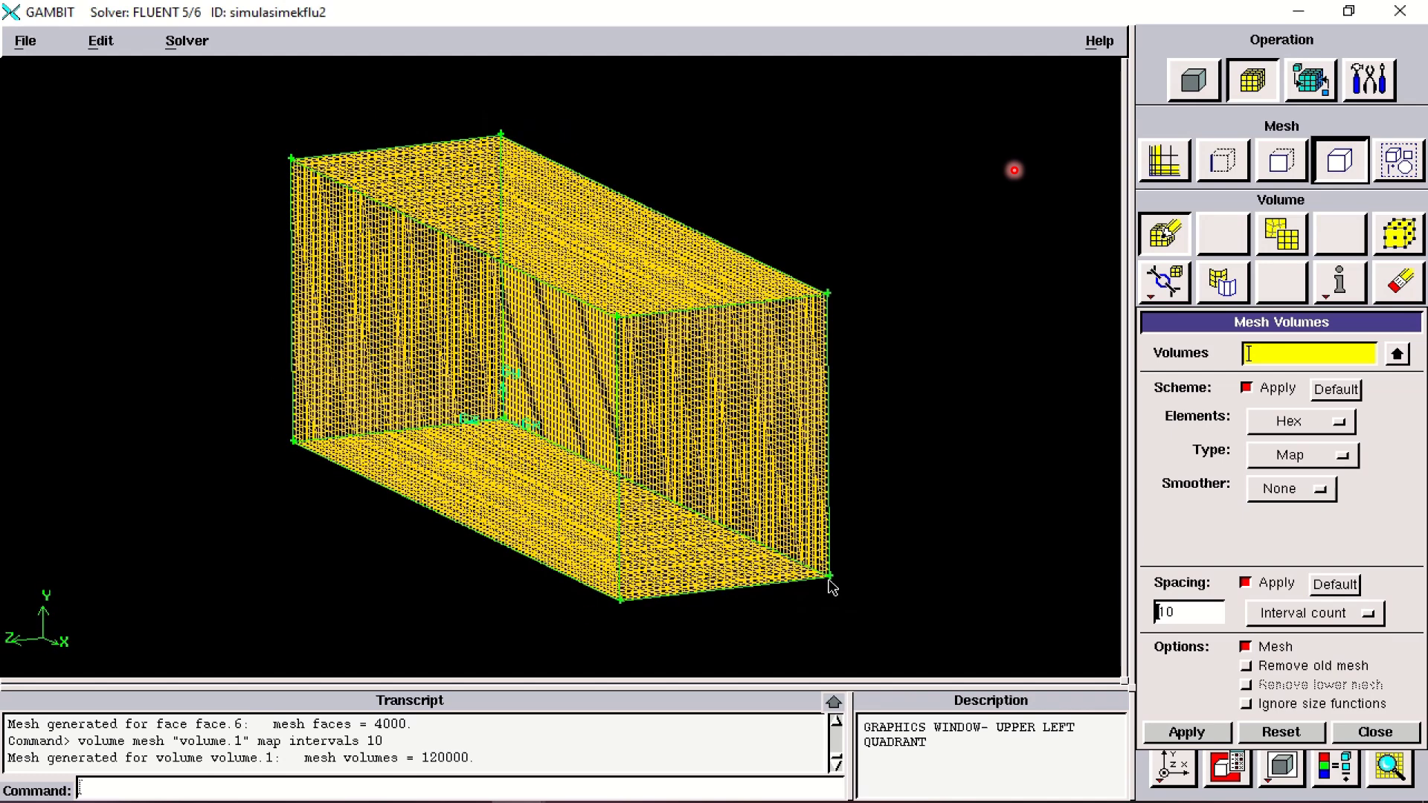
left_click_drag(694, 486, 756, 496)
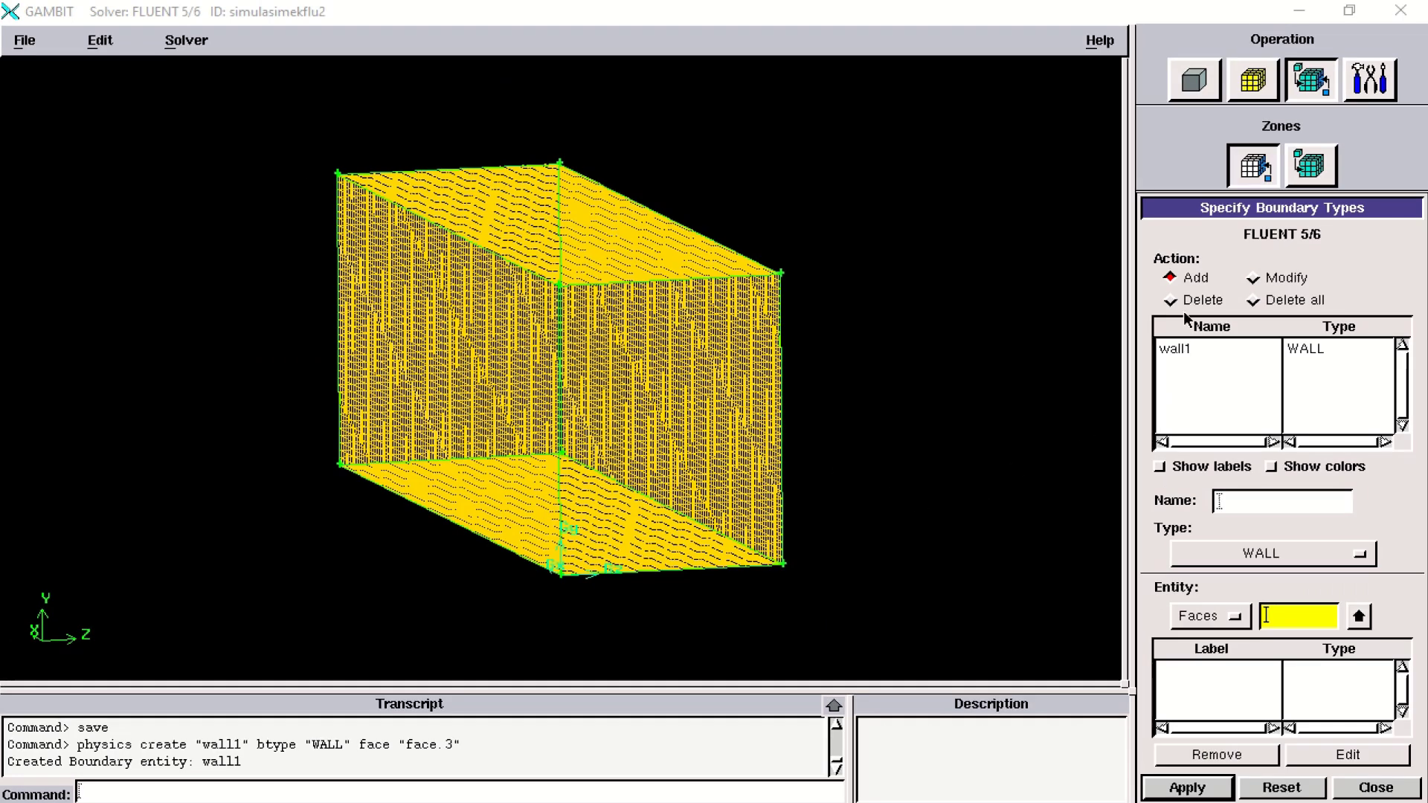
Review the wall1 boundary, return to adding a new boundary and remove face.3 from the picked faces.
left_click(1203, 348)
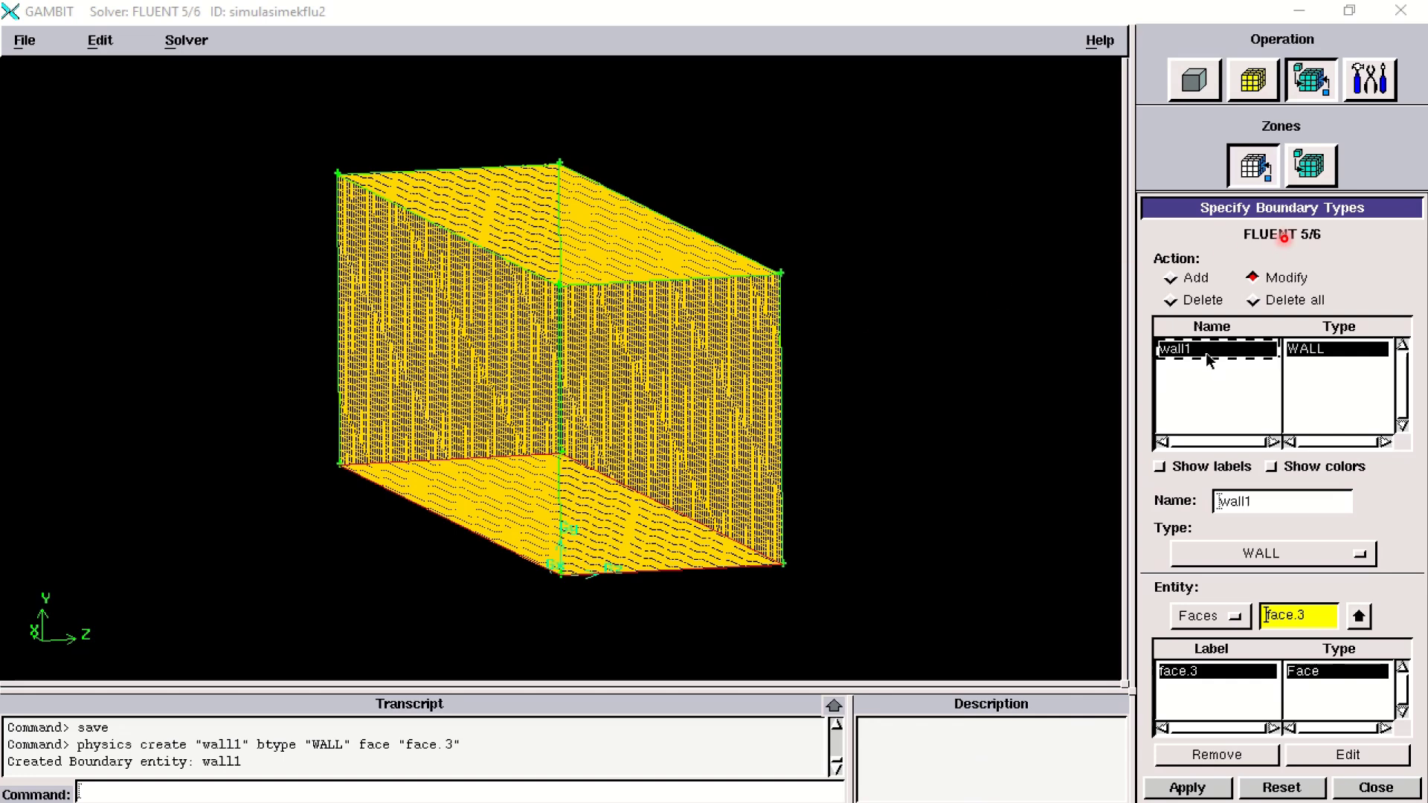
left_click(1171, 283)
left_click(1358, 615)
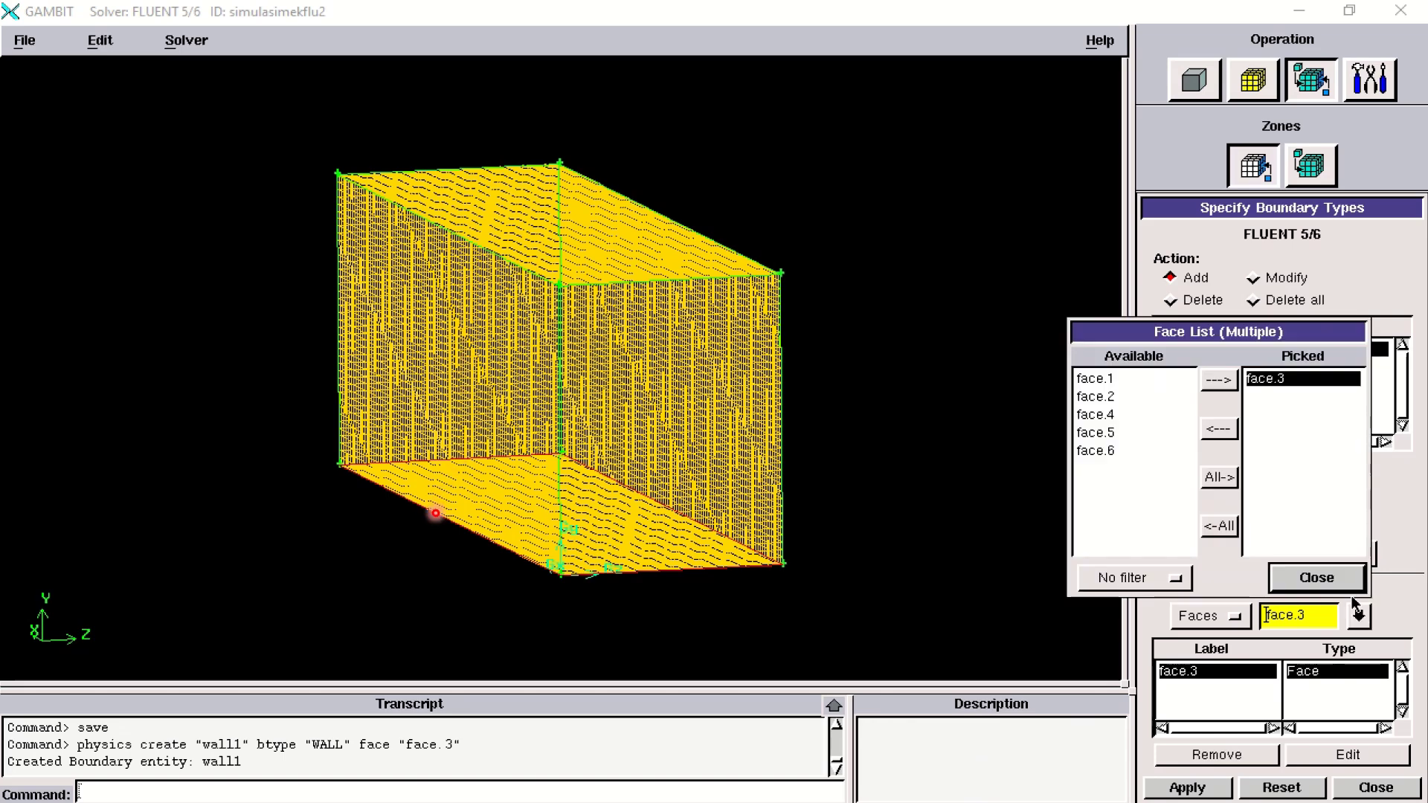
left_click(1229, 431)
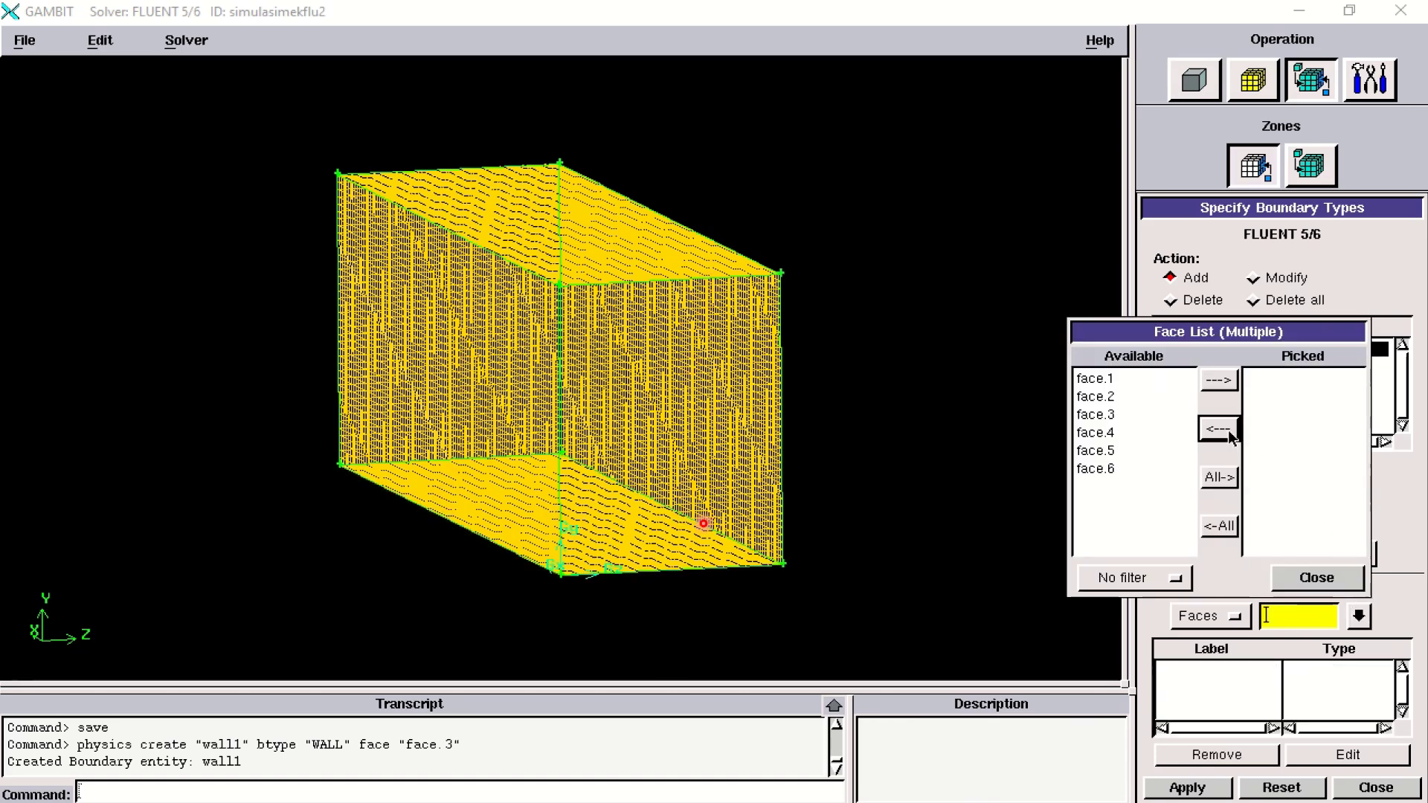
Highlight face.2, face.3 and face.4 one at a time to identify which side of the channel each one covers.
left_click(1161, 400)
mouse_move(939, 446)
left_mouse_down()
mouse_move(965, 440)
mouse_move(935, 452)
left_mouse_up()
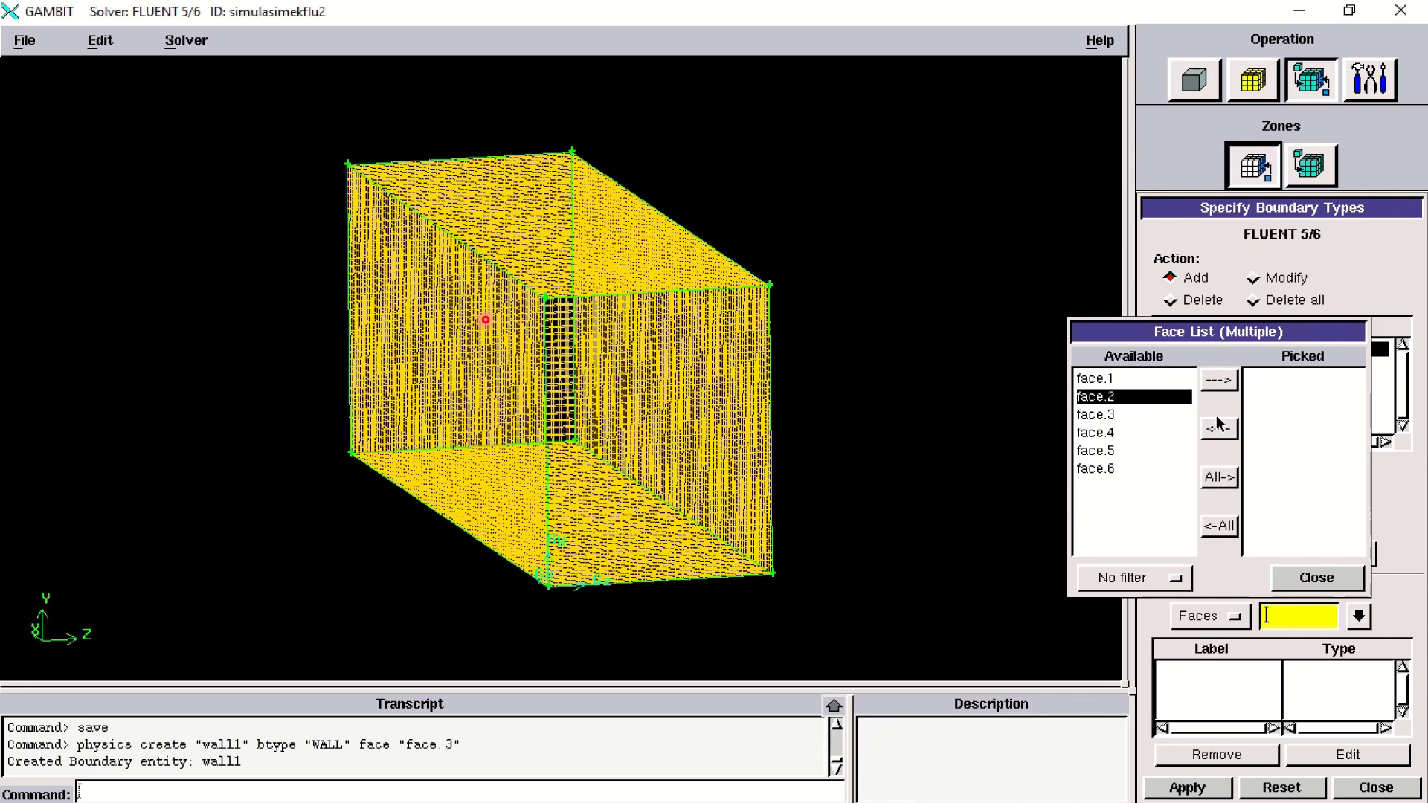
left_click(1218, 380)
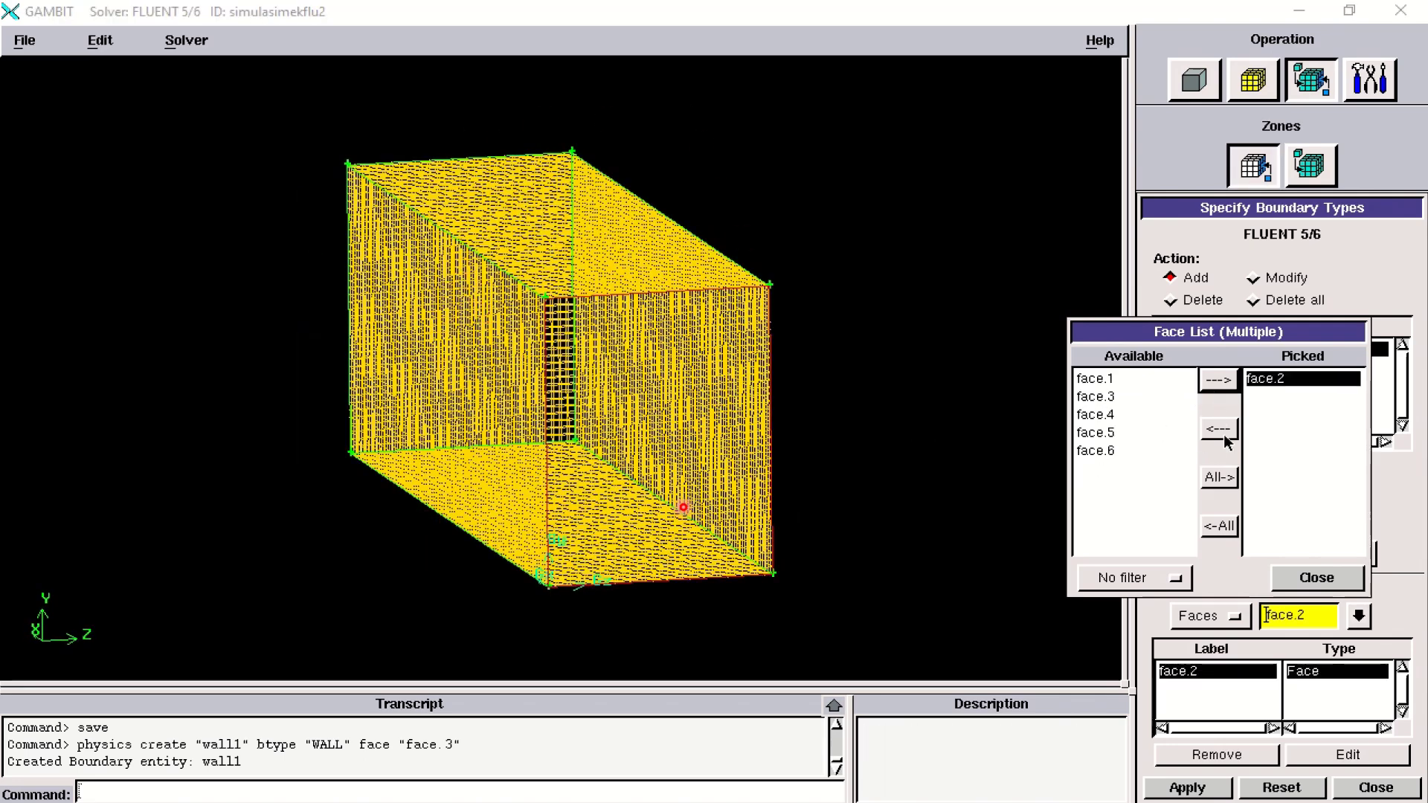
left_click(1218, 429)
left_click(1154, 415)
left_click(1218, 380)
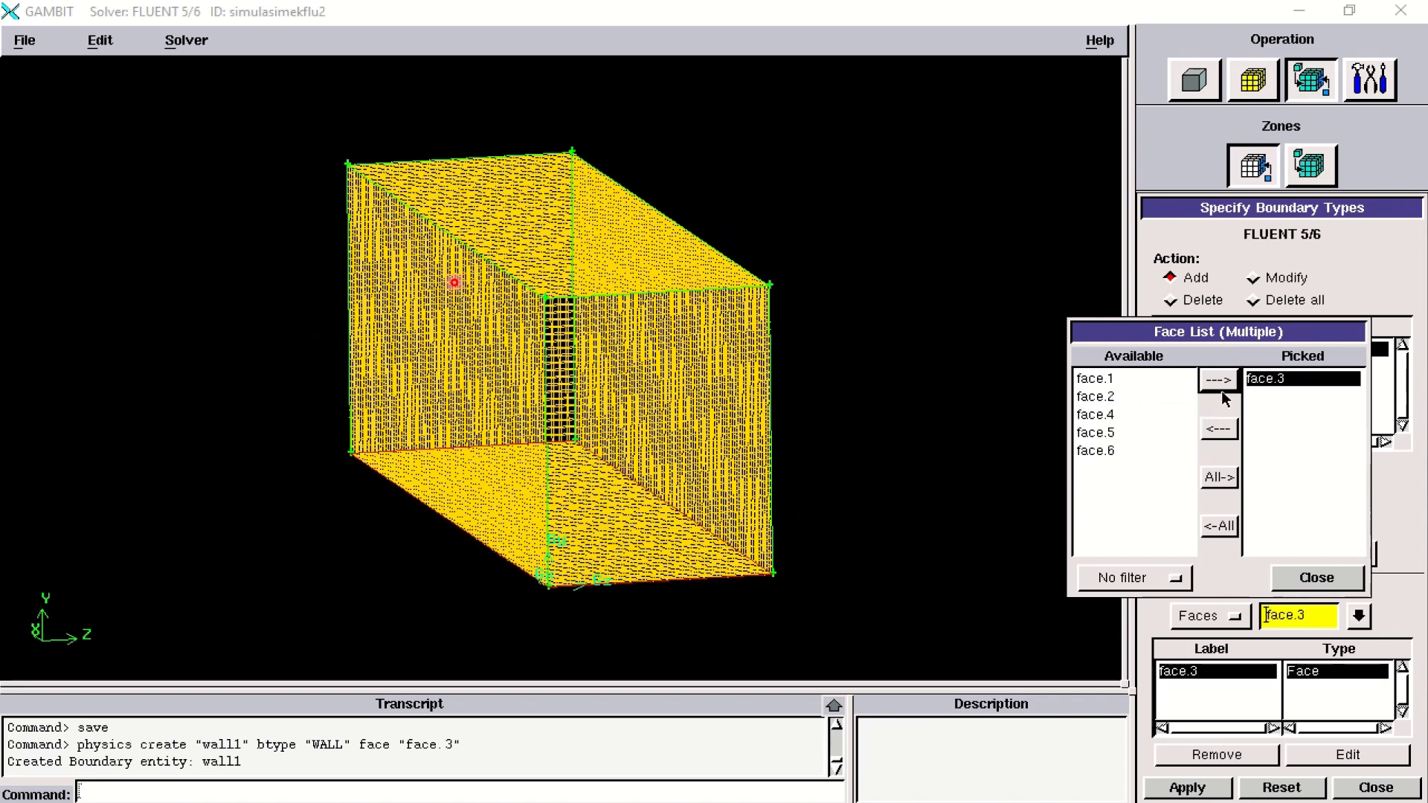
left_click(1218, 429)
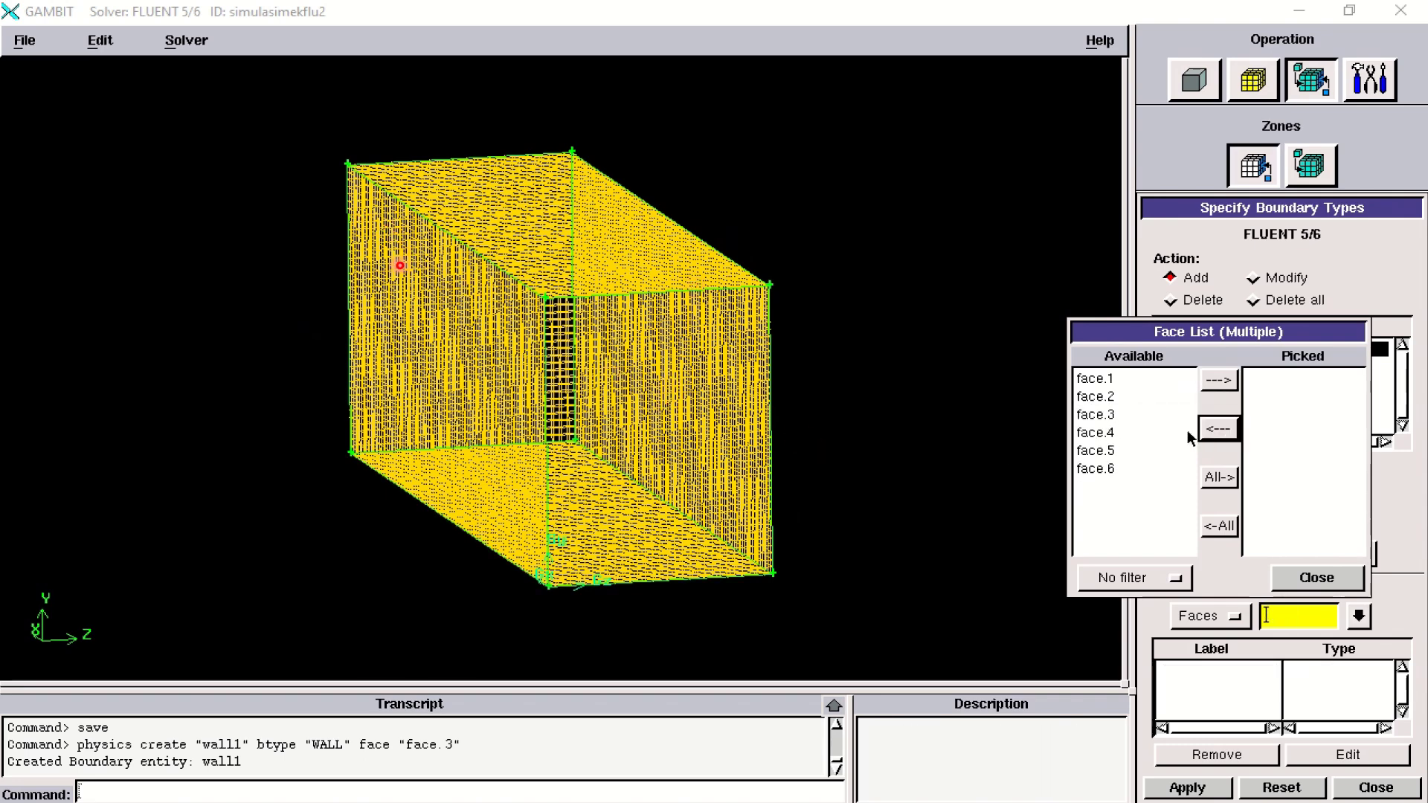
left_click(1126, 417)
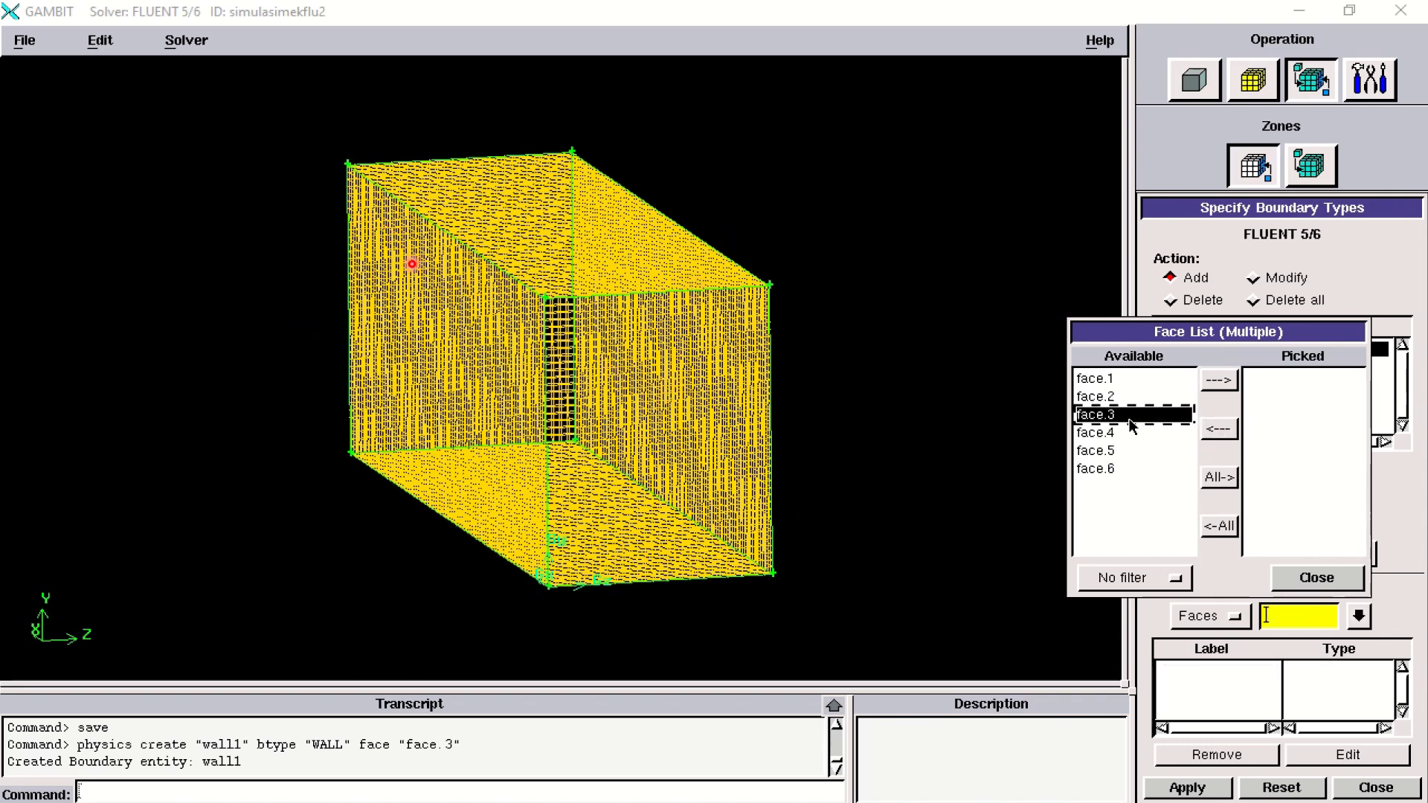
left_click(1218, 381)
left_click(1218, 429)
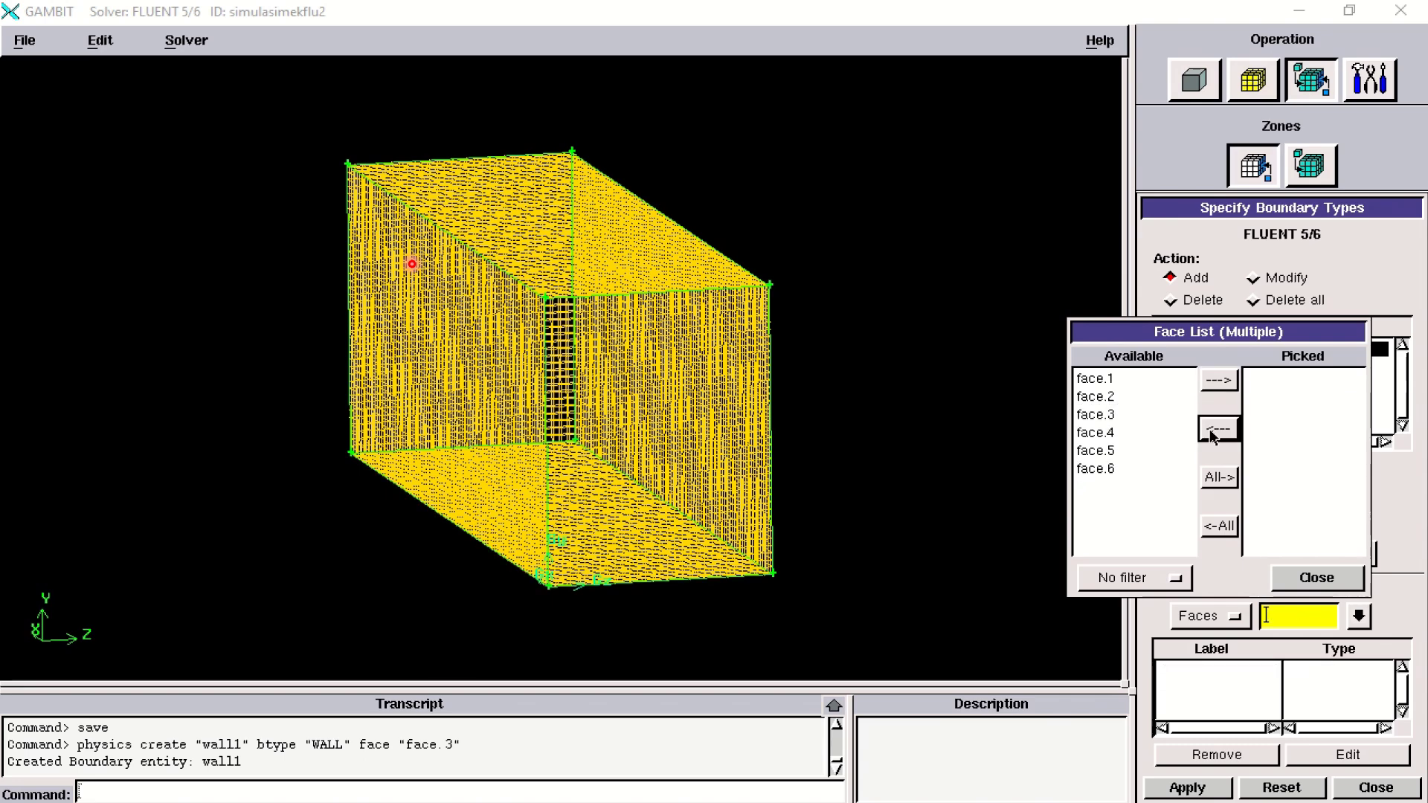
left_click(1149, 432)
left_click(1218, 381)
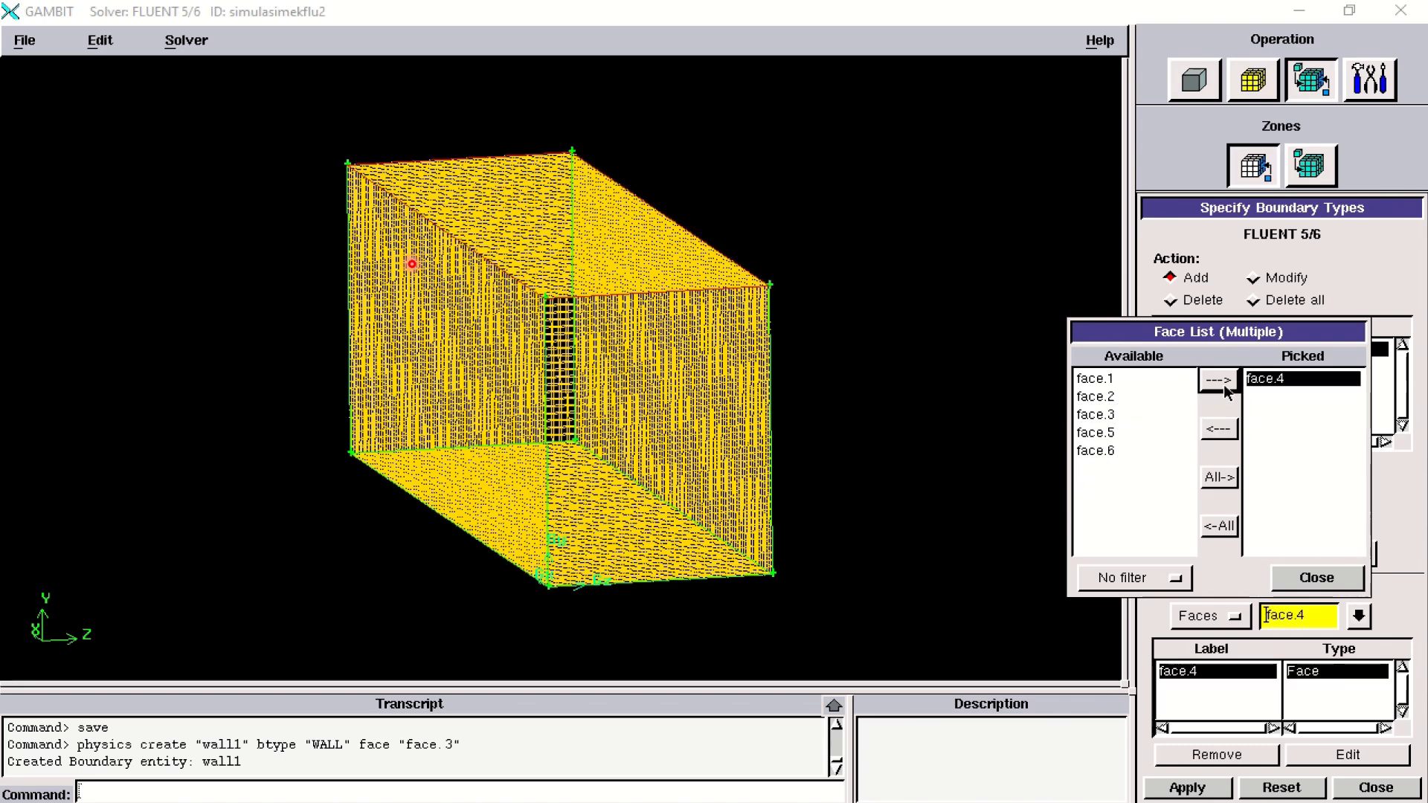
left_click(1218, 429)
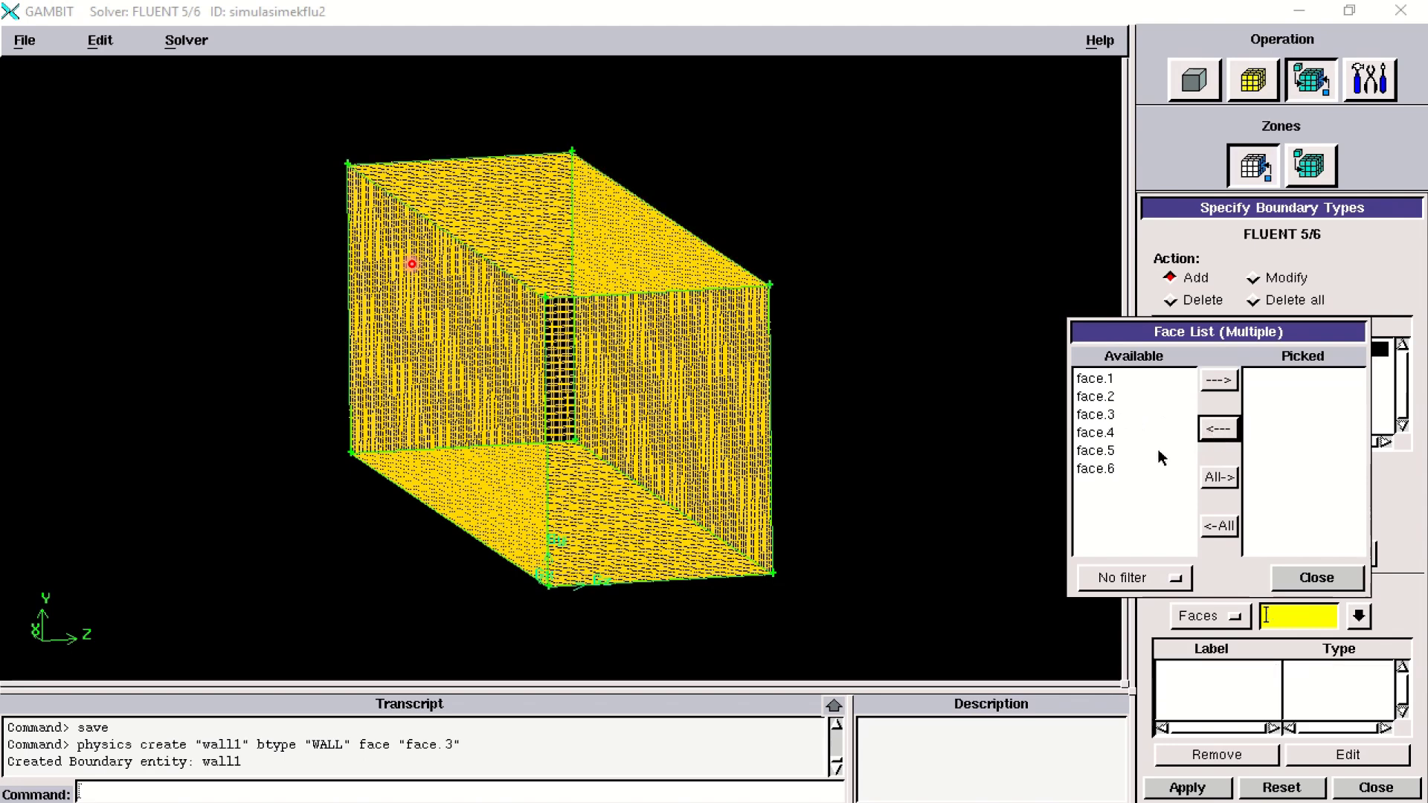
Pick face.5 and create a WALL boundary named wall2 on it.
left_click(1157, 450)
left_click(1218, 380)
mouse_move(985, 470)
left_mouse_down()
mouse_move(979, 439)
mouse_move(943, 456)
mouse_move(948, 473)
left_mouse_up()
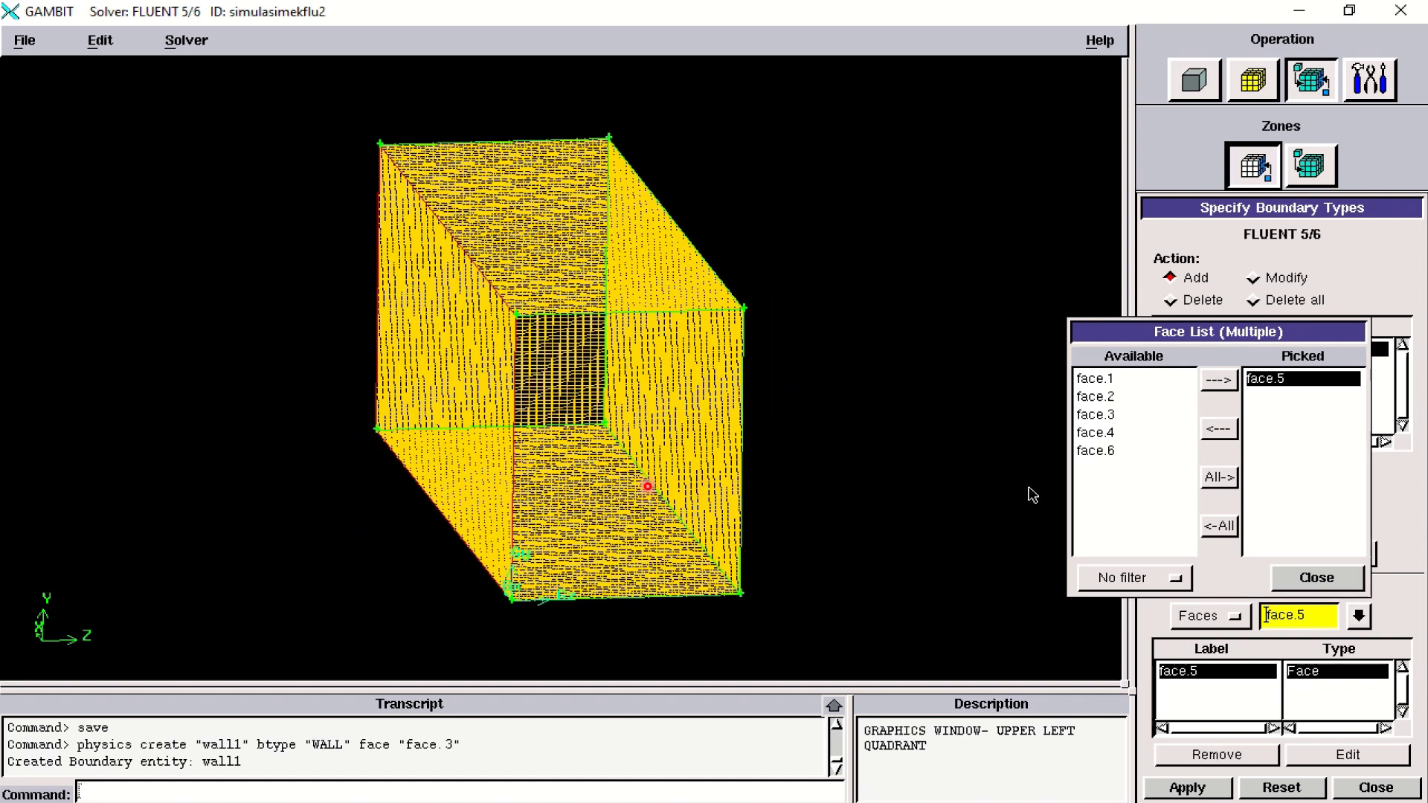
left_click(1286, 578)
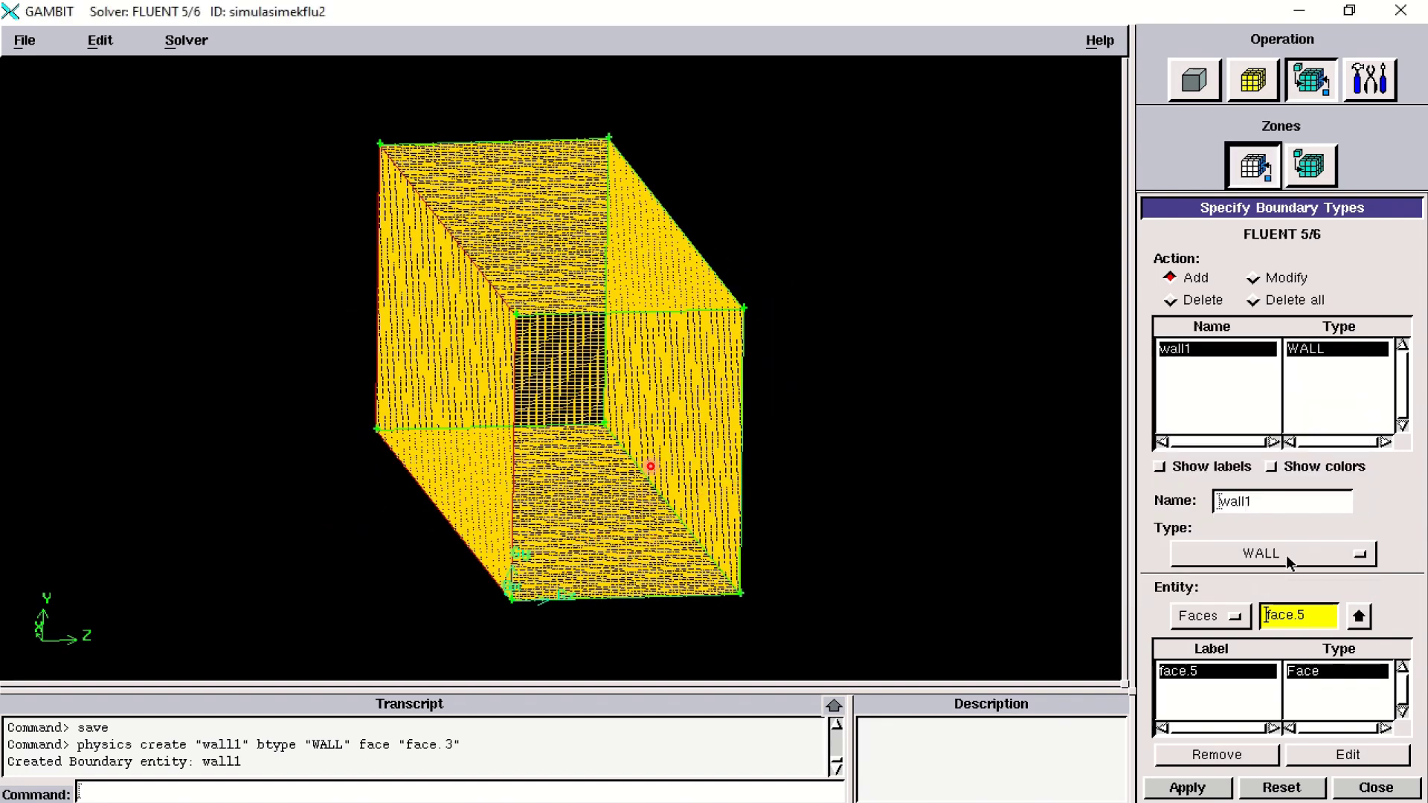
left_click(1276, 512)
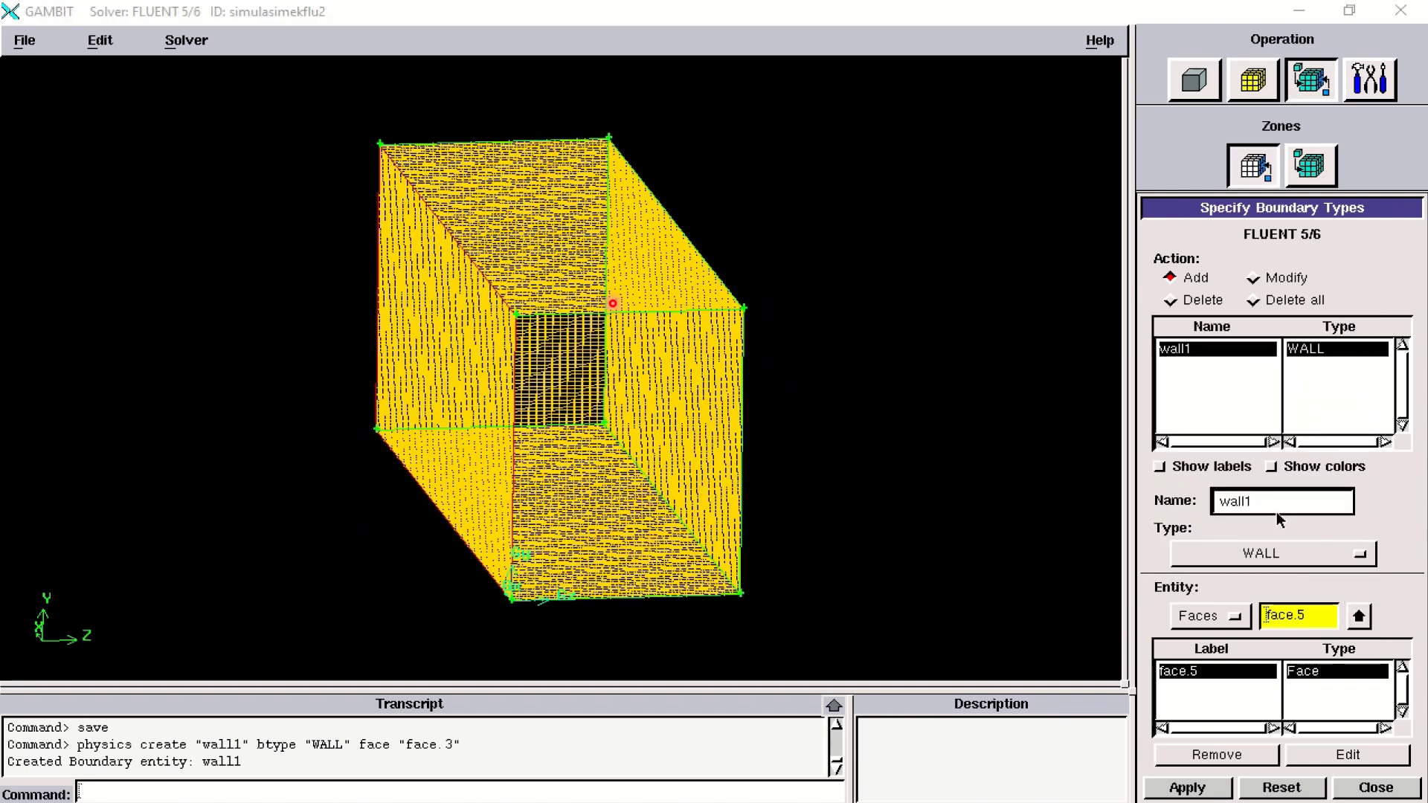
key("BackSpace")
type("2")
left_click(1188, 788)
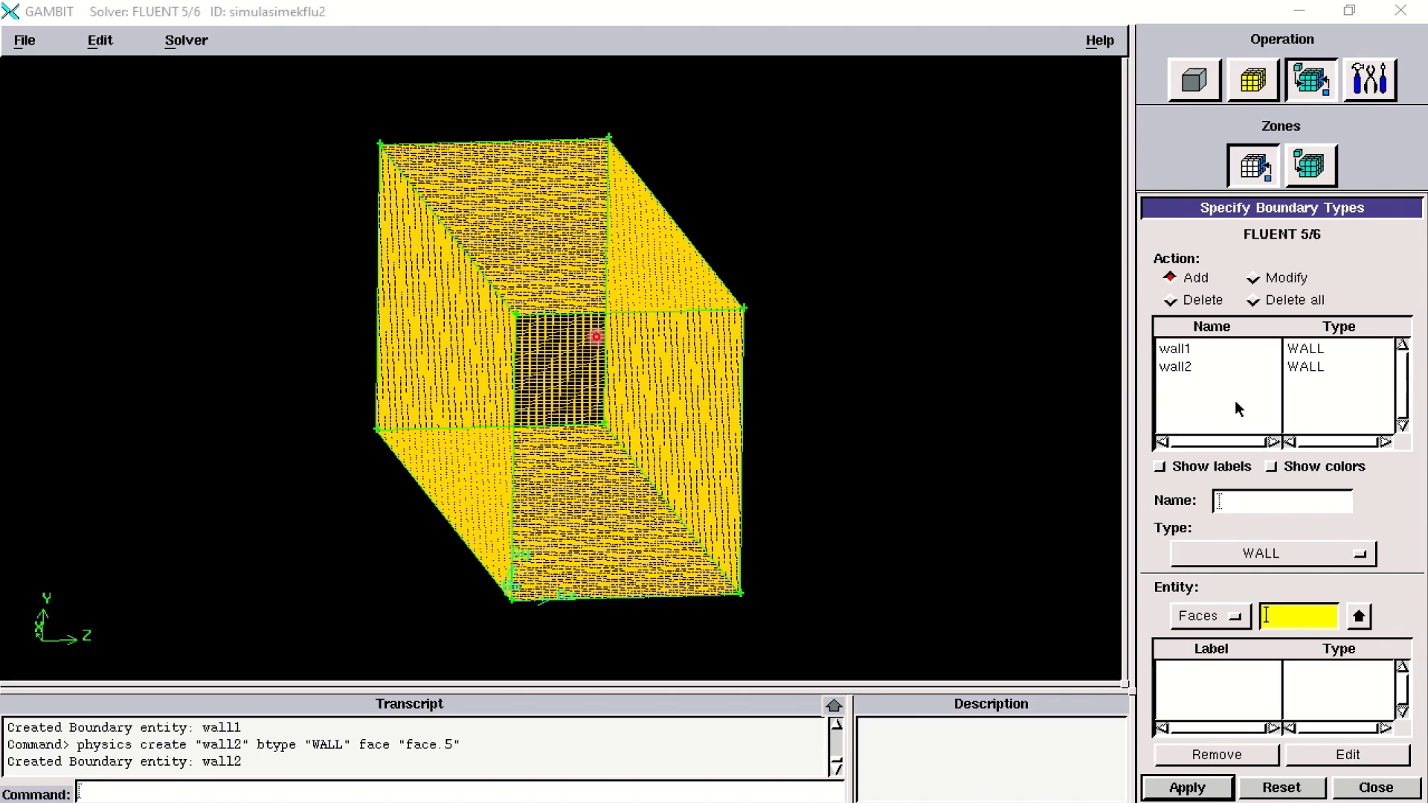
Review the wall1 and wall2 boundaries to check which channel face each one covers.
left_click(1206, 350)
left_click_drag(837, 534, 863, 534)
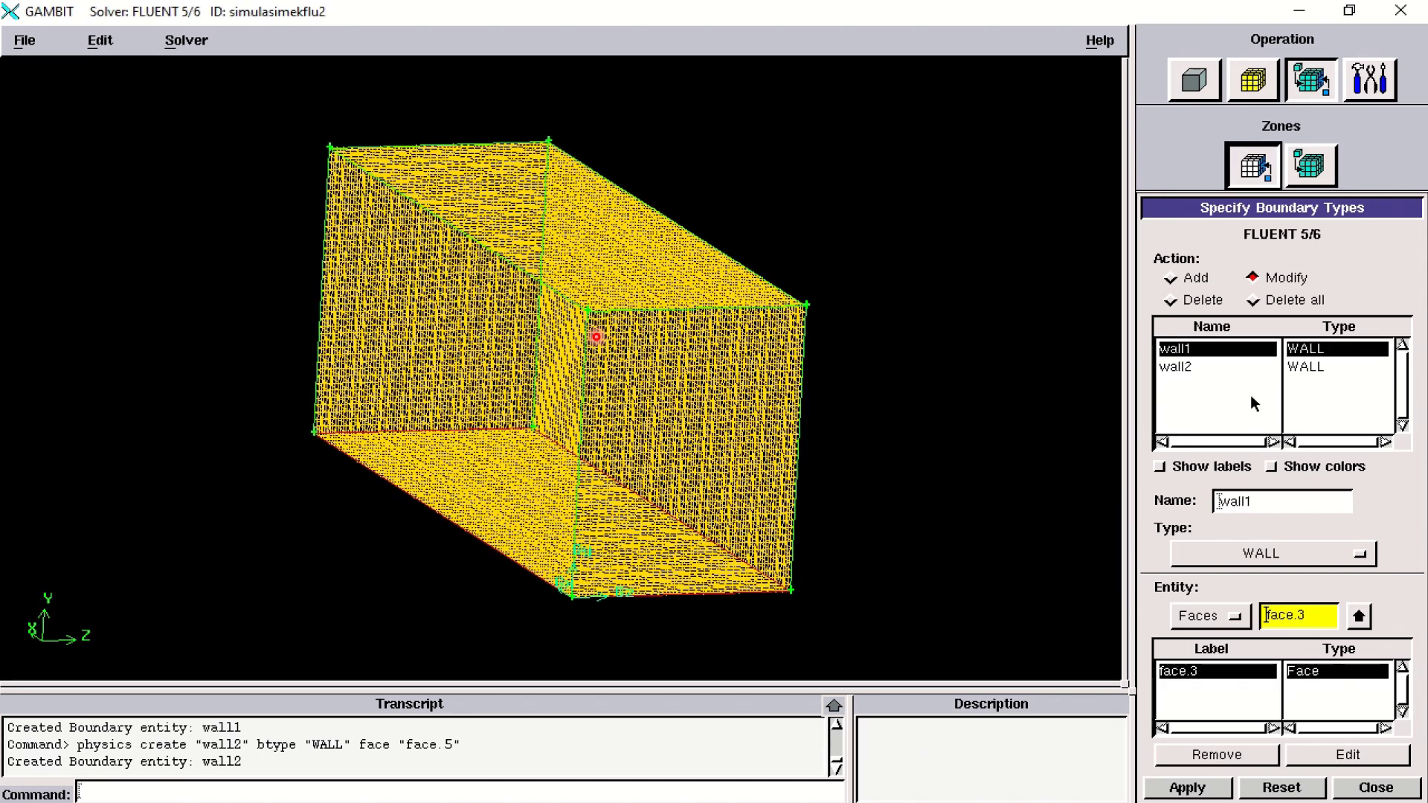
left_click(1219, 368)
mouse_move(781, 447)
left_mouse_down()
mouse_move(755, 456)
mouse_move(787, 444)
left_mouse_up()
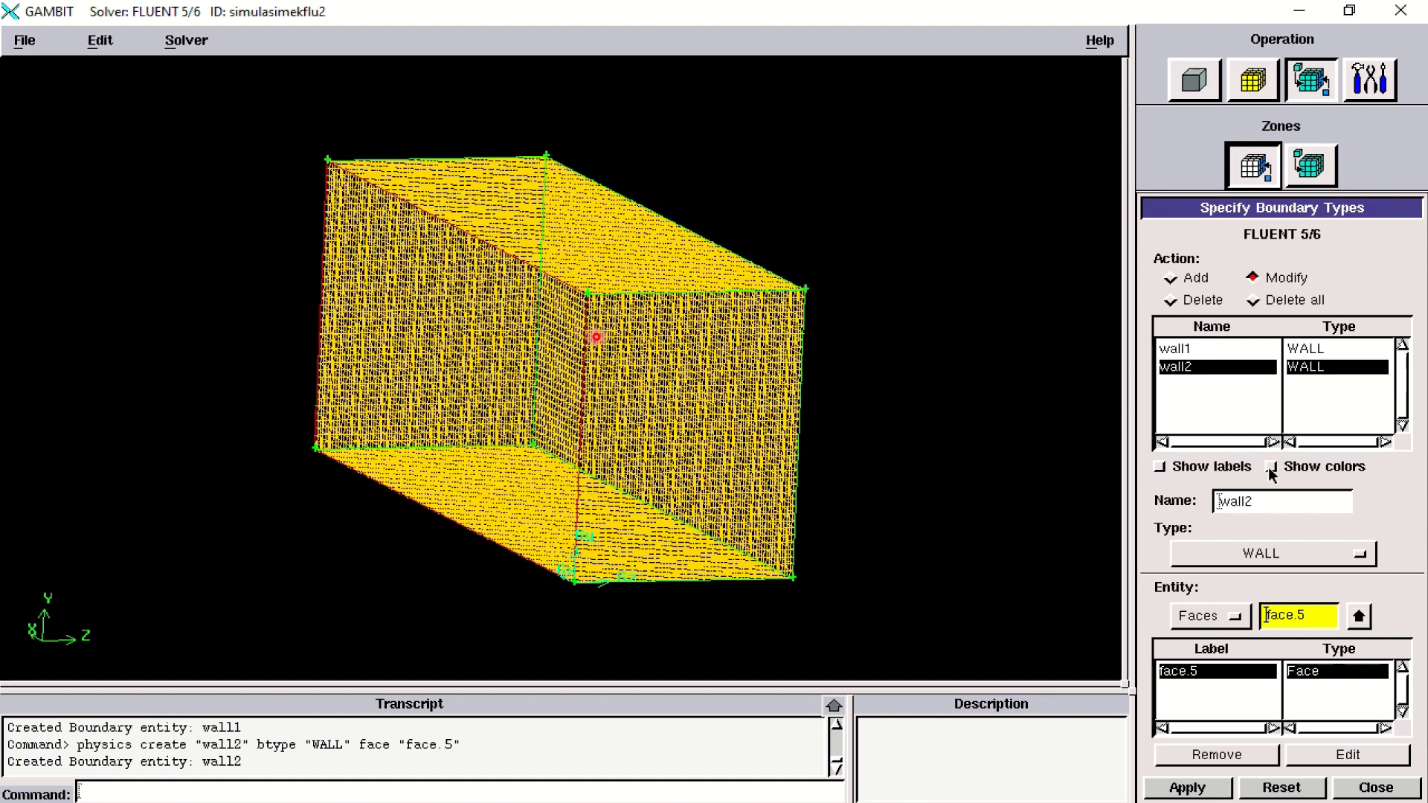
Add a WALL boundary named wall3 on face.6, replacing face.5 in the picked faces.
left_click(1171, 278)
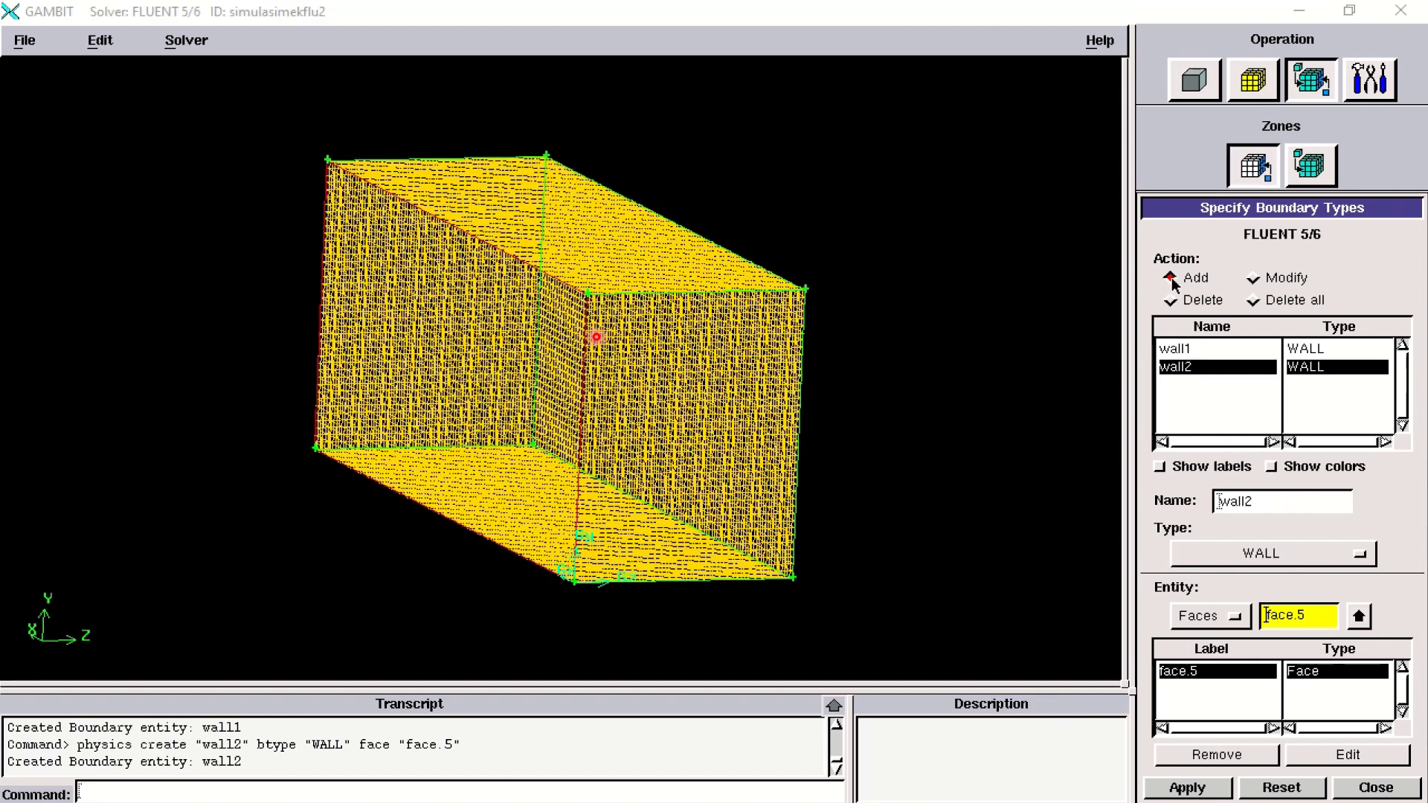
left_click(1265, 504)
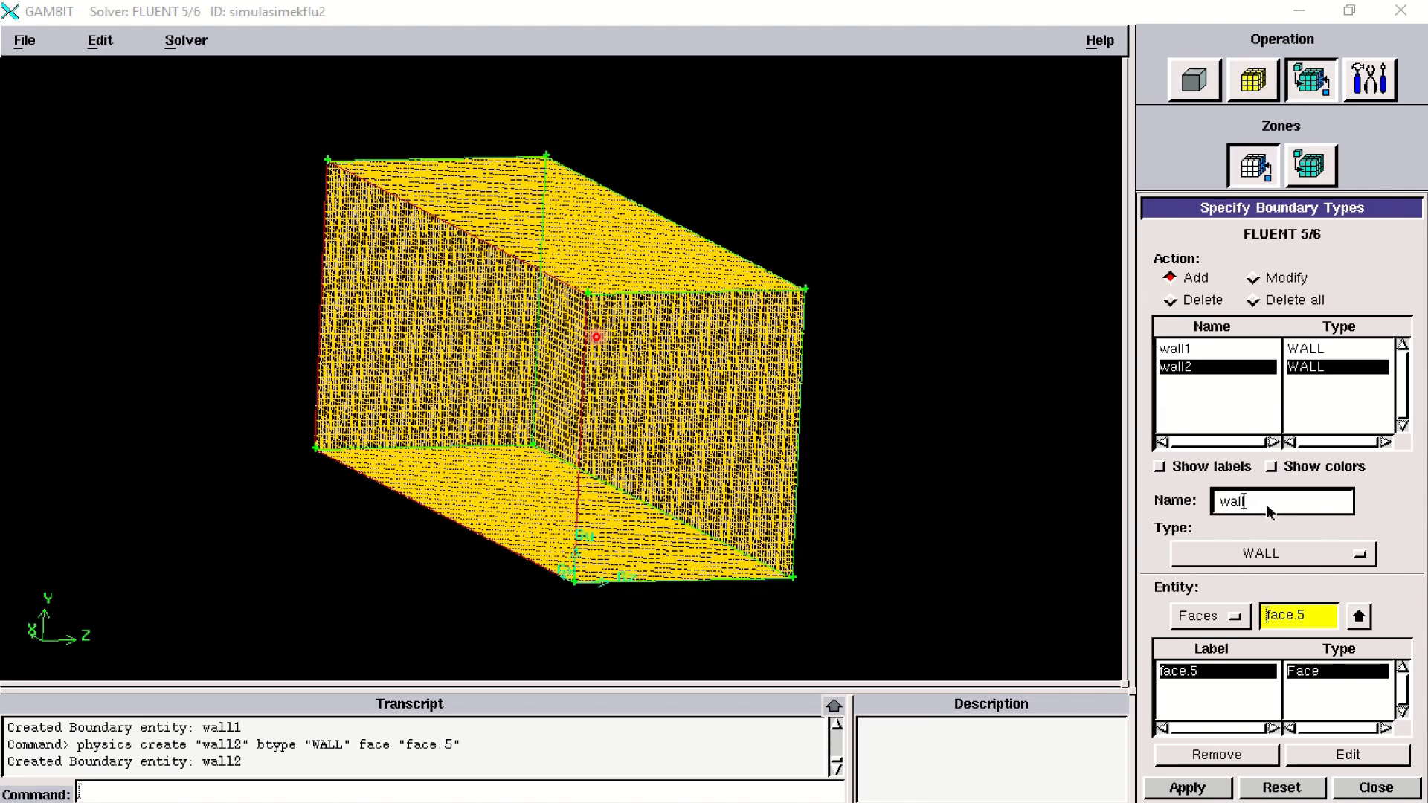
left_click_drag(902, 494, 852, 493)
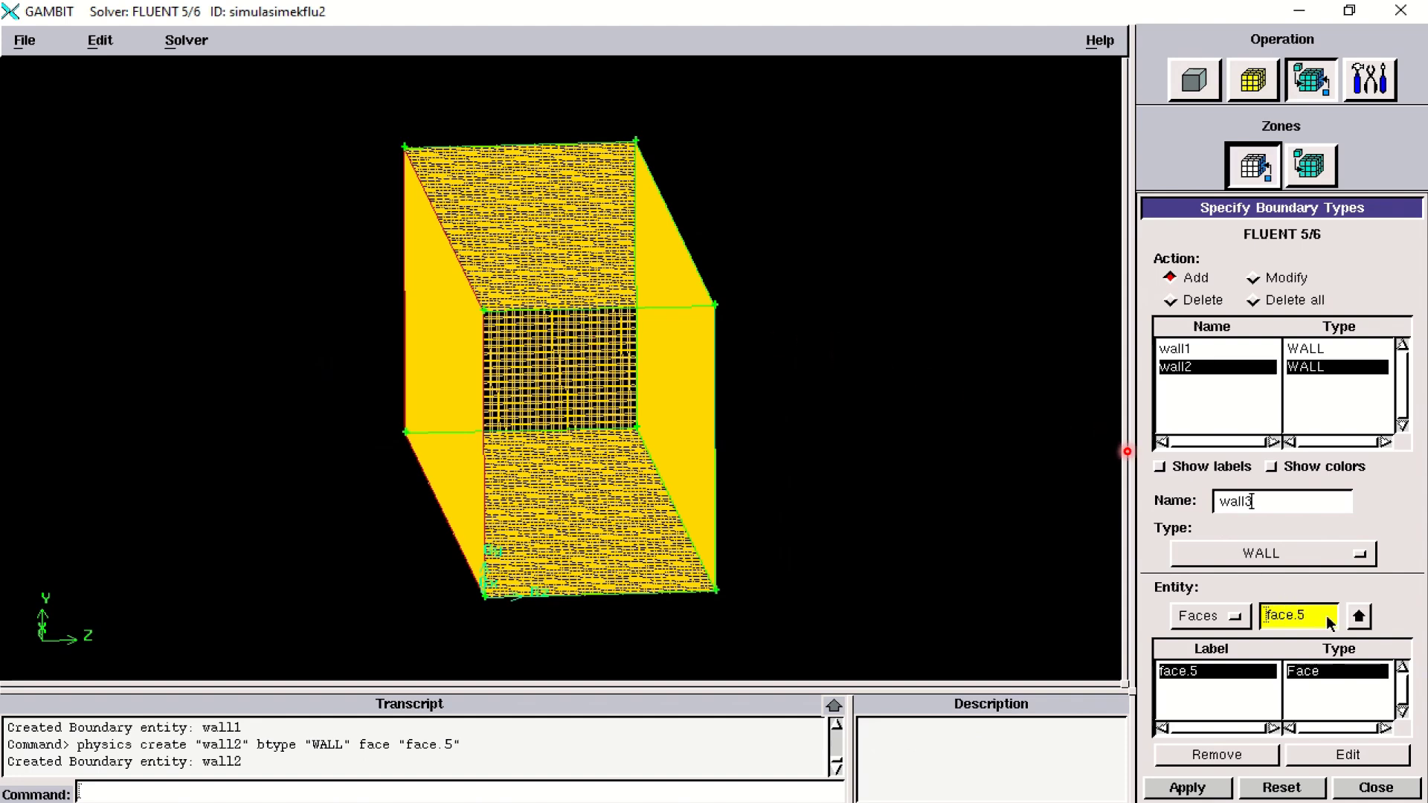
left_click(1360, 617)
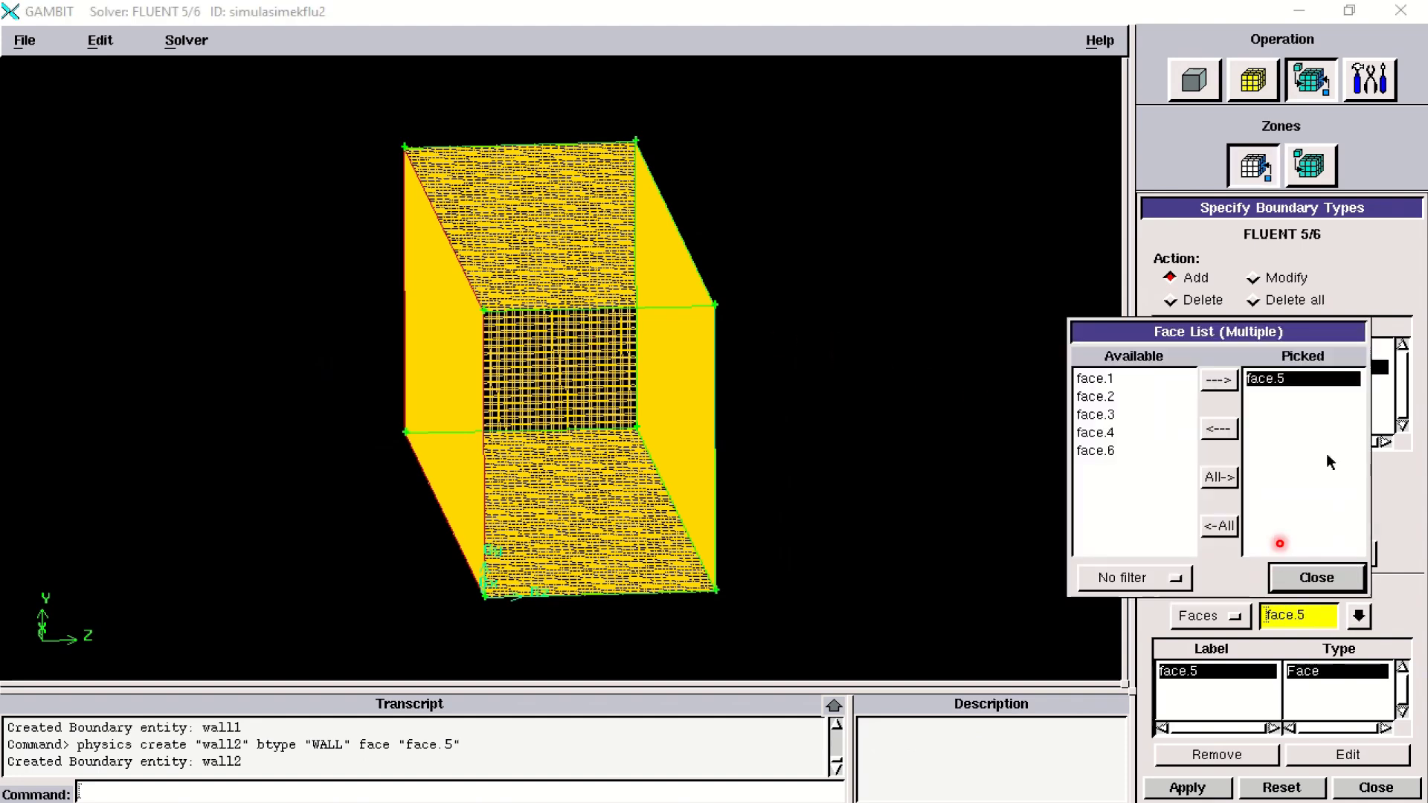
left_click(1218, 428)
left_click(1095, 468)
left_click(1218, 380)
left_click_drag(1042, 430, 896, 453)
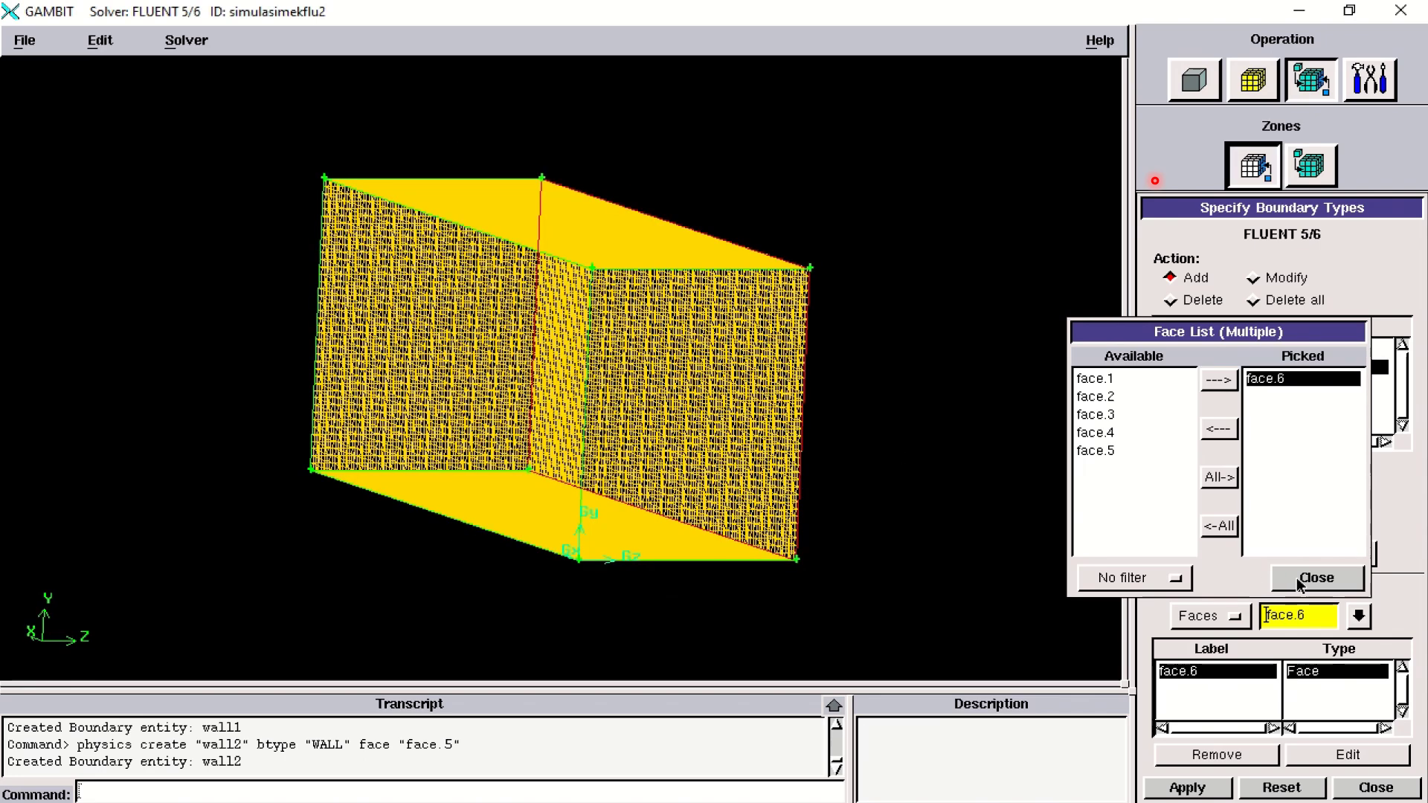
left_click(1299, 583)
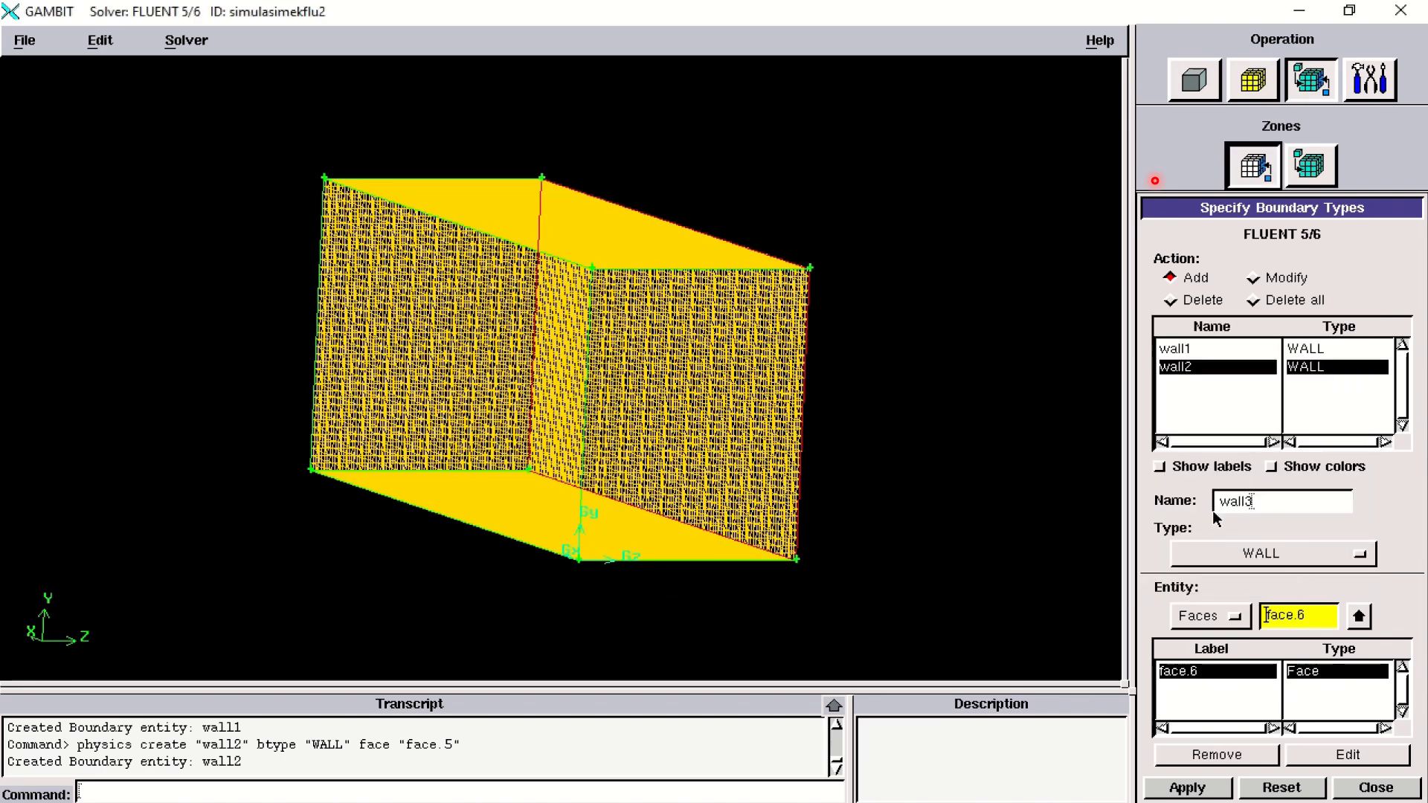
left_click(1187, 787)
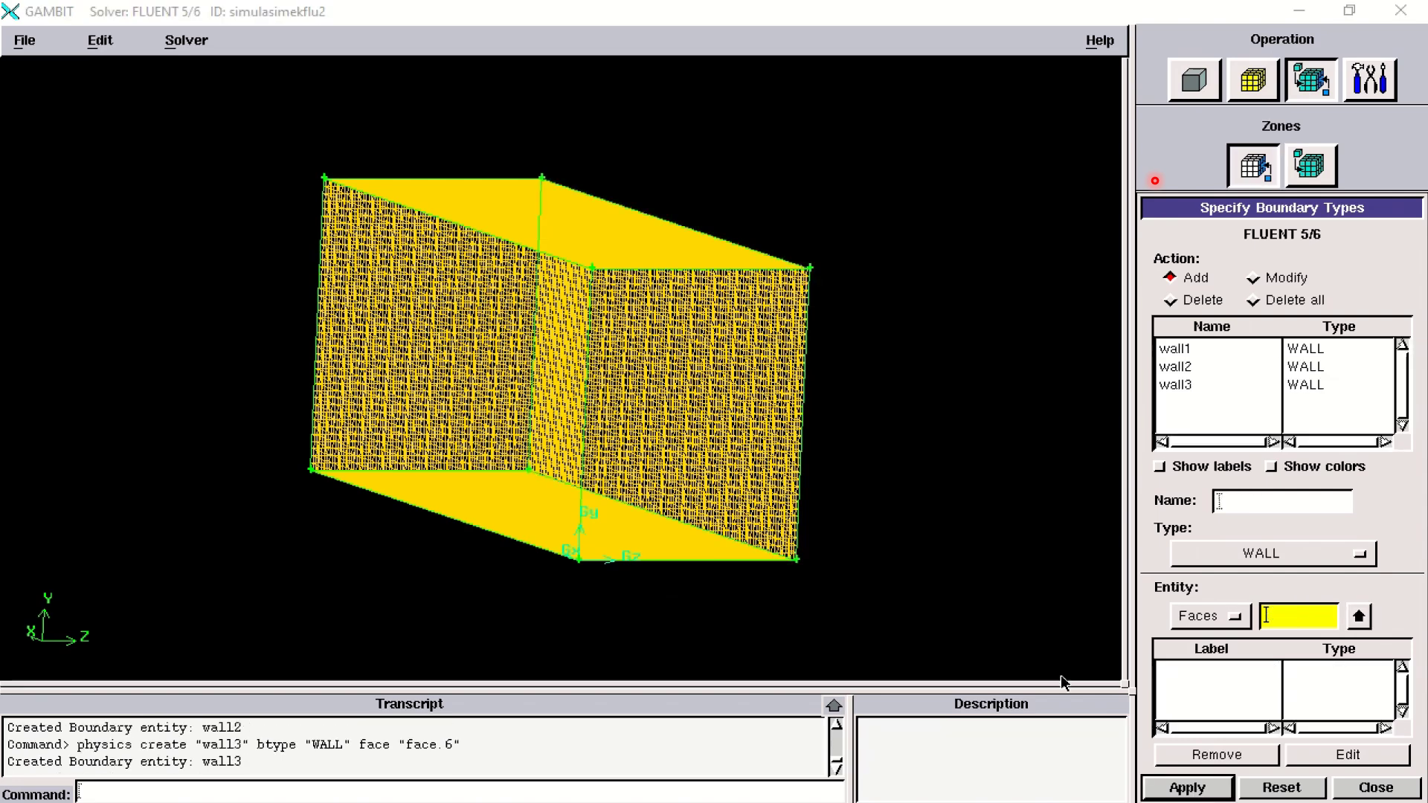
Review the wall1, wall2 and wall3 boundaries one after another to check their faces on the channel.
mouse_move(879, 507)
left_mouse_down()
mouse_move(845, 510)
mouse_move(868, 508)
mouse_move(842, 490)
mouse_move(838, 503)
left_mouse_up()
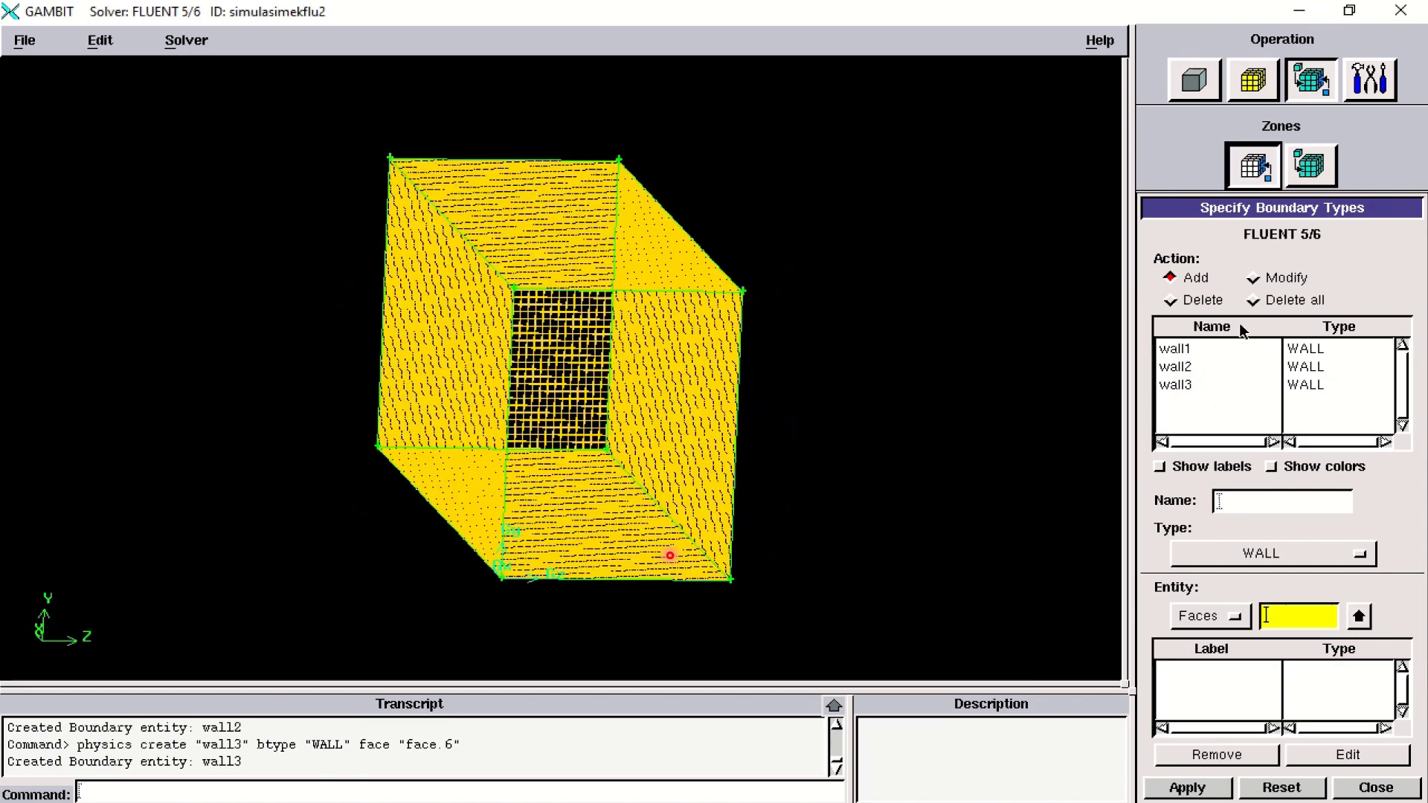
left_click(1252, 277)
left_click(1232, 355)
left_click_drag(908, 439, 920, 435)
left_click(1192, 368)
left_click(1174, 385)
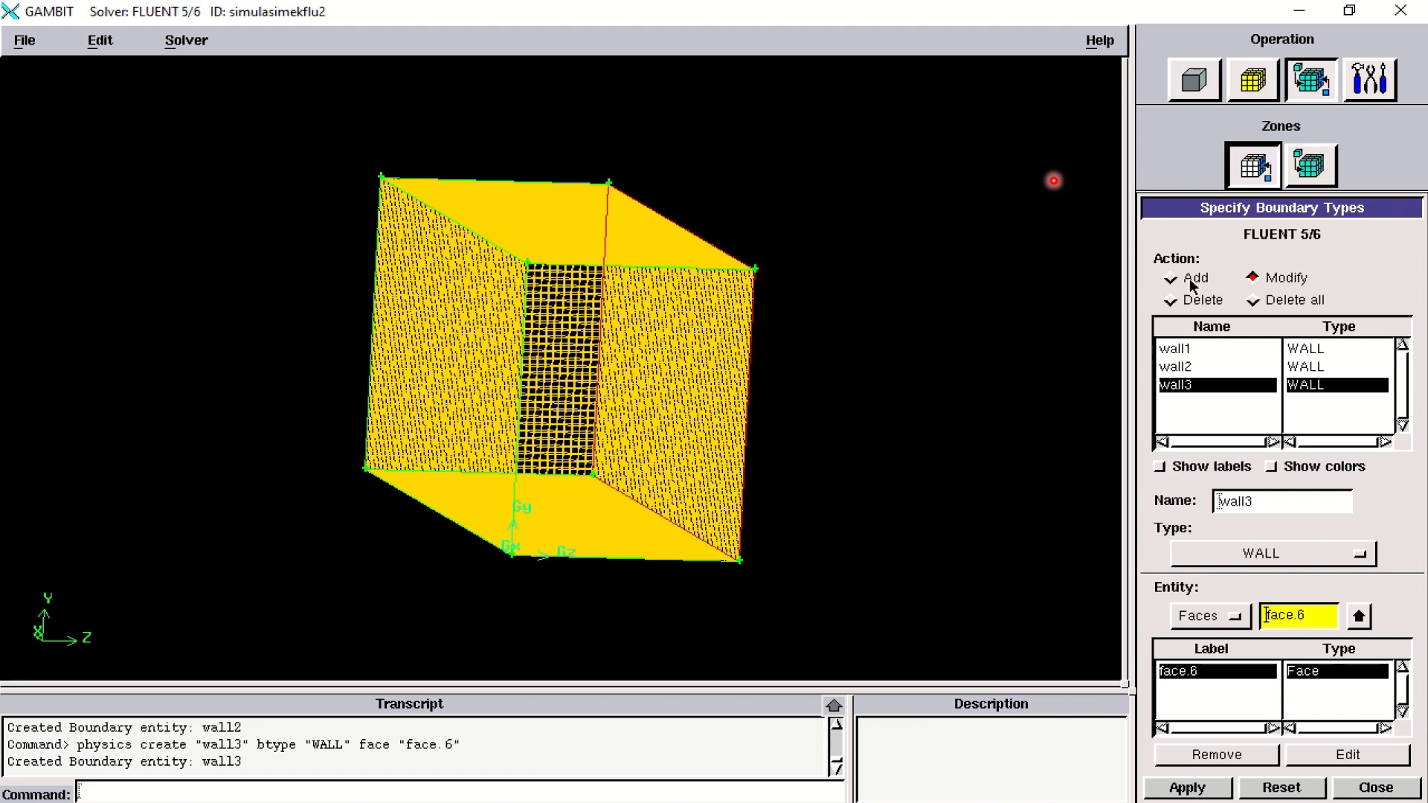
Return to adding a boundary, remove face.6 from the picked faces, and highlight face.1, face.2 and face.3 in turn to identify them.
left_click(1169, 278)
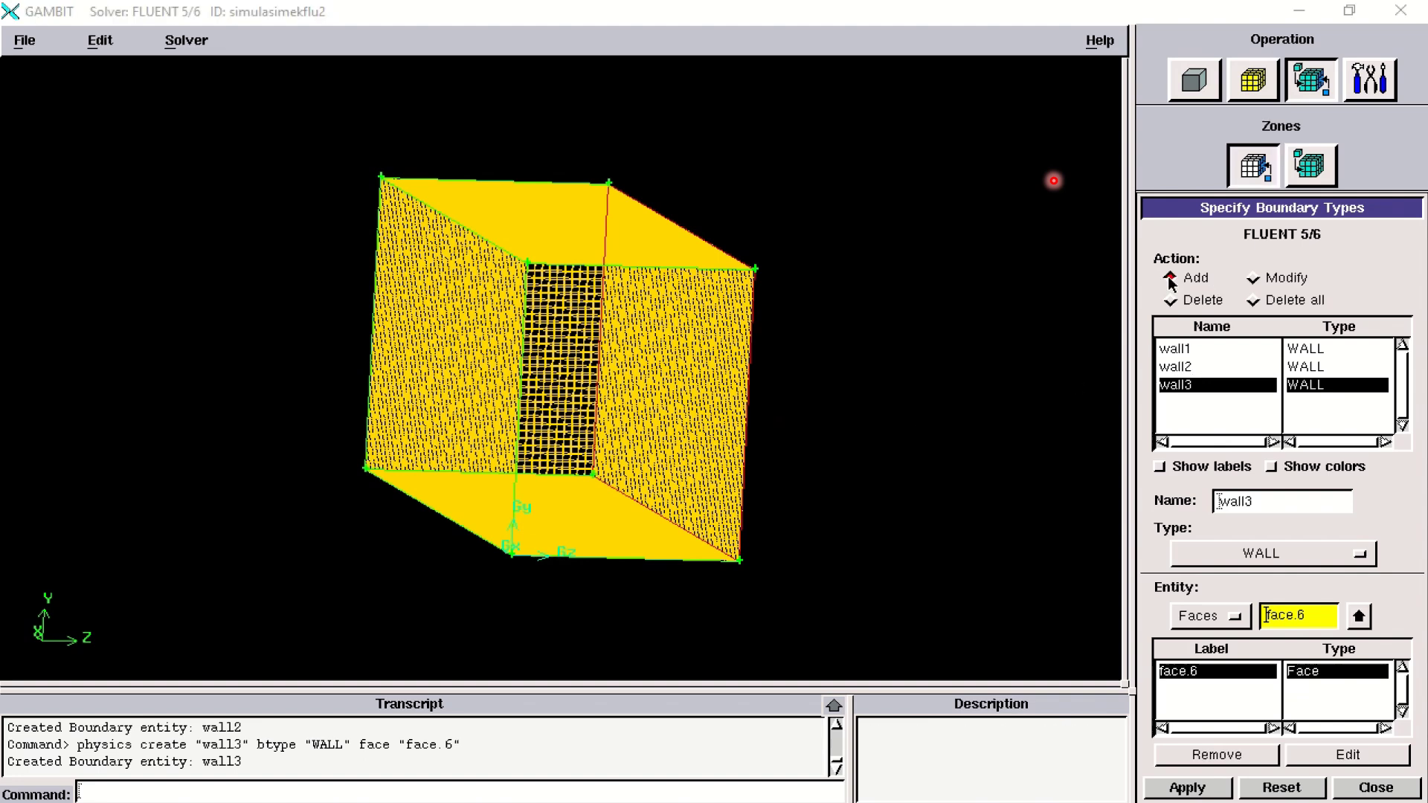
left_click(1356, 614)
left_click(1217, 429)
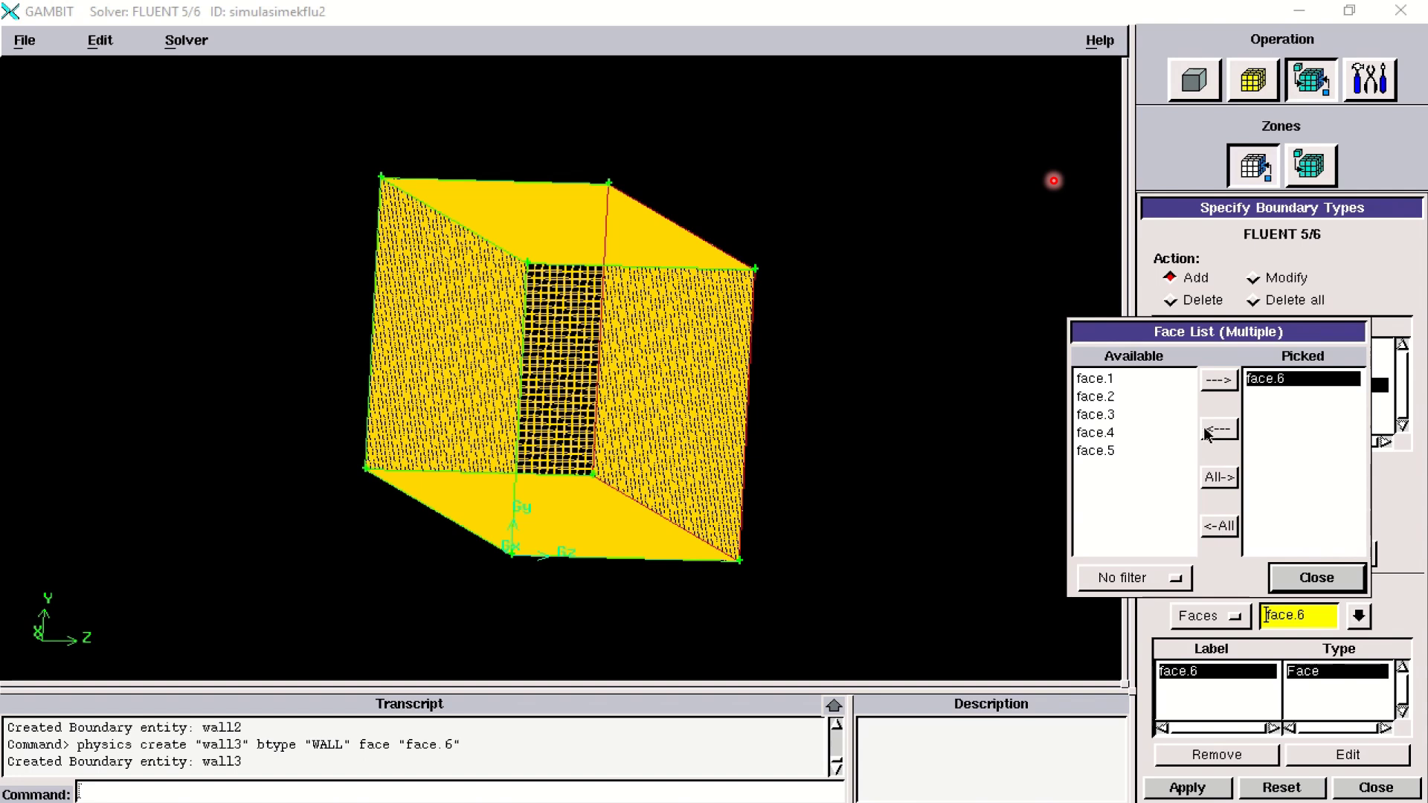
left_click(1145, 385)
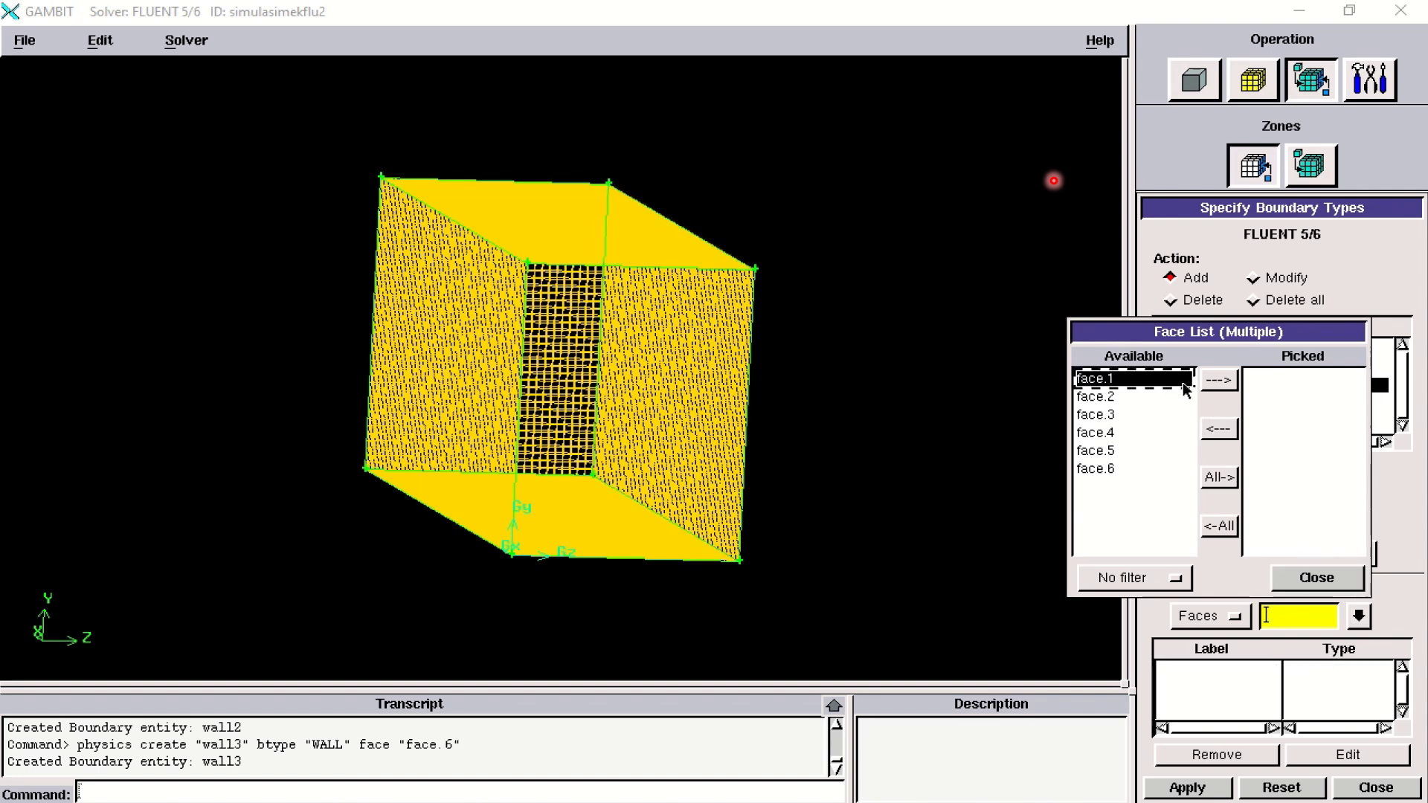
left_click(1211, 382)
left_click(1225, 425)
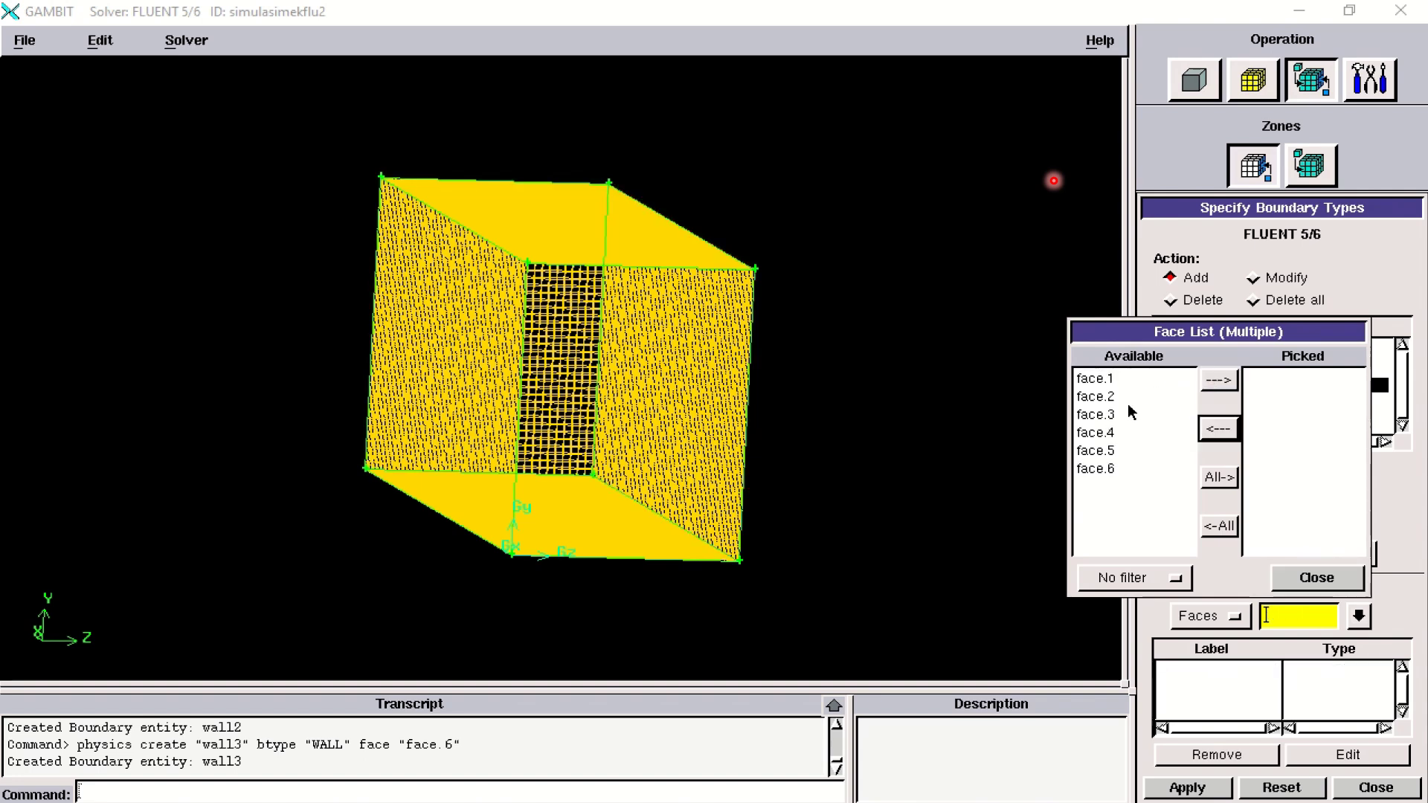
left_click(1127, 398)
left_click(1212, 382)
left_click(1217, 428)
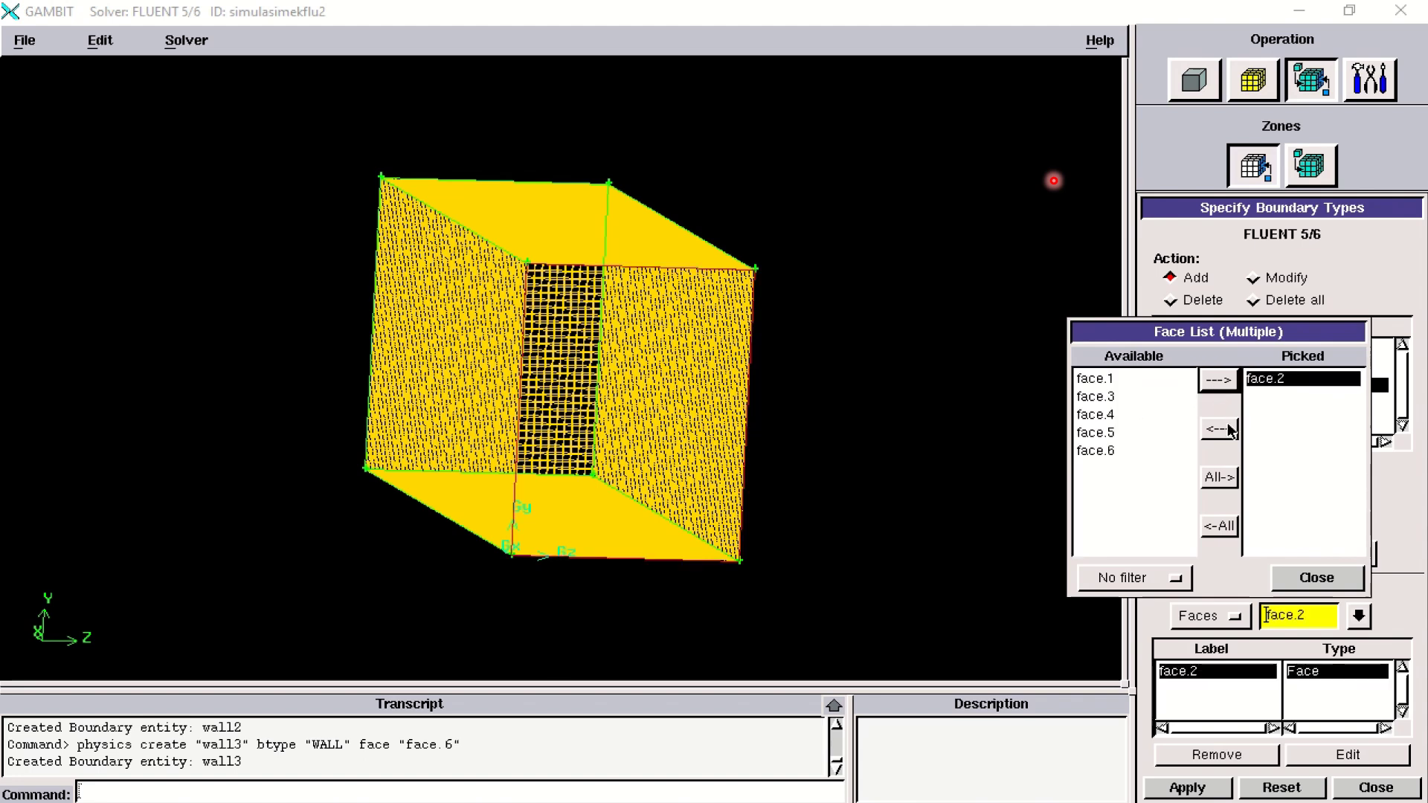
left_click(1141, 414)
left_click(1209, 383)
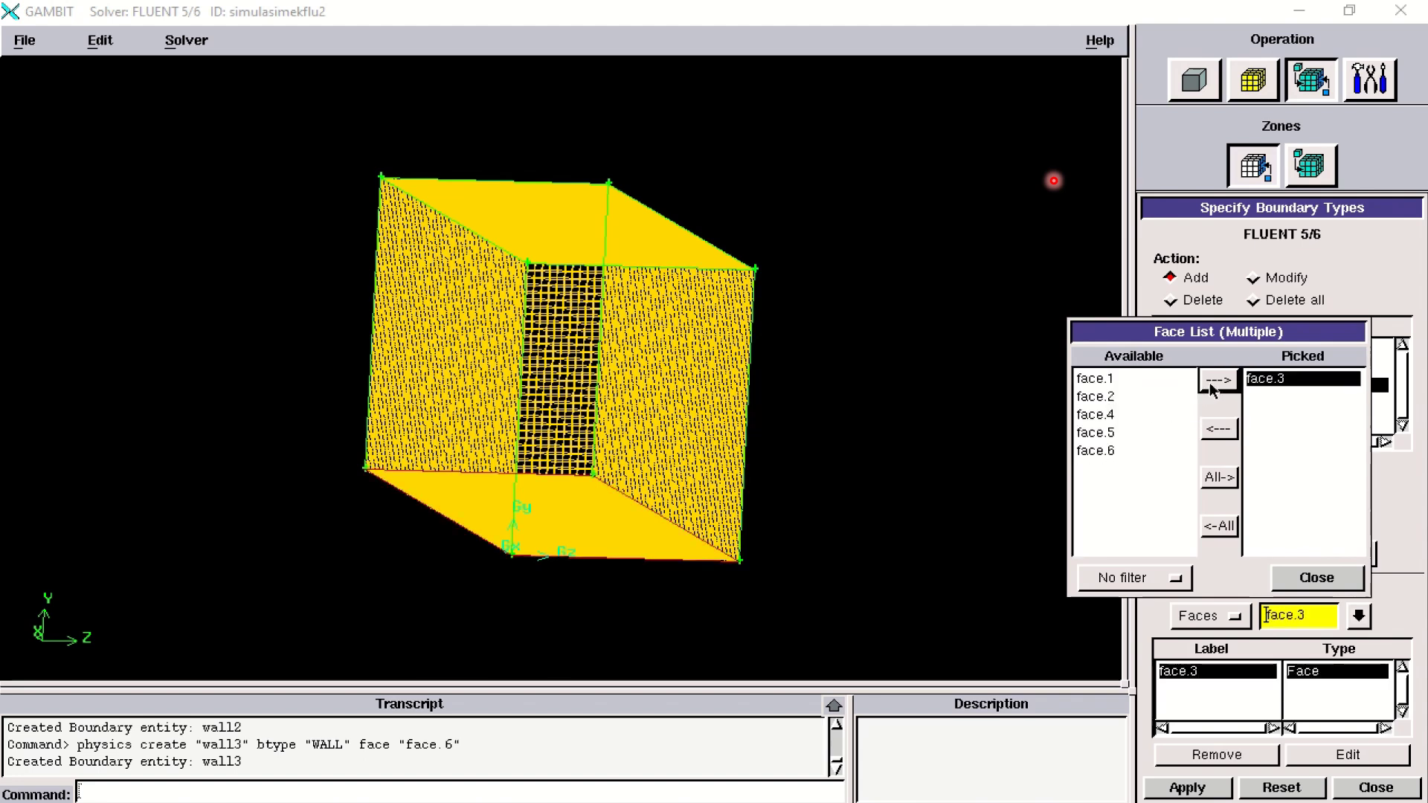
left_click(1217, 436)
Pick face.4 in place of face.3 as the face for the new boundary.
left_click(1154, 433)
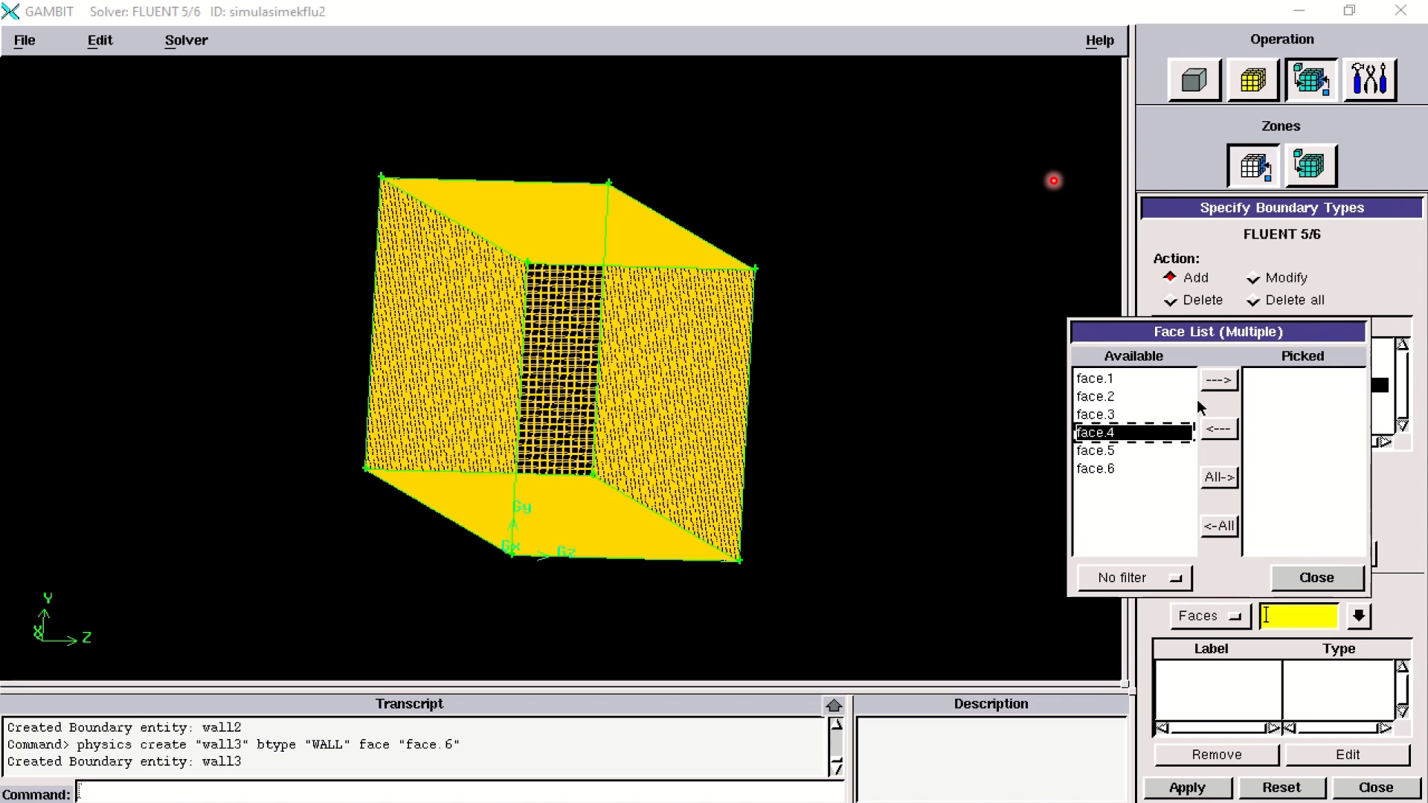
left_click(1211, 383)
left_click_drag(924, 449, 937, 468)
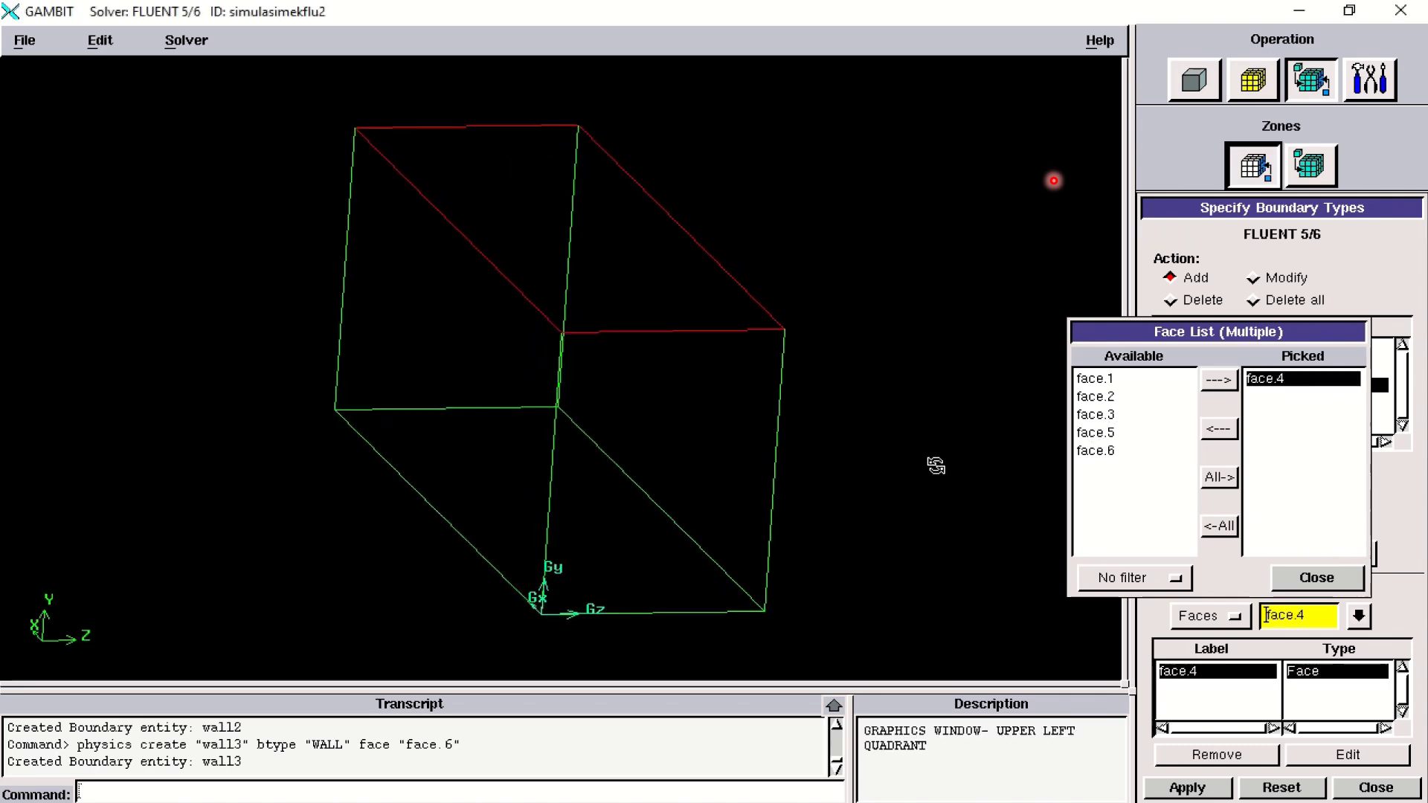
left_click(1297, 577)
Set the new boundary's type to PRESSURE_INLET.
left_click(1294, 559)
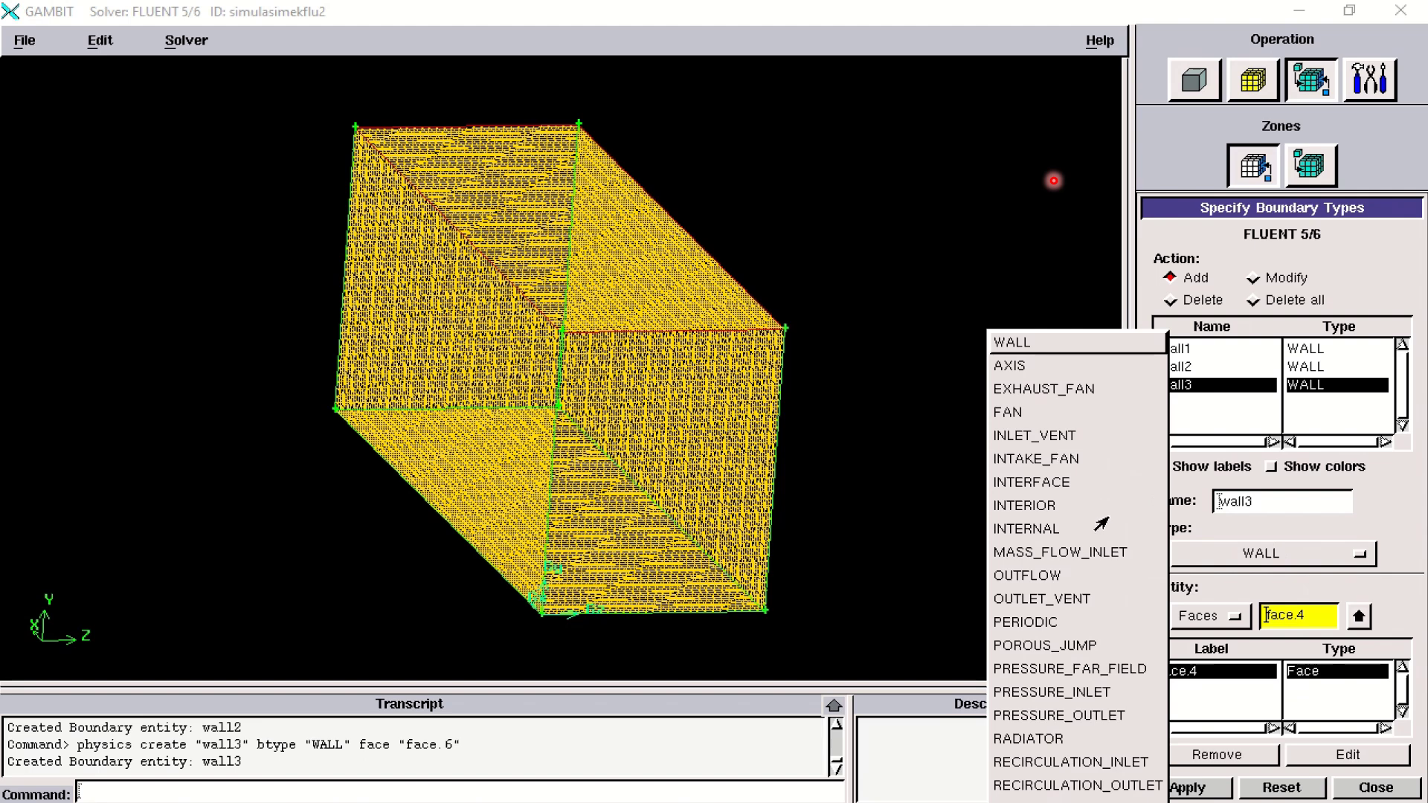
left_click(1091, 695)
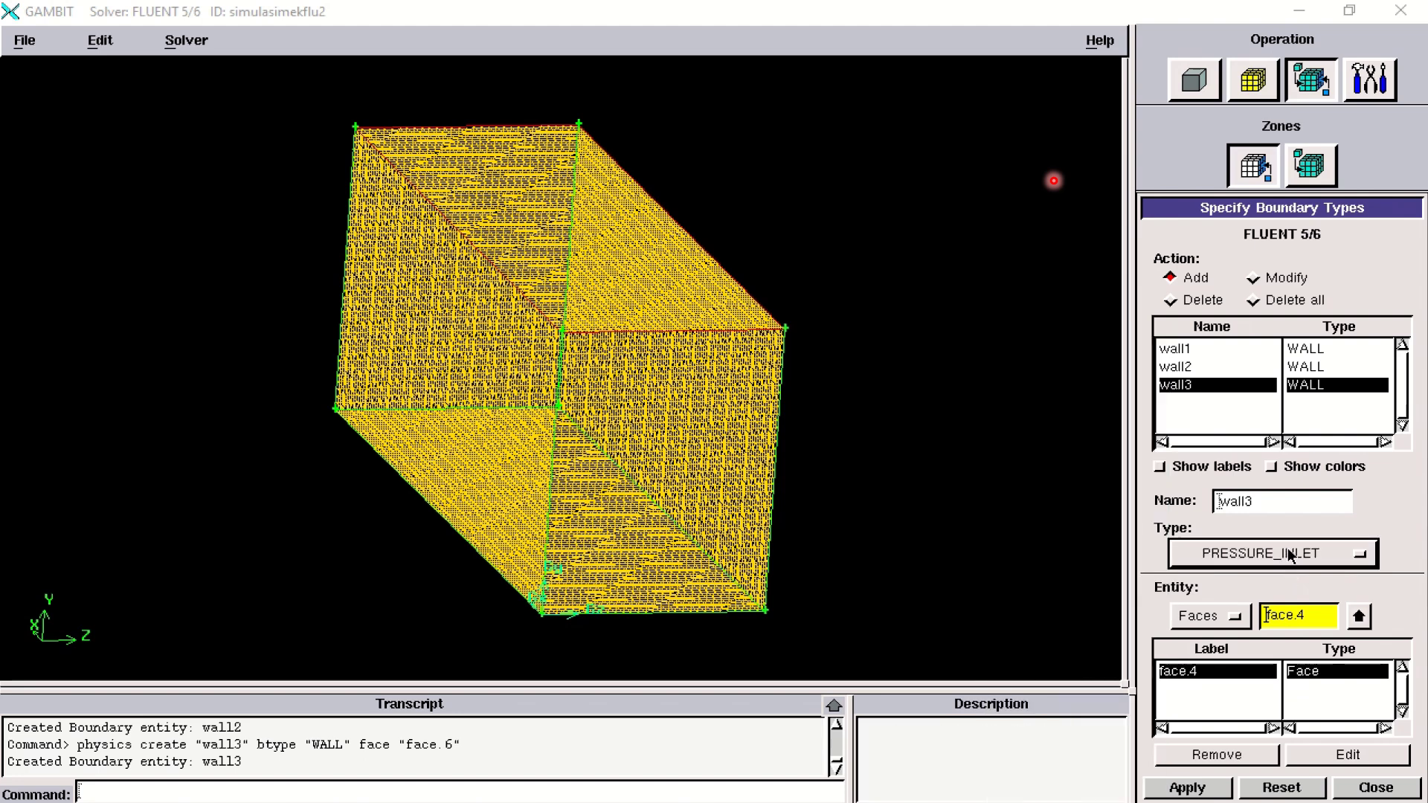
left_click(1290, 556)
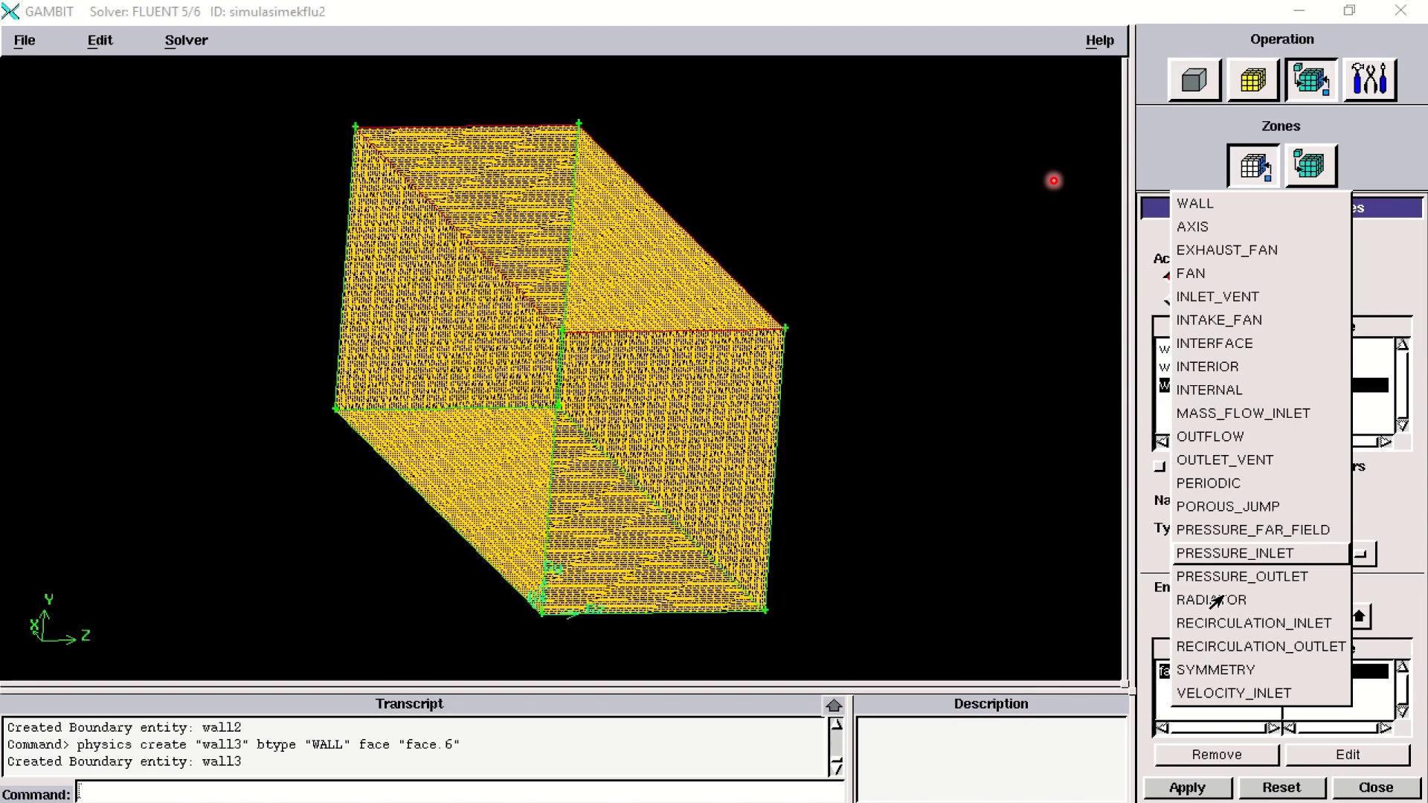
left_click(1231, 552)
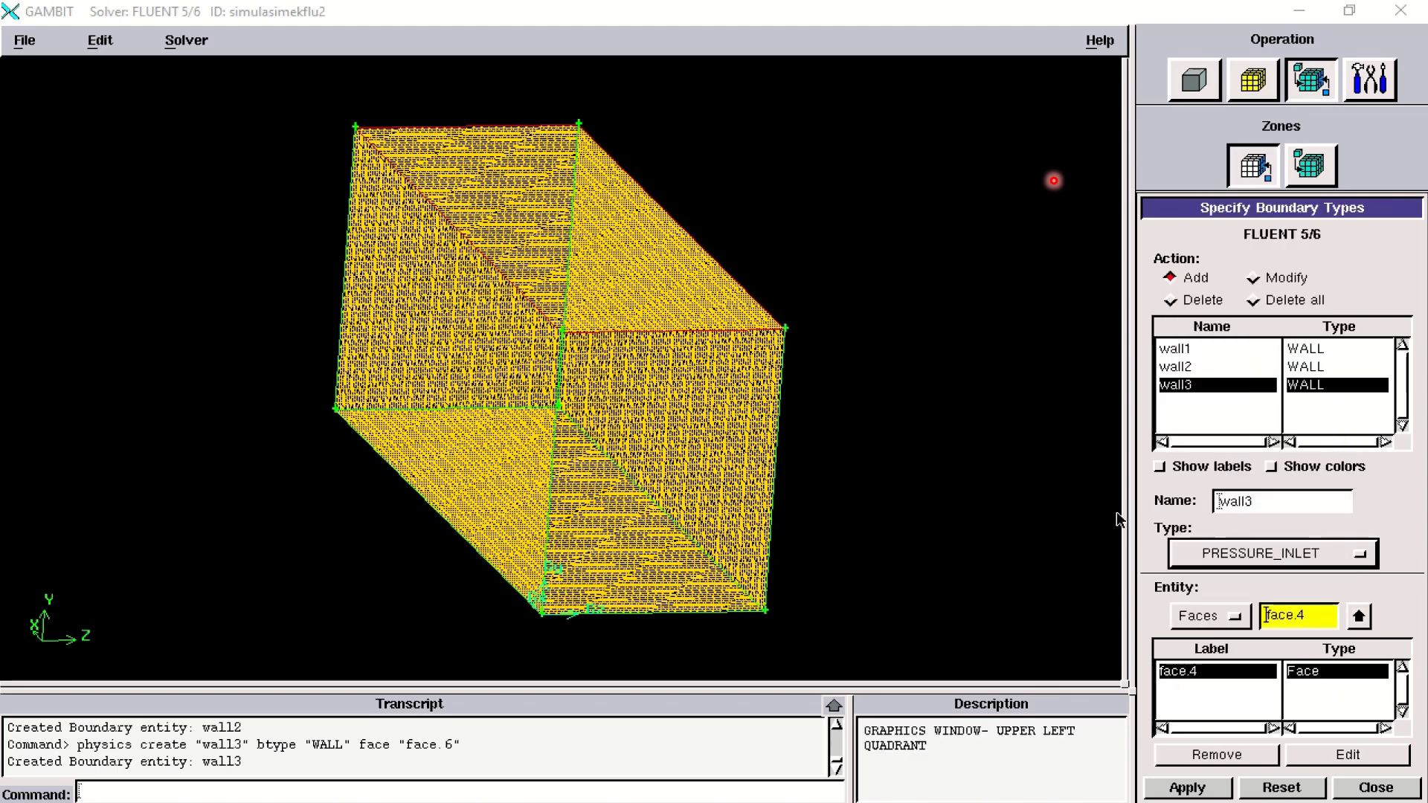
left_click(1321, 563)
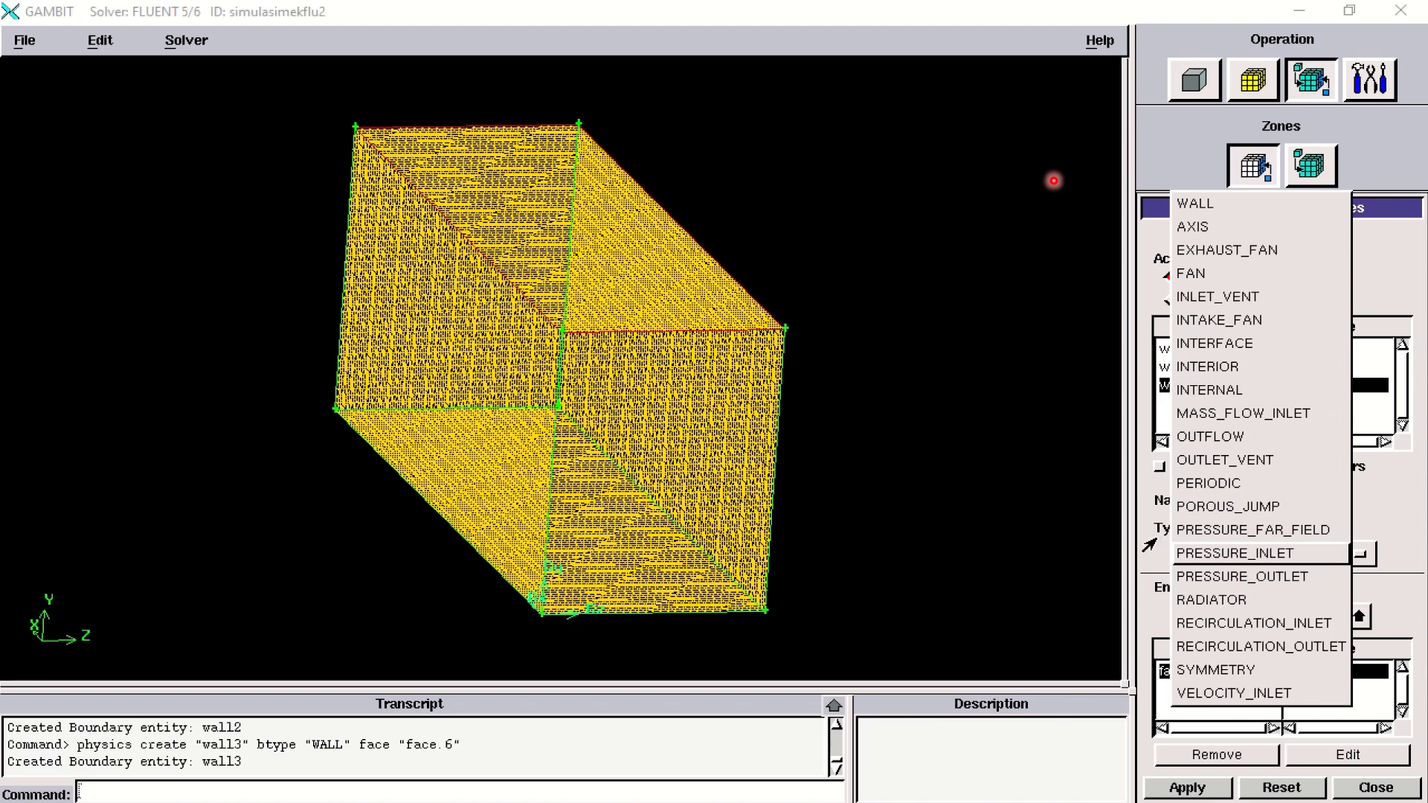
left_click(1227, 553)
Remove face.4 from the picked faces, and highlight face.5 and face.2 in turn to locate them on the channel.
left_click(1358, 615)
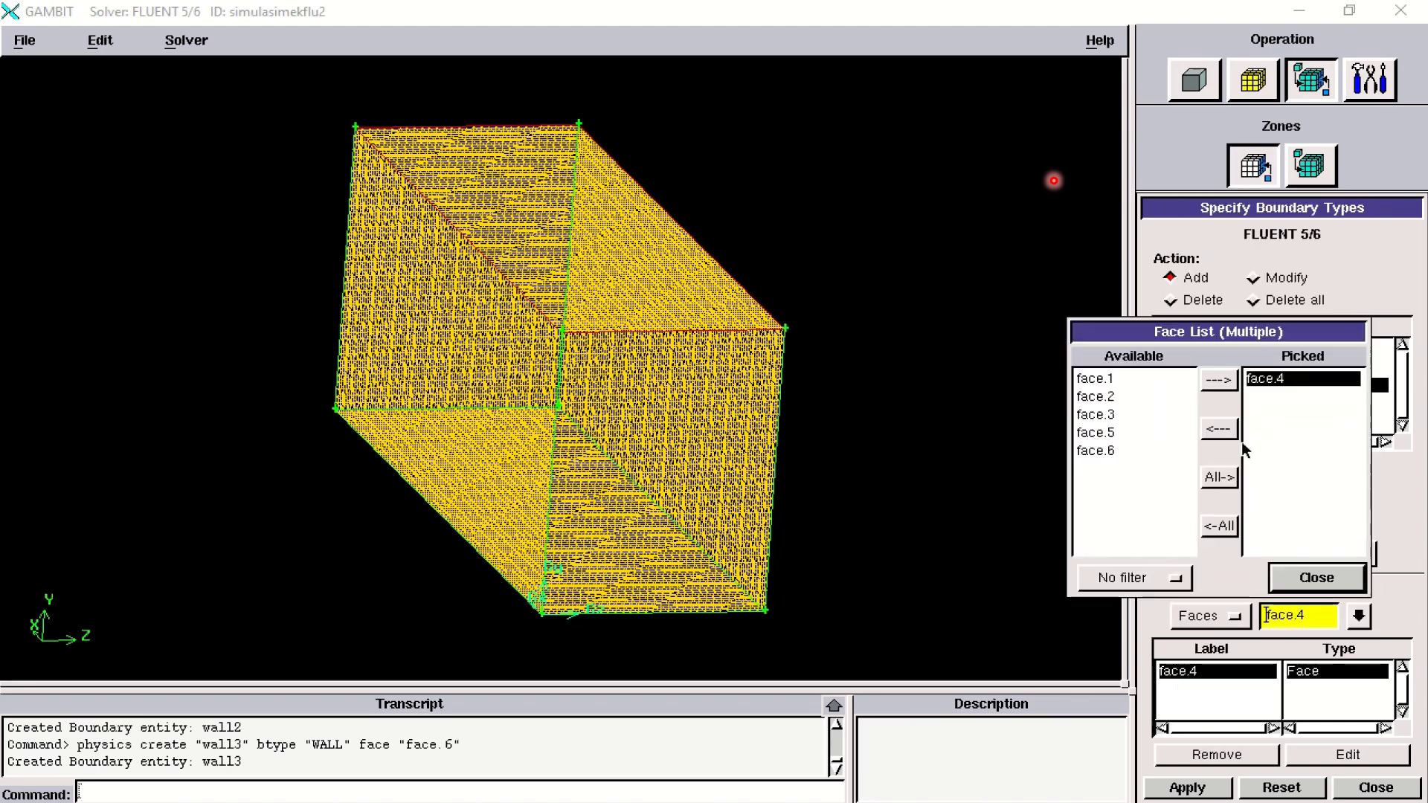
left_click(1219, 430)
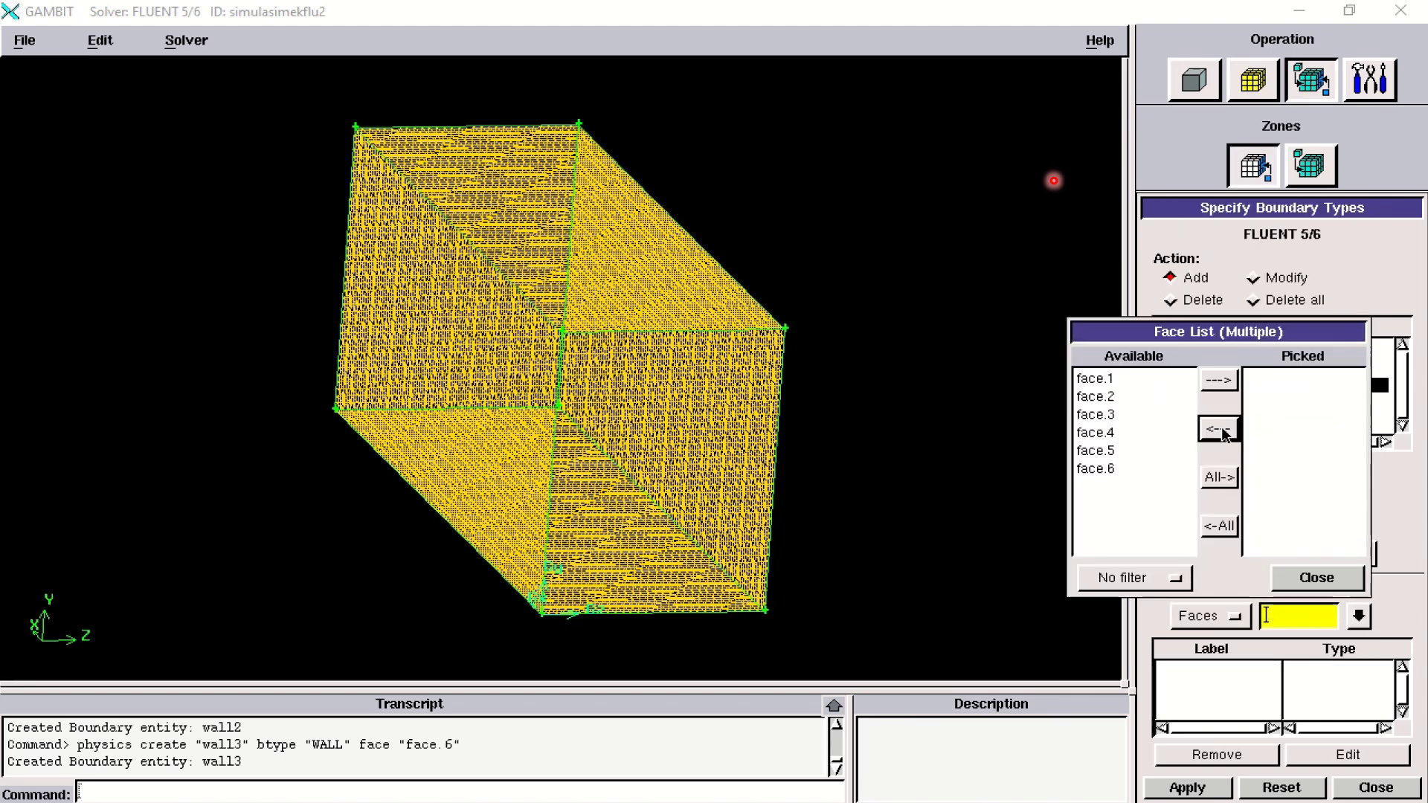
left_click(1171, 453)
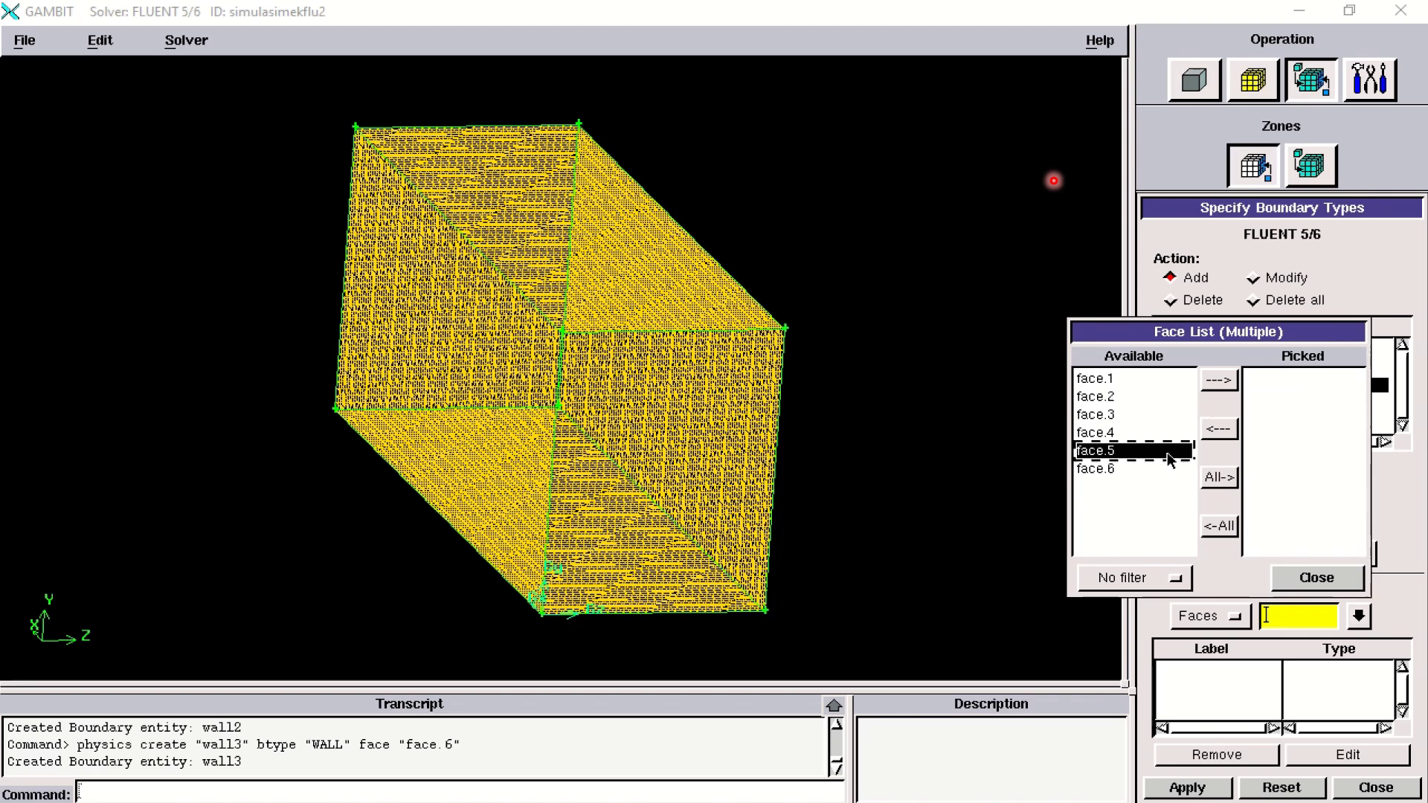
left_click(1223, 381)
left_click(1215, 435)
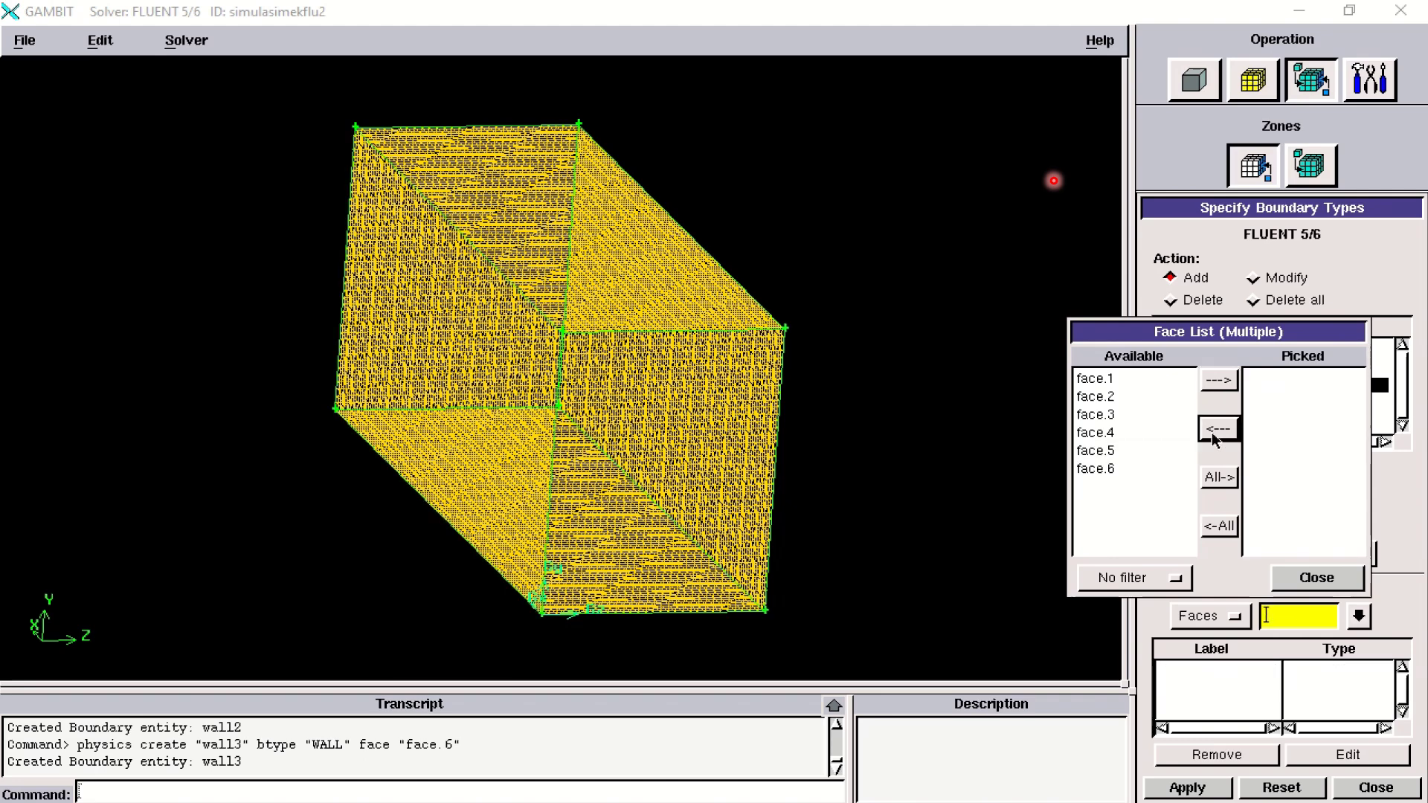
left_click(1160, 403)
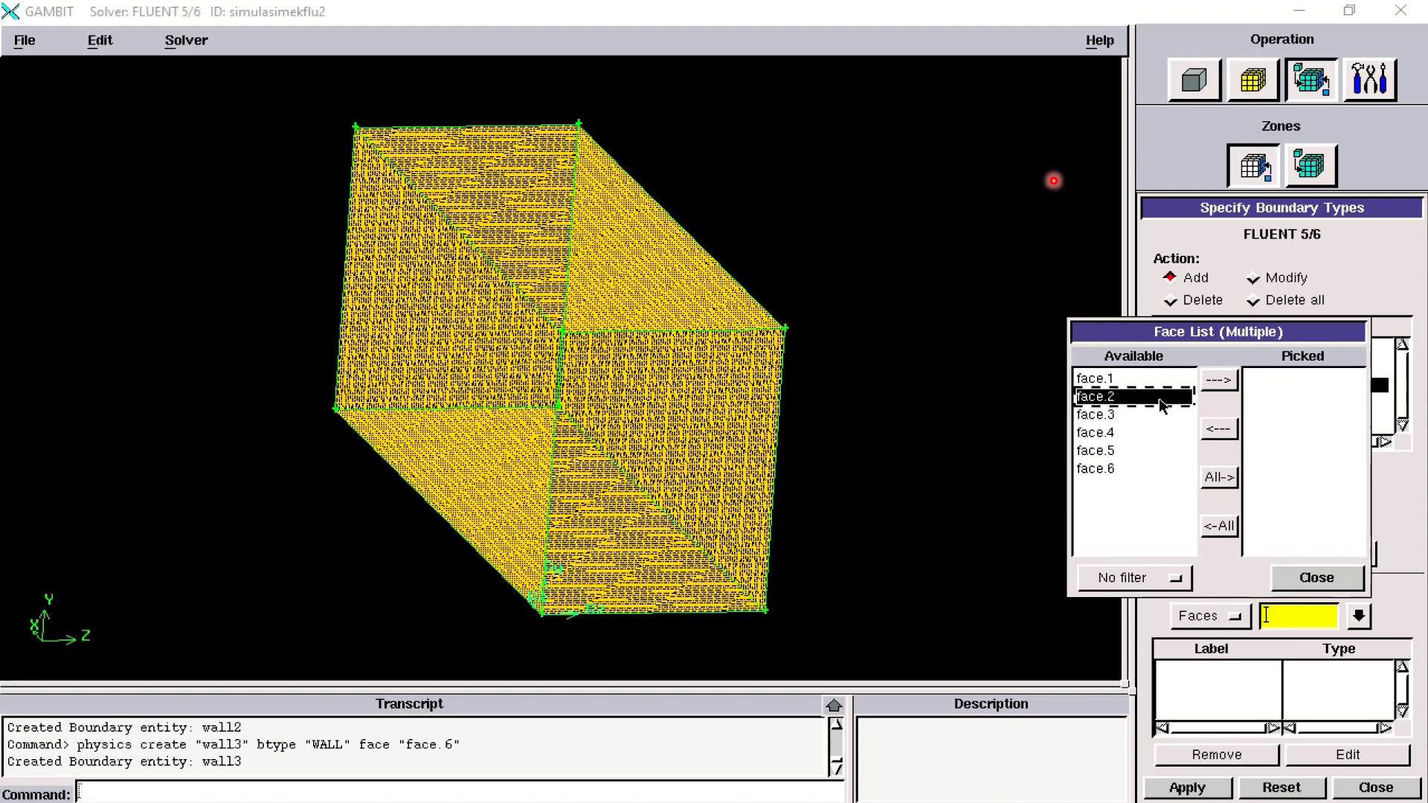
left_click(1218, 380)
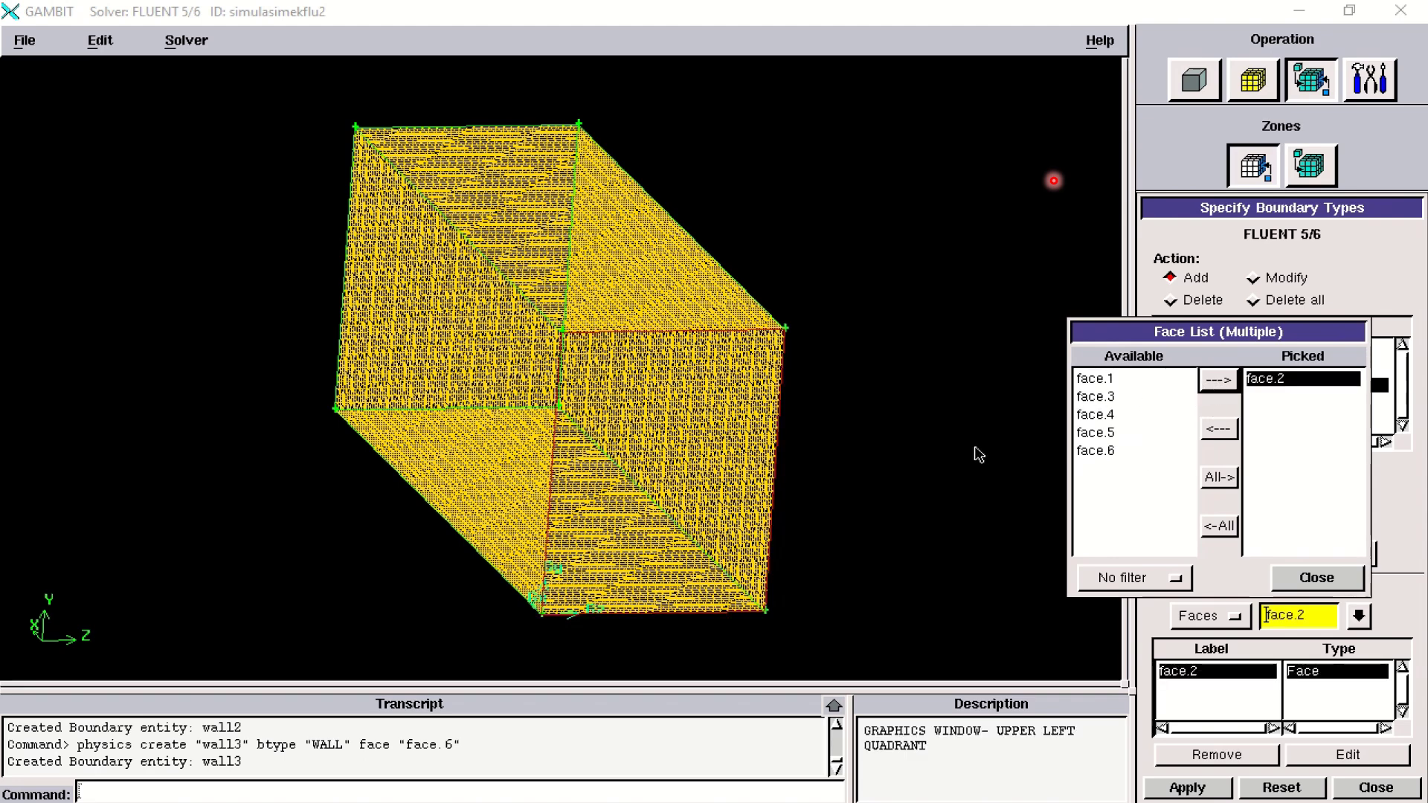
left_click(1218, 428)
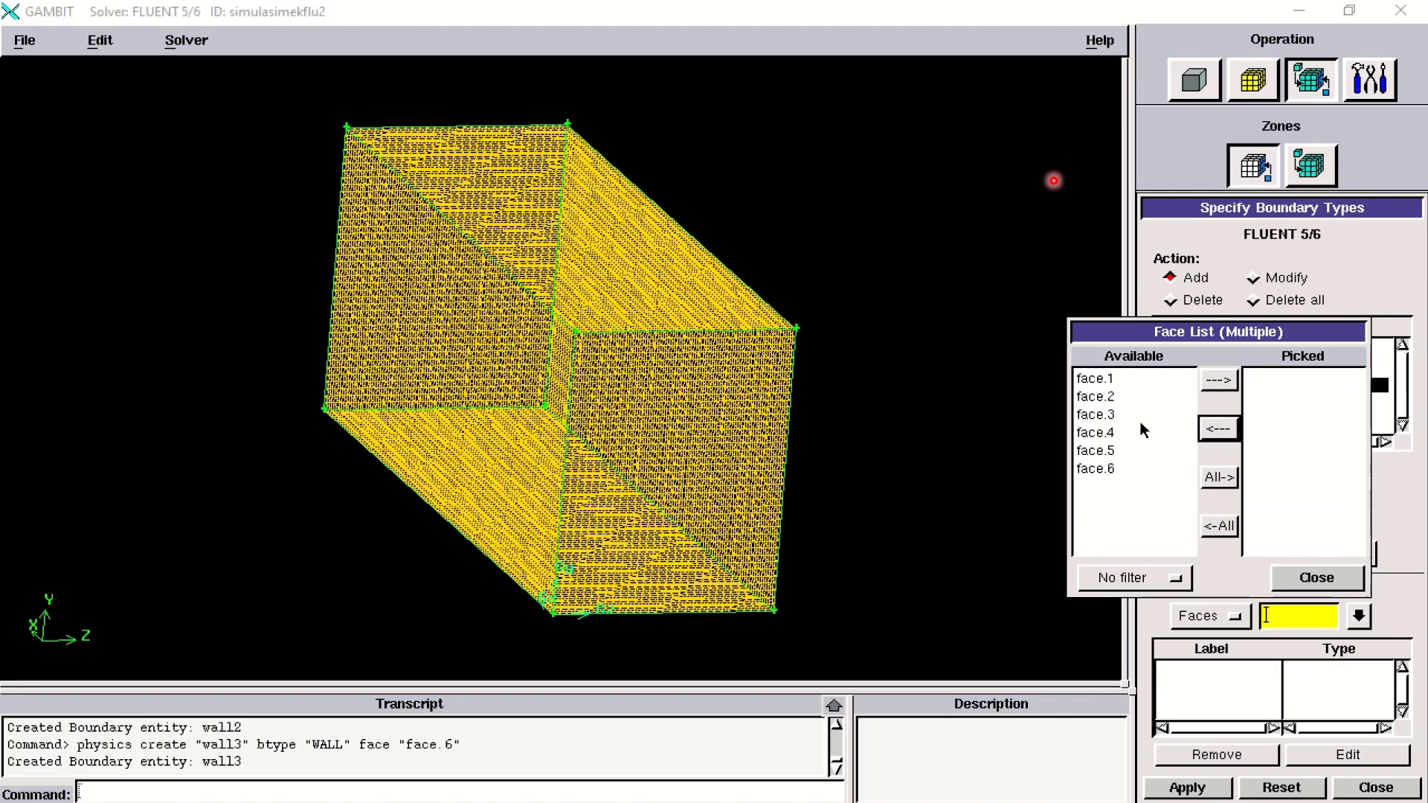
Highlight face.3, face.4, face.5 and face.6 in turn to locate them on the channel.
left_click(1135, 416)
left_click(1223, 381)
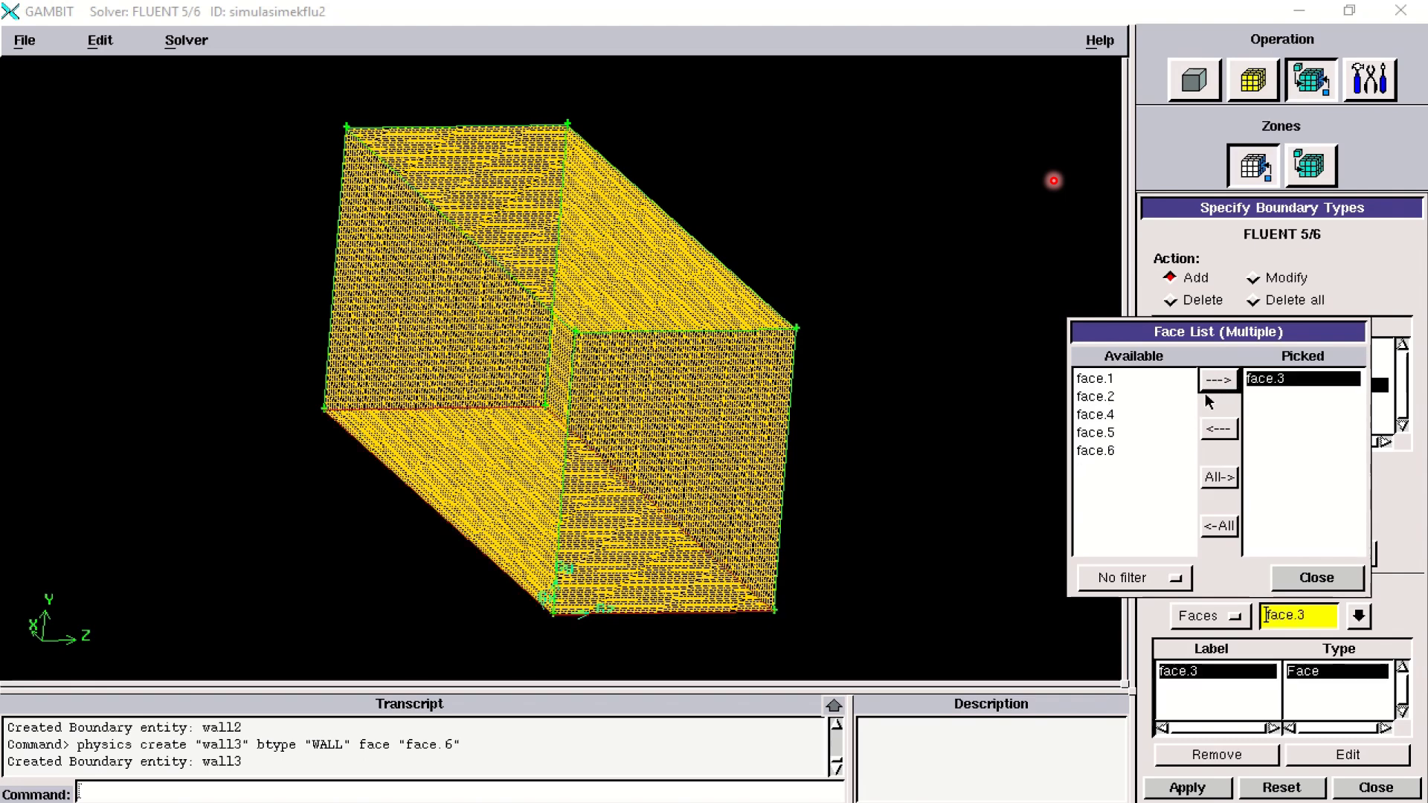
left_click(1218, 429)
left_click(1150, 432)
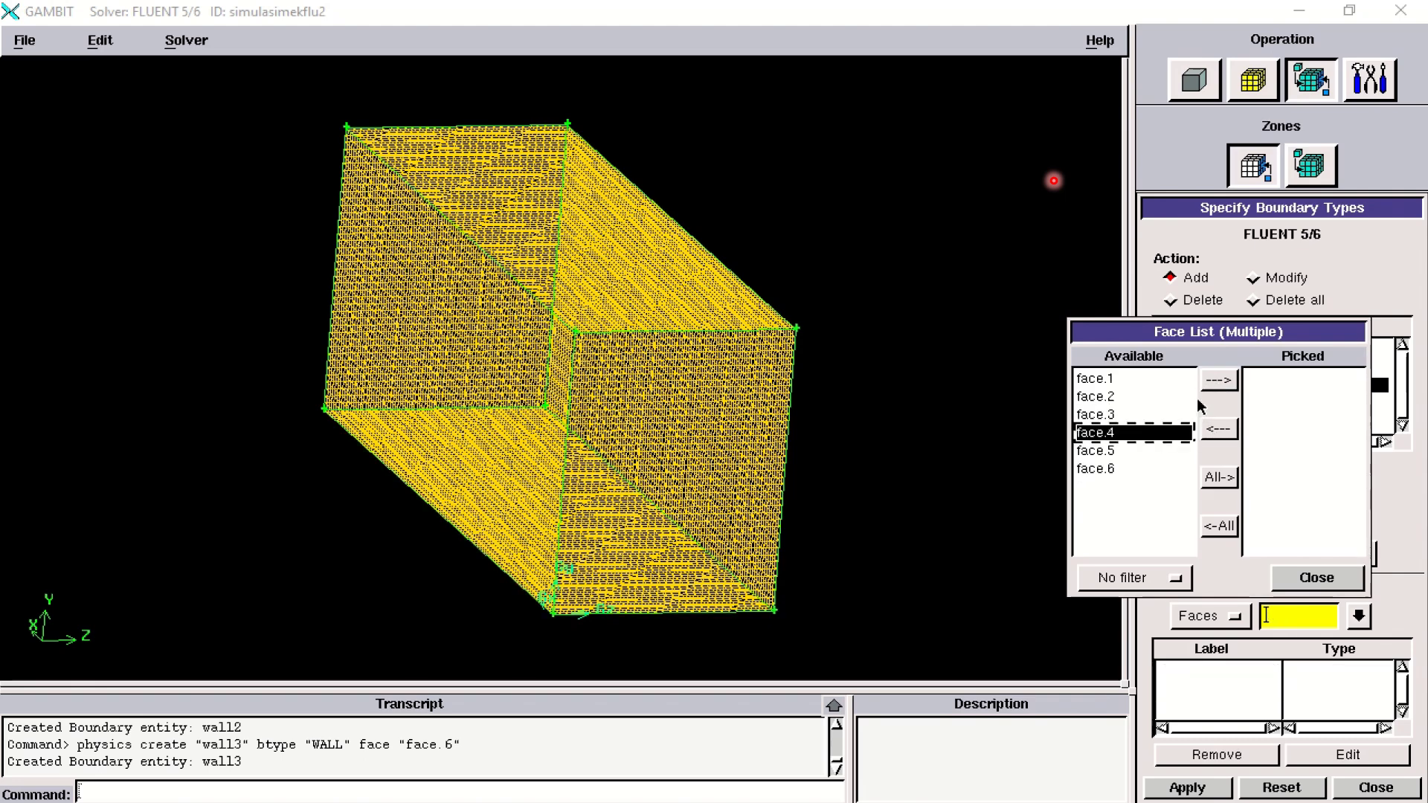
left_click(1217, 380)
left_click(1215, 429)
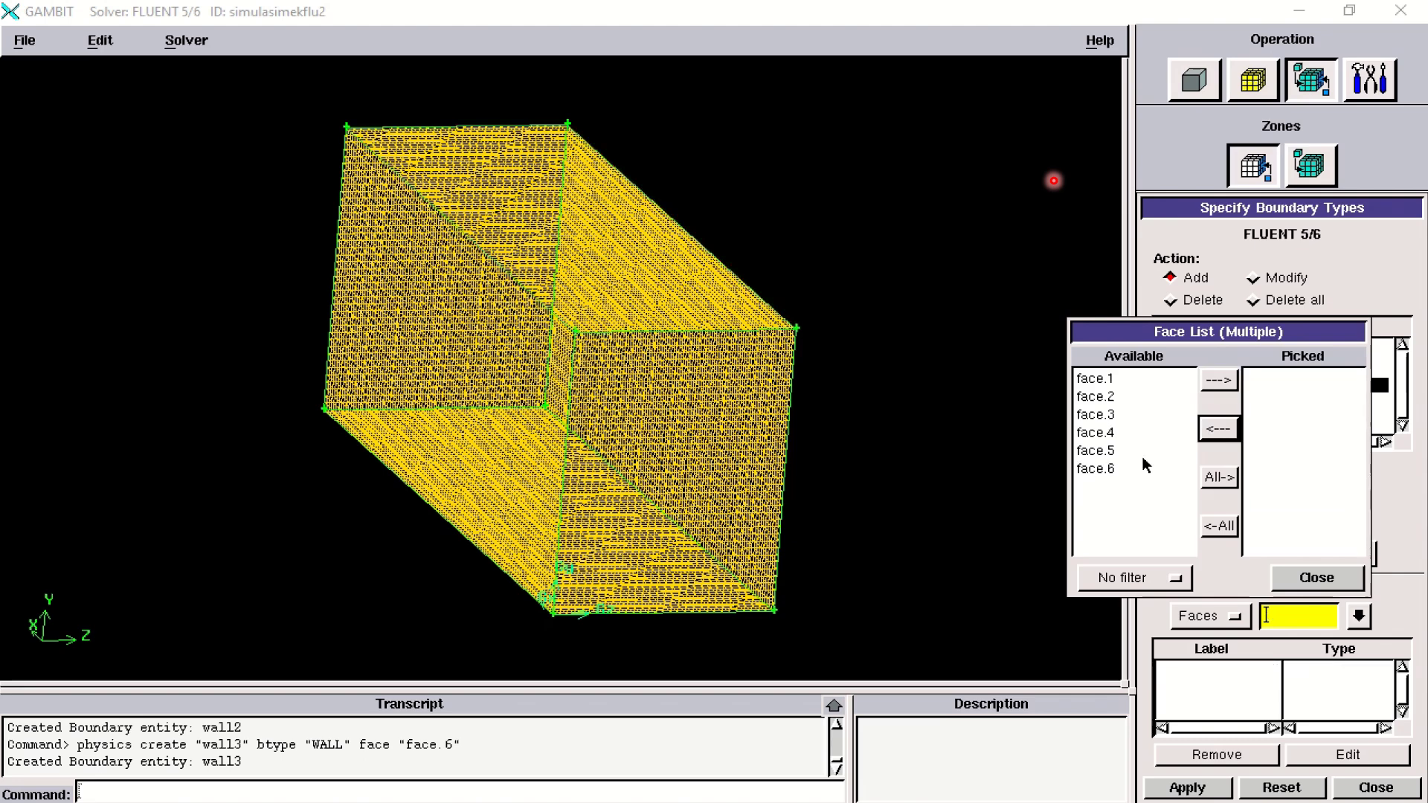
left_click(1212, 381)
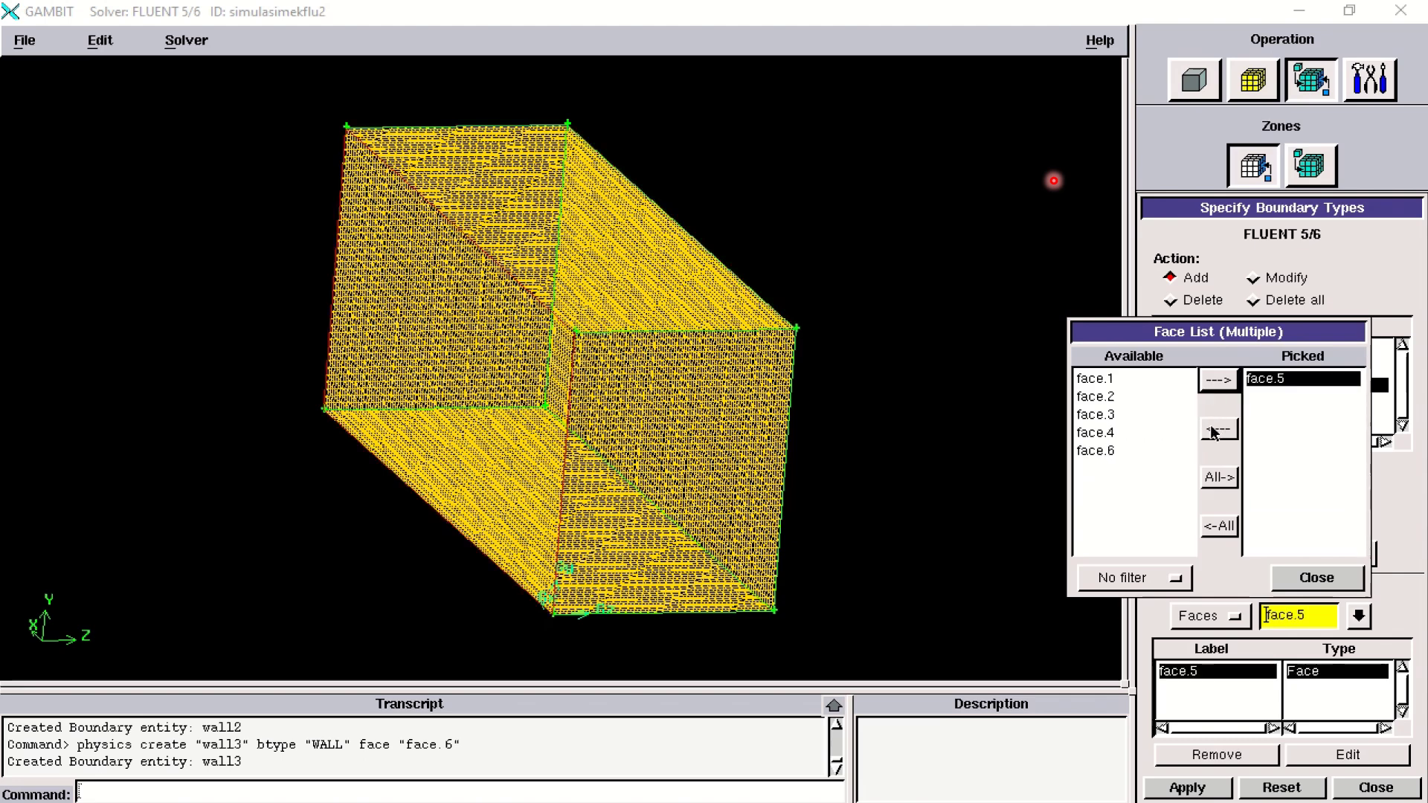
left_click(1216, 430)
left_click(1166, 470)
left_click(1216, 381)
left_click(1217, 430)
Pick face.1, the channel's end face, as the face for the new boundary.
left_click(1145, 379)
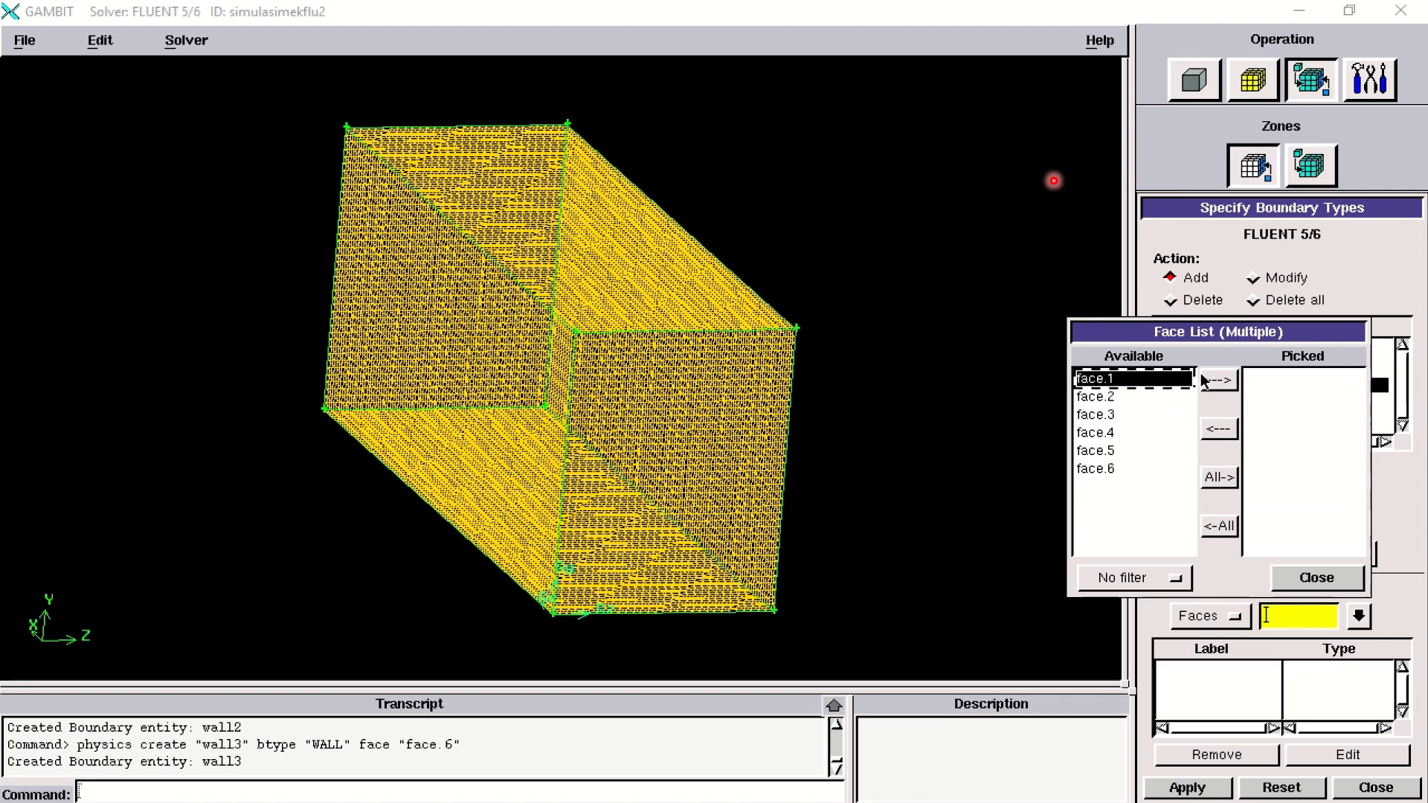
left_click(1216, 381)
left_click_drag(877, 382, 866, 376)
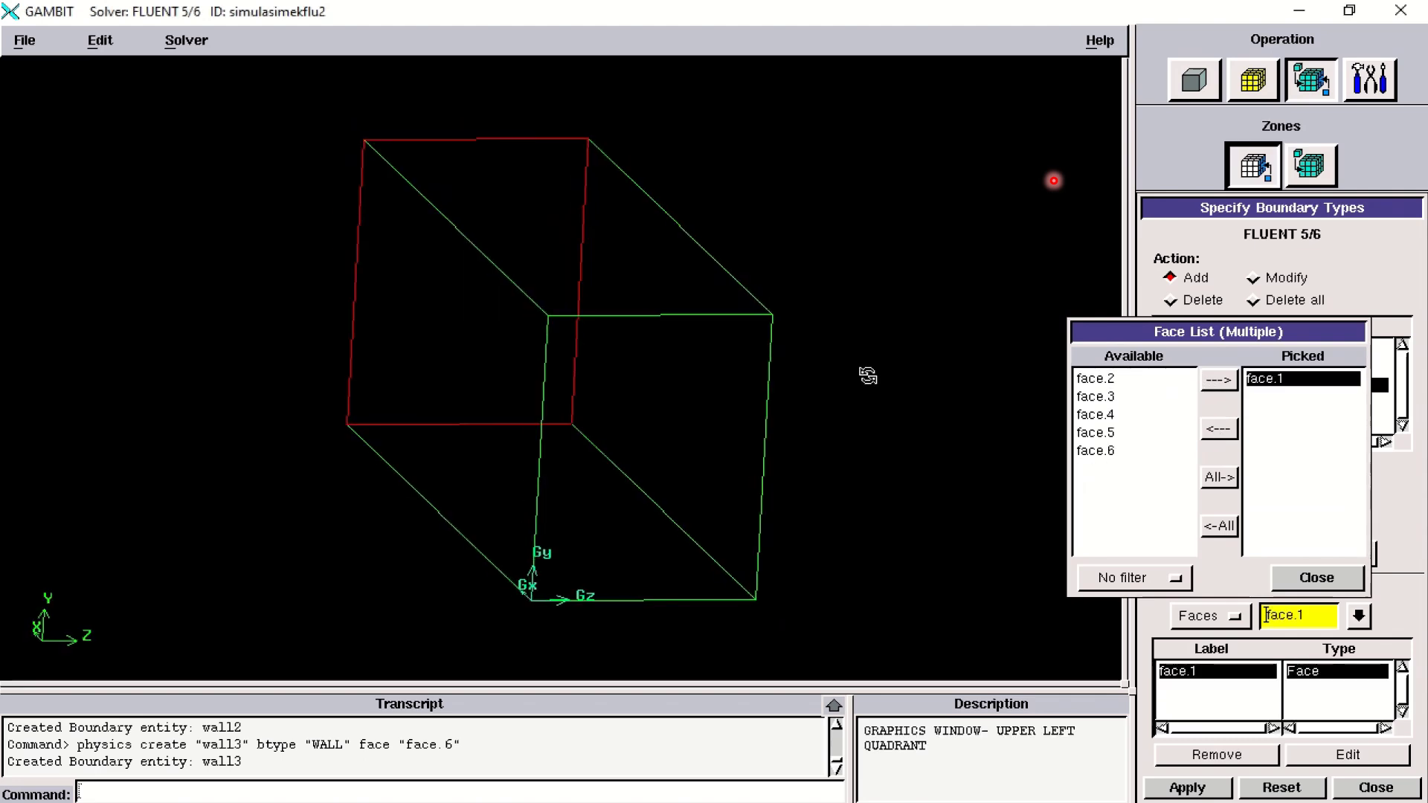
left_click(1316, 578)
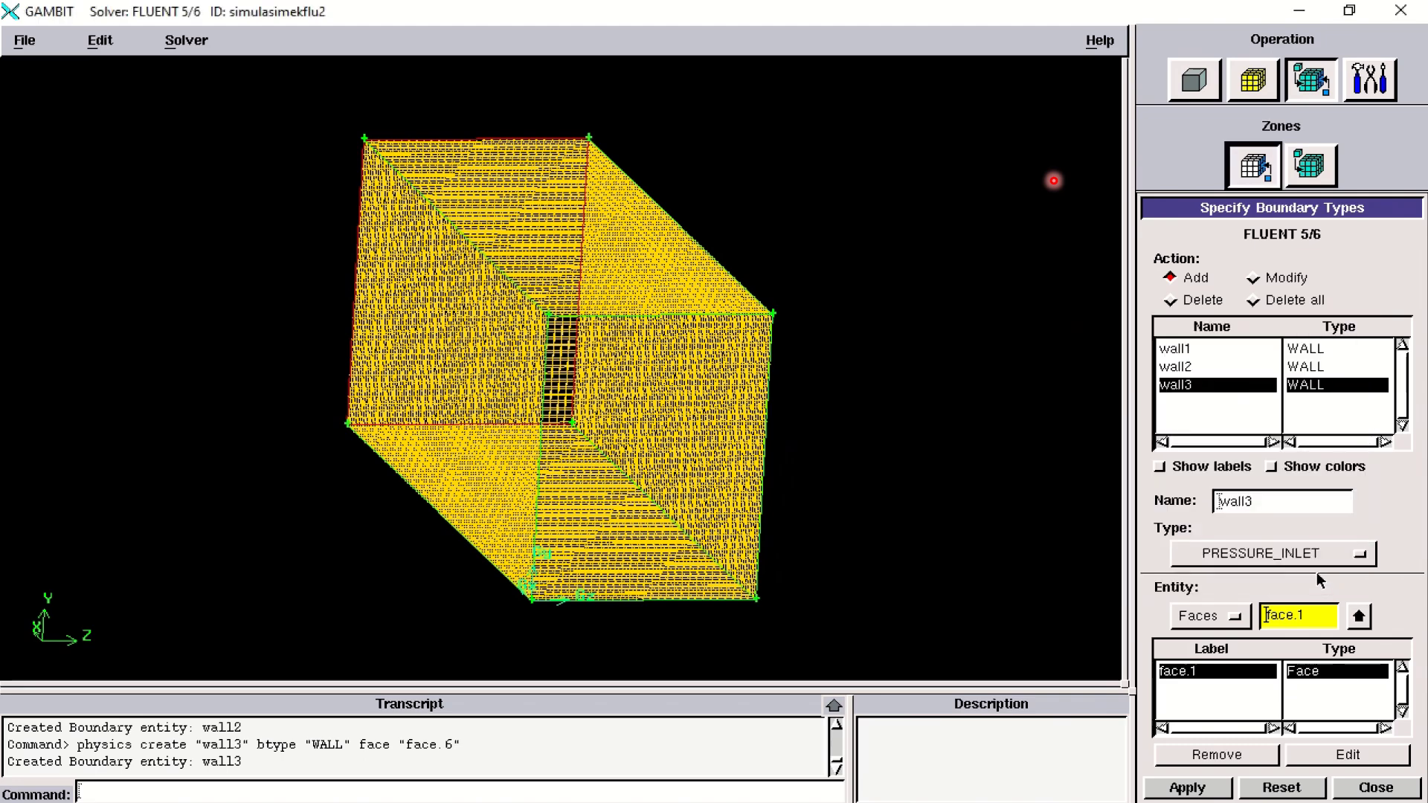
Name the boundary airmasuk, set its type to MASS_FLOW_INLET, and add it on face.1.
left_click(1299, 504)
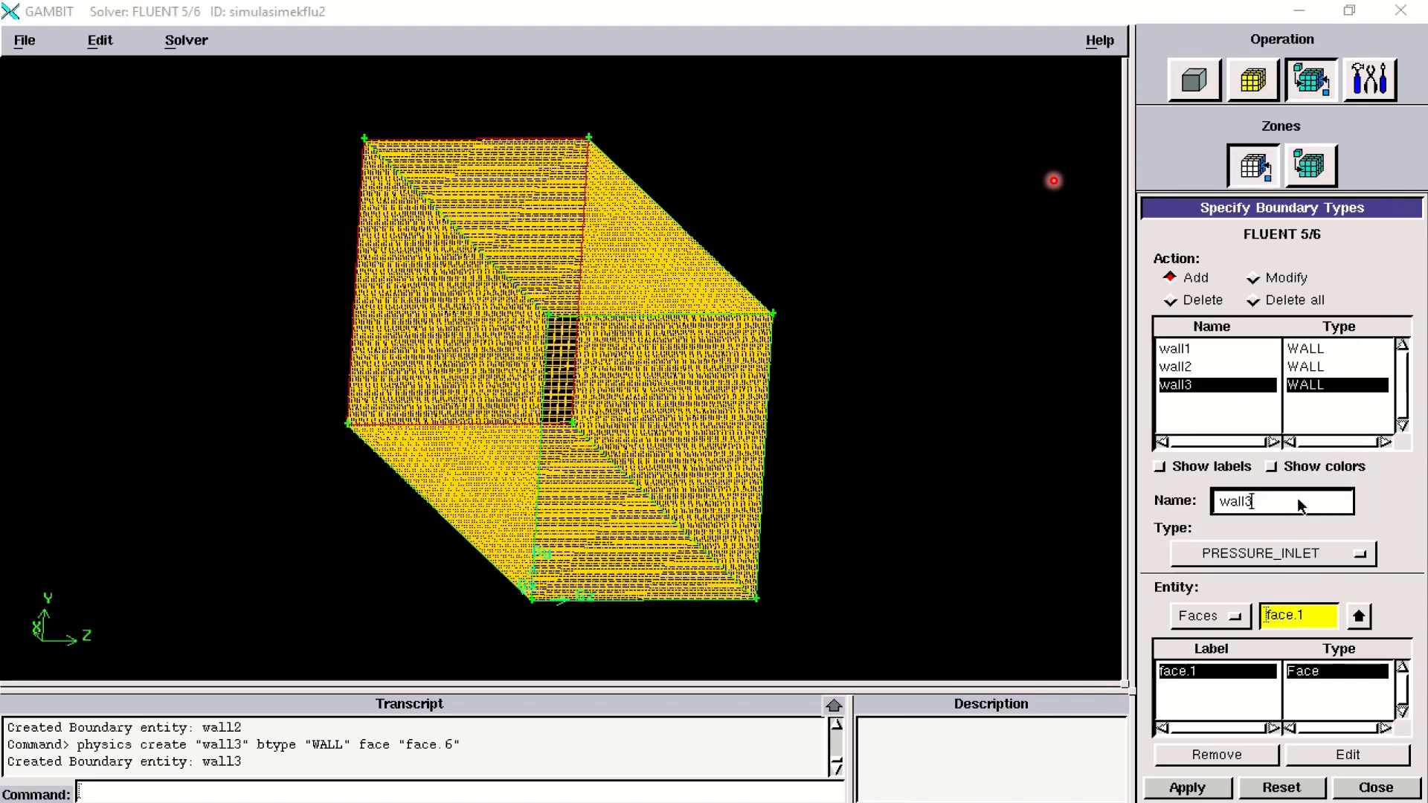
key("BackSpace")
key("BackSpace")
key("BackSpace")
type("ai")
left_click(1270, 559)
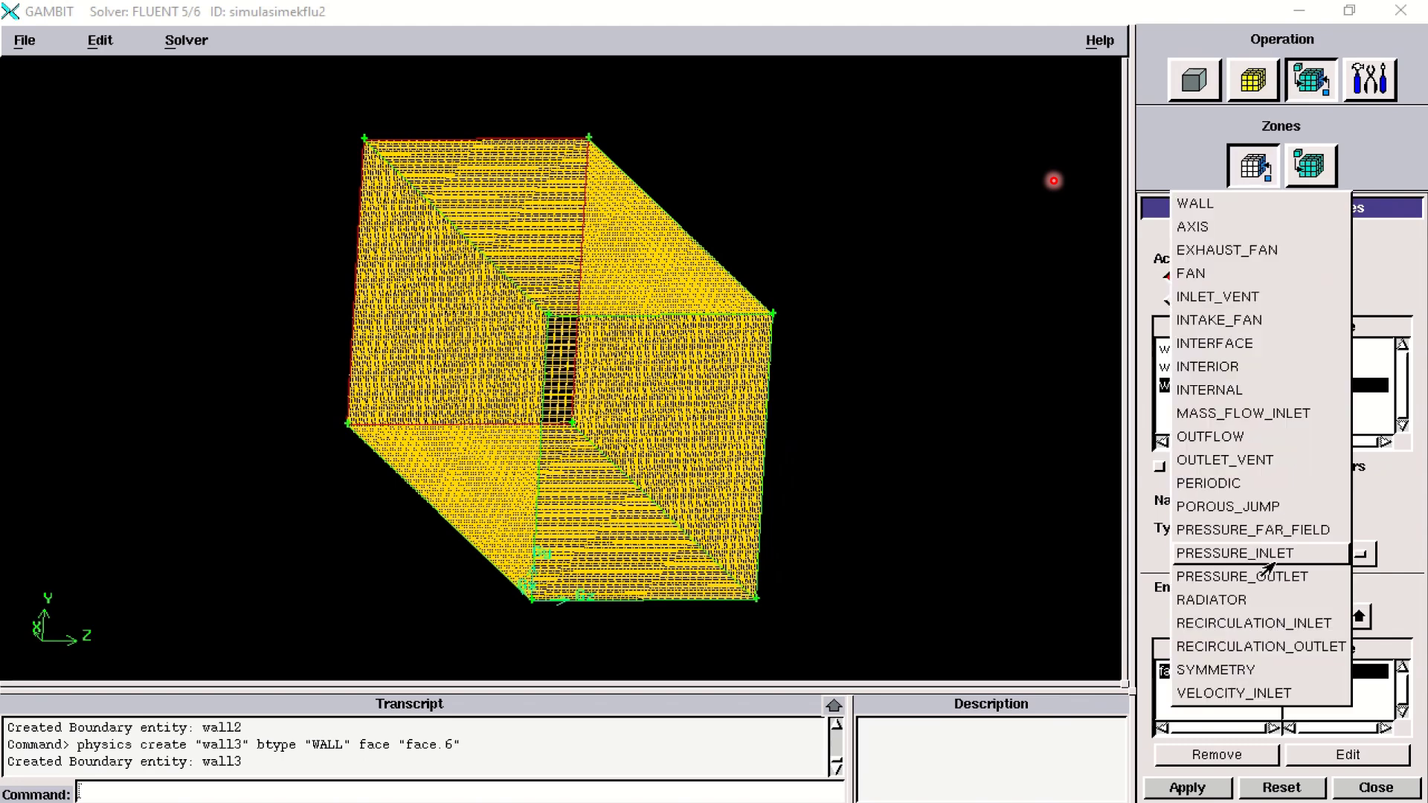
left_click(1246, 420)
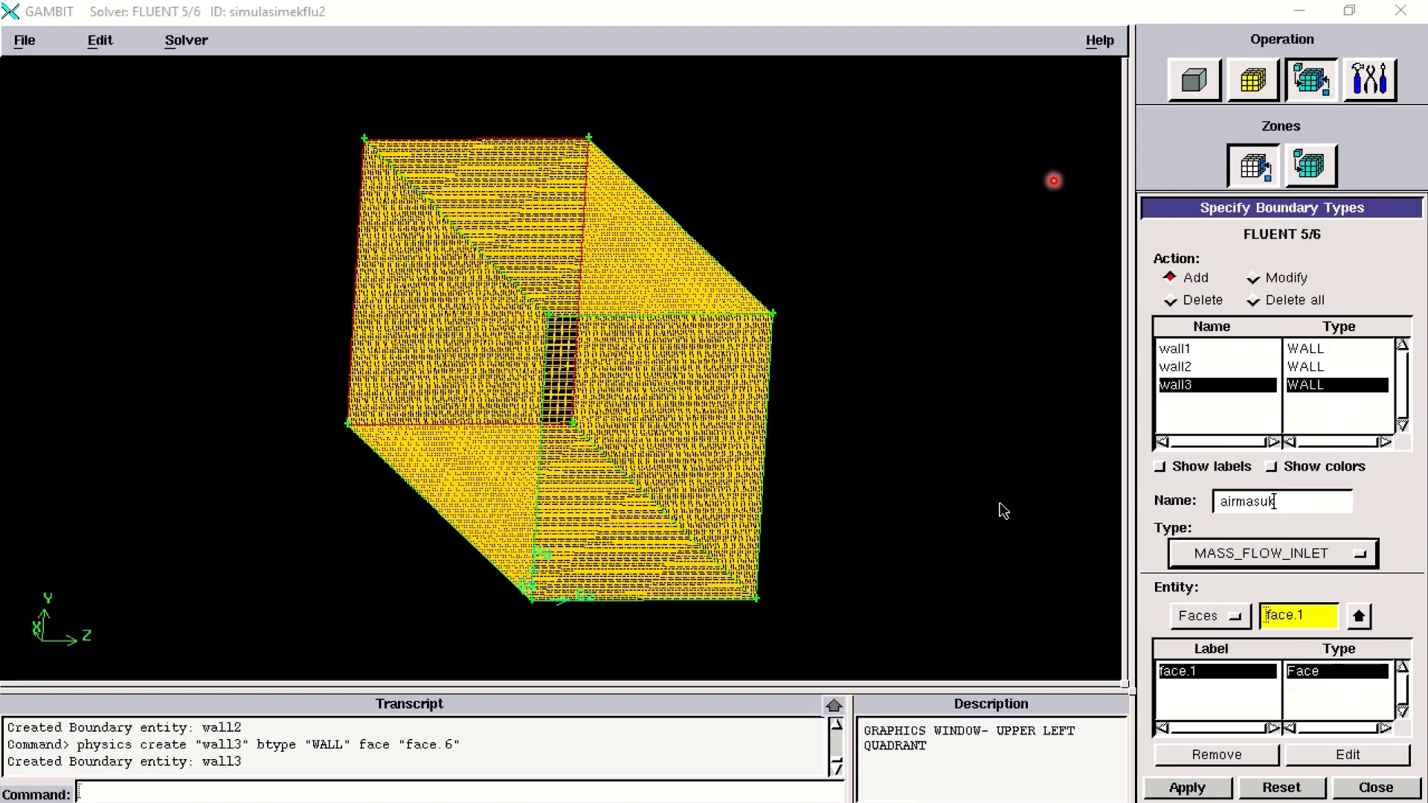
left_click_drag(966, 524, 989, 524)
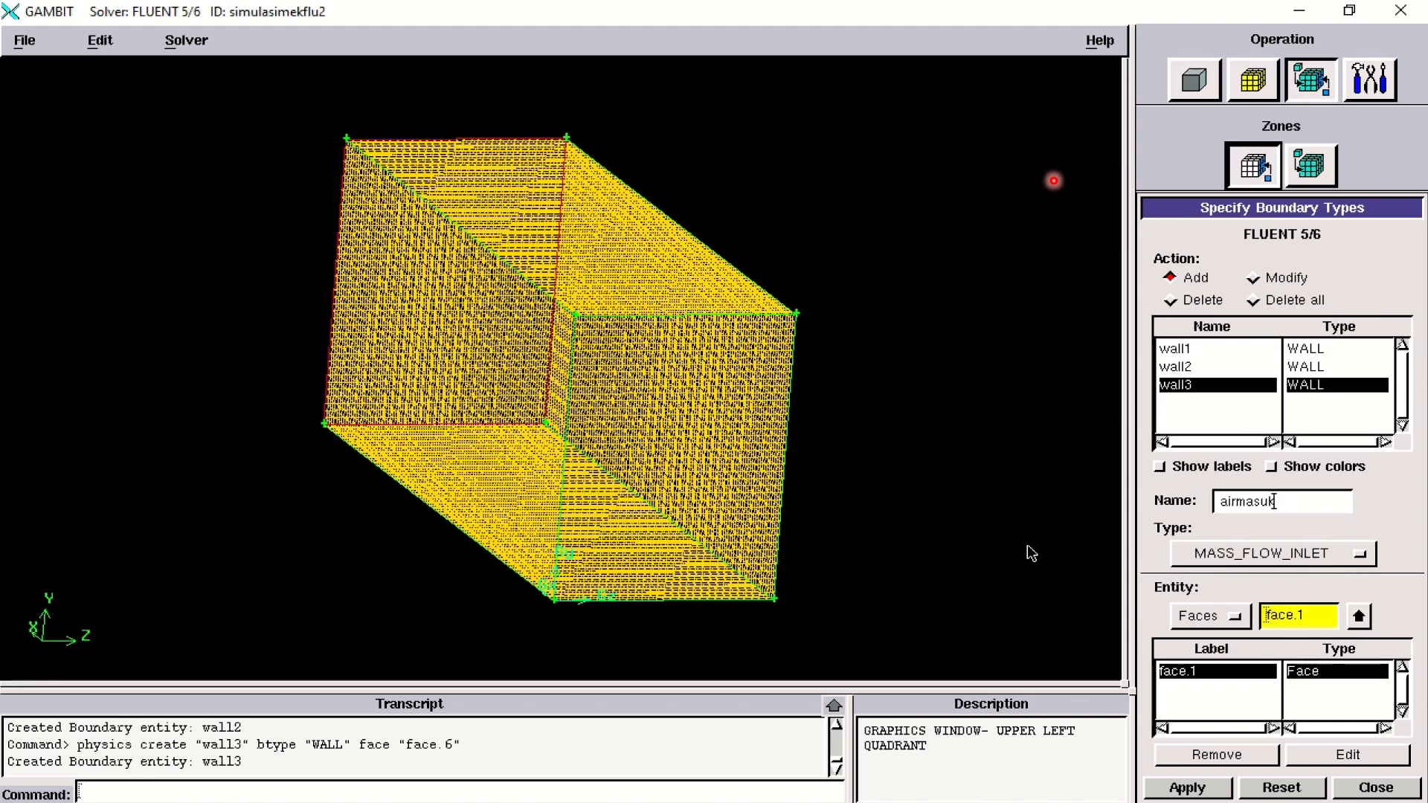
left_click(1207, 796)
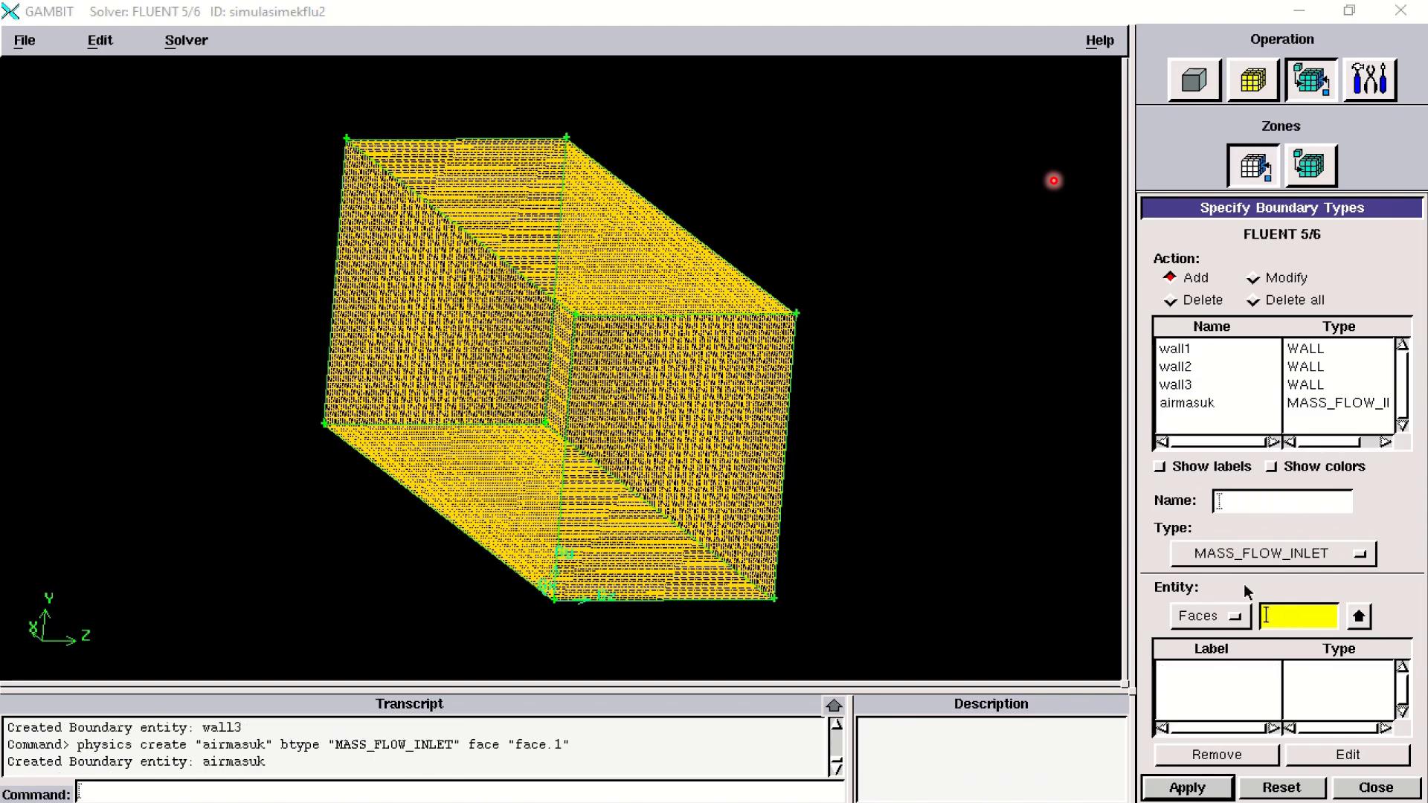
Name the next new boundary airkeluar.
left_click(1261, 505)
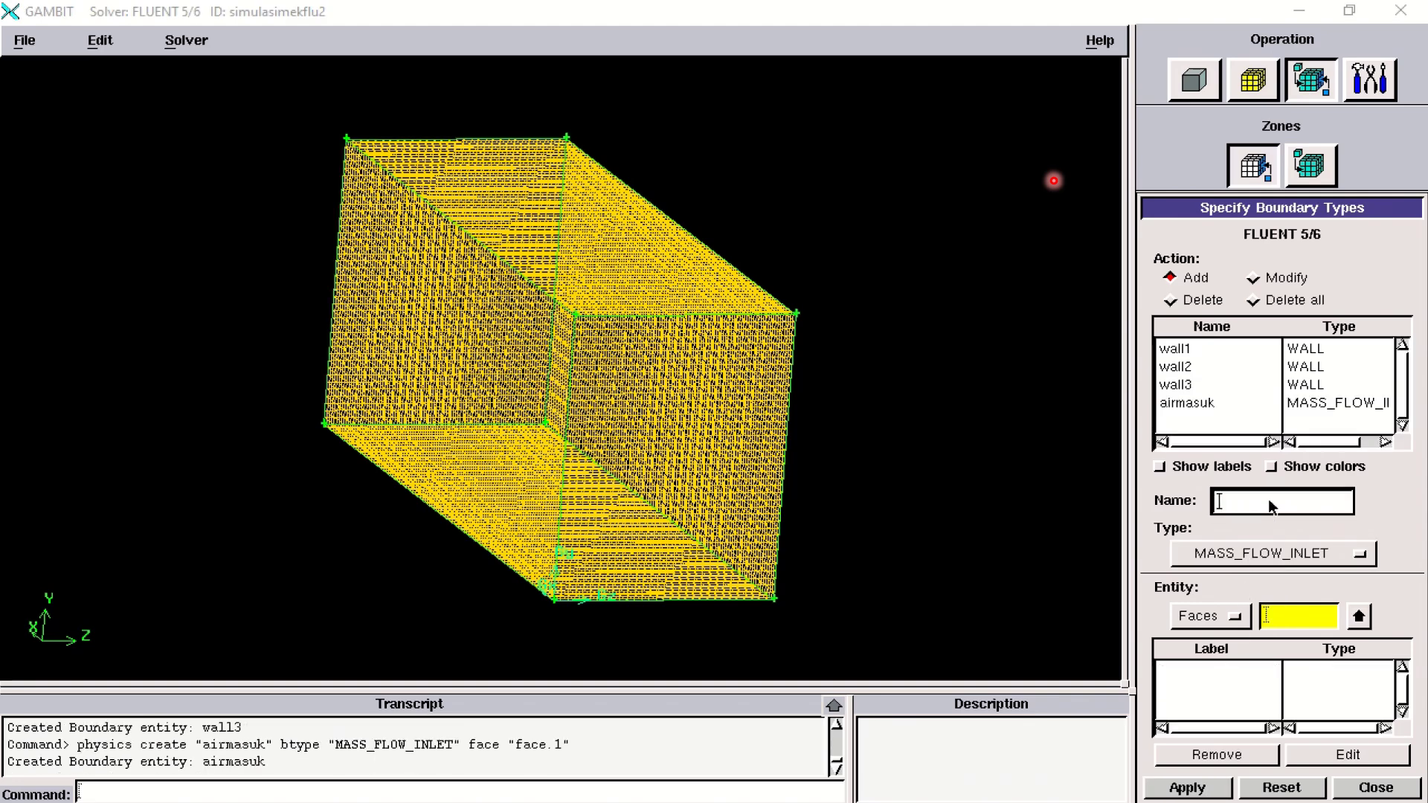
type("airkelu")
Highlight face.6, face.5, face.4 and face.3 in turn to find the face for the airkeluar boundary.
left_click(1358, 616)
left_click(1095, 468)
left_click(1218, 380)
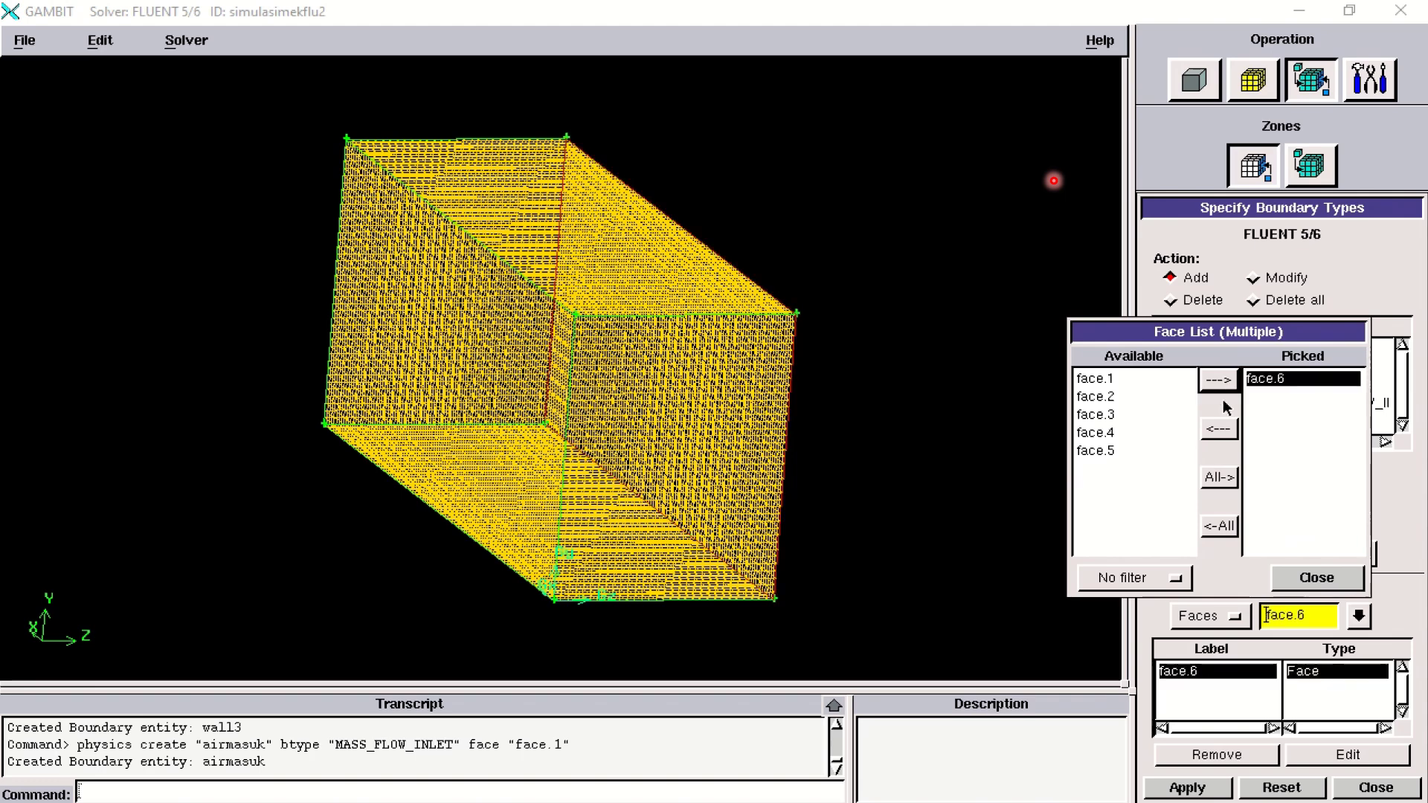
left_click(1219, 430)
left_click(1136, 452)
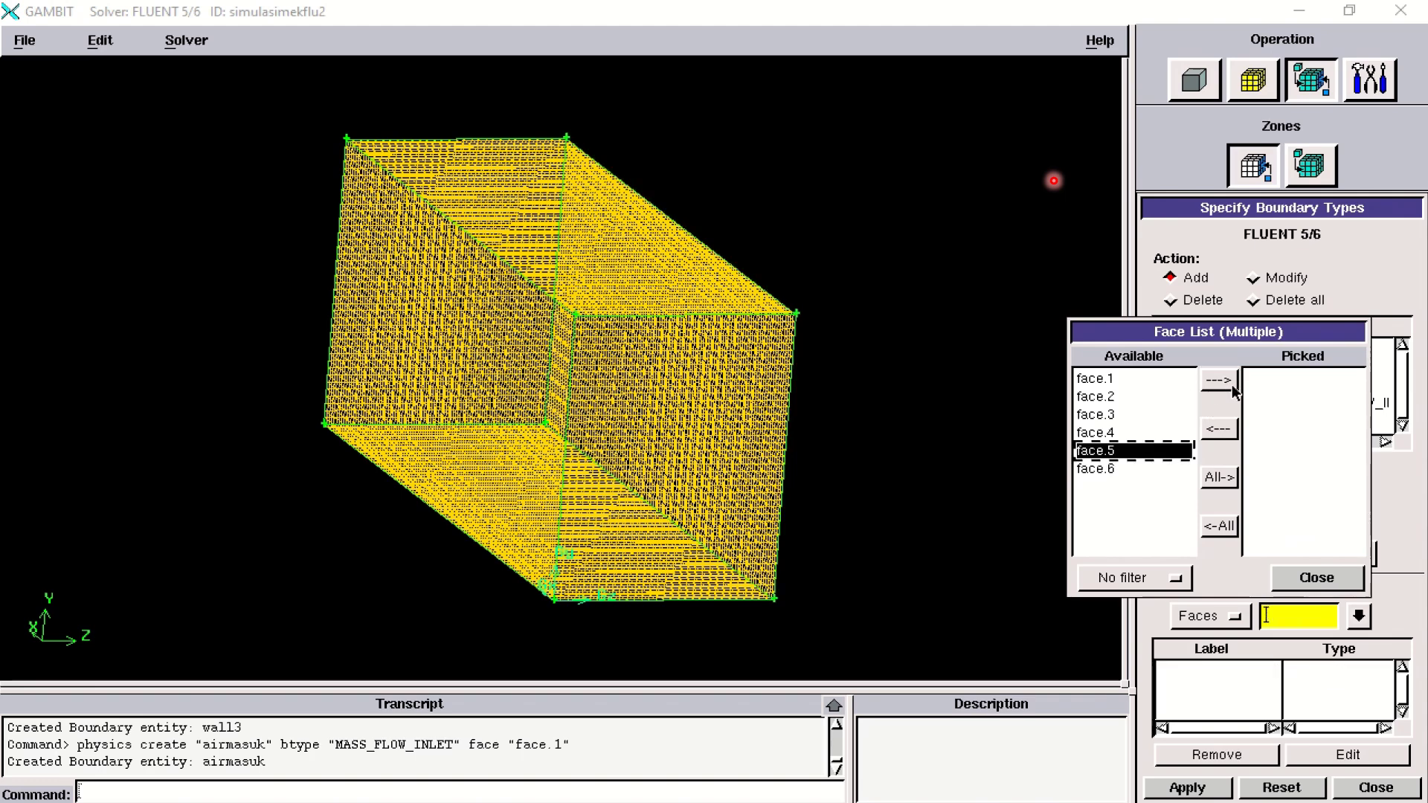
left_click(1232, 385)
left_click(1223, 430)
left_click(1145, 433)
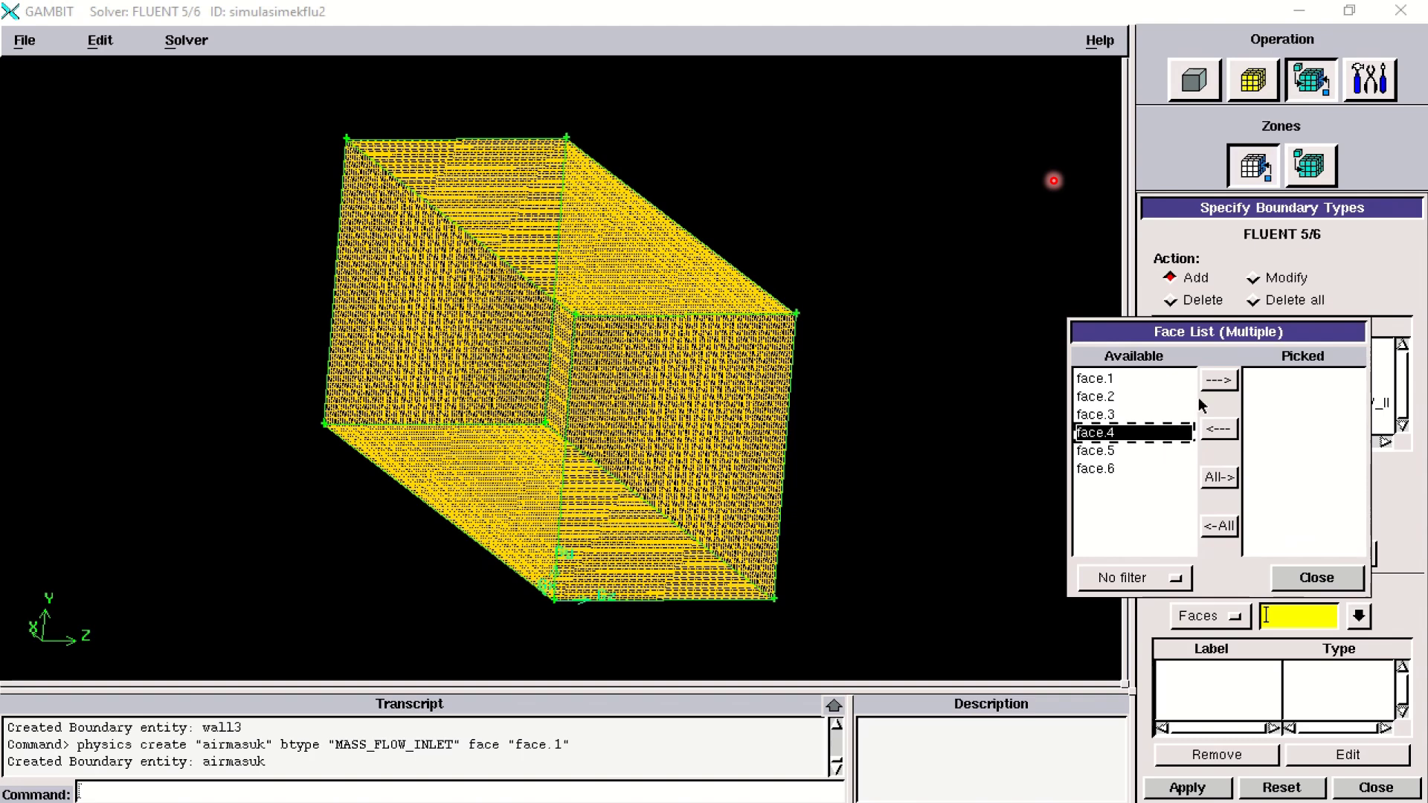
left_click(1219, 383)
left_click(1222, 430)
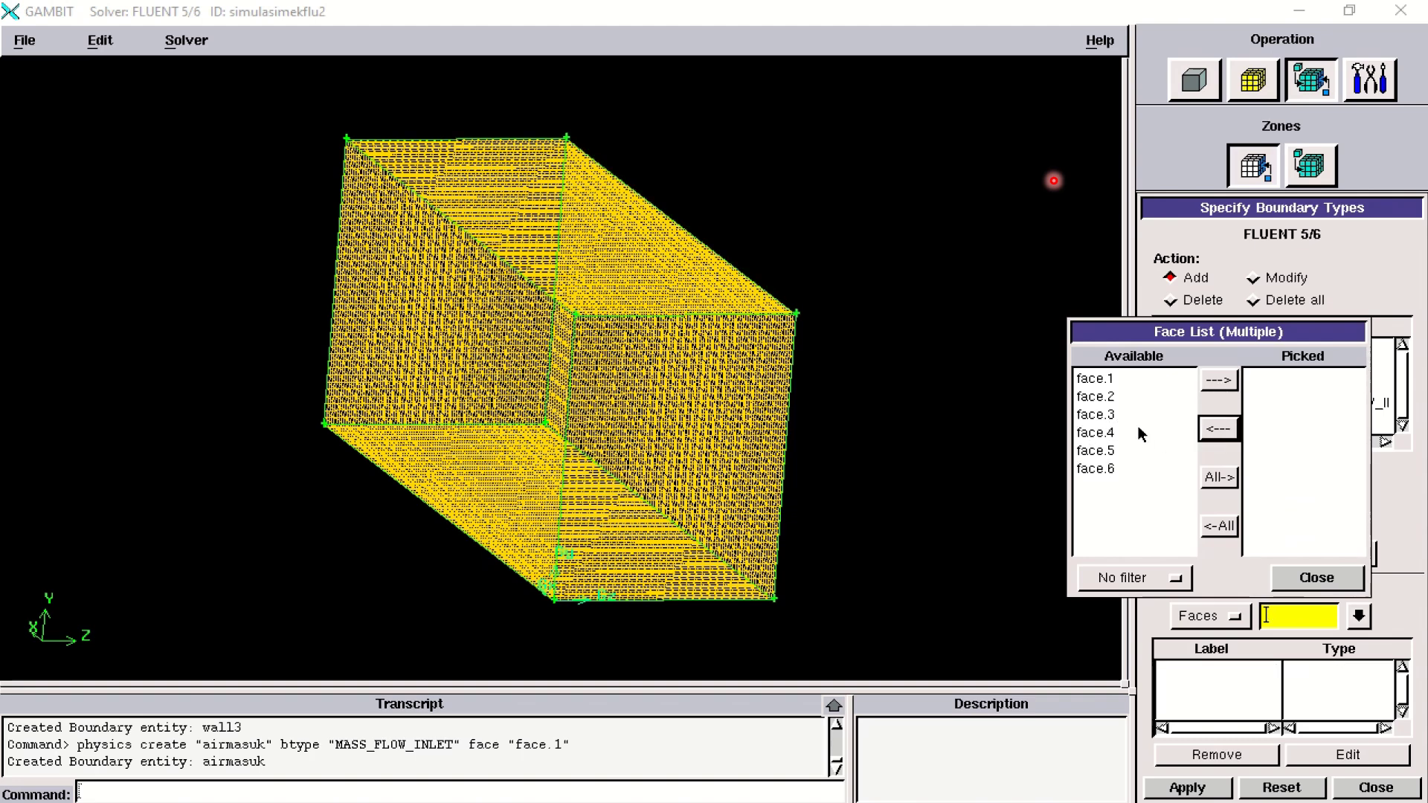
left_click(1138, 416)
left_click(1217, 381)
left_click(1217, 430)
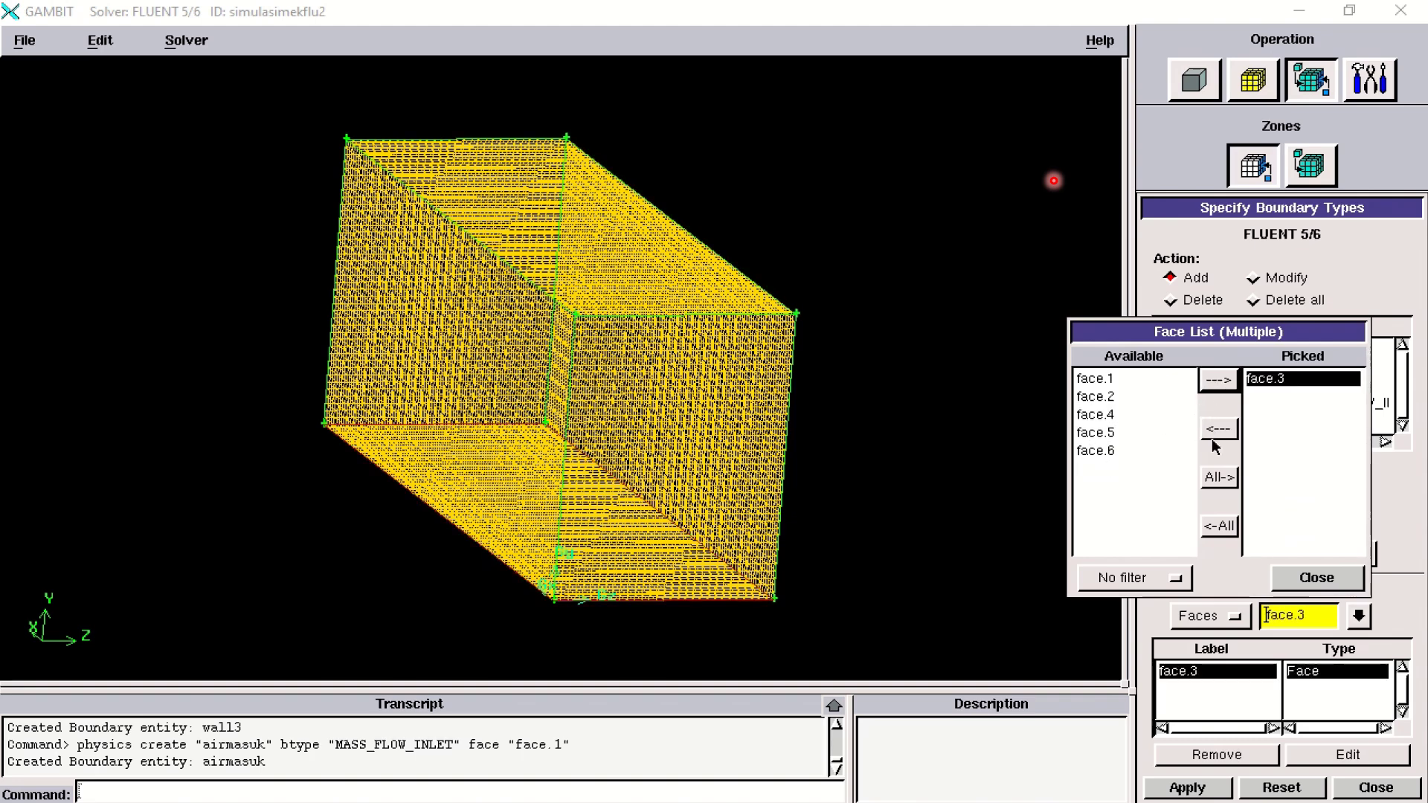
Pick face.2 for the airkeluar boundary in place of face.3, set its type to PRESSURE_OUTLET, and add it.
left_click(1148, 397)
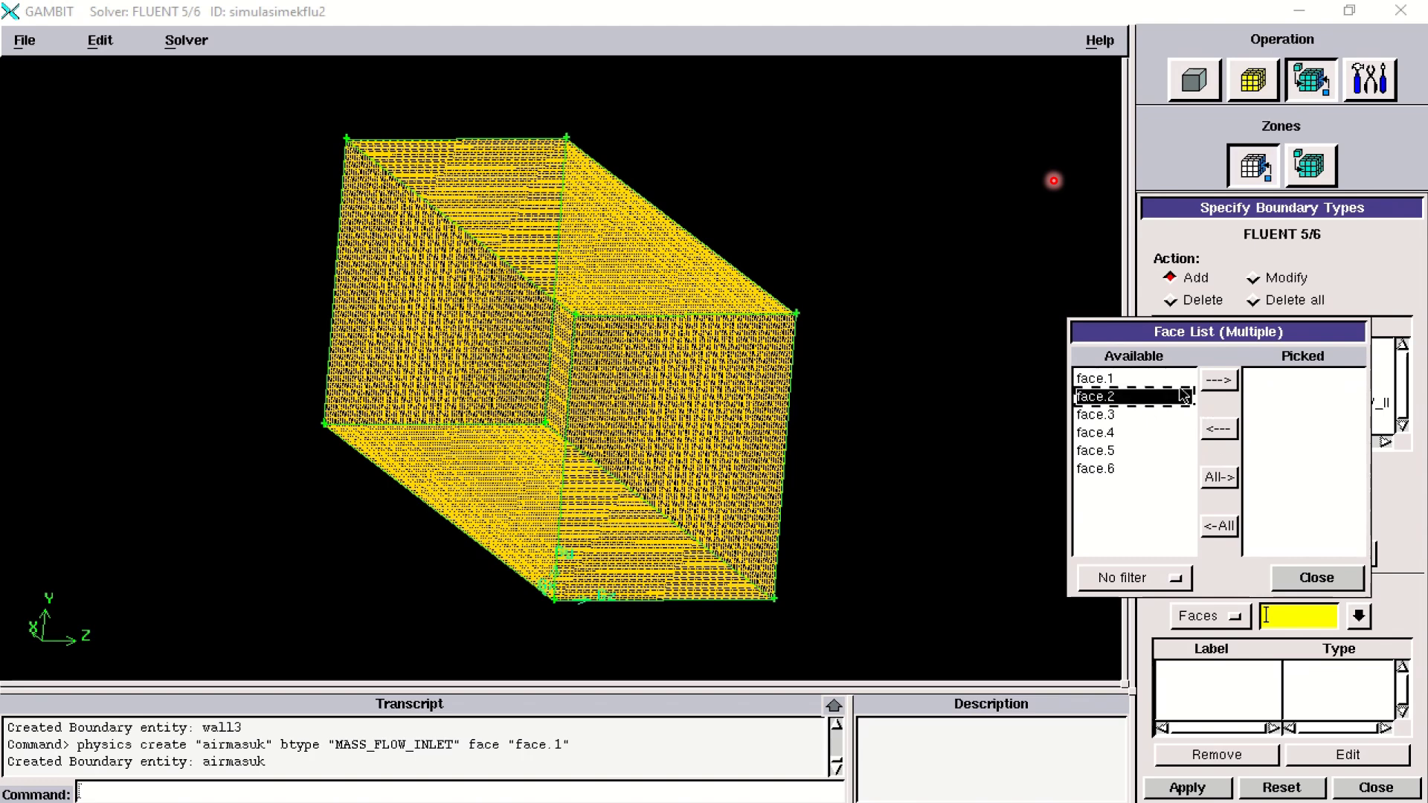
left_click(1219, 381)
left_click(1316, 578)
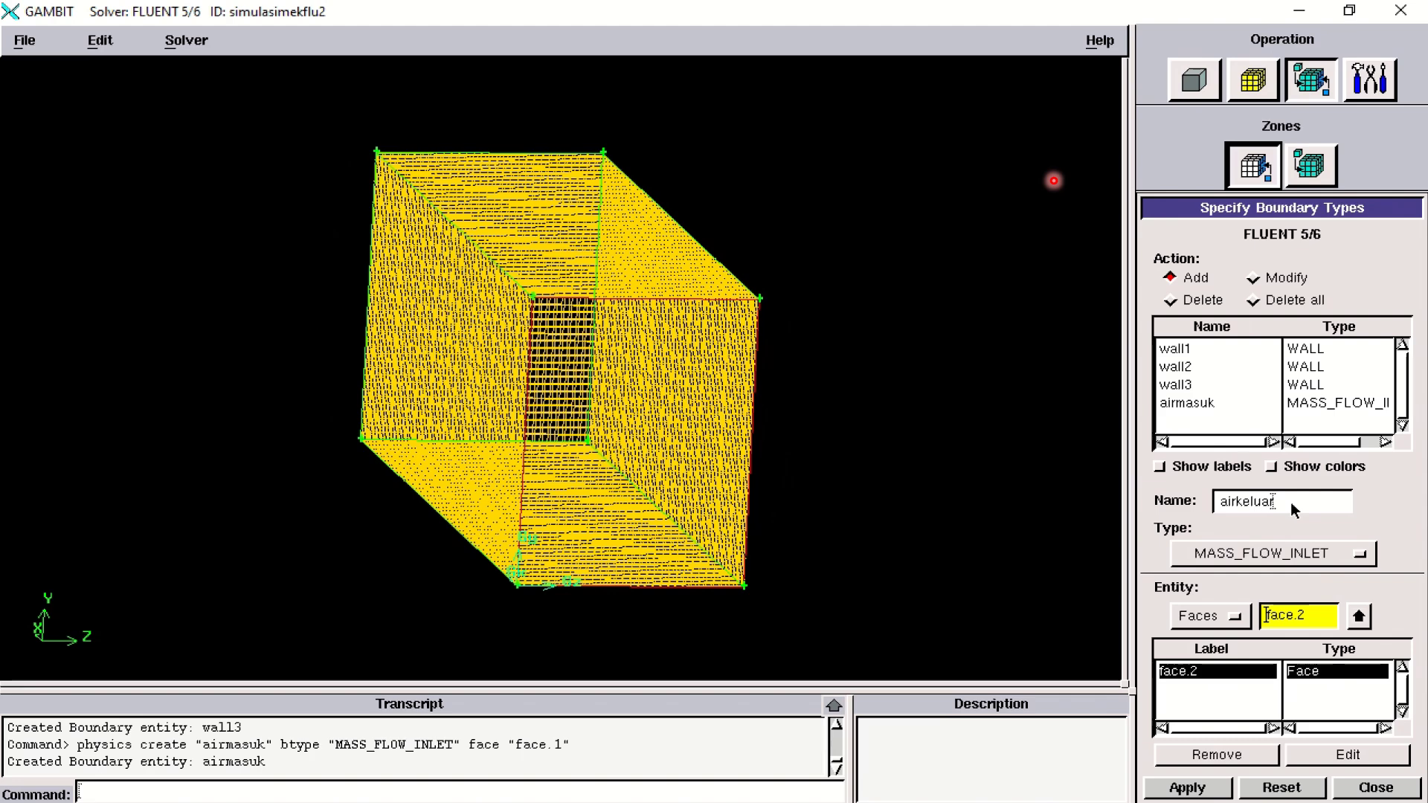
left_click(1284, 554)
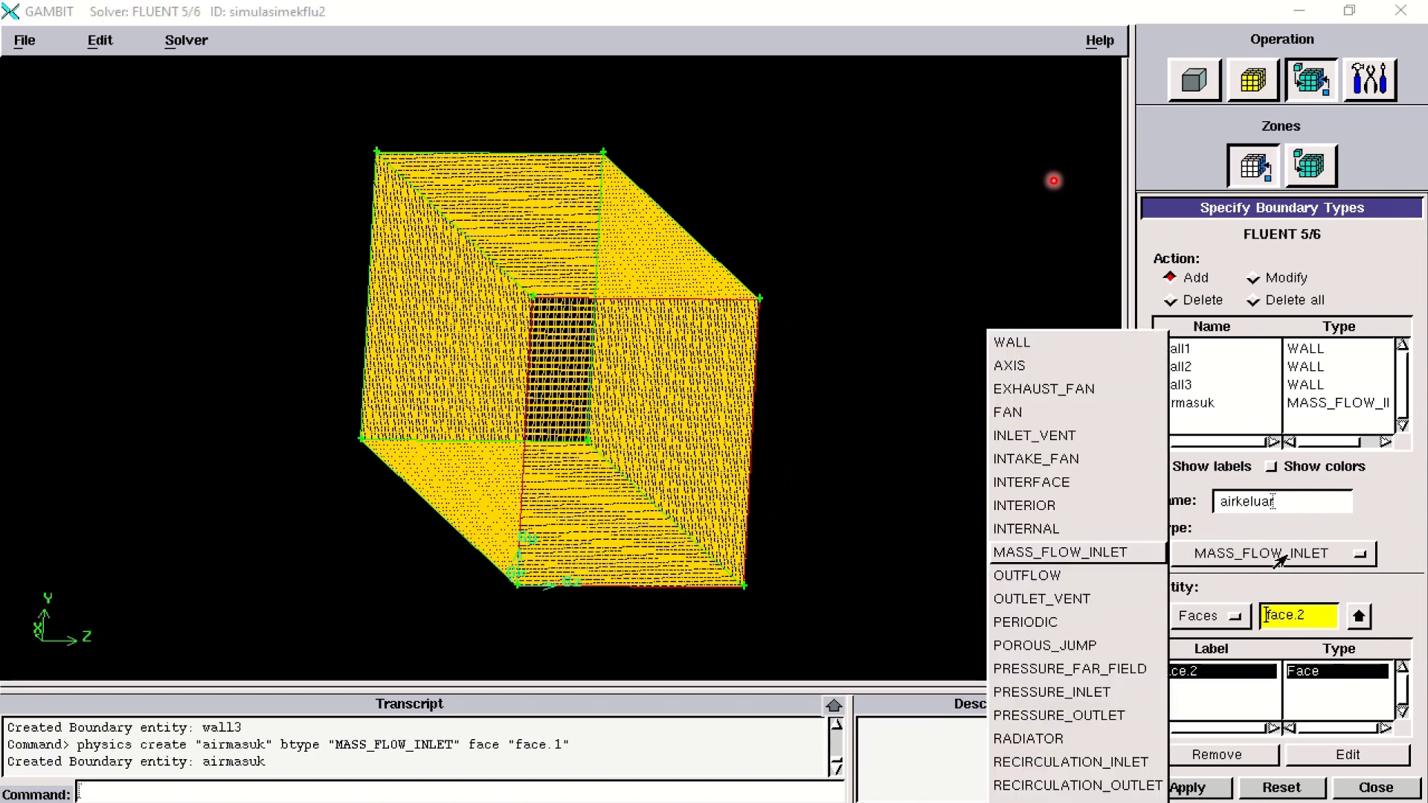
left_click(1092, 716)
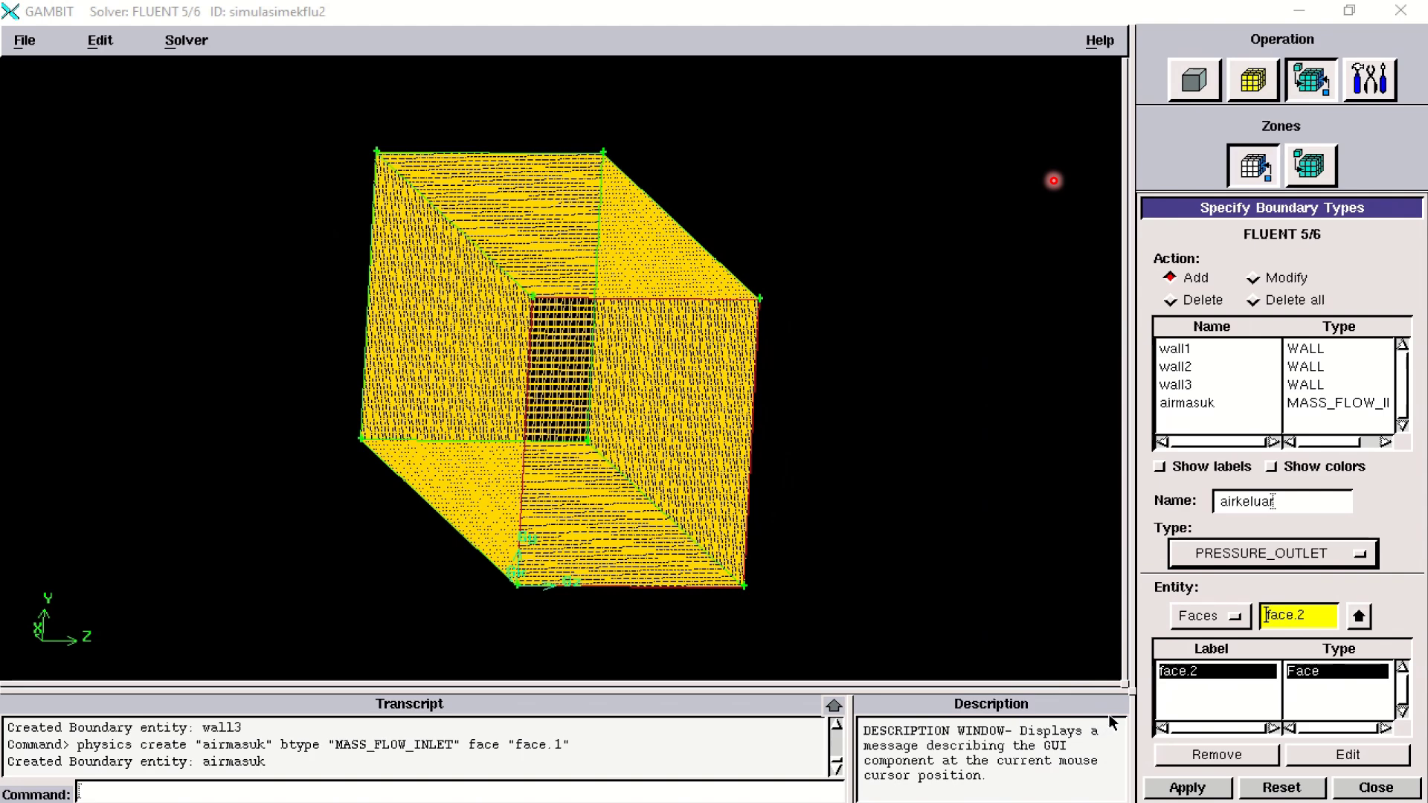
left_click(1187, 788)
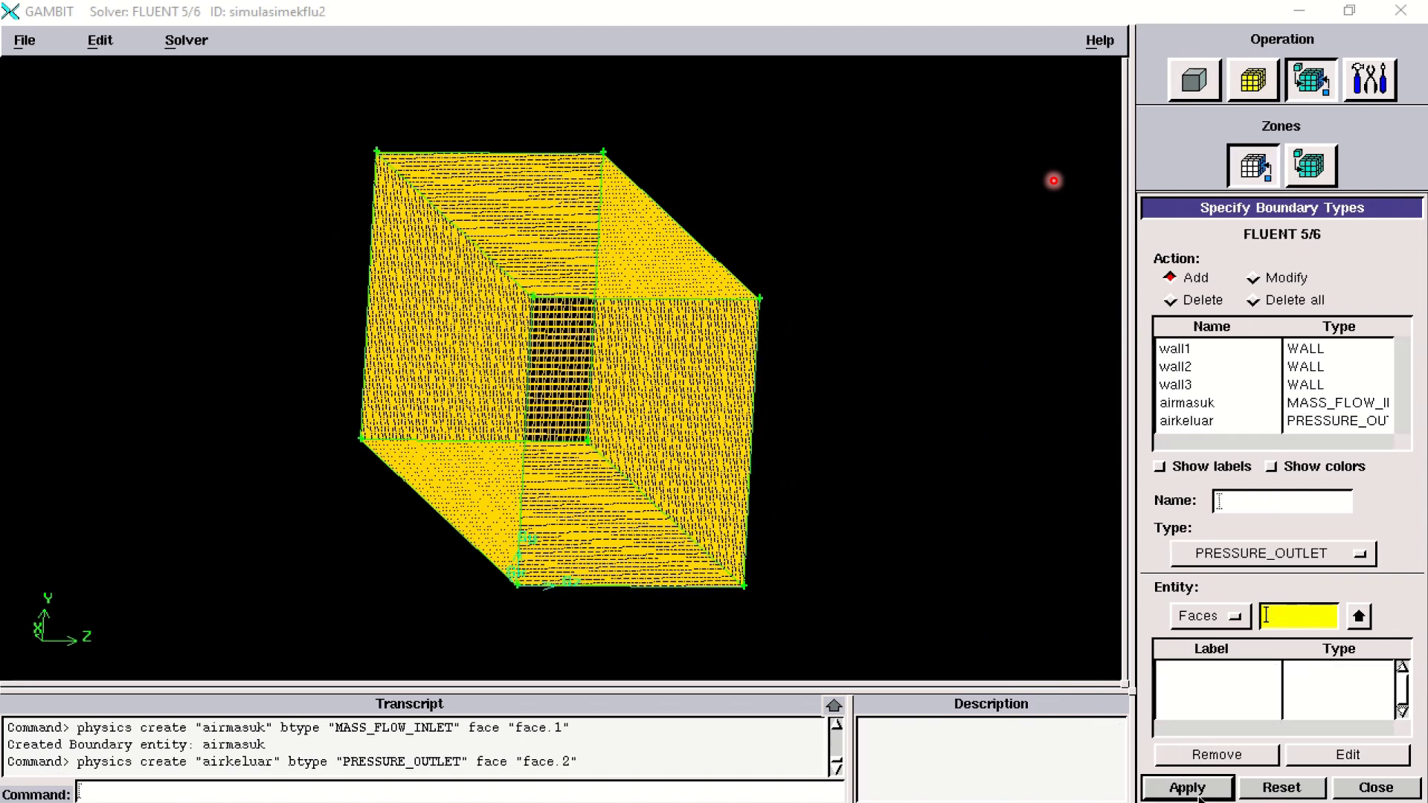
Select wall1, wall2, wall3, airmasuk and airkeluar in turn to check which face each boundary covers.
left_click(1221, 348)
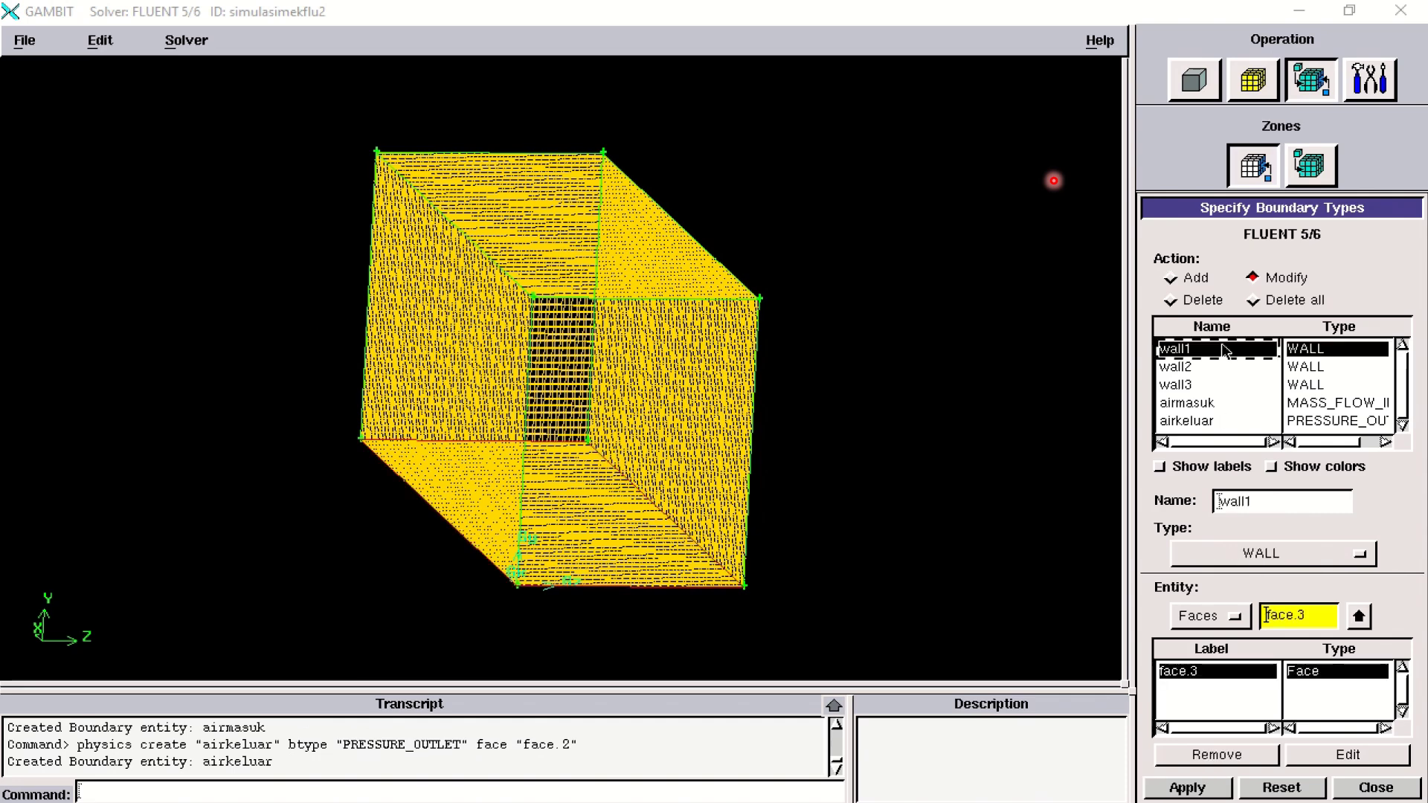
mouse_move(676, 395)
left_mouse_down()
mouse_move(697, 398)
mouse_move(674, 396)
left_mouse_up()
left_click(1174, 367)
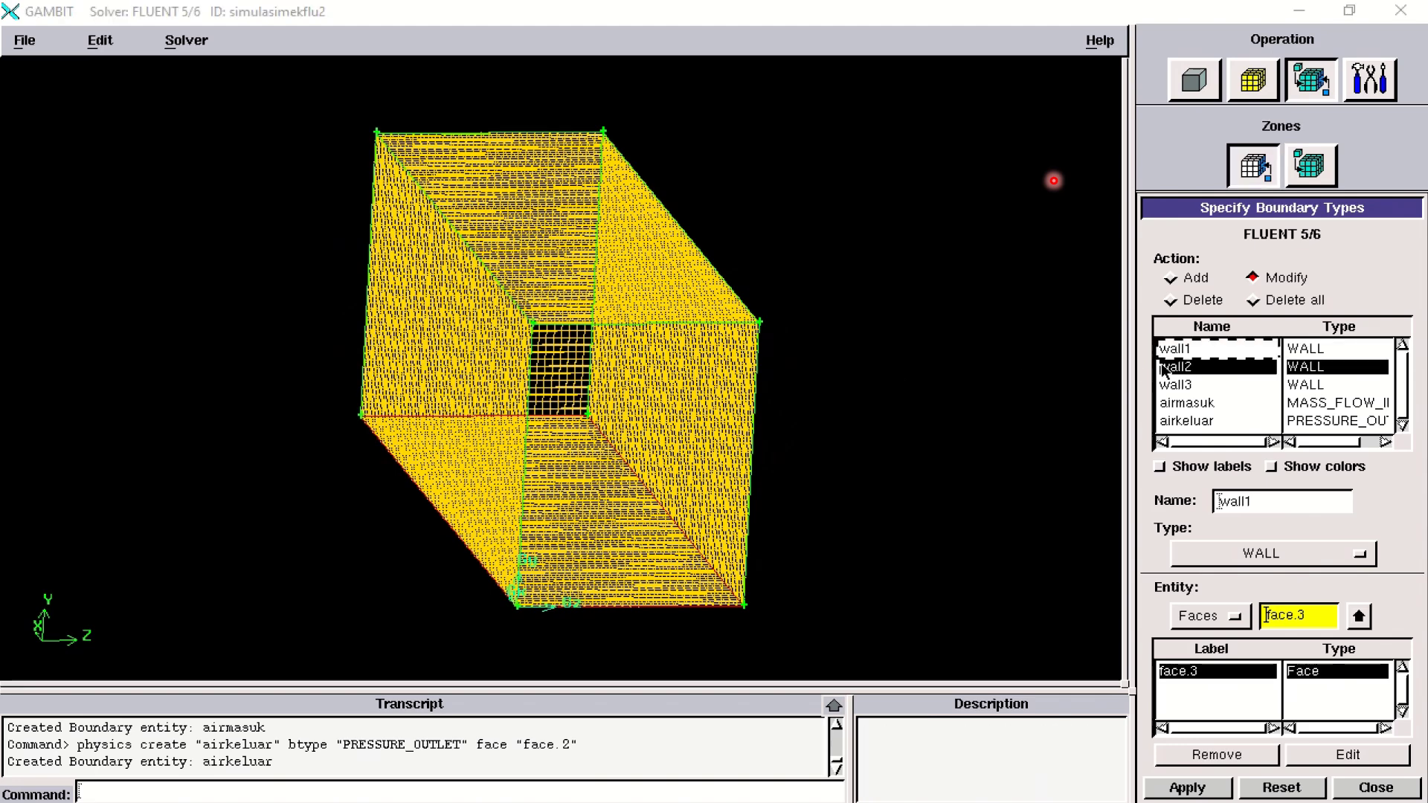
mouse_move(1024, 398)
left_mouse_down()
mouse_move(896, 414)
mouse_move(899, 426)
left_mouse_up()
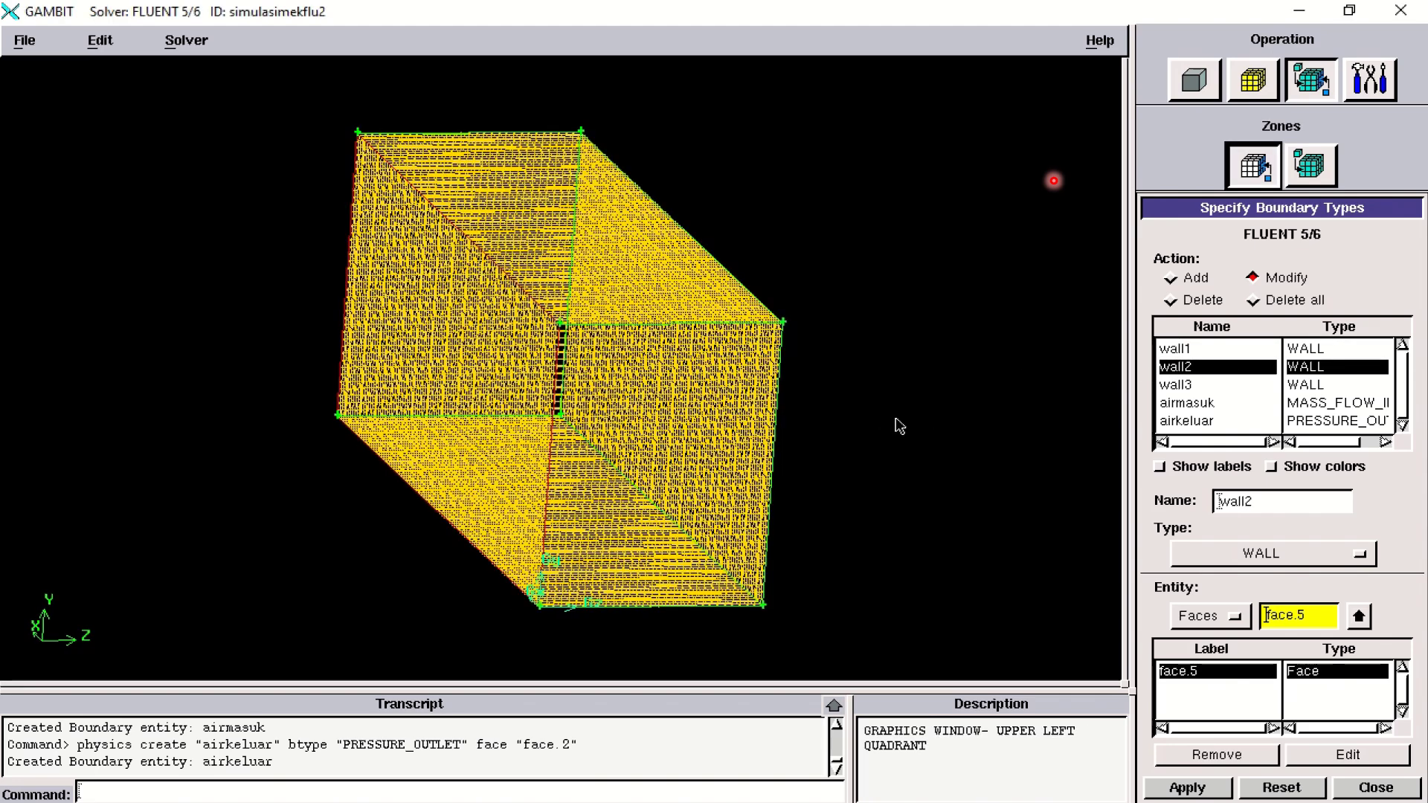
mouse_move(899, 426)
left_mouse_down()
mouse_move(886, 428)
mouse_move(959, 440)
mouse_move(946, 462)
mouse_move(999, 439)
mouse_move(976, 448)
left_mouse_up()
left_click(1175, 384)
left_click(1187, 402)
left_click(1188, 421)
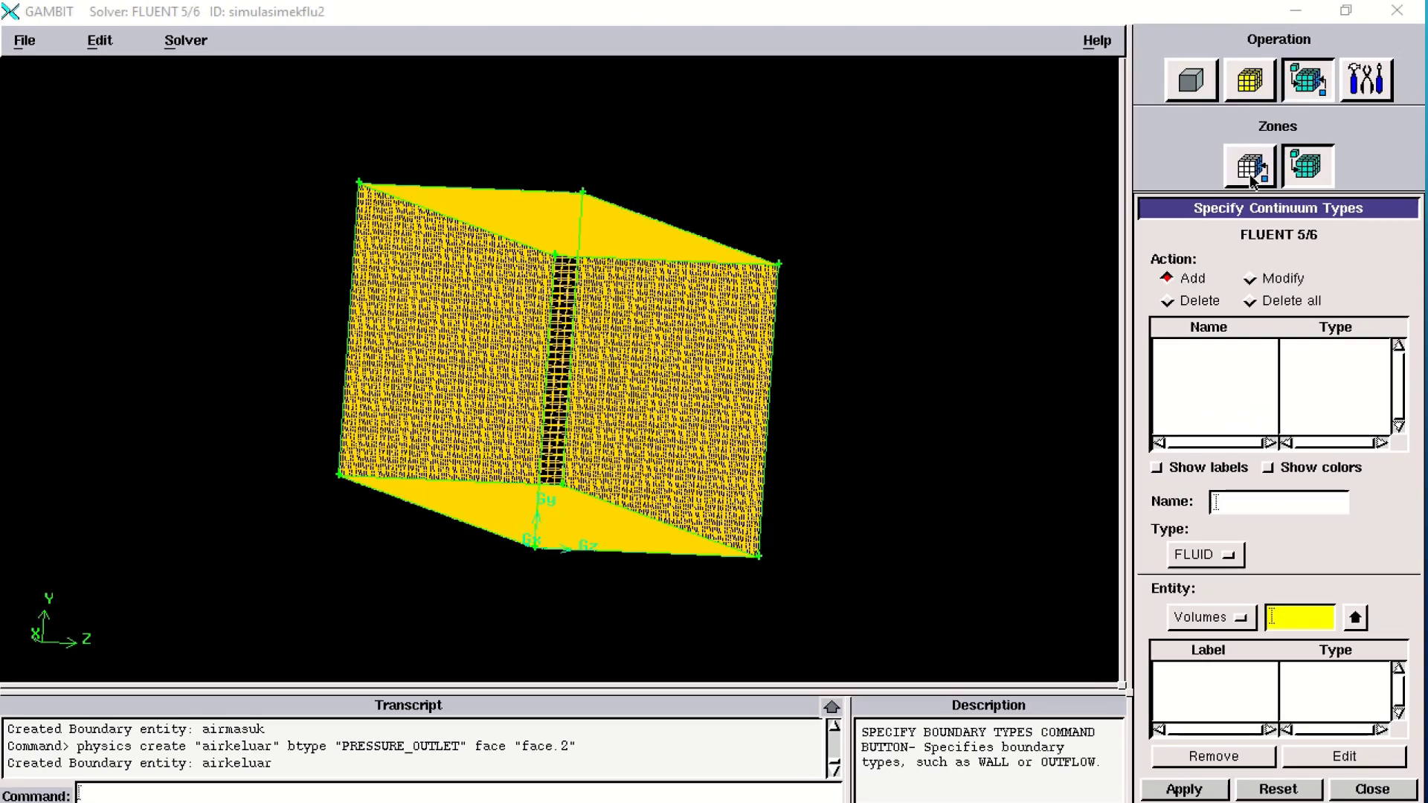
Switch to specifying continuum types and pick volume.1 as the volume for the new continuum.
left_click(1252, 168)
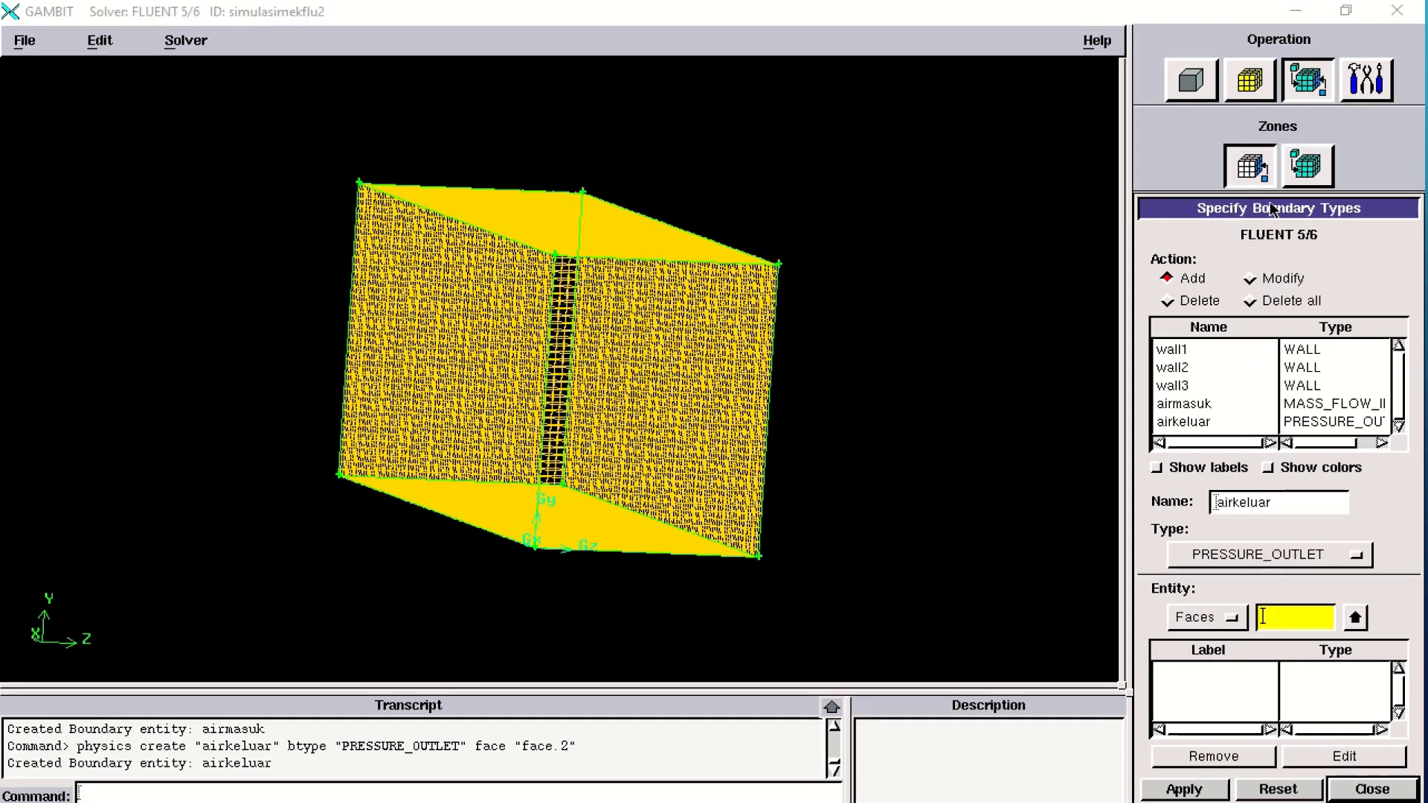
left_click(1295, 173)
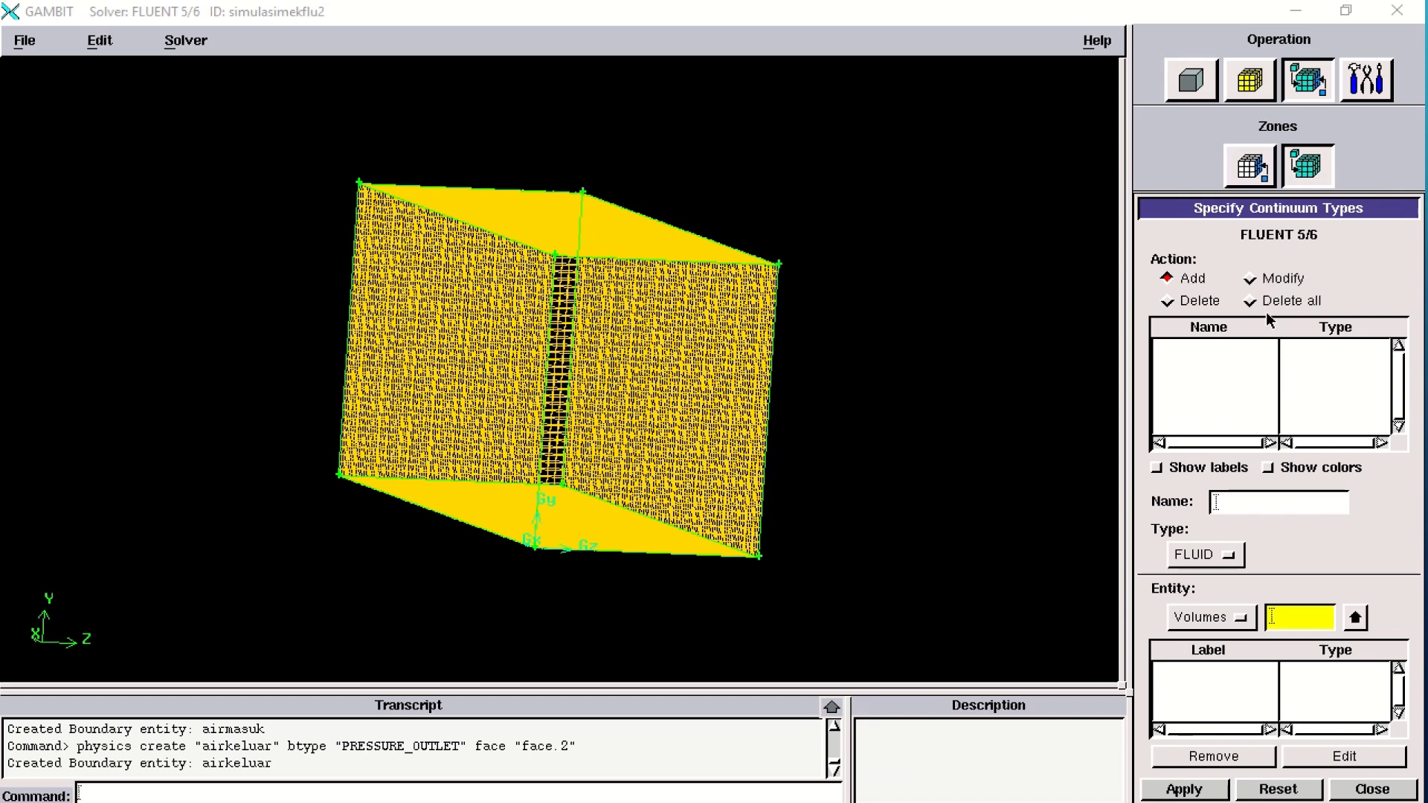
left_click(1355, 619)
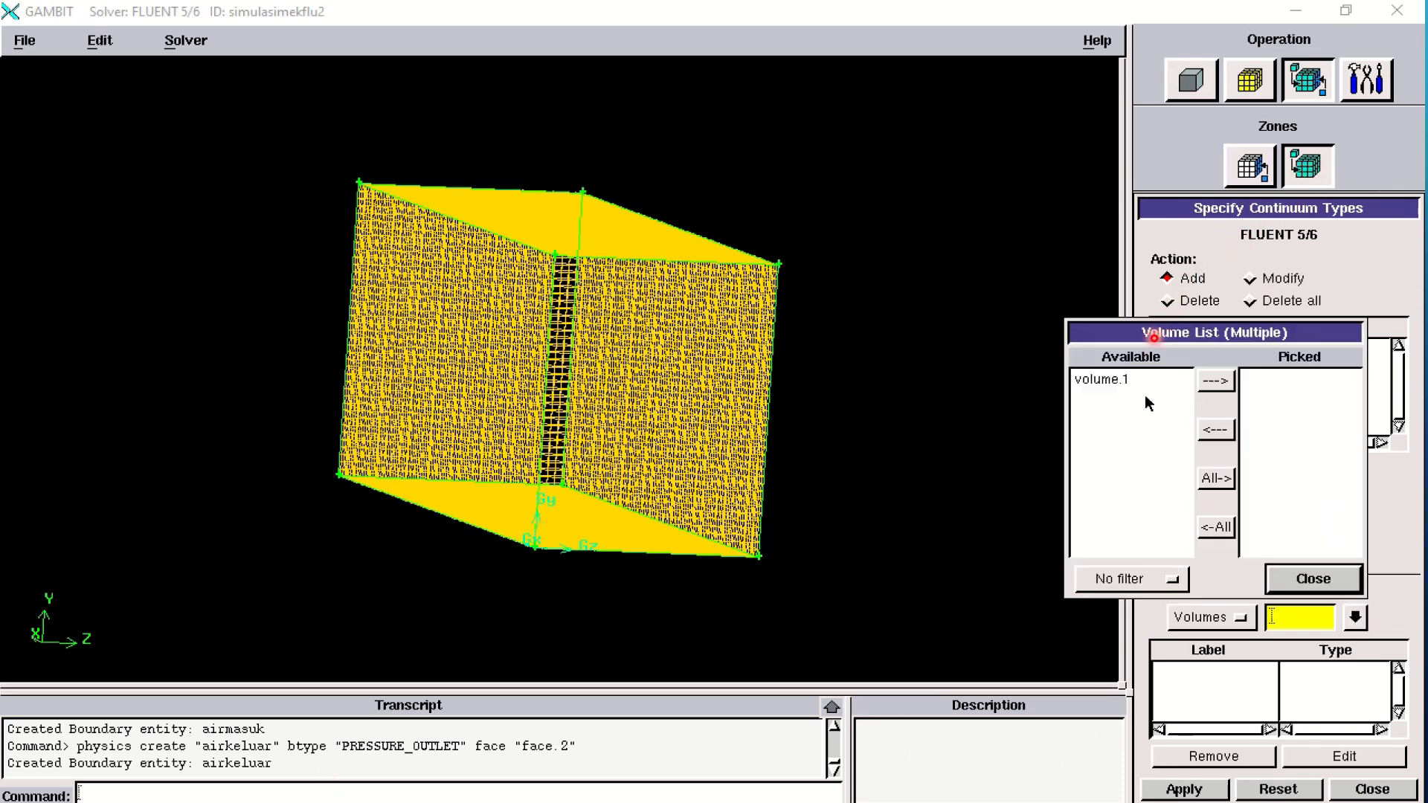
left_click(1115, 381)
left_click(1215, 381)
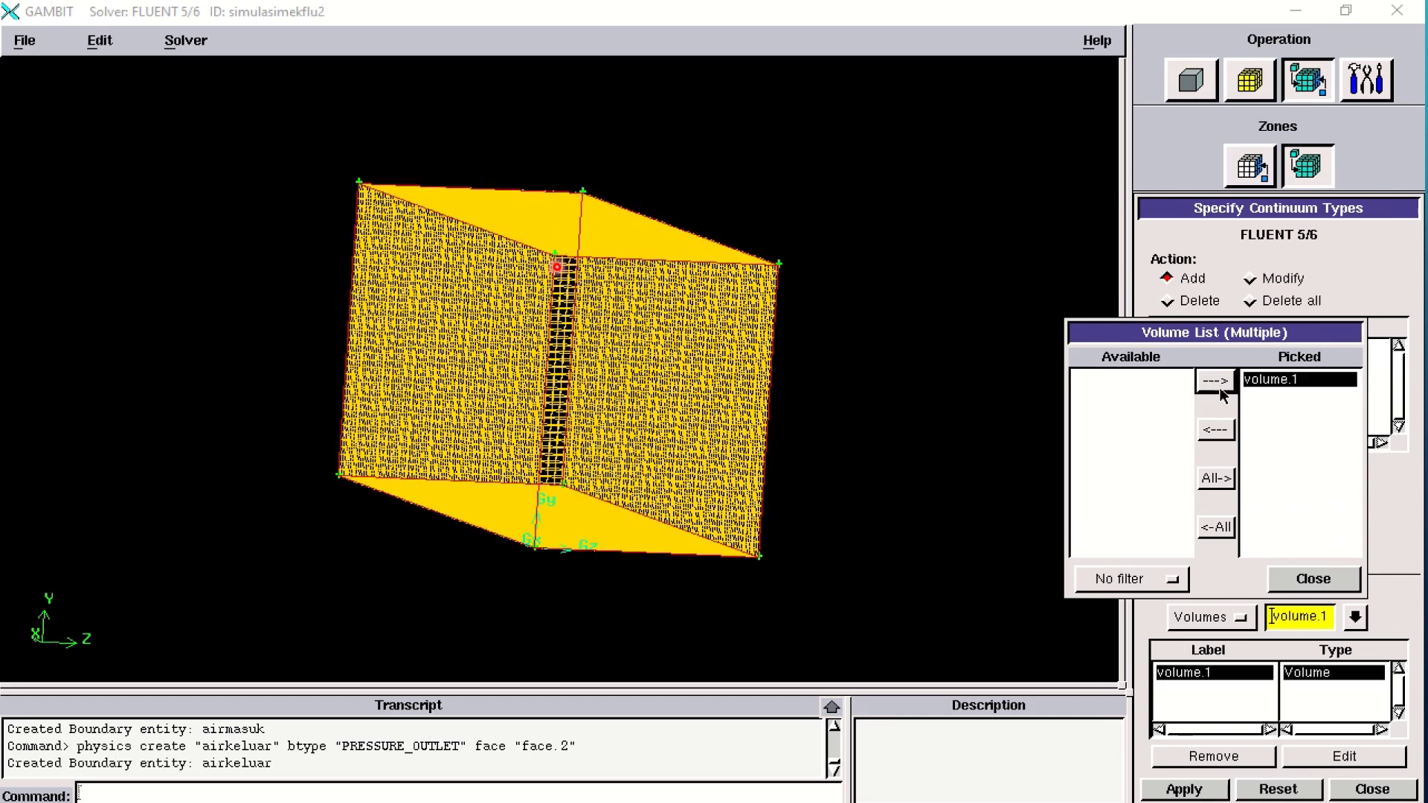
left_click(1328, 582)
mouse_move(972, 510)
left_mouse_down()
mouse_move(964, 526)
mouse_move(976, 520)
left_mouse_up()
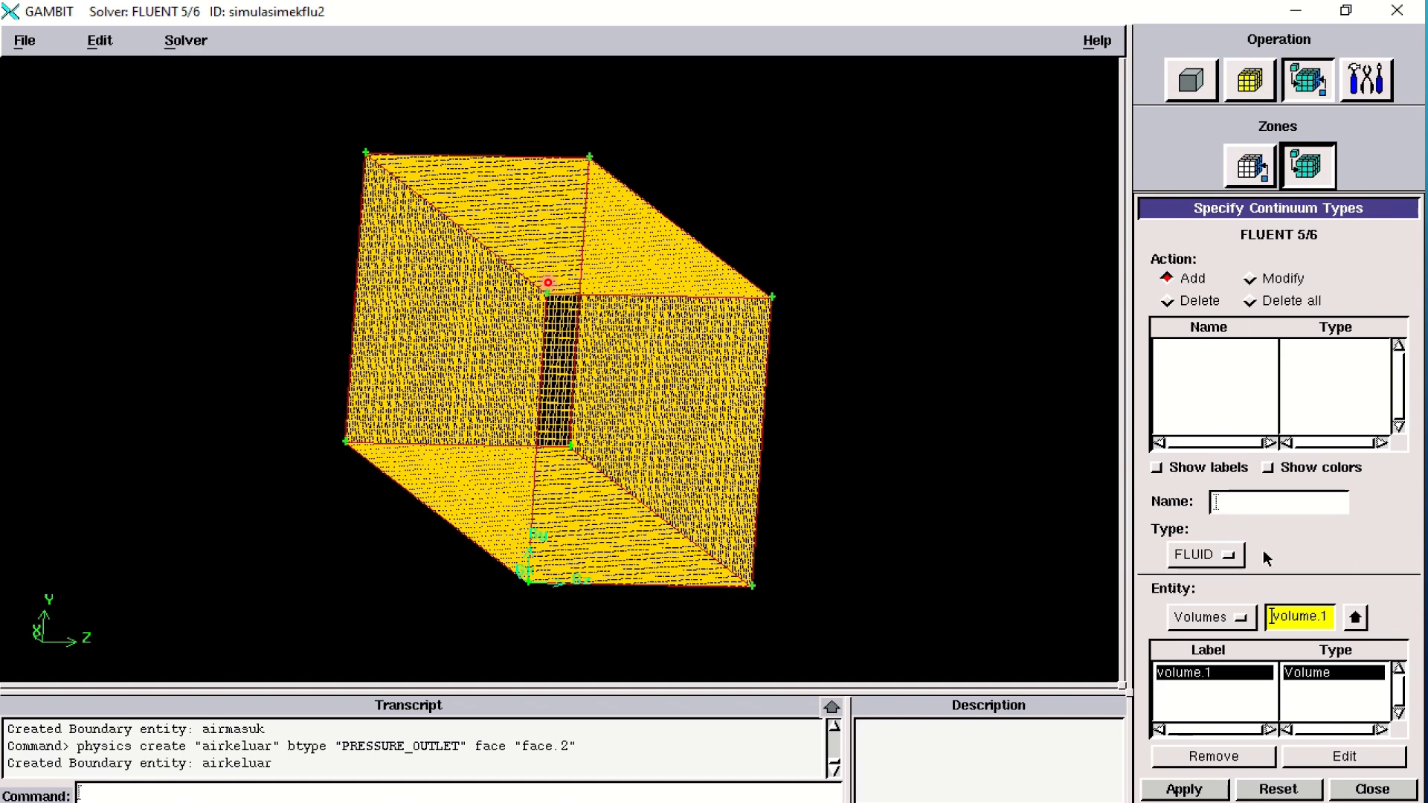
Keep the continuum type FLUID, name it air, add it on volume.1, and close the continuum form.
left_click(1219, 562)
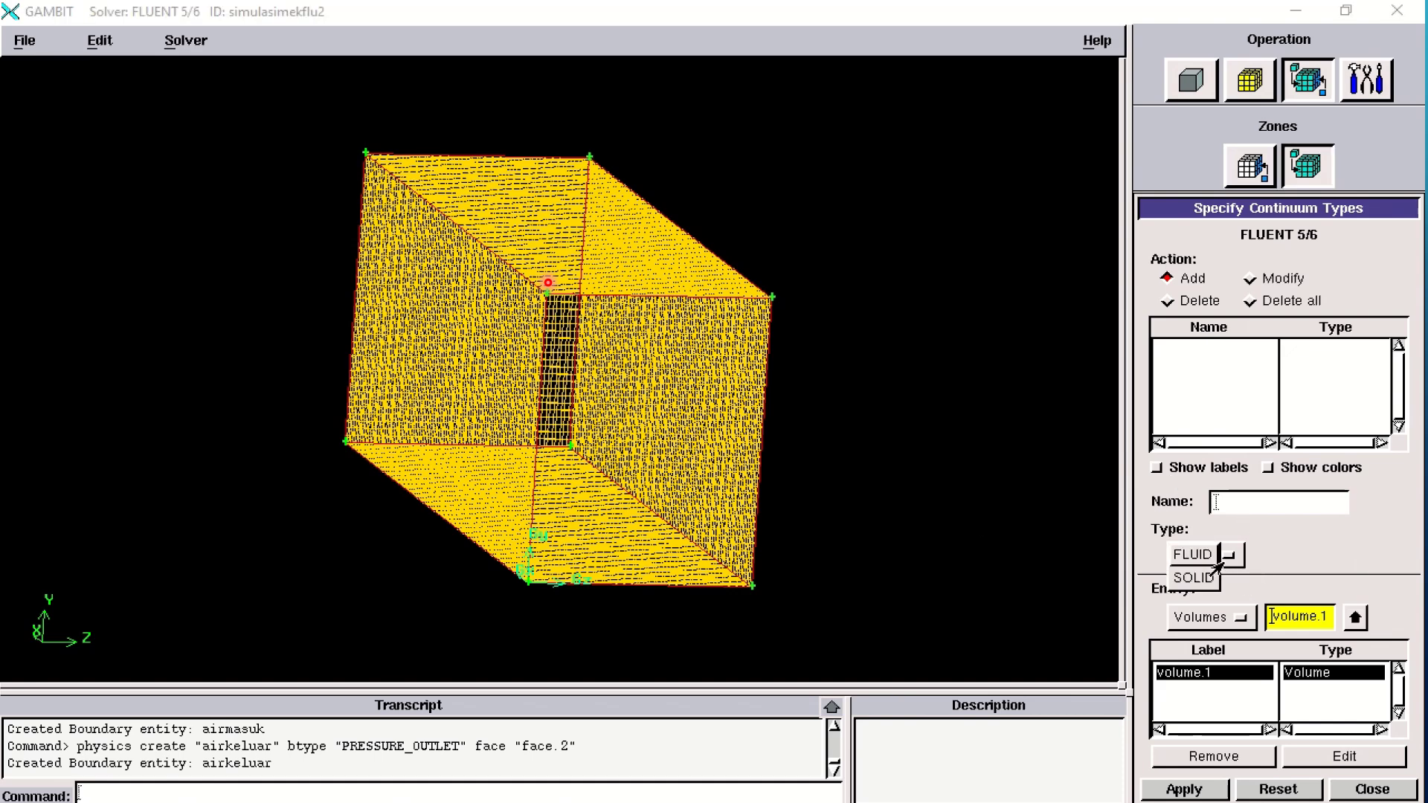
left_click(1194, 556)
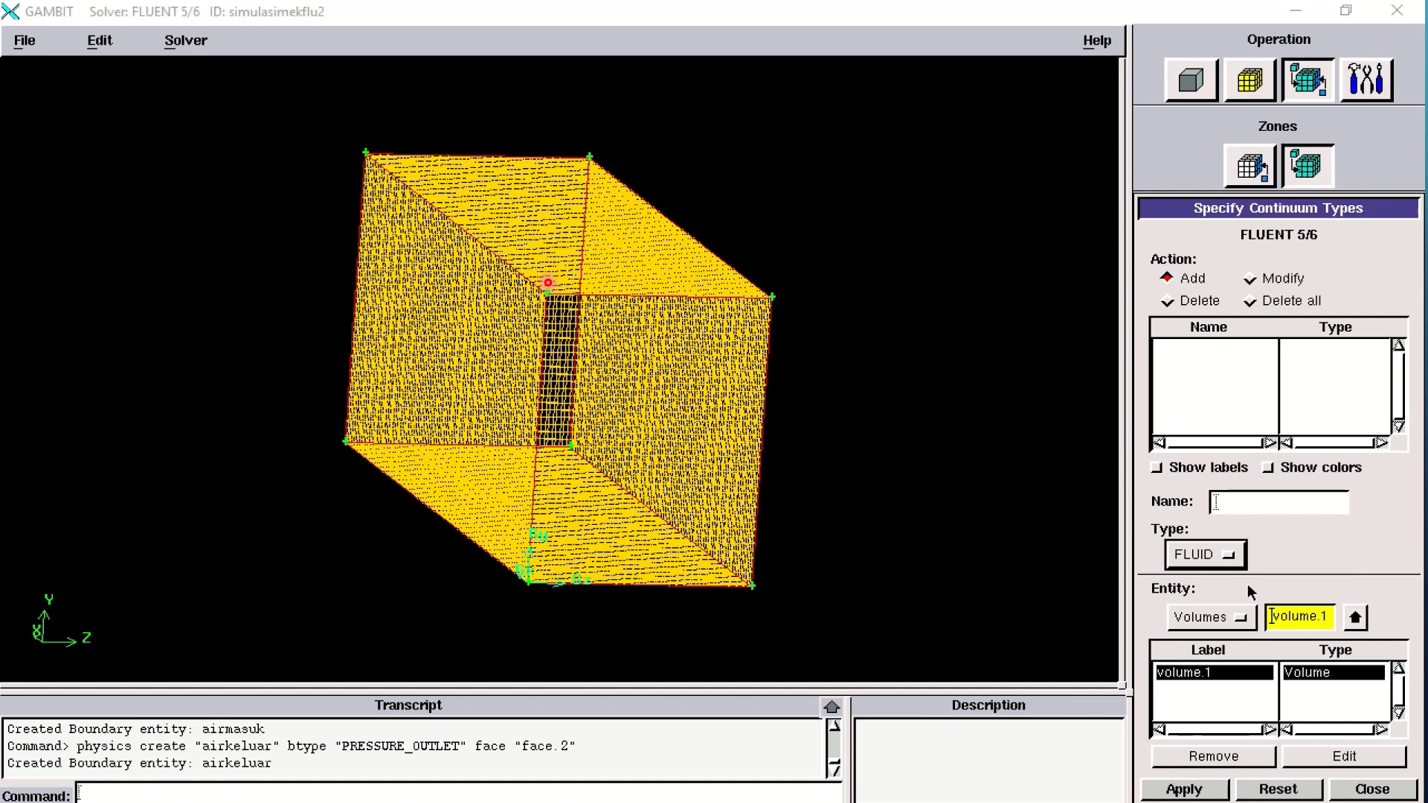
left_click(1268, 502)
type("air")
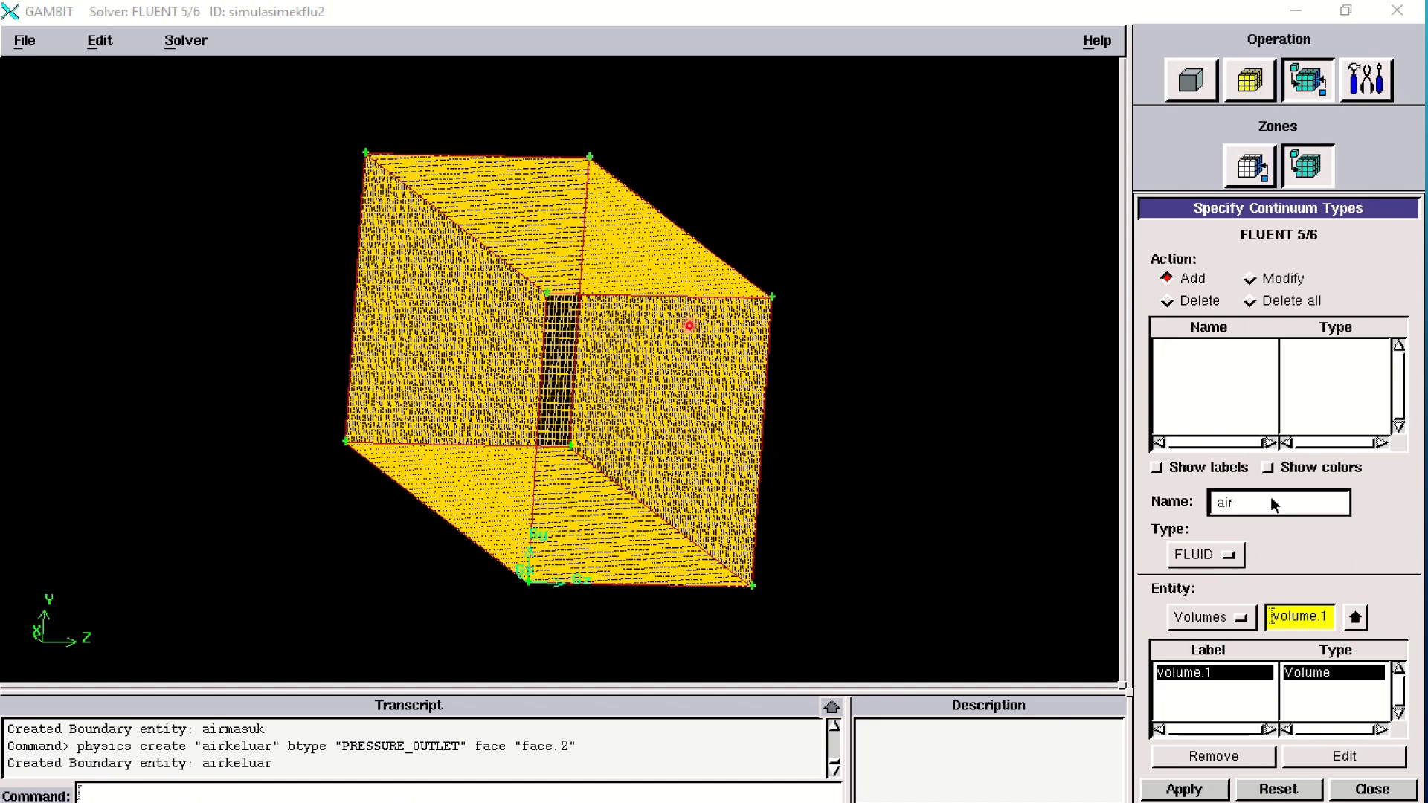
left_click(1197, 790)
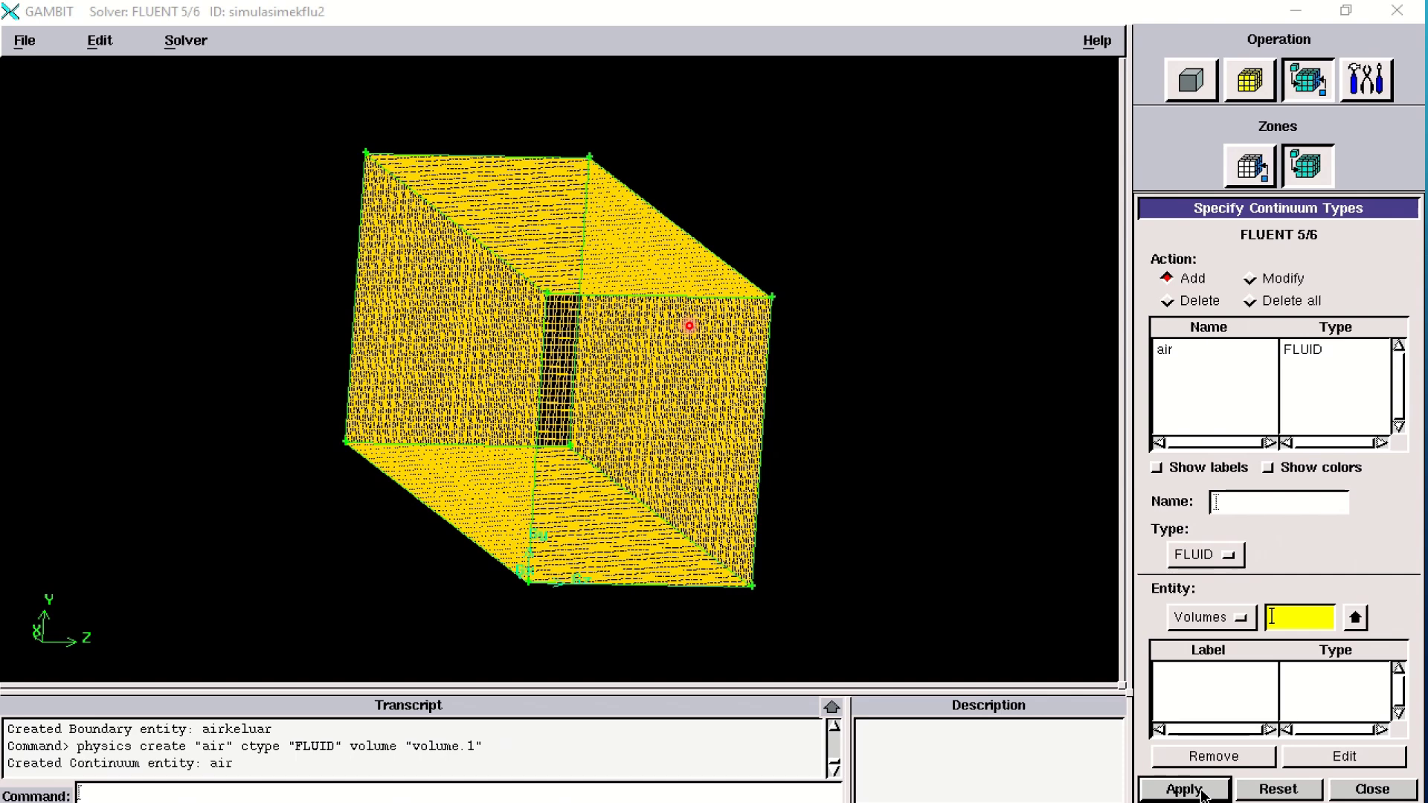
left_click(1386, 790)
Save the session with its boundary and continuum definitions.
mouse_move(882, 510)
left_mouse_down()
mouse_move(924, 494)
mouse_move(903, 513)
left_mouse_up()
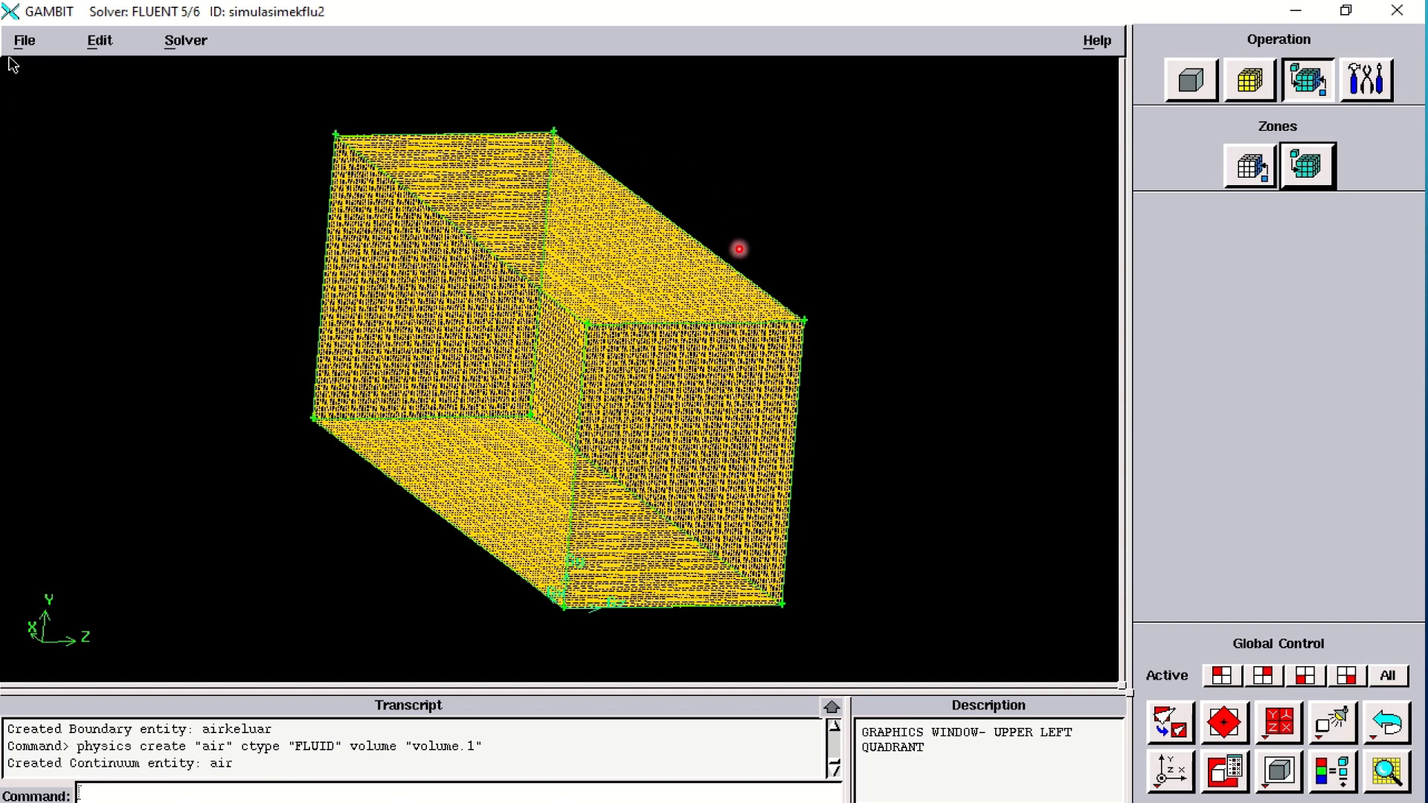
left_click(25, 40)
left_click(36, 113)
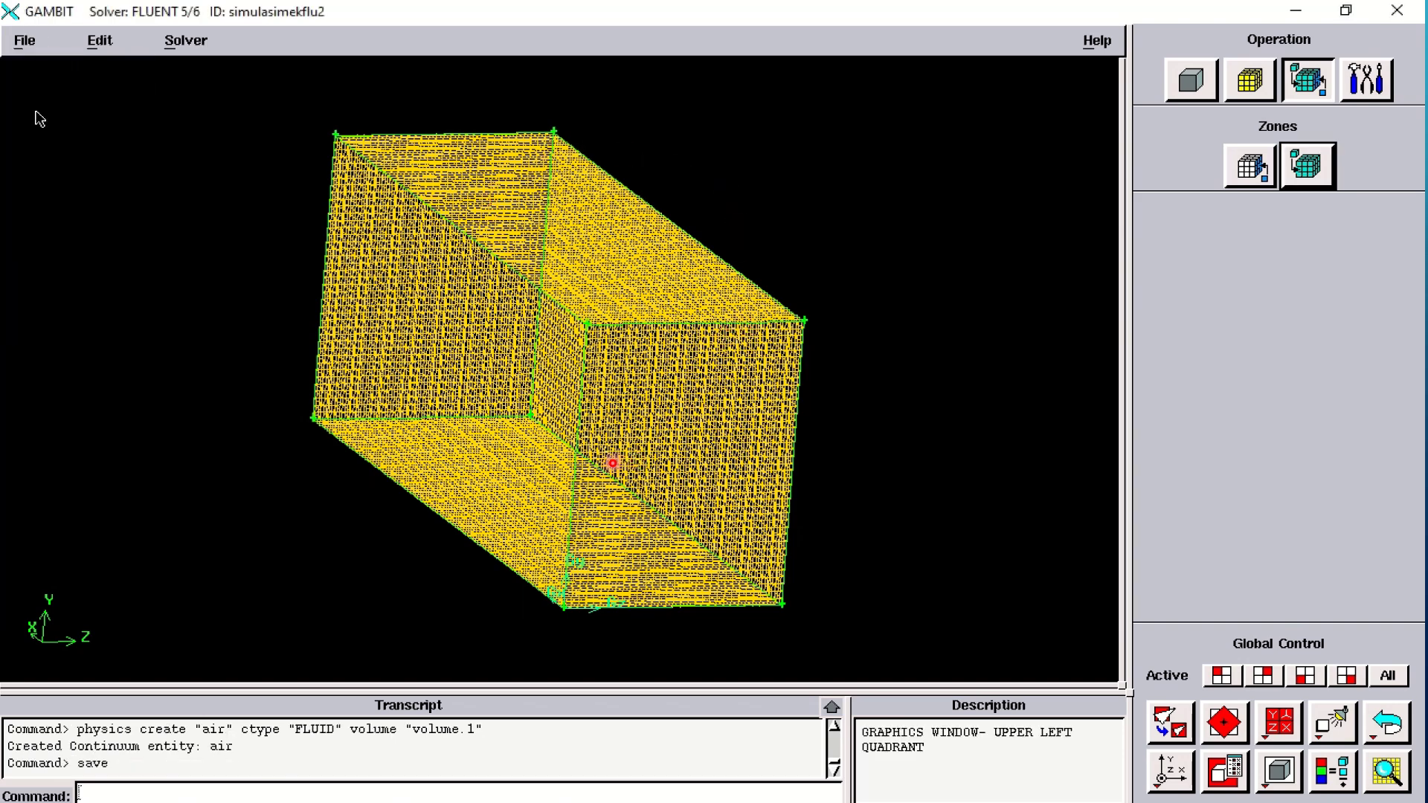
Start a mesh export and browse for the output file's location.
left_click(24, 42)
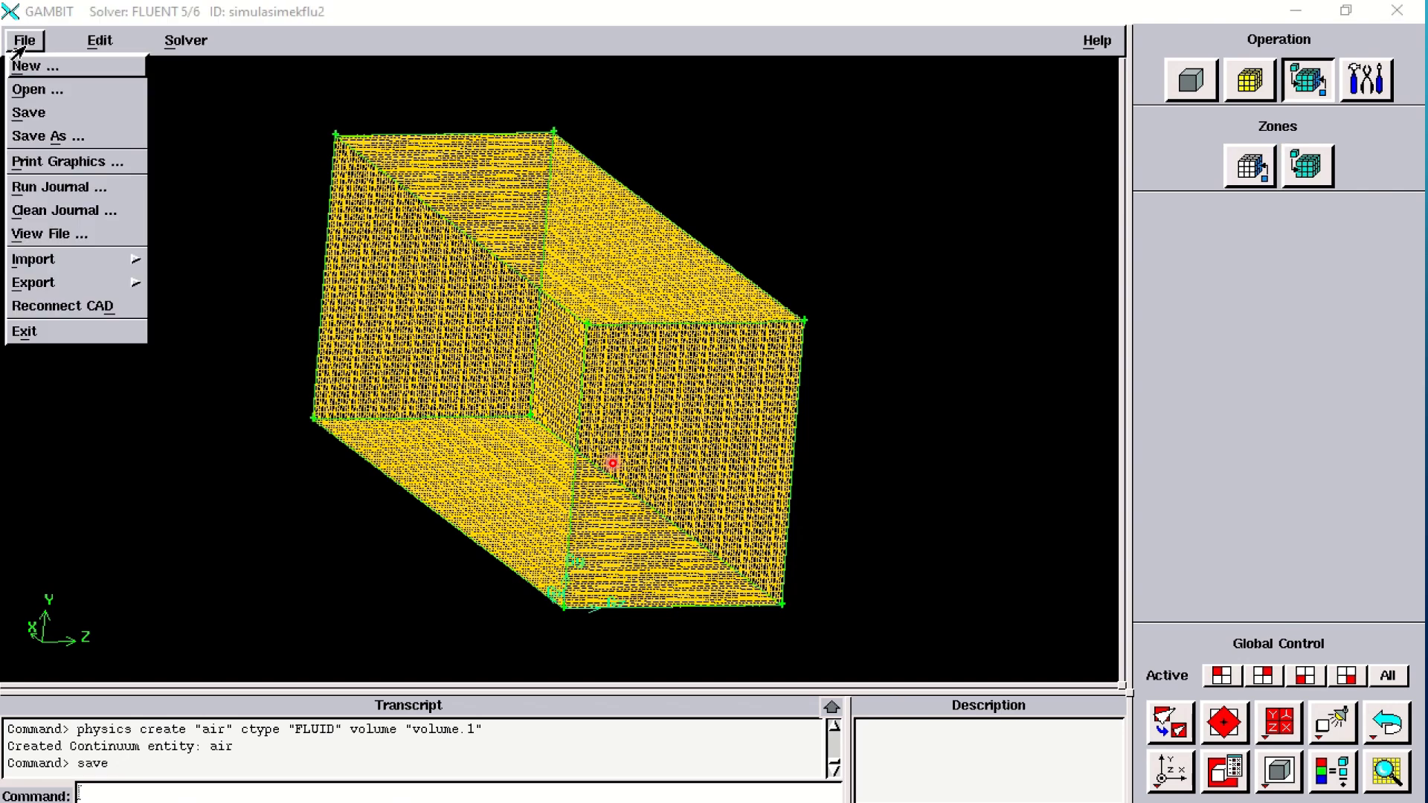
left_click(79, 284)
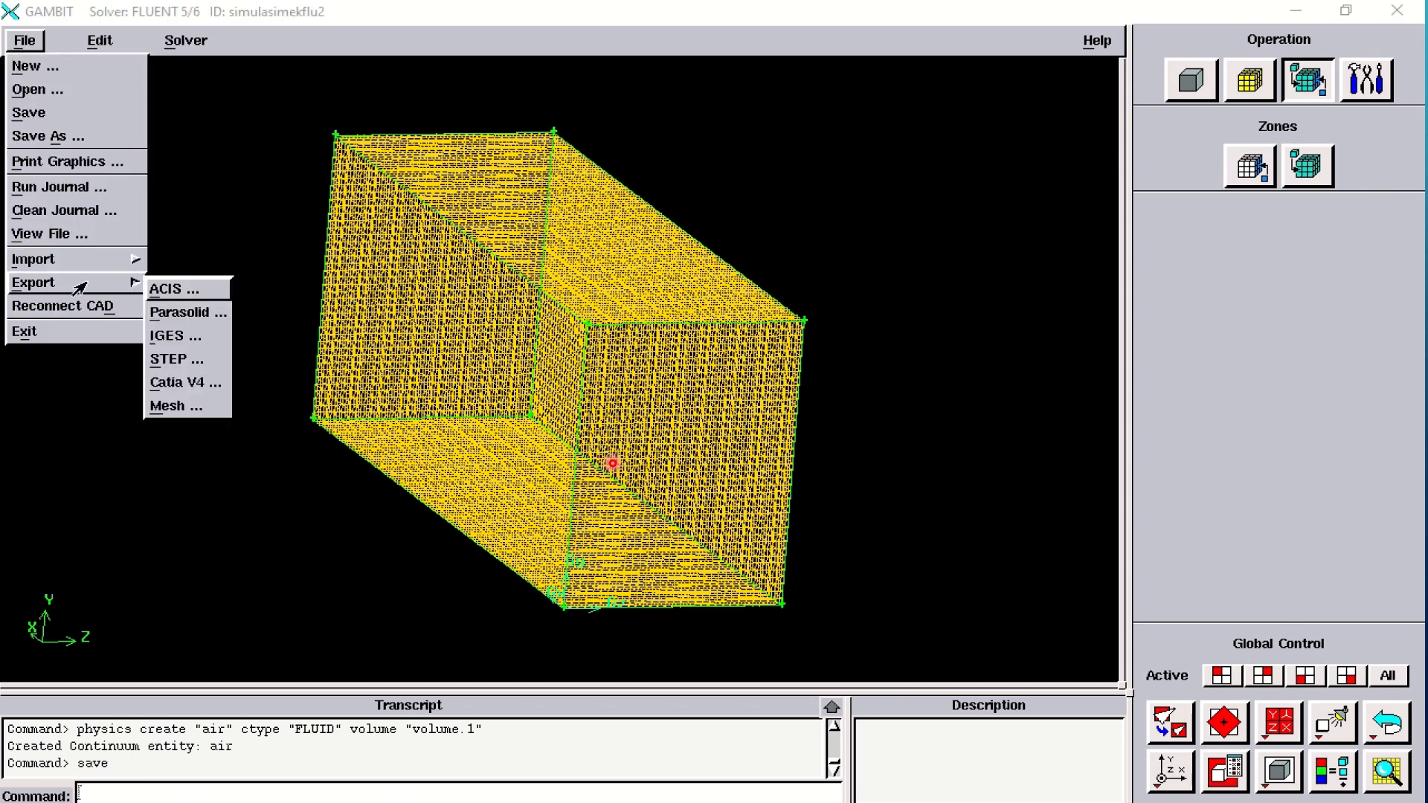
left_click(167, 406)
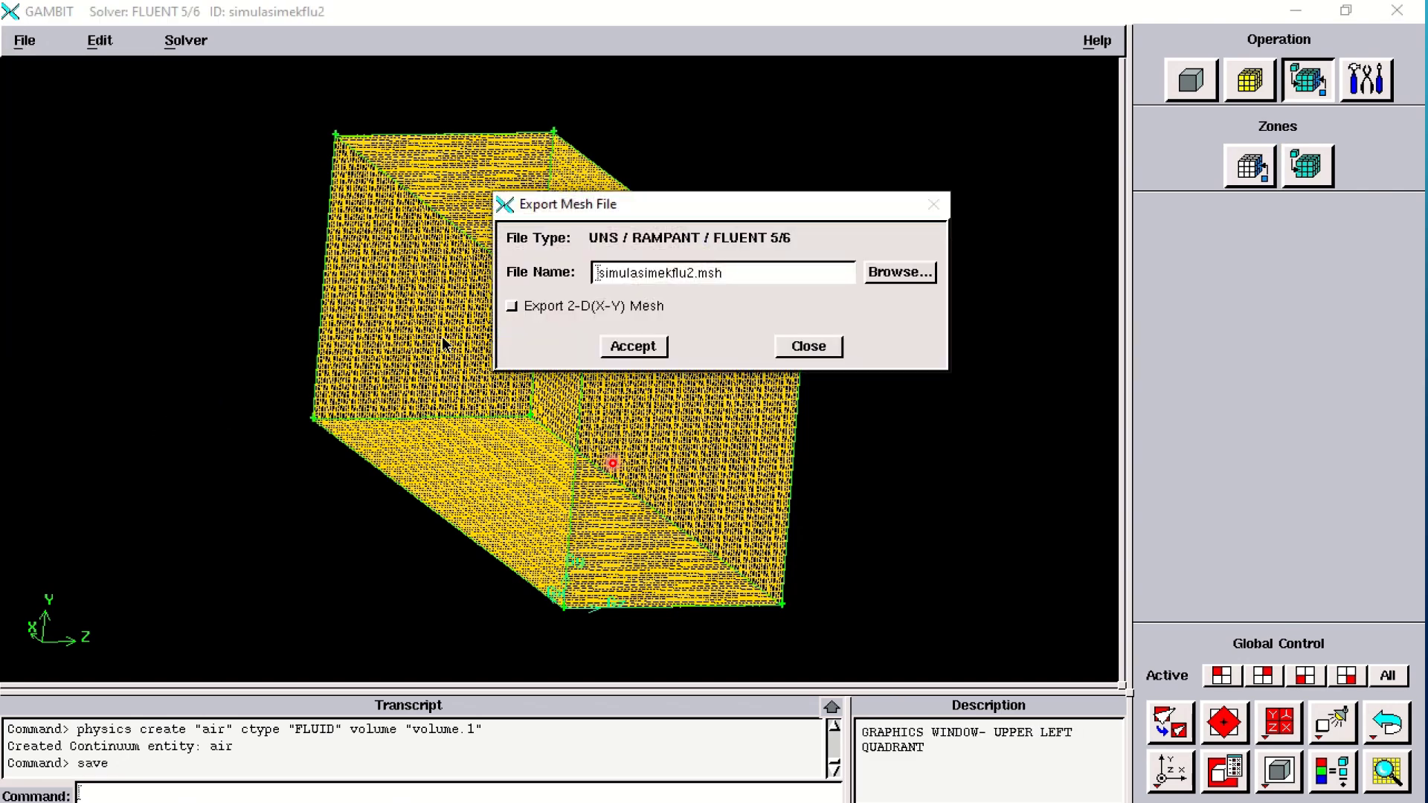
left_click(897, 273)
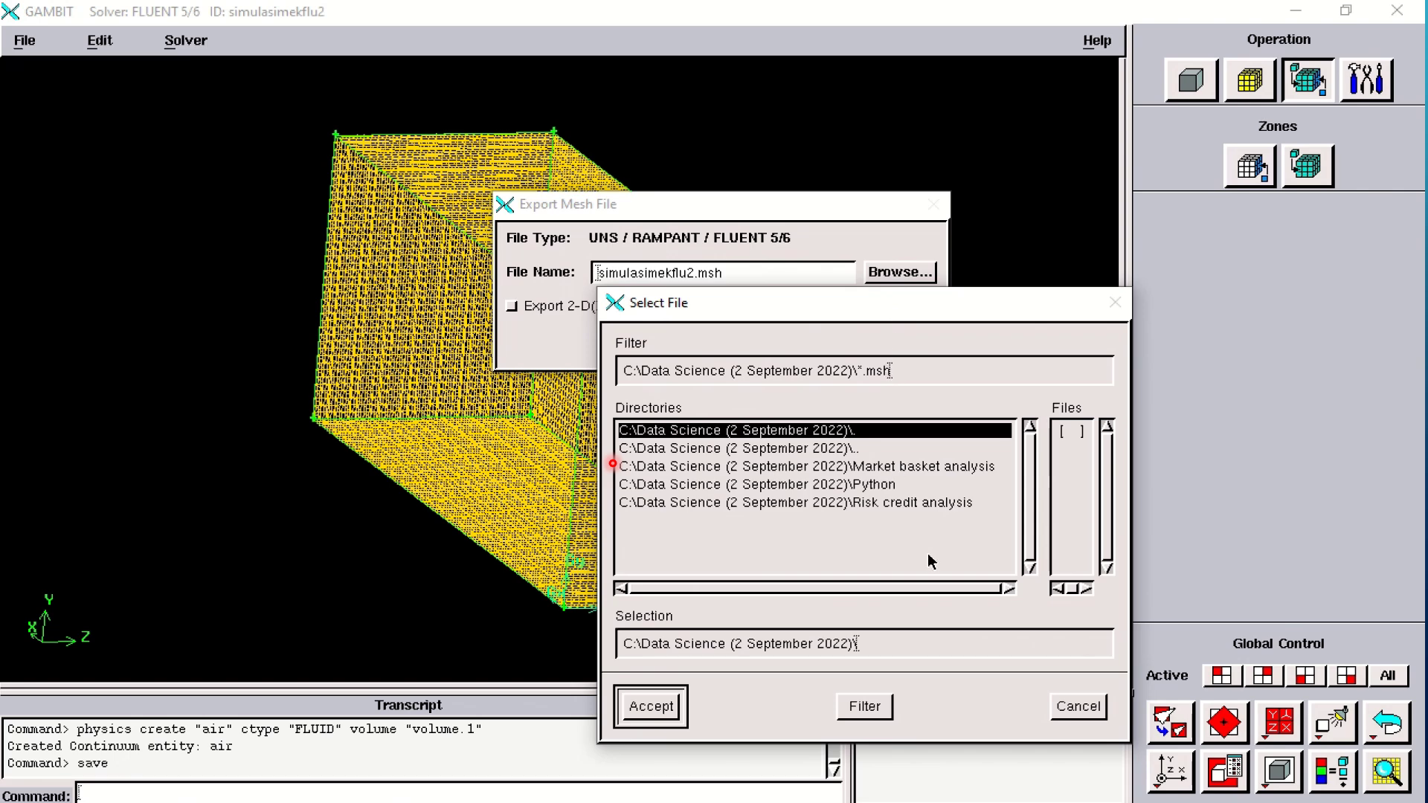
Set both the filter and the selection path to C:\Data Science (2 September 2022)\simulasimekflu2.
left_click(952, 369)
key("BackSpace")
key("BackSpace")
key("BackSpace")
key("BackSpace")
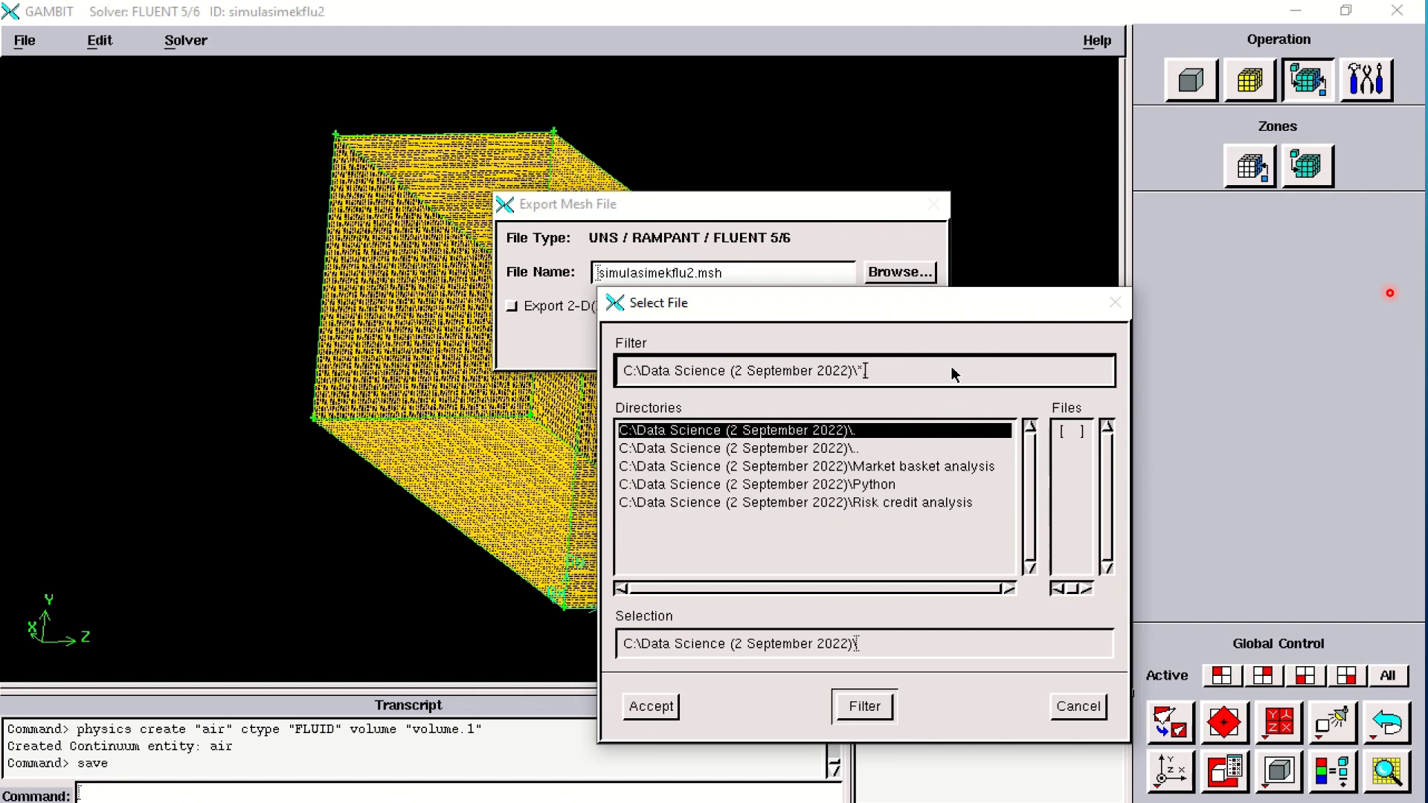
type(".")
type("sim")
type("ulasim")
type("ekflu2")
left_click(966, 650)
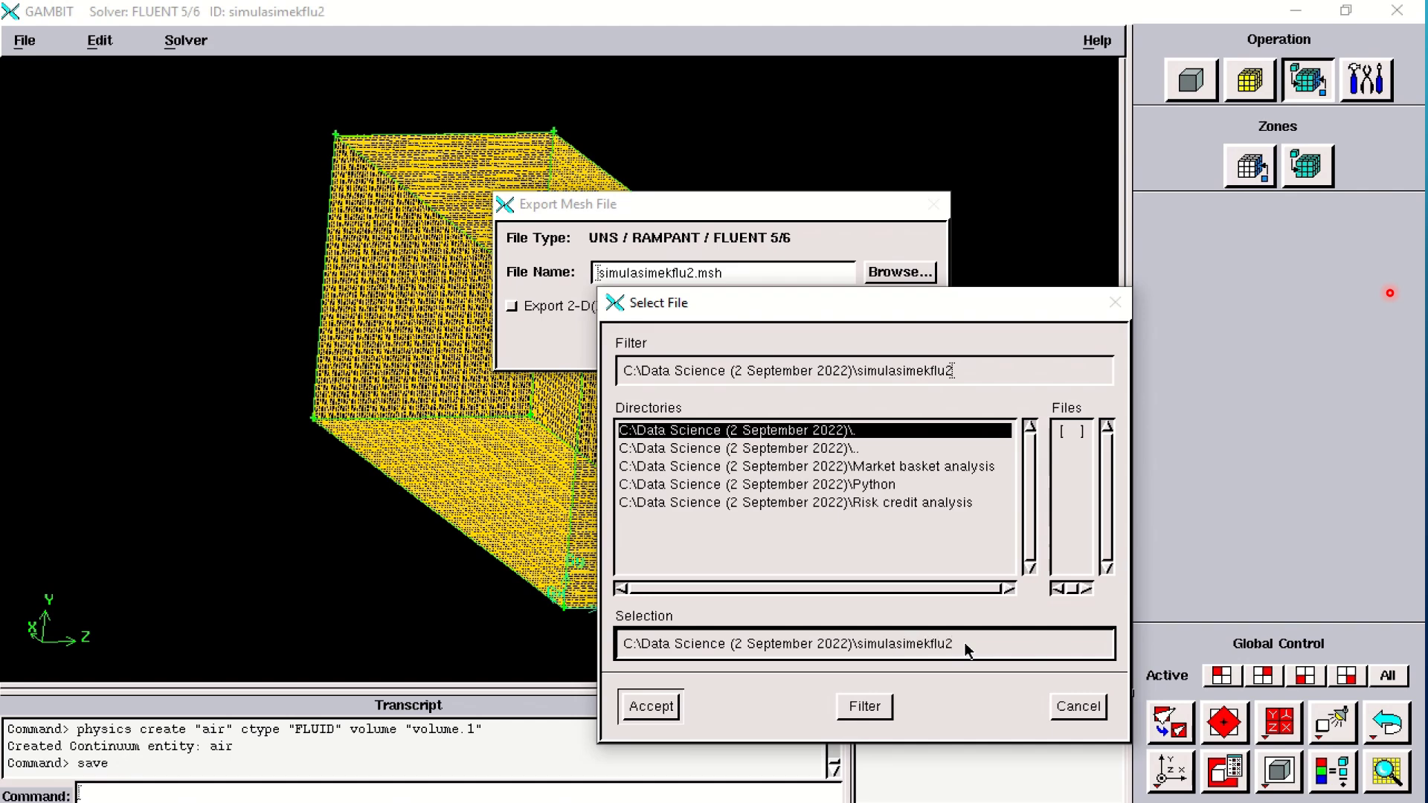
Change the file name to simulasimekflu2a in both paths and export the mesh to that file.
left_click(1003, 379)
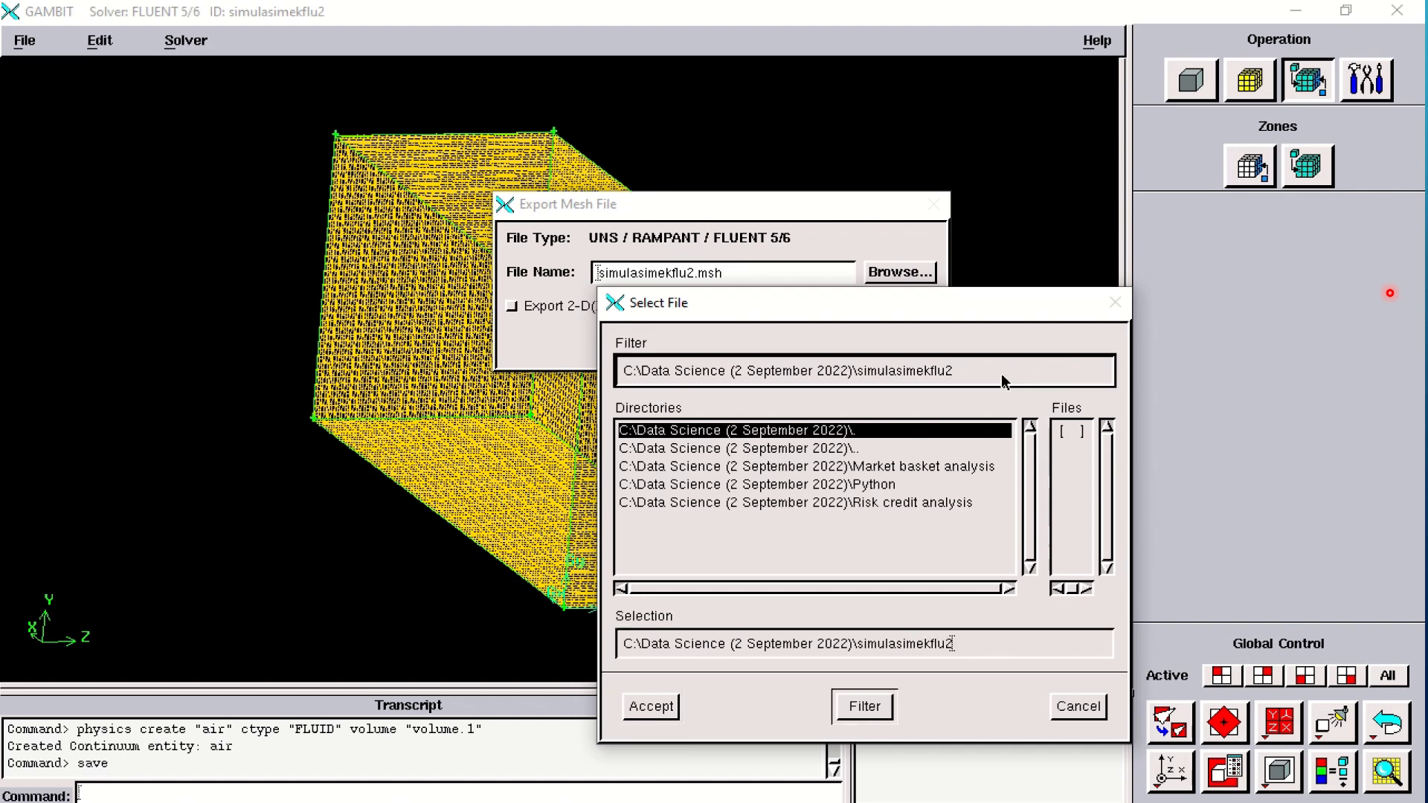
type("a")
double_click(989, 654)
left_click(989, 654)
type("a")
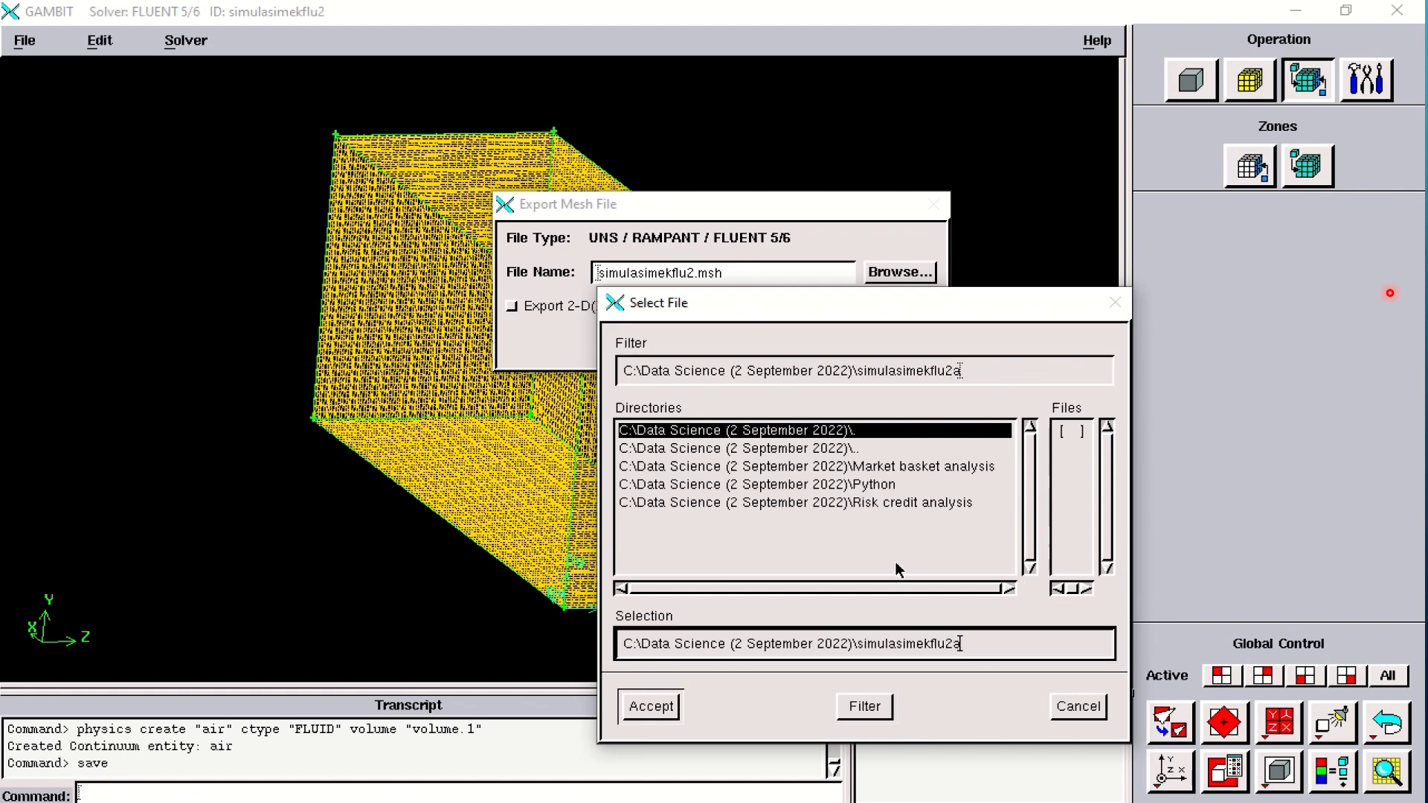
left_click(651, 706)
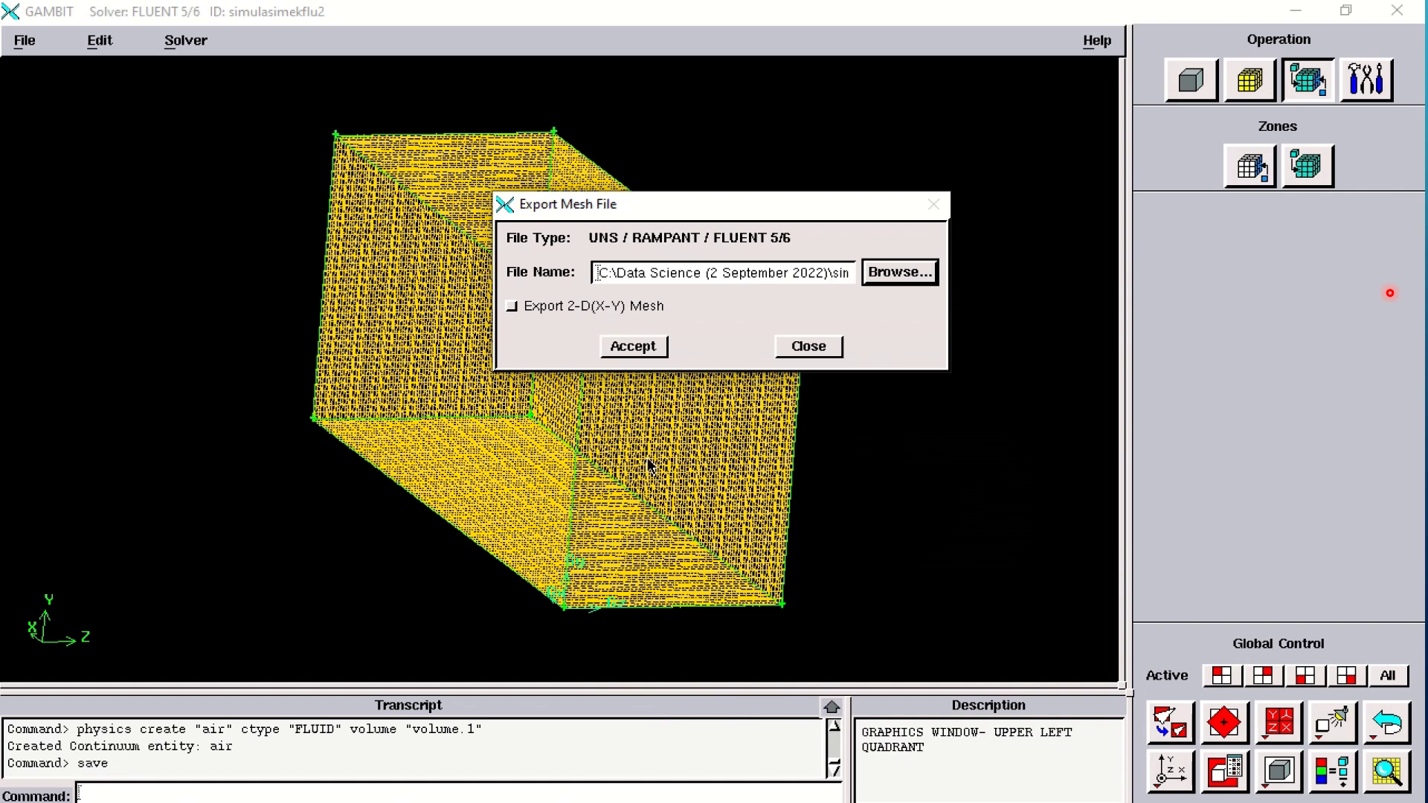
left_click(636, 350)
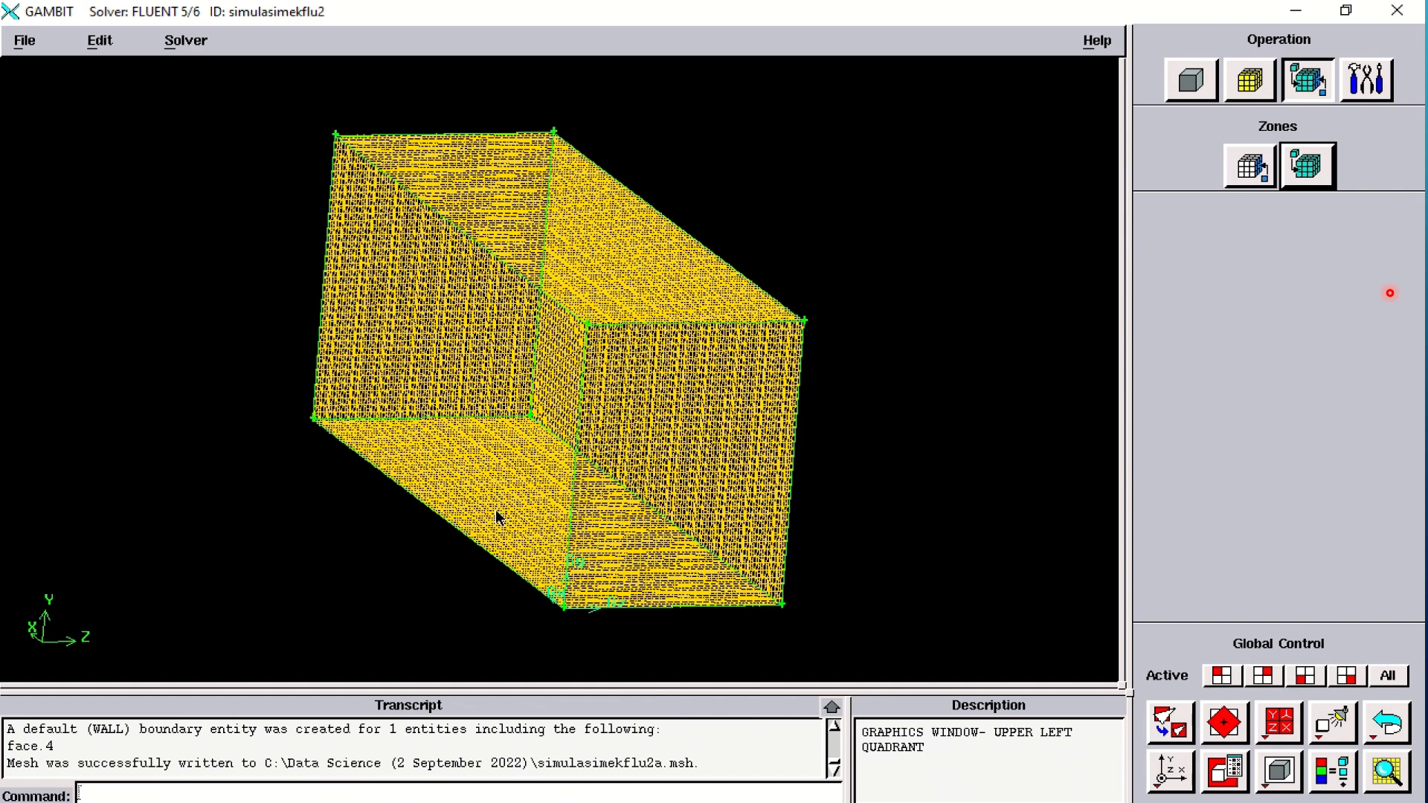
Save the GAMBIT session again following the mesh export.
left_click(30, 42)
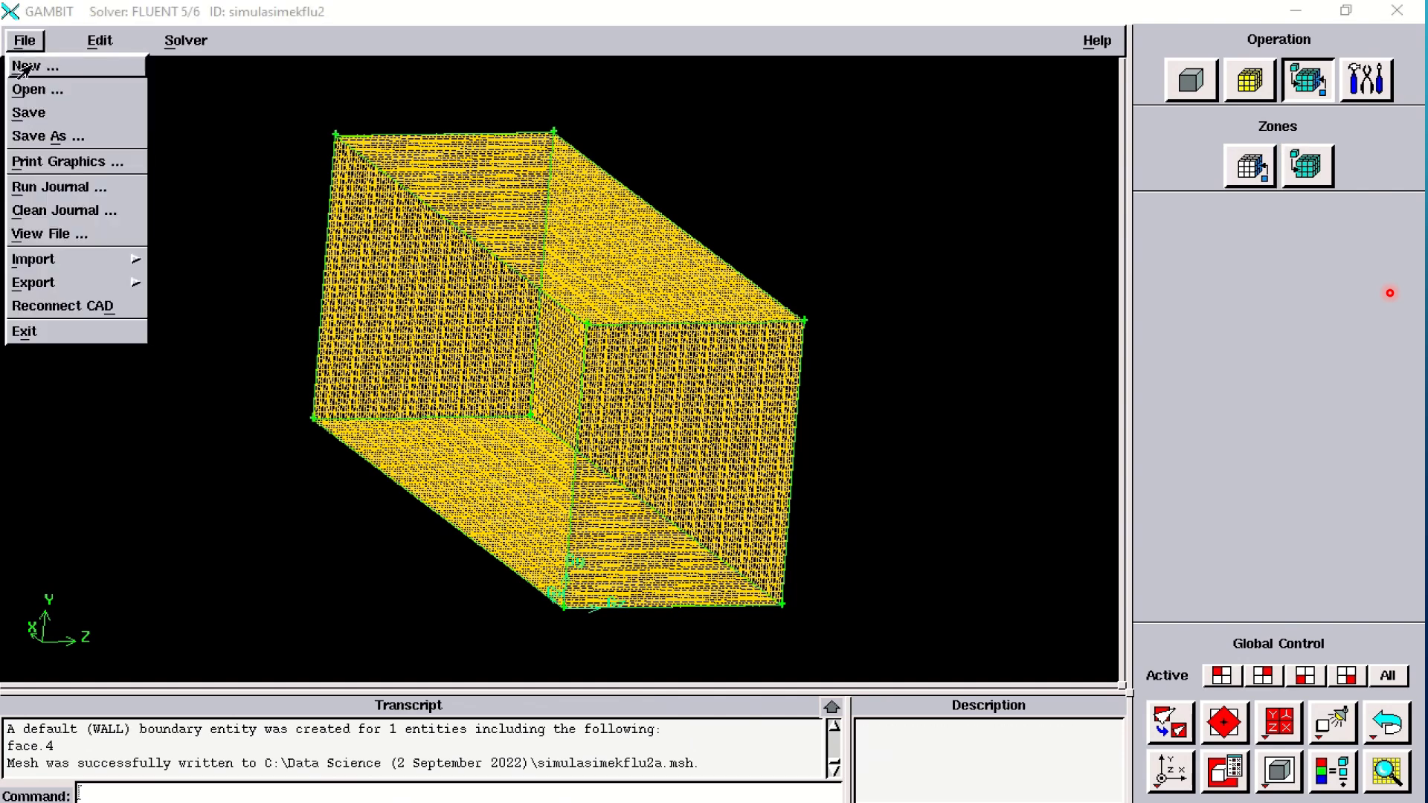
left_click(28, 113)
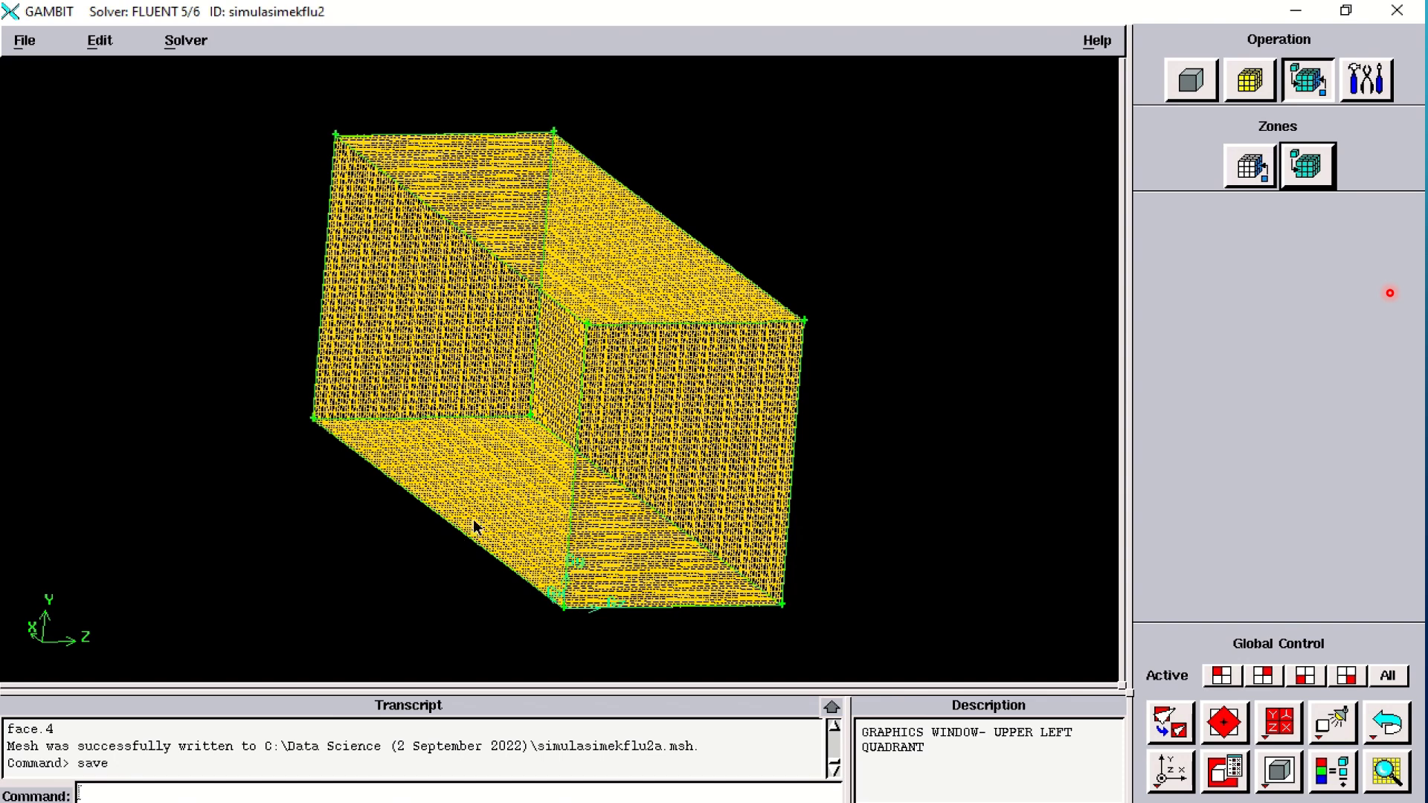
mouse_move(669, 536)
left_mouse_down()
mouse_move(634, 529)
mouse_move(665, 529)
left_mouse_up()
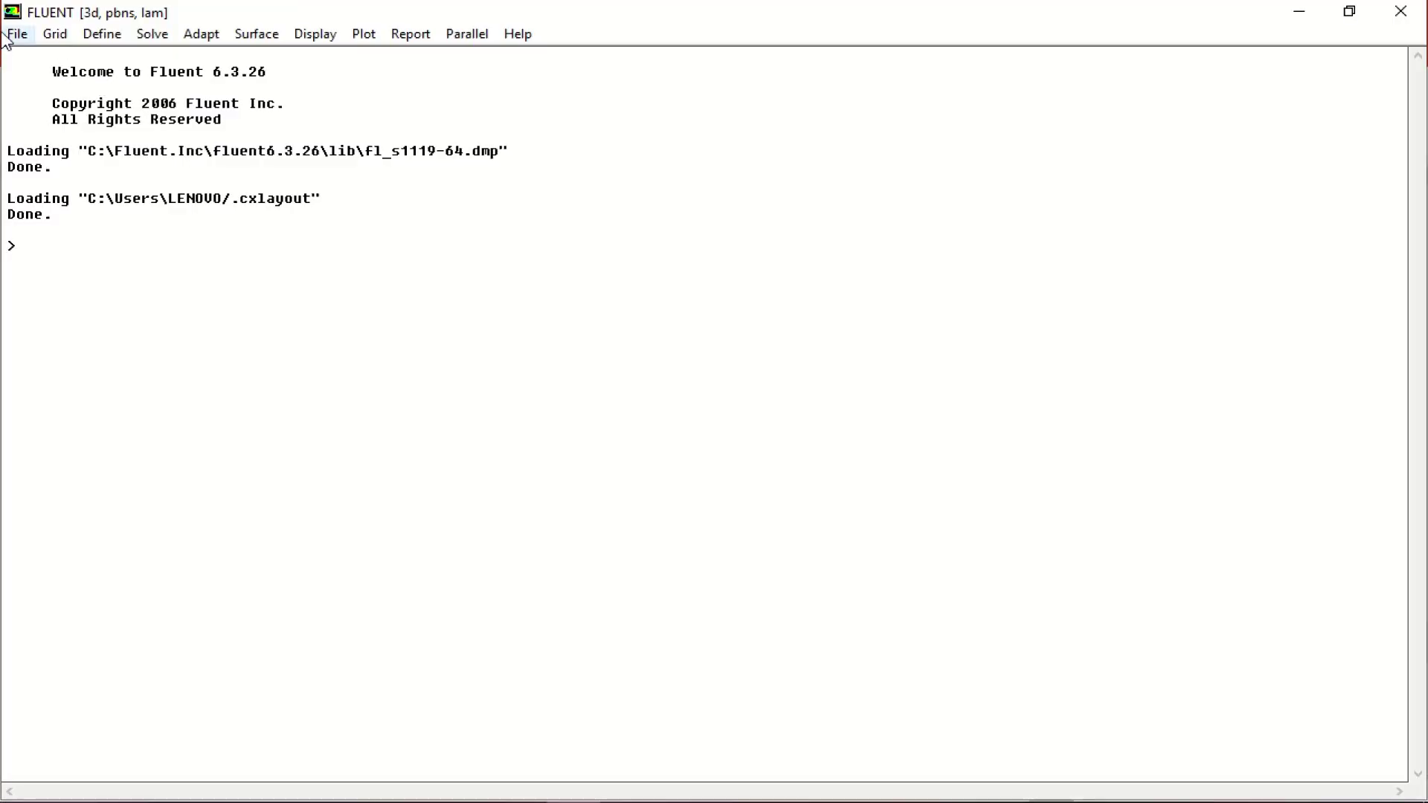
Read the mesh file simulasimekflu2a.msh from C:\Data Science (2 September 2022) as the case.
left_click(17, 34)
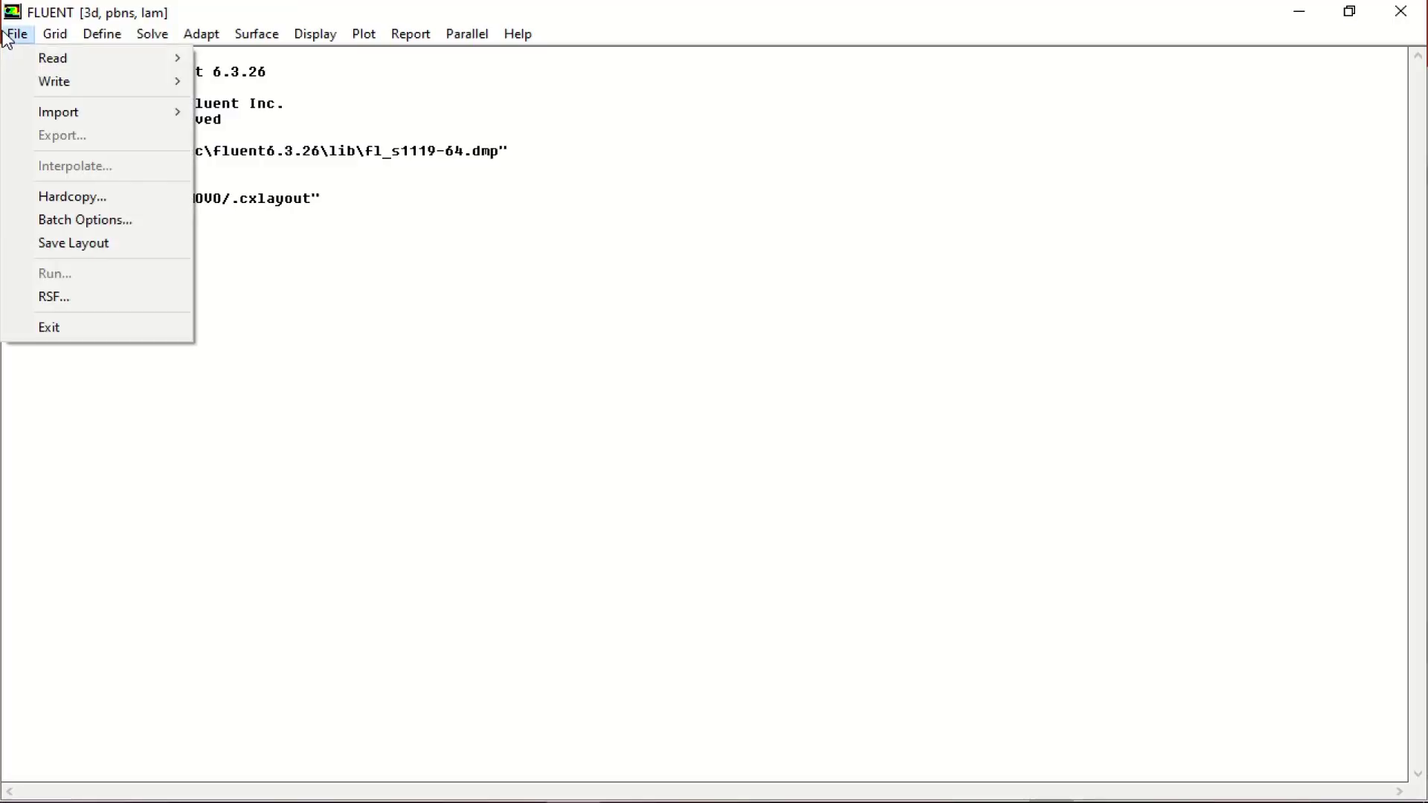
mouse_move(80, 60)
left_click(216, 59)
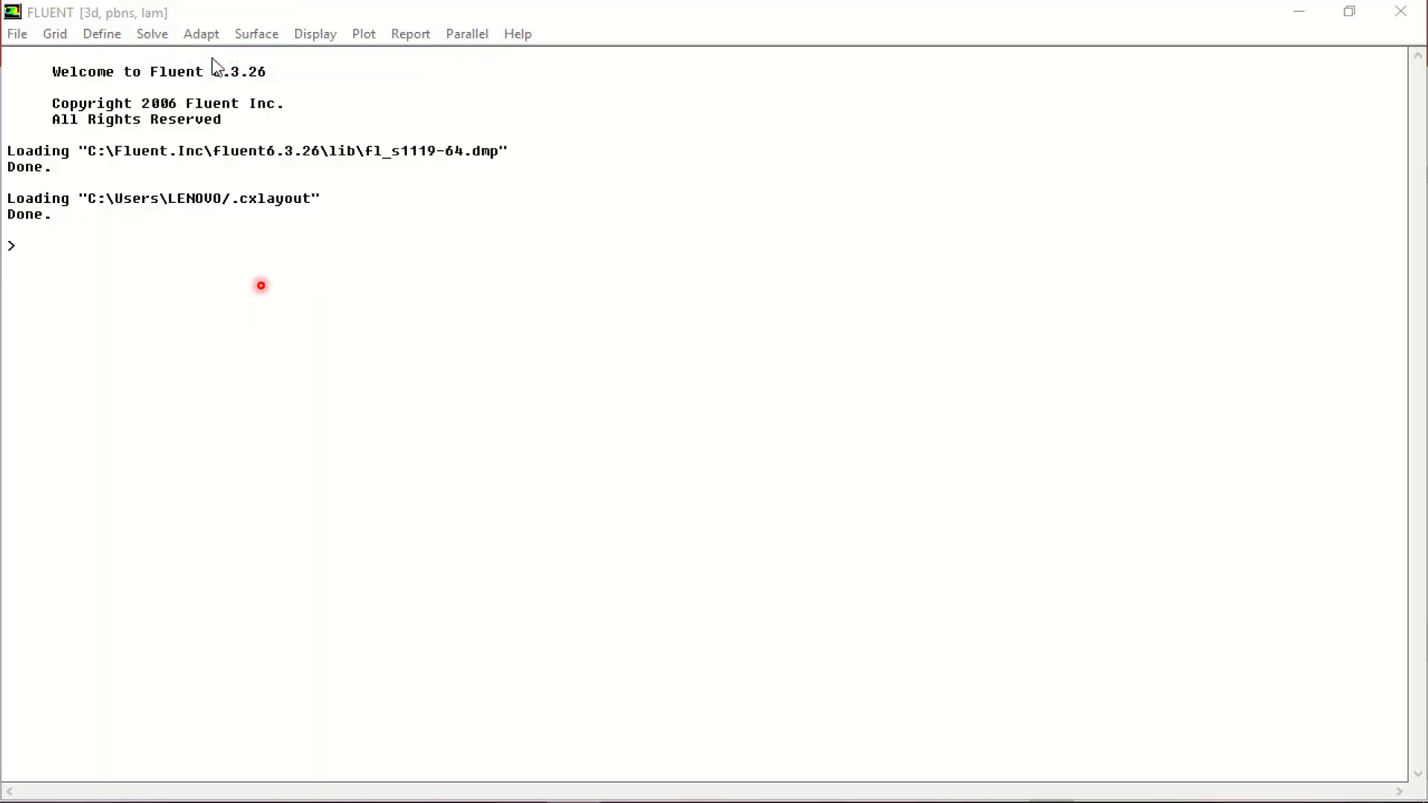
left_click(612, 228)
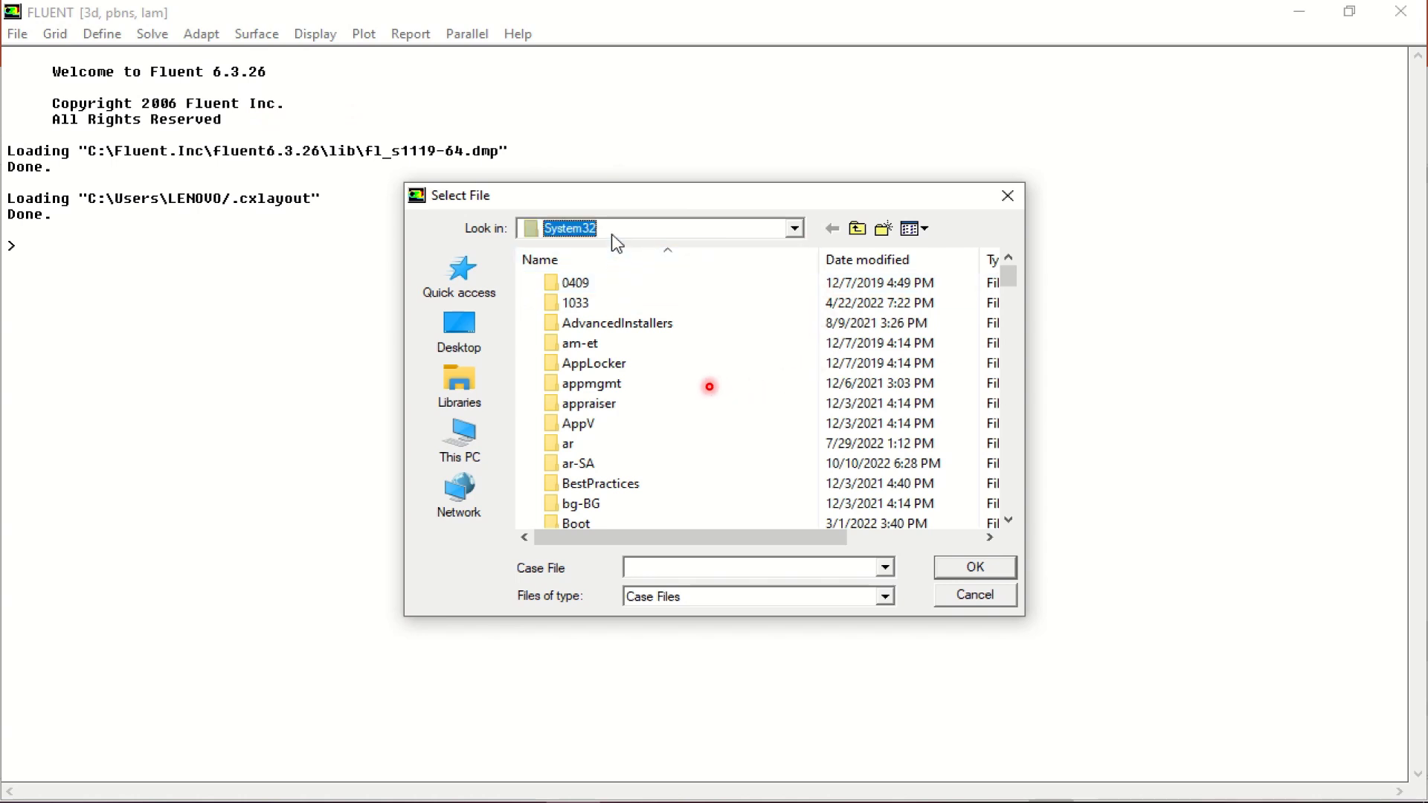
left_click(626, 485)
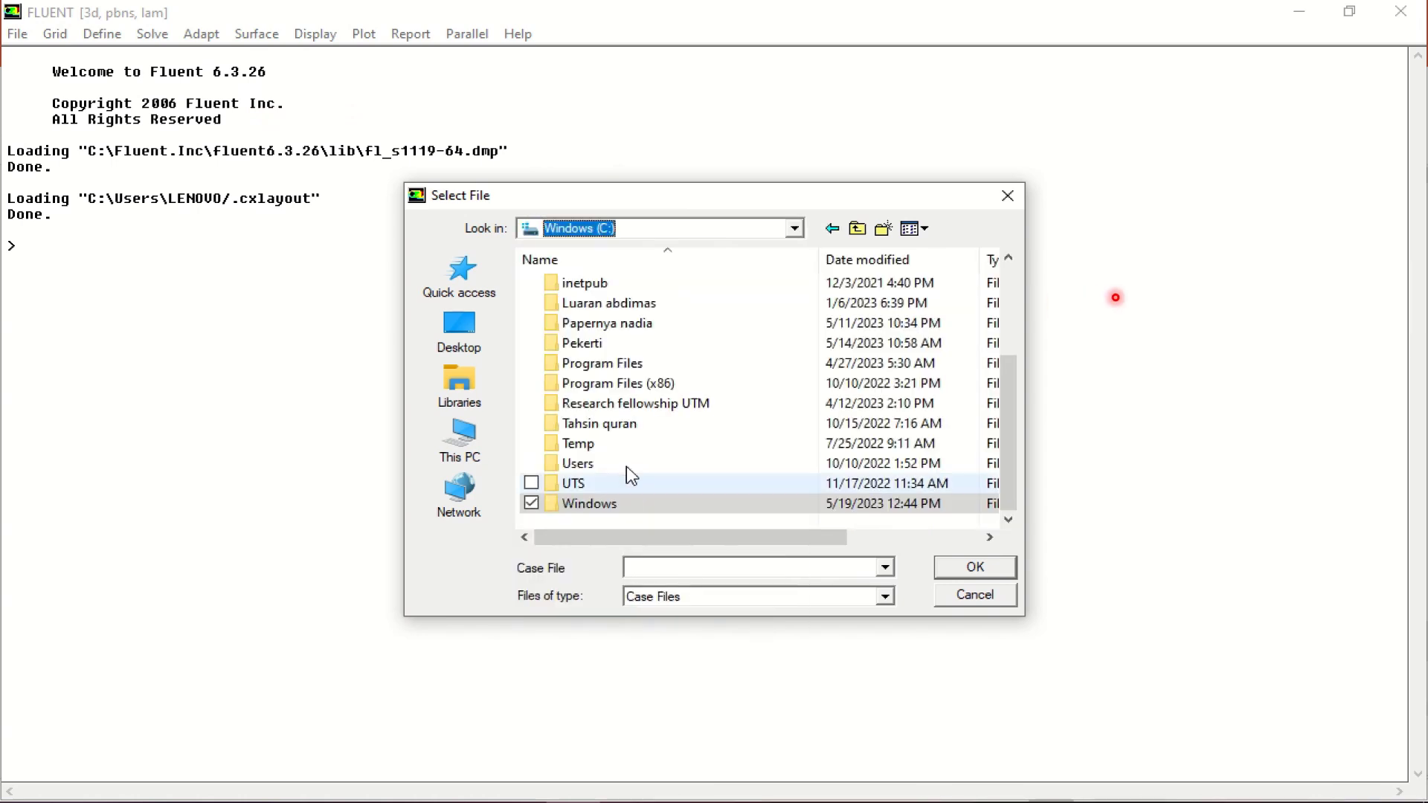
scroll(630, 346, "up", 3)
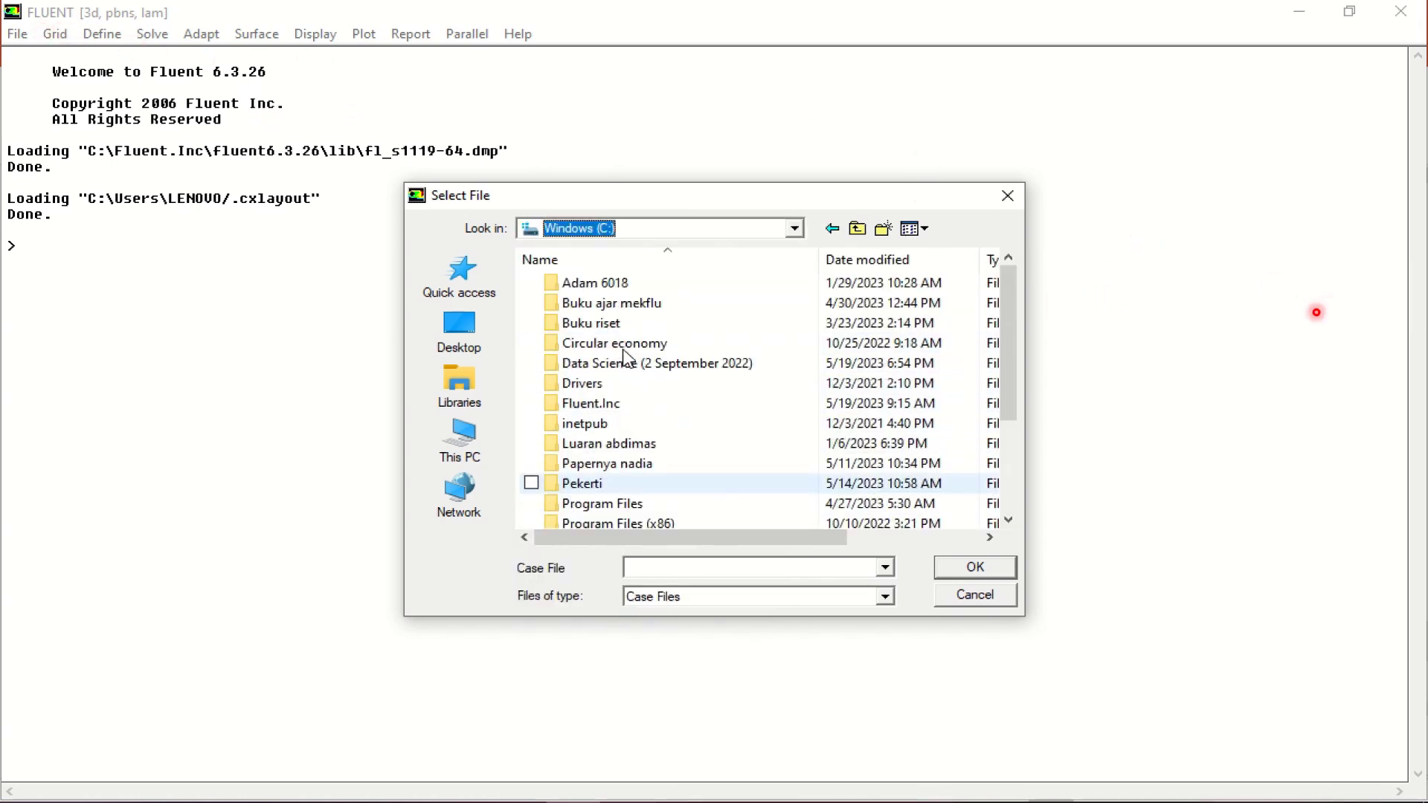
double_click(632, 364)
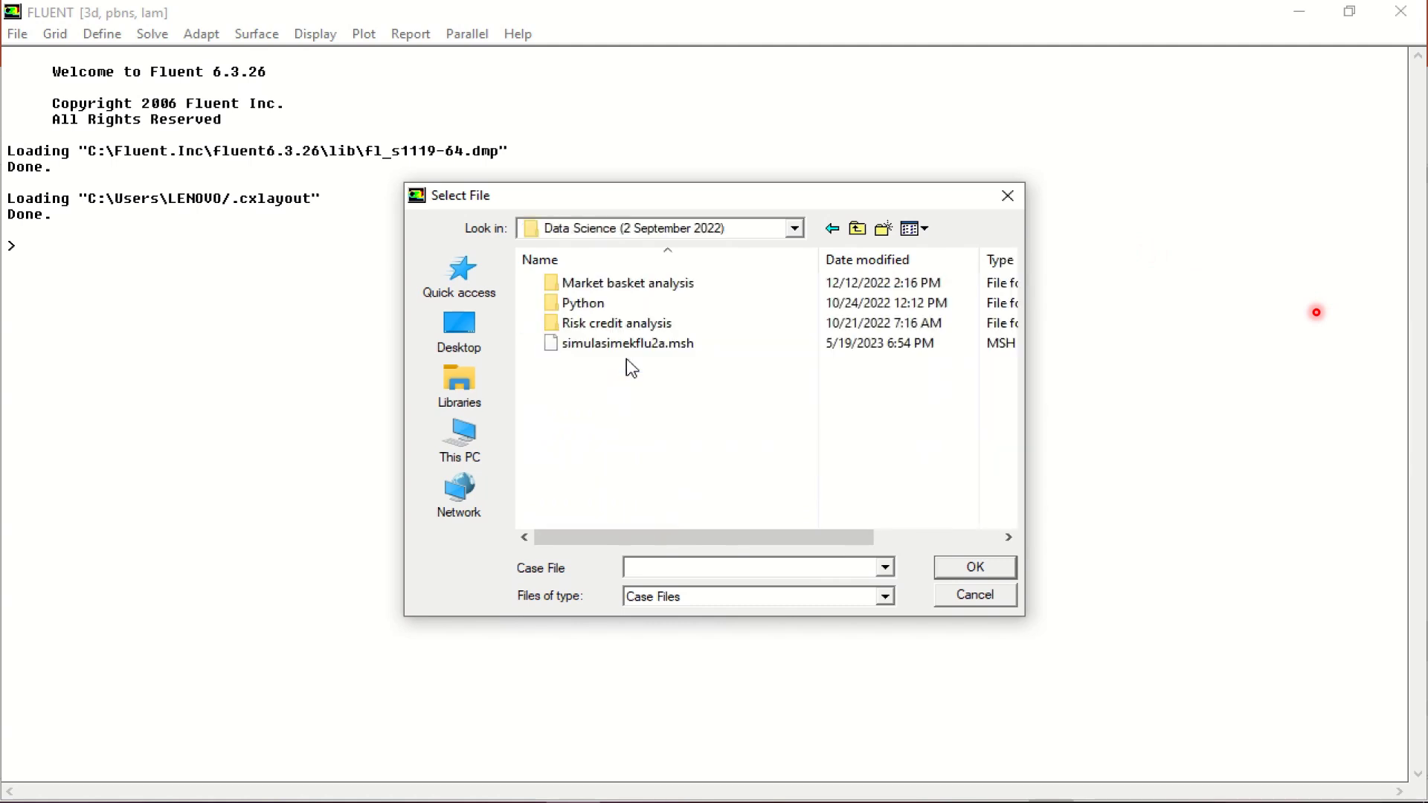
double_click(632, 344)
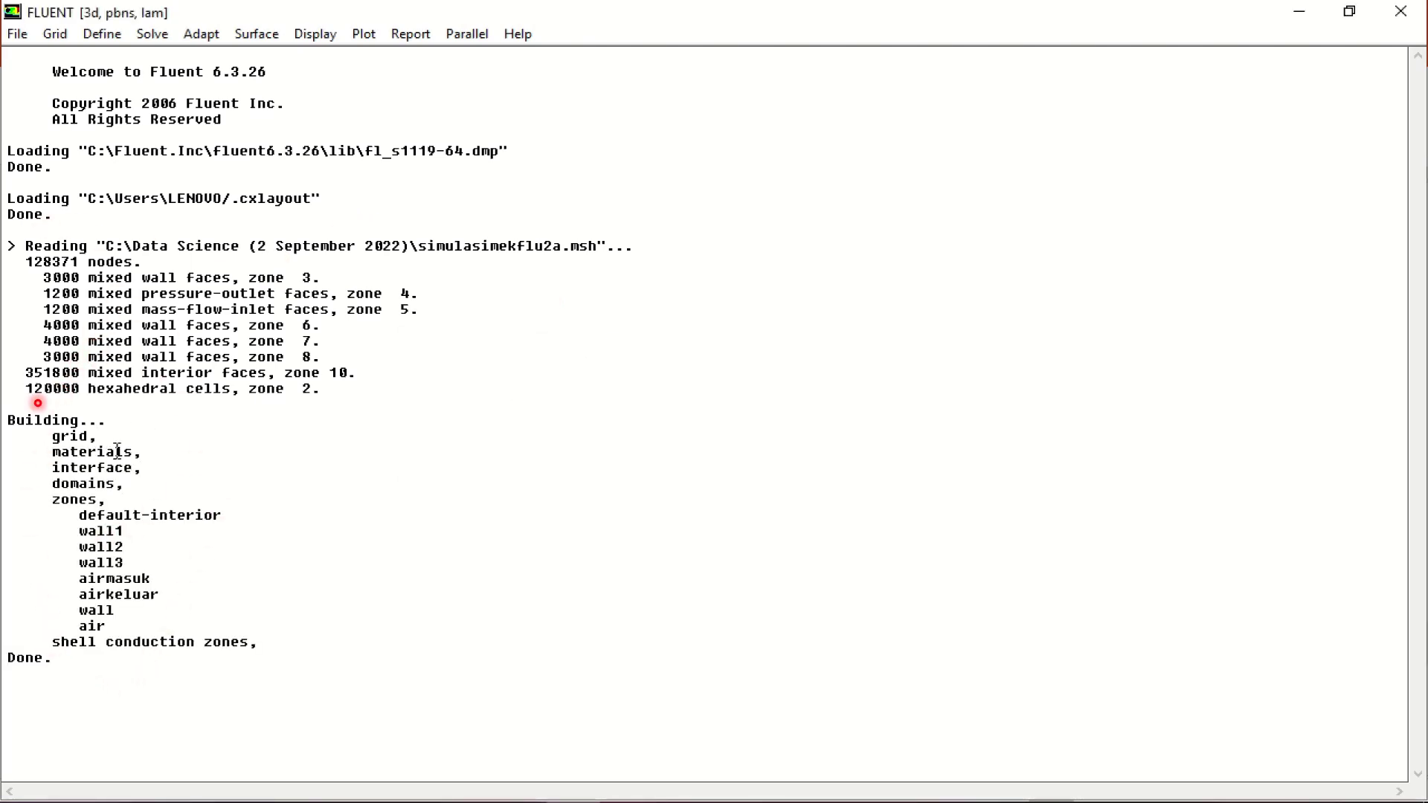
Review the zones of the mesh just read and run a grid check on it.
left_click_drag(54, 661, 76, 278)
left_click(148, 320)
left_click(18, 34)
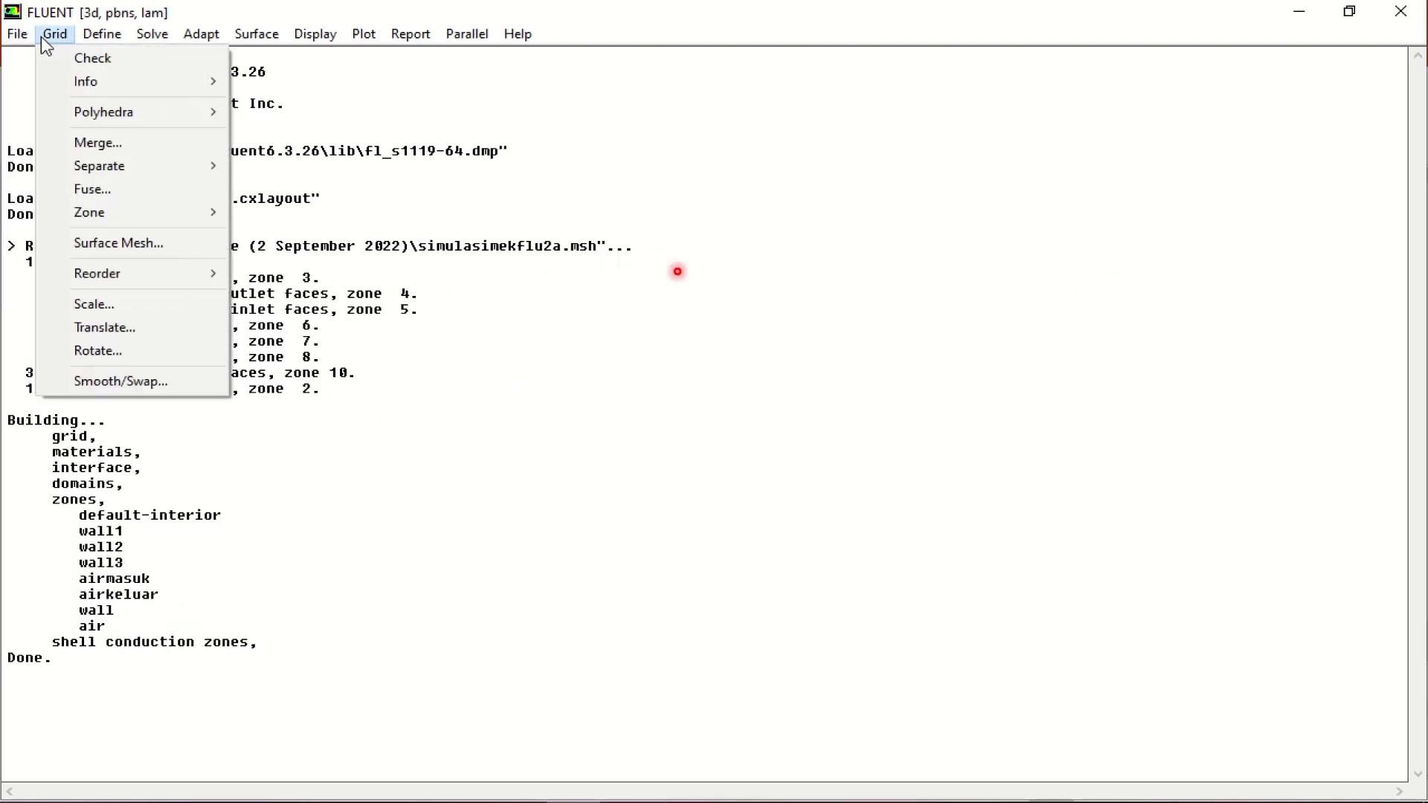
left_click(66, 57)
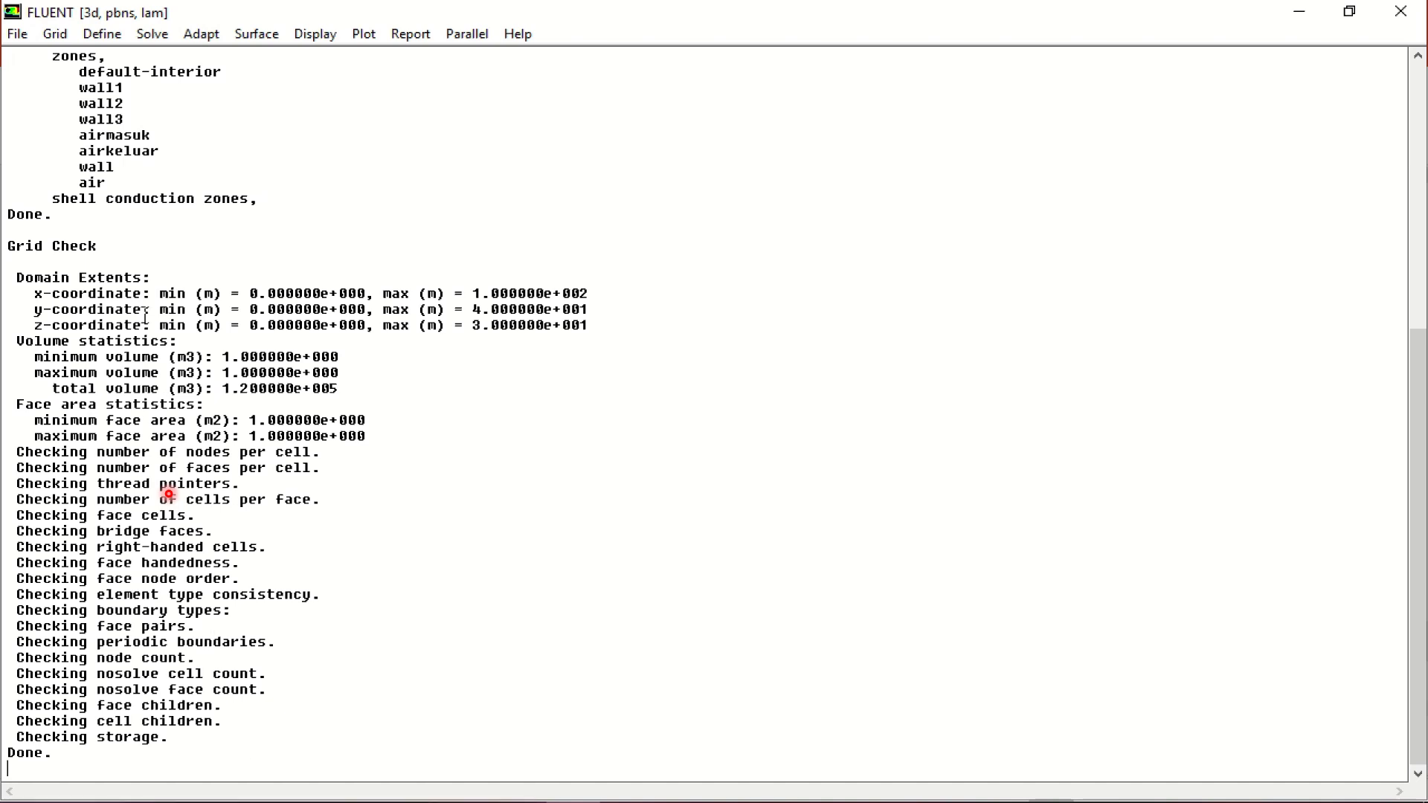
Report the grid's size information.
left_click(55, 34)
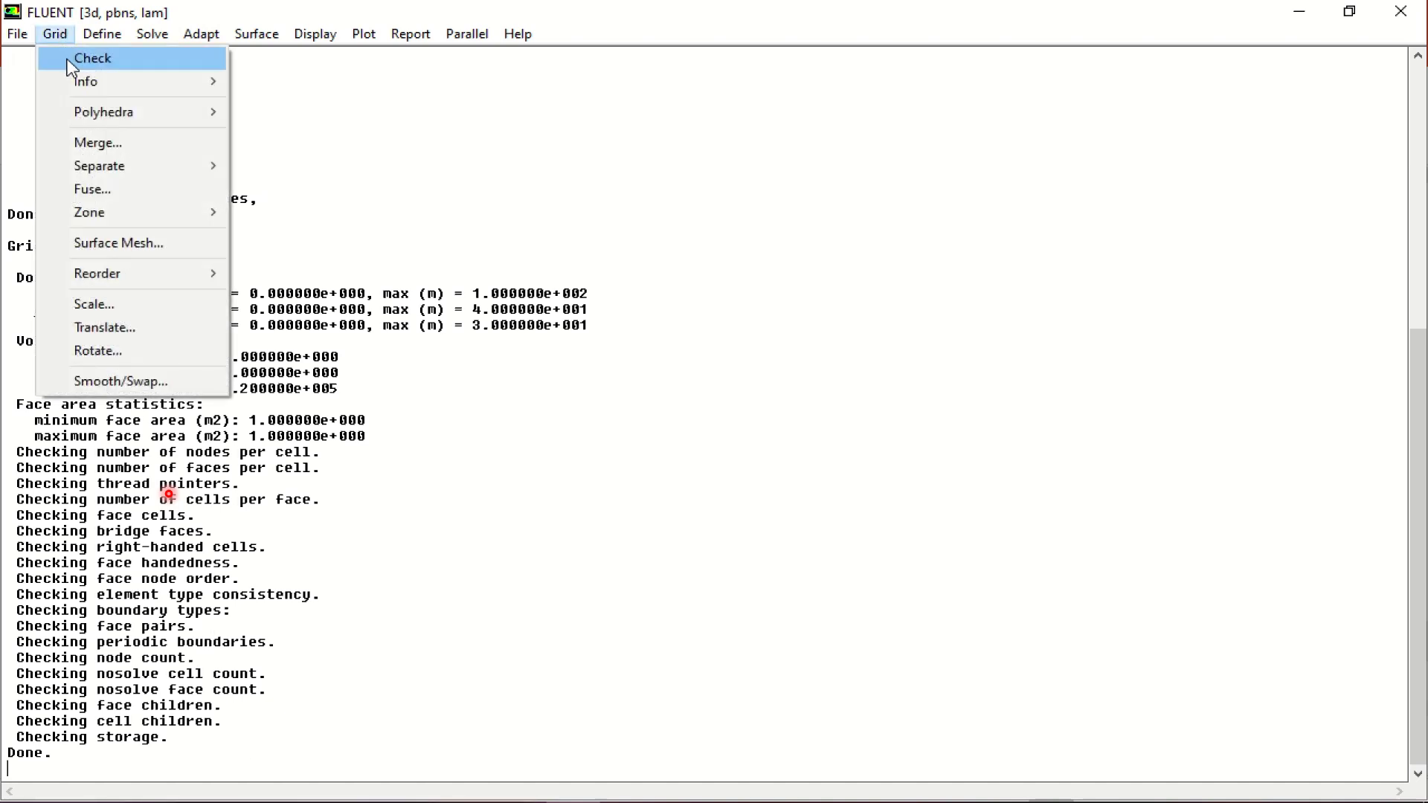
mouse_move(76, 86)
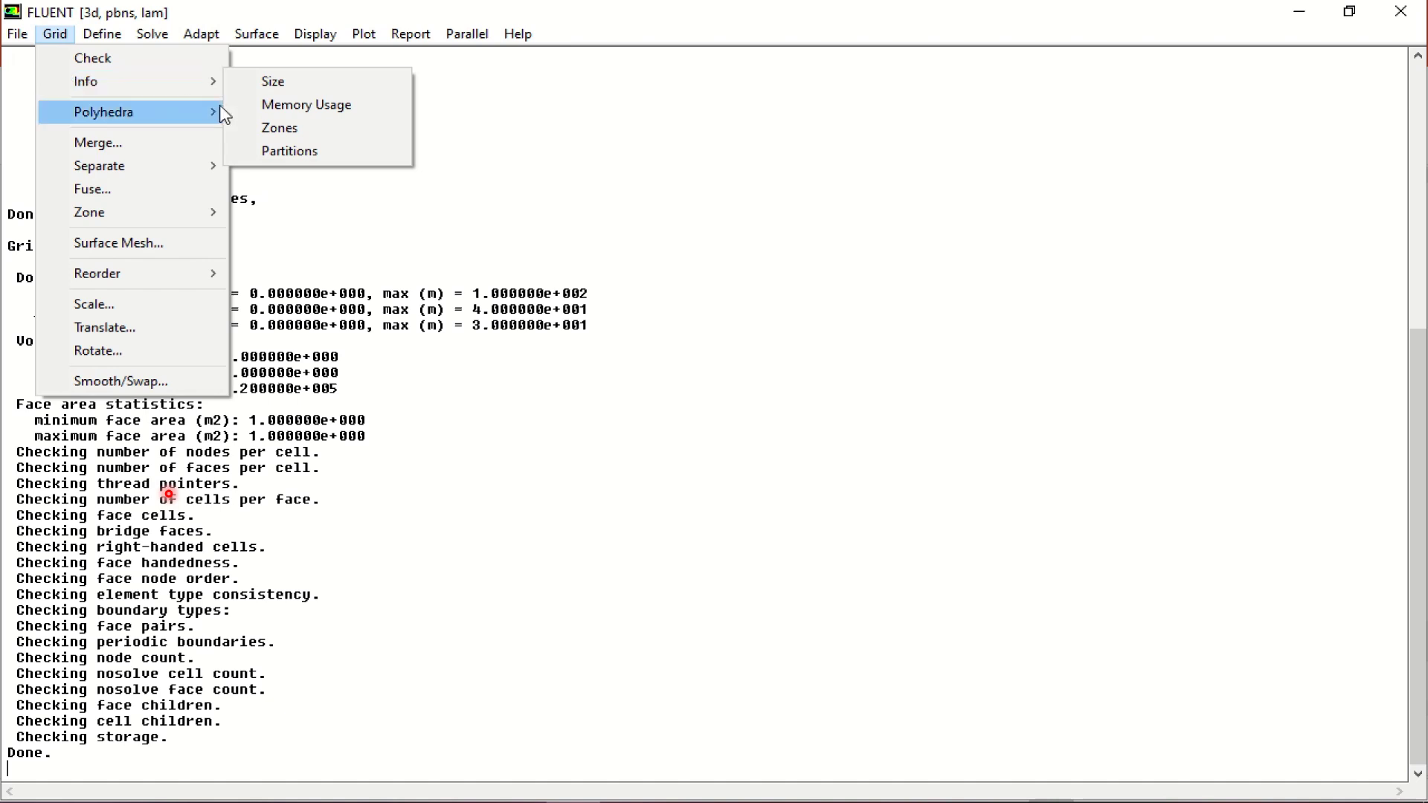
left_click(252, 81)
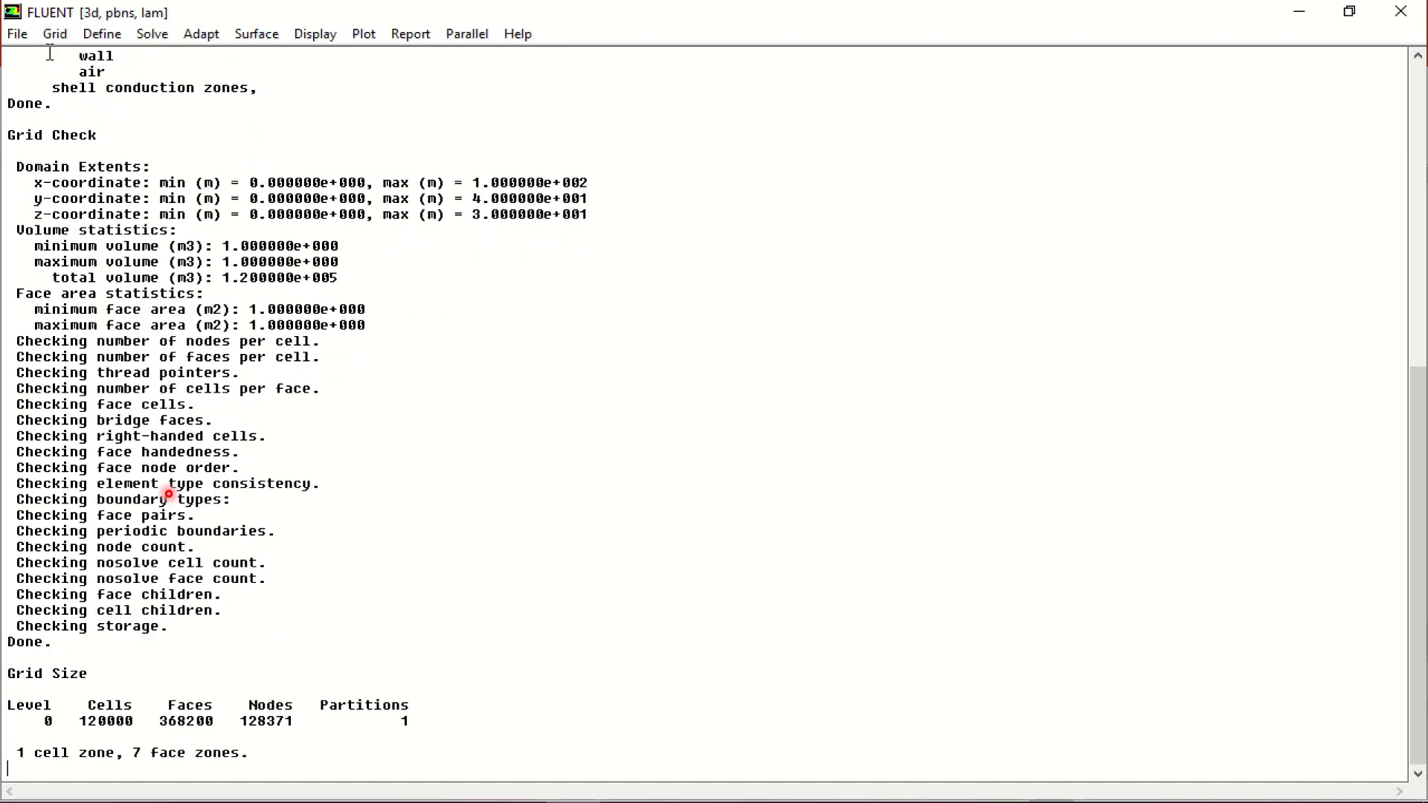
left_click(66, 37)
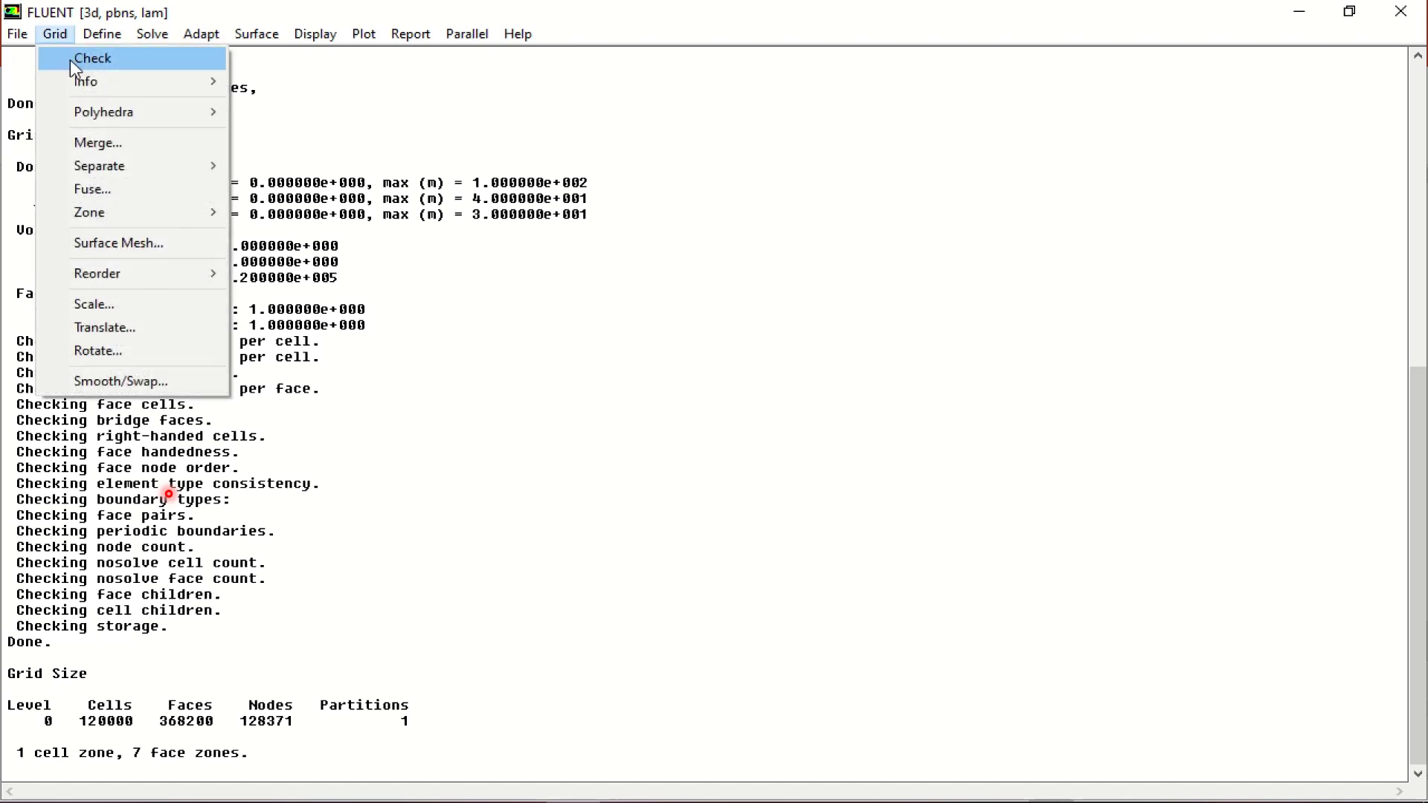
mouse_move(95, 79)
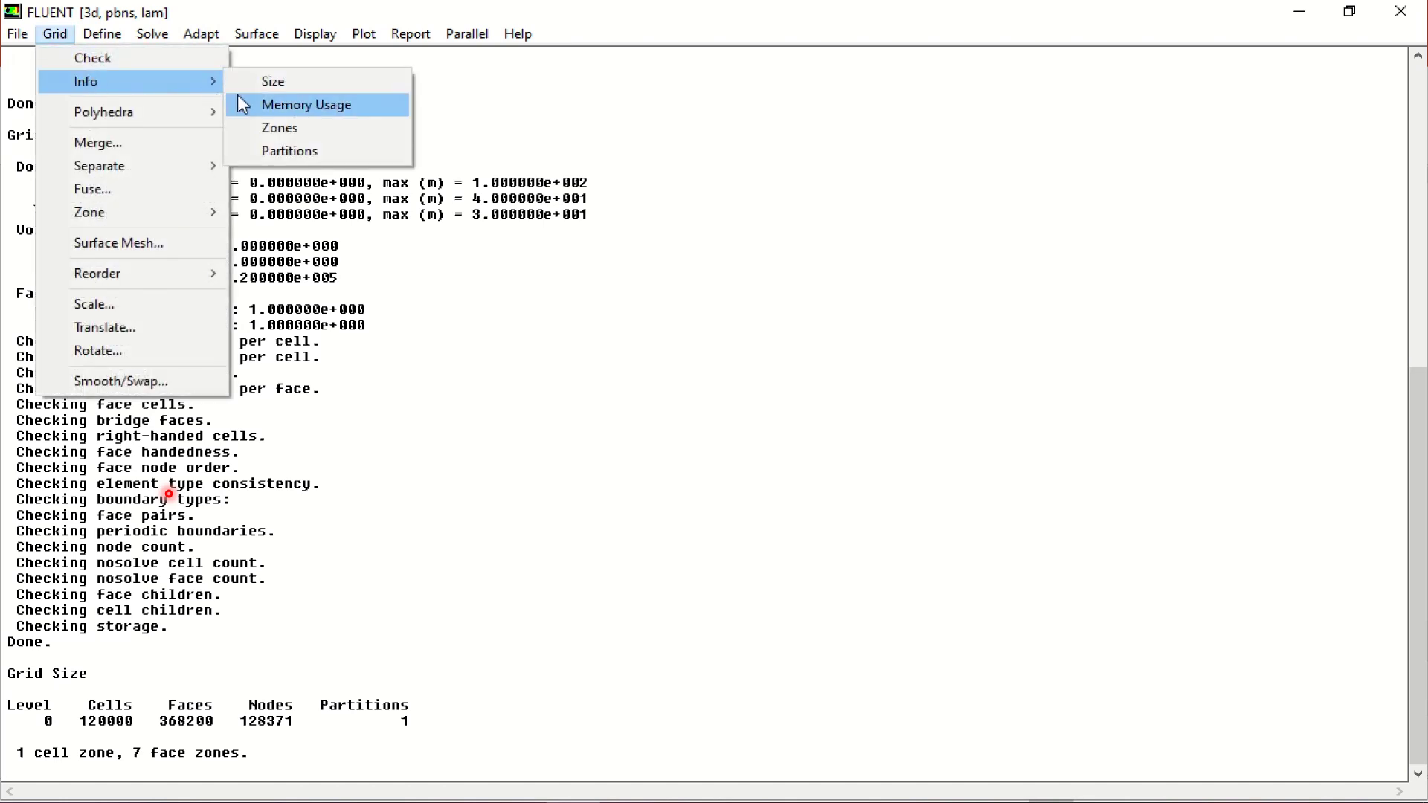
Accept the solver model as pressure based, implicit, 3D and steady with absolute velocity formulation and Green-Gauss cell based gradients.
left_click(81, 37)
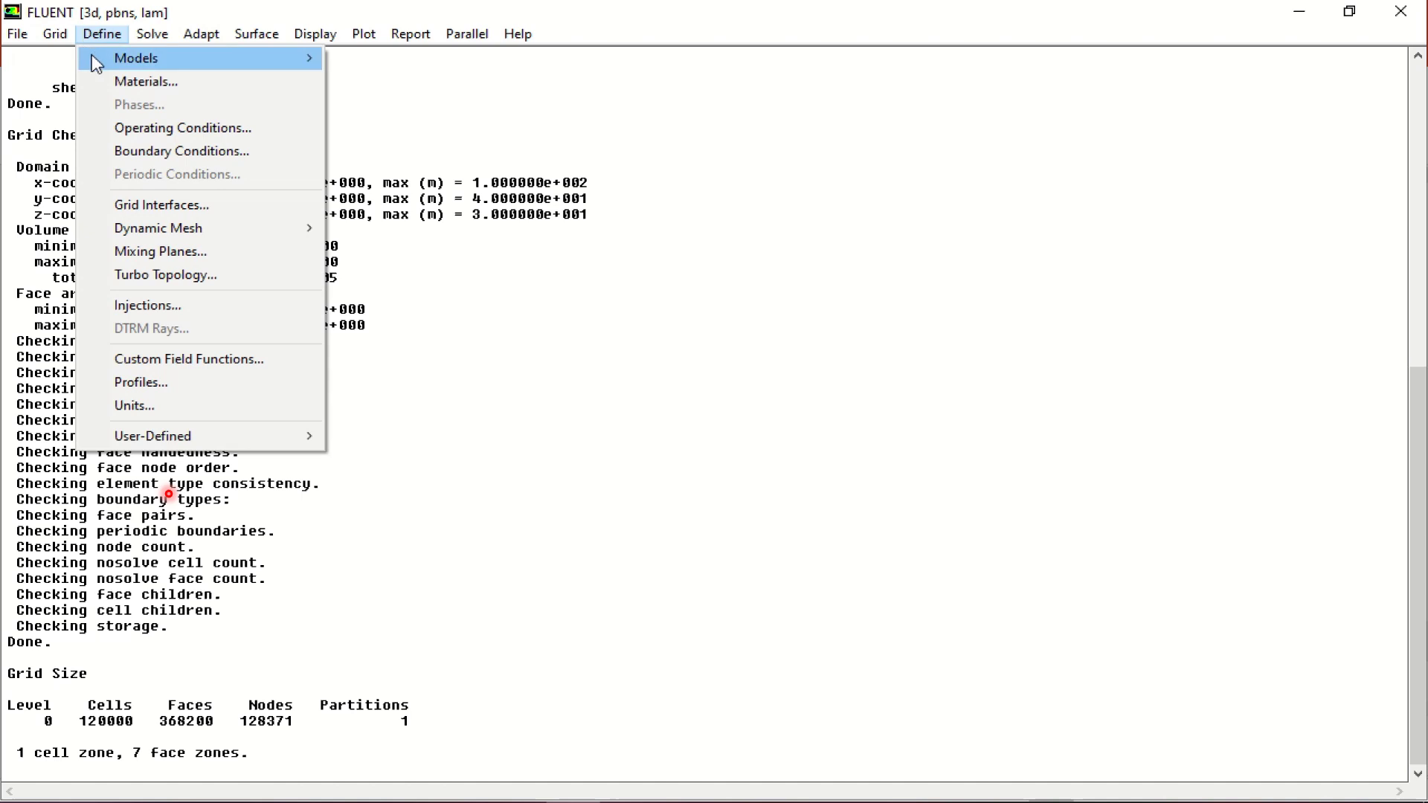
mouse_move(93, 56)
left_click(367, 64)
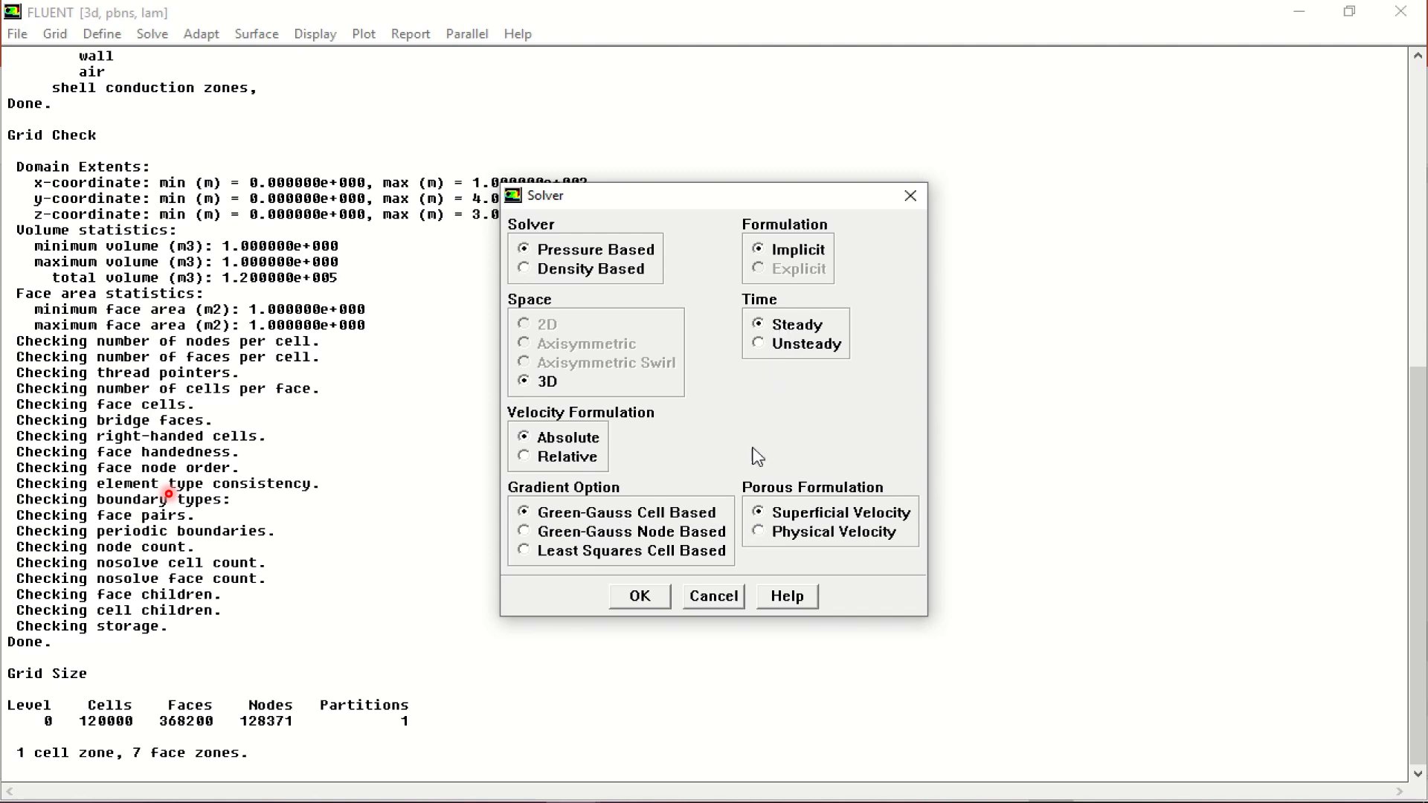
left_click(665, 593)
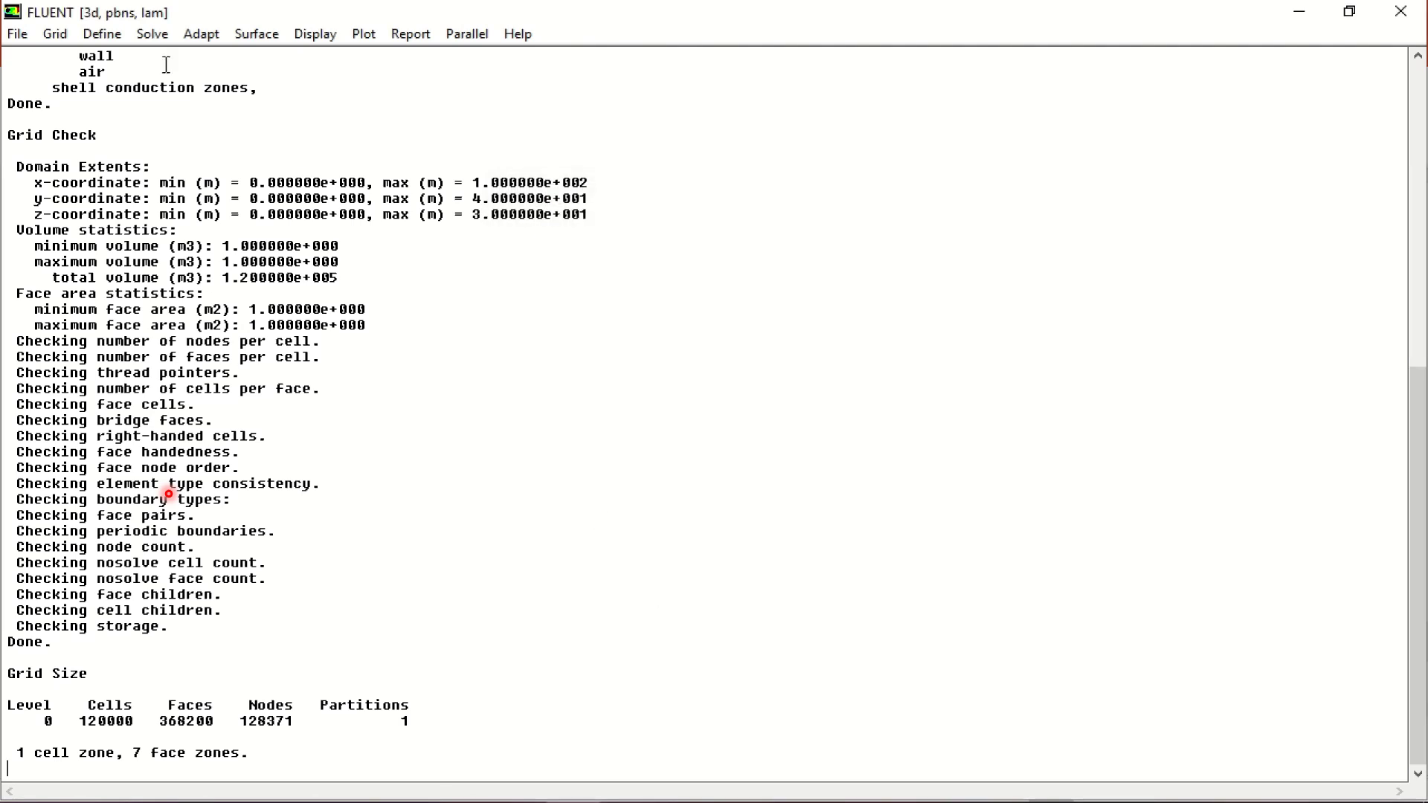
Copy water-liquid (h2o<l>) from the Fluent fluid database into the case's materials and apply it.
left_click(102, 34)
left_click(111, 84)
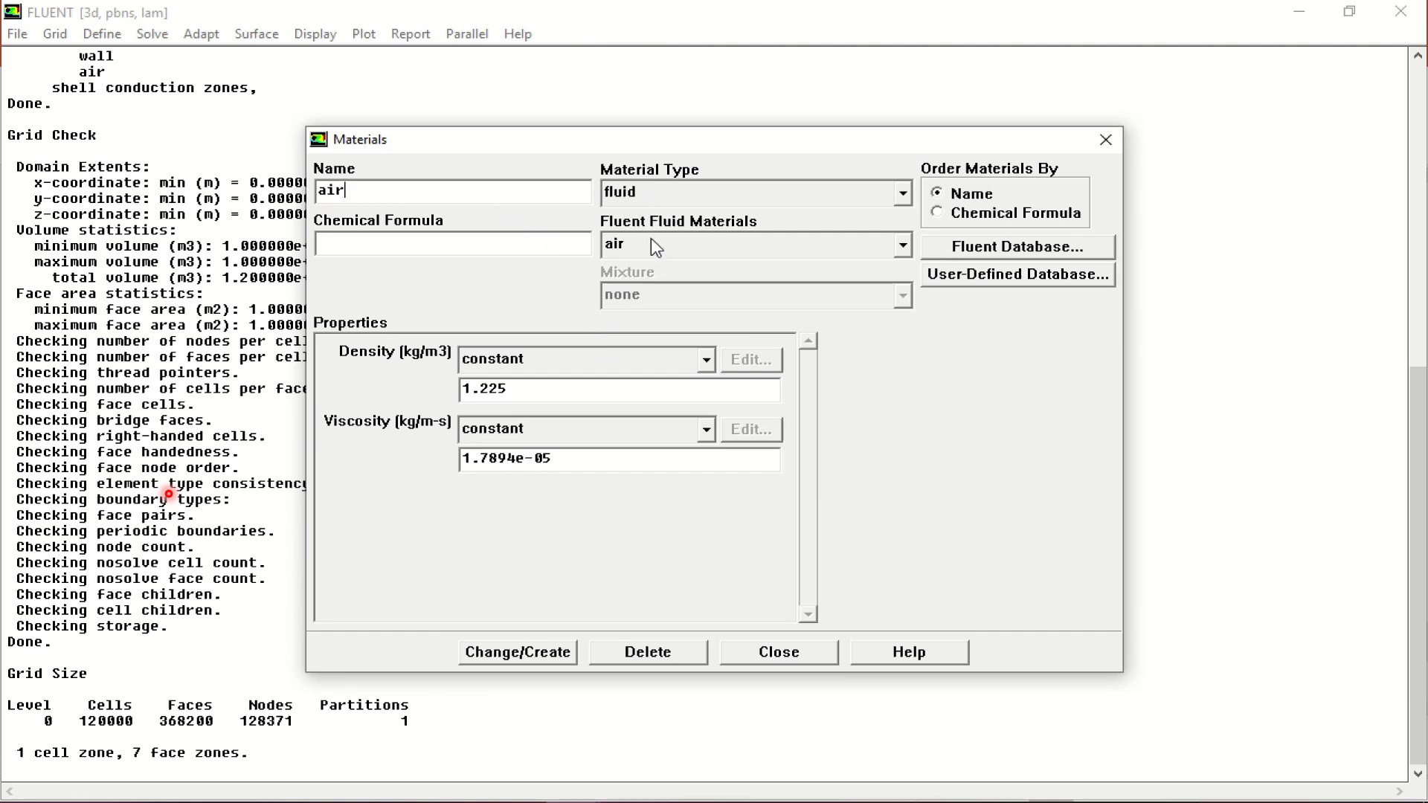
left_click(961, 250)
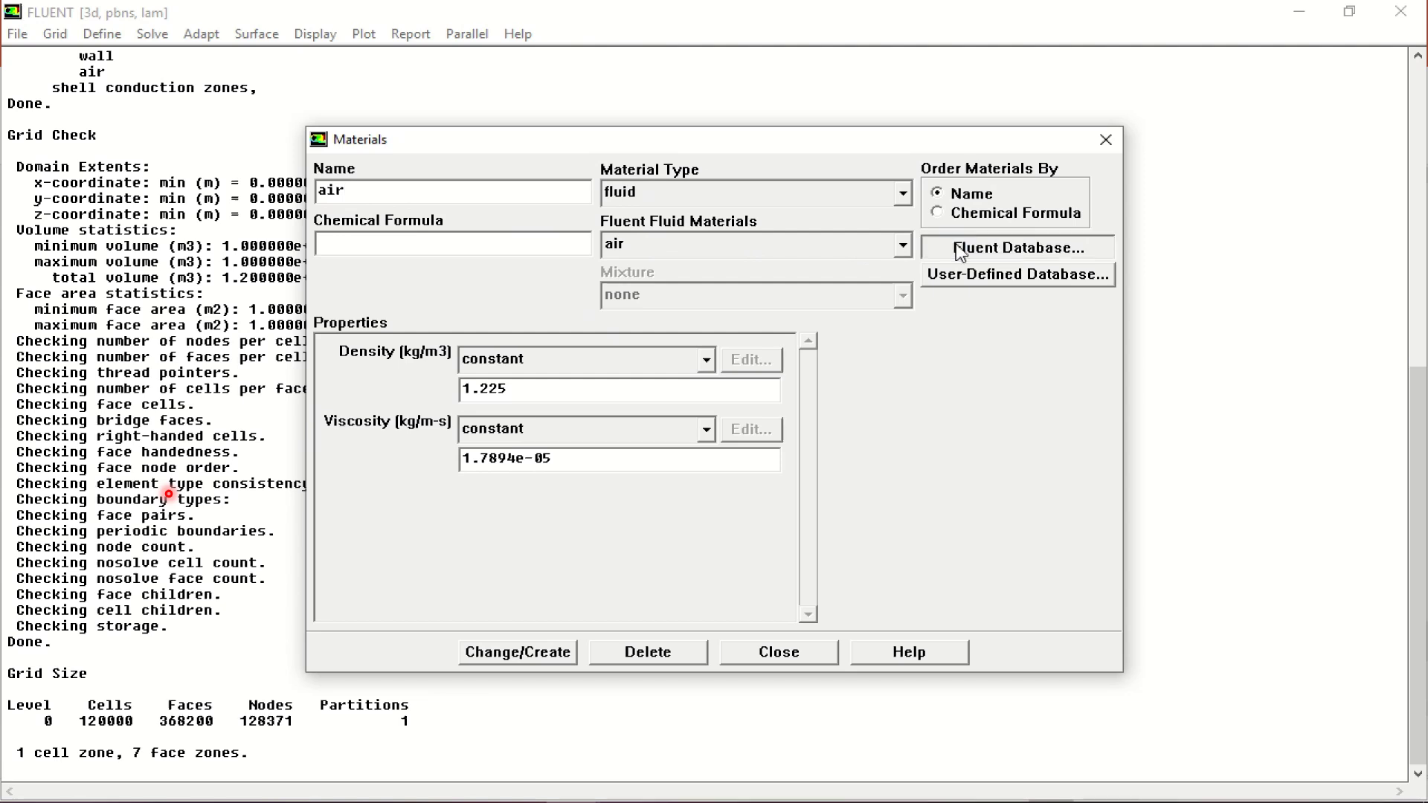
scroll(588, 325, "down", 7)
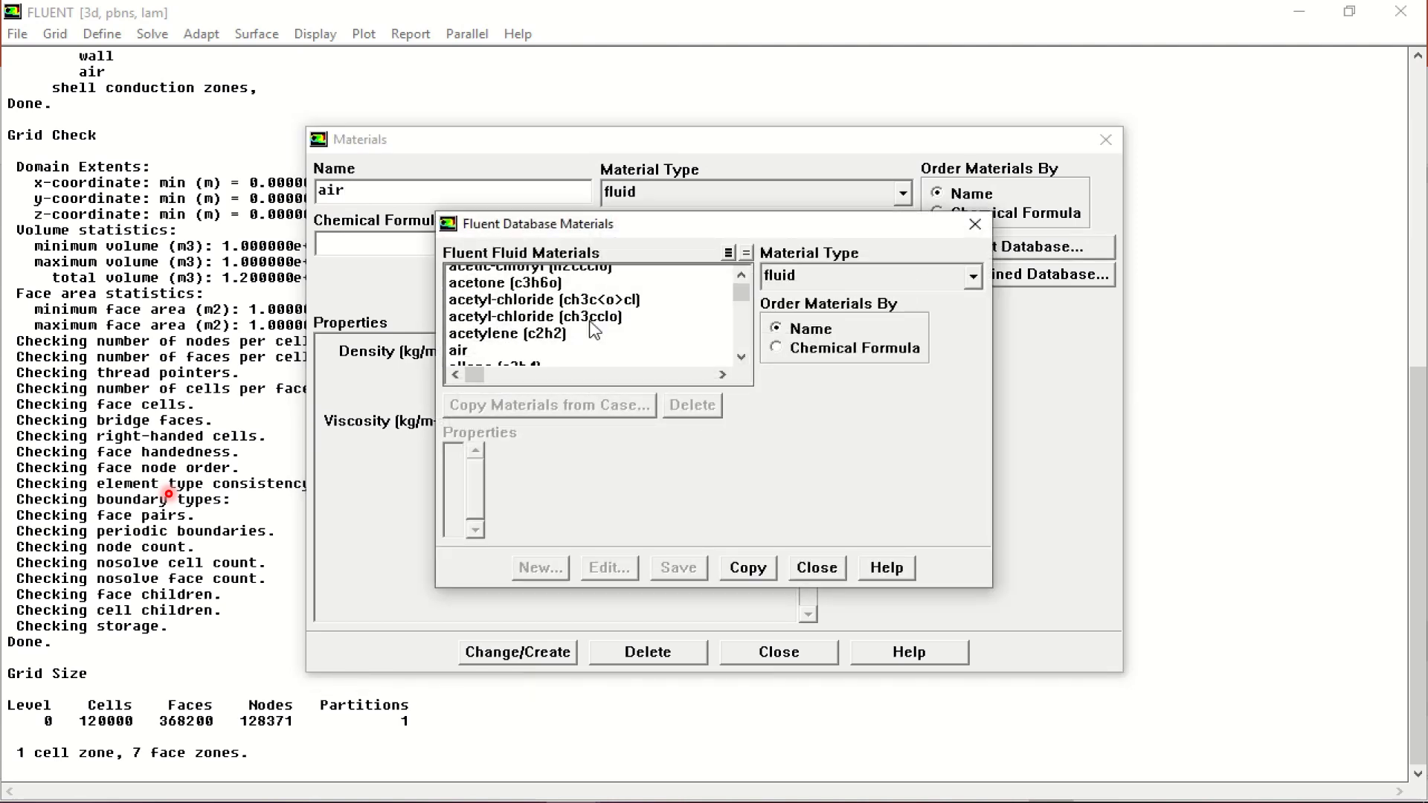
left_click_drag(742, 296, 750, 382)
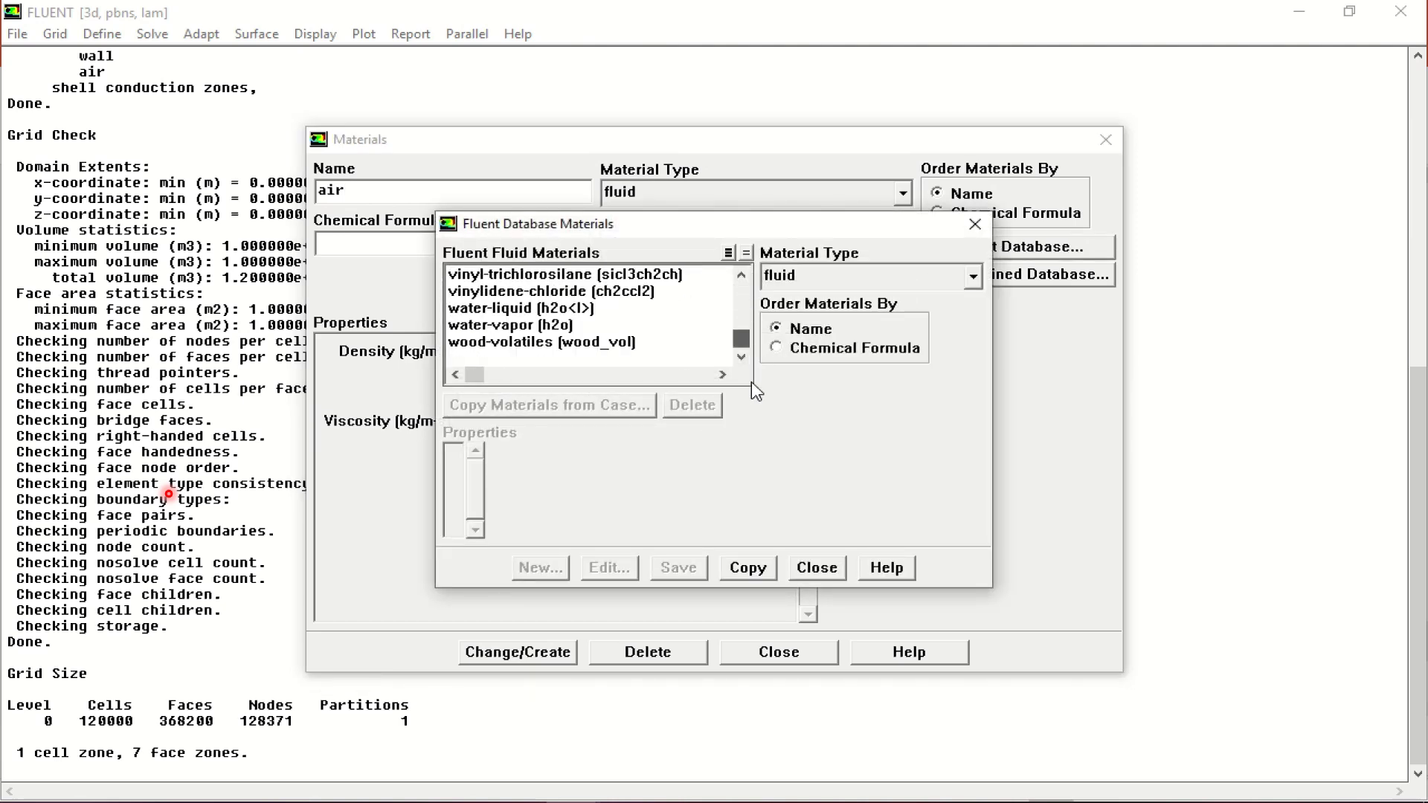
left_click(558, 311)
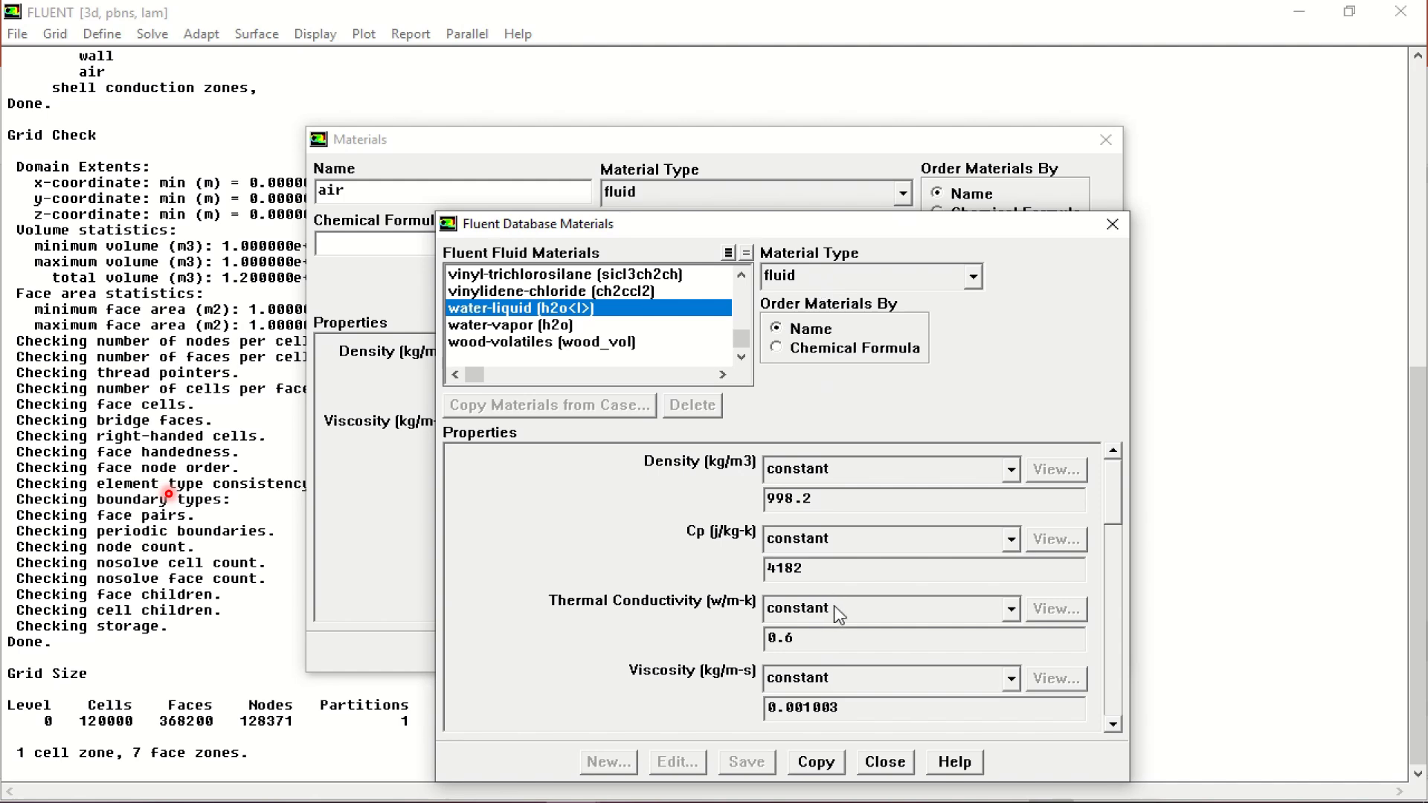
left_click(844, 764)
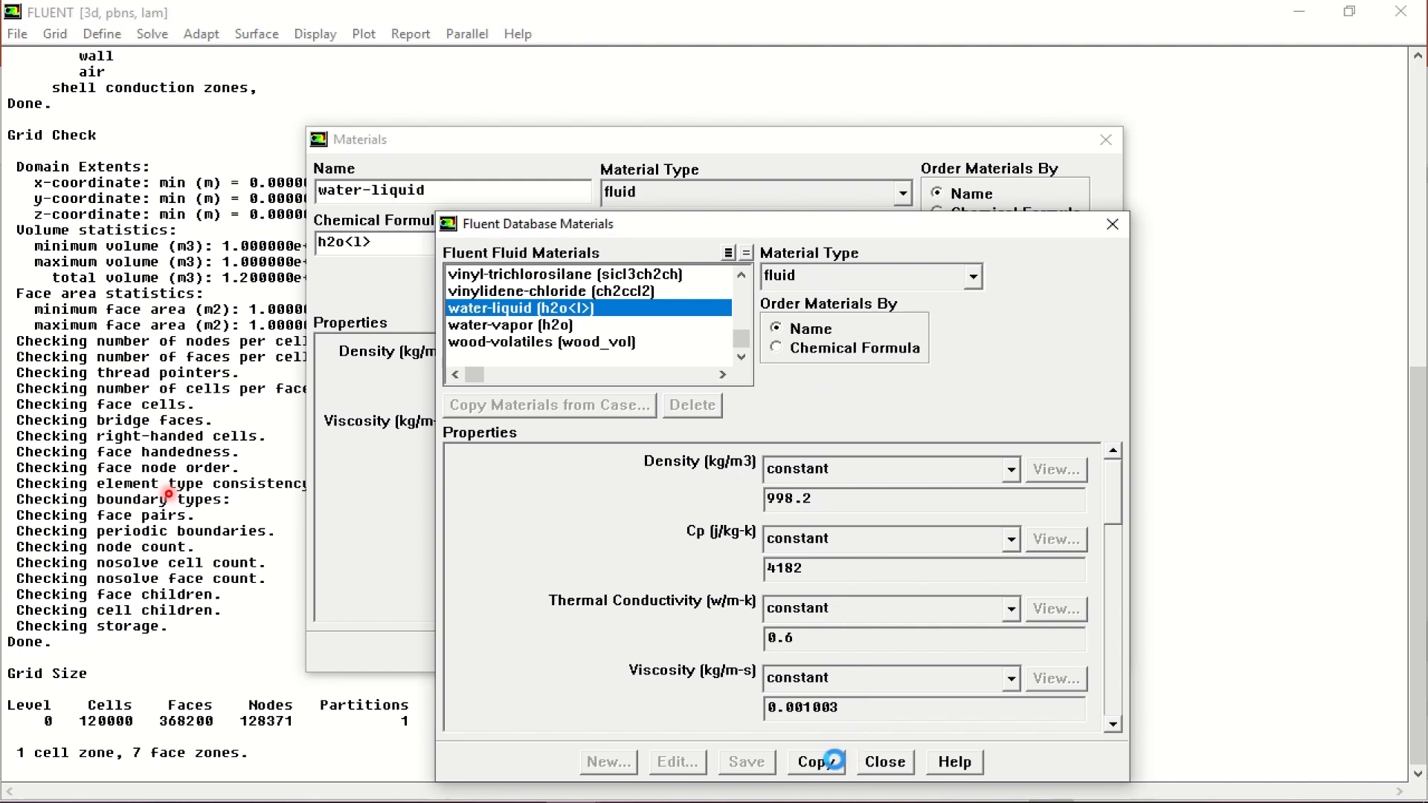
left_click(885, 763)
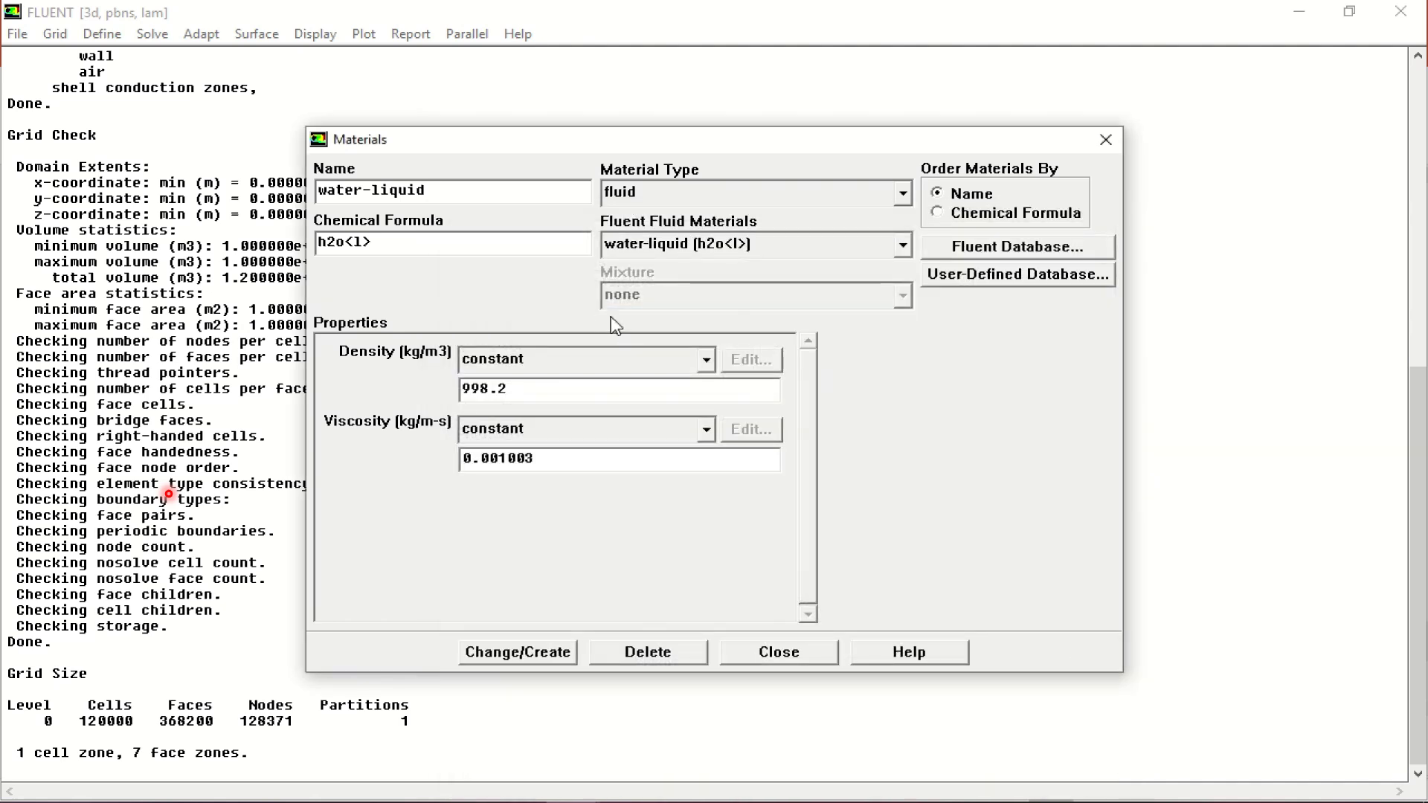
left_click(522, 652)
left_click(779, 652)
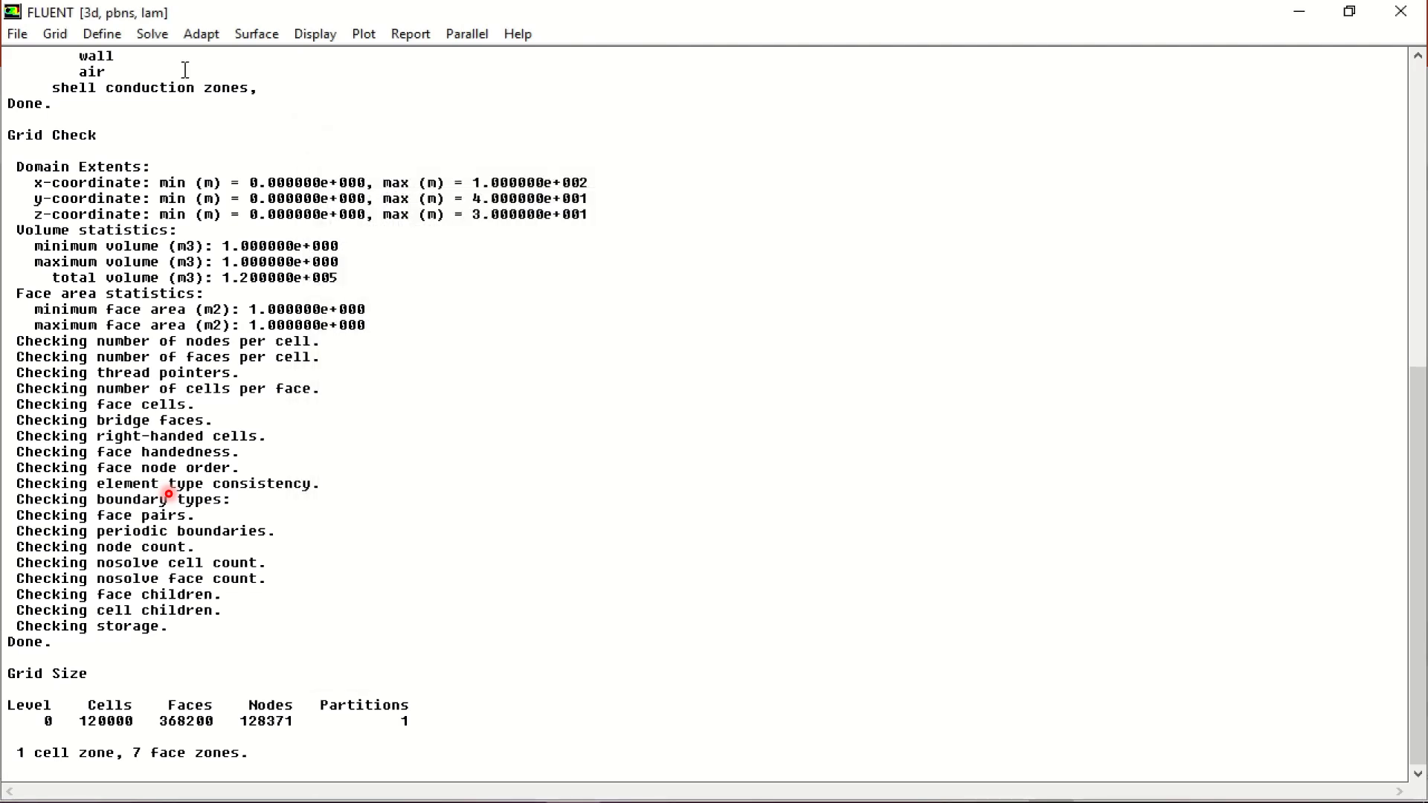
Accept the operating conditions with 101325 pascal operating pressure, reference location 0, 0, 0 and gravity off.
left_click(104, 35)
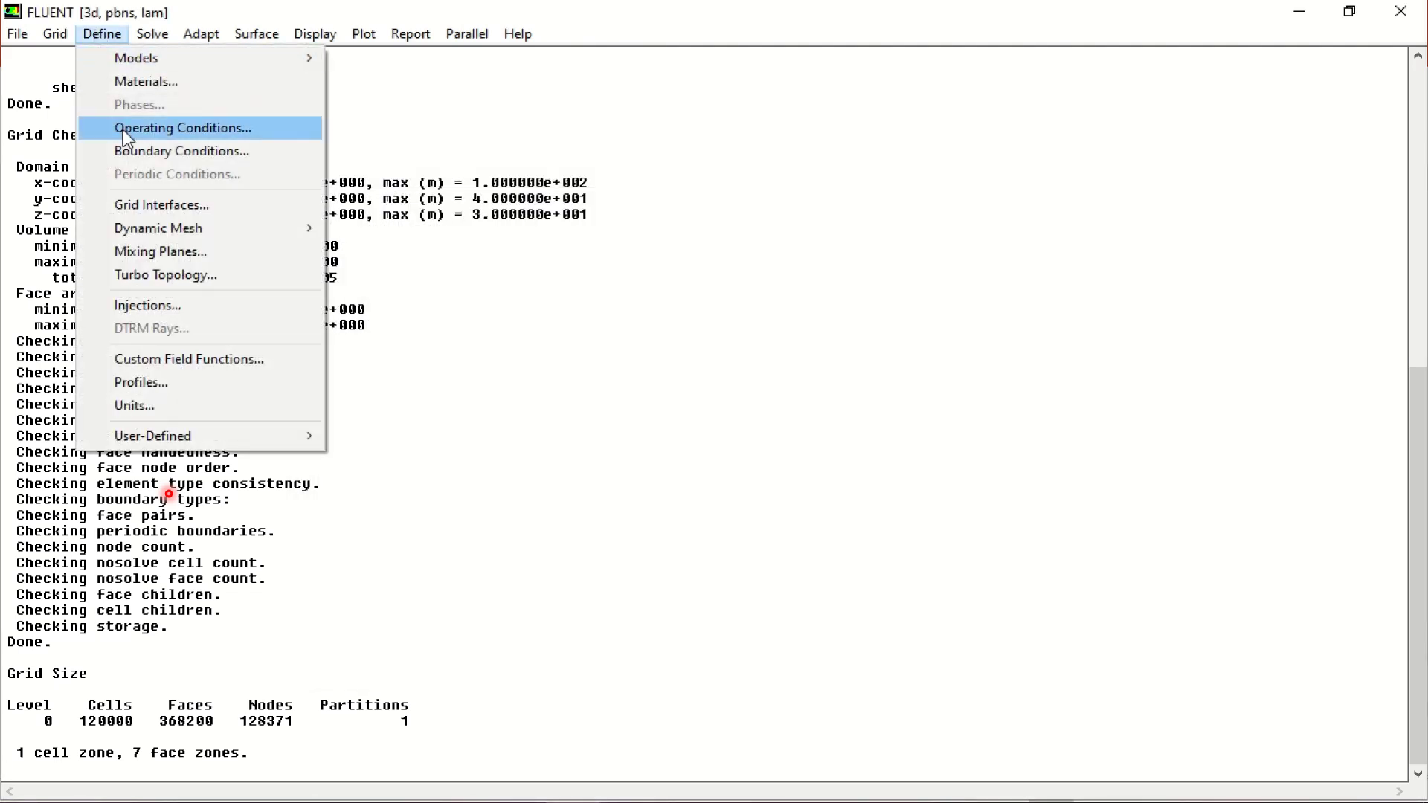
left_click(128, 133)
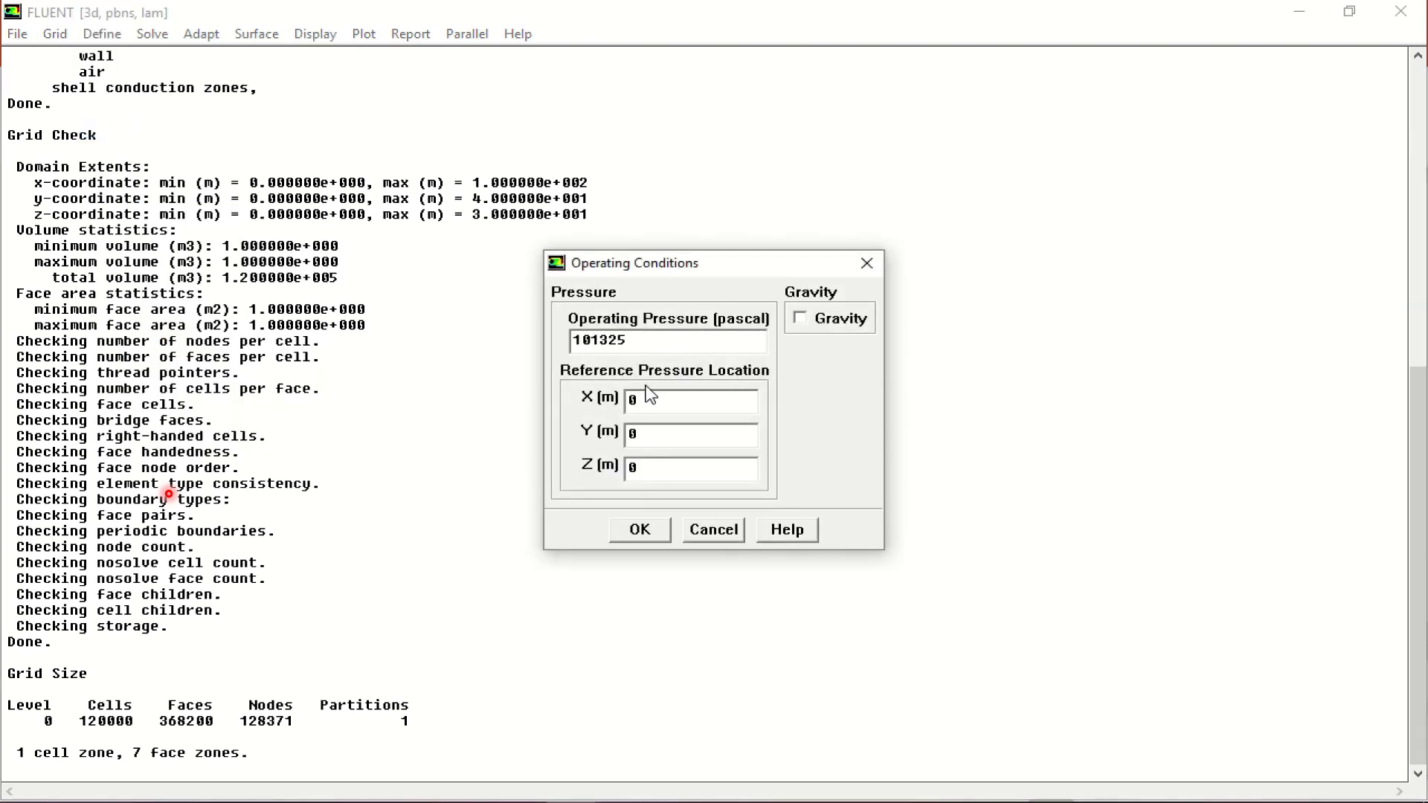
left_click(643, 529)
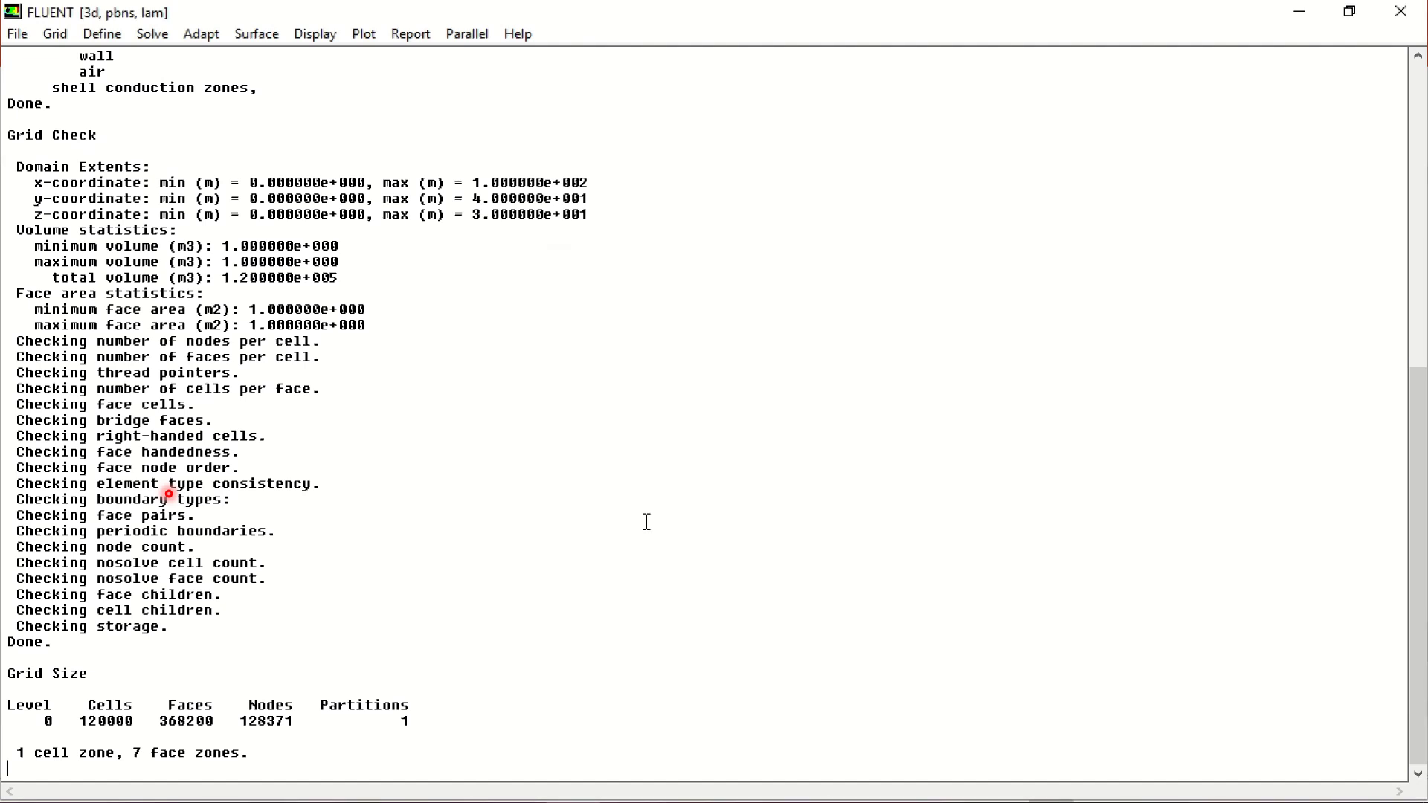
Assign water-liquid as the material of the fluid zone air in the boundary conditions.
left_click(111, 35)
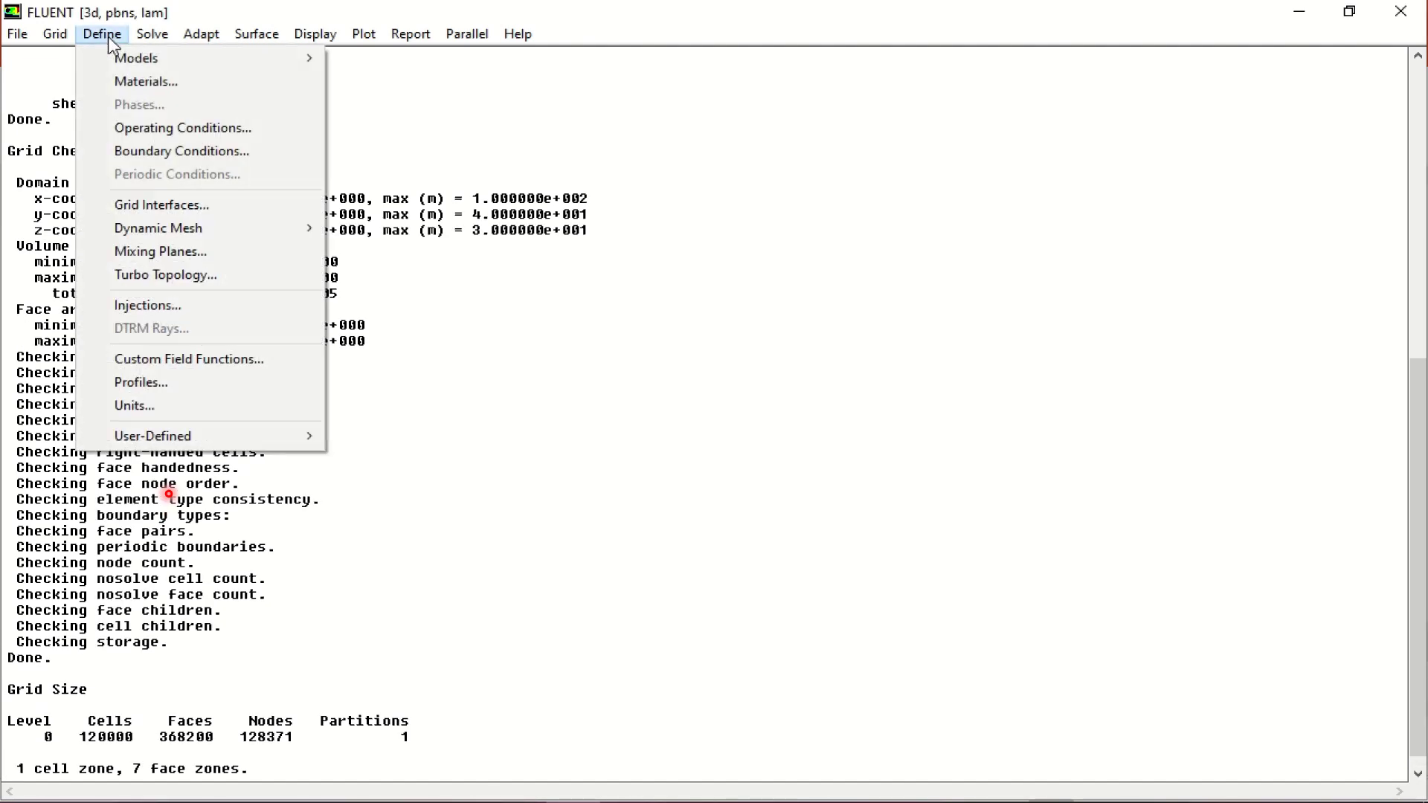
left_click(128, 150)
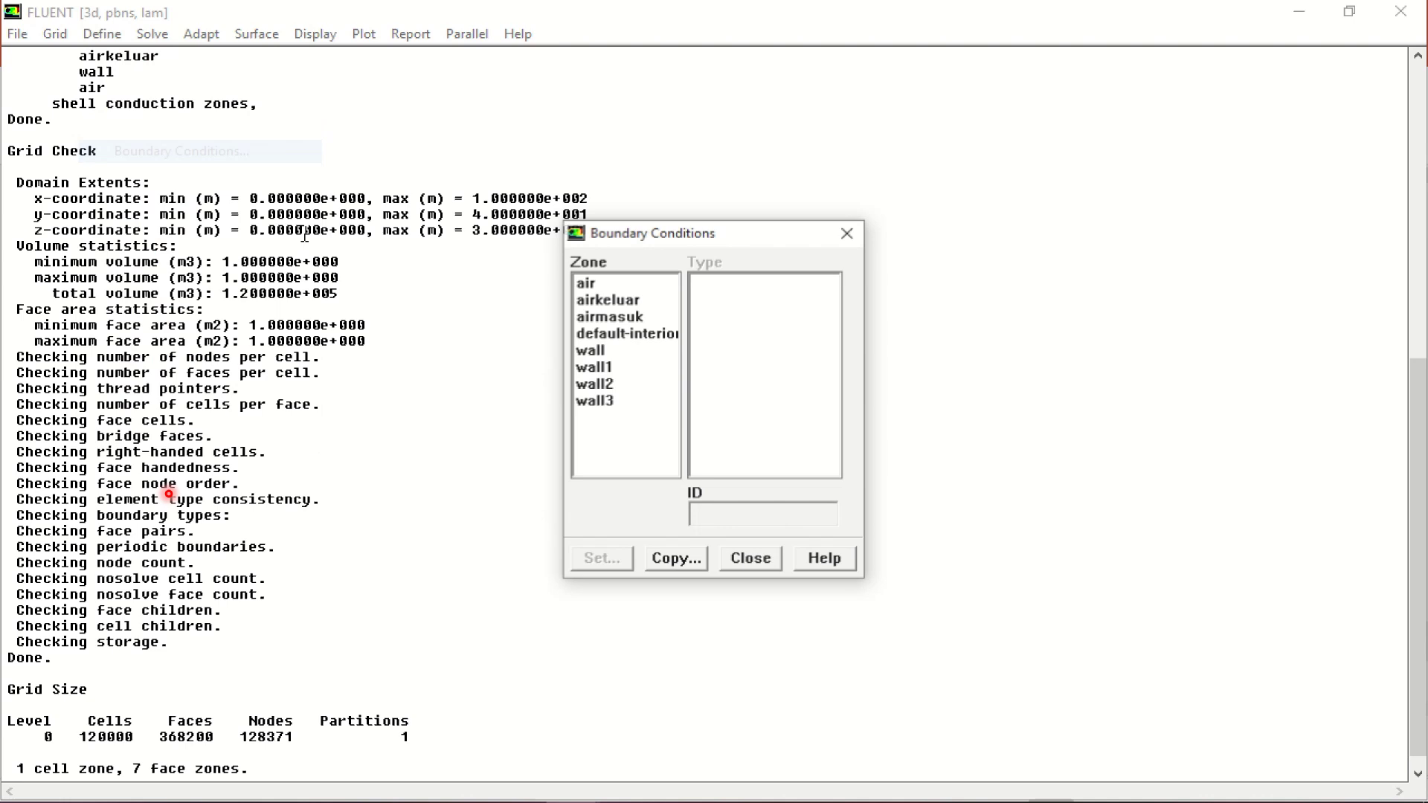
left_click(614, 285)
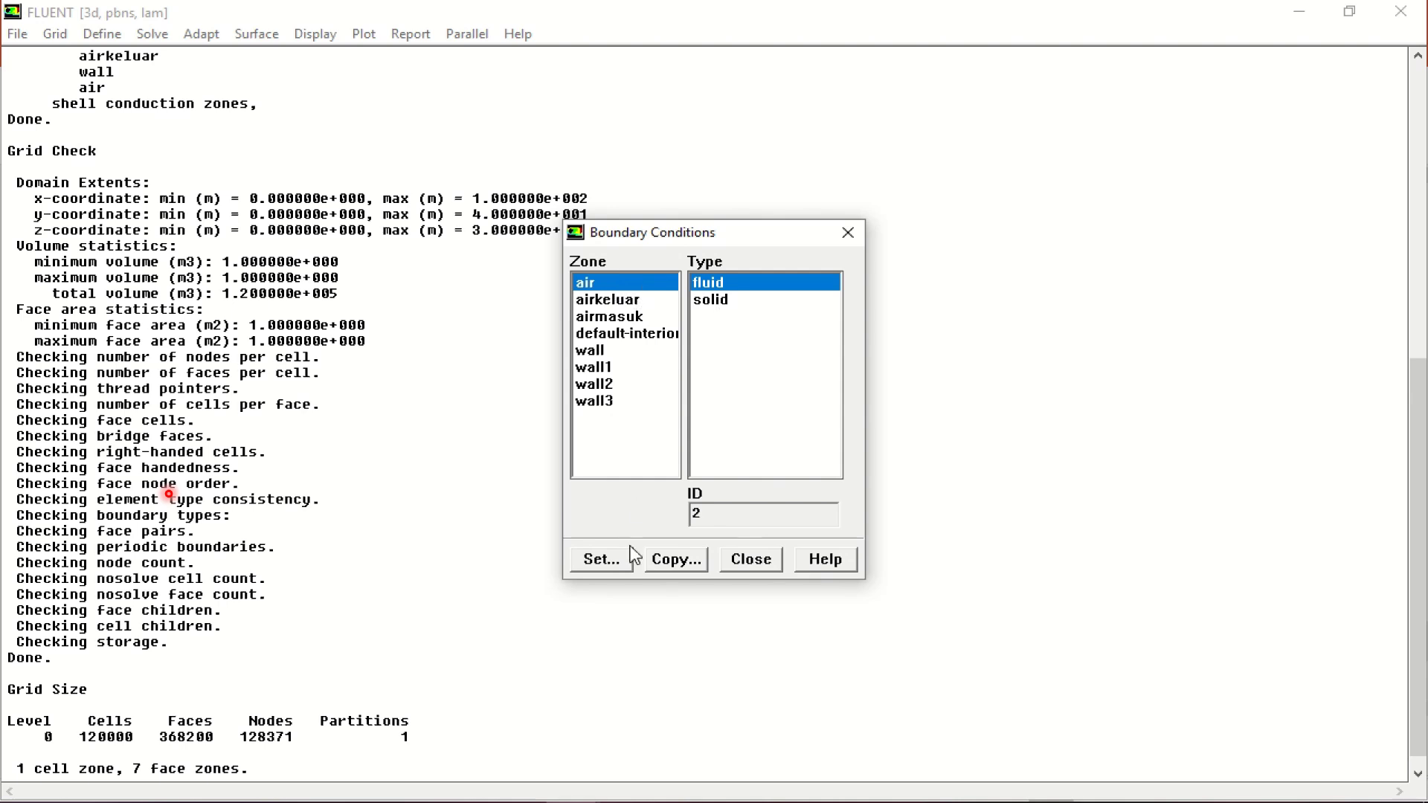
left_click(629, 562)
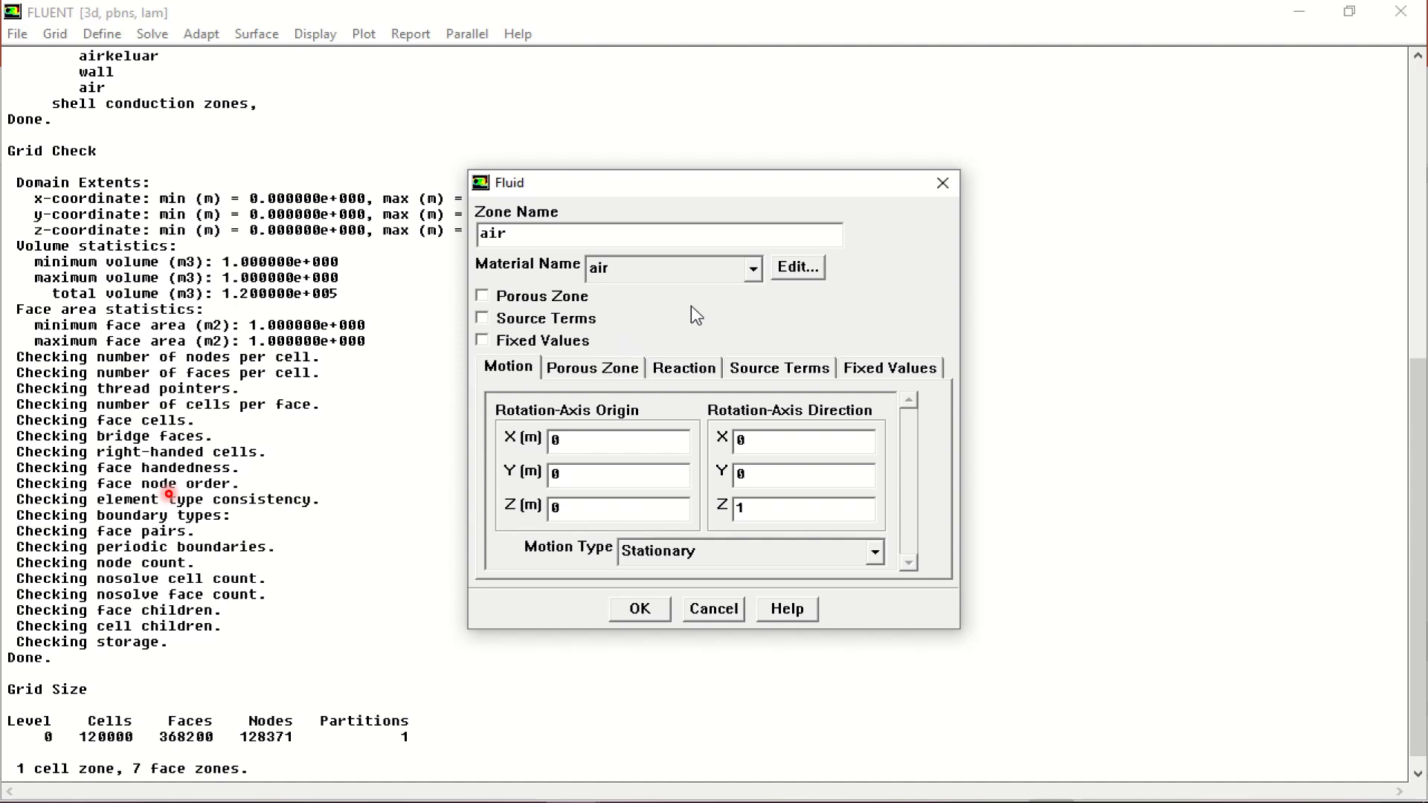
left_click(755, 270)
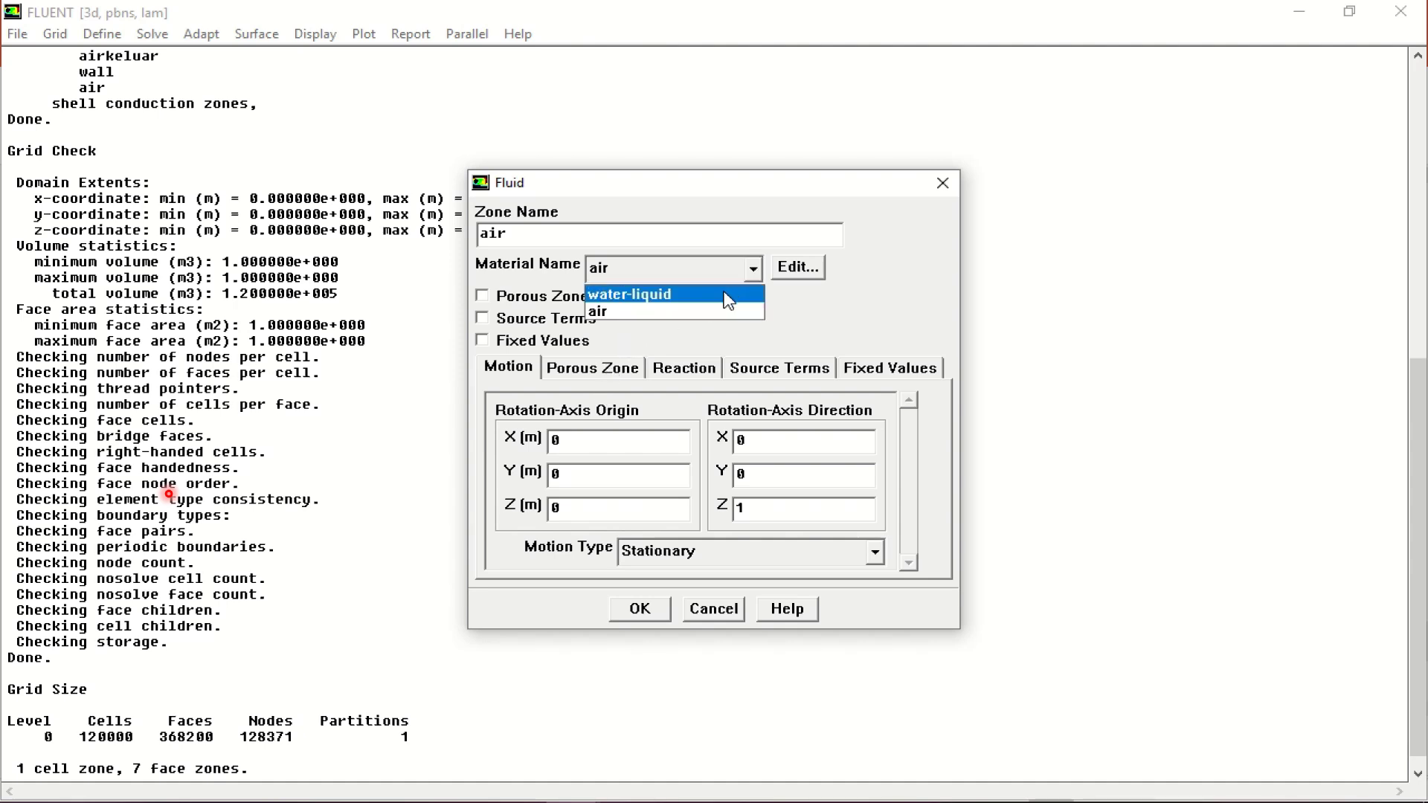
left_click(725, 295)
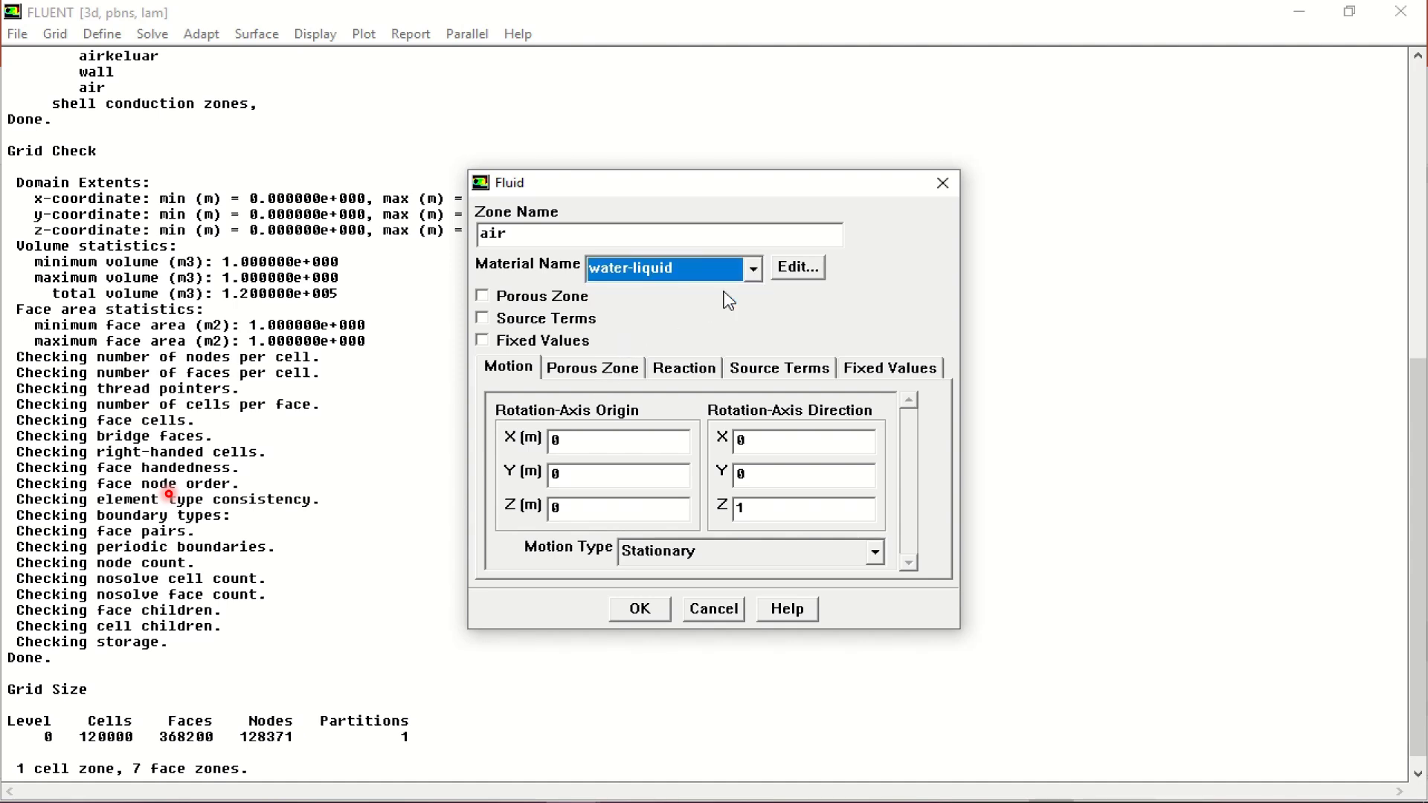
left_click(641, 609)
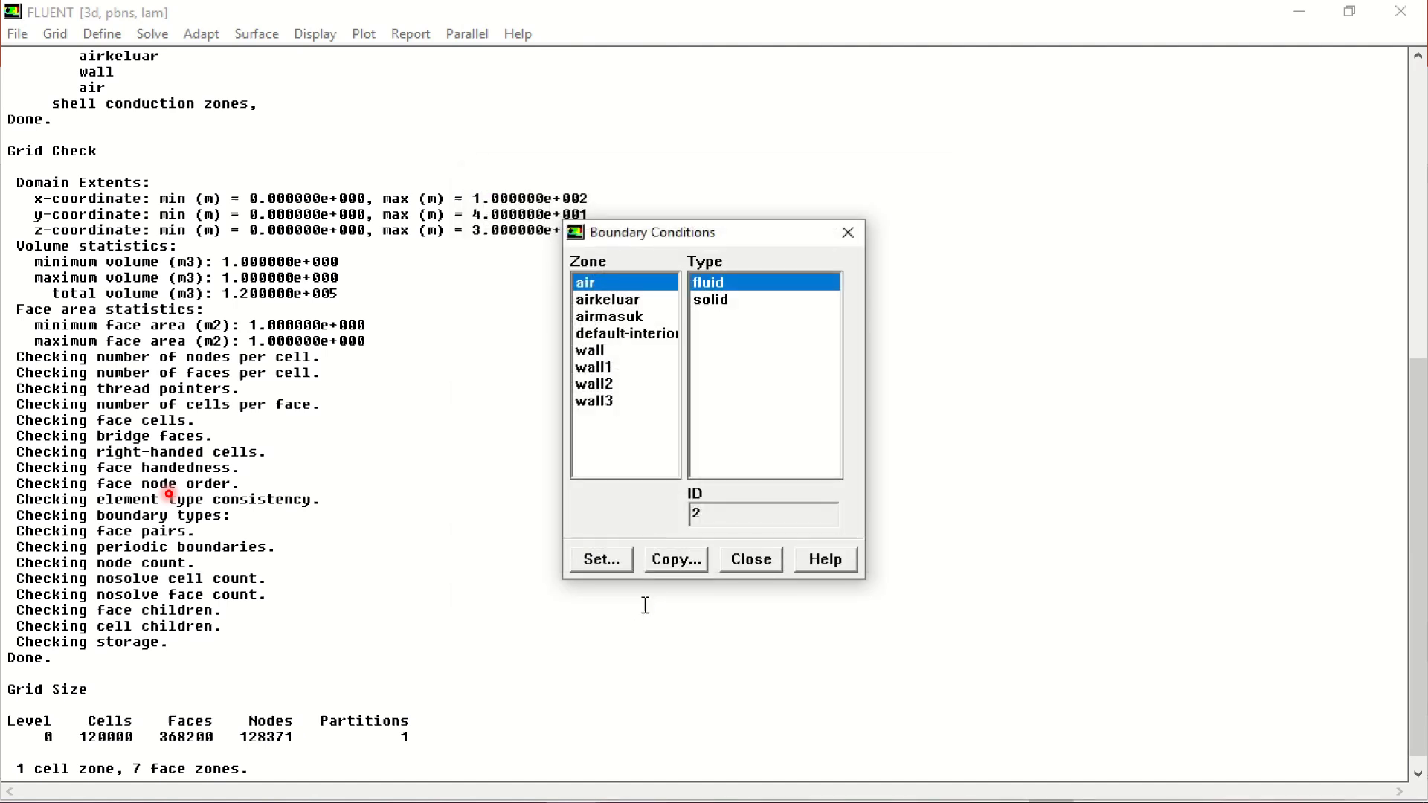
Accept the outlet zone airkeluar as a pressure outlet with 0 pascal gauge pressure and backflow normal to boundary.
left_click(638, 304)
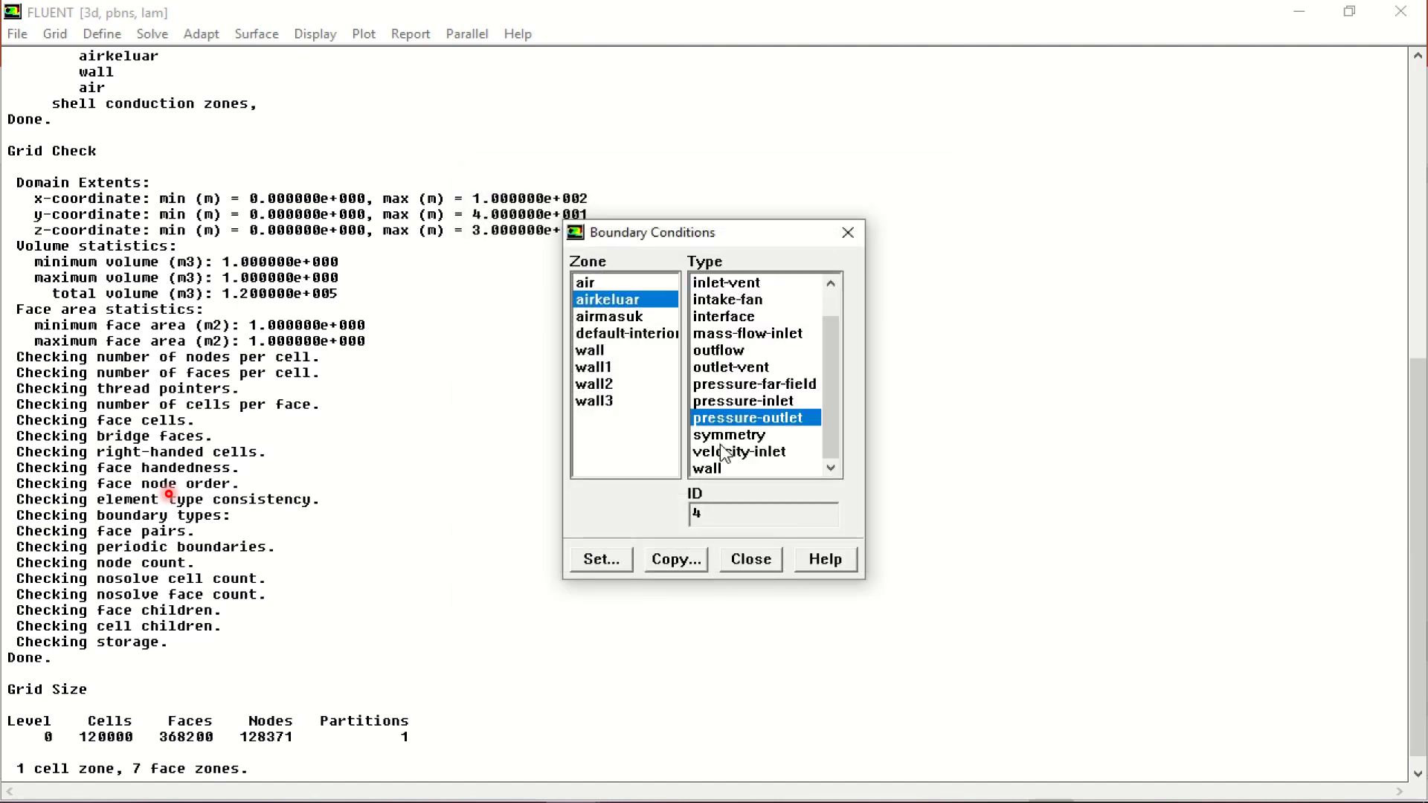
left_click(603, 558)
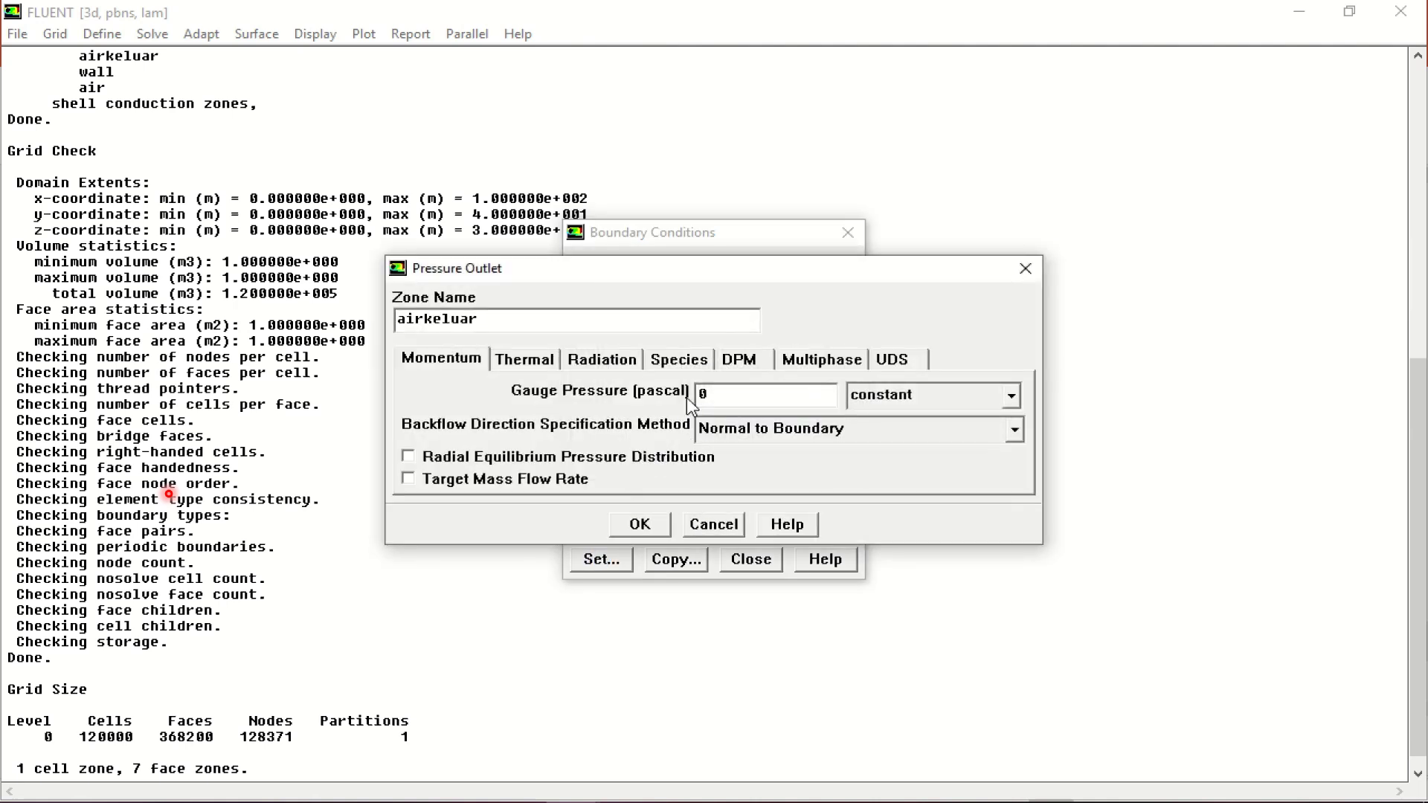
left_click(640, 524)
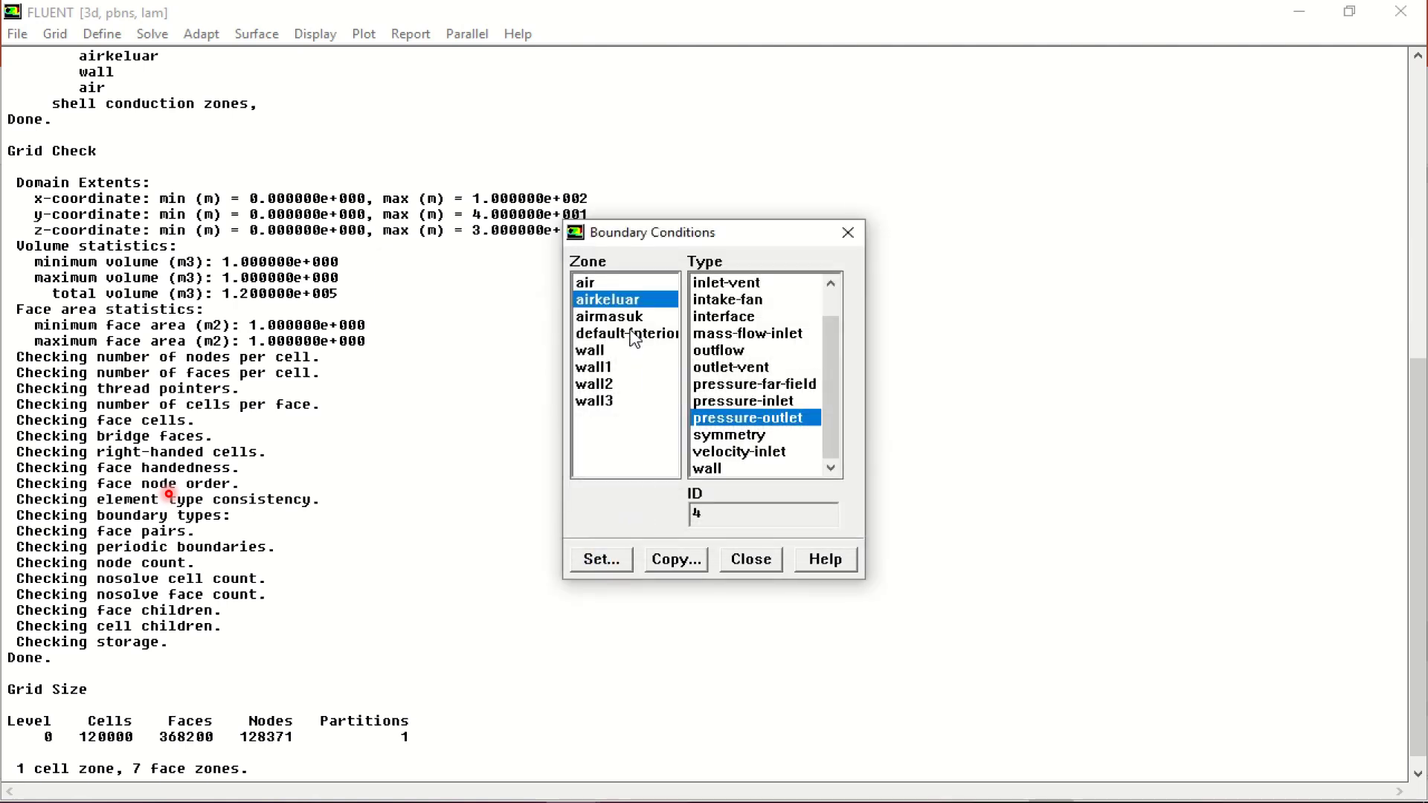
Set the mass flow rate of the mass-flow inlet airmasuk to 5 kg/s.
left_click(634, 318)
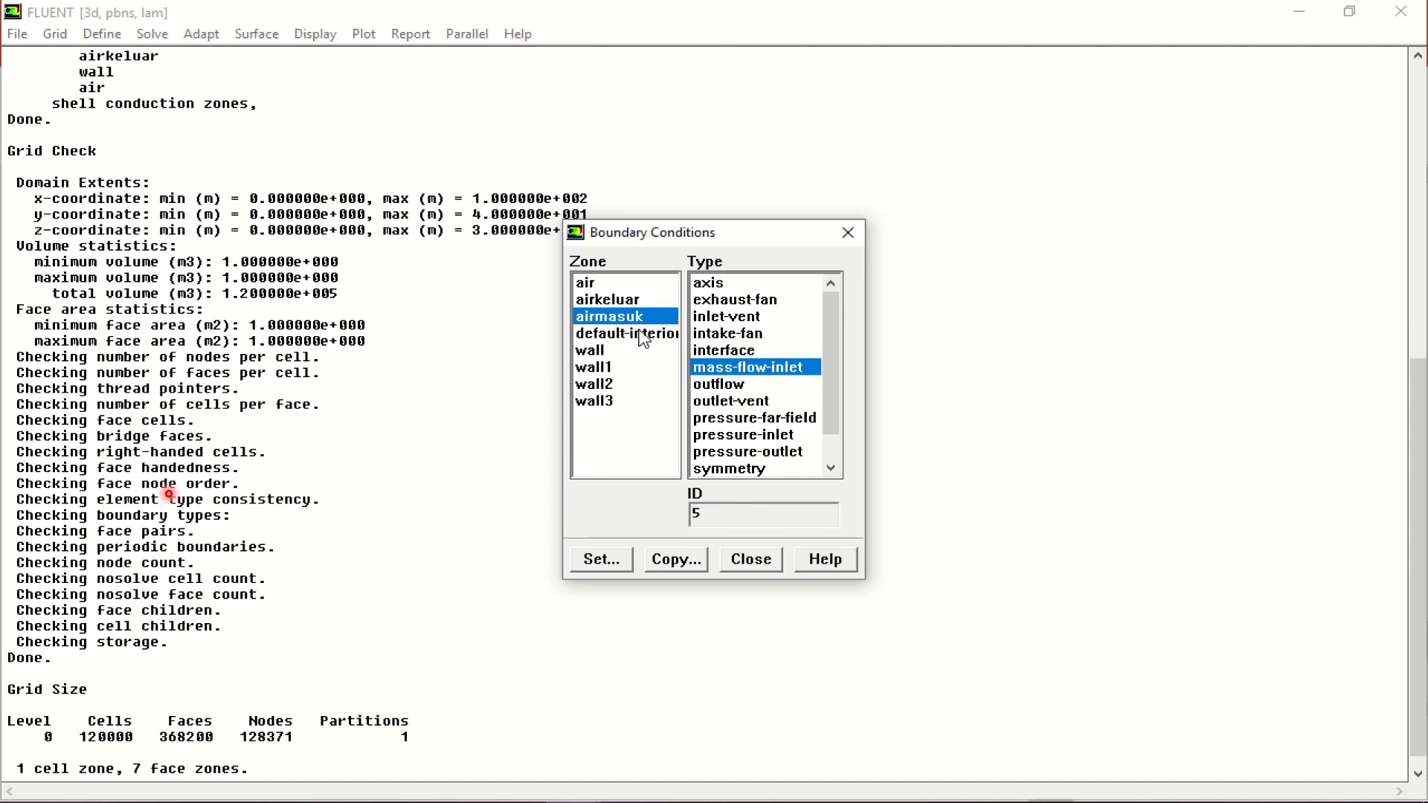
left_click(607, 561)
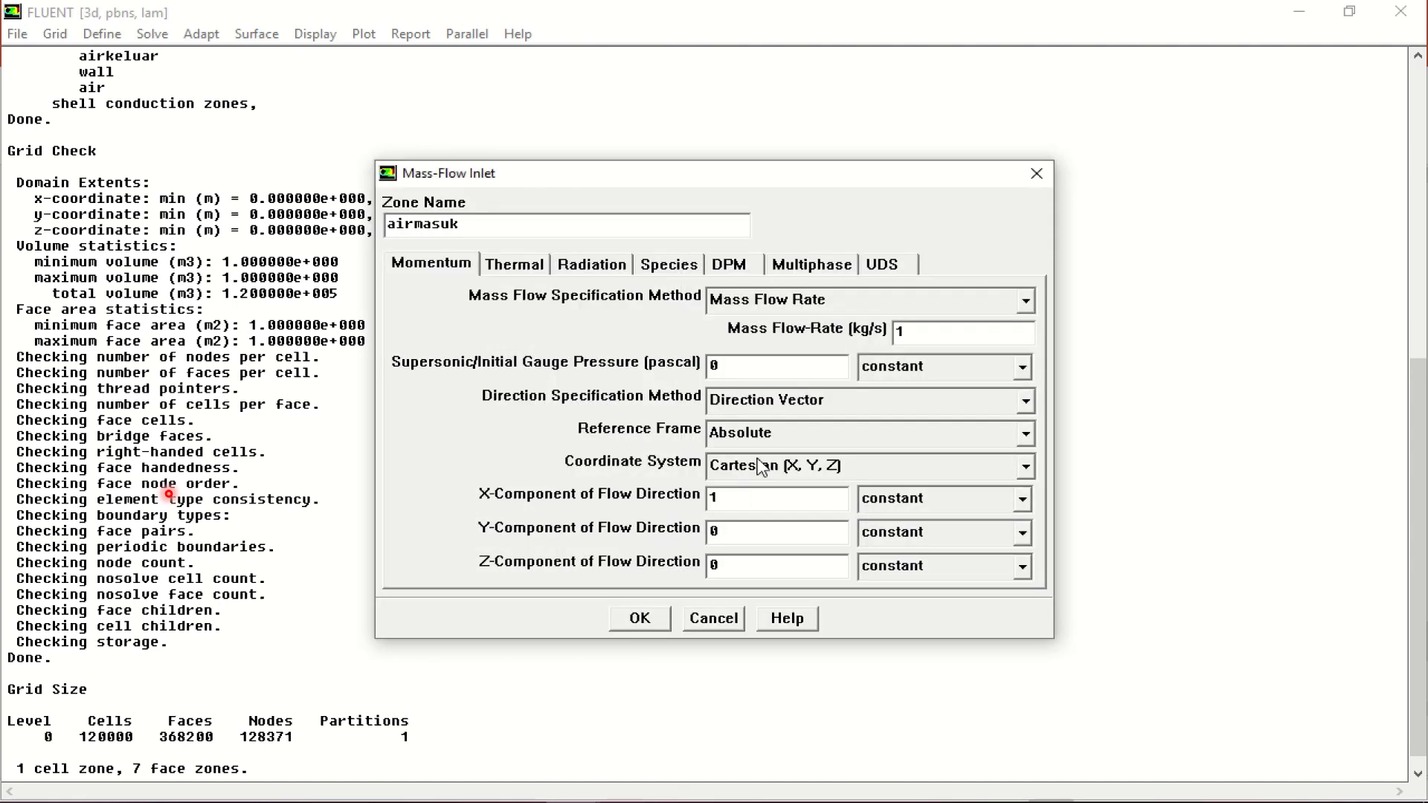
double_click(929, 336)
type("5")
left_click(641, 620)
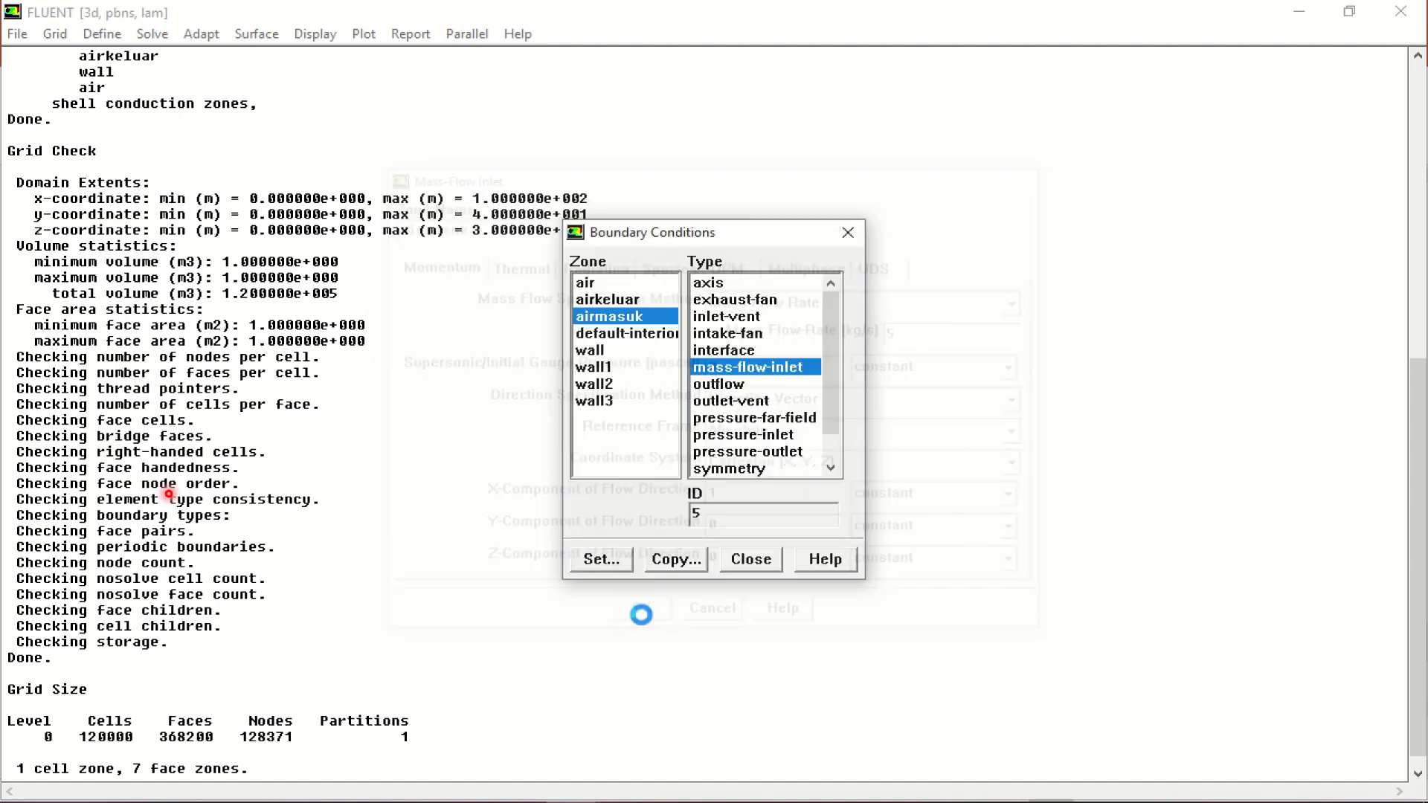
Accept the zones wall and wall1 as stationary walls with the no-slip shear condition.
left_click(628, 351)
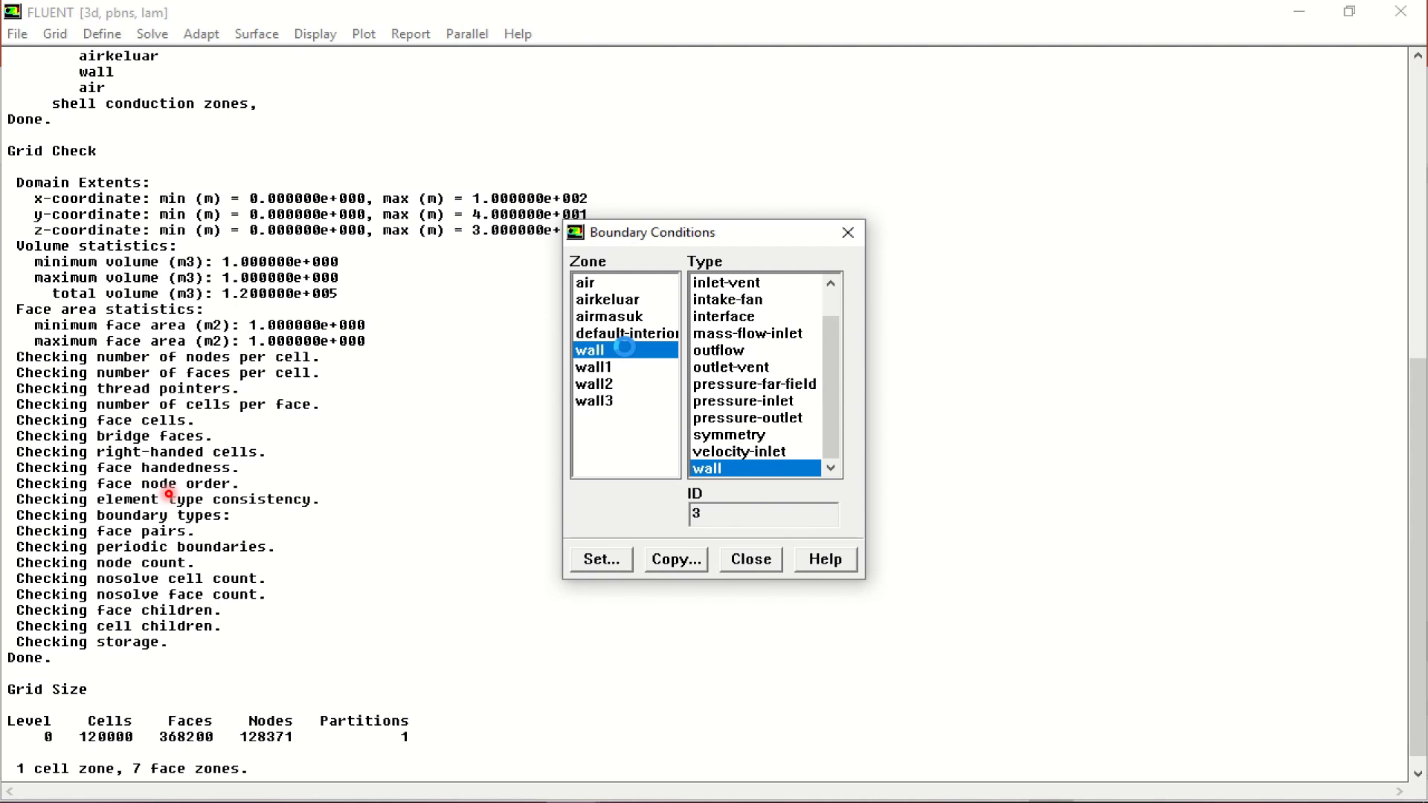
left_click(602, 562)
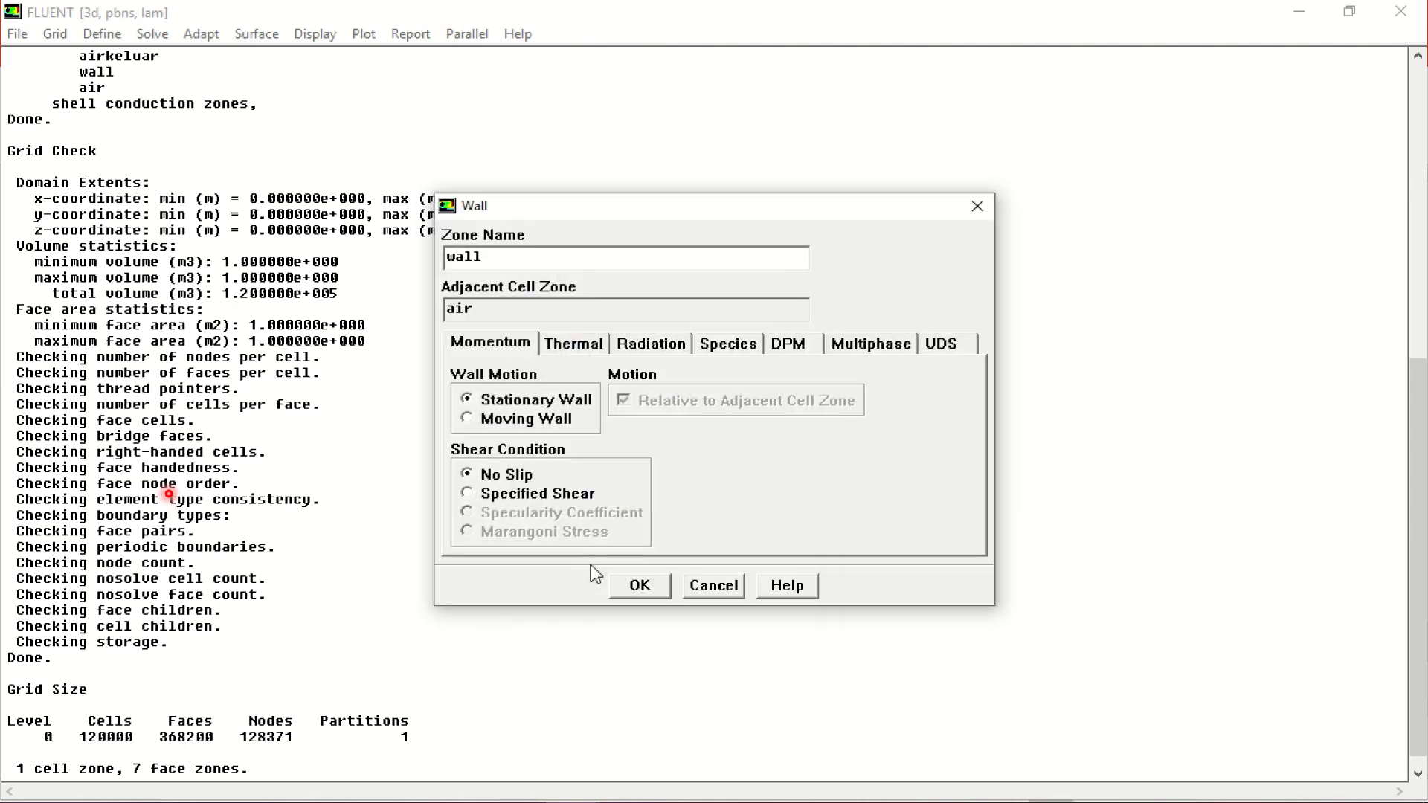
left_click(638, 586)
left_click(634, 372)
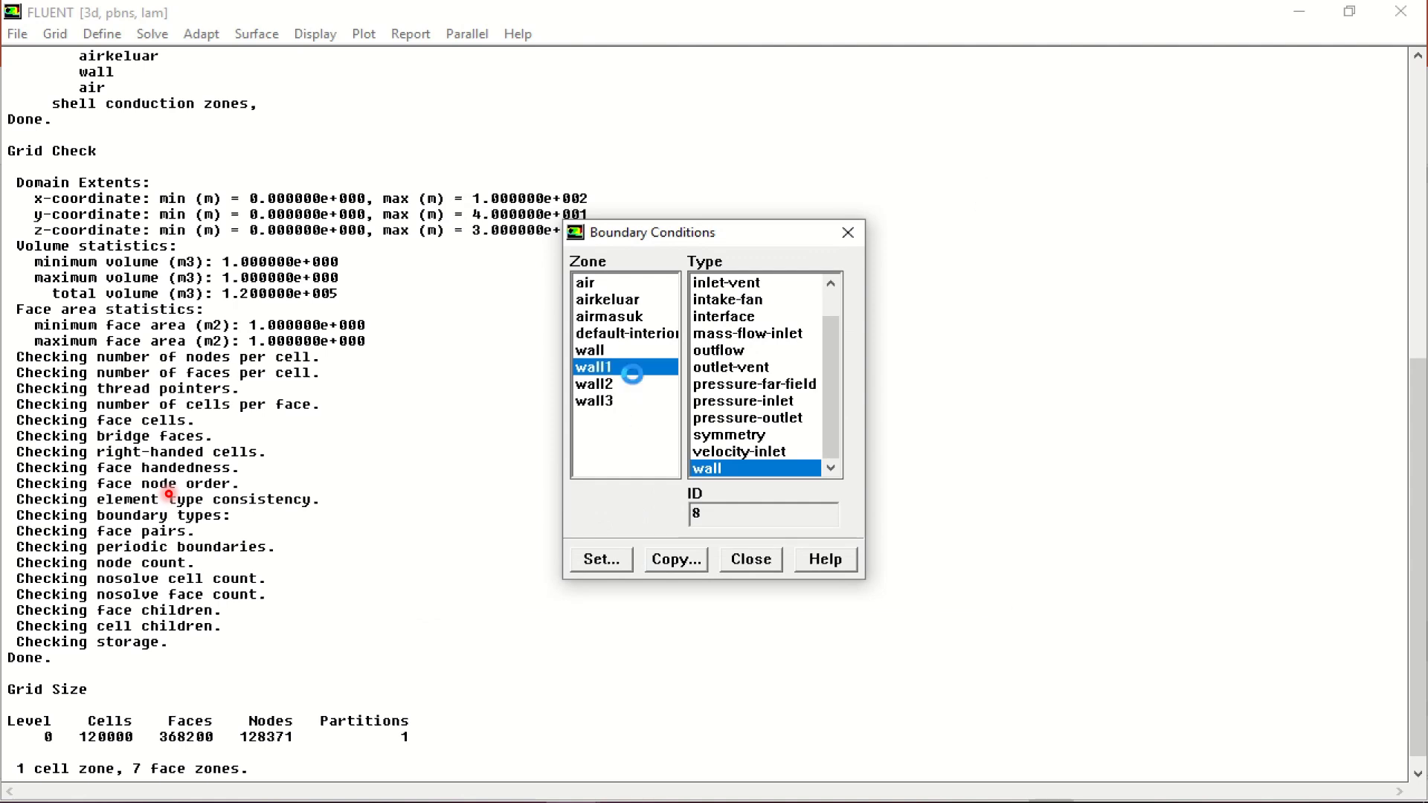
left_click(611, 564)
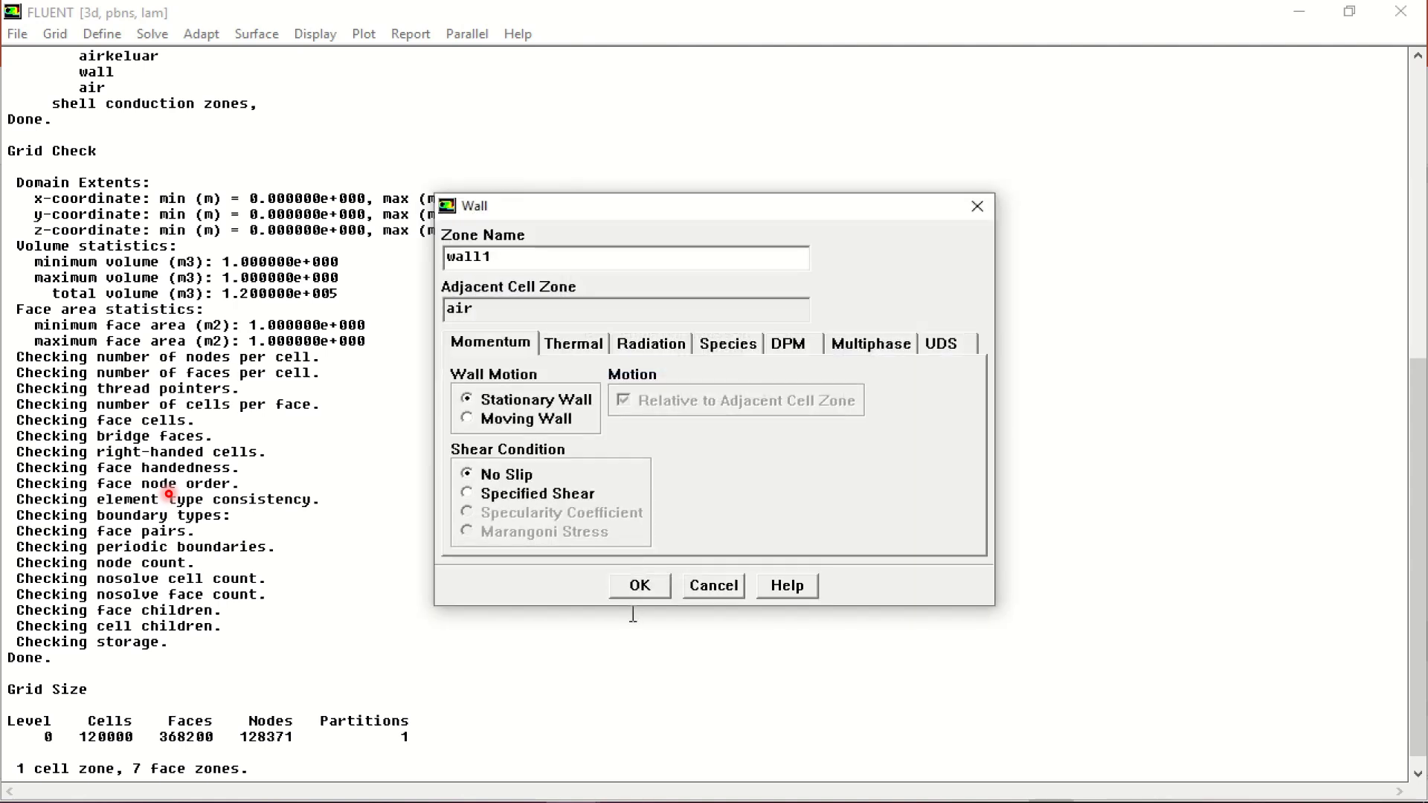
left_click(639, 586)
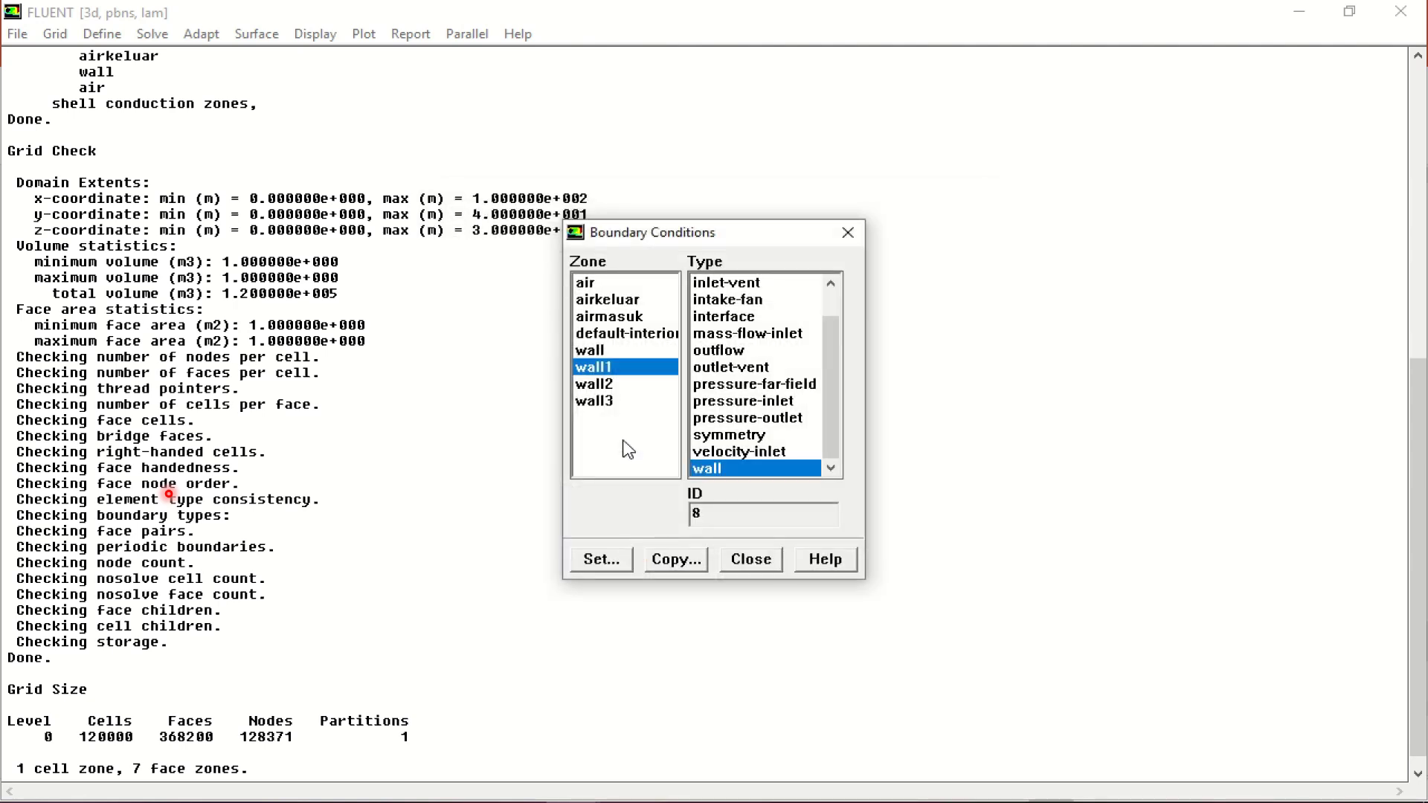
Accept the zones wall2 and wall3 as stationary no-slip walls and finish the boundary conditions.
left_click(635, 384)
left_click(613, 567)
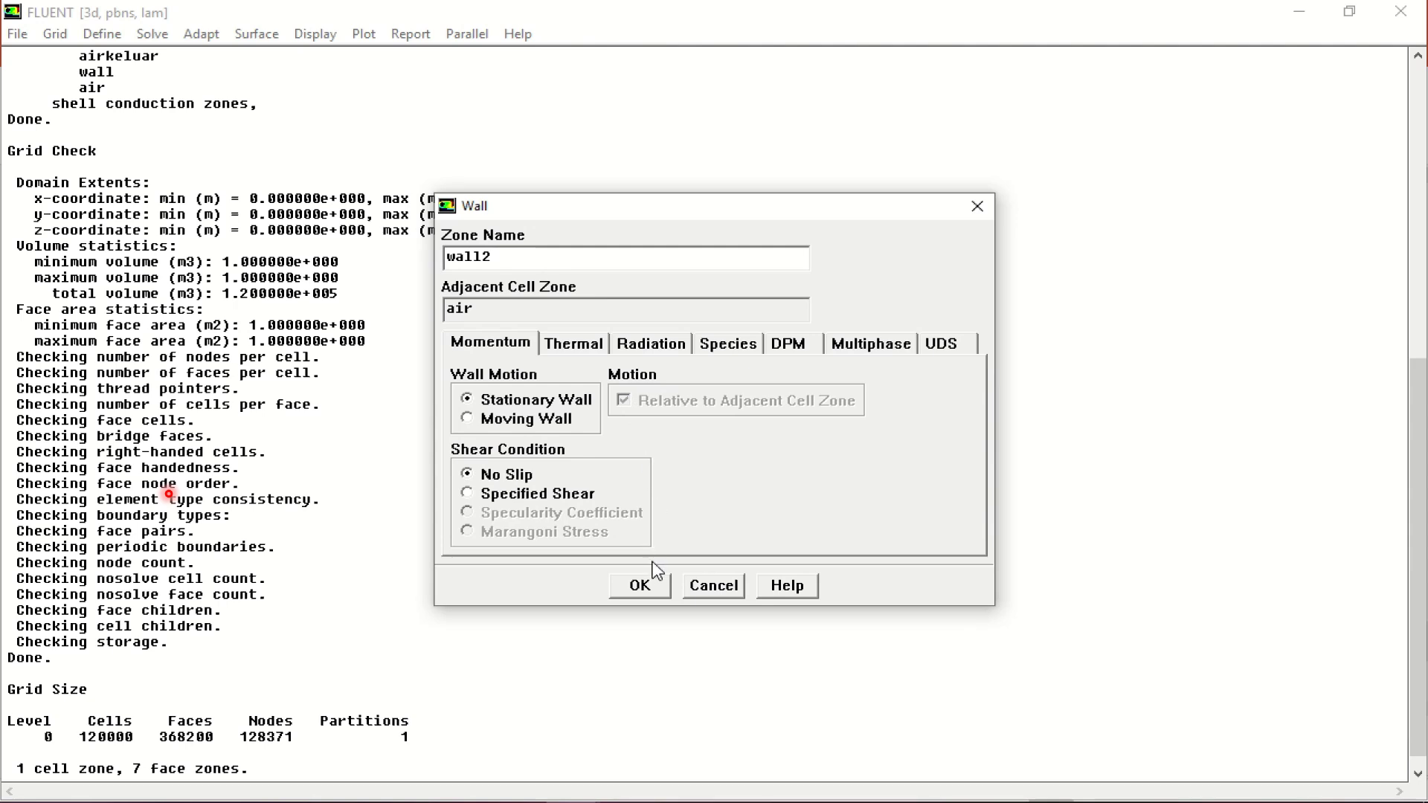
left_click(641, 587)
left_click(621, 402)
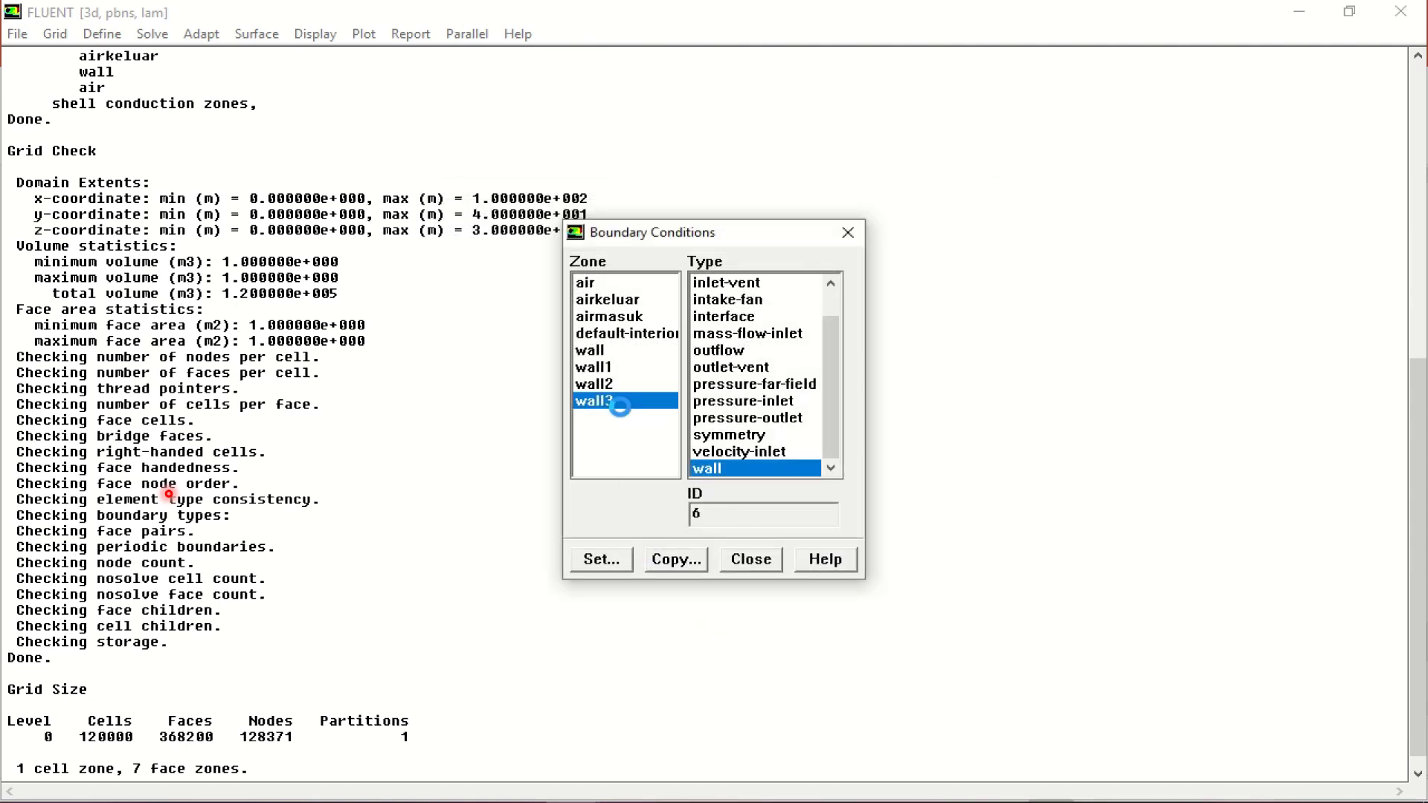
left_click(618, 558)
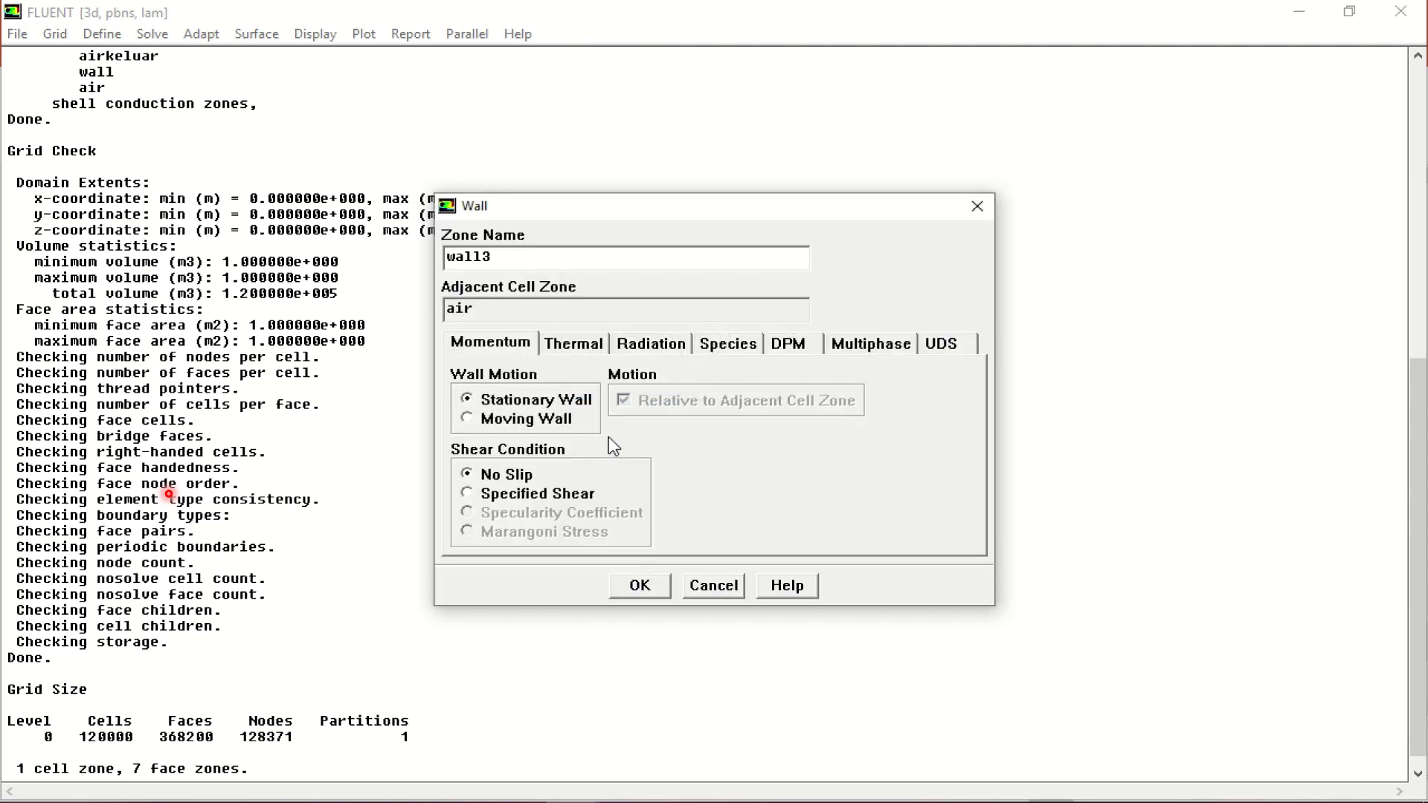
left_click(652, 588)
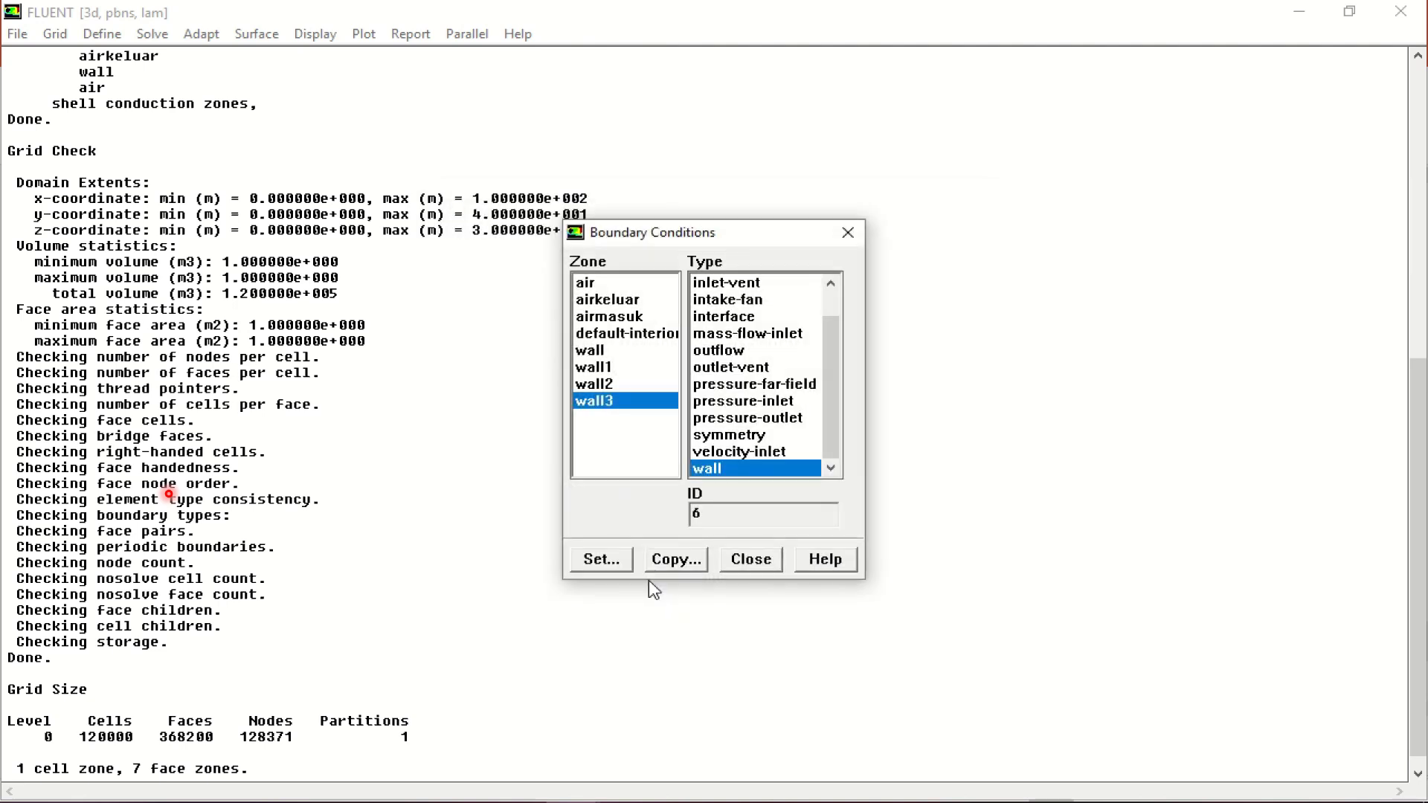
left_click(750, 559)
Configure the solution controls with SIMPLE pressure-velocity coupling and Second Order Upwind discretization for momentum.
left_click(102, 34)
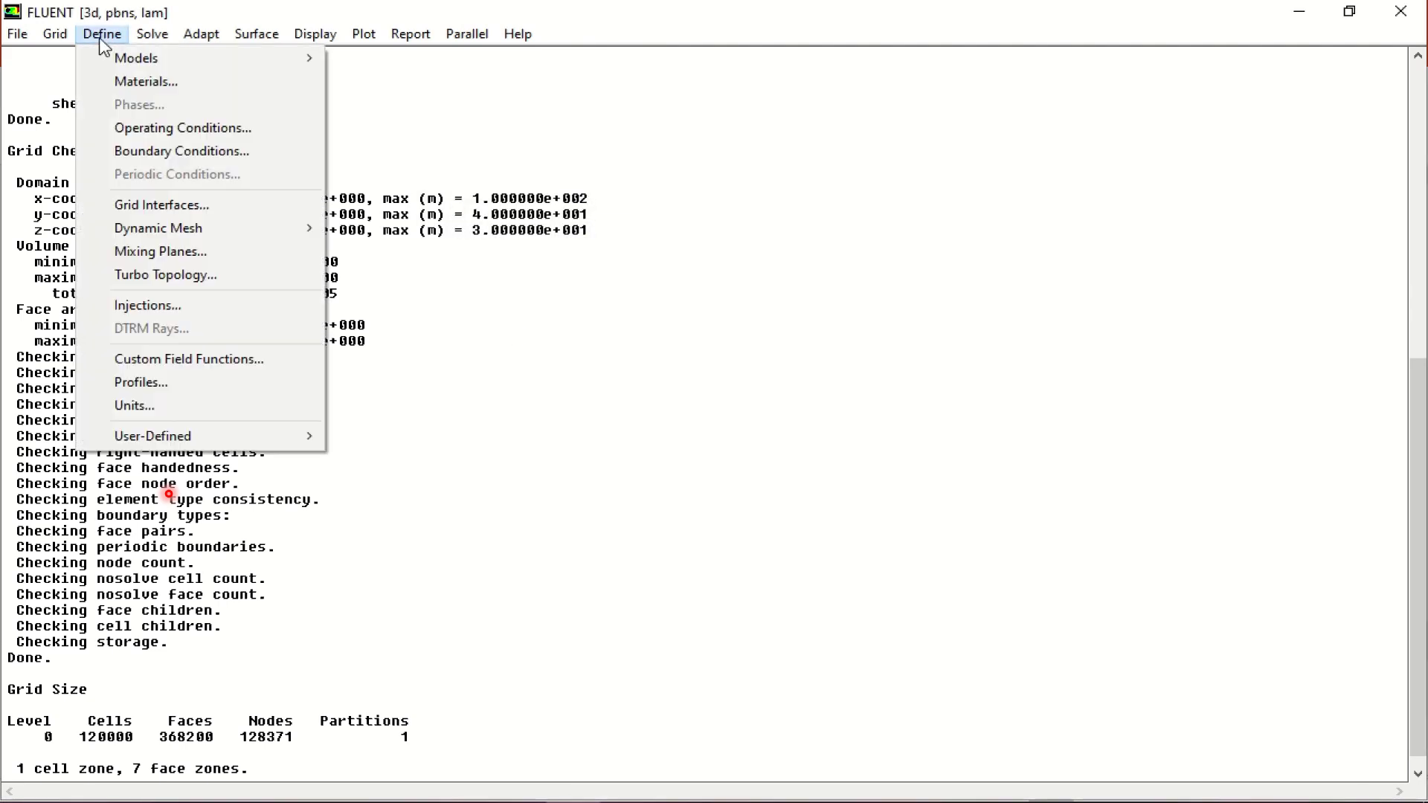
mouse_move(152, 34)
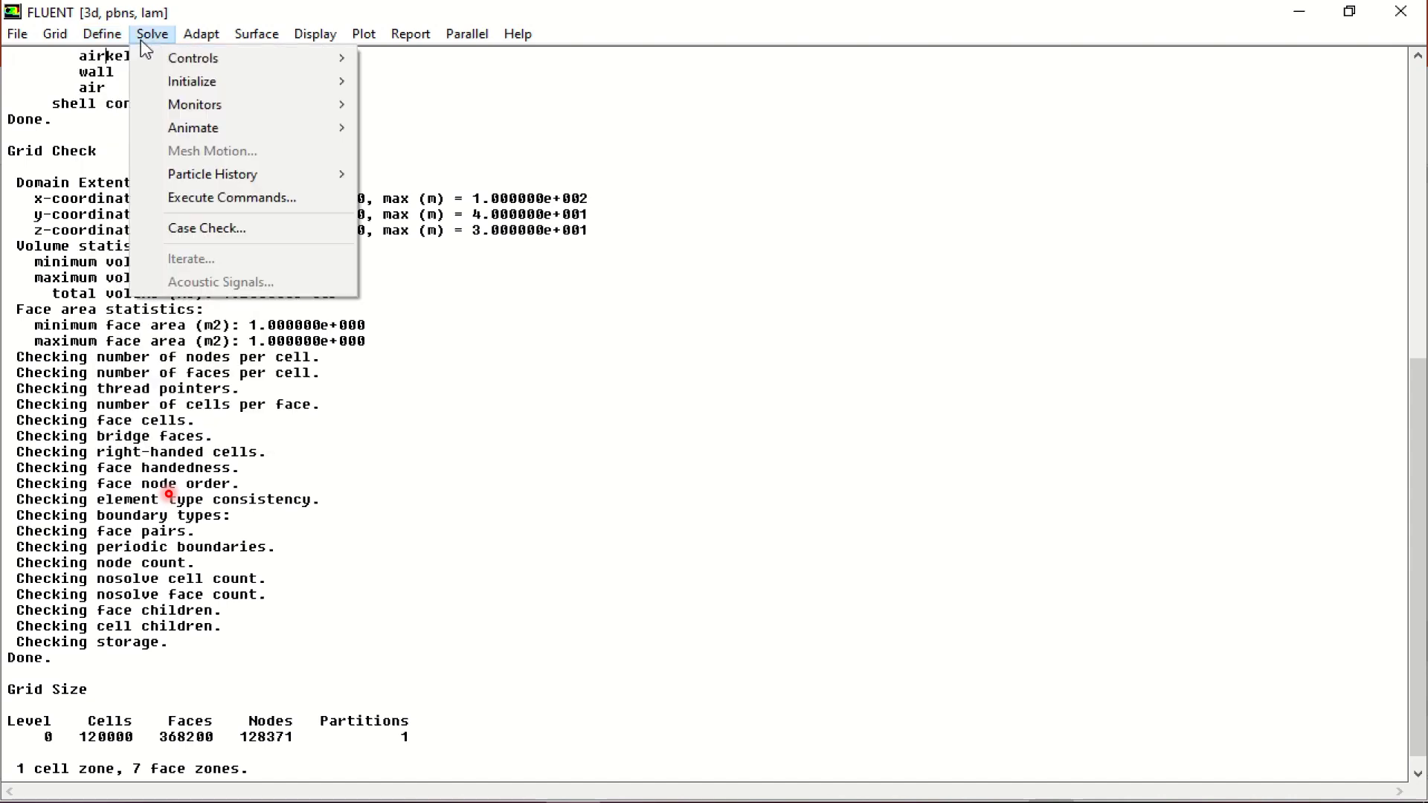
mouse_move(208, 58)
left_click(414, 59)
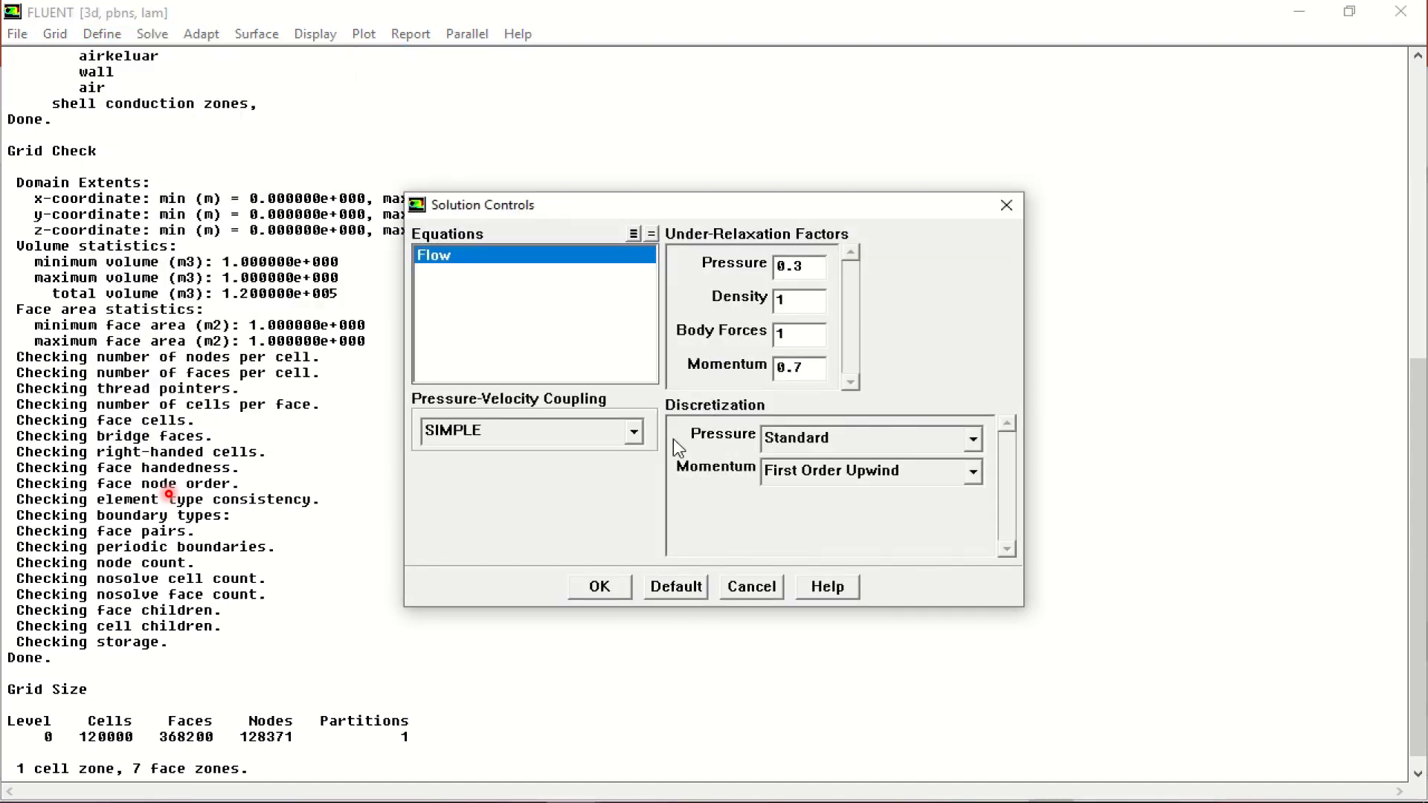
left_click(634, 432)
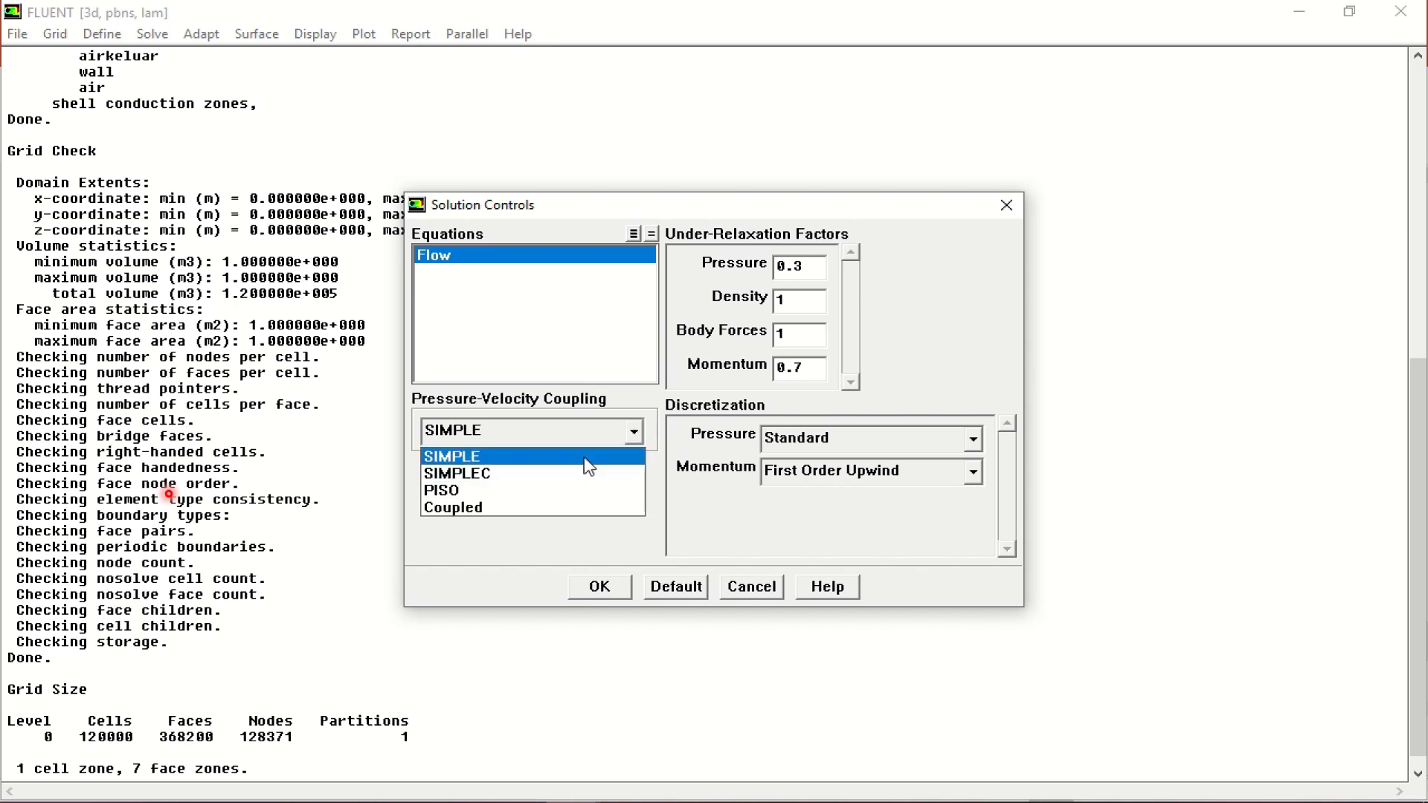
left_click(583, 457)
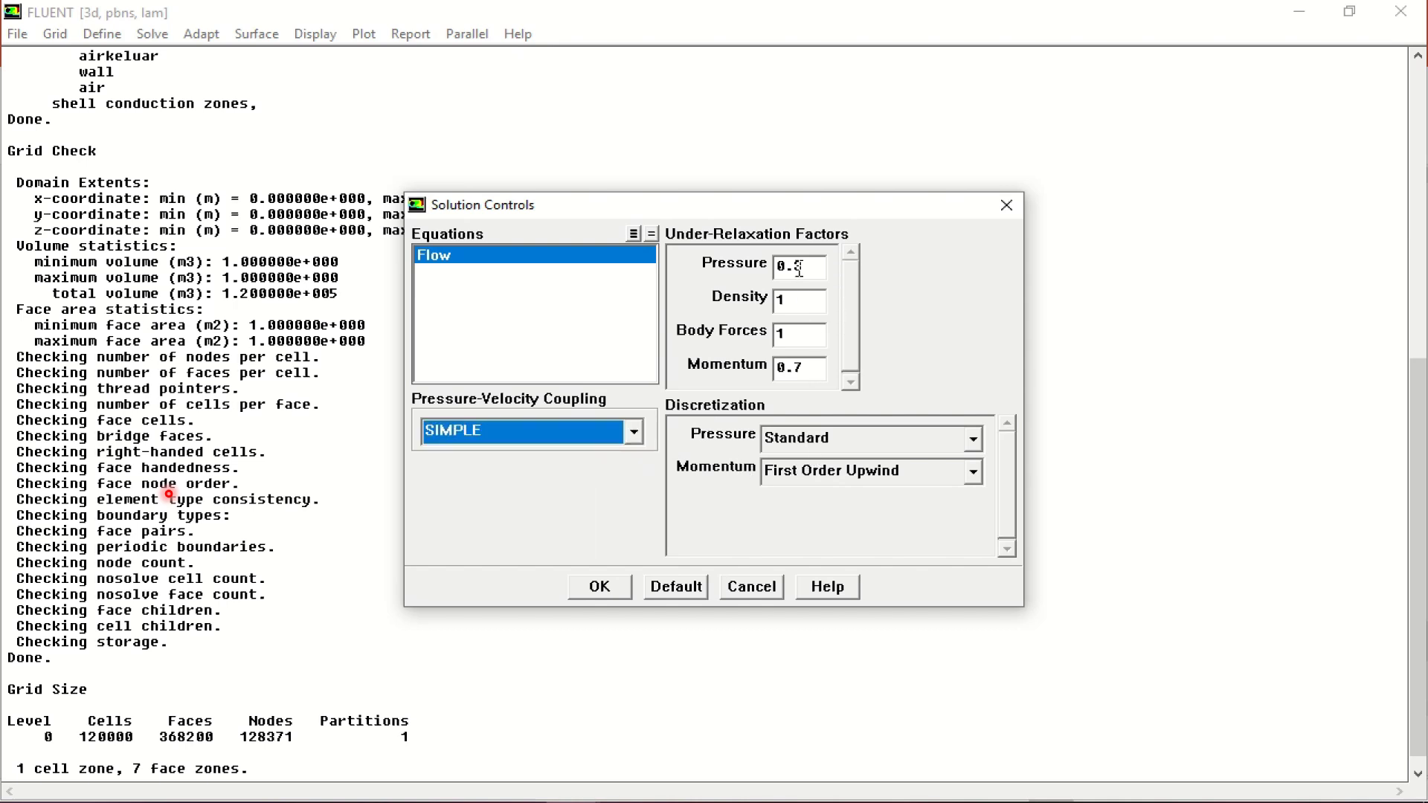
left_click(862, 476)
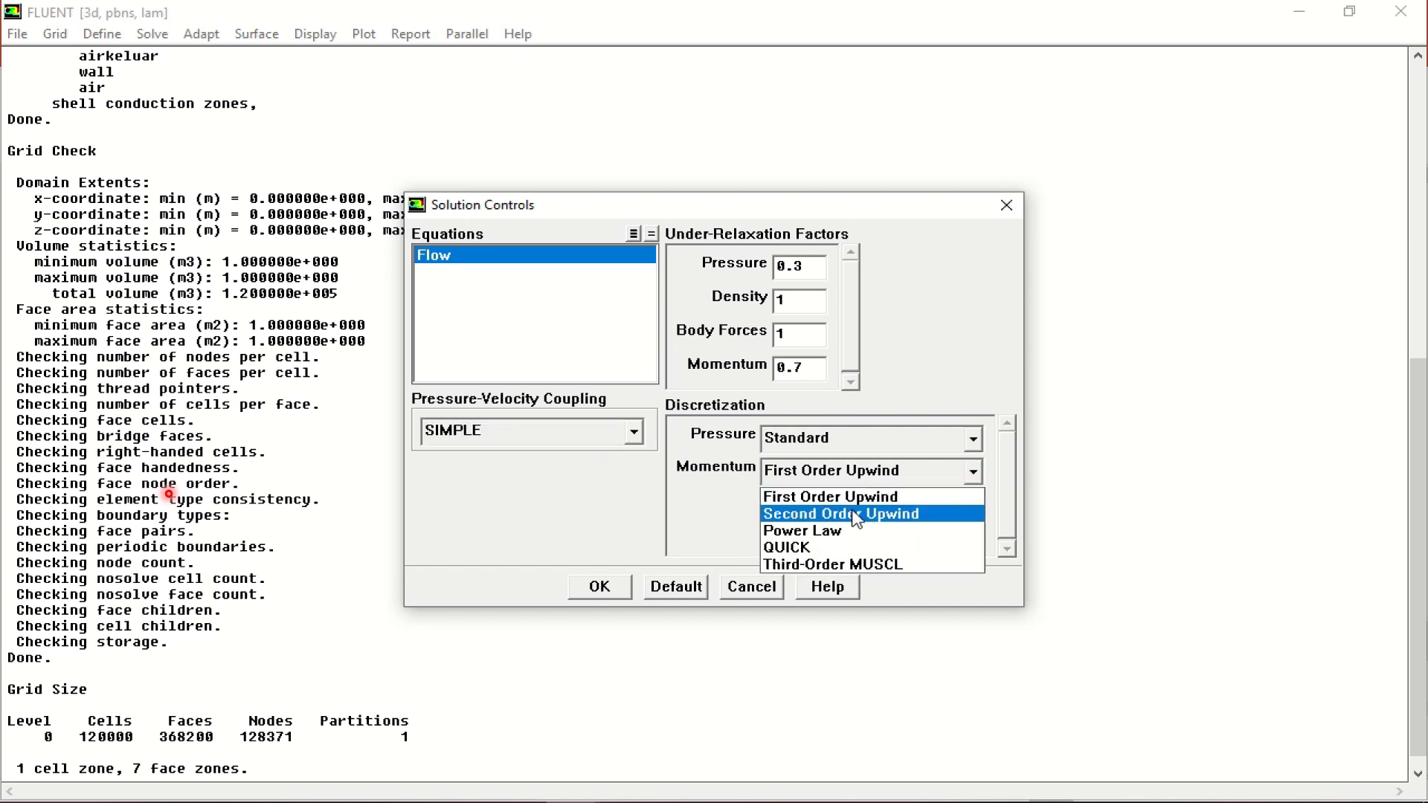
left_click(857, 515)
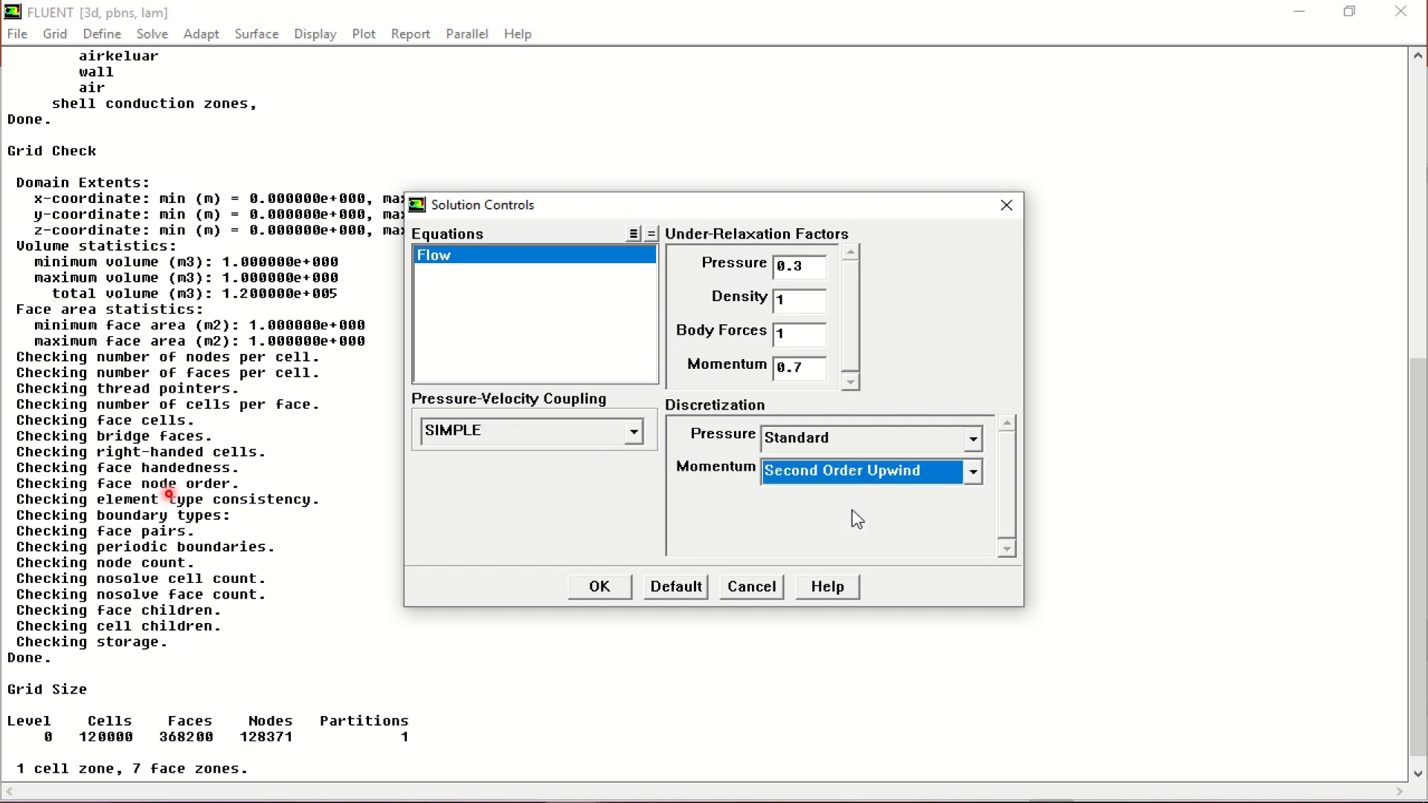
left_click(615, 585)
Accept the multigrid controls with V-Cycle for pressure, Flexible cycles for momentum and the Gauss-Seidel smoother.
left_click(162, 37)
mouse_move(172, 62)
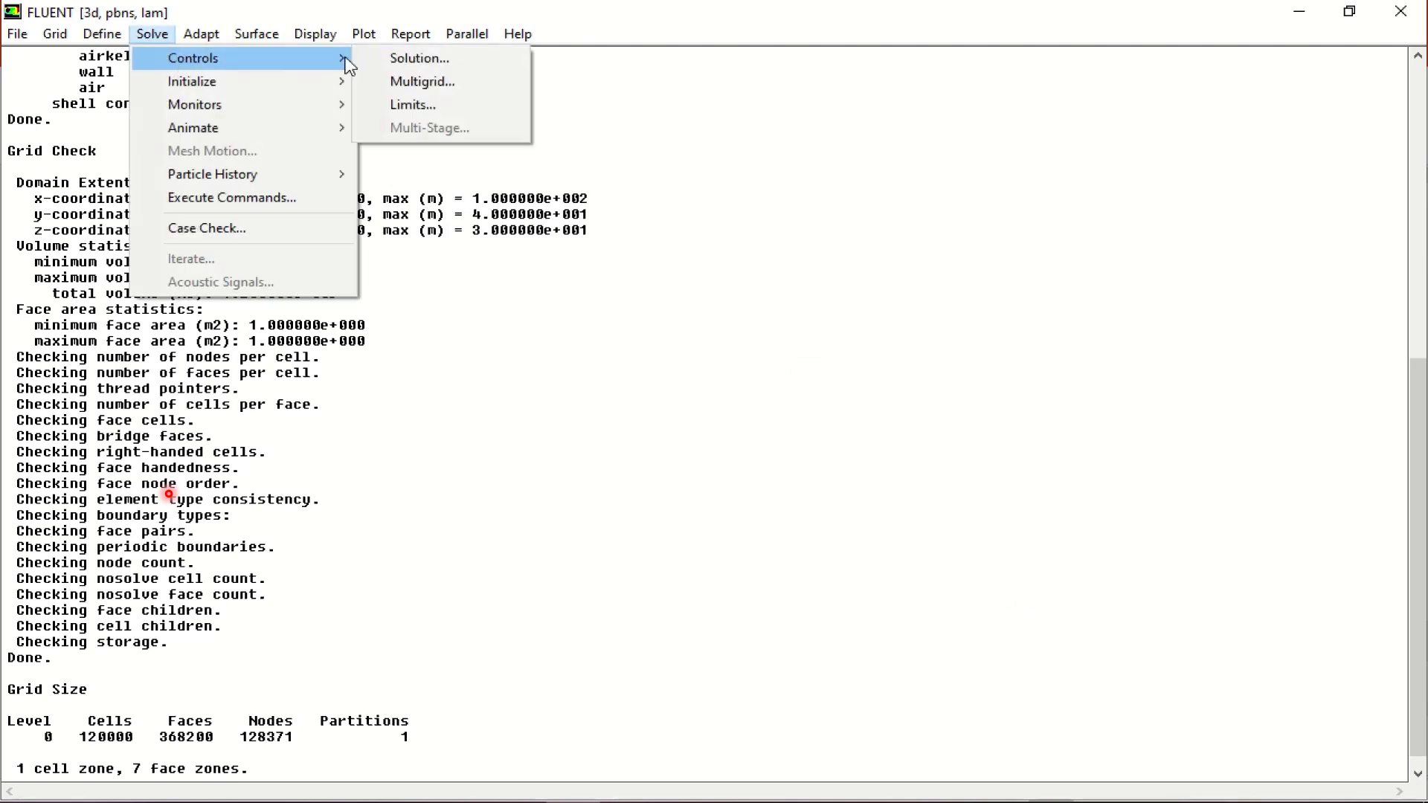
left_click(388, 83)
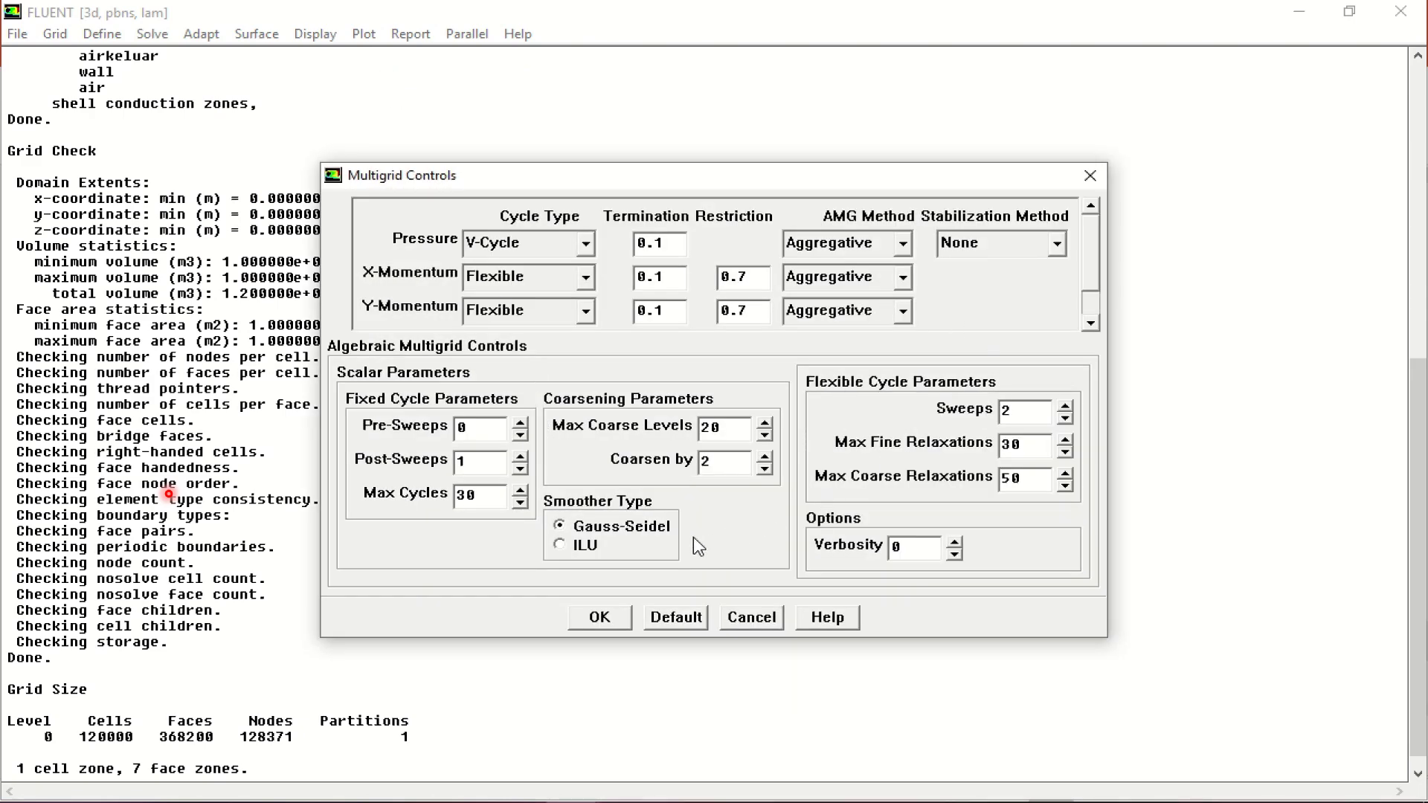
left_click(601, 618)
Initialize the solution computed from all-zones, relative to the cell zone, and apply the initial values.
left_click(154, 34)
mouse_move(164, 57)
mouse_move(242, 81)
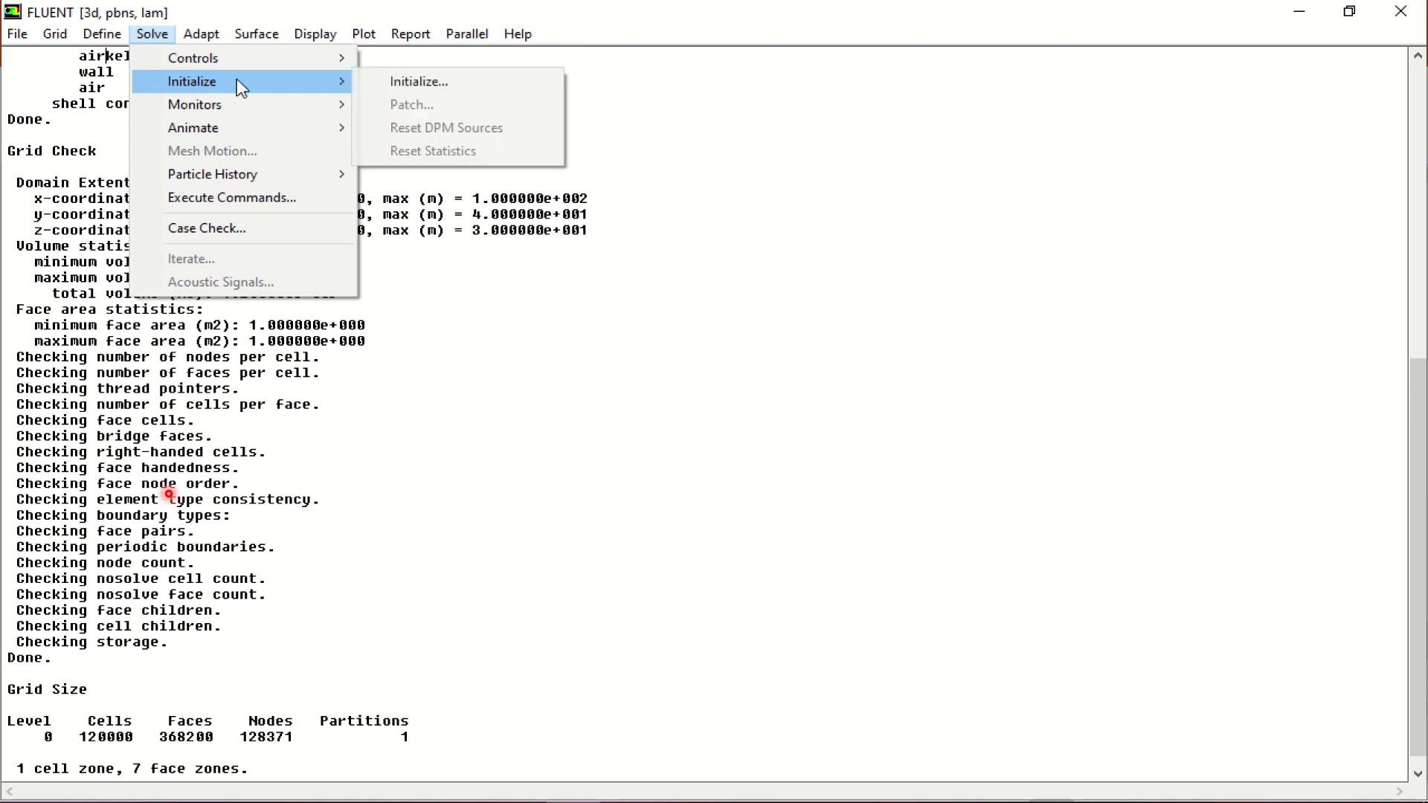
left_click(410, 80)
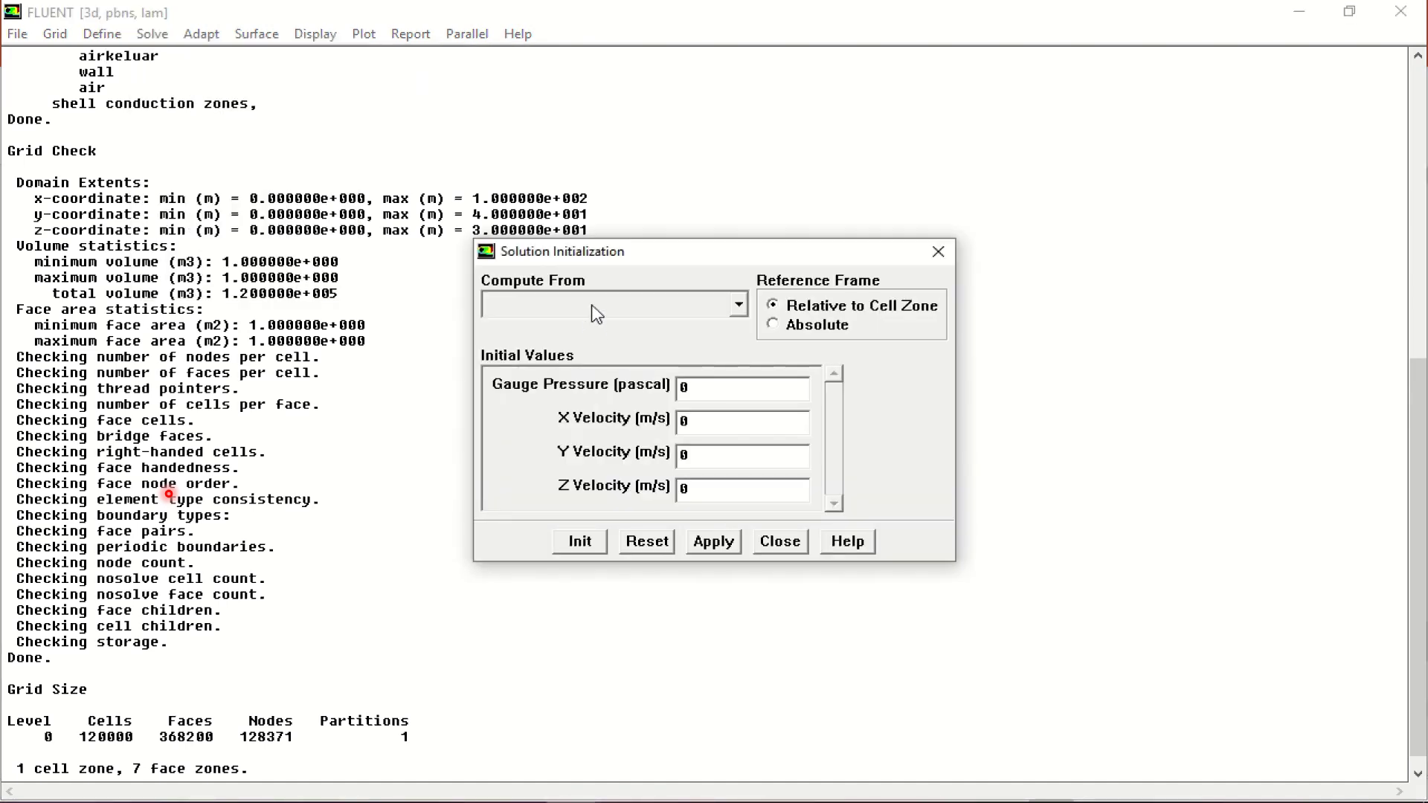
left_click(597, 316)
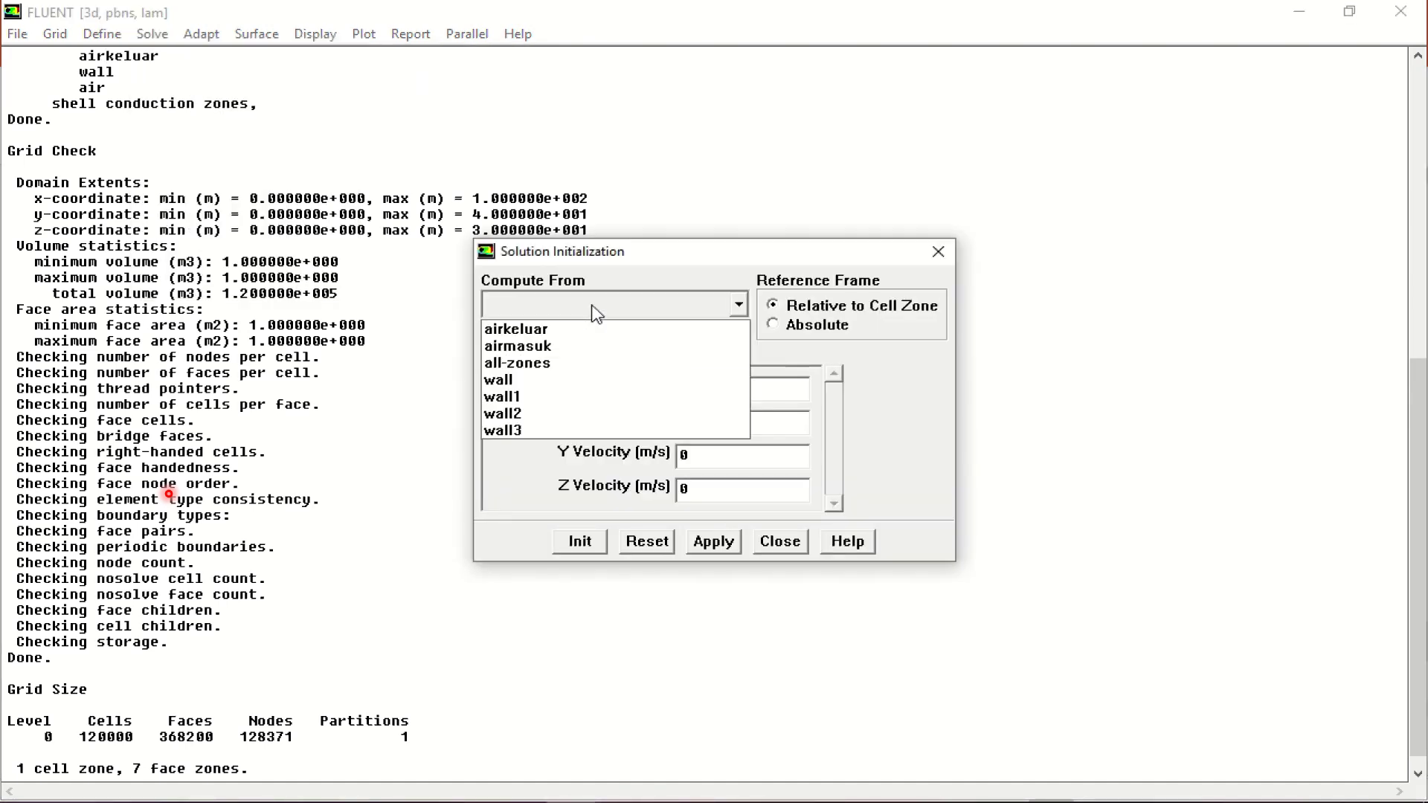
left_click(587, 364)
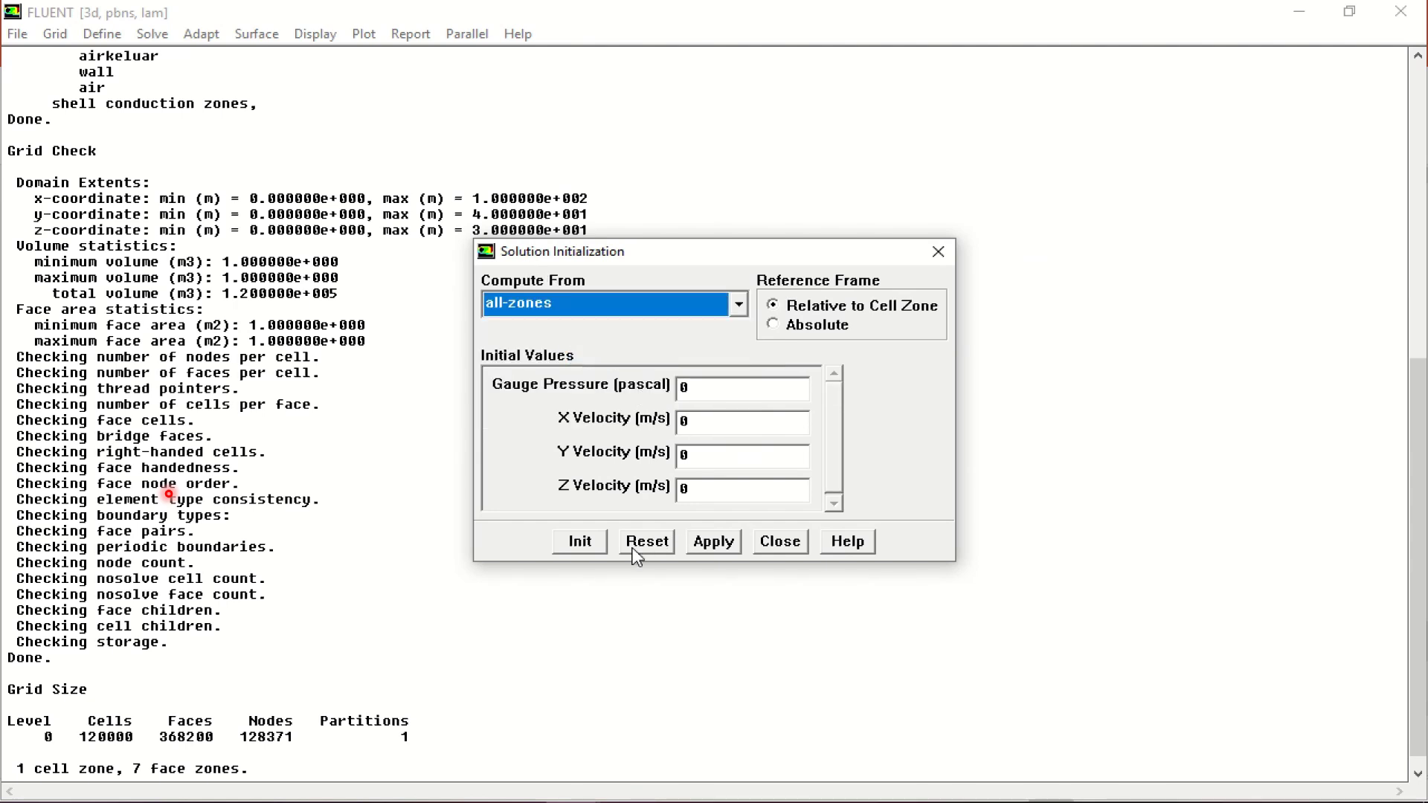
left_click(584, 543)
left_click(714, 543)
left_click(779, 542)
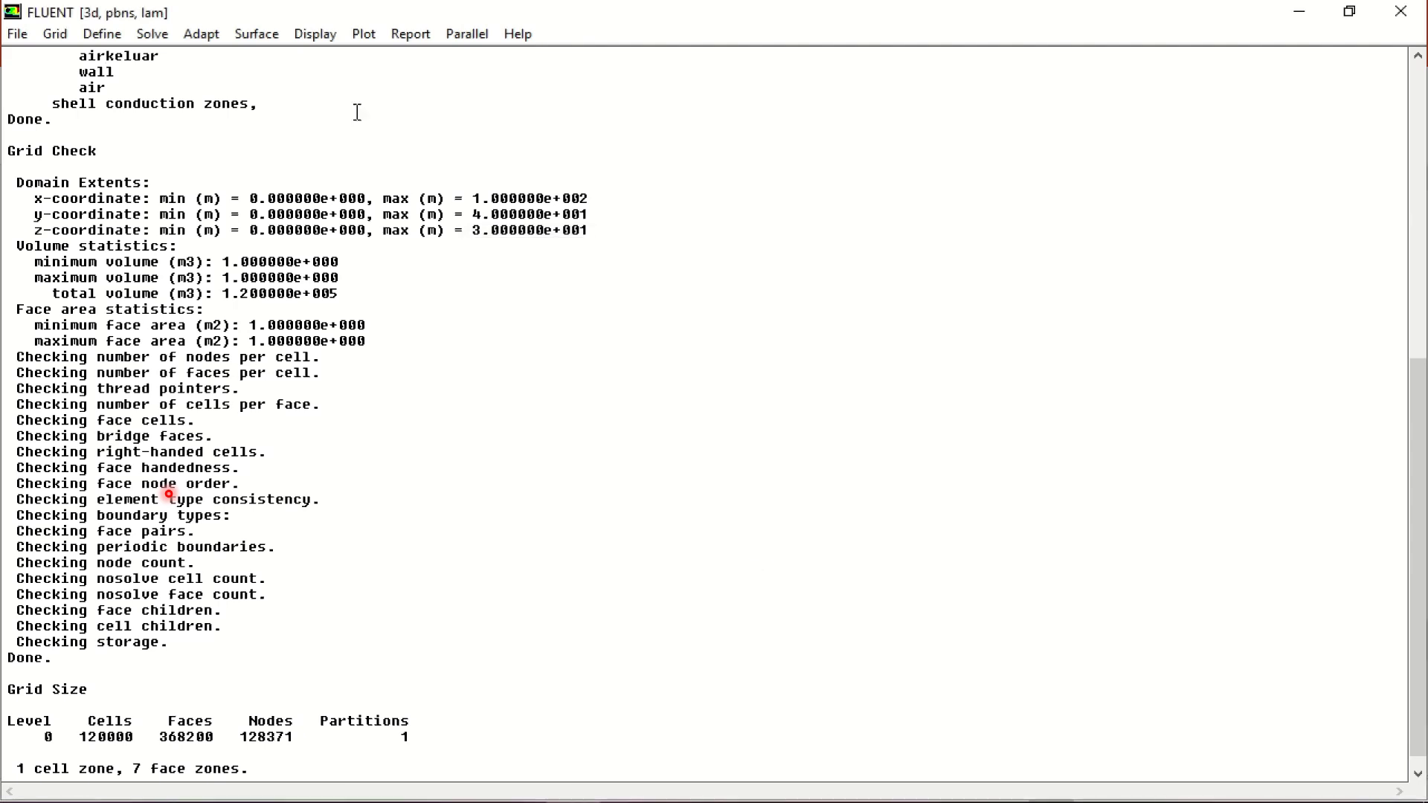
Run the calculation for 100 iterations with a reporting interval of 1.
left_click(160, 37)
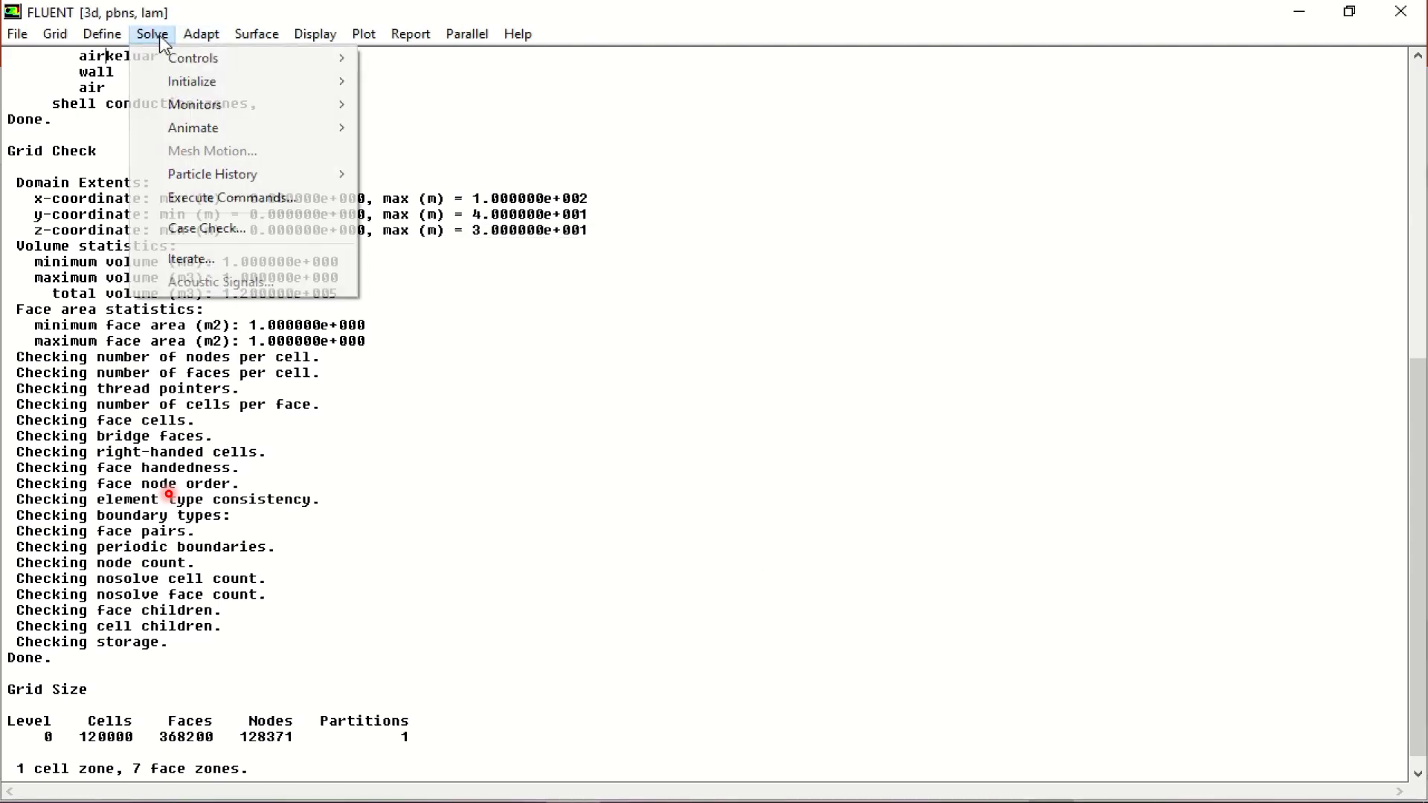
mouse_move(176, 104)
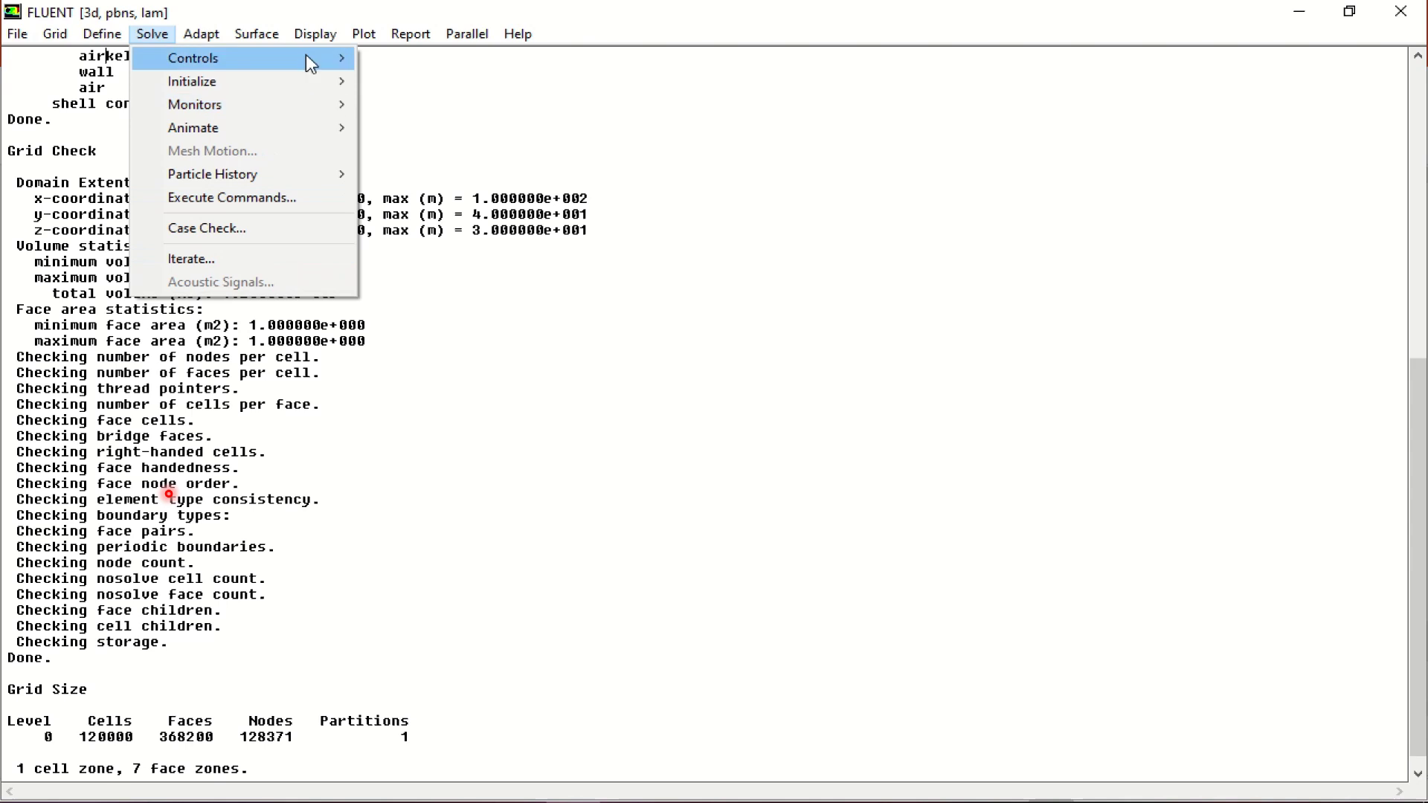
mouse_move(318, 33)
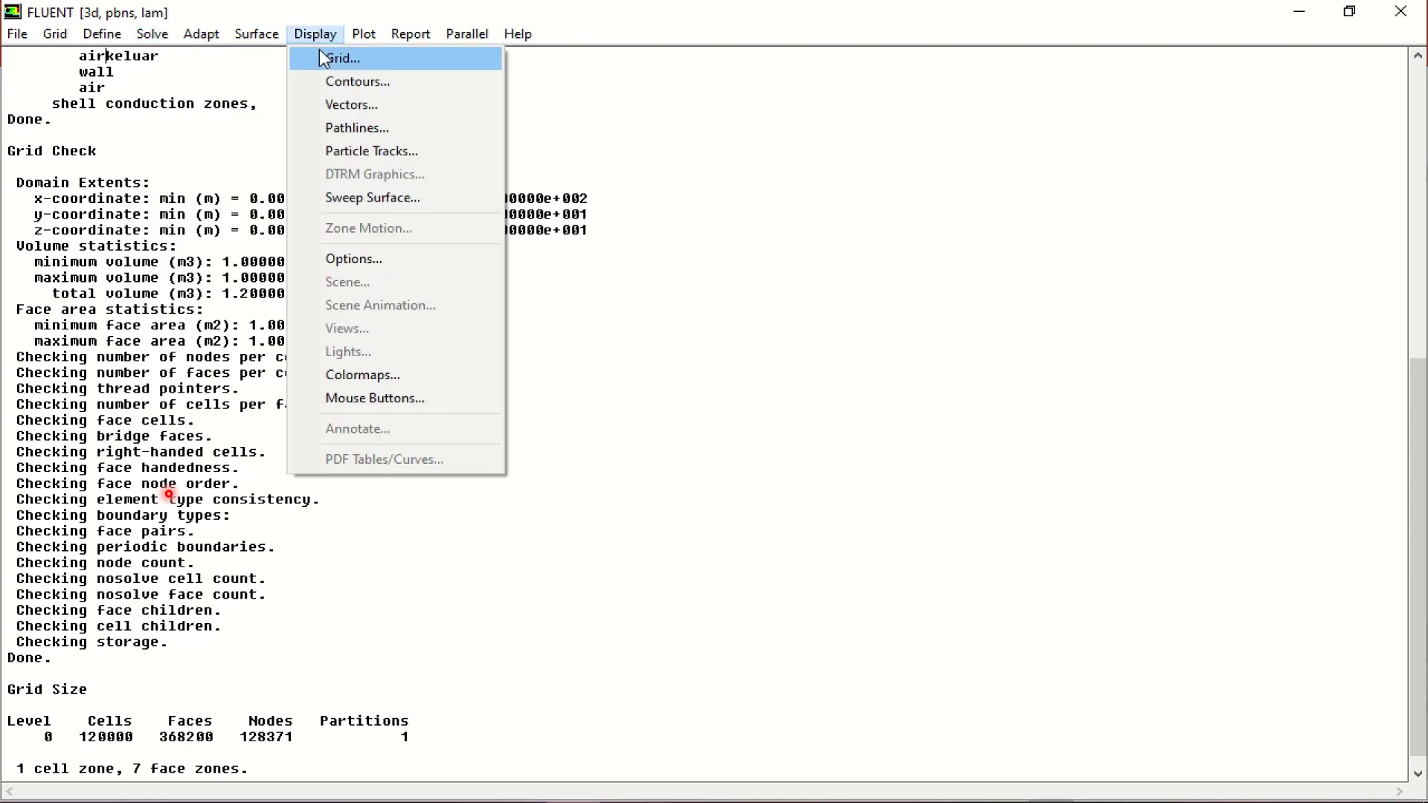
mouse_move(153, 34)
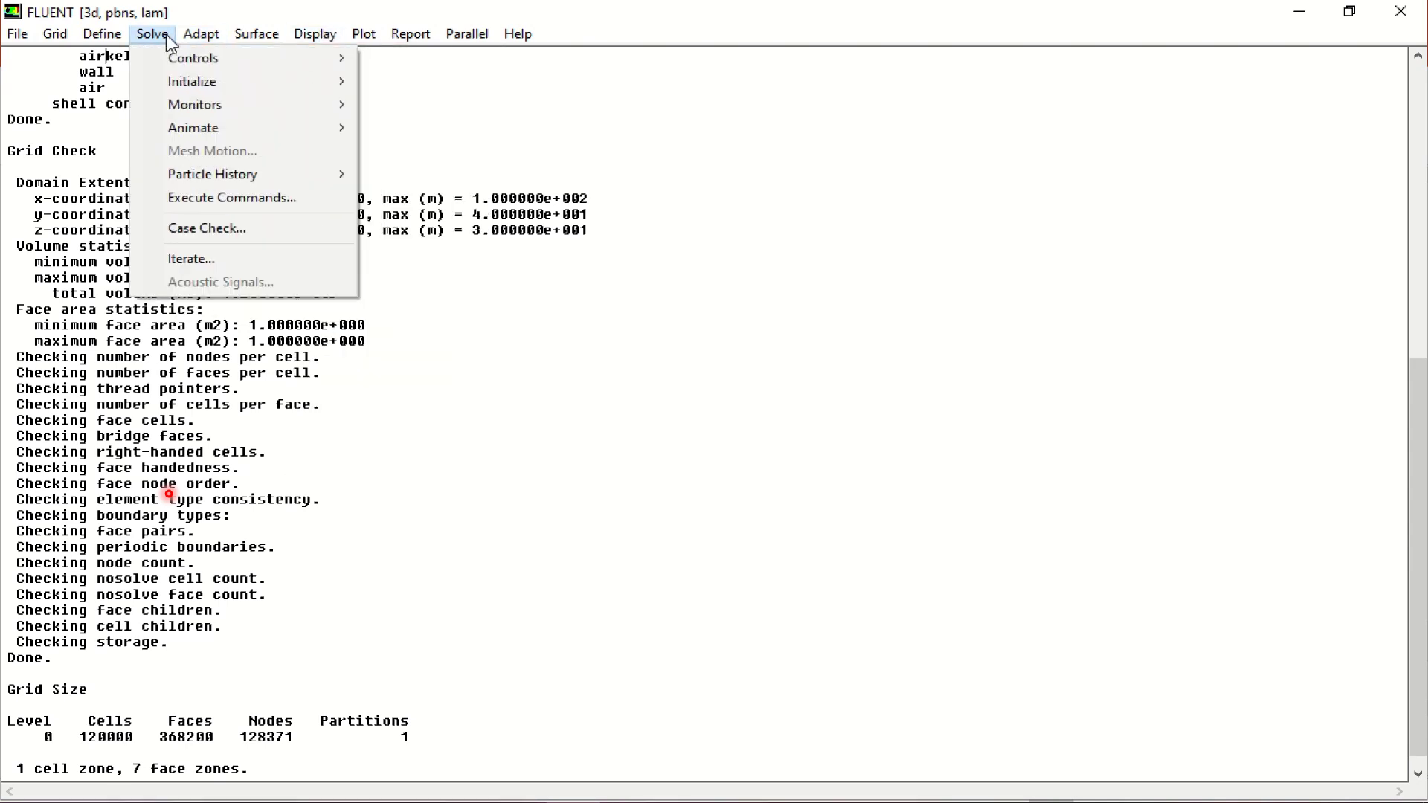
left_click(192, 259)
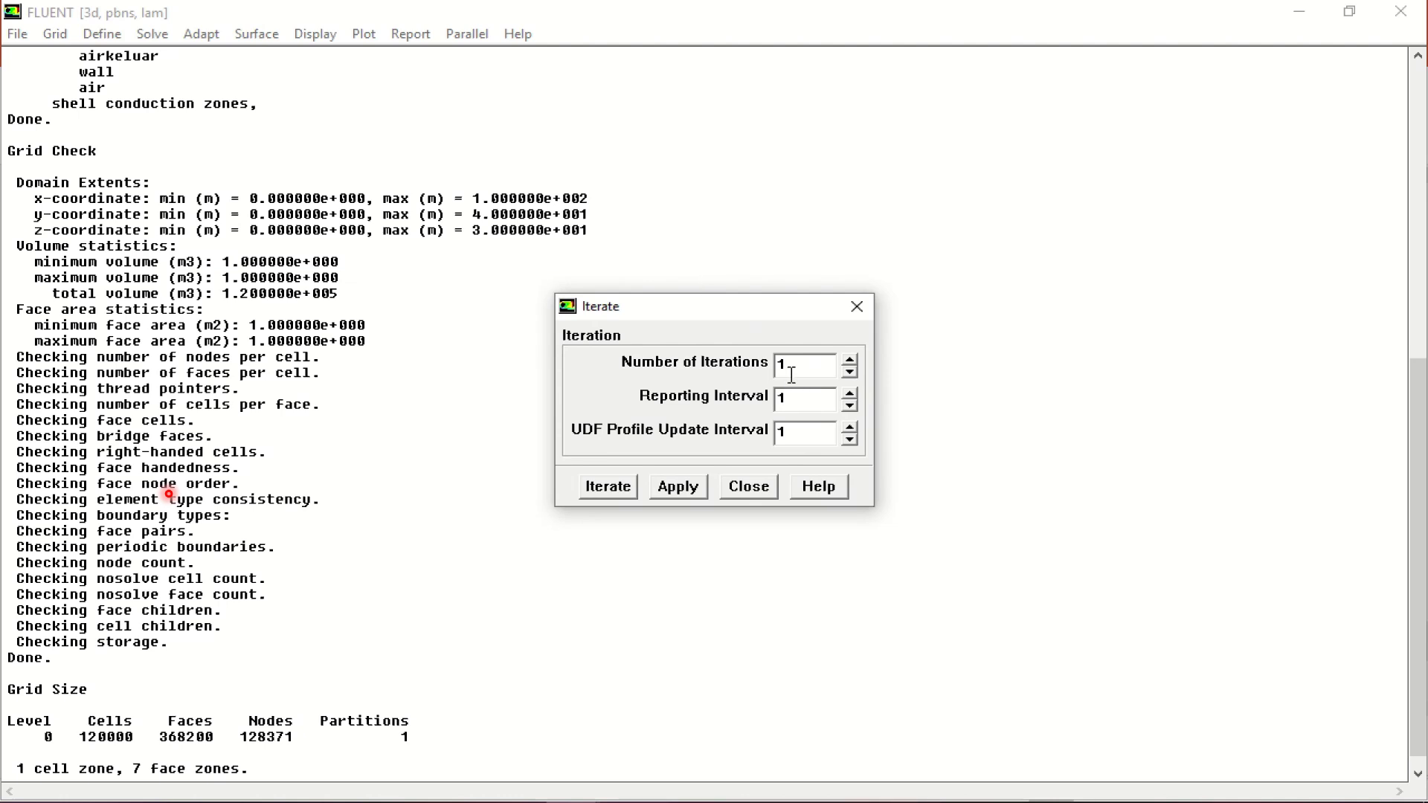
type("00")
left_click(610, 487)
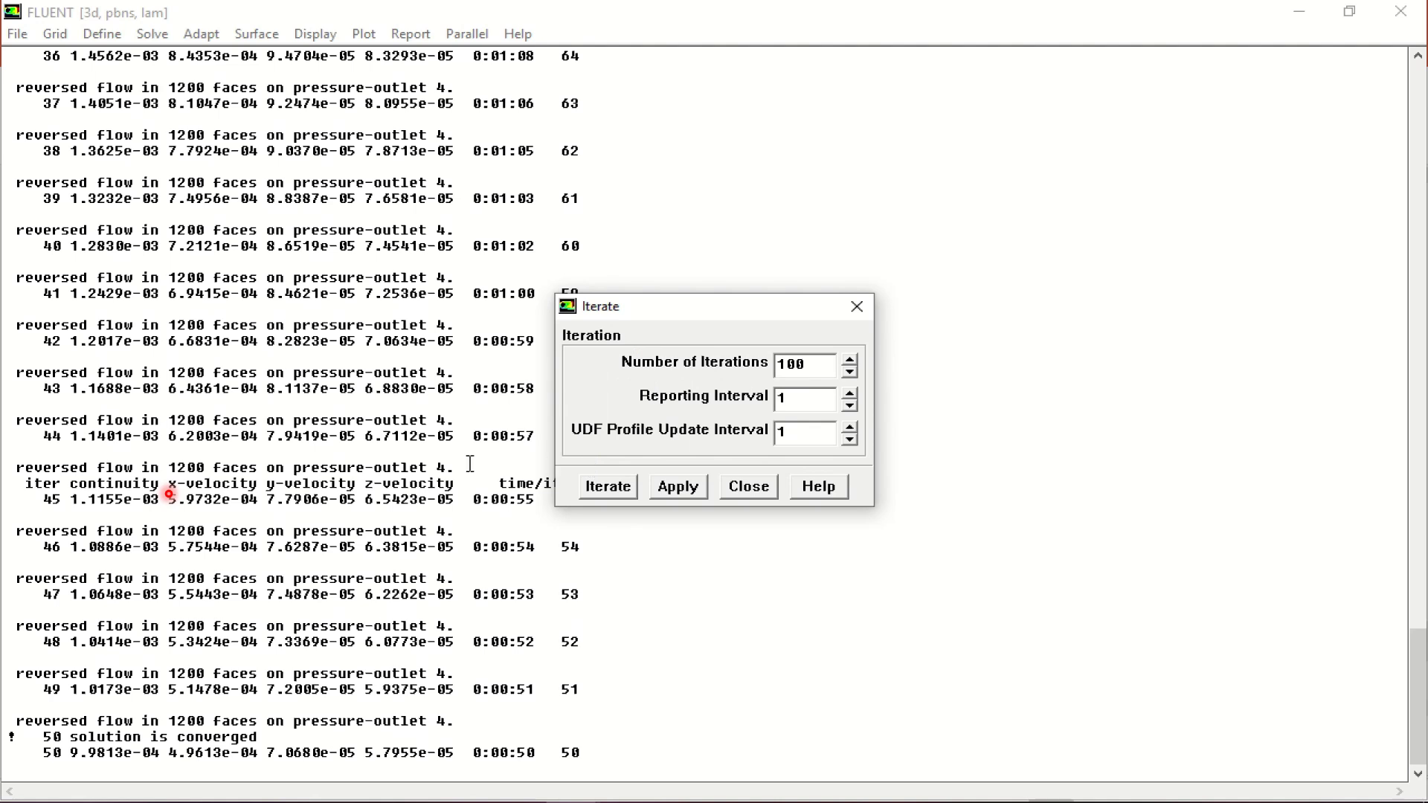
Close the iteration settings and highlight the solver's final status message in the console output.
left_click(311, 741)
left_click_drag(311, 741, 16, 738)
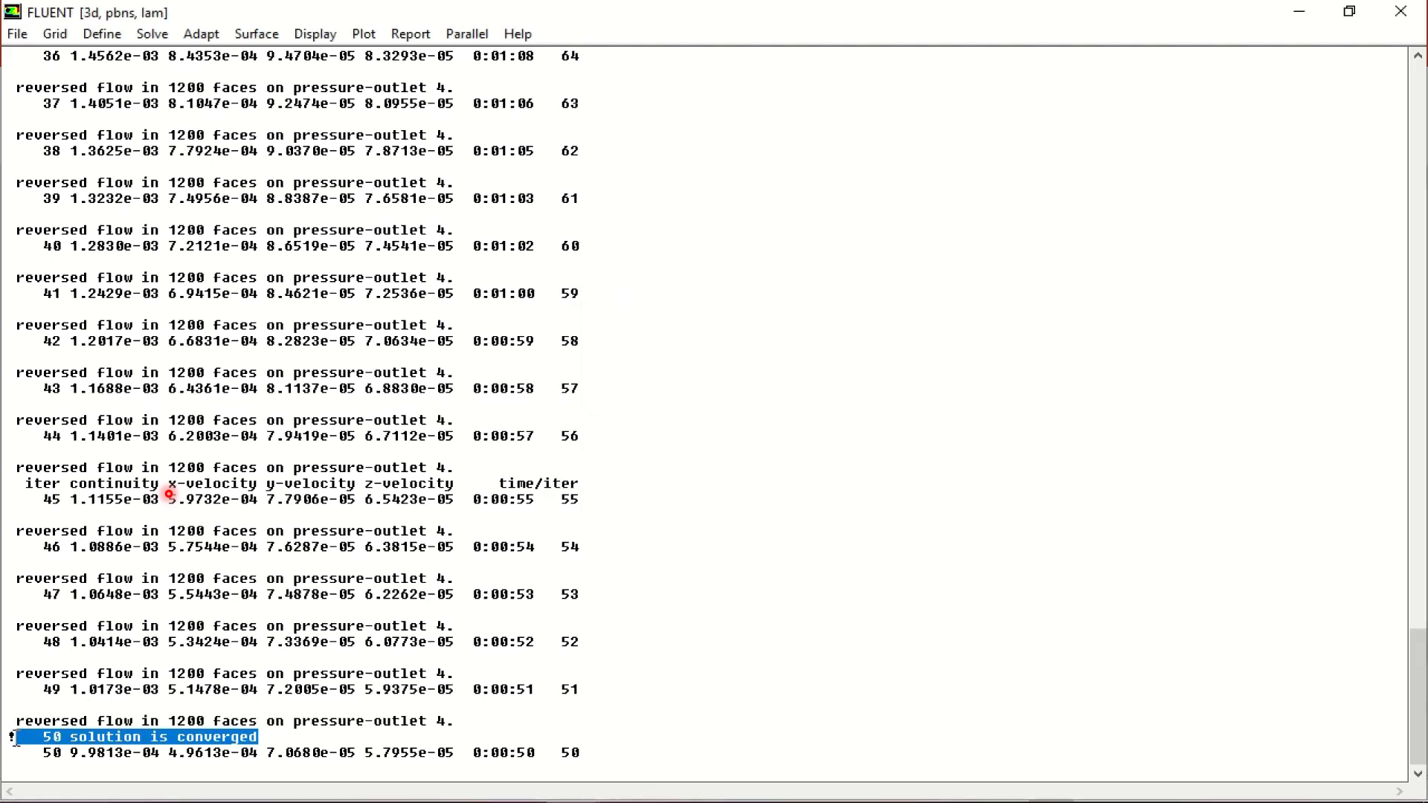
left_click(681, 707)
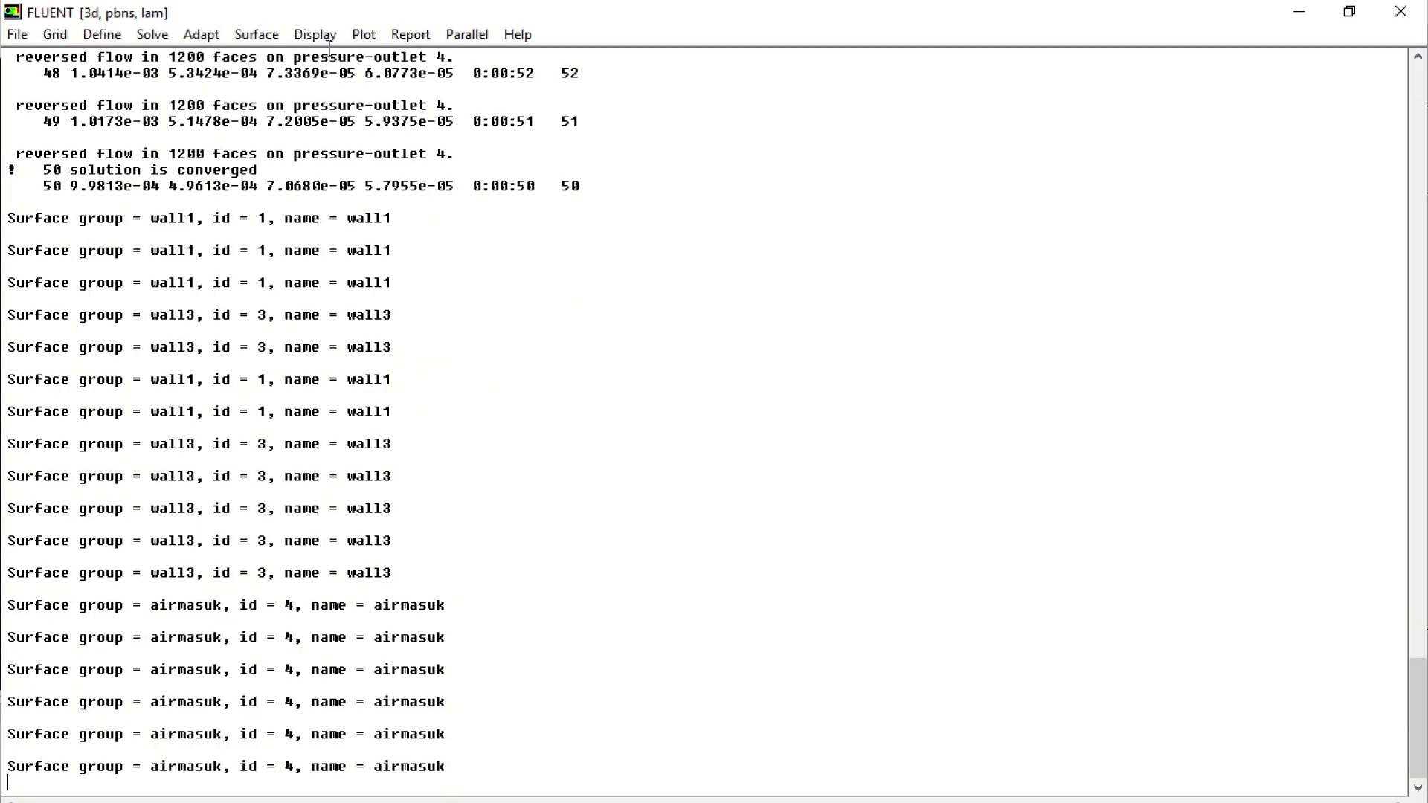
Set up a filled contour plot of static pressure, leaving profile drawing off.
left_click(325, 43)
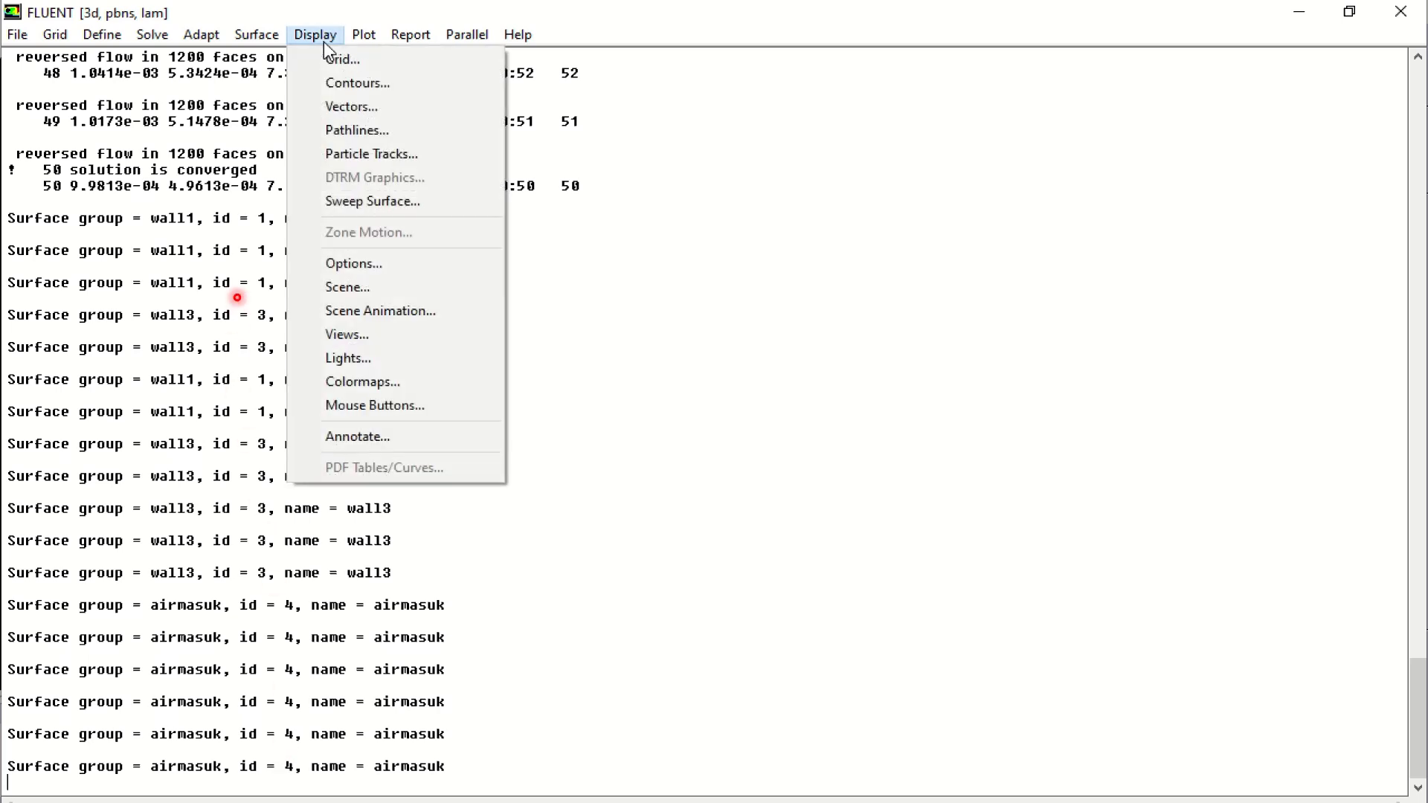
left_click(331, 84)
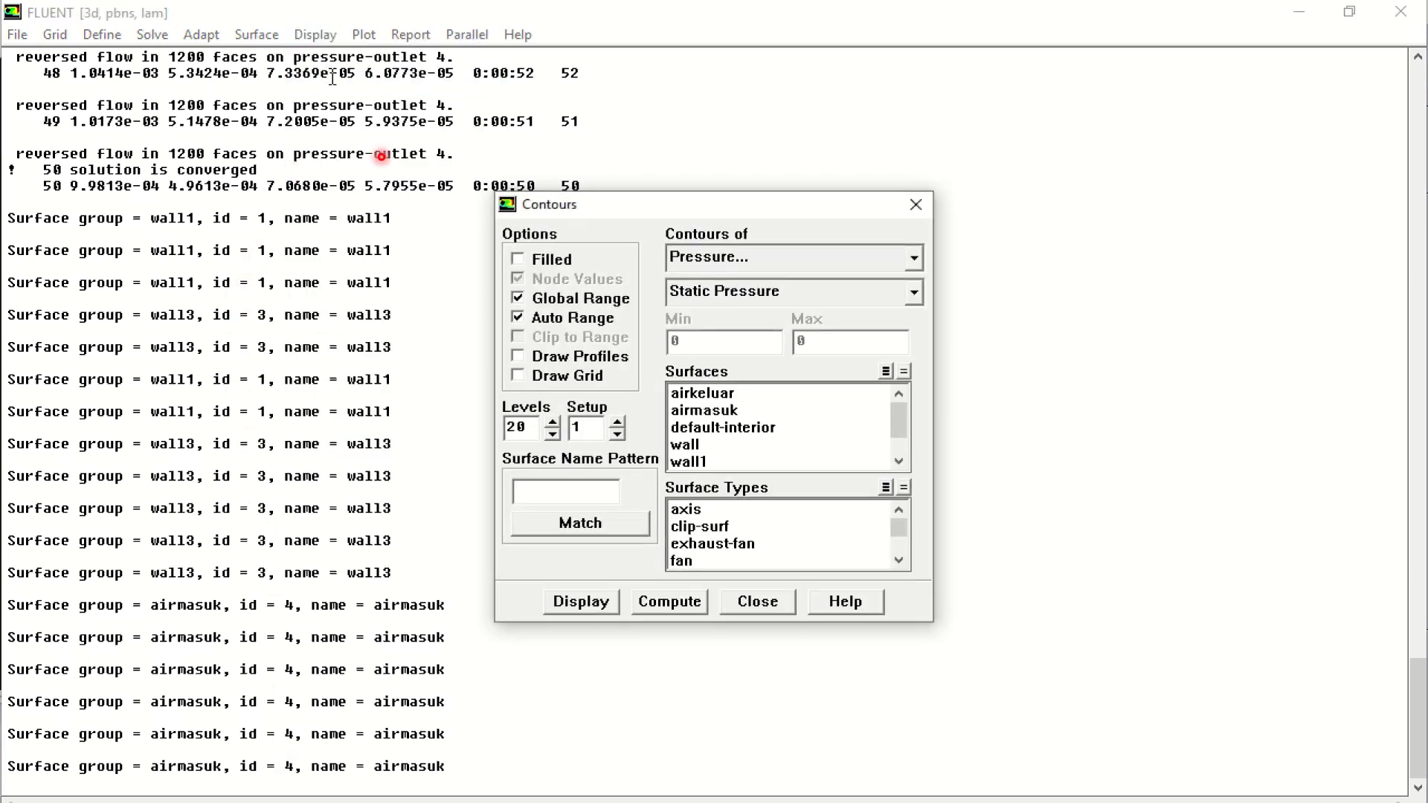
left_click(518, 259)
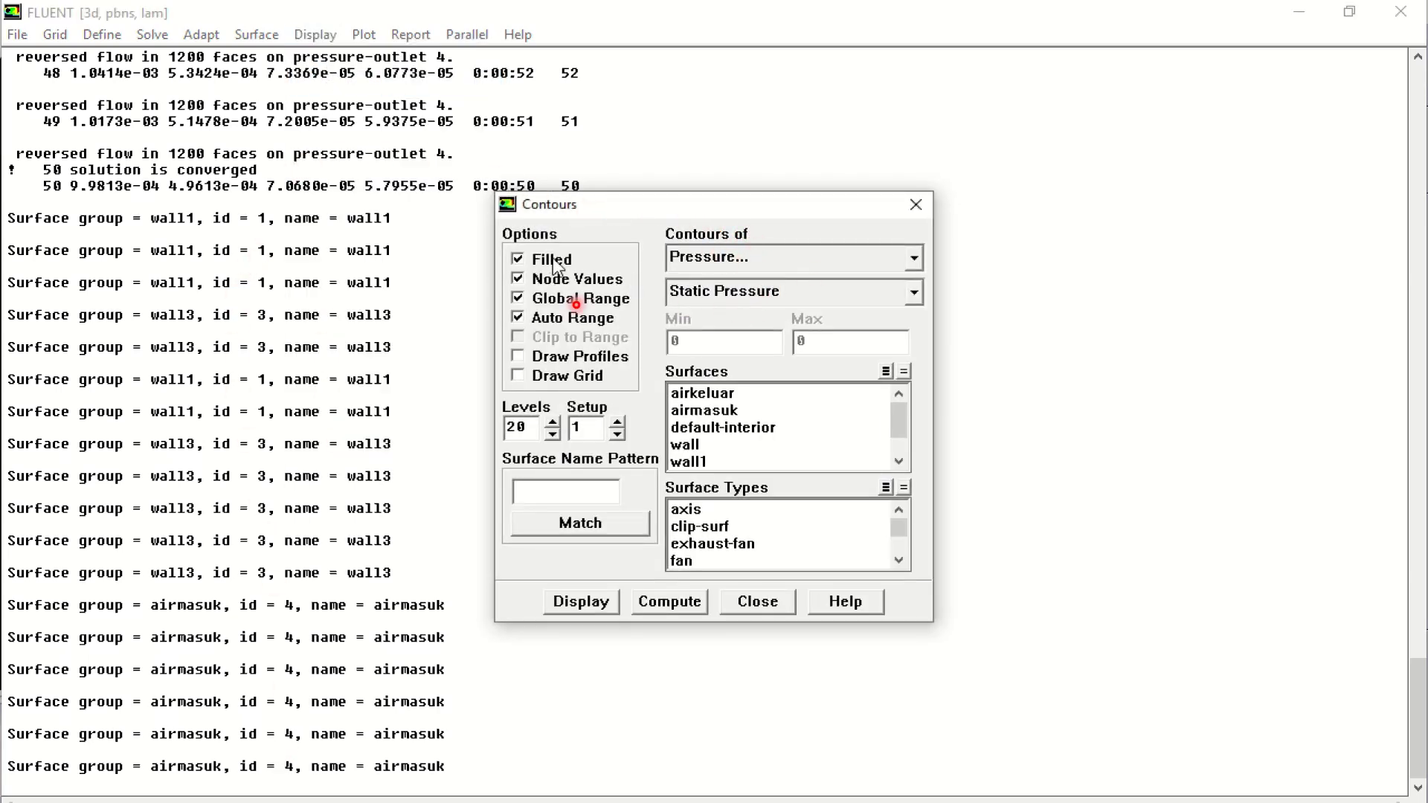
left_click(599, 358)
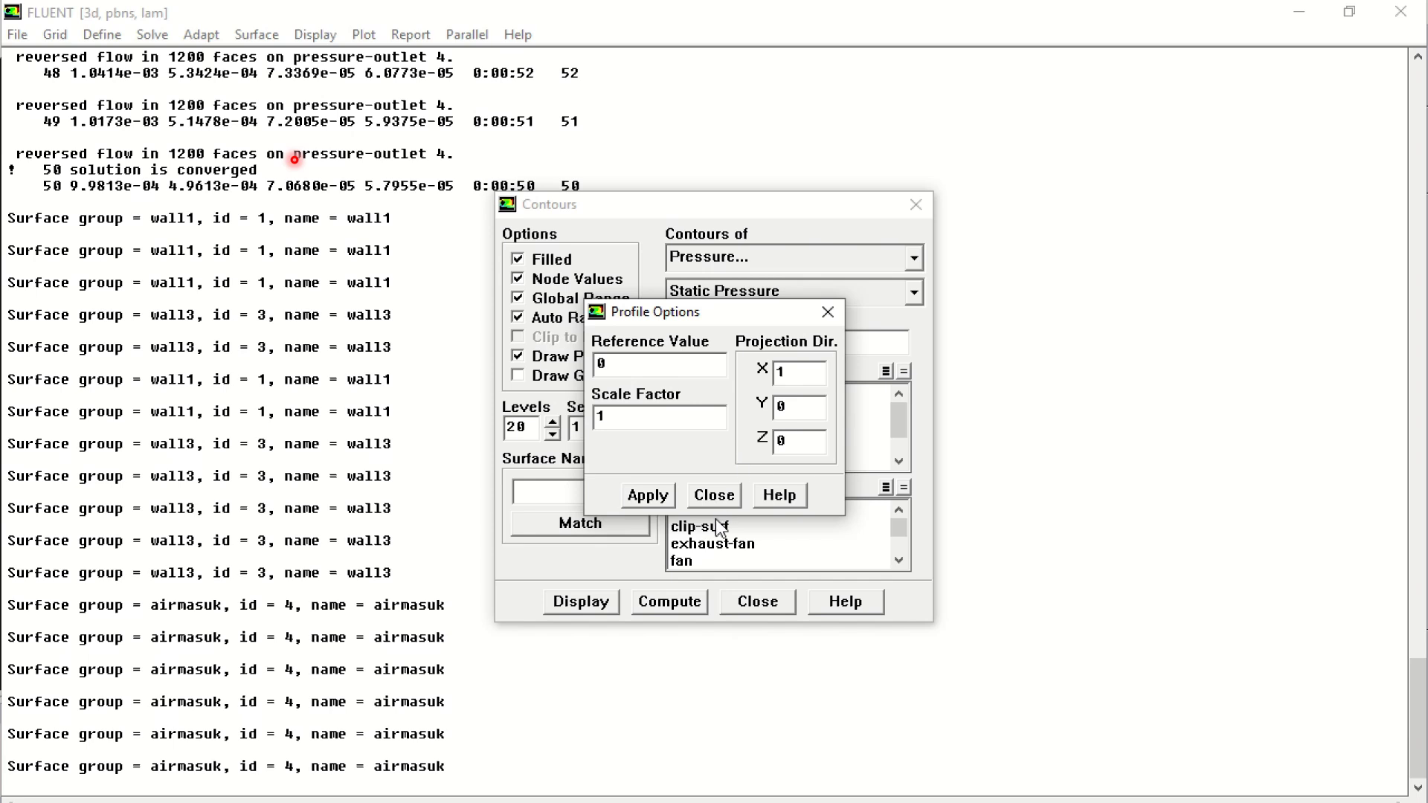
left_click(710, 496)
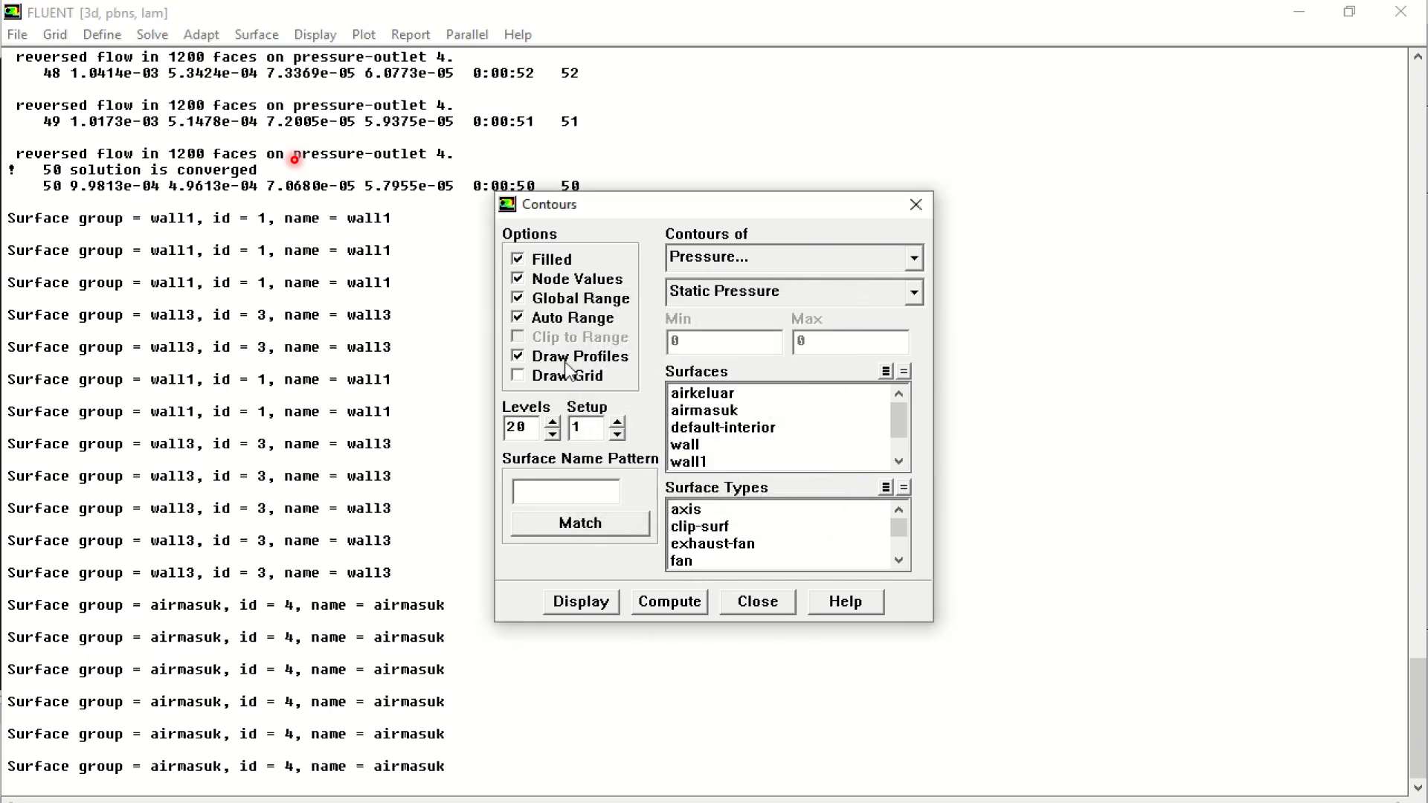
left_click(729, 260)
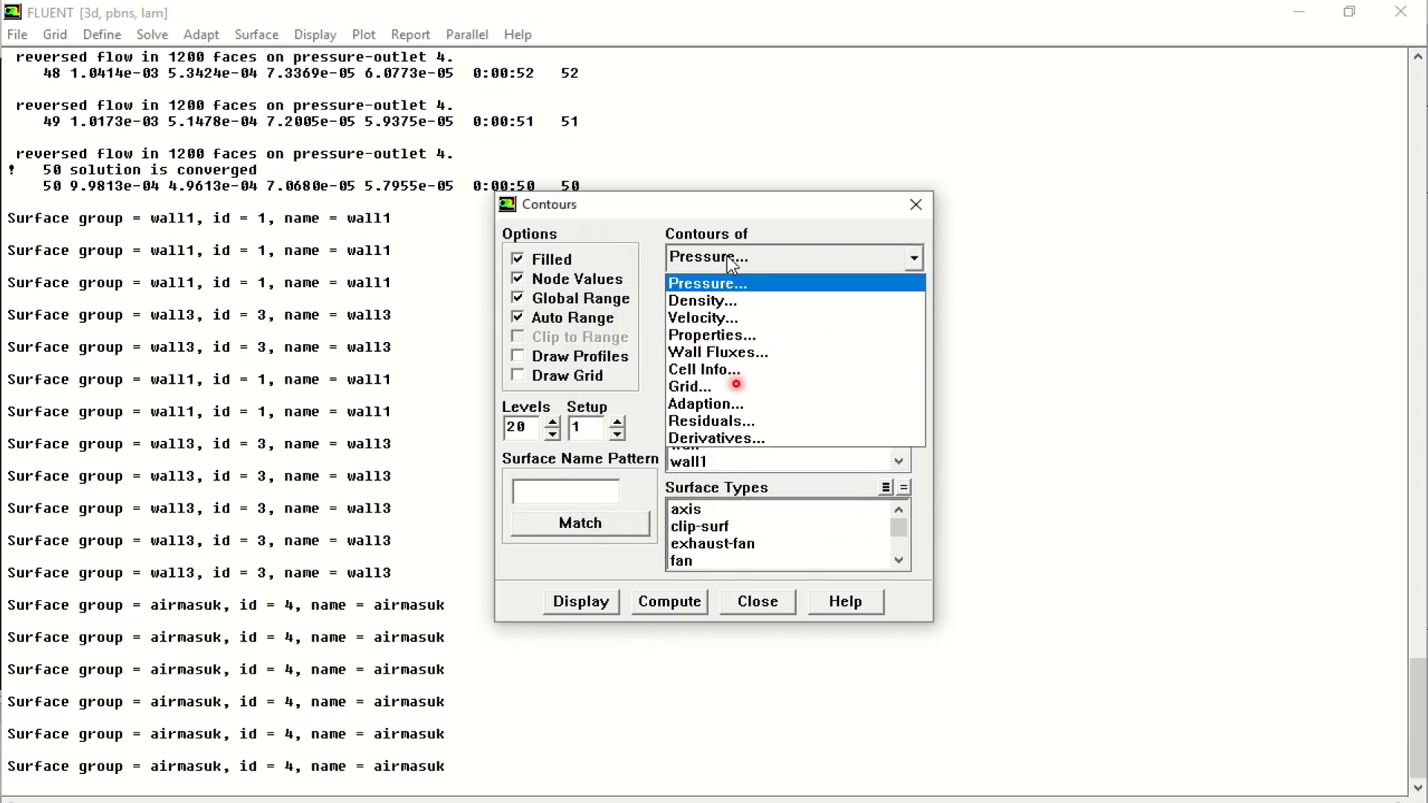
left_click(725, 281)
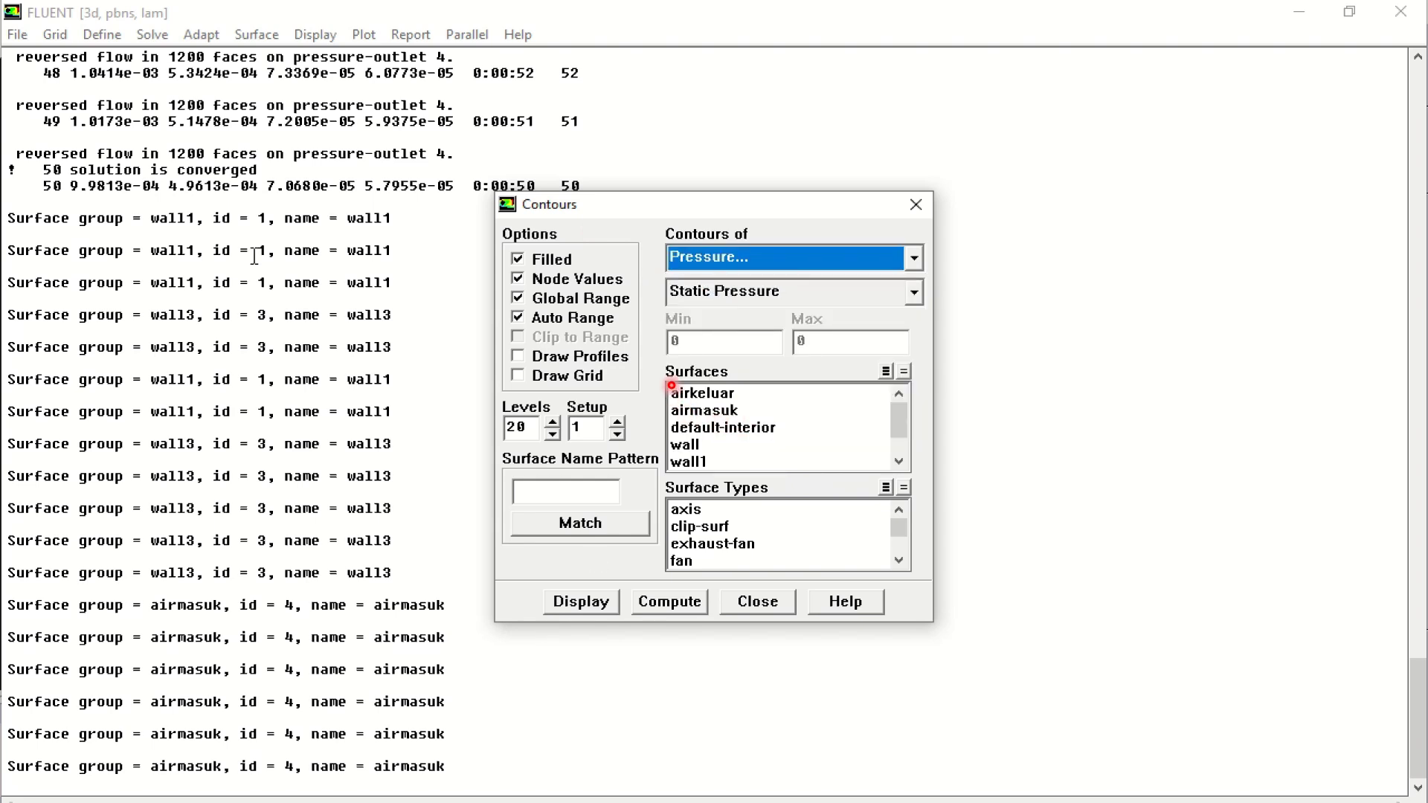
left_click(770, 293)
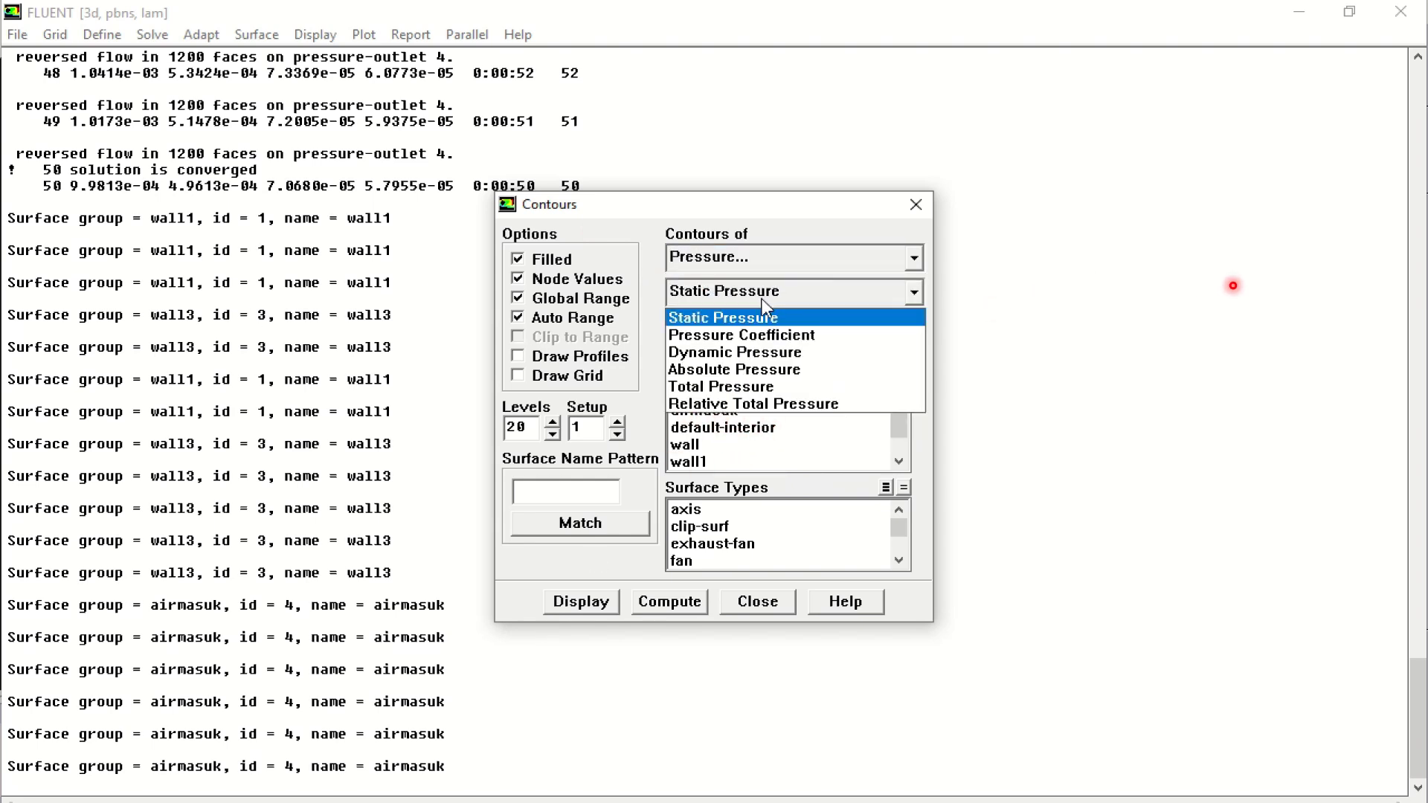
left_click(757, 317)
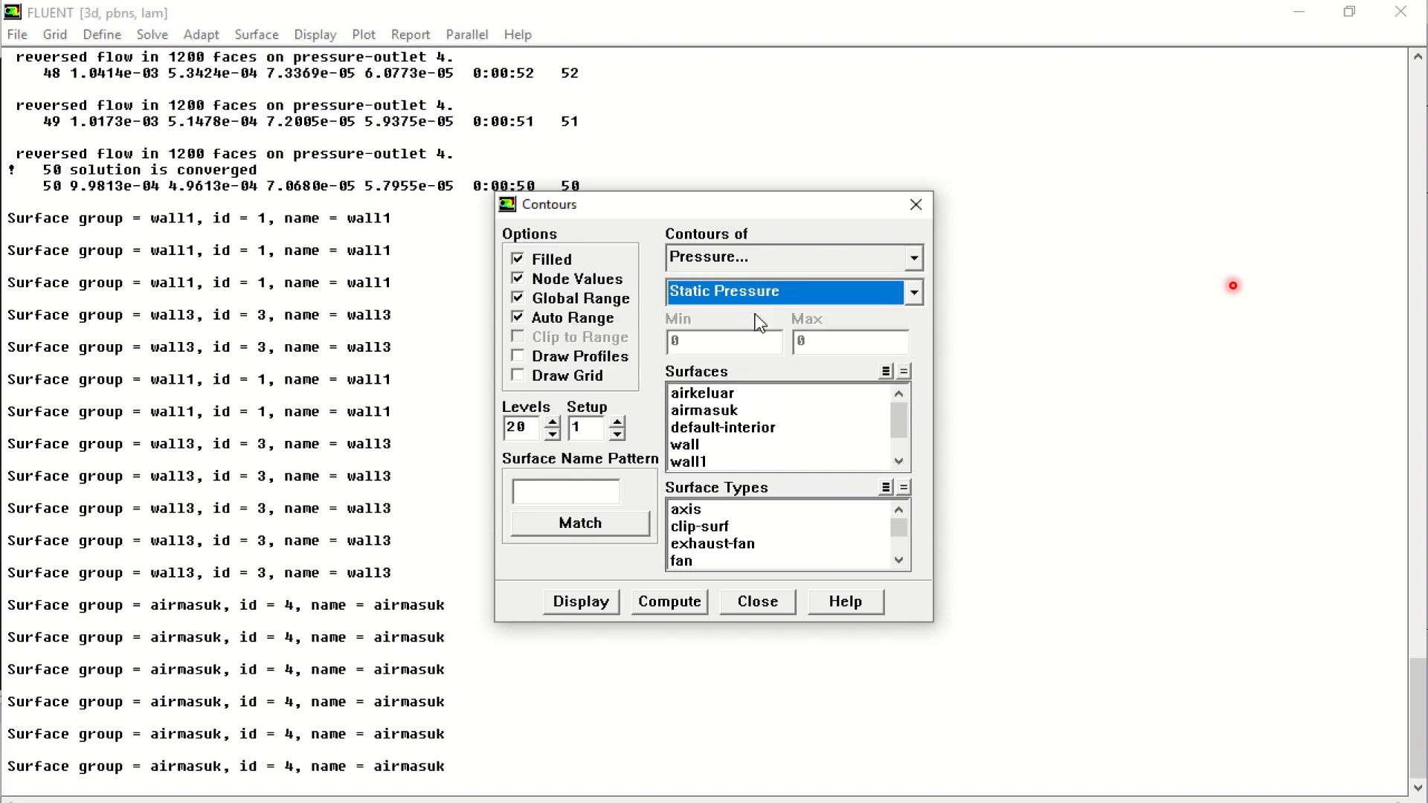
Select all surfaces, from airkeluar and airmasuk through default-interior and the four walls, and display the static pressure contours.
scroll(753, 445, "down", 1)
left_click(765, 445)
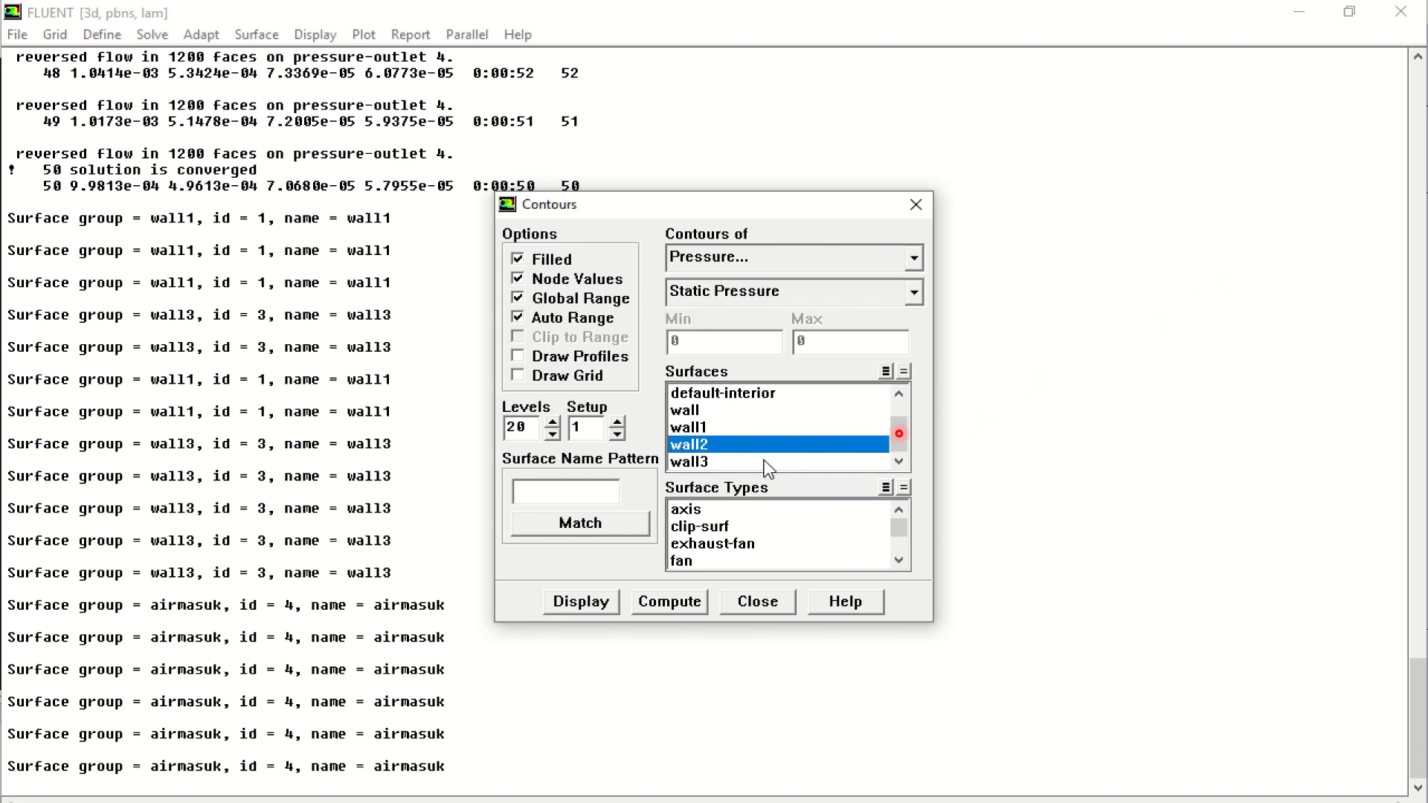
left_click(766, 461)
left_click(765, 426)
left_click(771, 411)
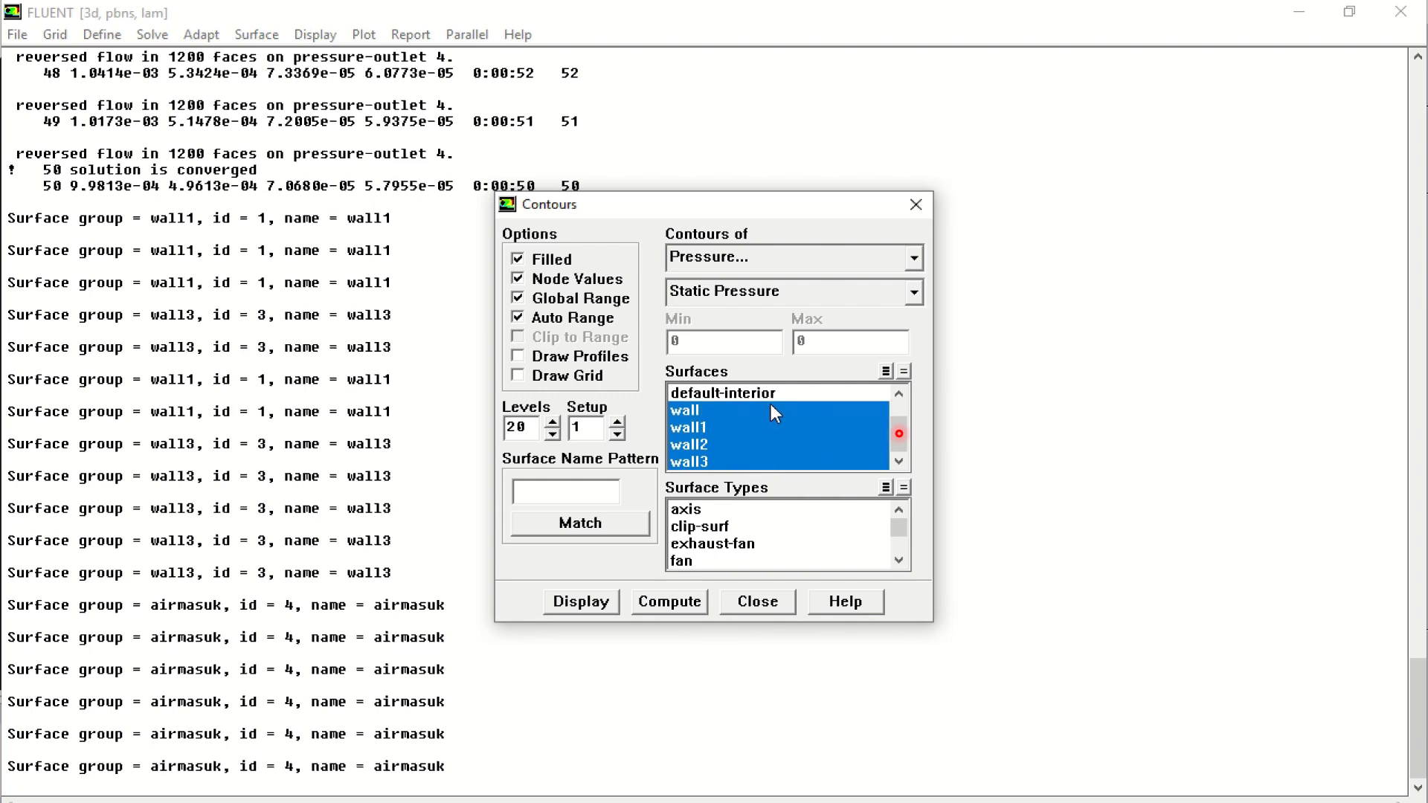
scroll(772, 443, "up", 1)
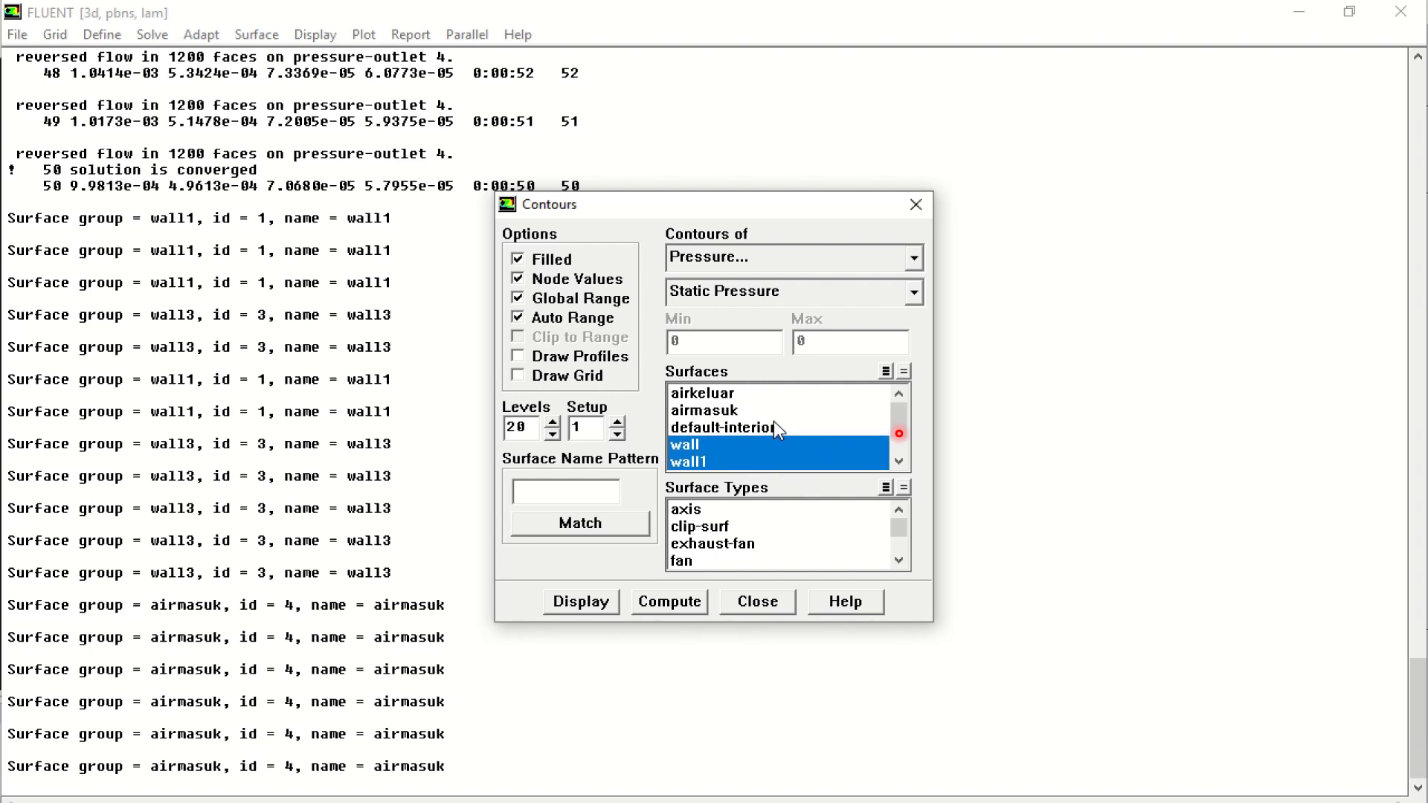
left_click(773, 424)
left_click(774, 408)
left_click(775, 393)
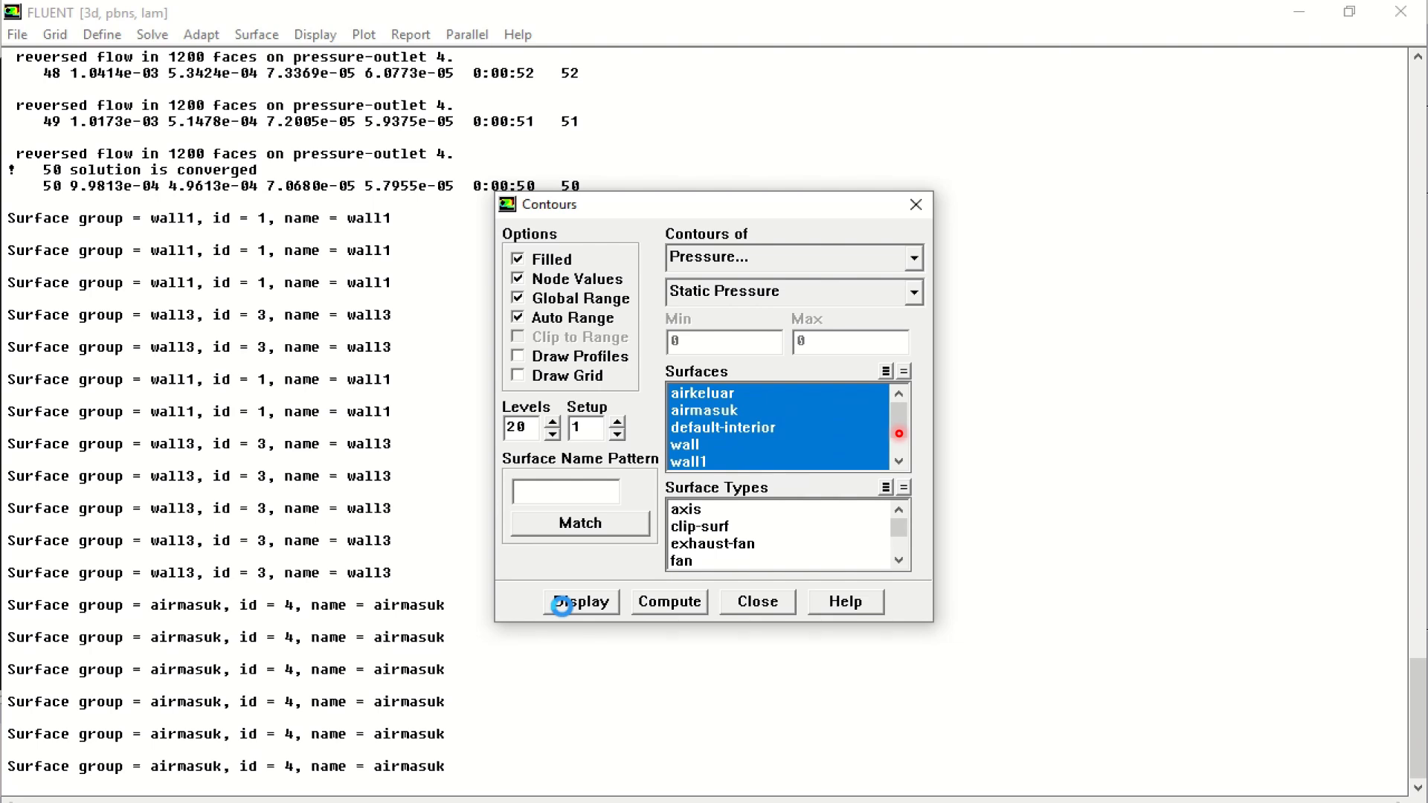
left_click(562, 602)
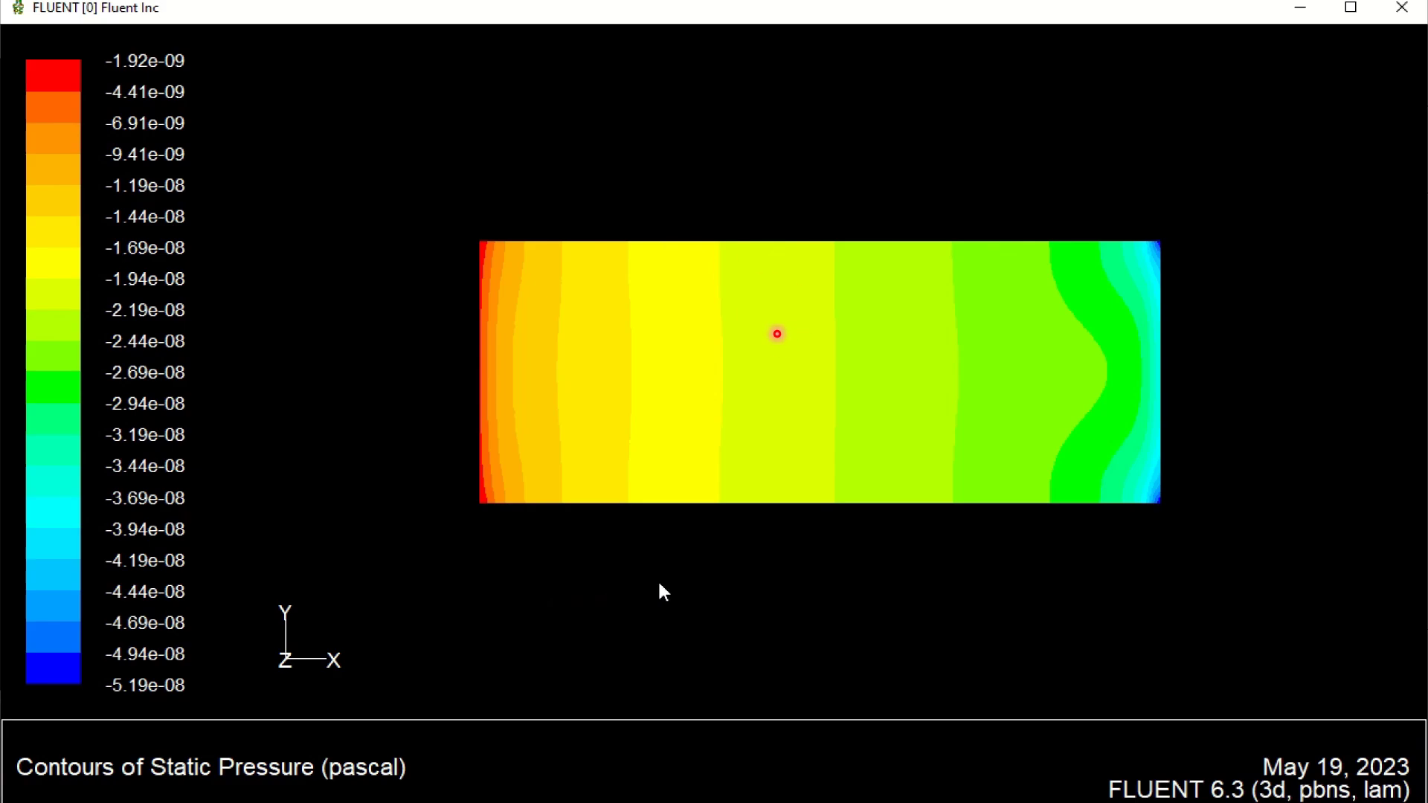
Examine the static pressure contours on the channel from several angles and probe the contour level on wall3.
left_click_drag(1016, 207, 761, 510)
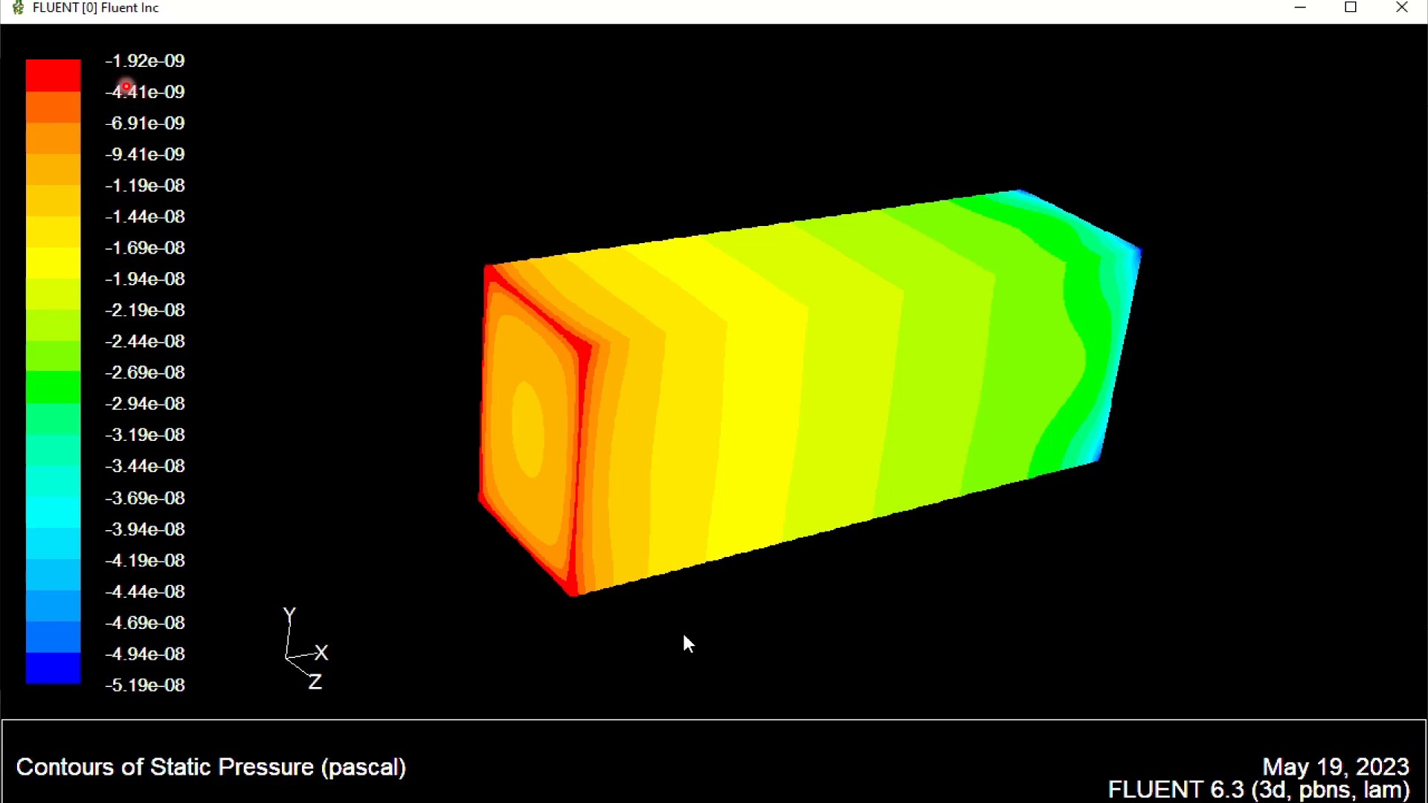
left_click_drag(713, 649, 554, 525)
left_click_drag(1149, 513, 692, 510)
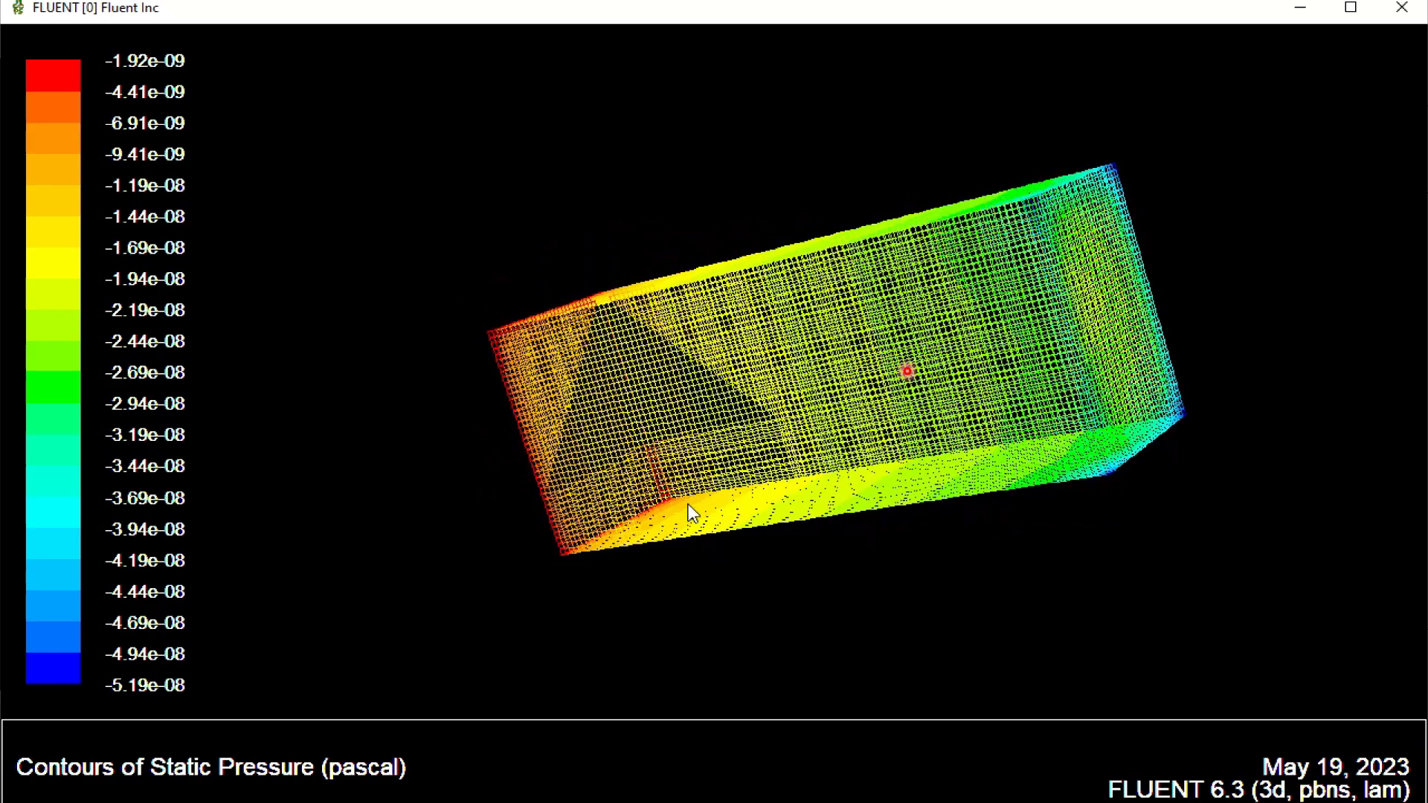
left_click_drag(1189, 439, 969, 528)
right_click(880, 386)
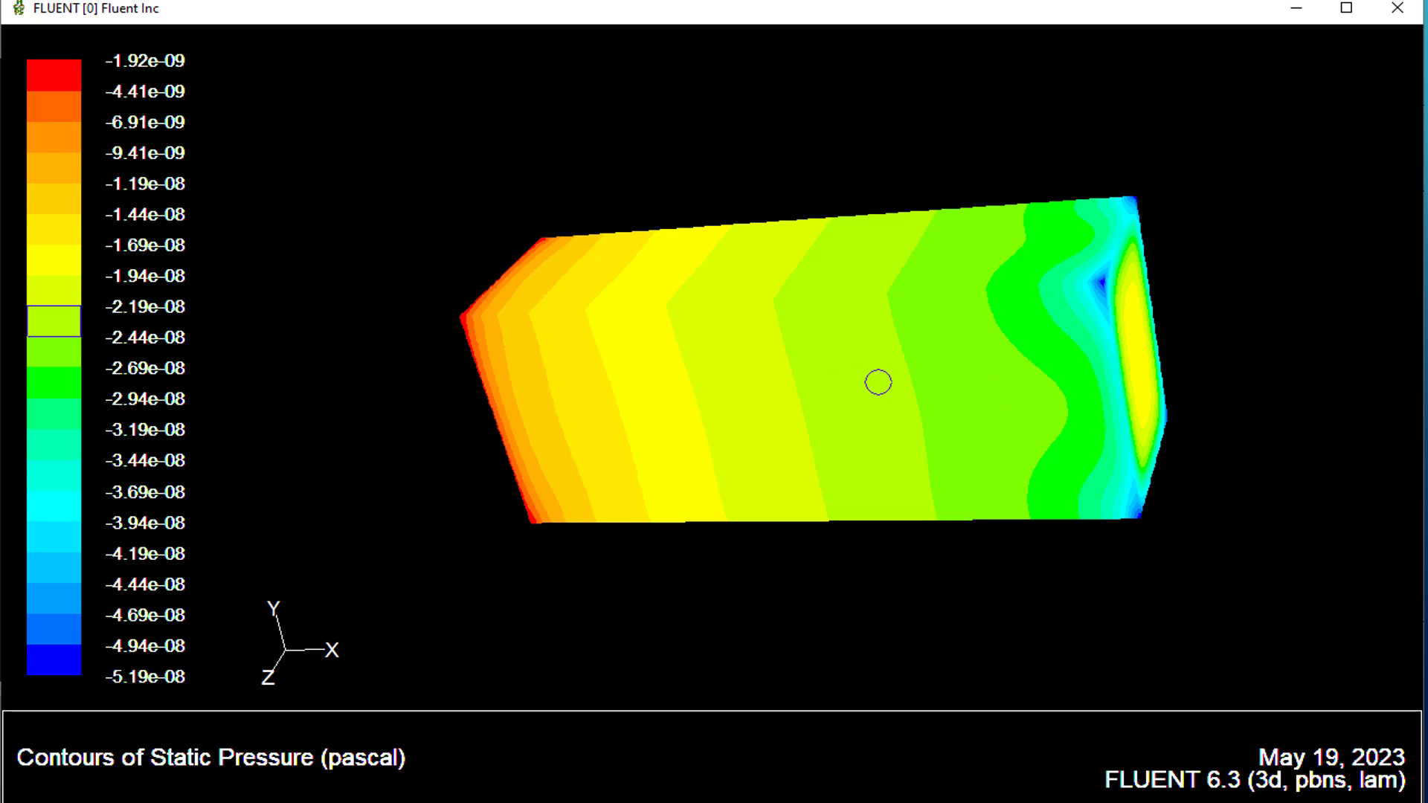
Return to the main FLUENT console and set up a velocity vector plot with Auto Range enabled.
key("alt+Tab")
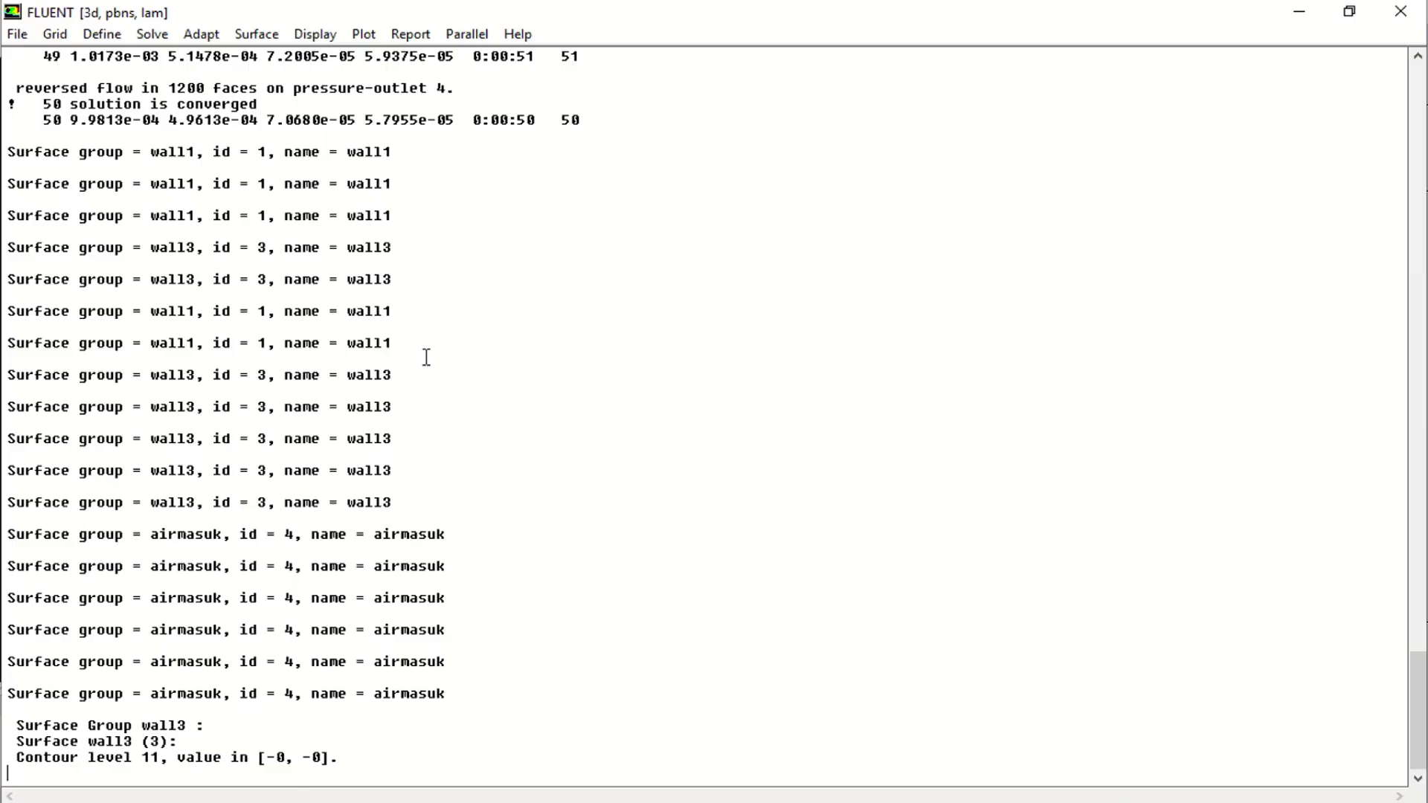
left_click(312, 36)
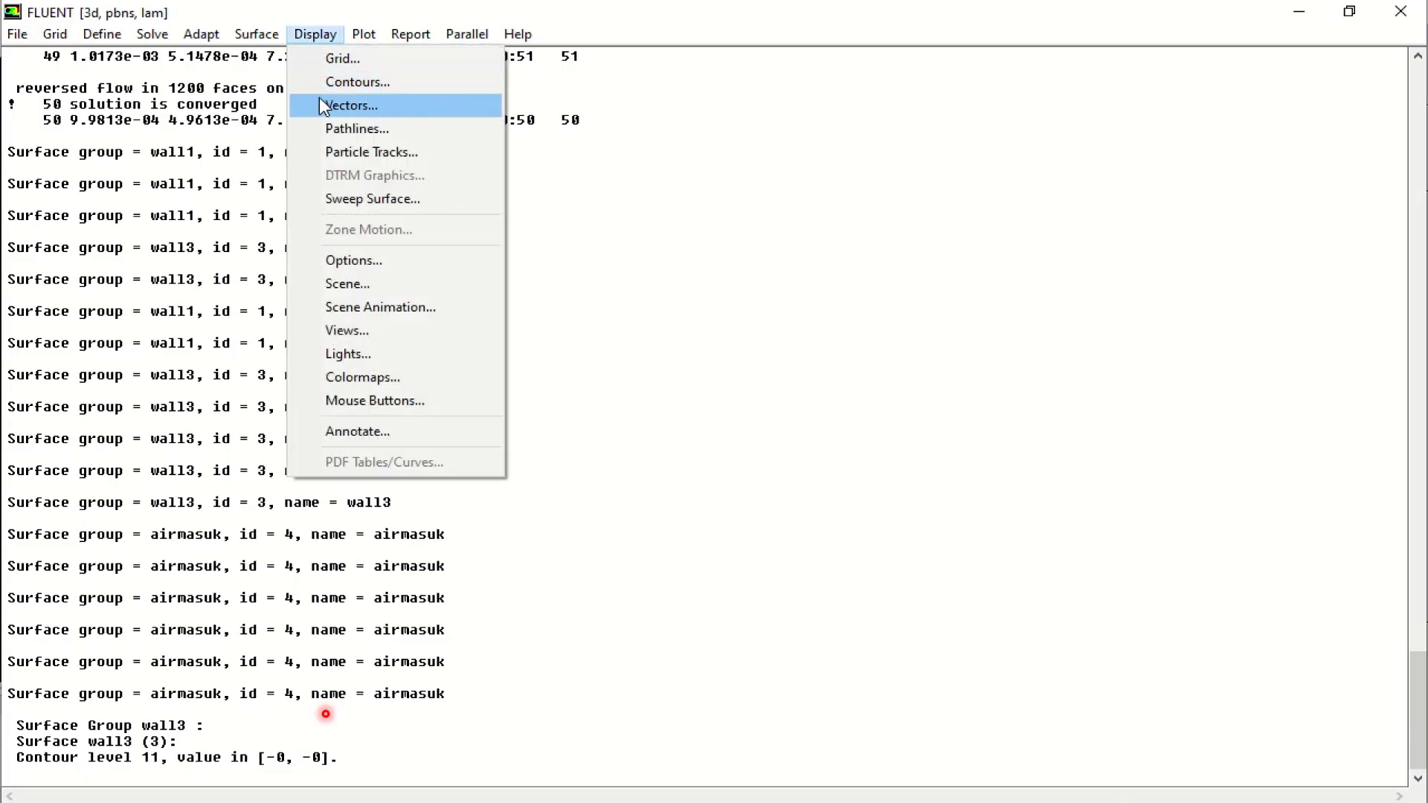
left_click(351, 105)
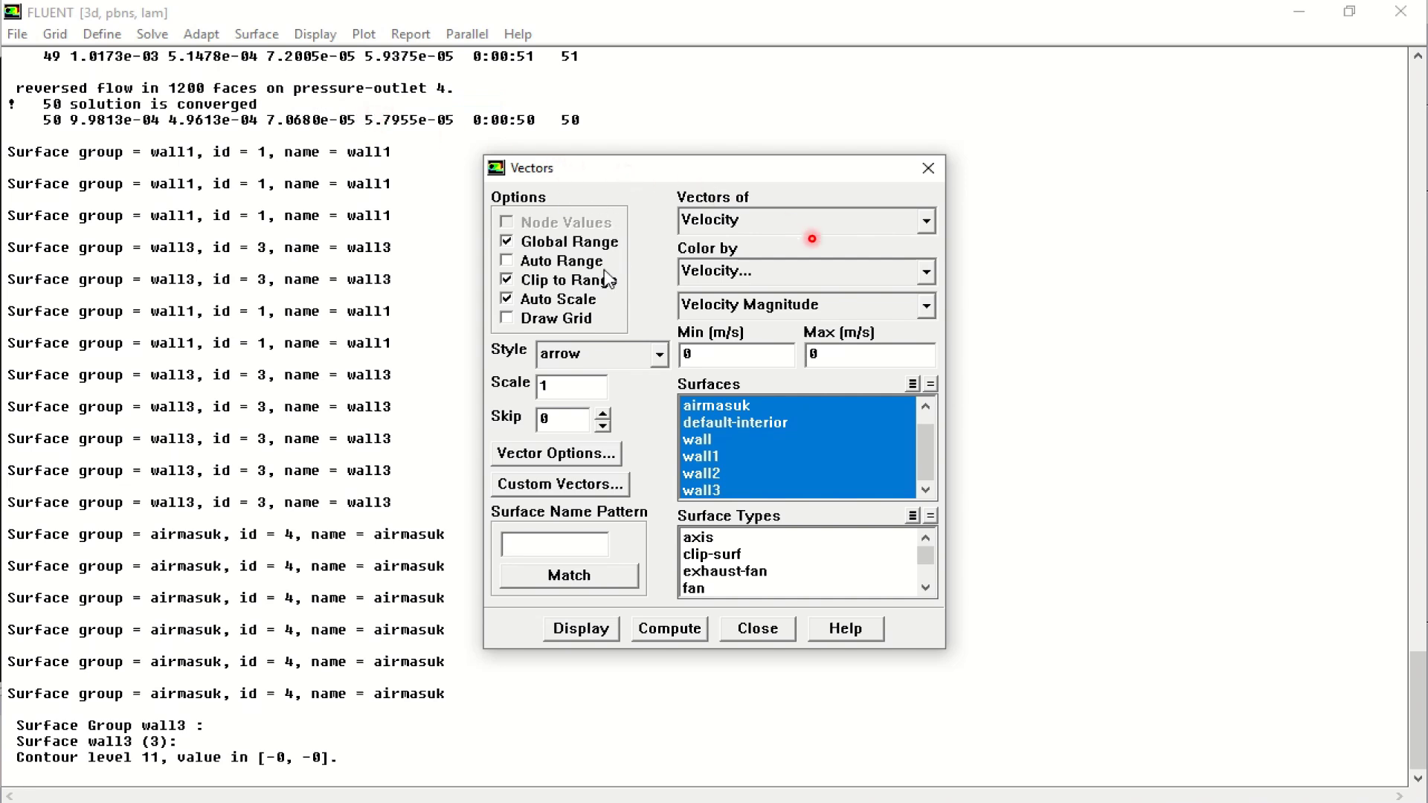
left_click(576, 261)
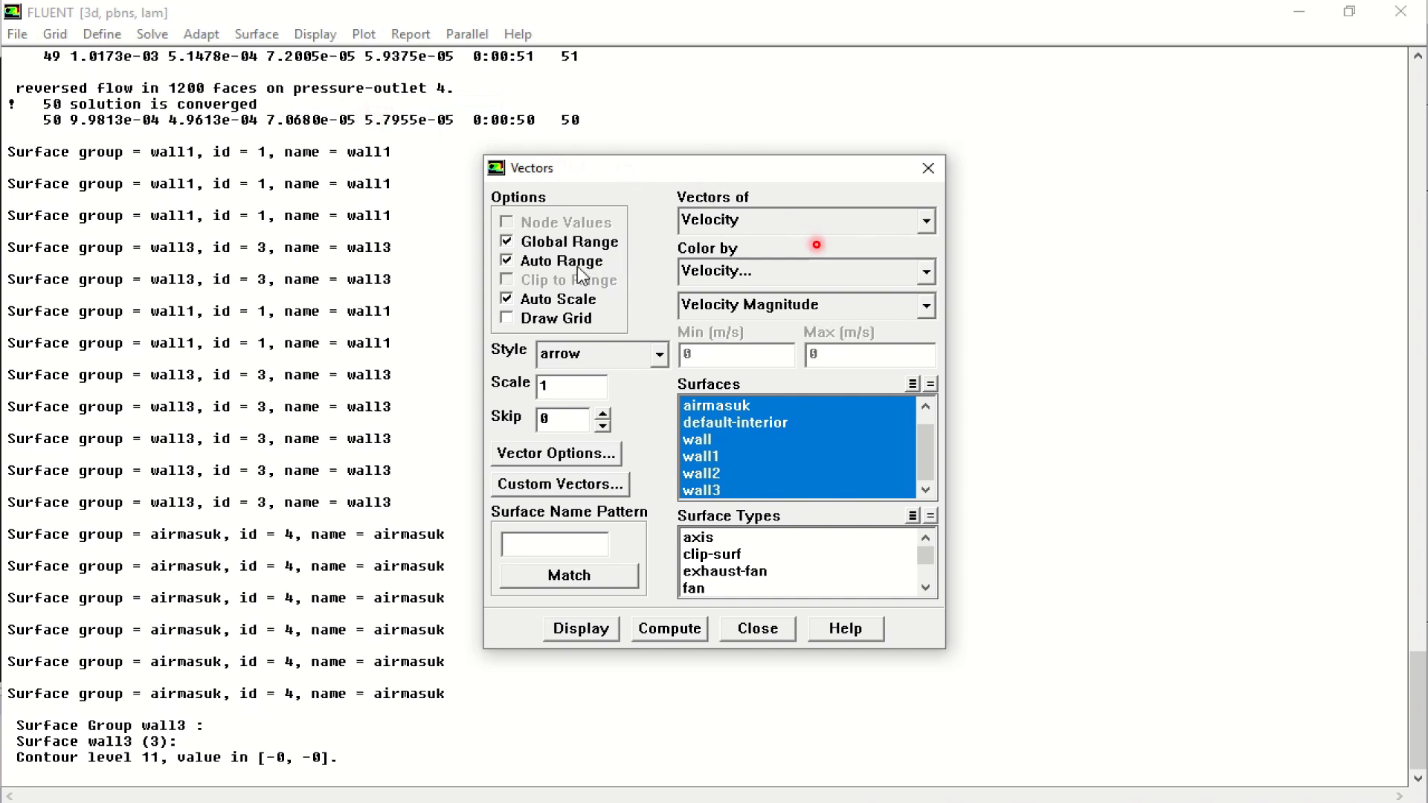
left_click(735, 221)
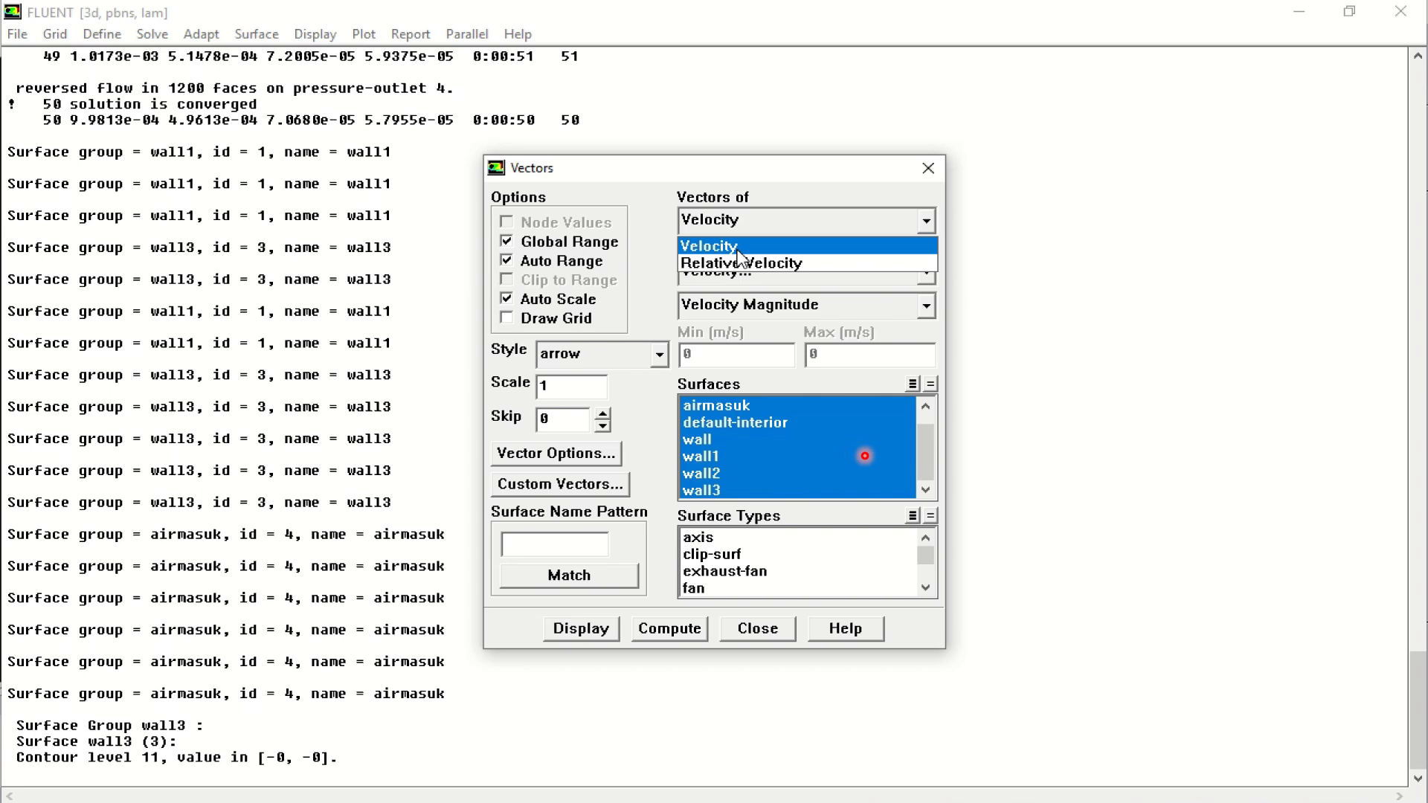
left_click(739, 244)
Color the vectors by velocity magnitude, display them on all selected surfaces and inspect the plot.
left_click(738, 275)
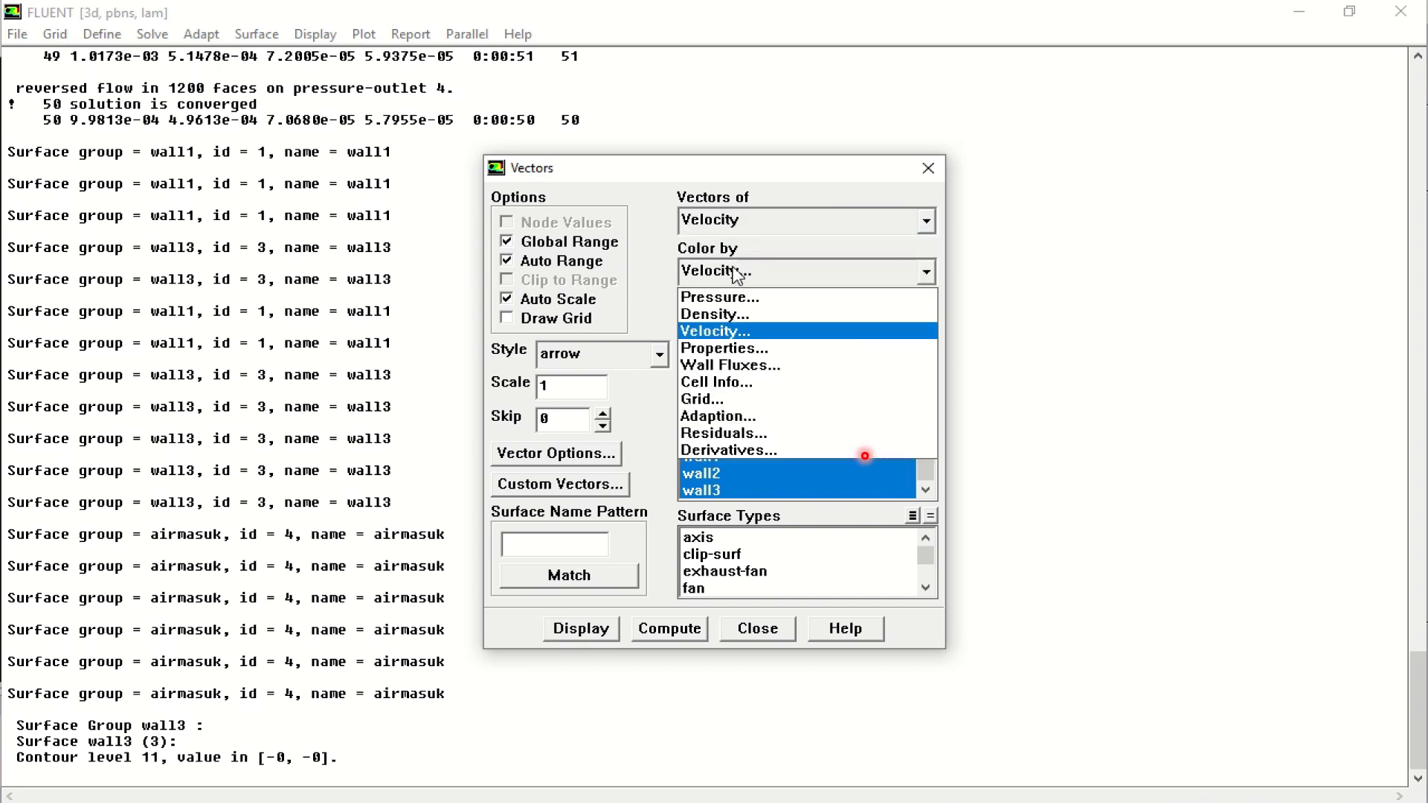
left_click(731, 329)
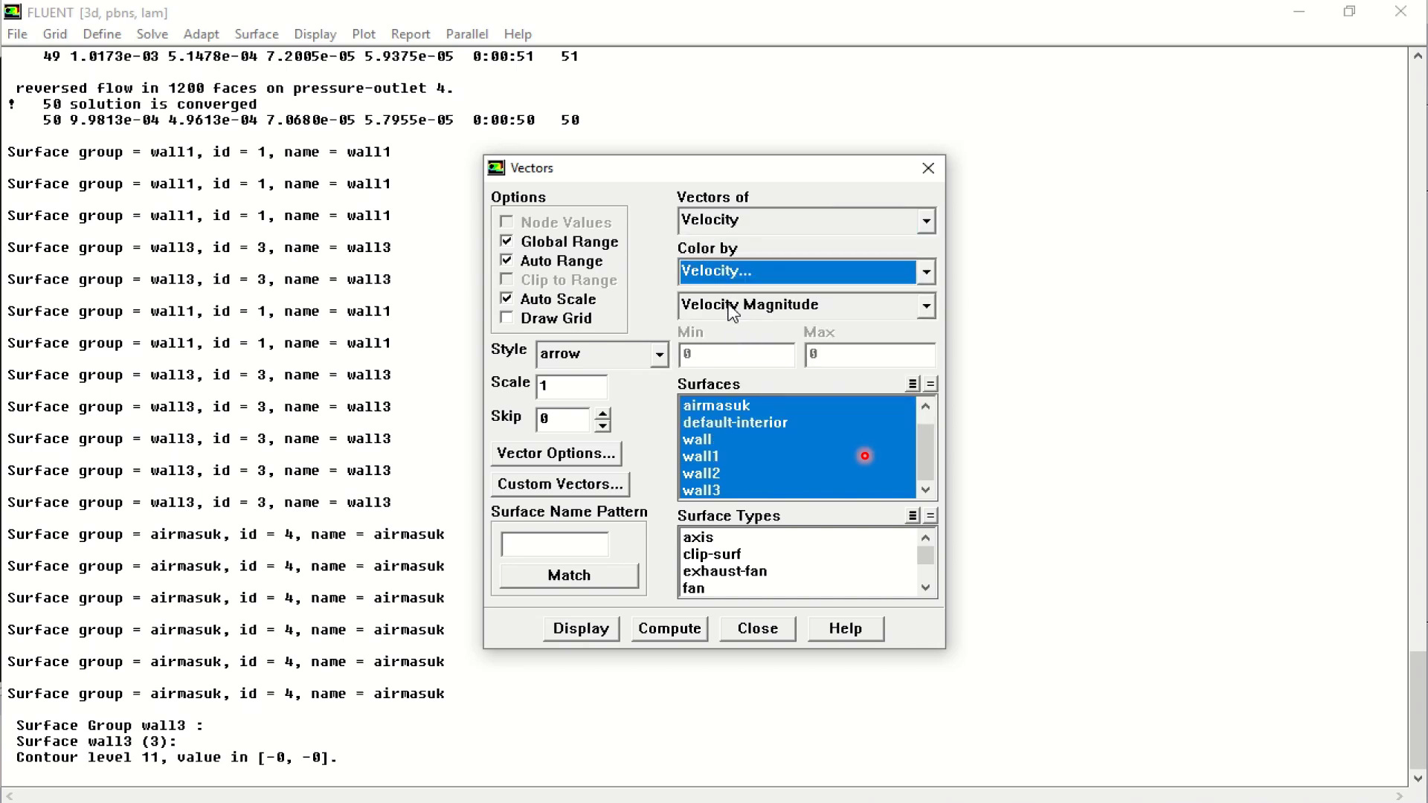
left_click(728, 308)
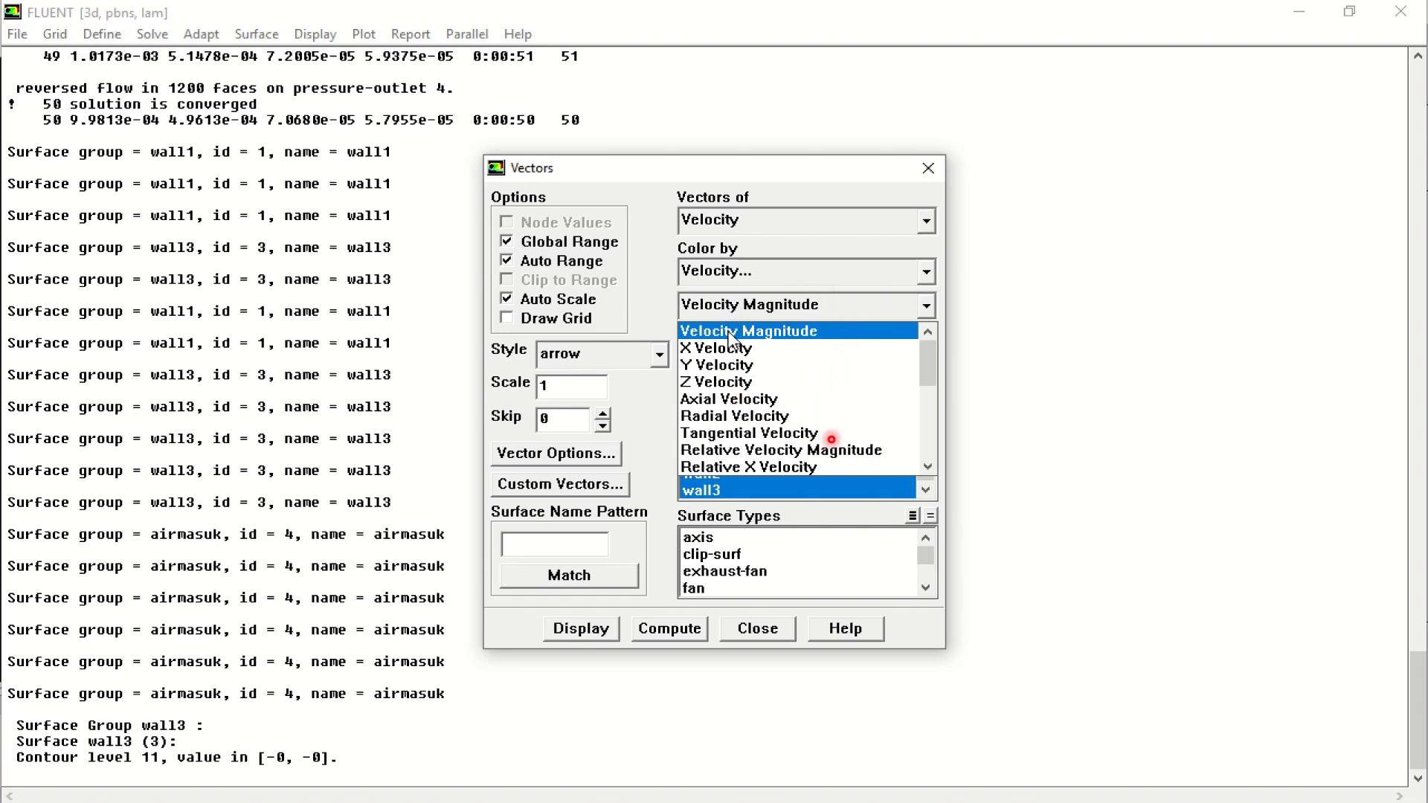
left_click(733, 340)
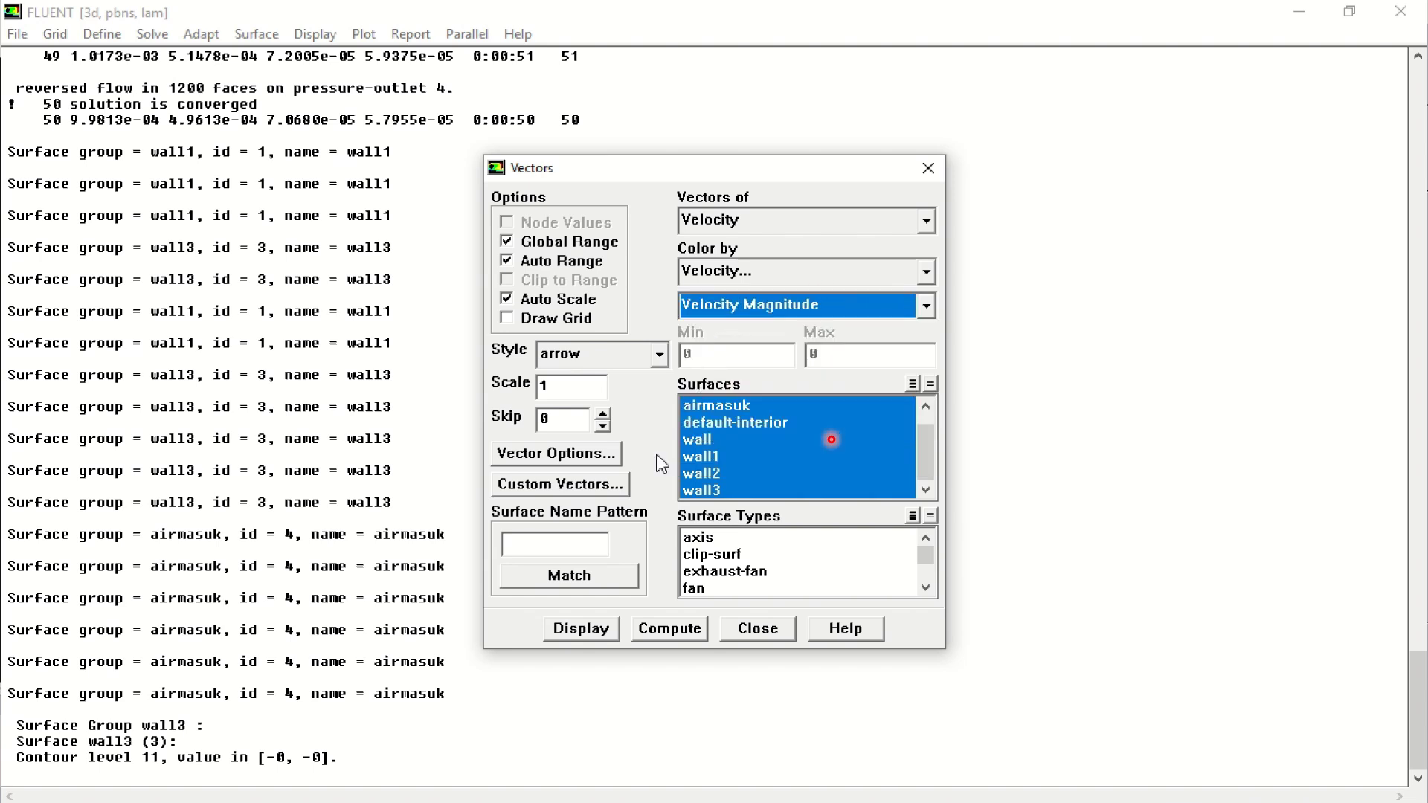
left_click(582, 627)
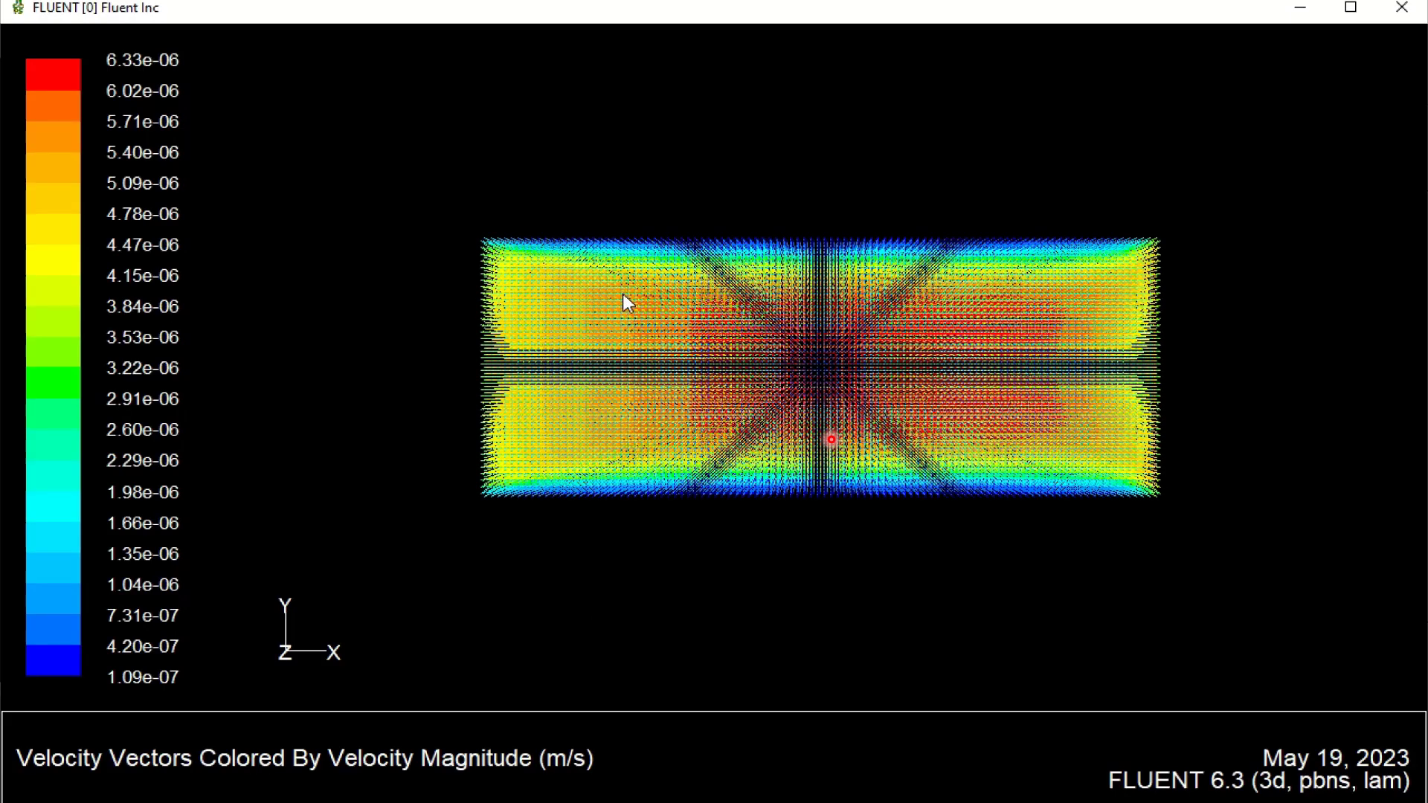
left_click_drag(615, 322, 1127, 485)
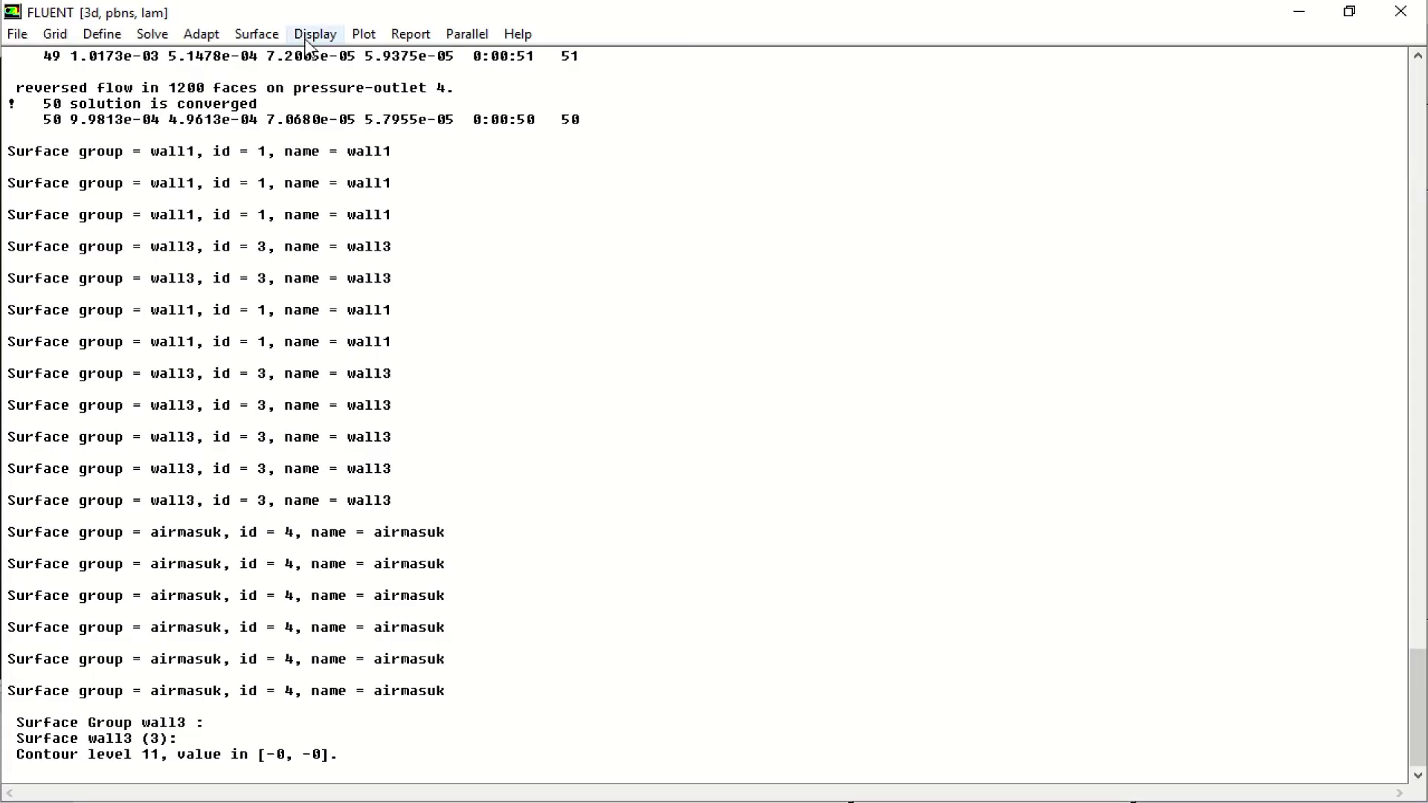
Set up a solution XY plot with static pressure as the Y axis function against position.
left_click(315, 34)
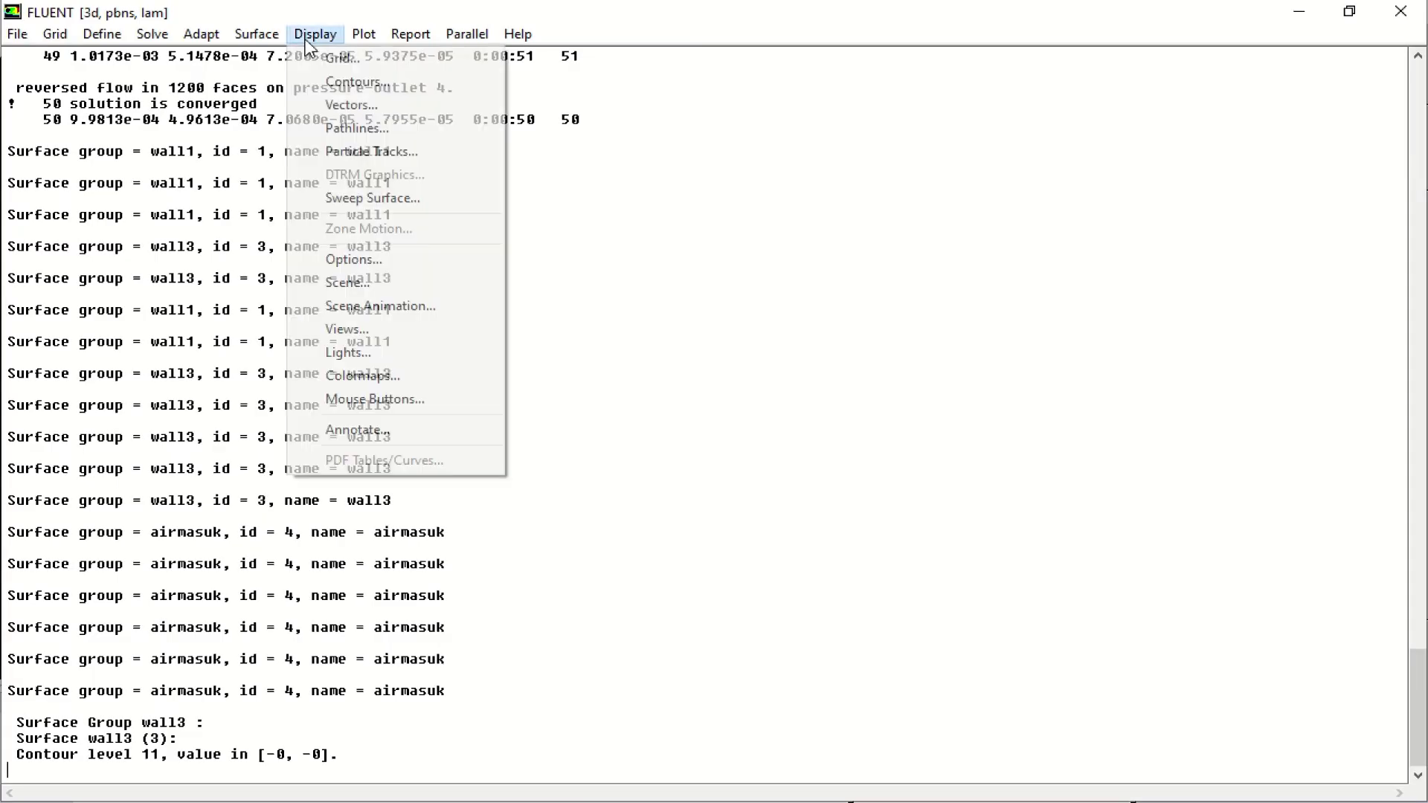
mouse_move(368, 45)
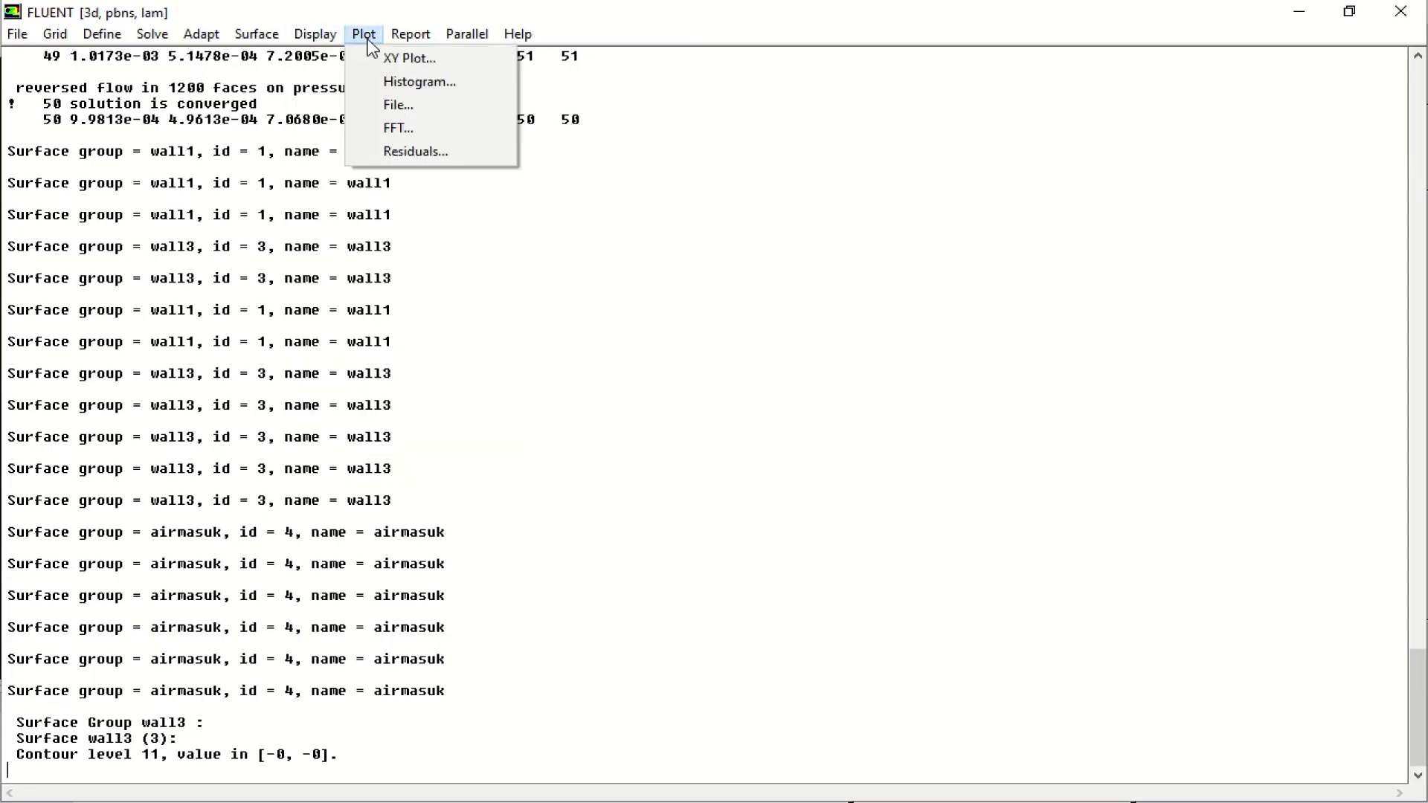
left_click(374, 58)
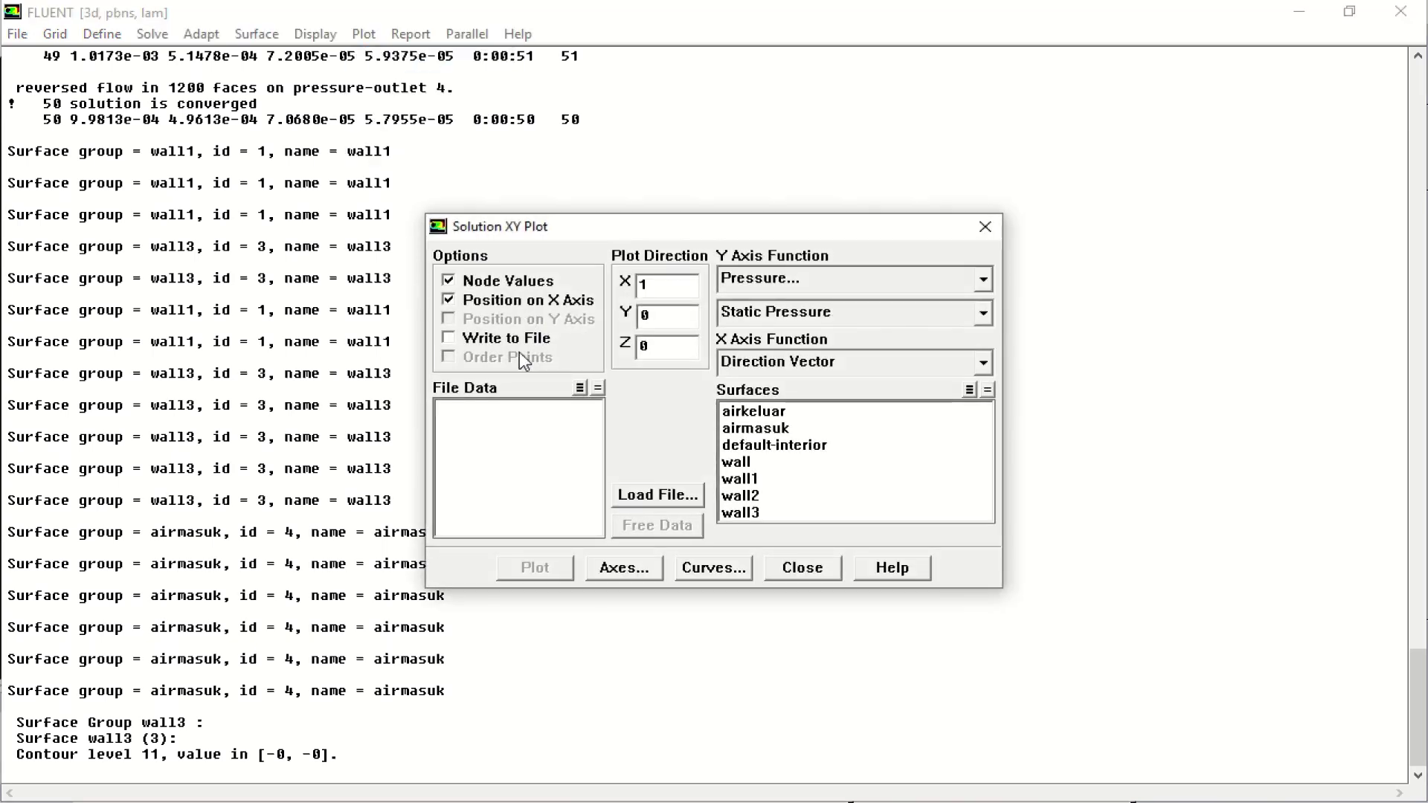
left_click(756, 281)
left_click(755, 305)
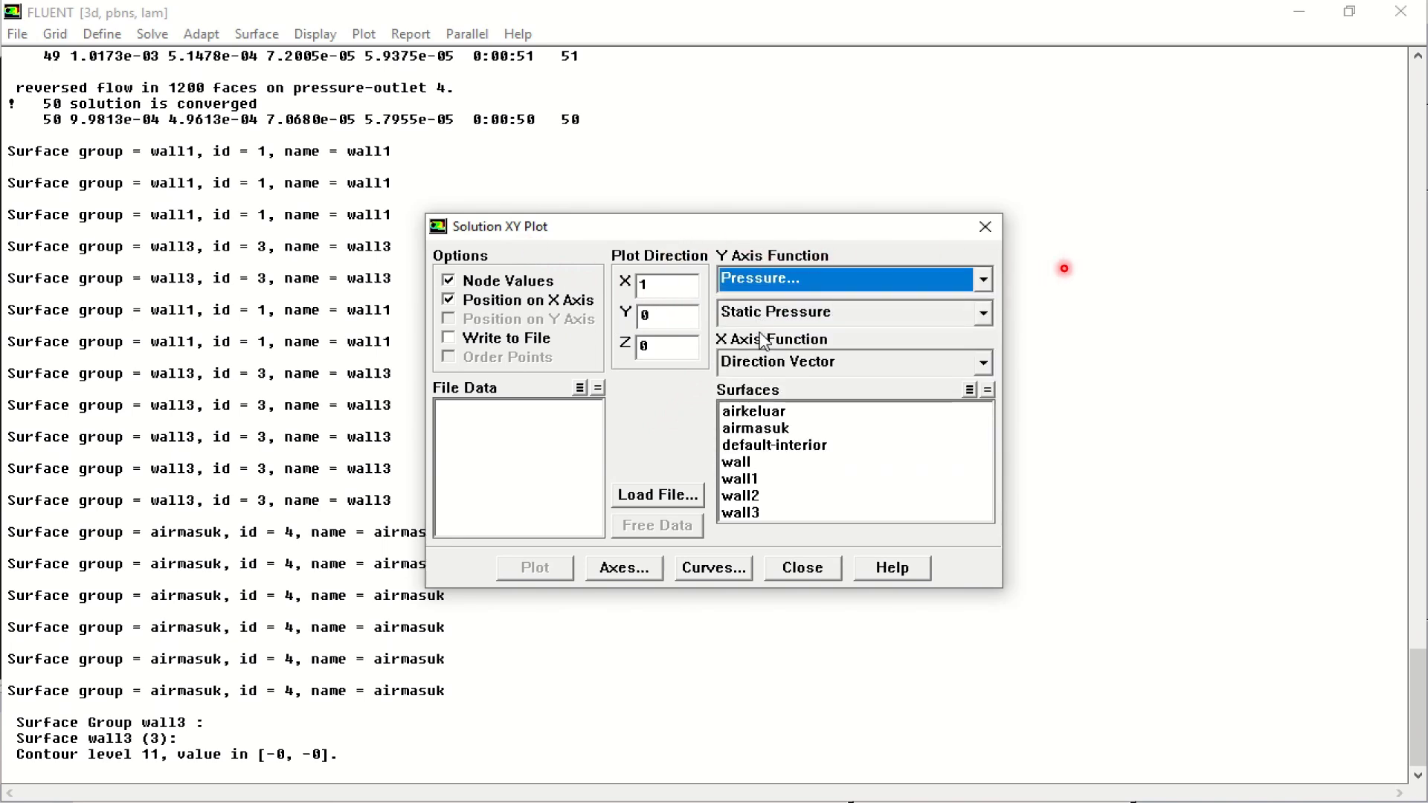
Select airkeluar, airmasuk, wall, wall1, wall2 and wall3 without default-interior, and plot their static pressure against position.
left_click_drag(781, 414, 785, 448)
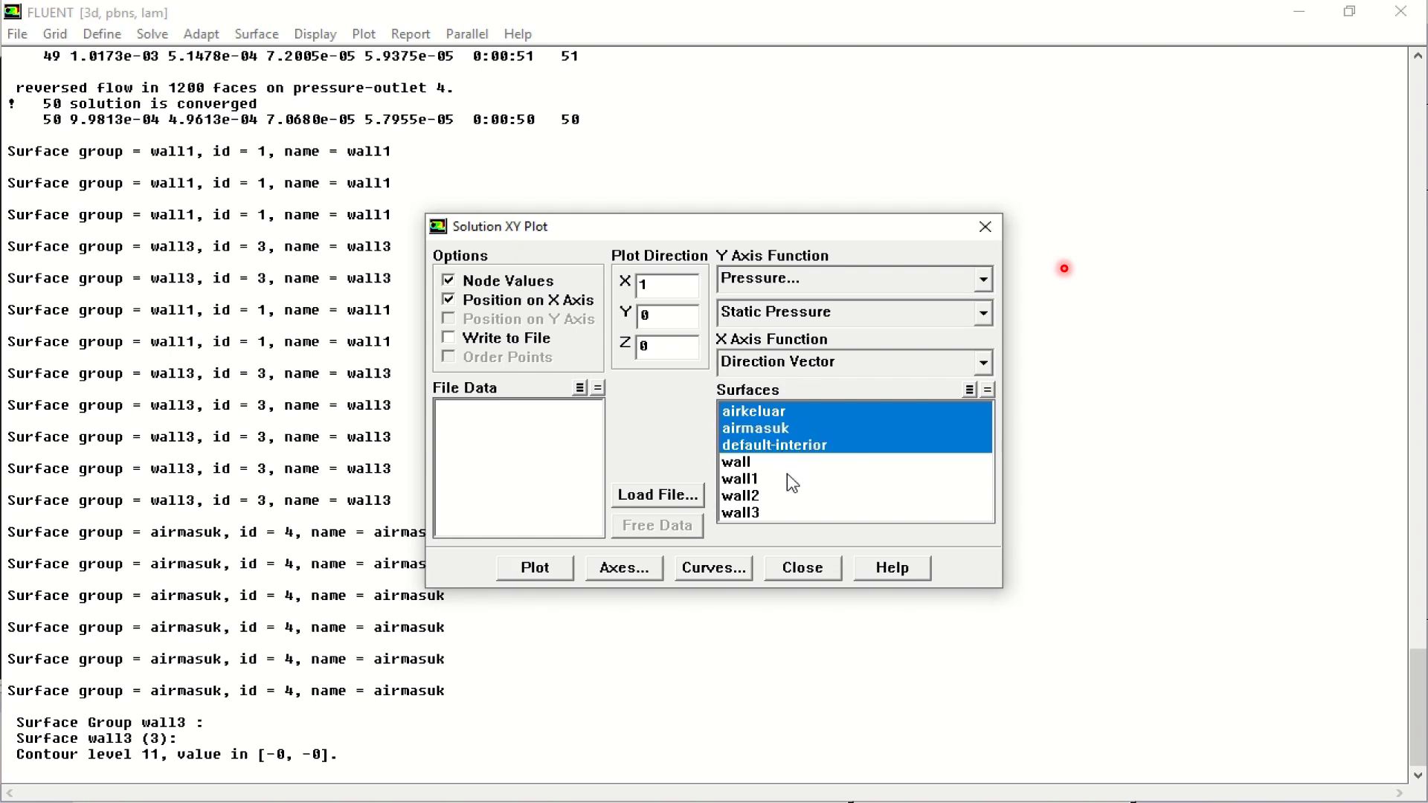
left_click(784, 446)
left_click(782, 462)
left_click(782, 478)
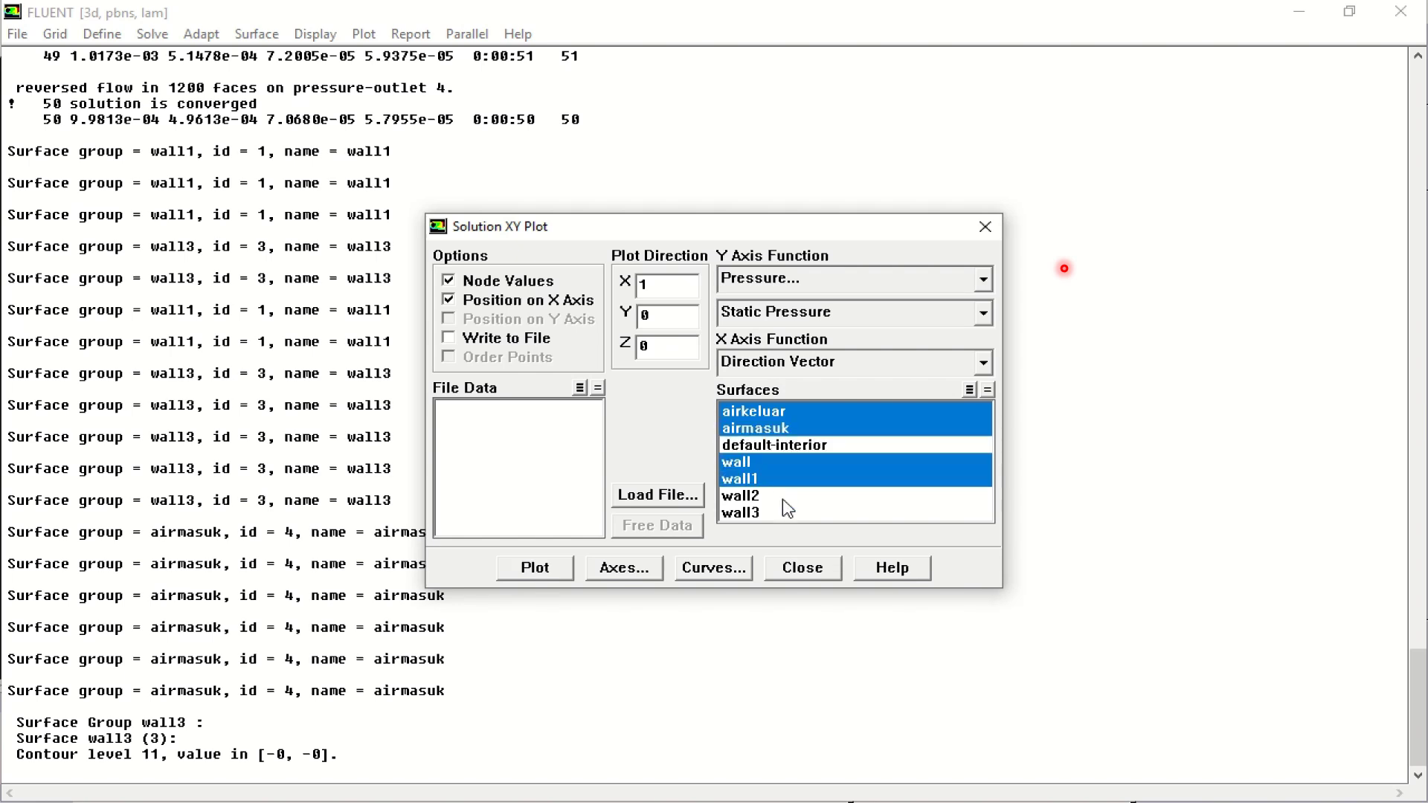
left_click(783, 497)
left_click(797, 512)
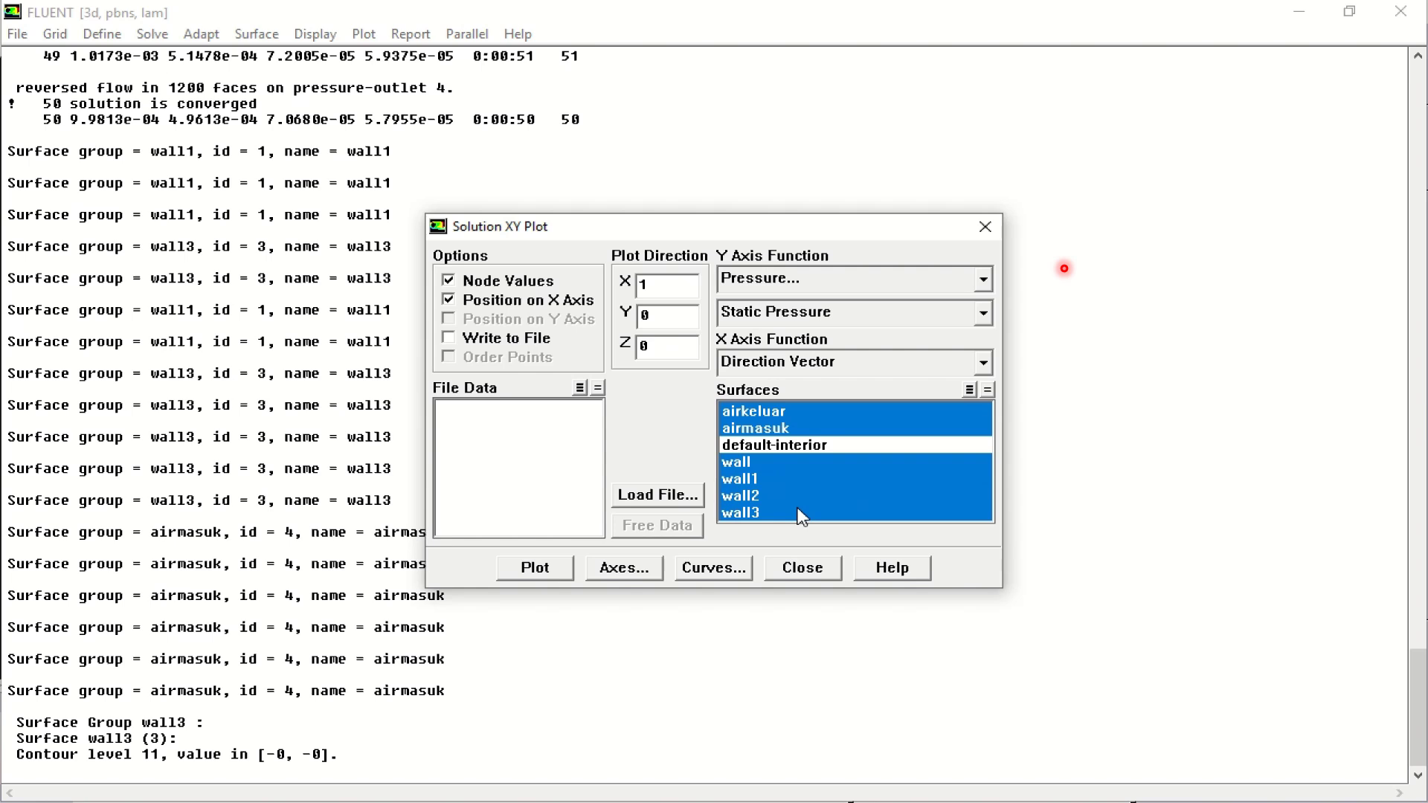
left_click(537, 568)
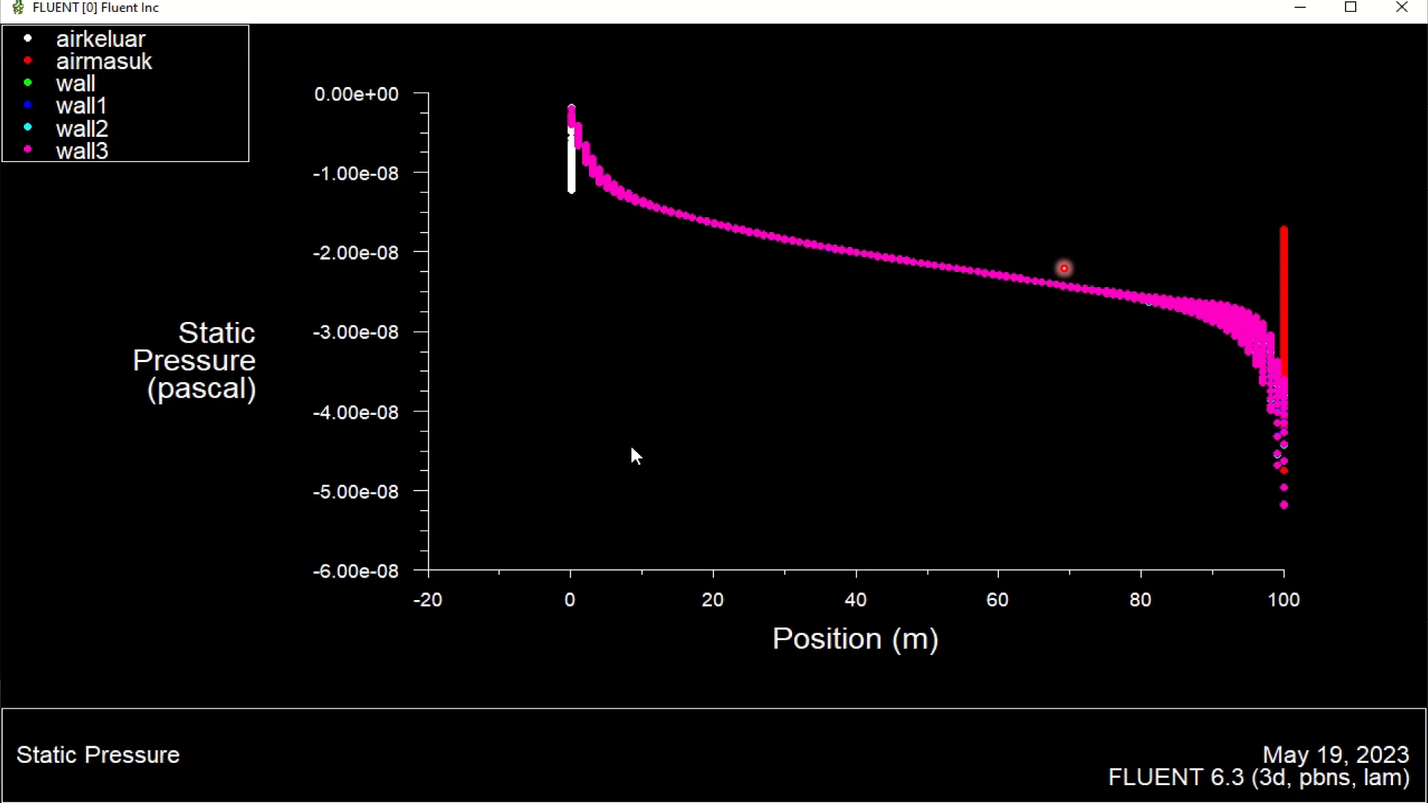
mouse_move(647, 2)
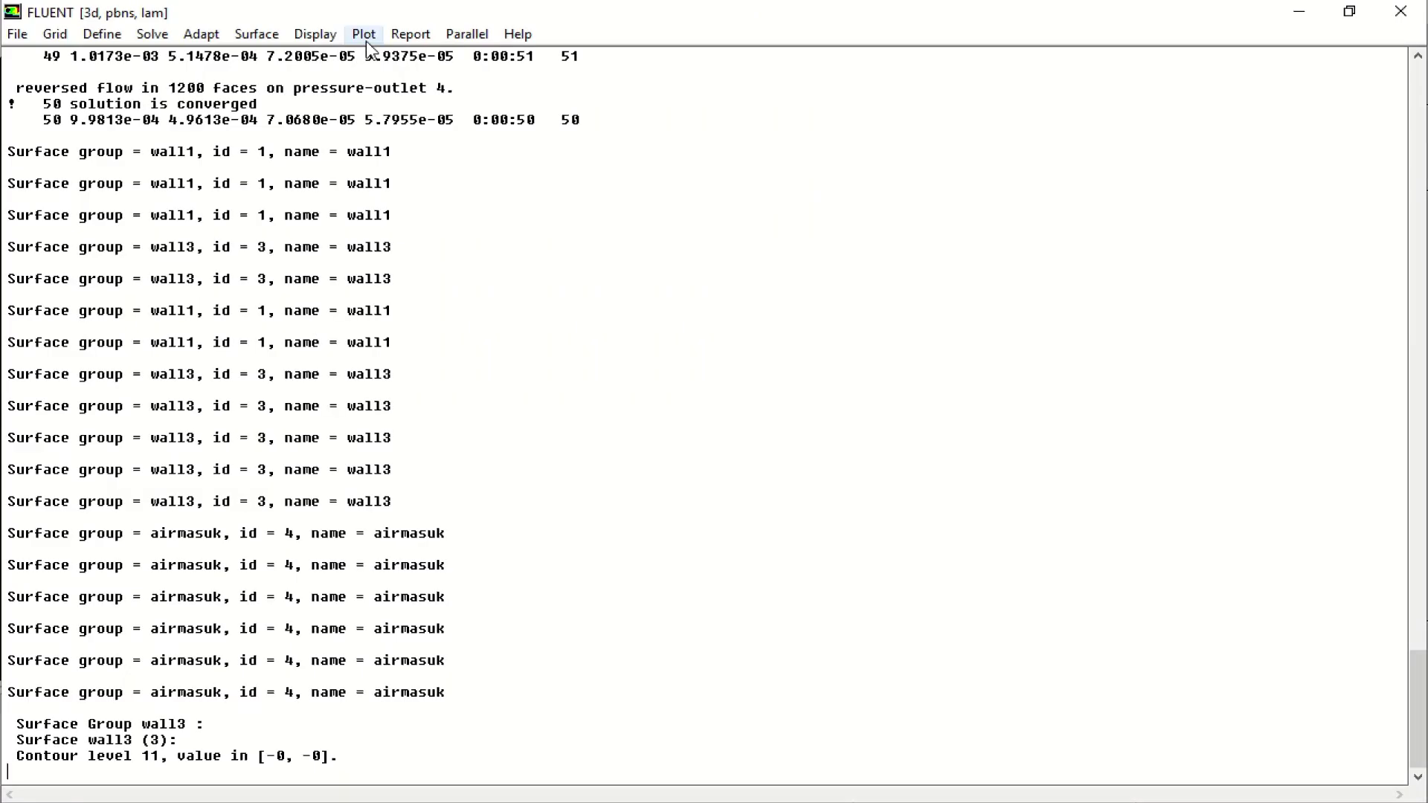
Plot a 10-division static pressure histogram for air, airkeluar, airmasuk and the four wall zones, leaving out default-interior.
left_click(366, 37)
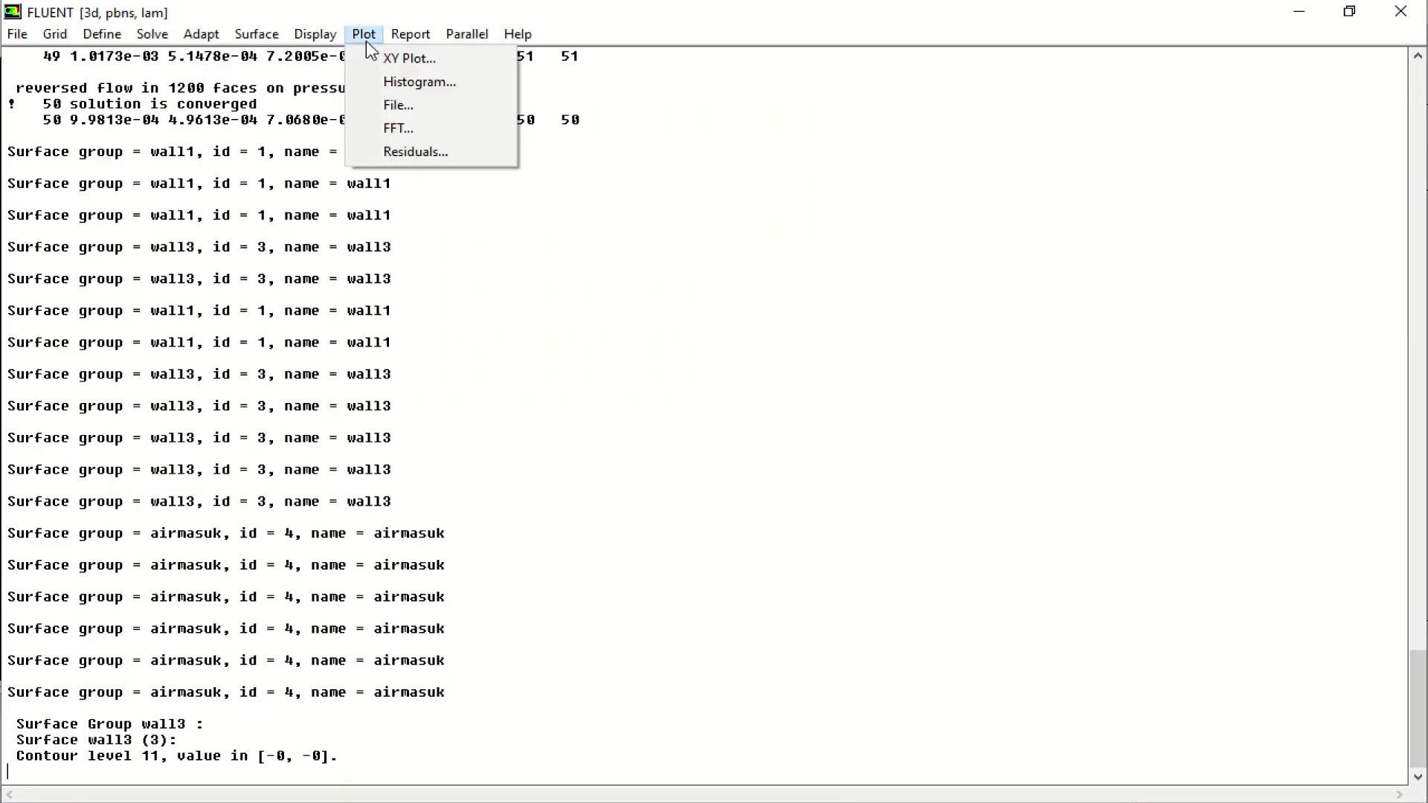
left_click(381, 83)
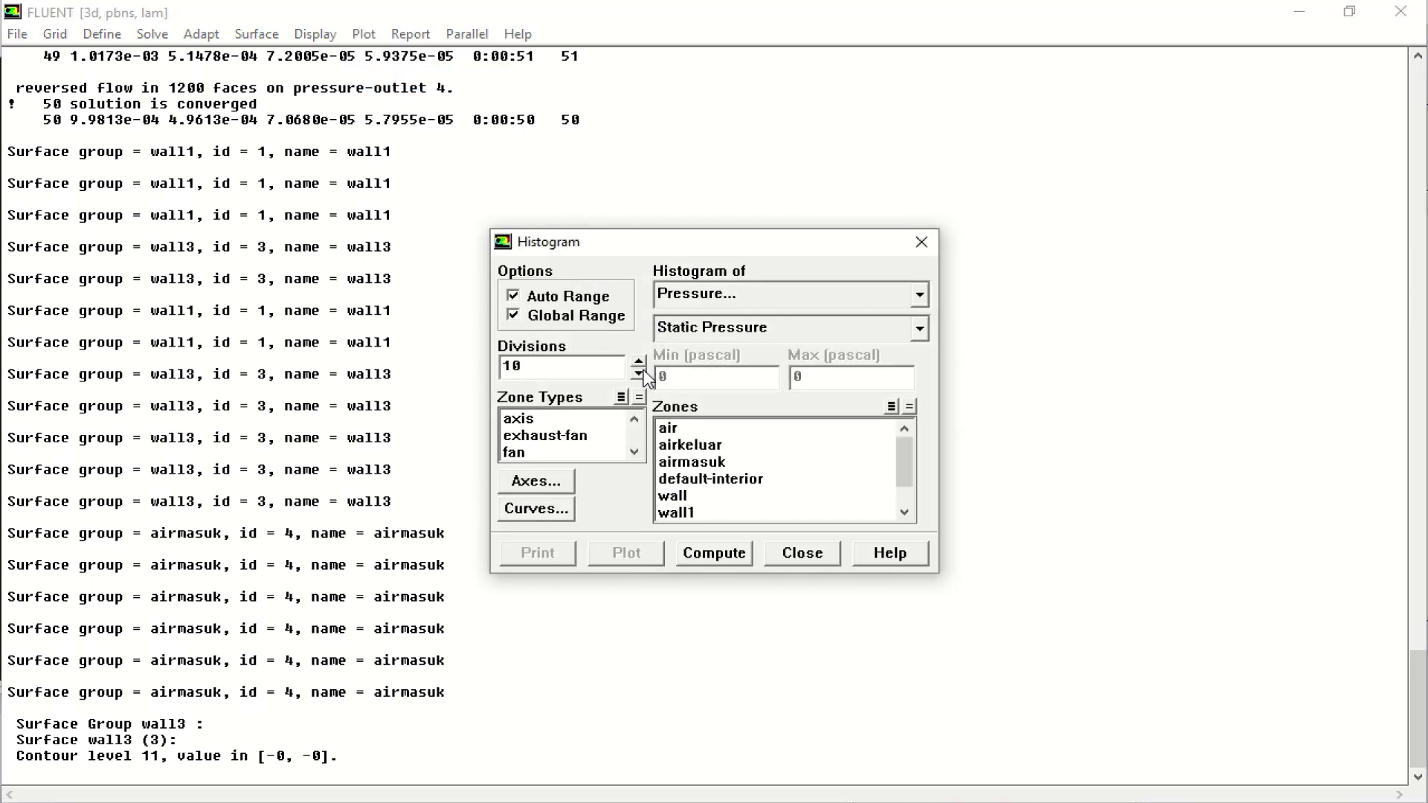
left_click_drag(712, 429, 722, 463)
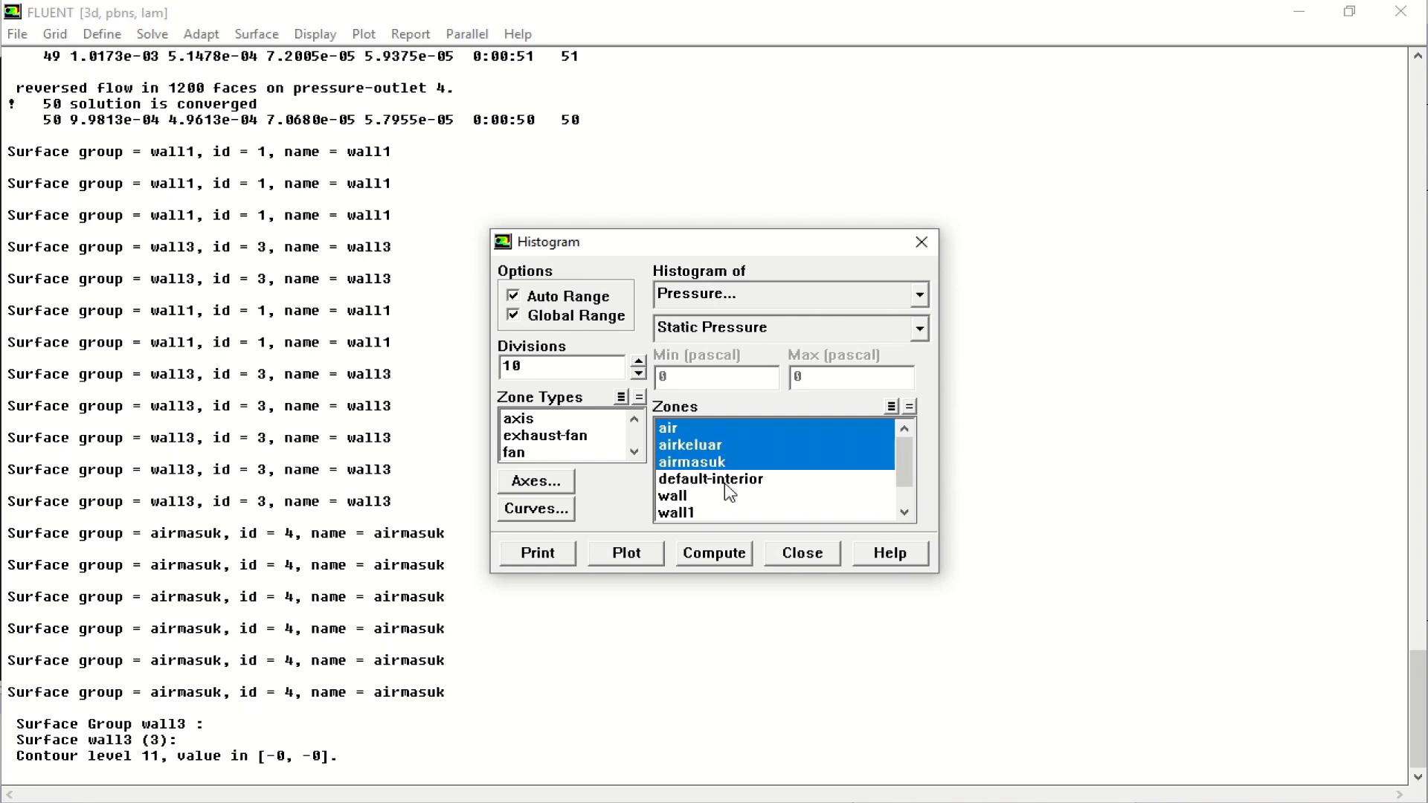
left_click(725, 496)
left_click(725, 510)
scroll(745, 510, "down", 2)
left_click(746, 513)
left_click(746, 500)
scroll(752, 498, "up", 2)
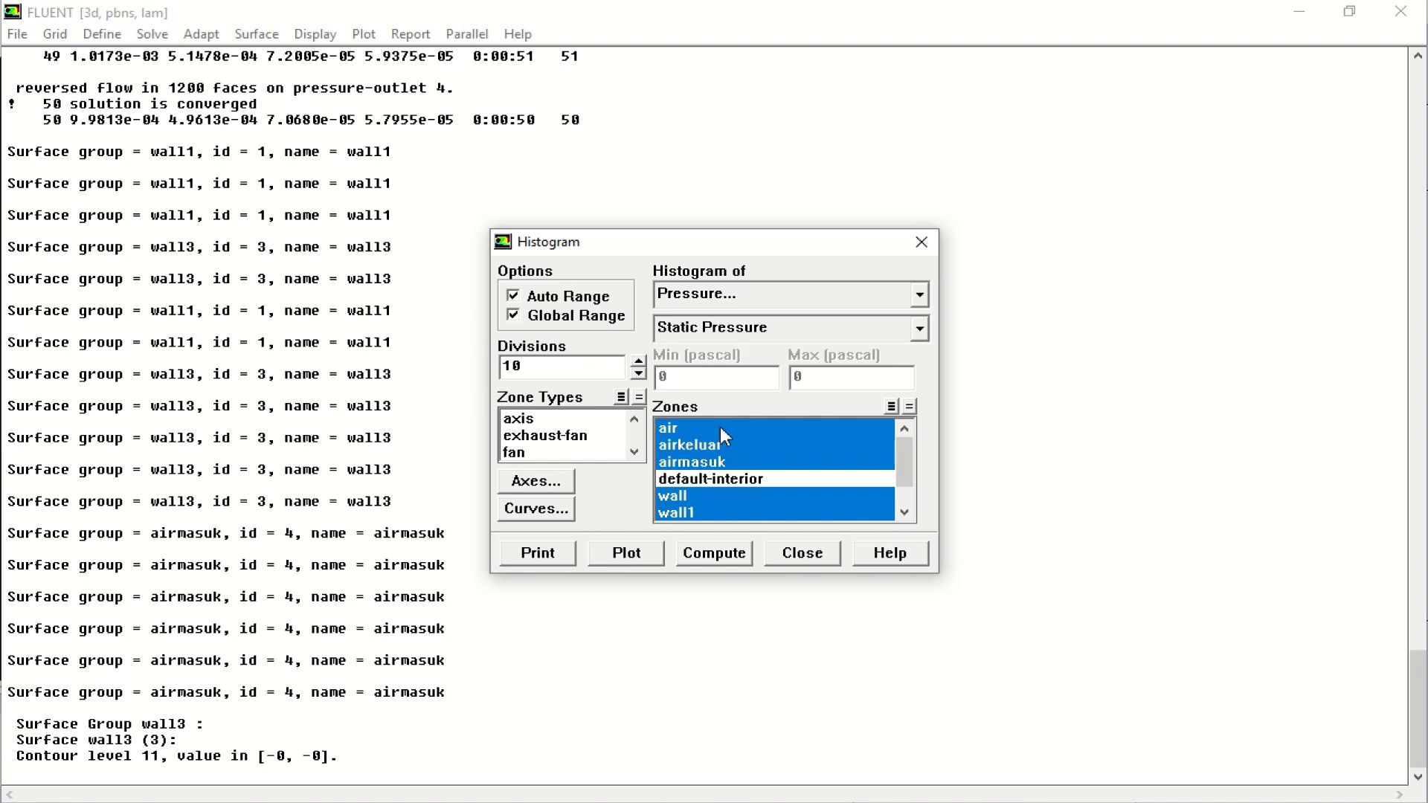
left_click(637, 562)
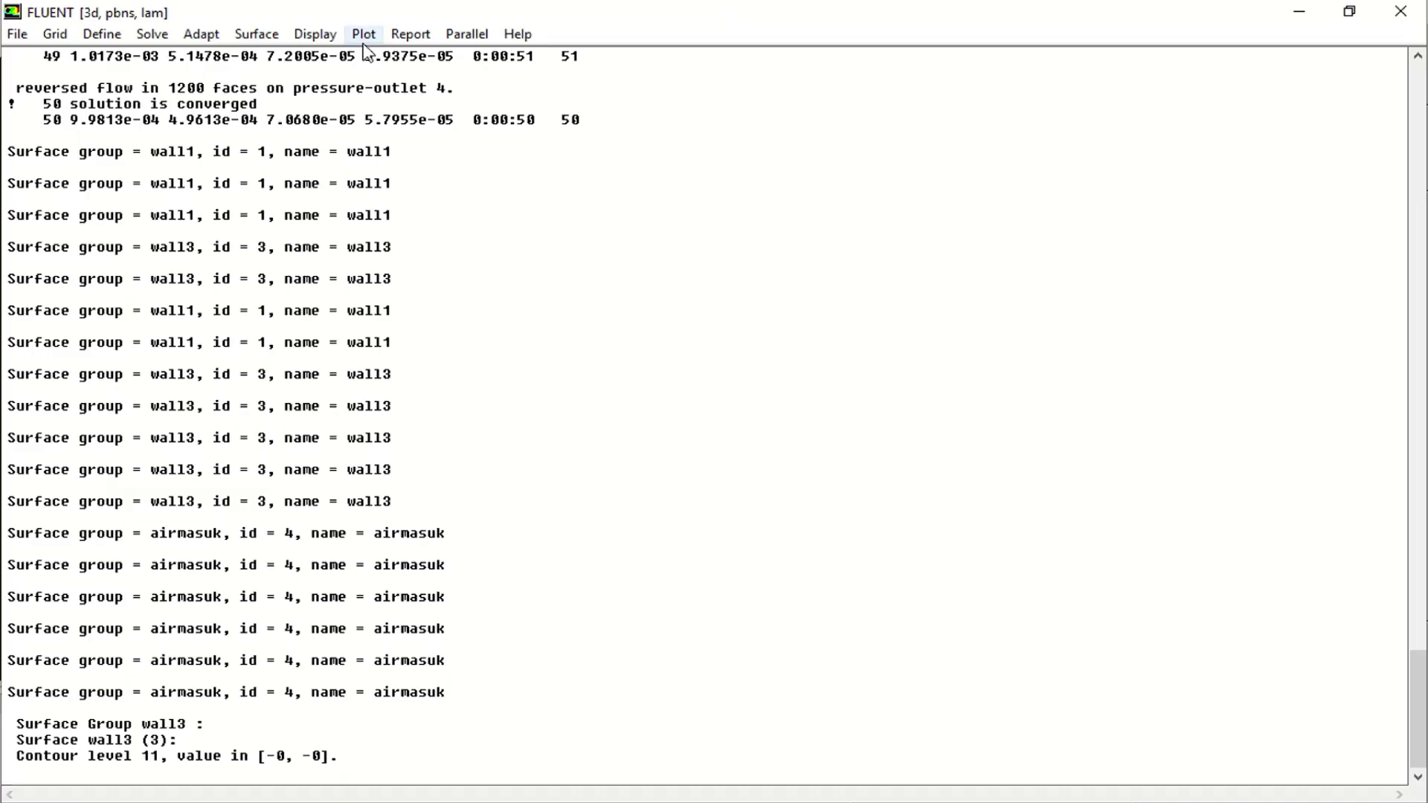
Plot a histogram of velocity magnitude with 10 divisions for the same selected zones.
left_click(364, 34)
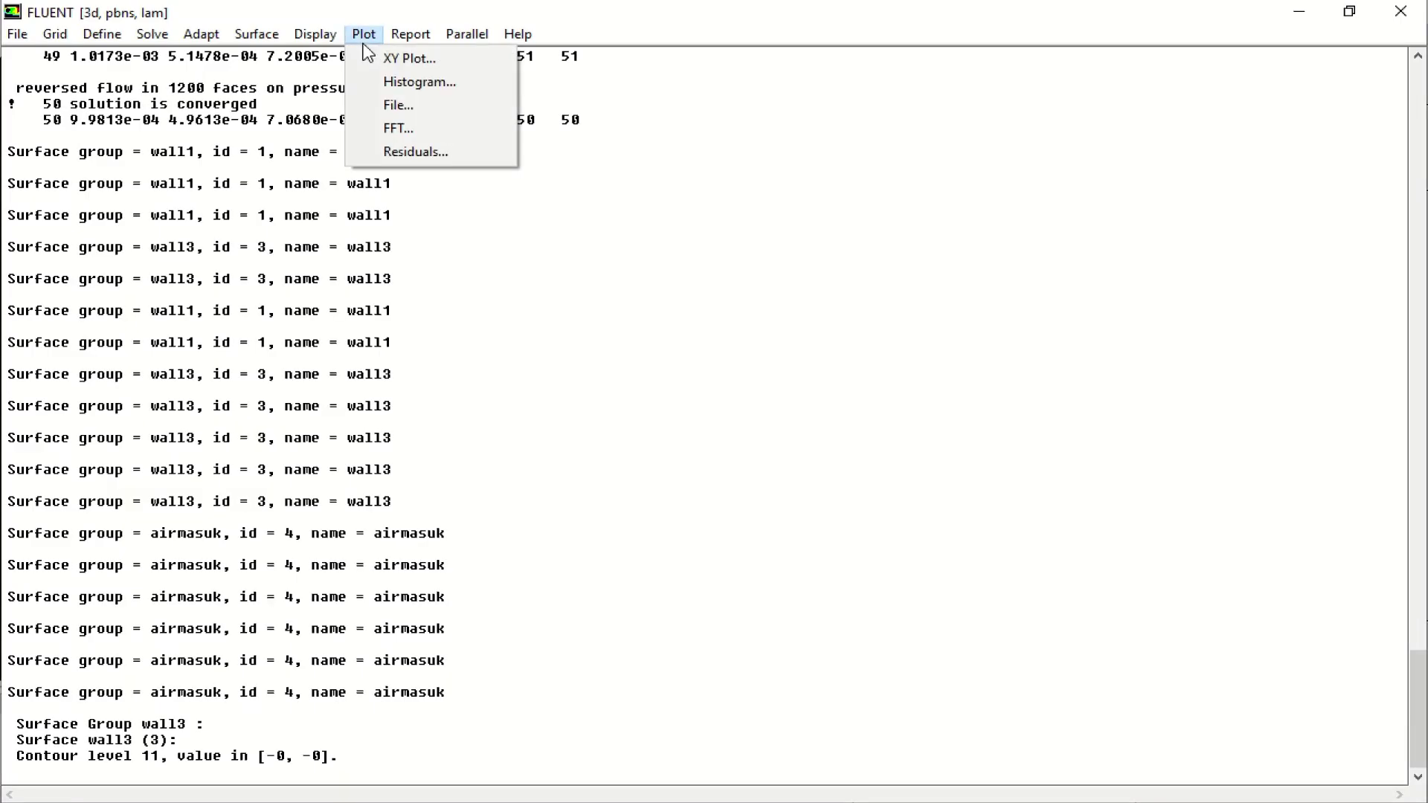
left_click(375, 82)
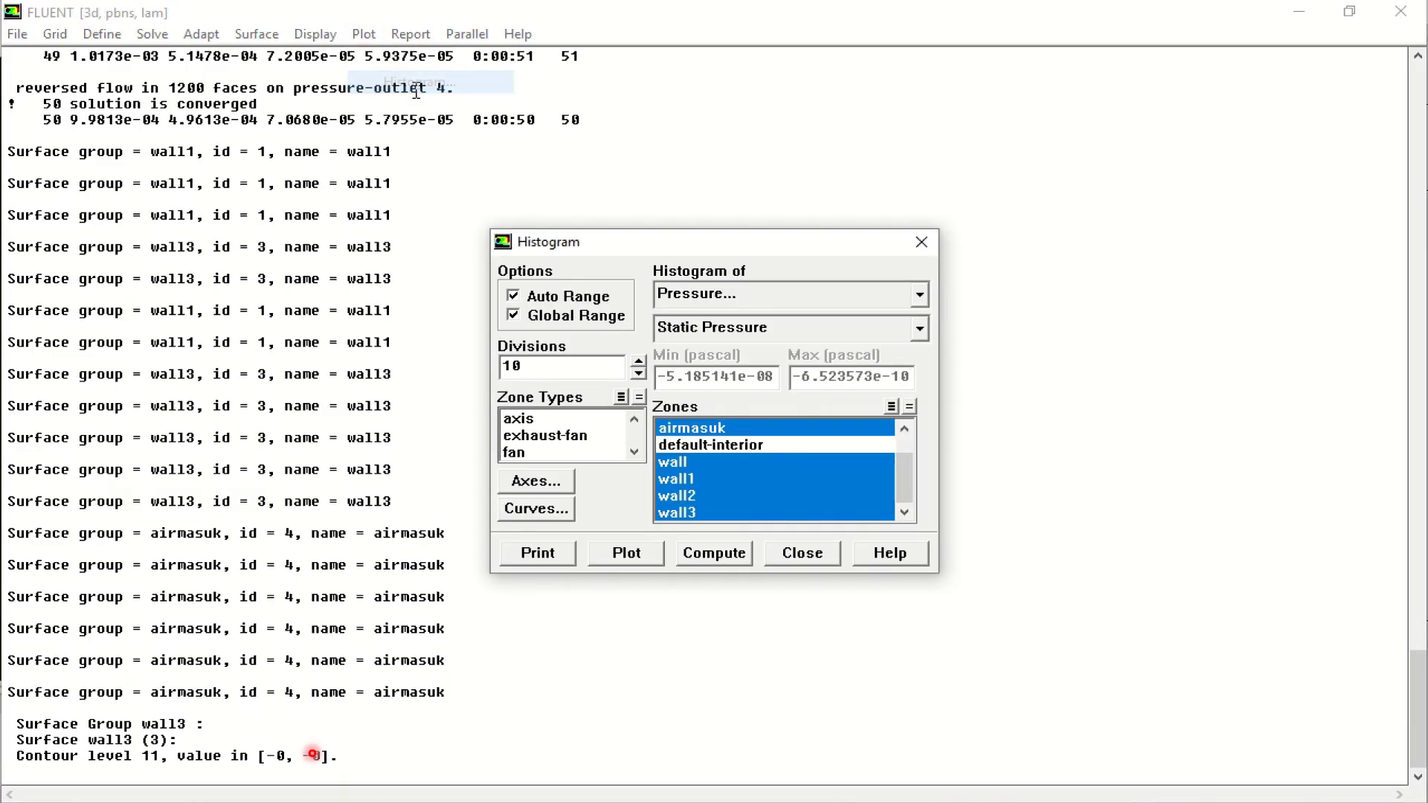
left_click(755, 293)
left_click(743, 354)
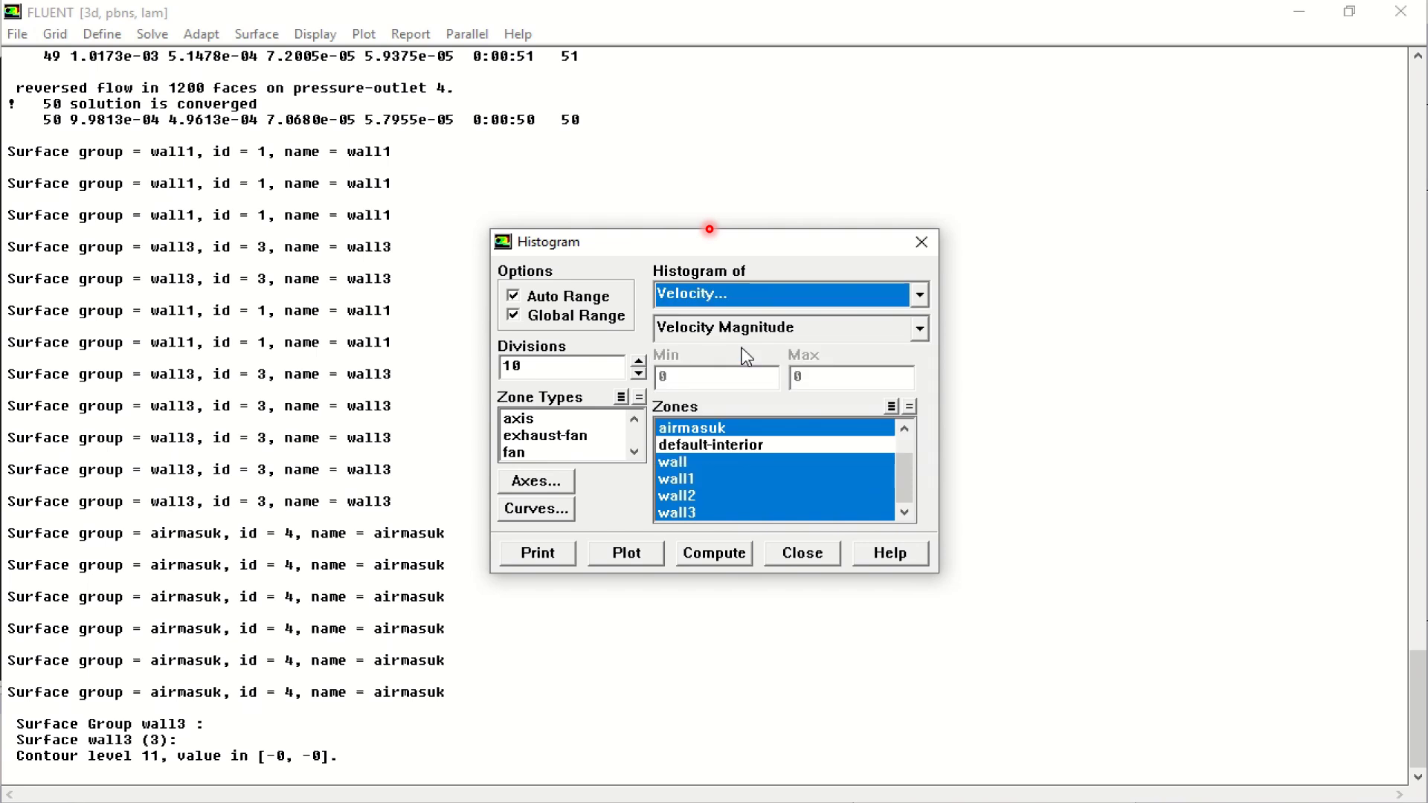
left_click(750, 339)
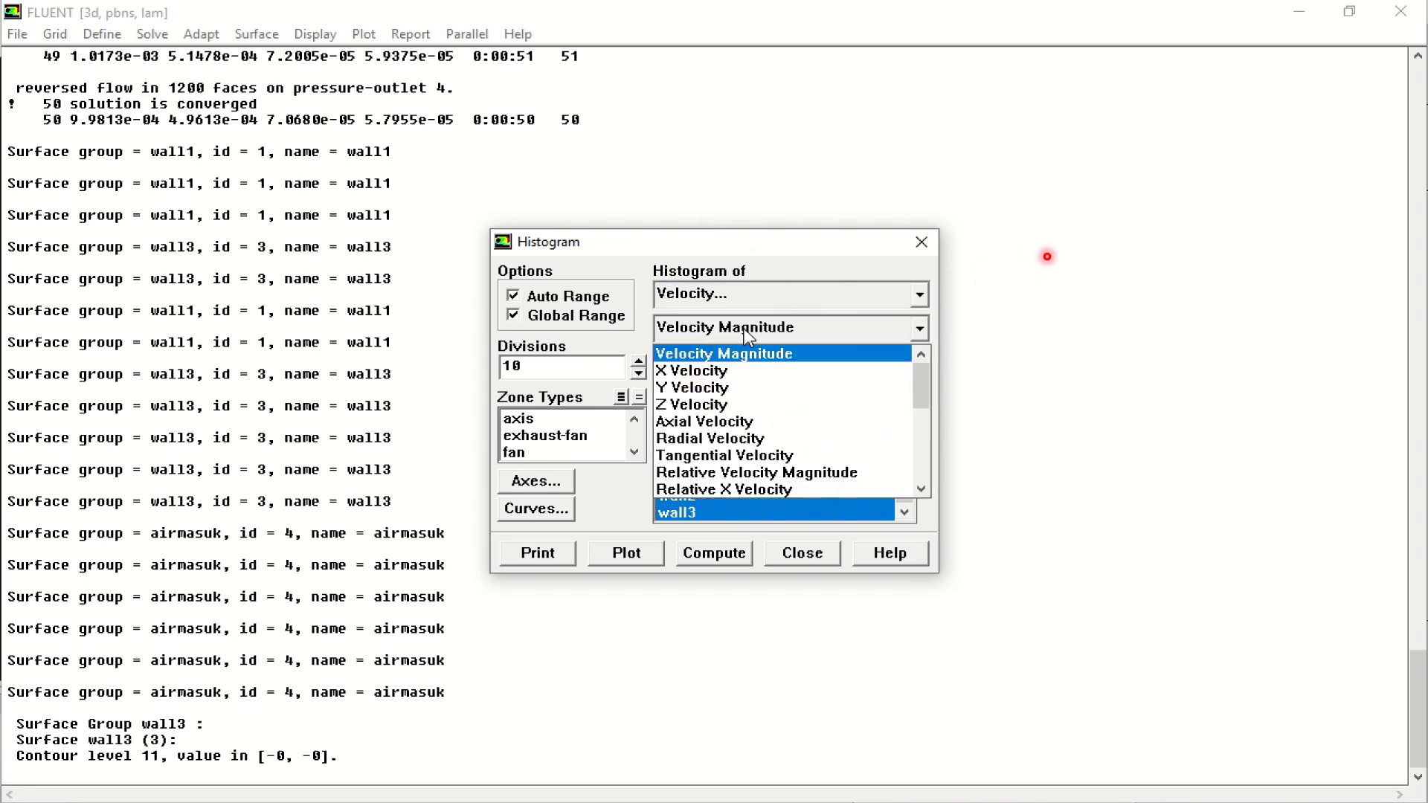
left_click(751, 354)
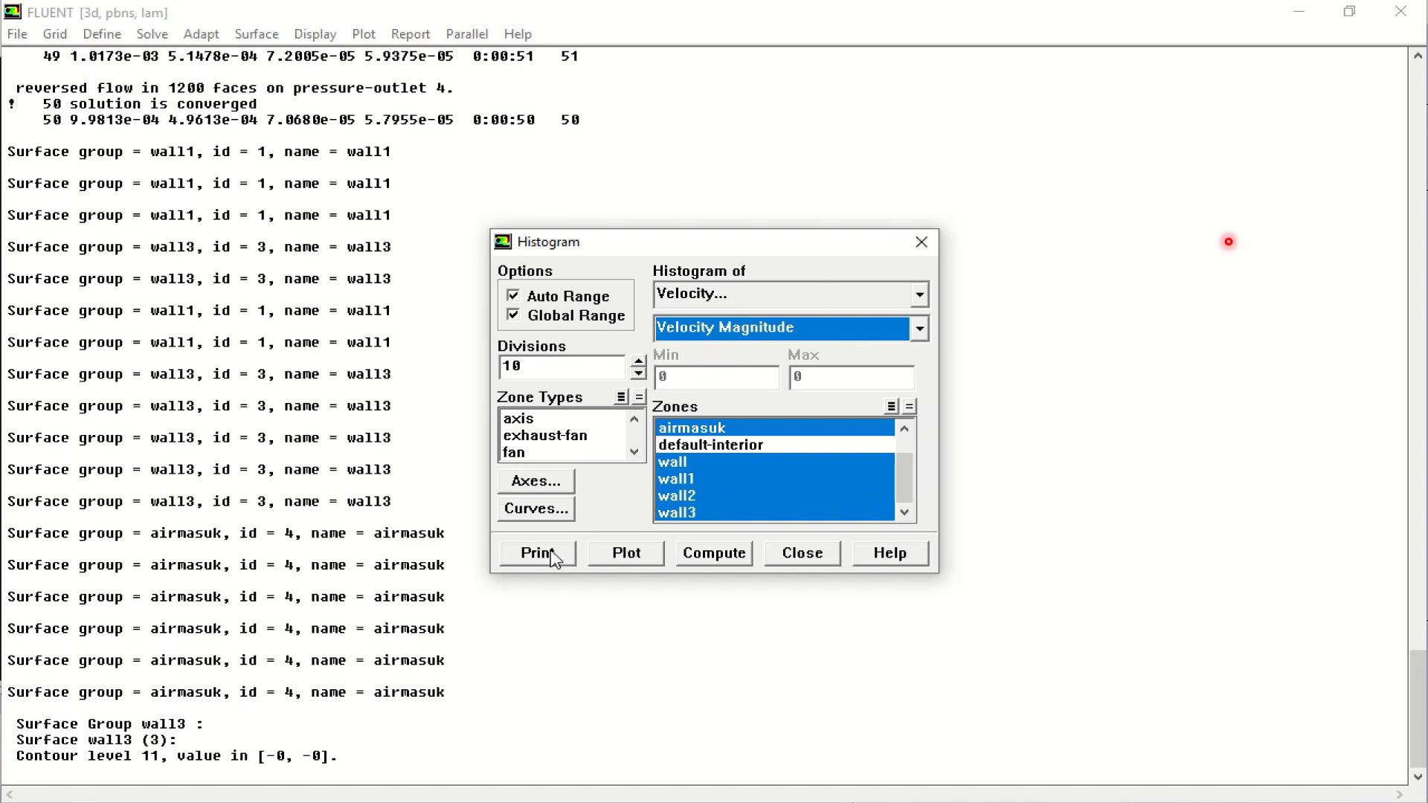
left_click(627, 554)
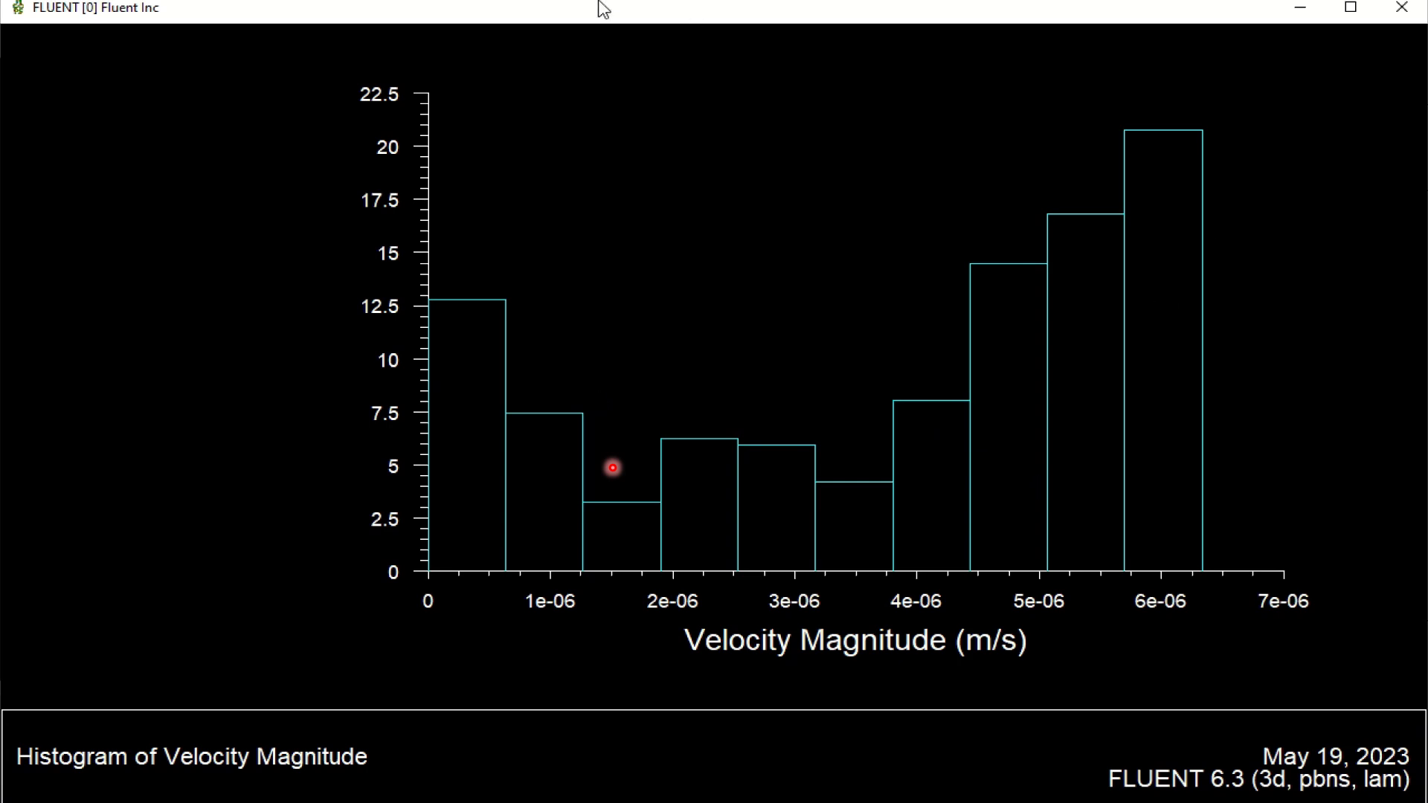
mouse_move(602, 15)
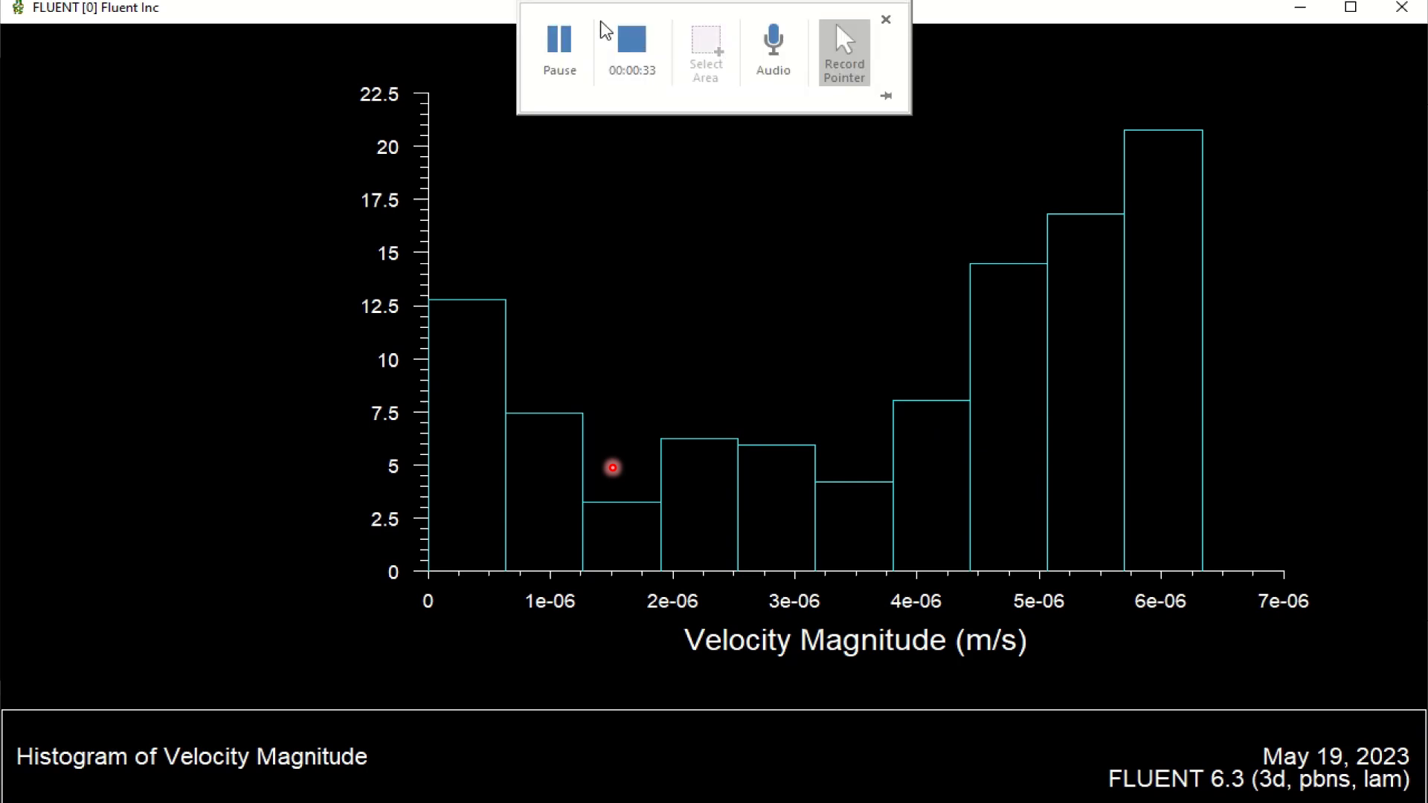
left_click(625, 55)
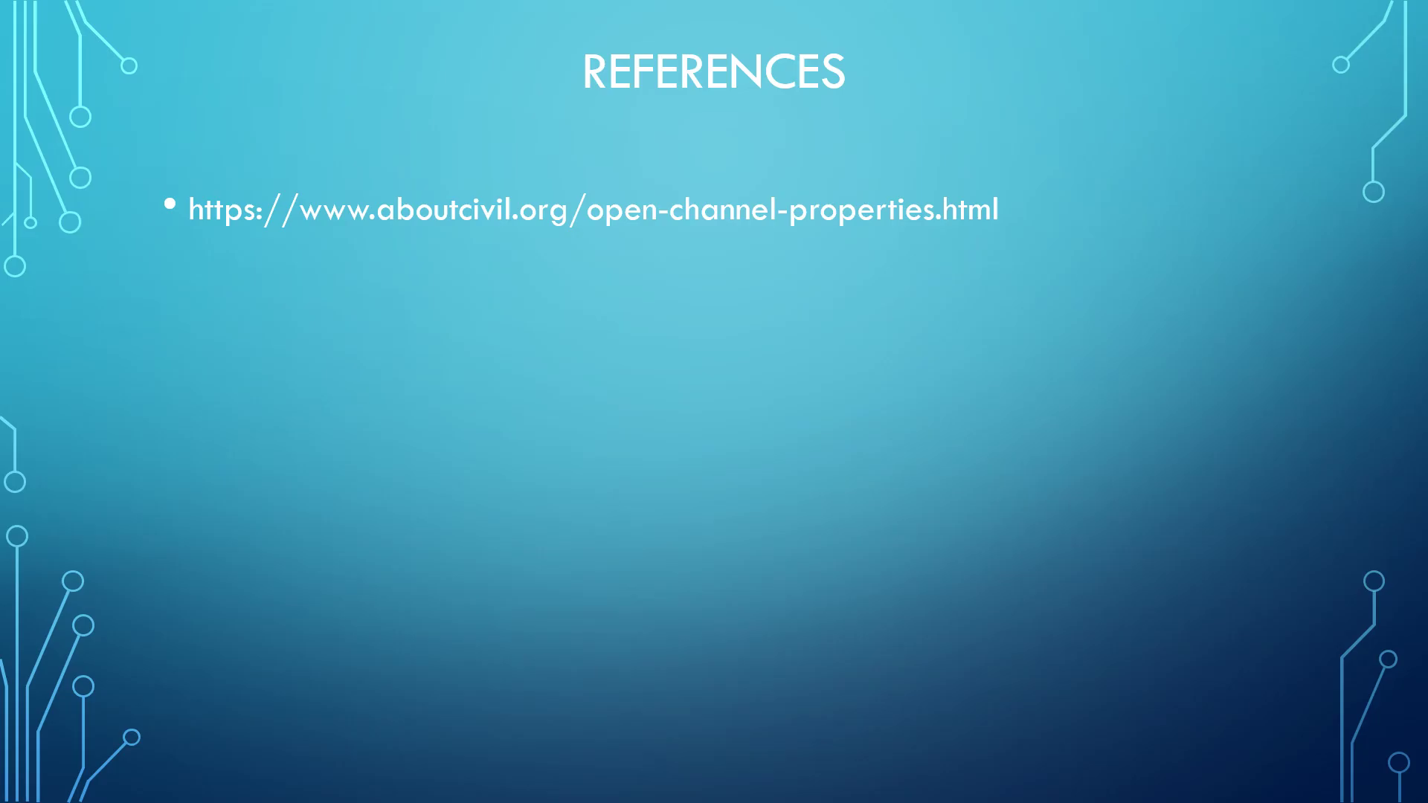